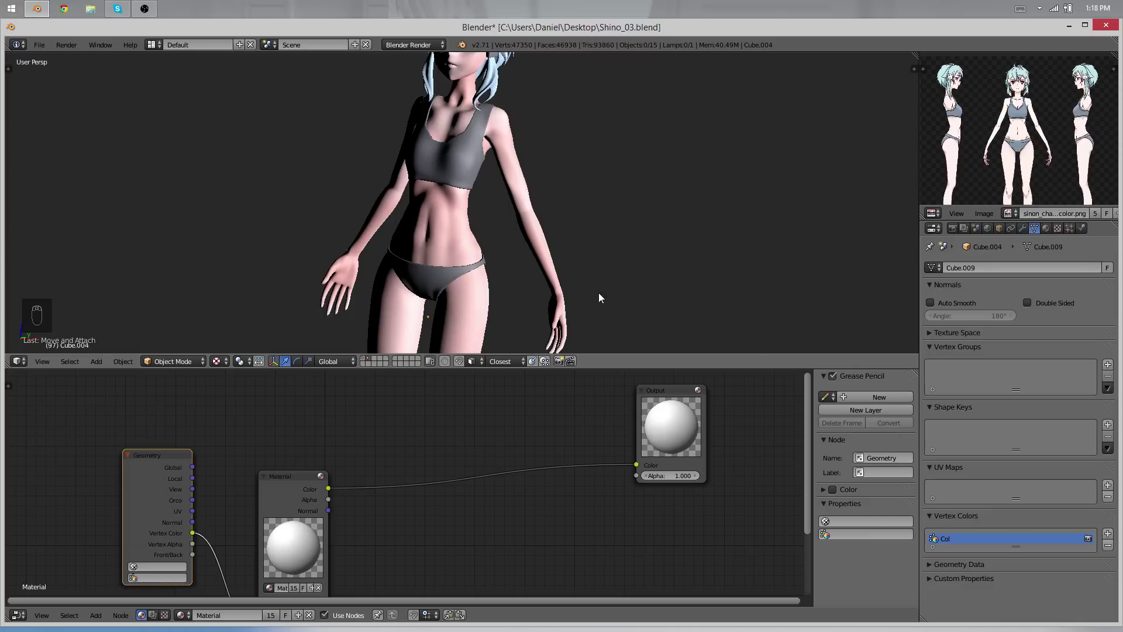
Reveal the hidden objects and rotate the sun lamp above the character to change the light direction
{"action": "scroll", "coordinate": [531, 237], "scroll_direction": "down", "scroll_amount": 5}
{"action": "key", "text": "alt+h"}
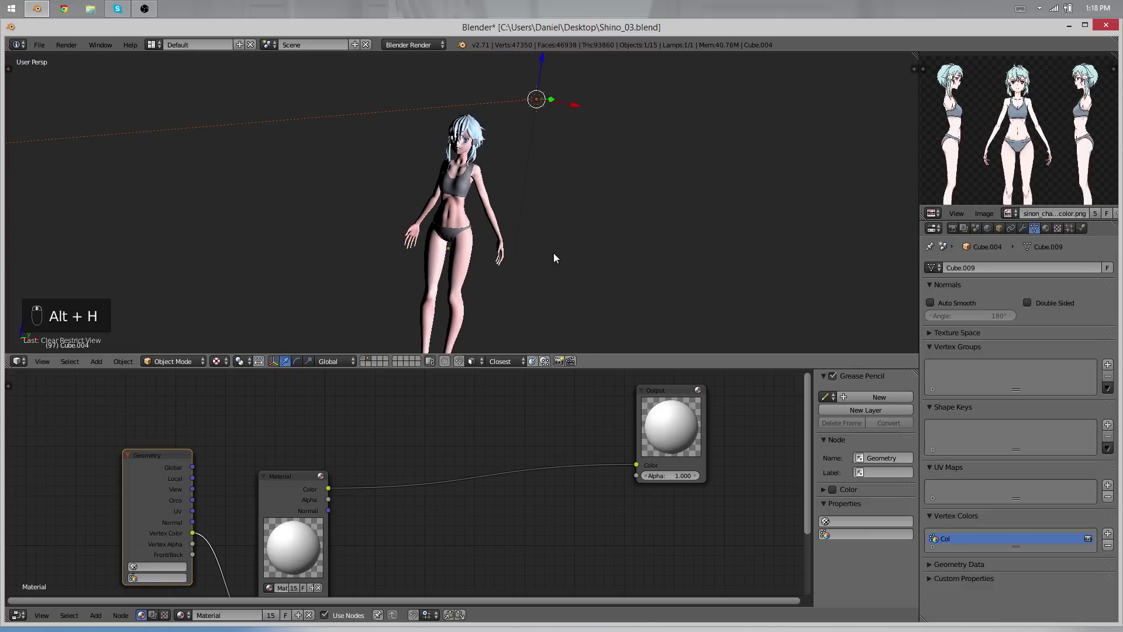
{"action": "scroll", "coordinate": [557, 216], "scroll_direction": "down", "scroll_amount": 3}
{"action": "key", "text": "a"}
{"action": "right_click", "coordinate": [514, 132]}
{"action": "key", "text": "r"}
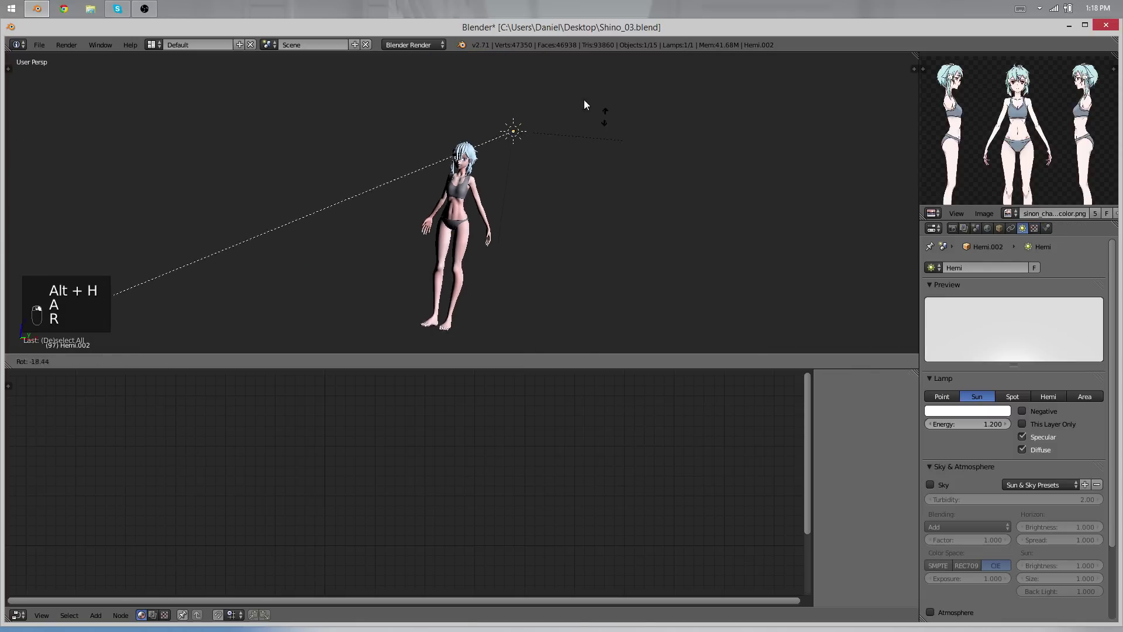
{"action": "left_click", "coordinate": [624, 188]}
{"action": "scroll", "coordinate": [505, 240], "scroll_direction": "up", "scroll_amount": 5}
{"action": "middle_click_drag", "start_coordinate": [506, 236], "coordinate": [471, 280]}
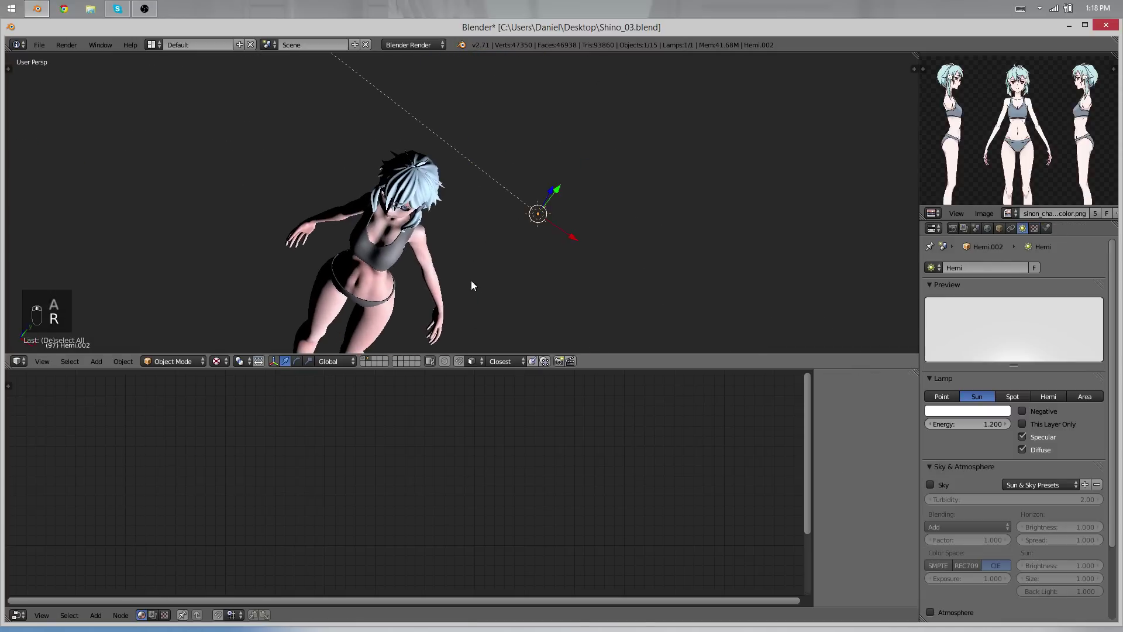
Select the character's body mesh to bring its material nodes back into the node editor
{"action": "key", "text": "r"}
{"action": "right_click", "coordinate": [553, 220]}
{"action": "middle_click_drag", "start_coordinate": [553, 220], "coordinate": [460, 177]}
{"action": "right_click", "coordinate": [445, 220]}
{"action": "middle_click_drag", "start_coordinate": [588, 16], "coordinate": [578, 195]}
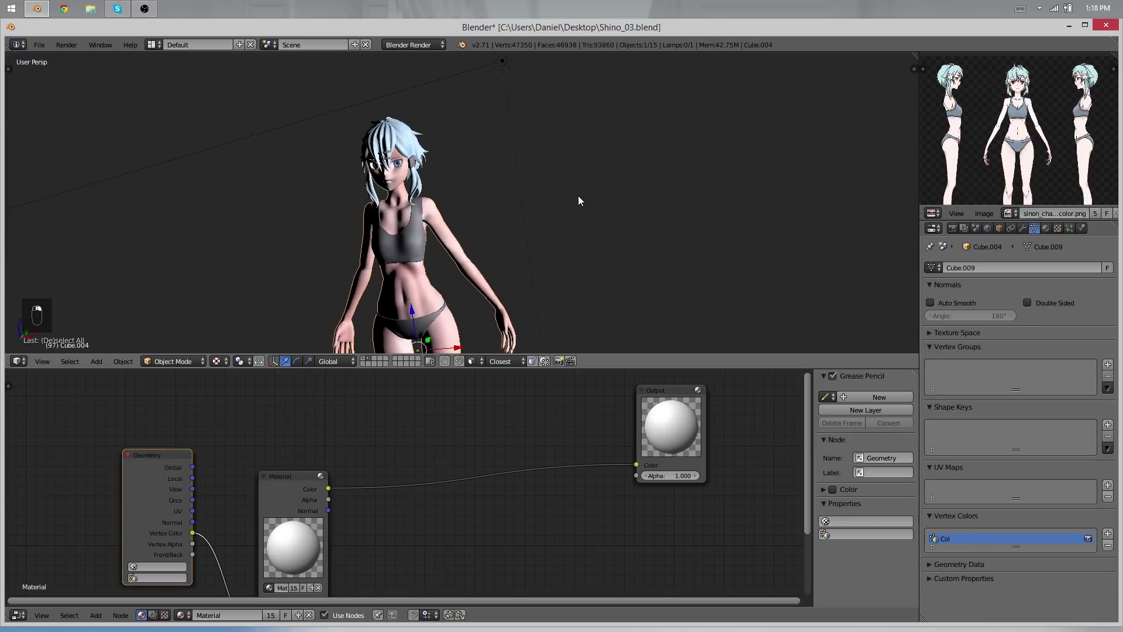
{"action": "scroll", "coordinate": [536, 246], "scroll_direction": "up", "scroll_amount": 3}
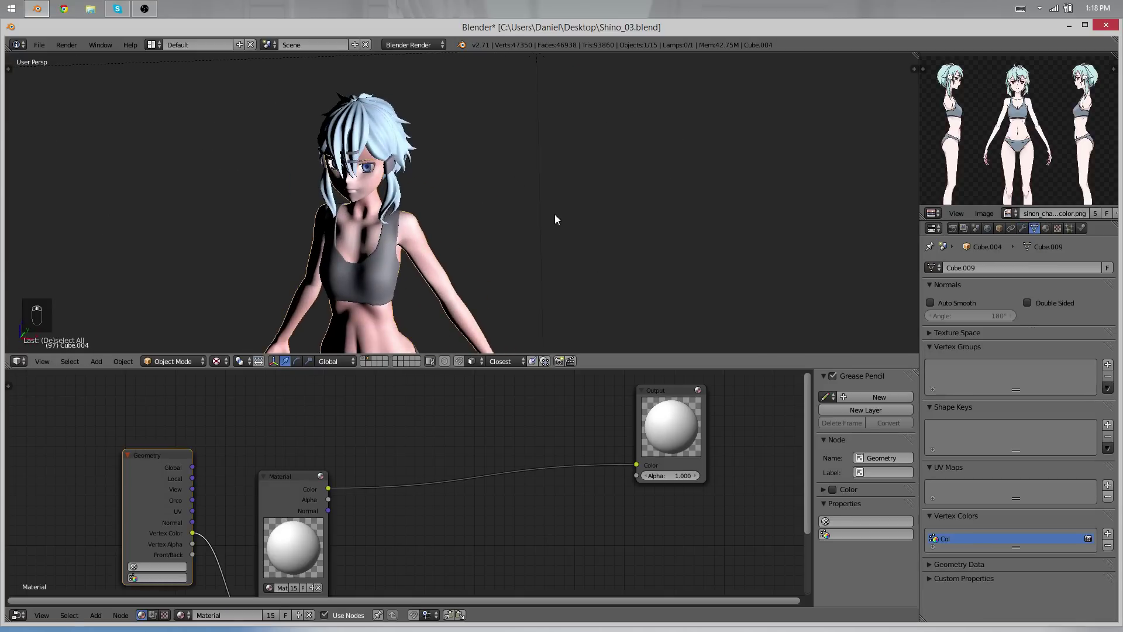
Reposition the Material node close to the Geometry node, leaving free space before the Output node
{"action": "right_click", "coordinate": [306, 486]}
{"action": "key", "text": "g"}
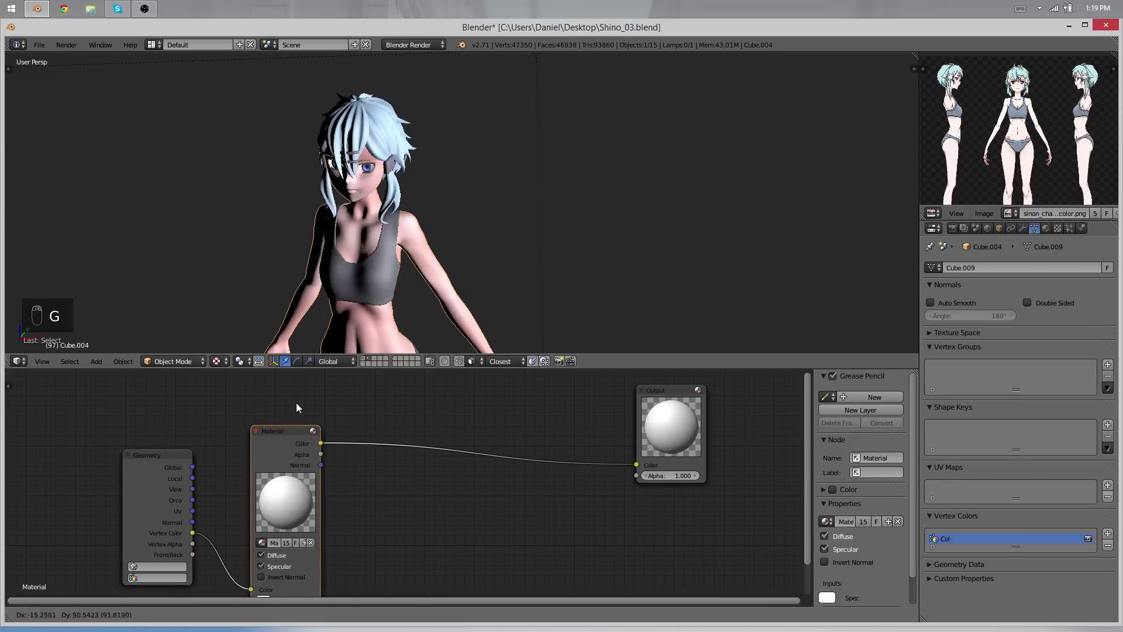
{"action": "left_click", "coordinate": [391, 406]}
{"action": "middle_click_drag", "start_coordinate": [396, 404], "coordinate": [344, 306]}
{"action": "scroll", "coordinate": [392, 413], "scroll_direction": "up", "scroll_amount": 1}
{"action": "scroll", "coordinate": [392, 413], "scroll_direction": "down", "scroll_amount": 2}
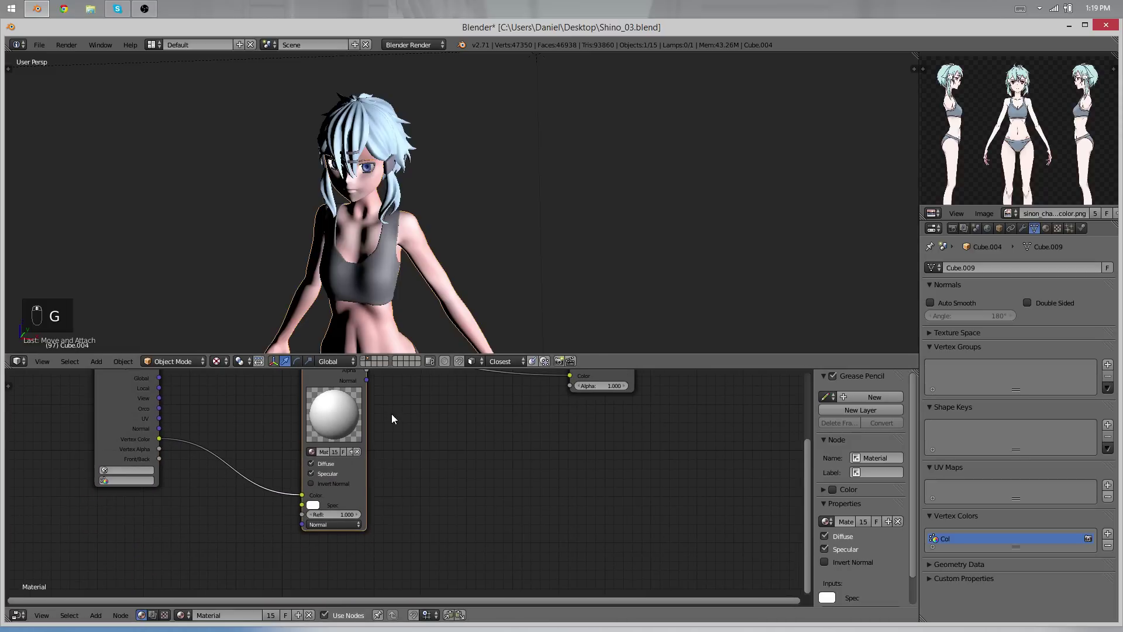
{"action": "scroll", "coordinate": [391, 413], "scroll_direction": "down", "scroll_amount": 2}
{"action": "key", "text": "g"}
{"action": "left_click", "coordinate": [271, 464]}
Place the Geometry node higher in the node layout and lower the Material node beneath it
{"action": "right_click", "coordinate": [182, 455]}
{"action": "key", "text": "g"}
{"action": "left_click", "coordinate": [170, 419]}
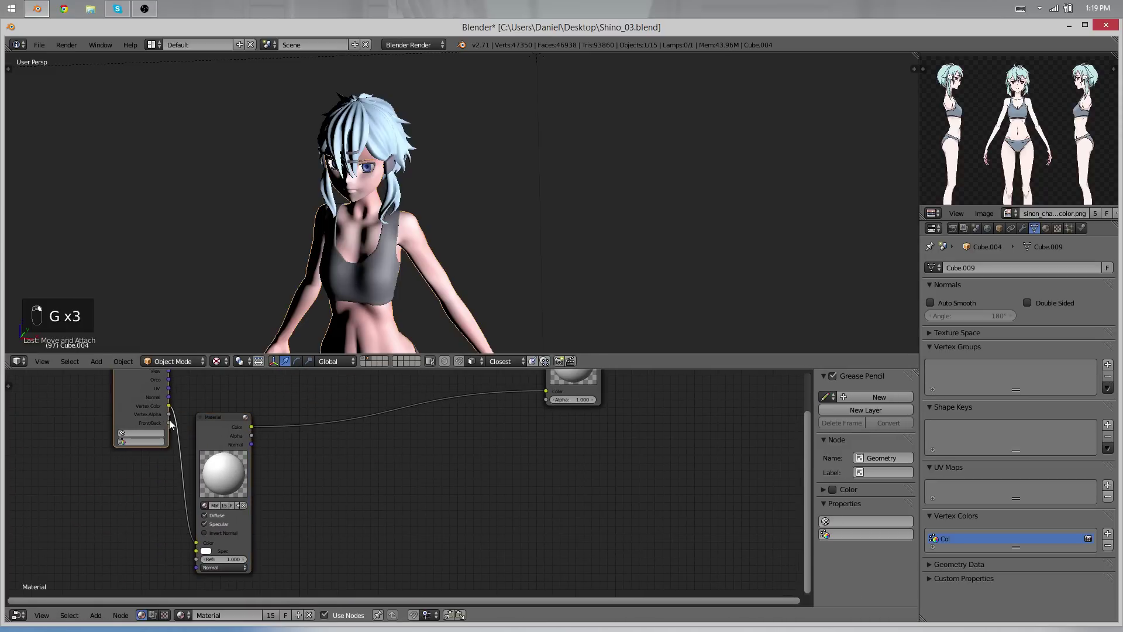
{"action": "middle_click_drag", "start_coordinate": [169, 419], "coordinate": [206, 444]}
{"action": "right_click", "coordinate": [266, 454]}
{"action": "key", "text": "g"}
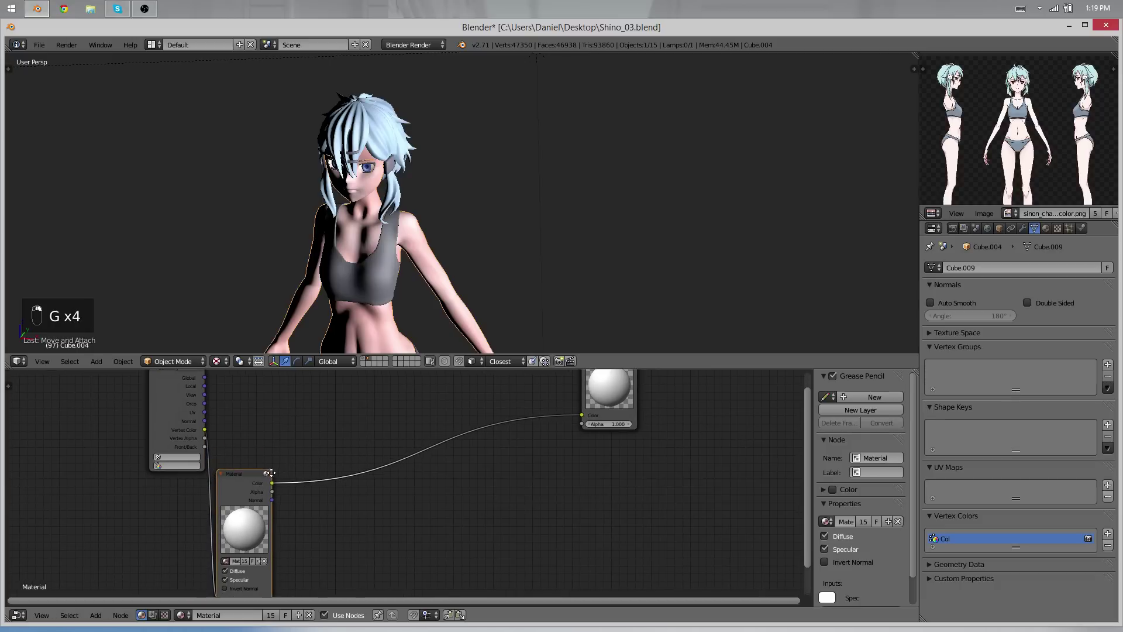
{"action": "left_click", "coordinate": [271, 472]}
Add a ColorRamp node and insert it on the link between the Material and Output nodes
{"action": "key", "text": "shift+a"}
{"action": "mouse_move", "coordinate": [343, 480]}
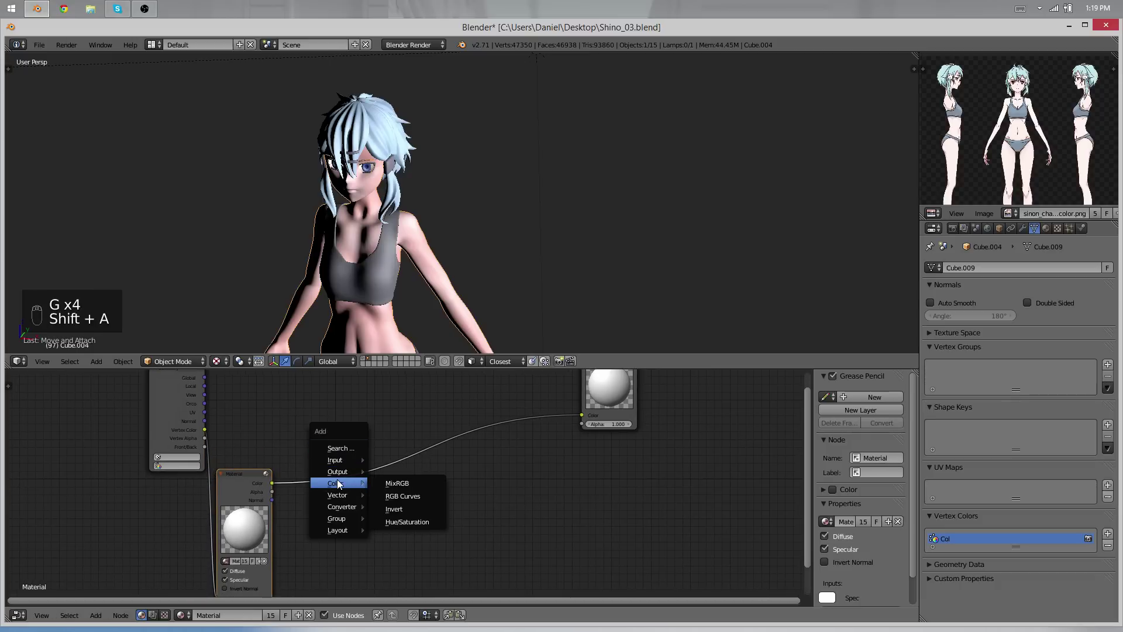
{"action": "mouse_move", "coordinate": [355, 507]}
{"action": "left_click", "coordinate": [404, 404]}
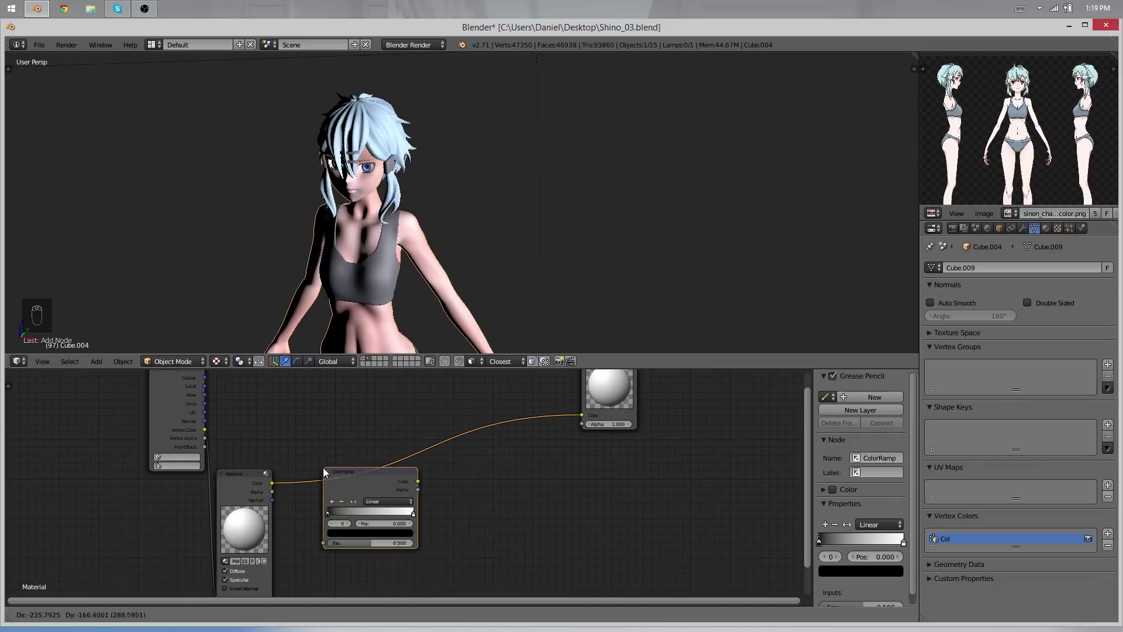
{"action": "left_click", "coordinate": [303, 469]}
Add a MixRGB node and insert it on the link between the ColorRamp and Output nodes
{"action": "key", "text": "shift+a"}
{"action": "mouse_move", "coordinate": [300, 426]}
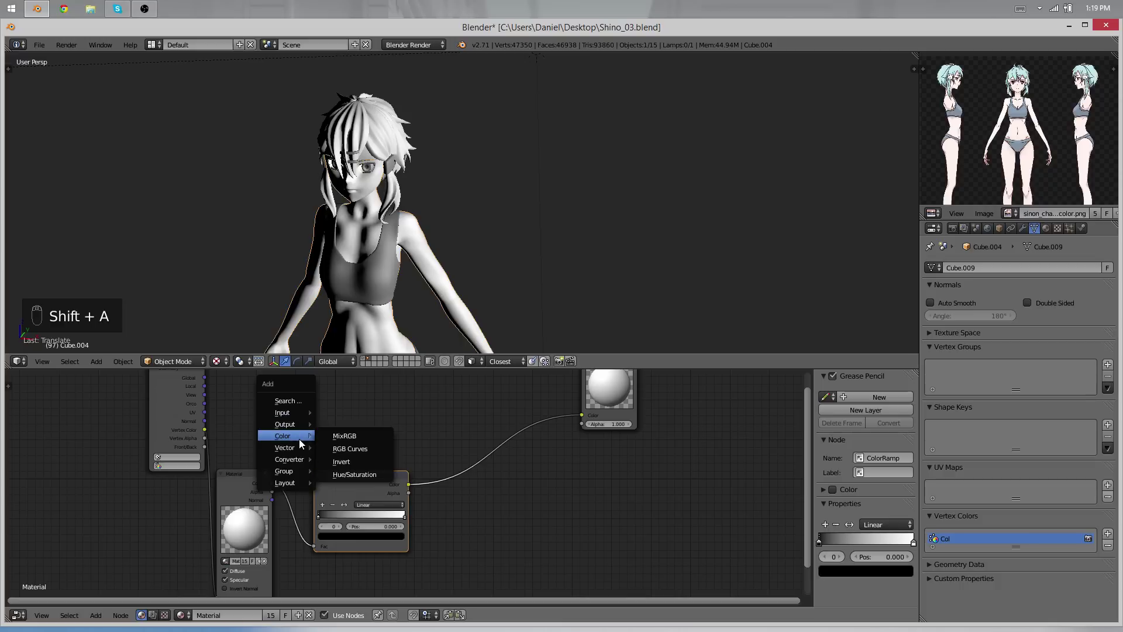
{"action": "left_click", "coordinate": [339, 437]}
{"action": "left_click", "coordinate": [482, 409]}
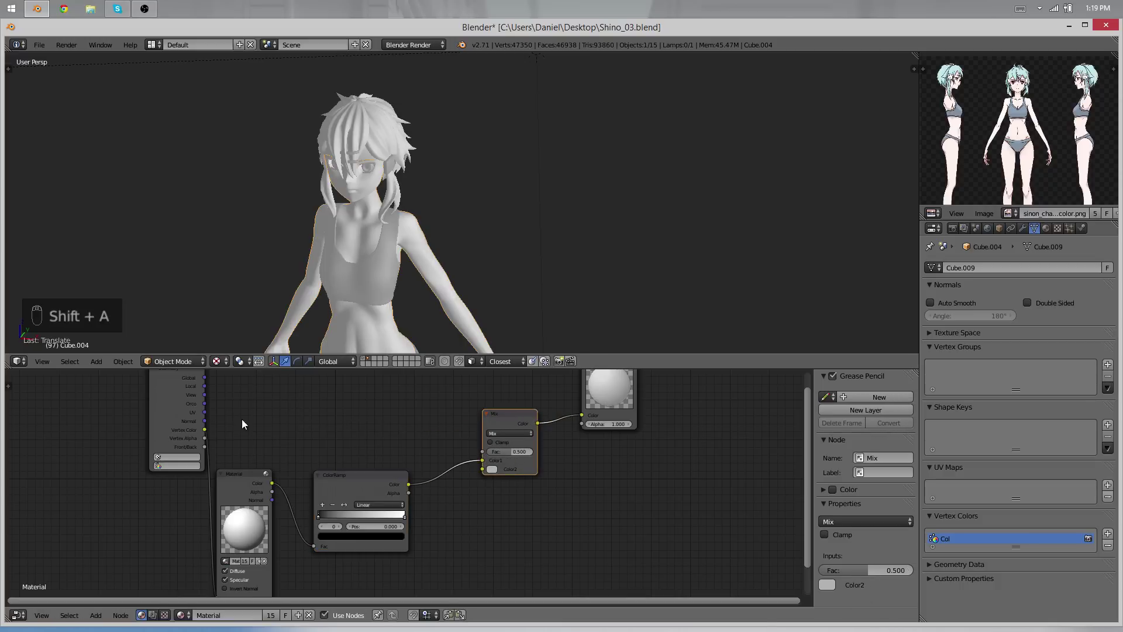
Move the Geometry node farther left and connect its Vertex Color output to the Mix node's Color1 input
{"action": "right_click", "coordinate": [161, 422]}
{"action": "key", "text": "g"}
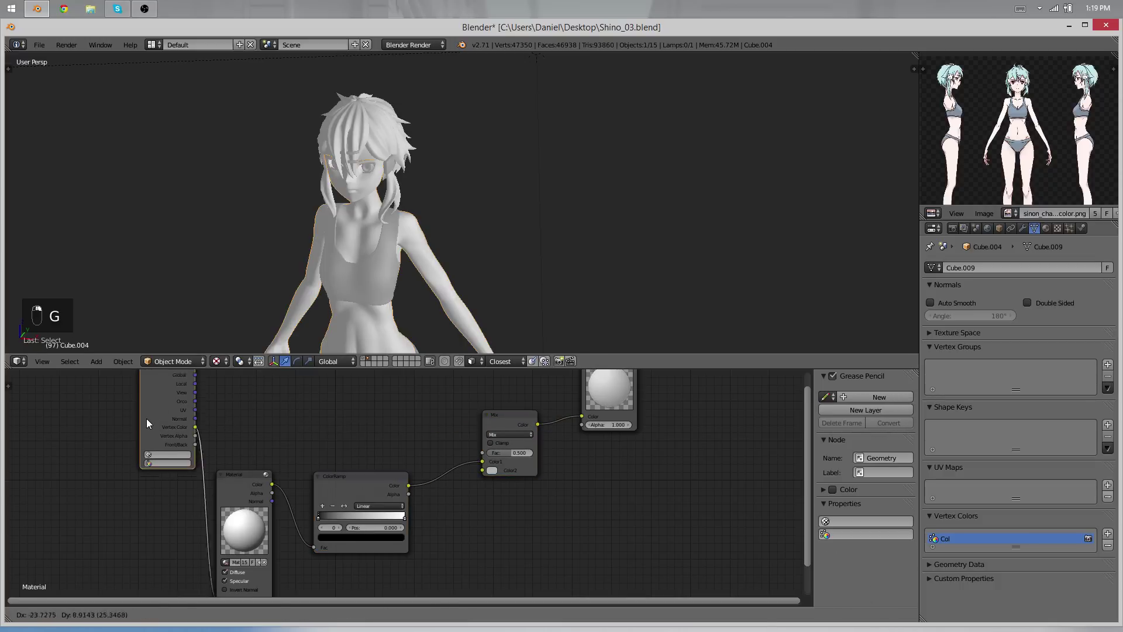
{"action": "left_click", "coordinate": [96, 416]}
{"action": "left_click_drag", "start_coordinate": [142, 425], "coordinate": [483, 462]}
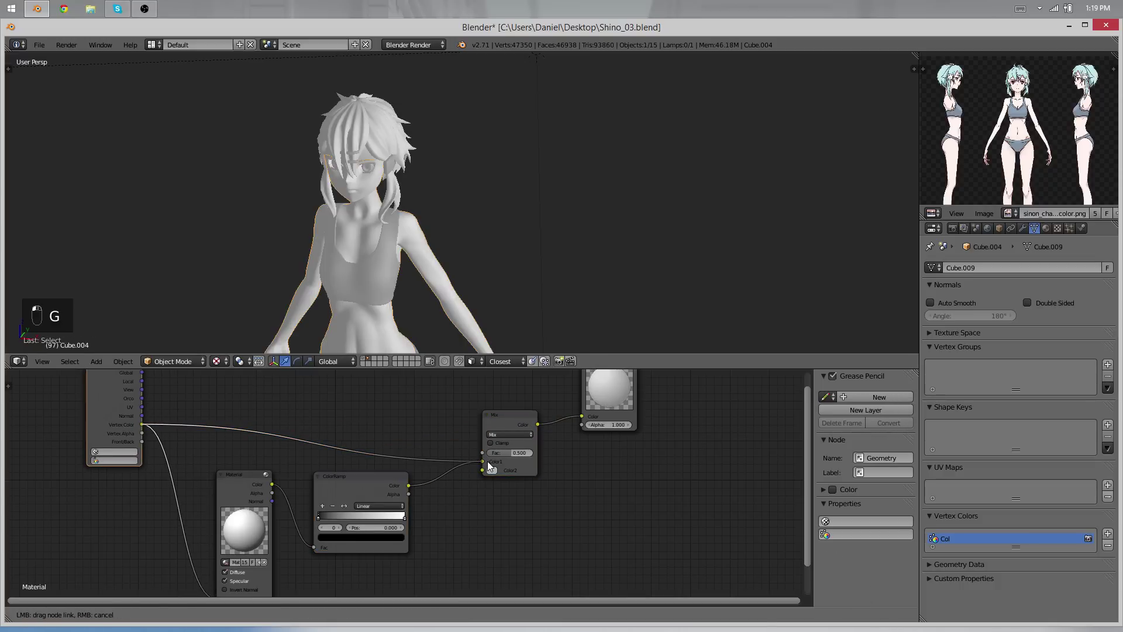
Nudge the ColorRamp node slightly and set the Mix node's blend mode to Multiply
{"action": "right_click", "coordinate": [369, 486]}
{"action": "key", "text": "g"}
{"action": "left_click", "coordinate": [371, 488]}
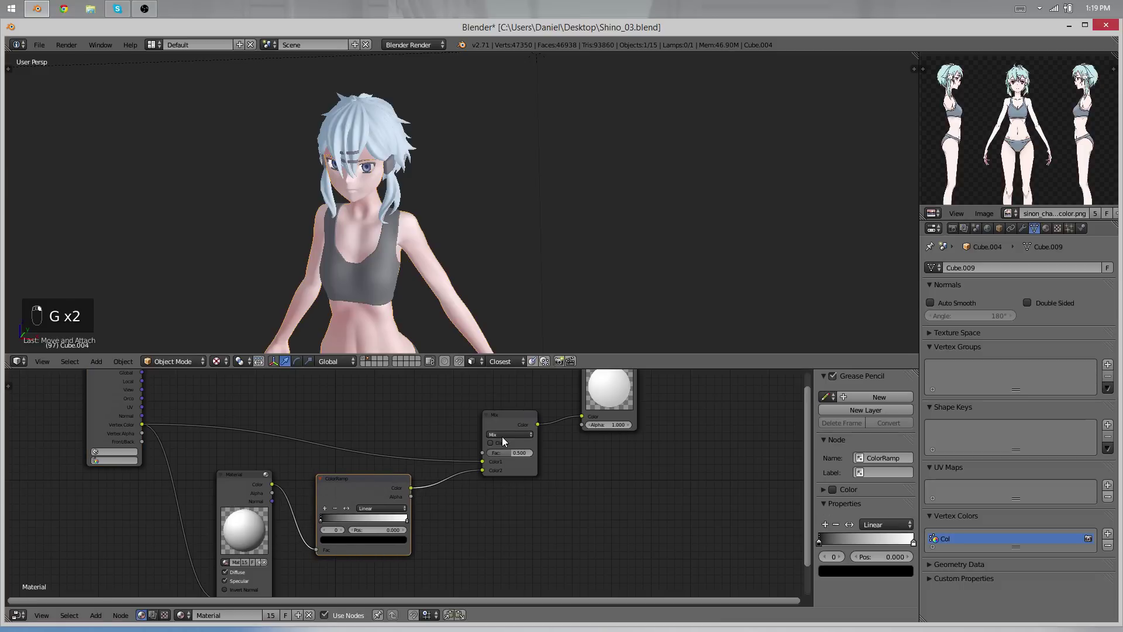
{"action": "left_click", "coordinate": [502, 435]}
{"action": "left_click", "coordinate": [506, 408]}
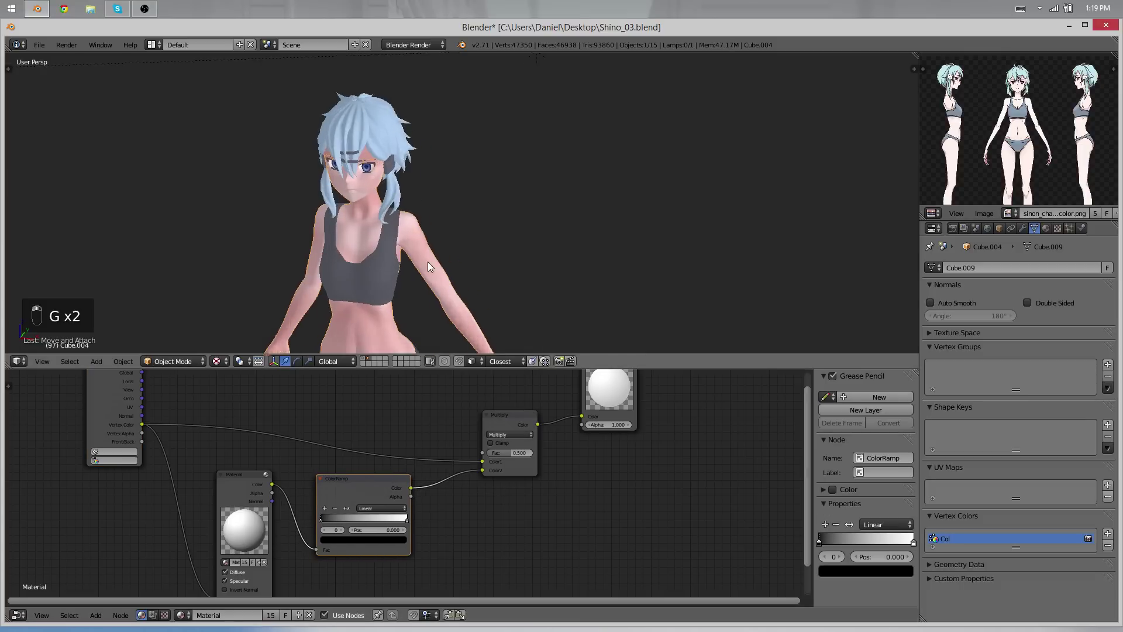
Bring the ColorRamp's black and white stops close together for a hard shadow edge, with the black stop at 0.223
{"action": "middle_click_drag", "start_coordinate": [427, 262], "coordinate": [534, 275]}
{"action": "scroll", "coordinate": [438, 258], "scroll_direction": "up", "scroll_amount": 4}
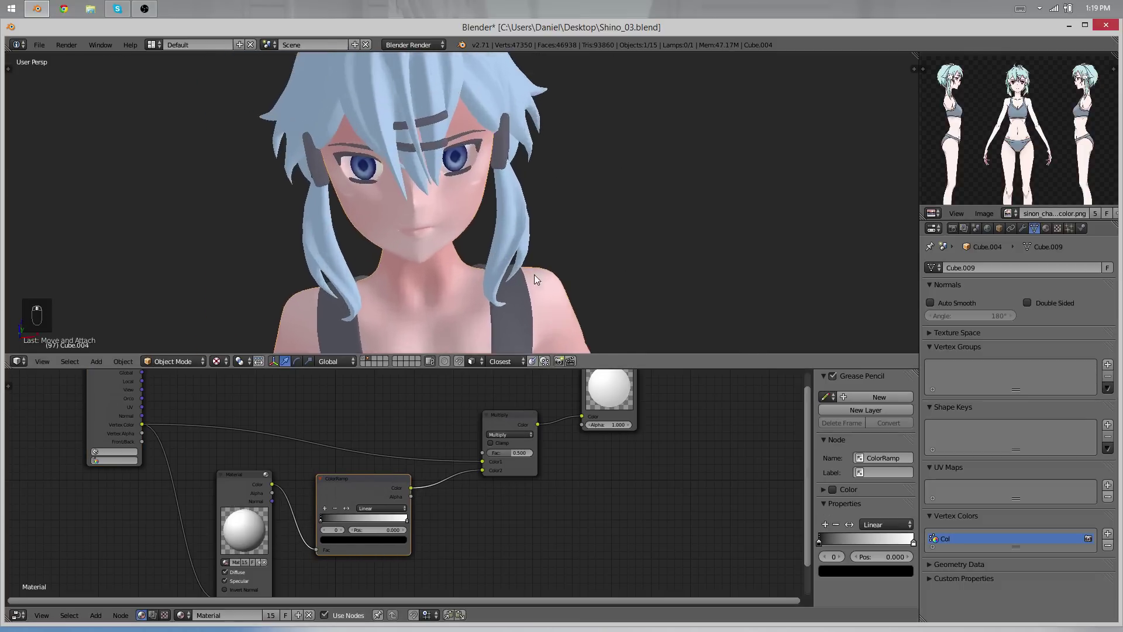
{"action": "scroll", "coordinate": [535, 275], "scroll_direction": "up", "scroll_amount": 2}
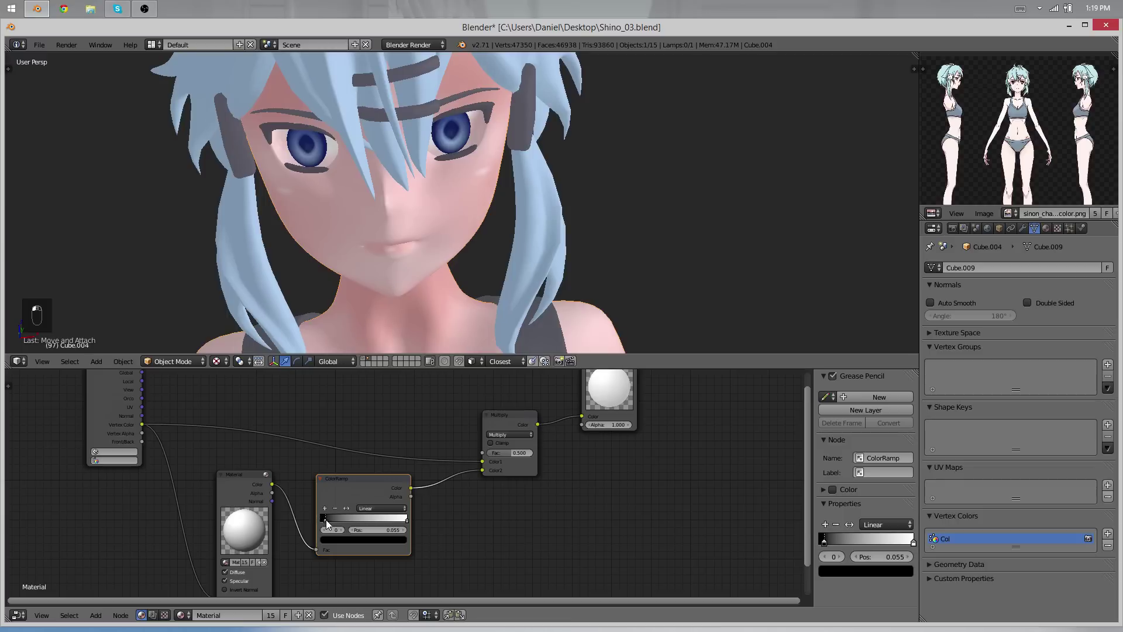
{"action": "left_click_drag", "start_coordinate": [407, 524], "coordinate": [329, 521]}
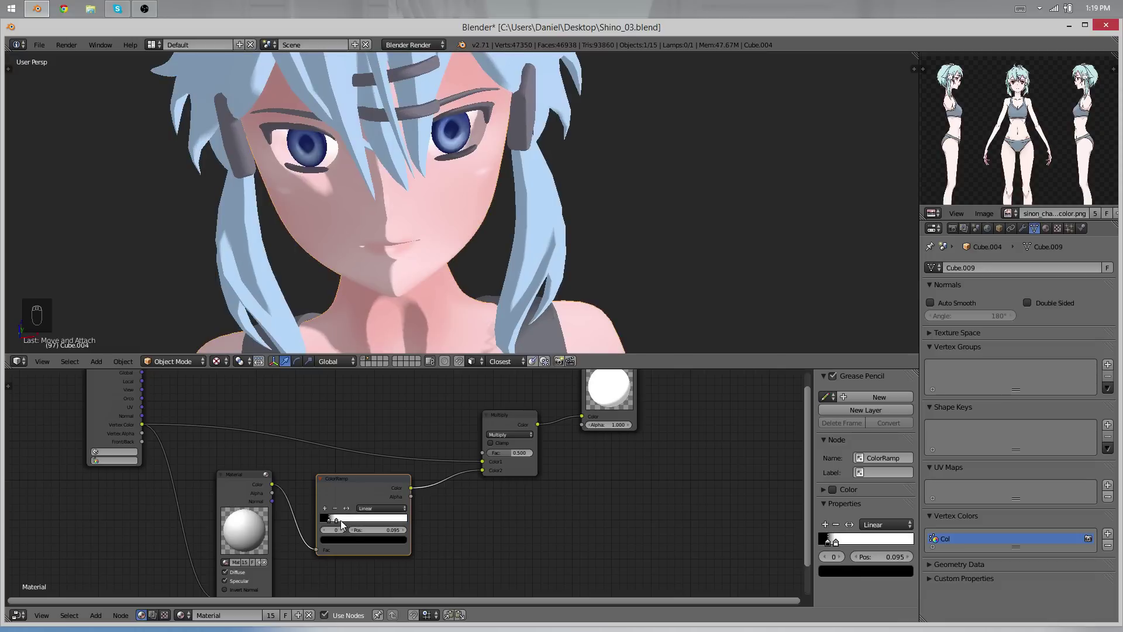
{"action": "left_click", "coordinate": [342, 522]}
{"action": "scroll", "coordinate": [374, 181], "scroll_direction": "down", "scroll_amount": 6}
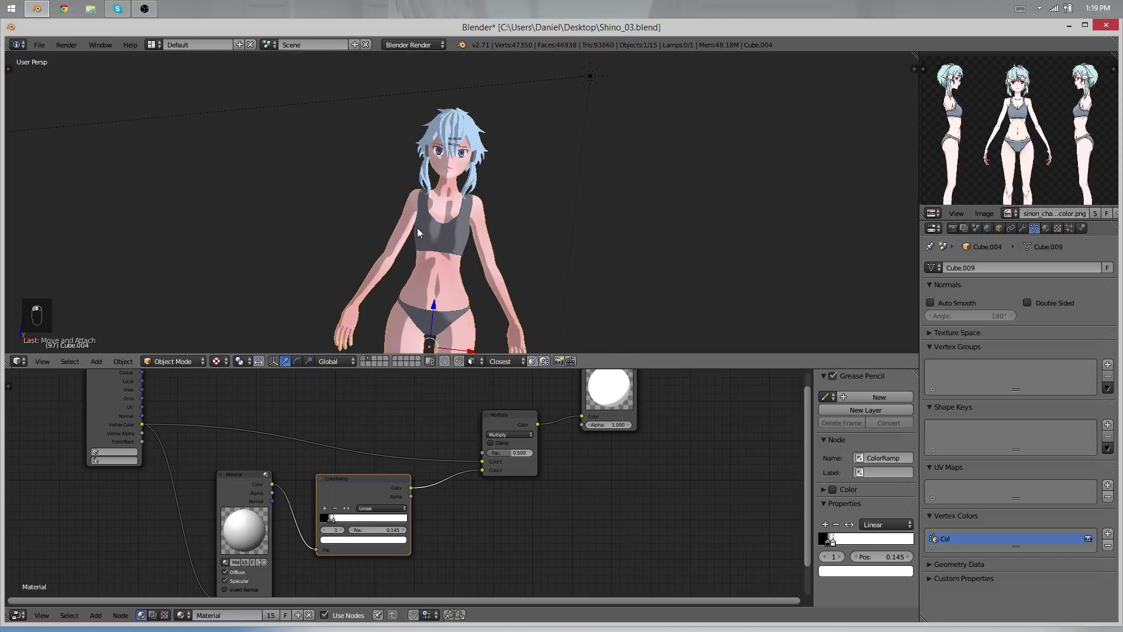
{"action": "scroll", "coordinate": [454, 230], "scroll_direction": "up", "scroll_amount": 5}
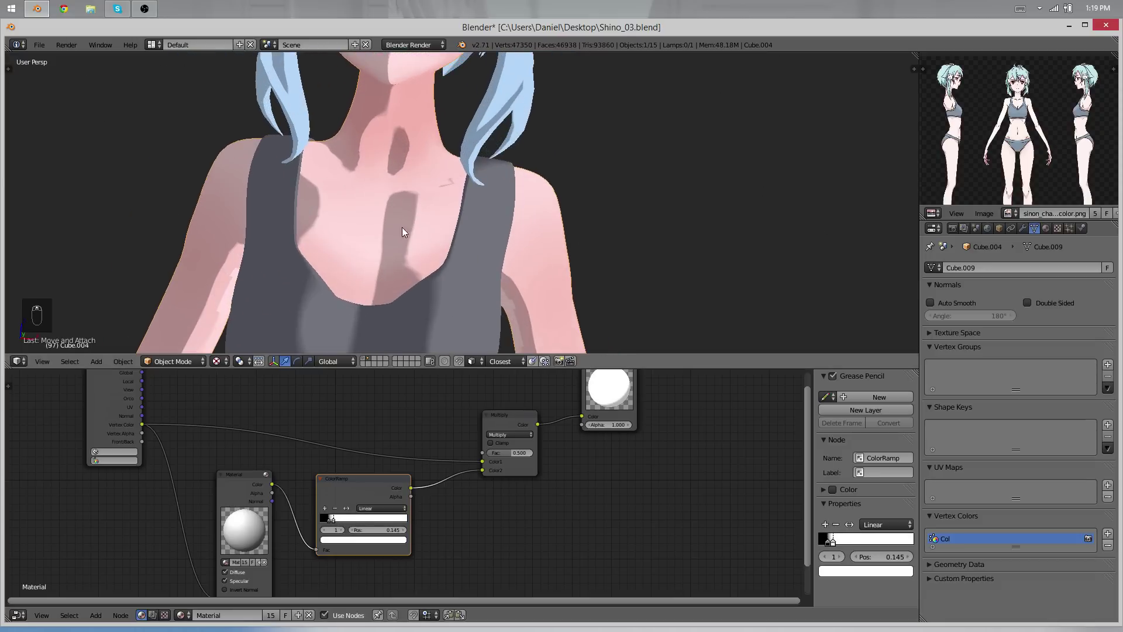
{"action": "mouse_move", "coordinate": [337, 522]}
{"action": "left_mouse_down"}
{"action": "mouse_move", "coordinate": [354, 525]}
{"action": "mouse_move", "coordinate": [338, 519]}
{"action": "left_mouse_up"}
{"action": "scroll", "coordinate": [437, 255], "scroll_direction": "up", "scroll_amount": 3}
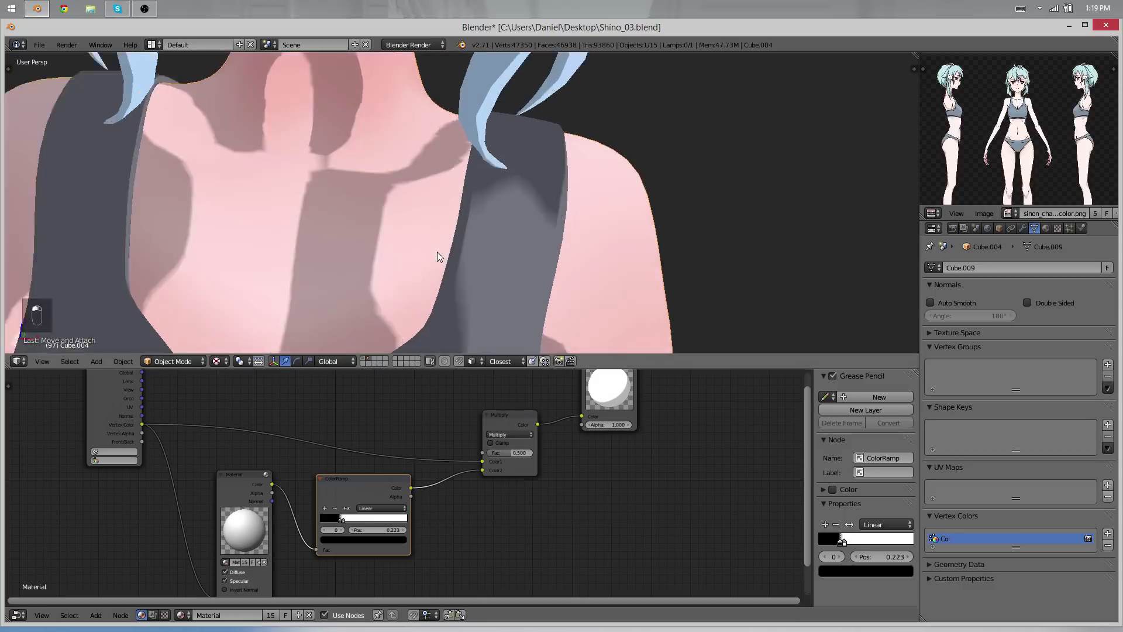
Change the ColorRamp's black stop to a dark red, R 0.068, G 0.012, B 0.003
{"action": "scroll", "coordinate": [439, 246], "scroll_direction": "down", "scroll_amount": 8}
{"action": "middle_click_drag", "start_coordinate": [448, 188], "coordinate": [552, 253], "text": "shift"}
{"action": "scroll", "coordinate": [492, 257], "scroll_direction": "up", "scroll_amount": 5}
{"action": "scroll", "coordinate": [497, 252], "scroll_direction": "up", "scroll_amount": 1}
{"action": "middle_click_drag", "start_coordinate": [495, 278], "coordinate": [398, 257]}
{"action": "scroll", "coordinate": [396, 255], "scroll_direction": "up", "scroll_amount": 2}
{"action": "scroll", "coordinate": [395, 255], "scroll_direction": "down", "scroll_amount": 4}
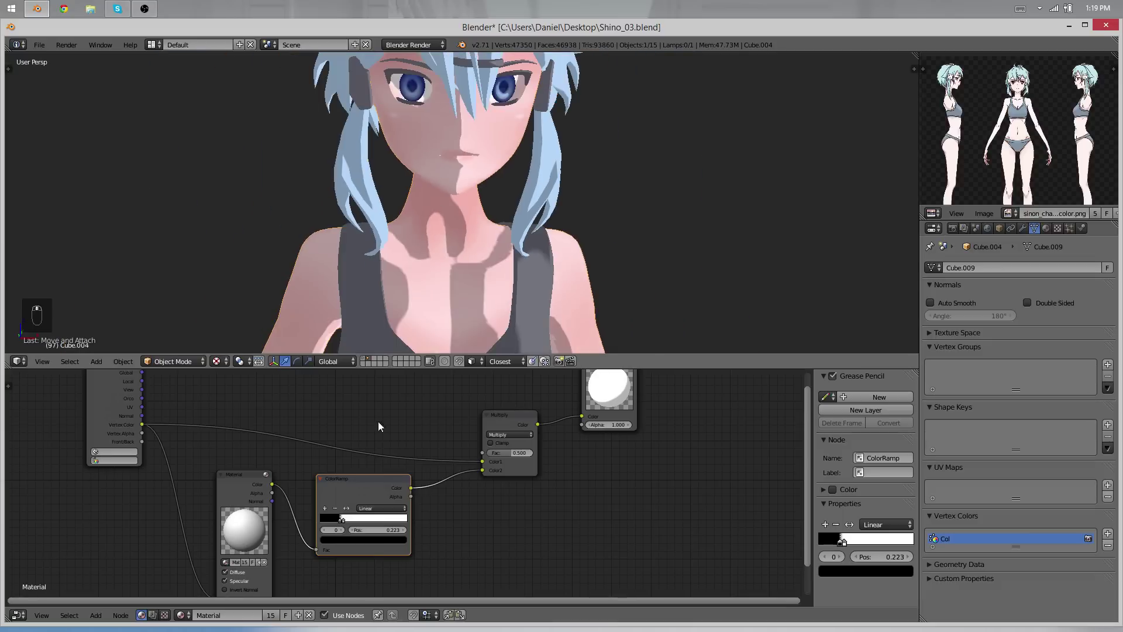
{"action": "left_click", "coordinate": [348, 538]}
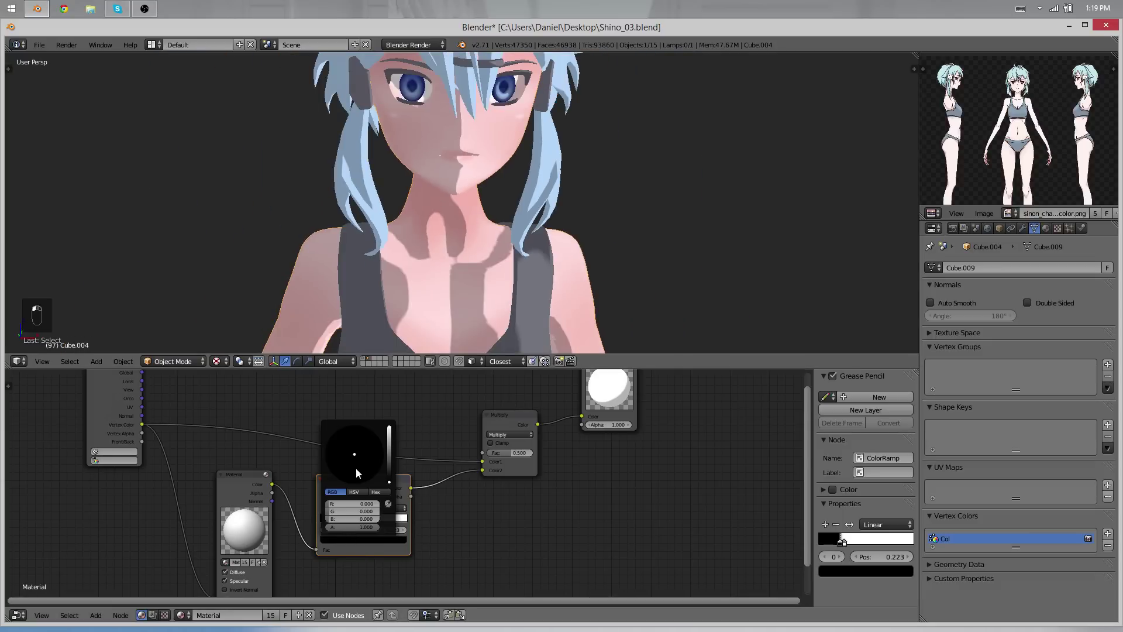
{"action": "mouse_move", "coordinate": [346, 501]}
{"action": "left_mouse_down"}
{"action": "mouse_move", "coordinate": [356, 502]}
{"action": "mouse_move", "coordinate": [336, 512]}
{"action": "left_mouse_up"}
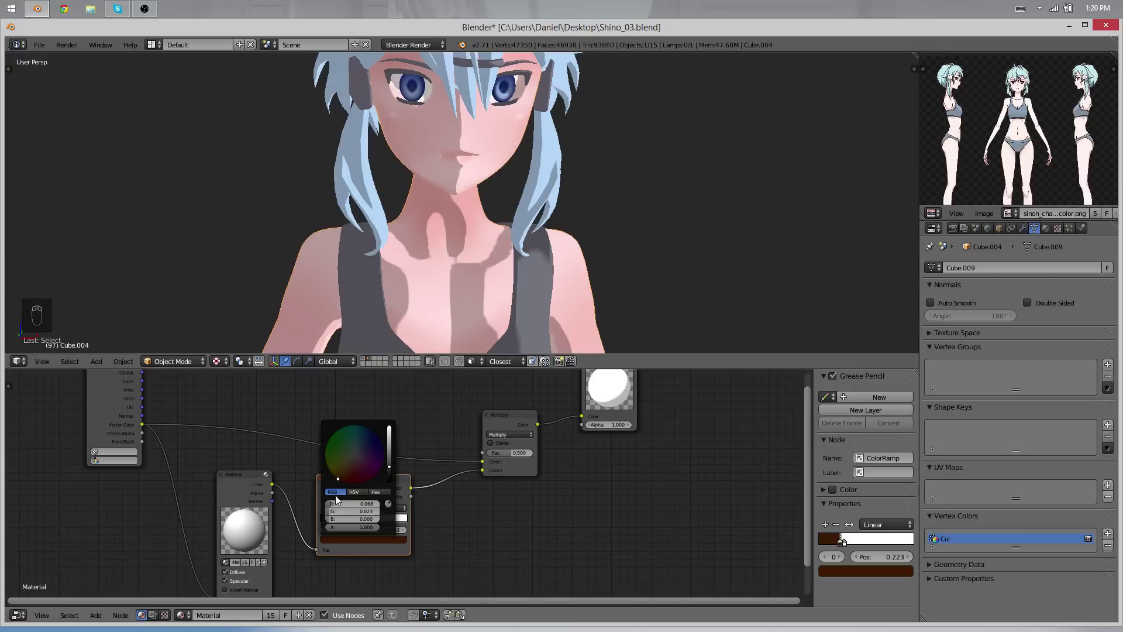
Deselect everything, check the shading on the character and fine-tune the dark red color of the ColorRamp's shadow stop
{"action": "scroll", "coordinate": [575, 282], "scroll_direction": "down", "scroll_amount": 6}
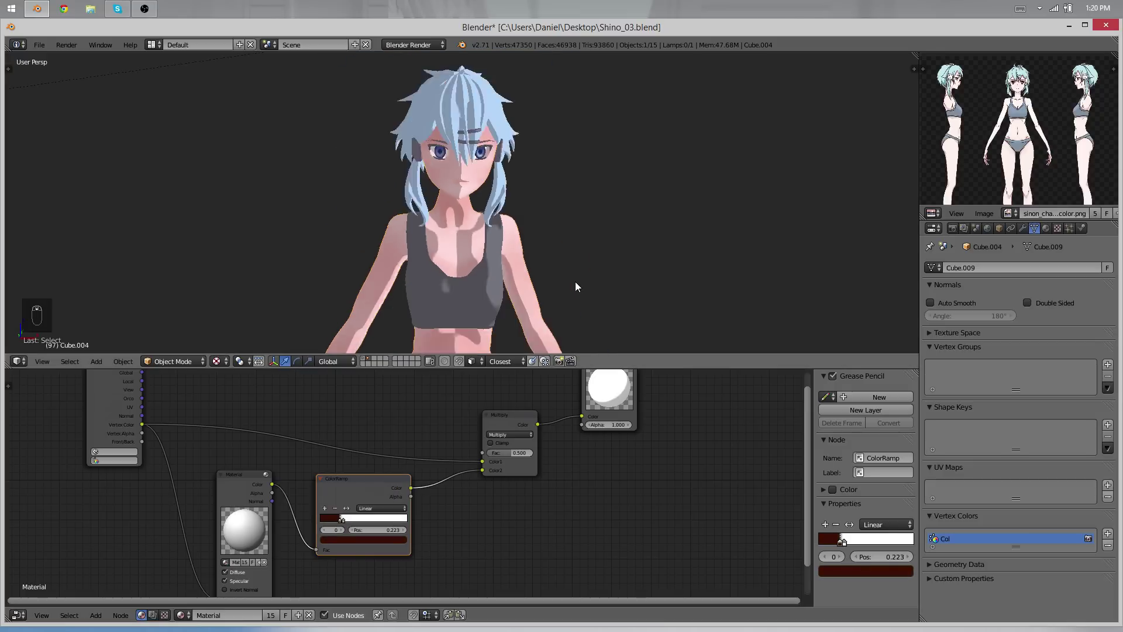
{"action": "middle_click_drag", "start_coordinate": [502, 292], "coordinate": [497, 257]}
{"action": "key", "text": "a"}
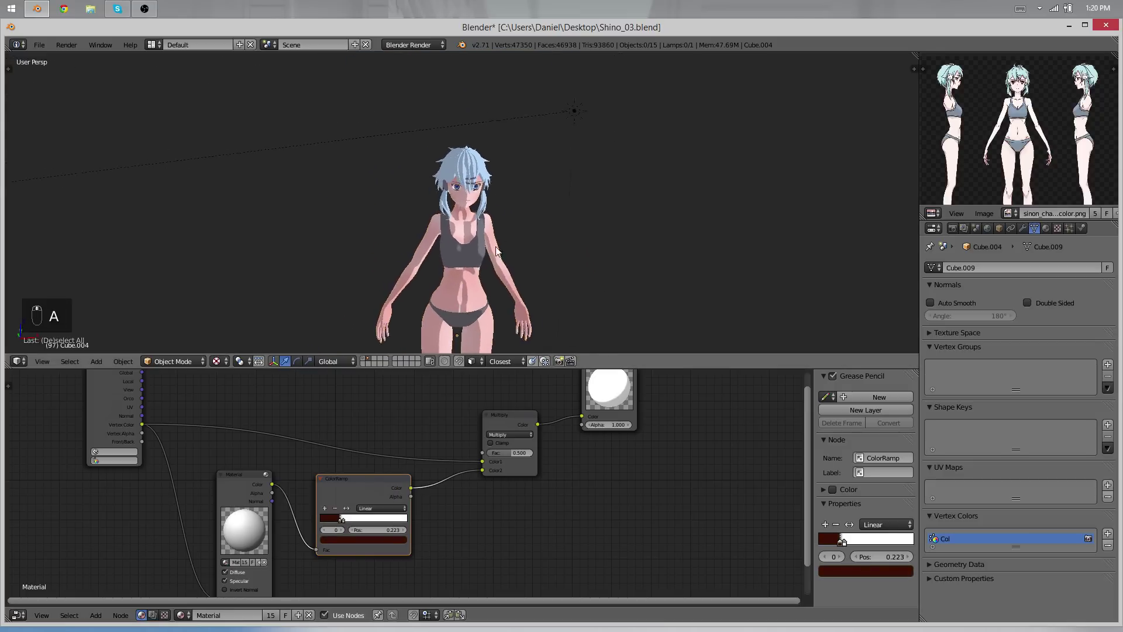
{"action": "scroll", "coordinate": [496, 257], "scroll_direction": "up", "scroll_amount": 7}
{"action": "scroll", "coordinate": [369, 204], "scroll_direction": "down", "scroll_amount": 7}
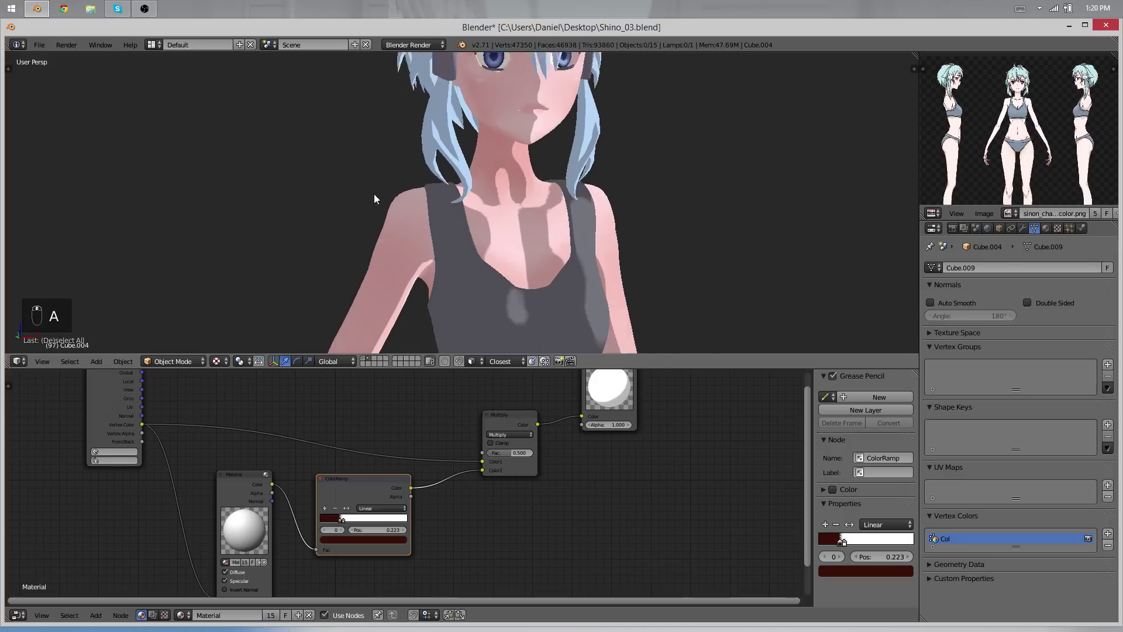
{"action": "scroll", "coordinate": [423, 179], "scroll_direction": "up", "scroll_amount": 2}
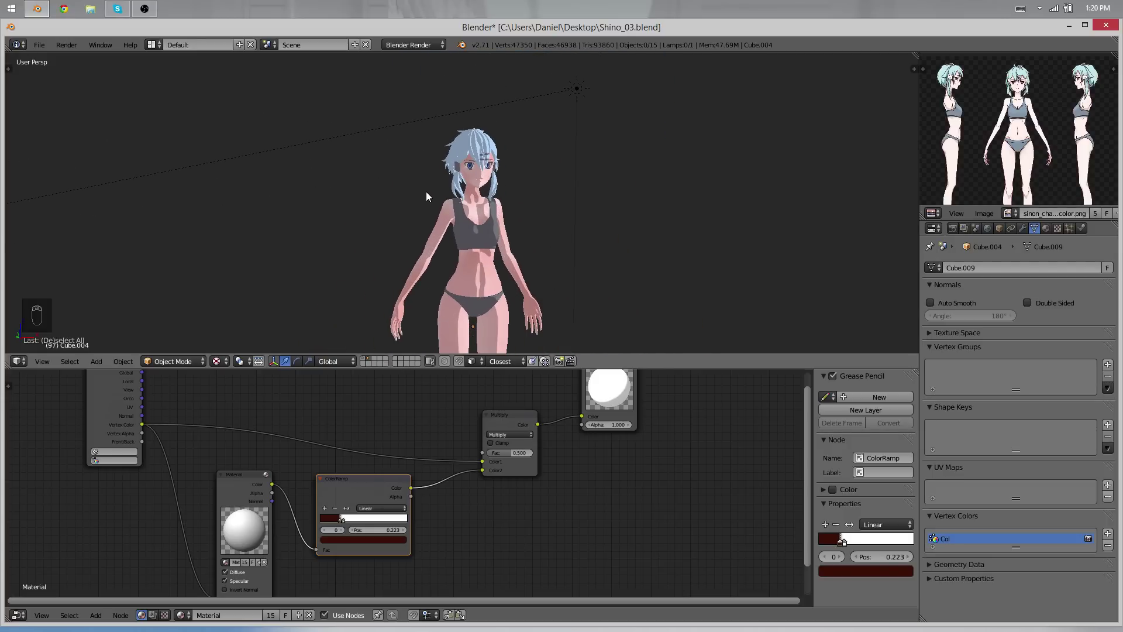
{"action": "scroll", "coordinate": [527, 210], "scroll_direction": "down", "scroll_amount": 3}
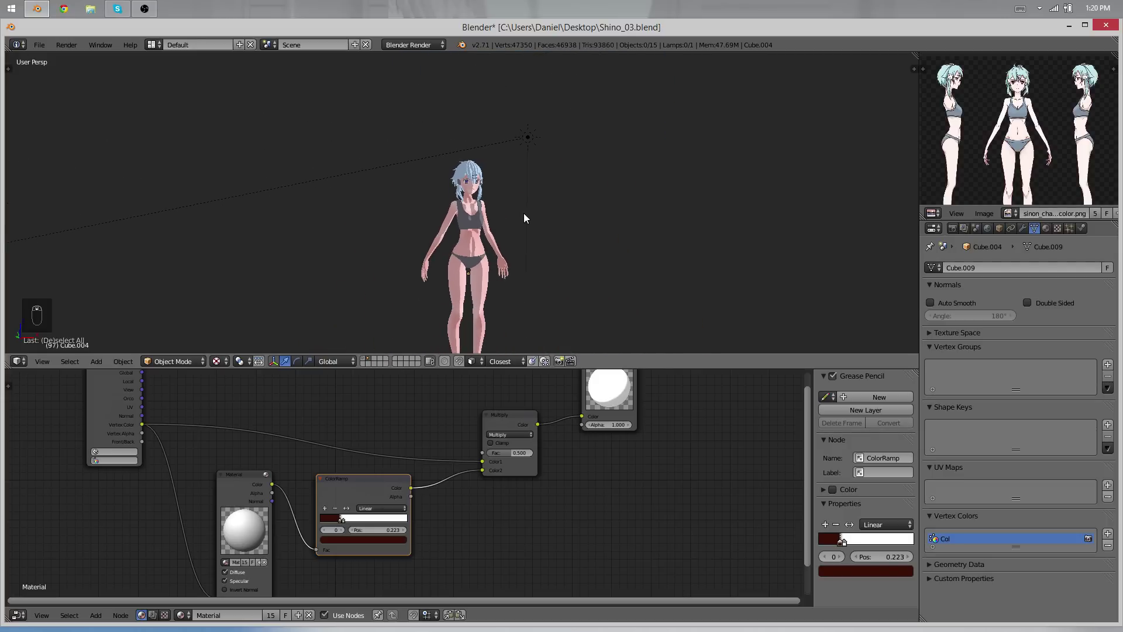
{"action": "scroll", "coordinate": [524, 213], "scroll_direction": "up", "scroll_amount": 2}
{"action": "scroll", "coordinate": [525, 195], "scroll_direction": "up", "scroll_amount": 3}
{"action": "left_click", "coordinate": [350, 538]}
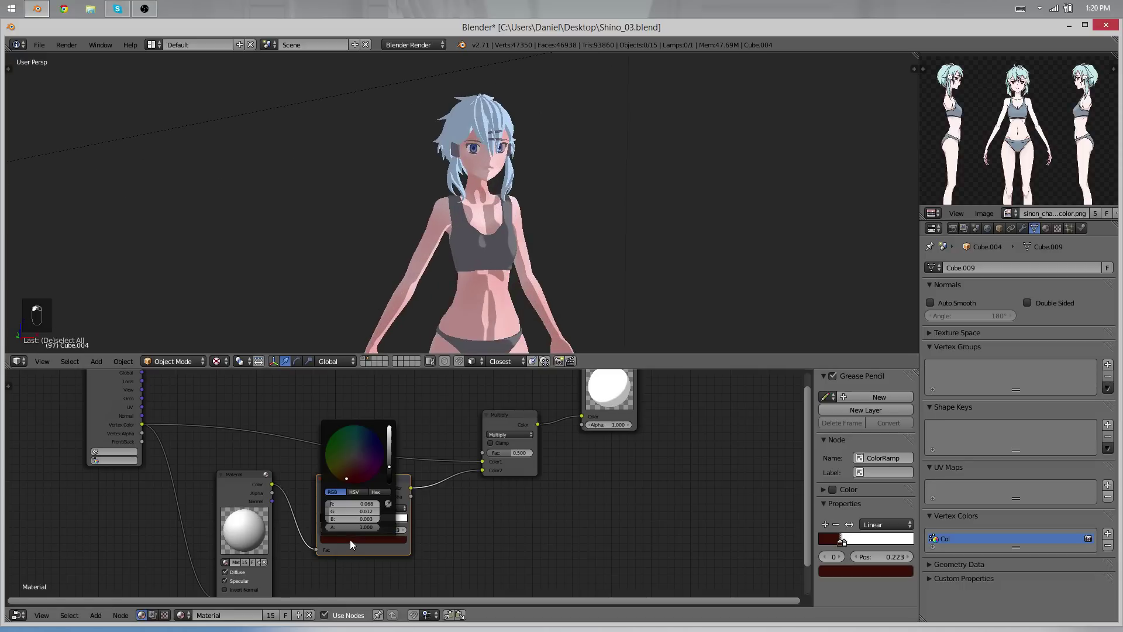
{"action": "left_click_drag", "start_coordinate": [356, 475], "coordinate": [353, 468]}
Select the sun lamp above the character and rotate it freely in trackball mode to change the direction of the shadows
{"action": "scroll", "coordinate": [486, 225], "scroll_direction": "down", "scroll_amount": 3}
{"action": "right_click", "coordinate": [539, 122]}
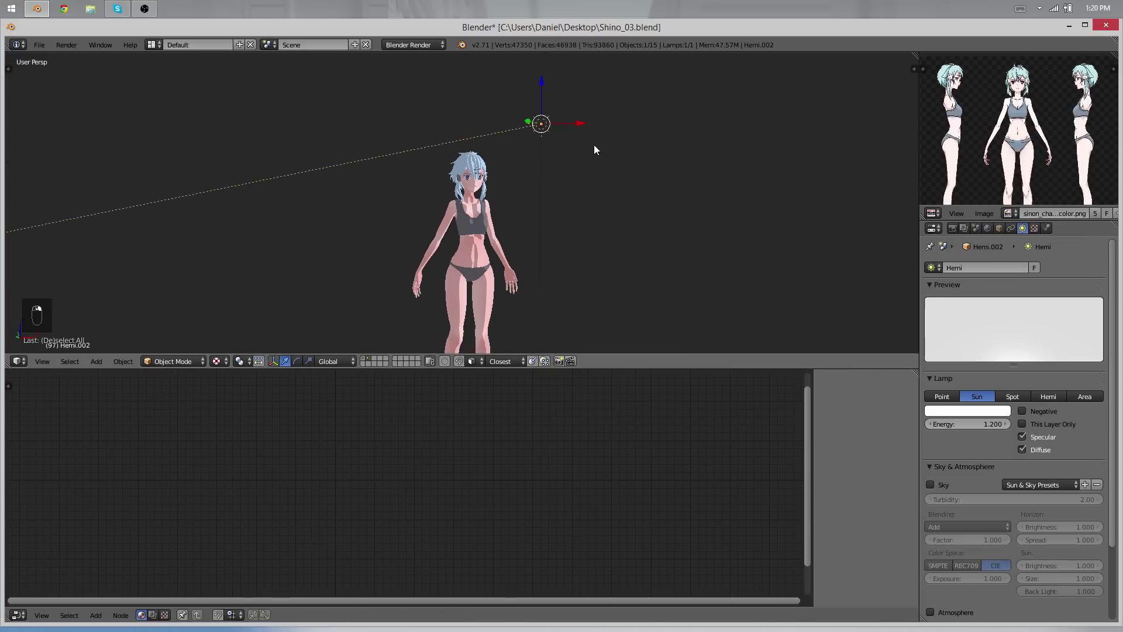
{"action": "key", "text": "r"}
{"action": "key", "text": "r"}
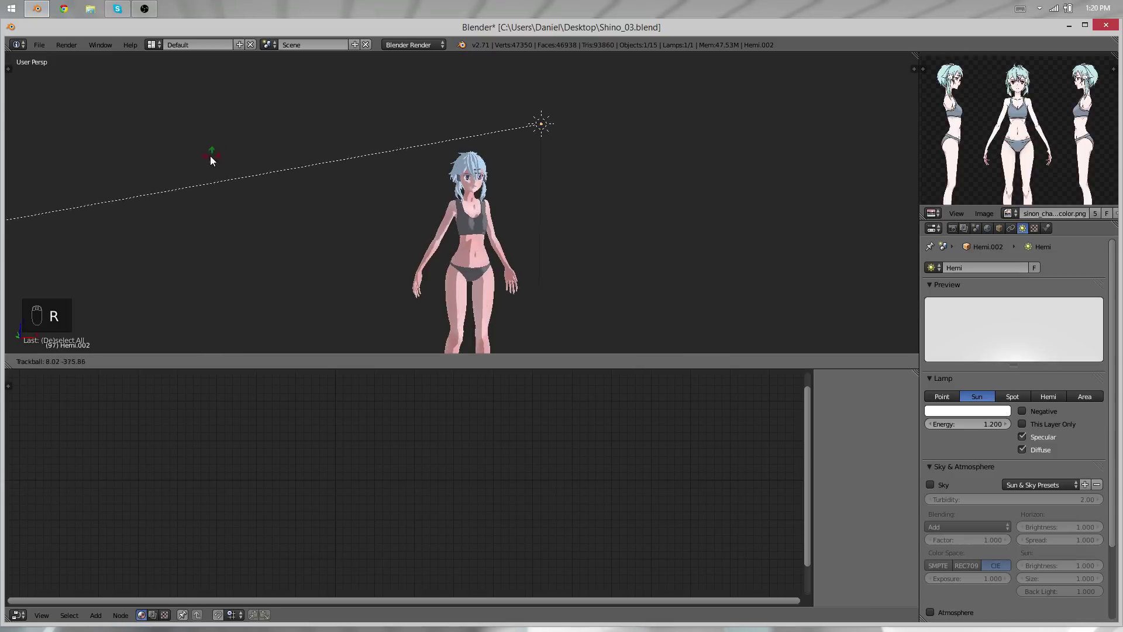
{"action": "right_click", "coordinate": [98, 149]}
{"action": "scroll", "coordinate": [246, 171], "scroll_direction": "up", "scroll_amount": 6}
{"action": "key", "text": "r"}
{"action": "key", "text": "r"}
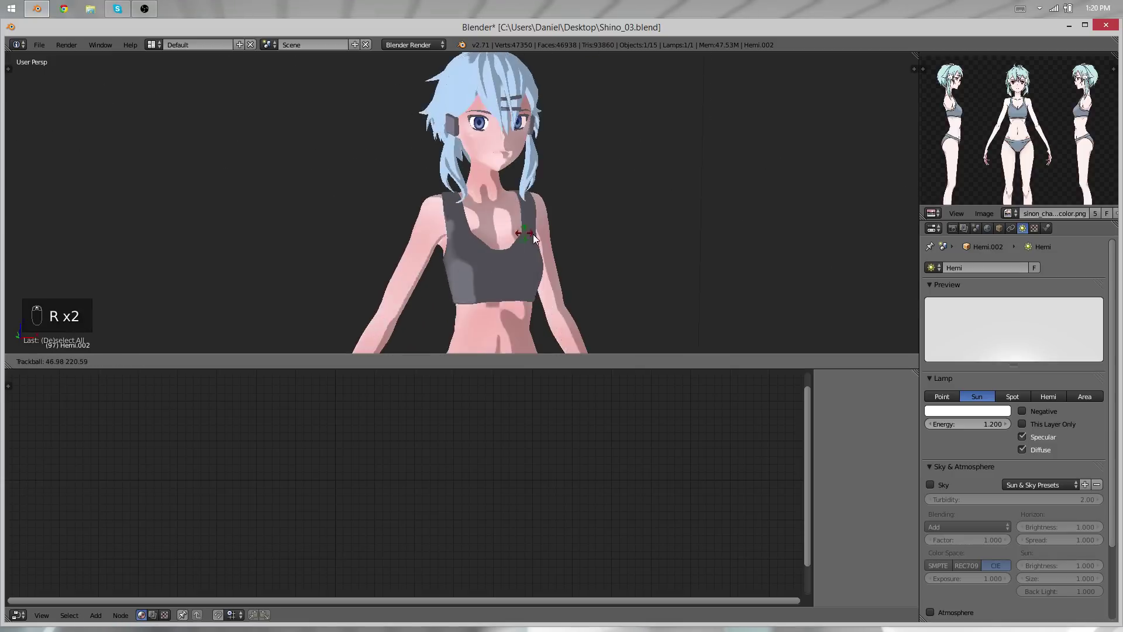
{"action": "left_click", "coordinate": [649, 106]}
{"action": "middle_click_drag", "start_coordinate": [566, 148], "coordinate": [397, 179]}
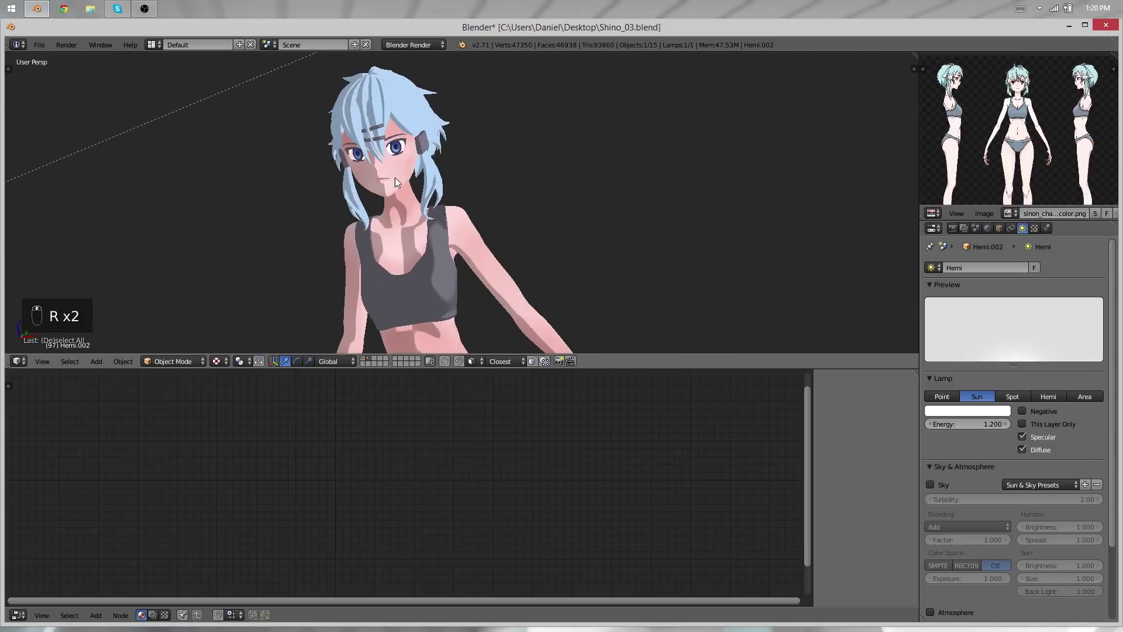
Hide the sun lamp in the 3D view
{"action": "scroll", "coordinate": [477, 186], "scroll_direction": "down", "scroll_amount": 5}
{"action": "key", "text": "h"}
{"action": "scroll", "coordinate": [409, 206], "scroll_direction": "up", "scroll_amount": 5}
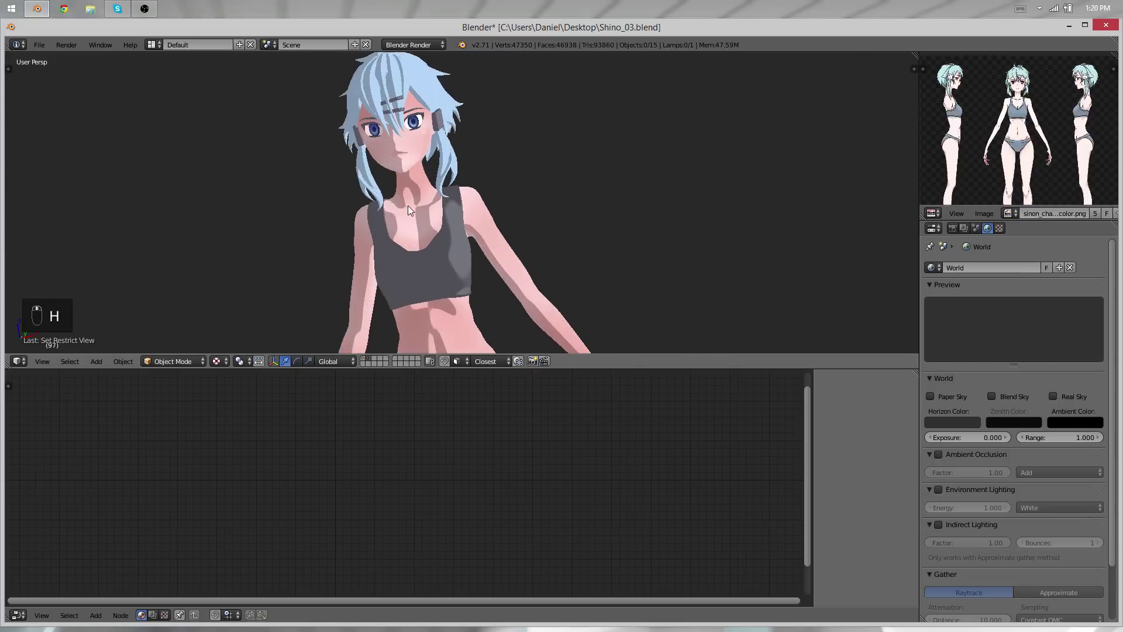
Select the character's body and compare its shading with the Vertex Color link to the Material node's Color input removed and restored
{"action": "right_click", "coordinate": [406, 175]}
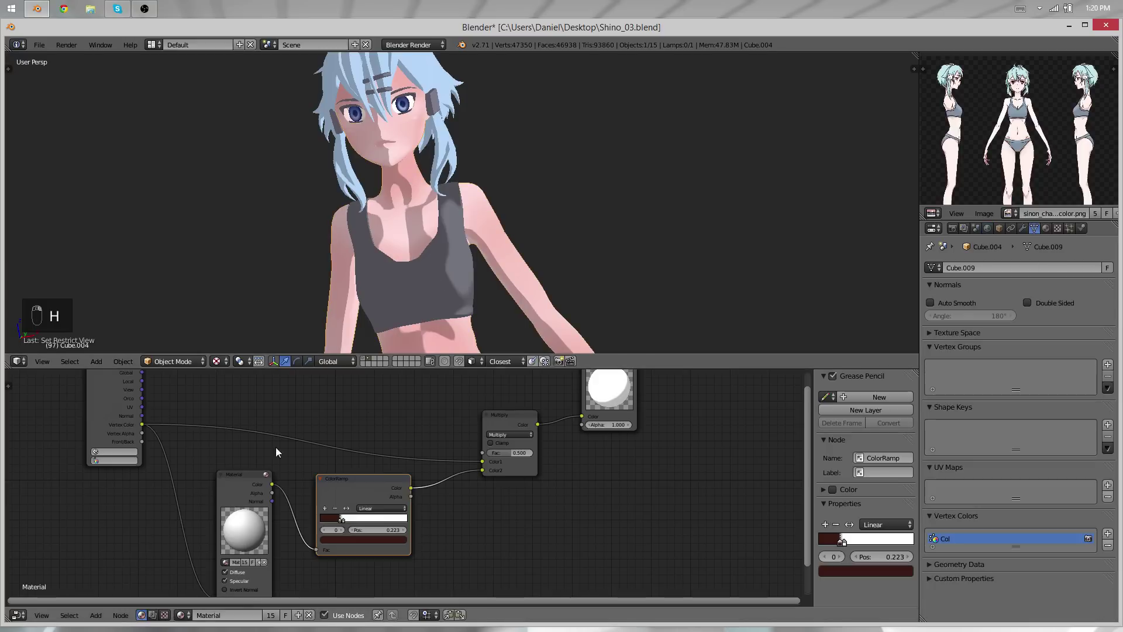
{"action": "middle_click_drag", "start_coordinate": [276, 447], "coordinate": [293, 511]}
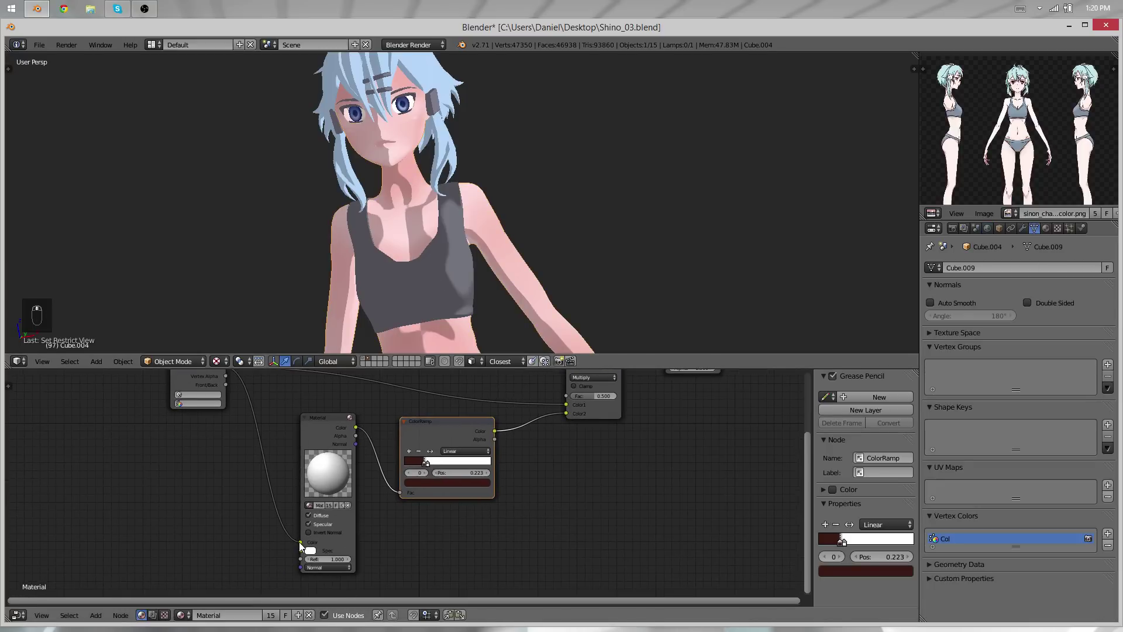
{"action": "left_click_drag", "start_coordinate": [300, 542], "coordinate": [265, 536]}
{"action": "scroll", "coordinate": [237, 434], "scroll_direction": "down", "scroll_amount": 2}
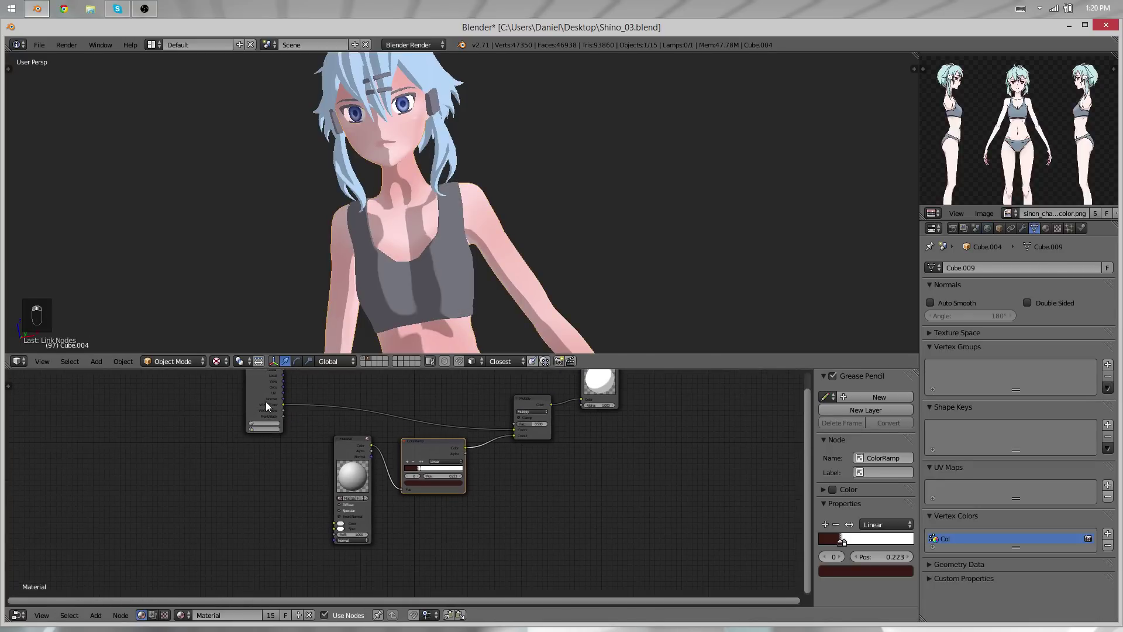
{"action": "left_click_drag", "start_coordinate": [283, 404], "coordinate": [308, 497]}
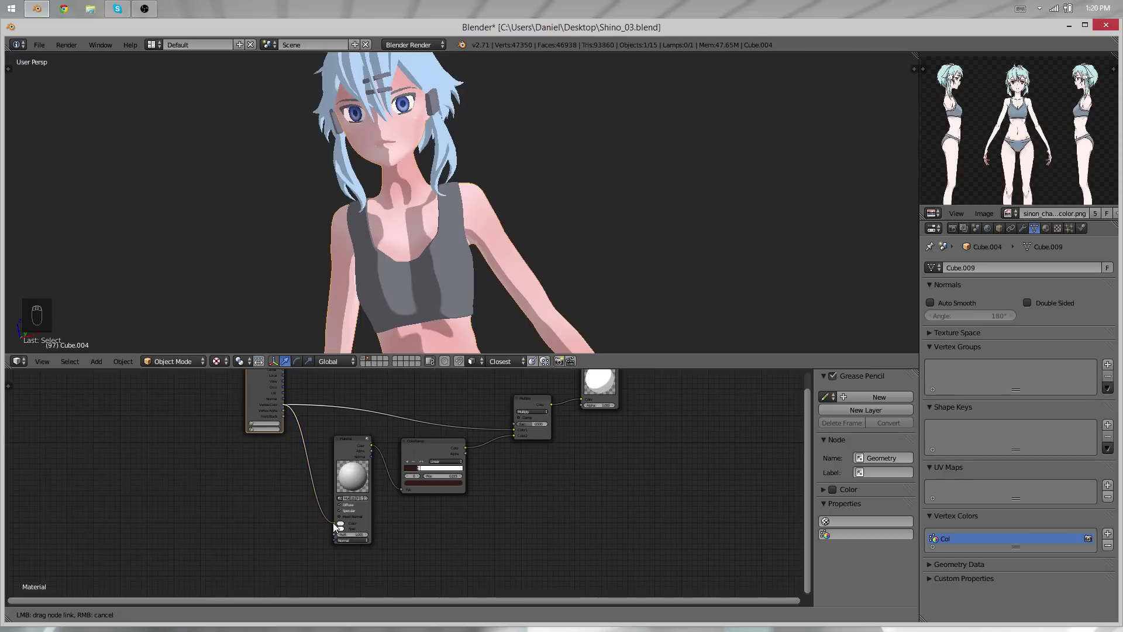
{"action": "left_click_drag", "start_coordinate": [332, 522], "coordinate": [333, 522]}
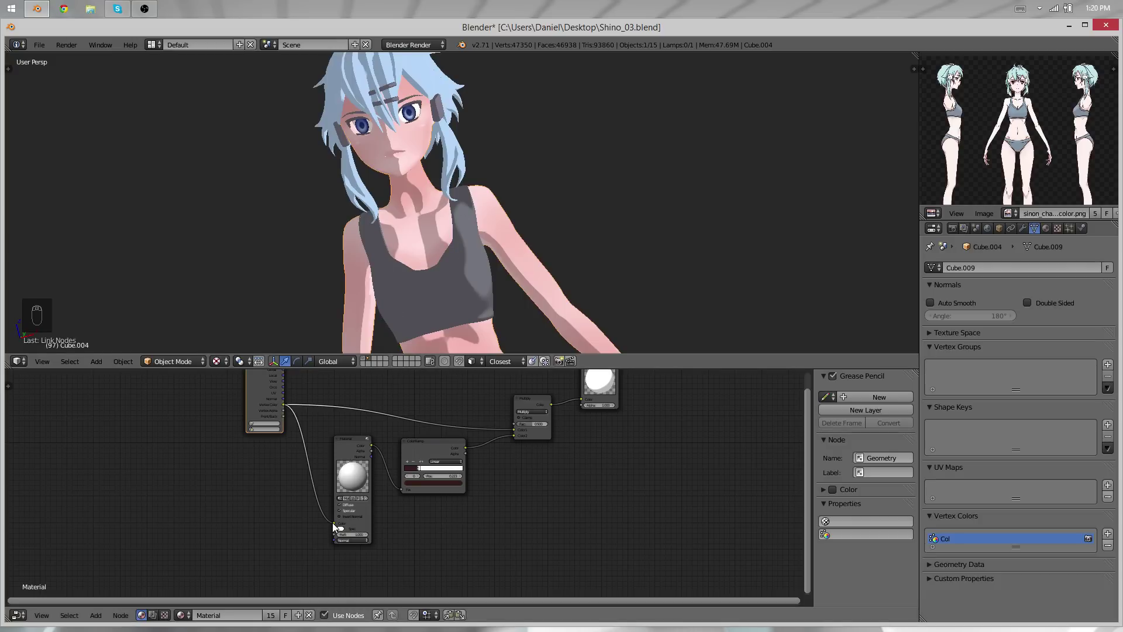
{"action": "left_click_drag", "start_coordinate": [334, 527], "coordinate": [322, 482]}
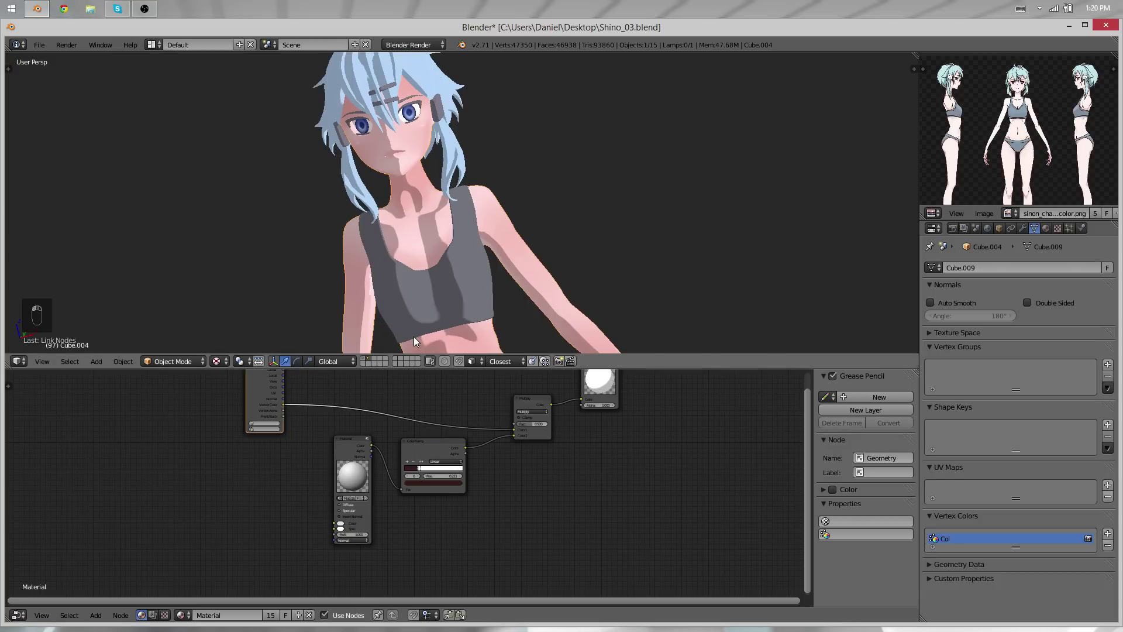
{"action": "left_click_drag", "start_coordinate": [282, 406], "coordinate": [340, 526]}
Deselect everything and examine the toon shading on the whole character from different angles
{"action": "middle_click_drag", "start_coordinate": [427, 289], "coordinate": [572, 240]}
{"action": "key", "text": "a"}
{"action": "scroll", "coordinate": [539, 231], "scroll_direction": "down", "scroll_amount": 5}
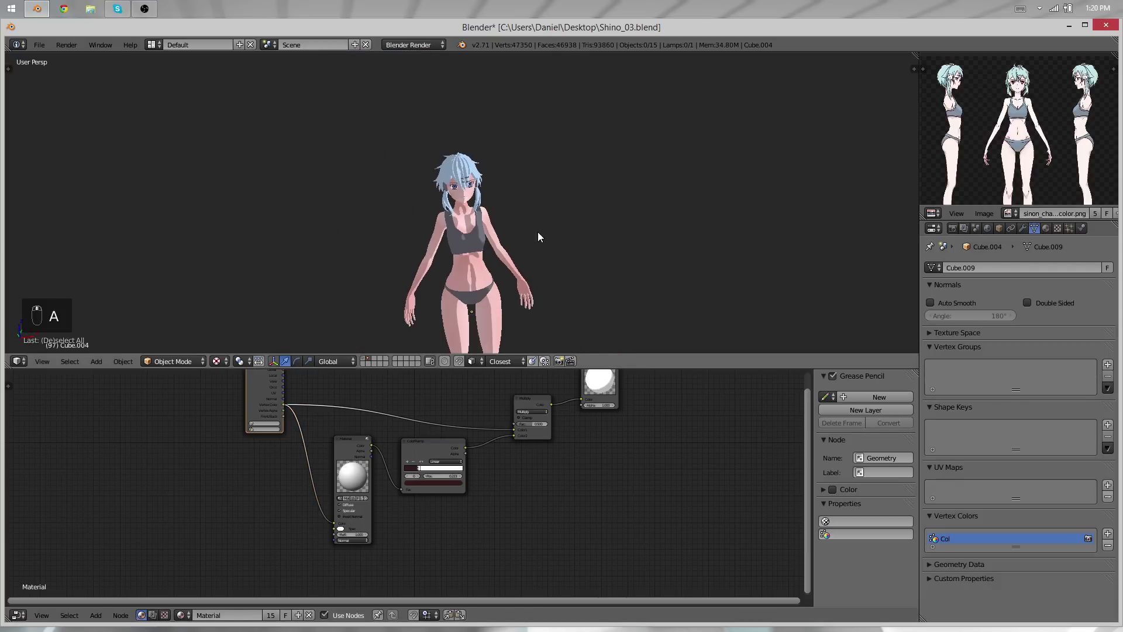
{"action": "middle_click_drag", "start_coordinate": [491, 171], "coordinate": [485, 117]}
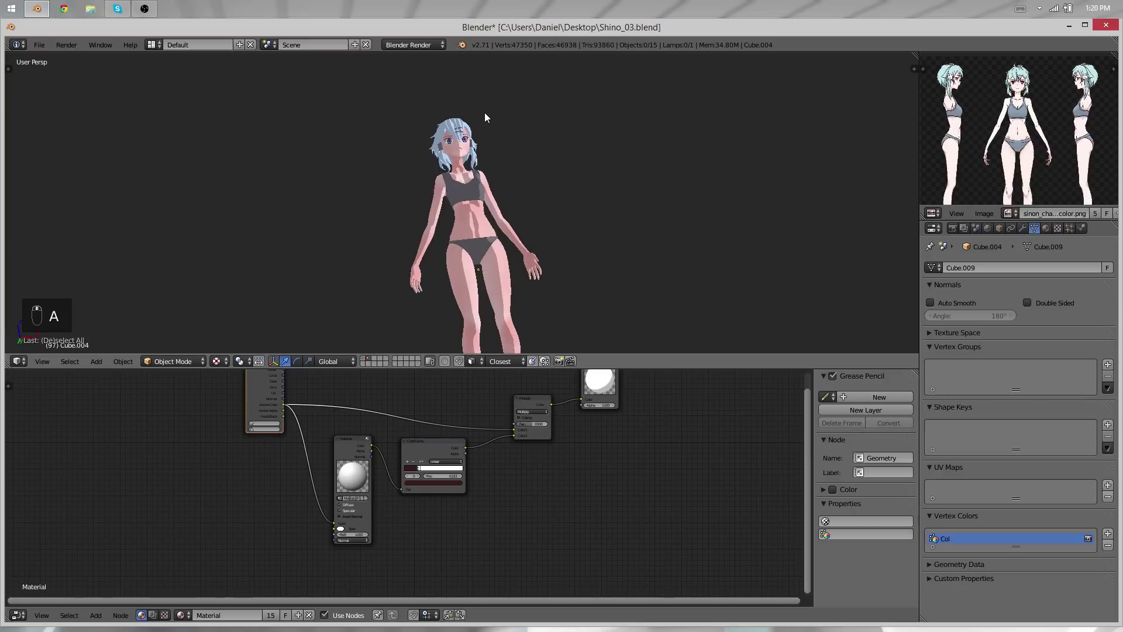
Enlarge the 3D view over the node editor and show the character in front orthographic view
{"action": "key", "text": "KP_1"}
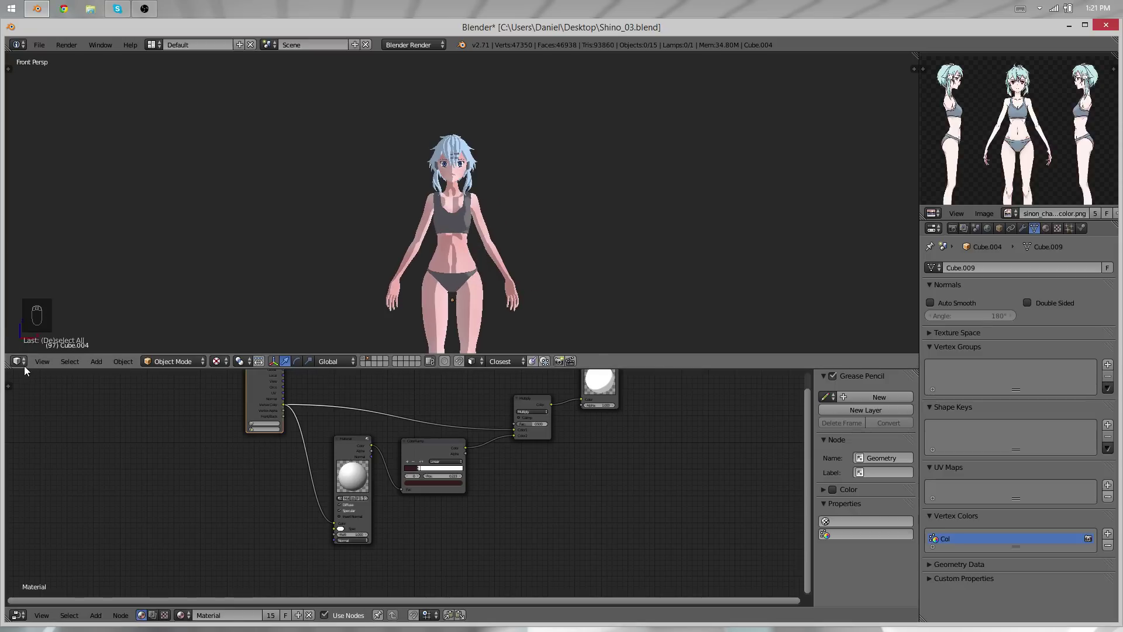
{"action": "left_click_drag", "start_coordinate": [26, 368], "coordinate": [74, 572]}
{"action": "scroll", "coordinate": [468, 376], "scroll_direction": "down", "scroll_amount": 5}
{"action": "scroll", "coordinate": [466, 363], "scroll_direction": "up", "scroll_amount": 4}
{"action": "key", "text": "KP_5"}
{"action": "scroll", "coordinate": [609, 331], "scroll_direction": "up", "scroll_amount": 6}
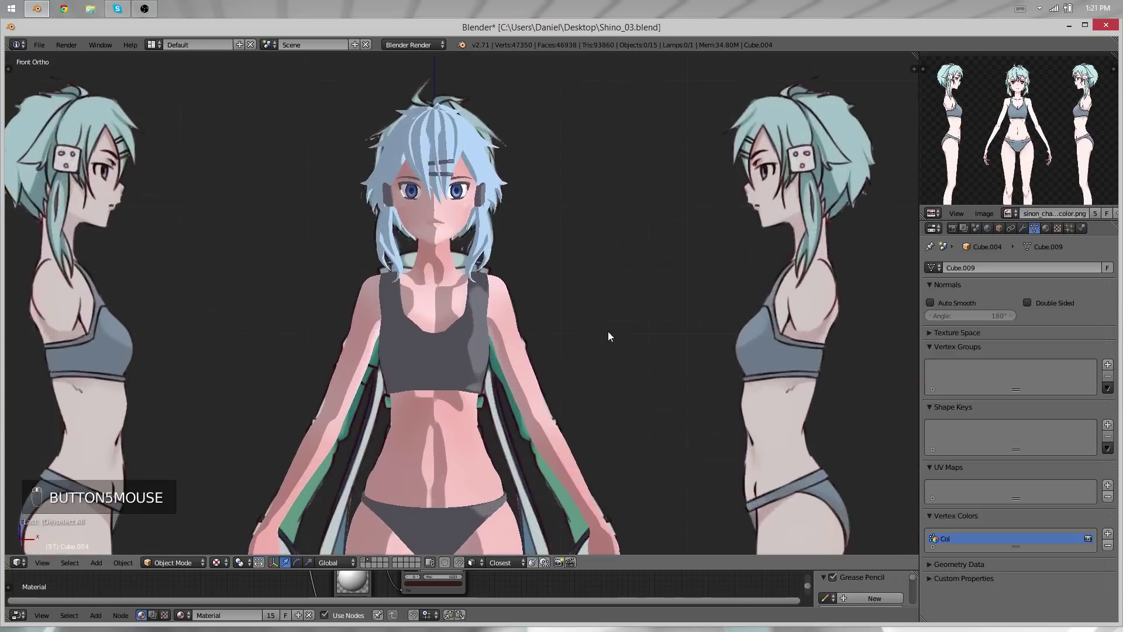
{"action": "scroll", "coordinate": [590, 296], "scroll_direction": "down", "scroll_amount": 2}
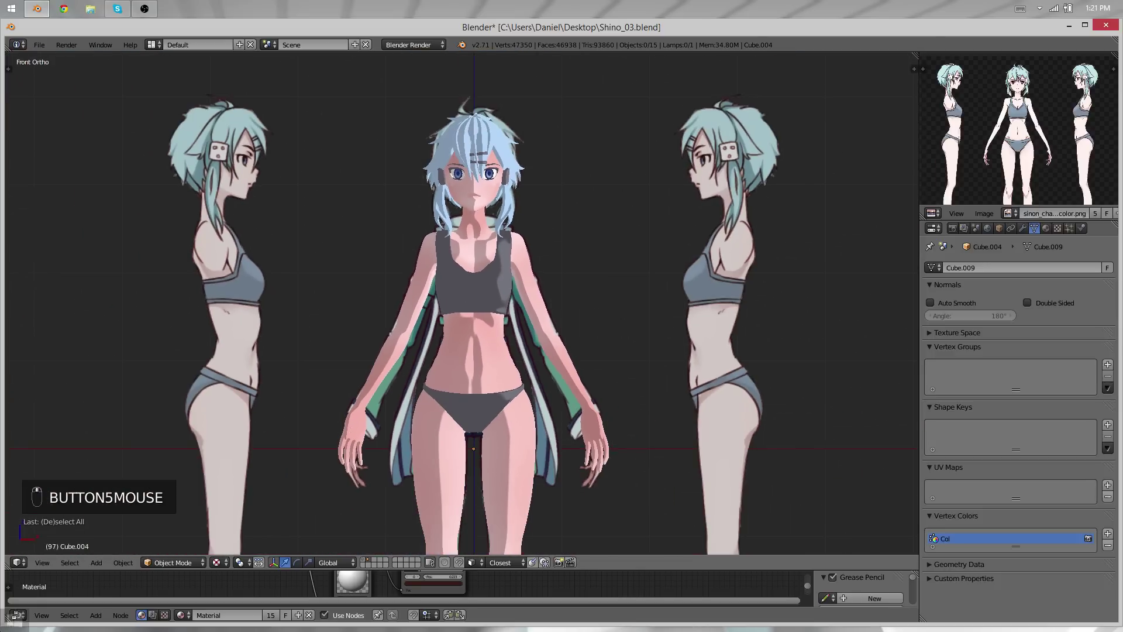
{"action": "mouse_move", "coordinate": [1, 626]}
{"action": "scroll", "coordinate": [369, 447], "scroll_direction": "down", "scroll_amount": 1}
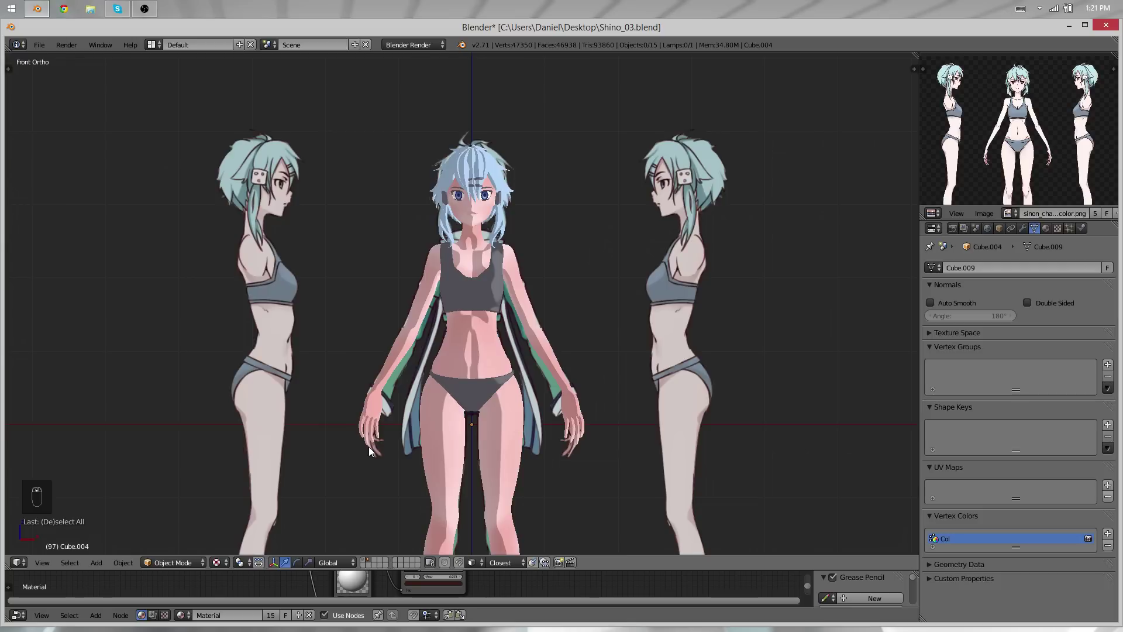
Save the file and display sinon_charactersheet_cloth.png in the image editor, framed on the outfit's shorts and legs
{"action": "key", "text": "ctrl+s"}
{"action": "left_click", "coordinate": [1016, 212]}
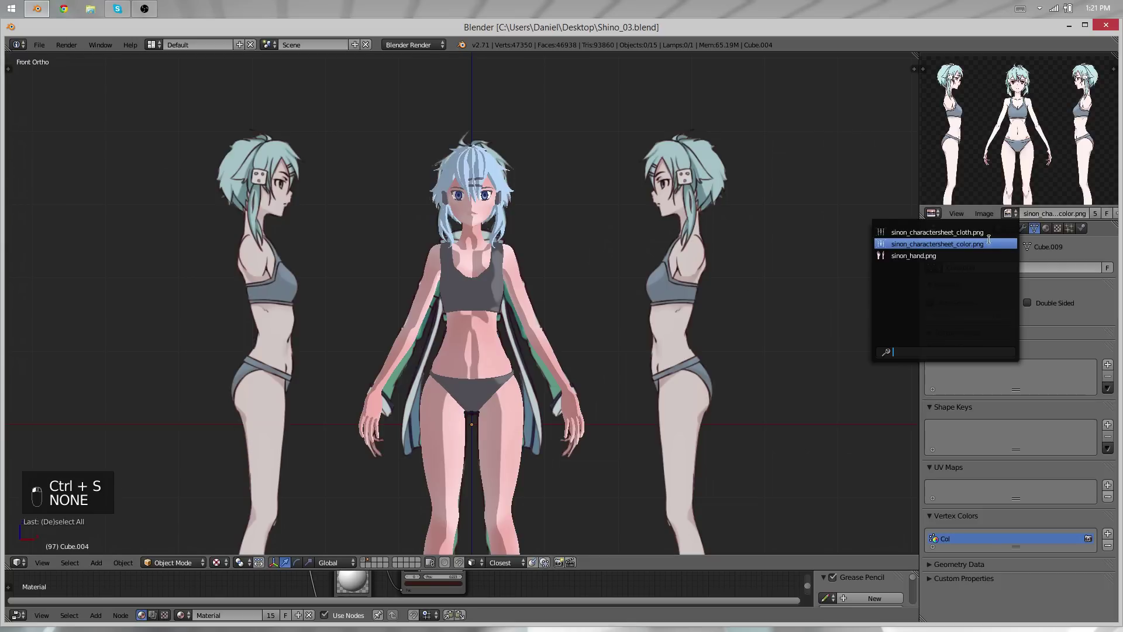
{"action": "left_click", "coordinate": [989, 229]}
{"action": "scroll", "coordinate": [1036, 180], "scroll_direction": "up", "scroll_amount": 1}
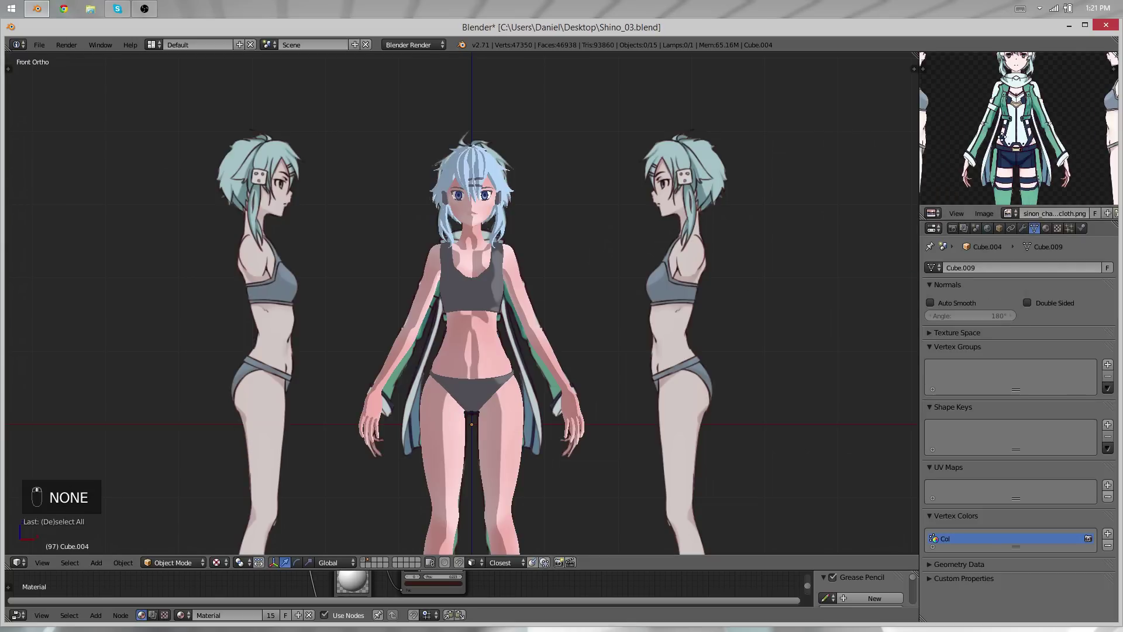
{"action": "scroll", "coordinate": [1002, 137], "scroll_direction": "up", "scroll_amount": 1}
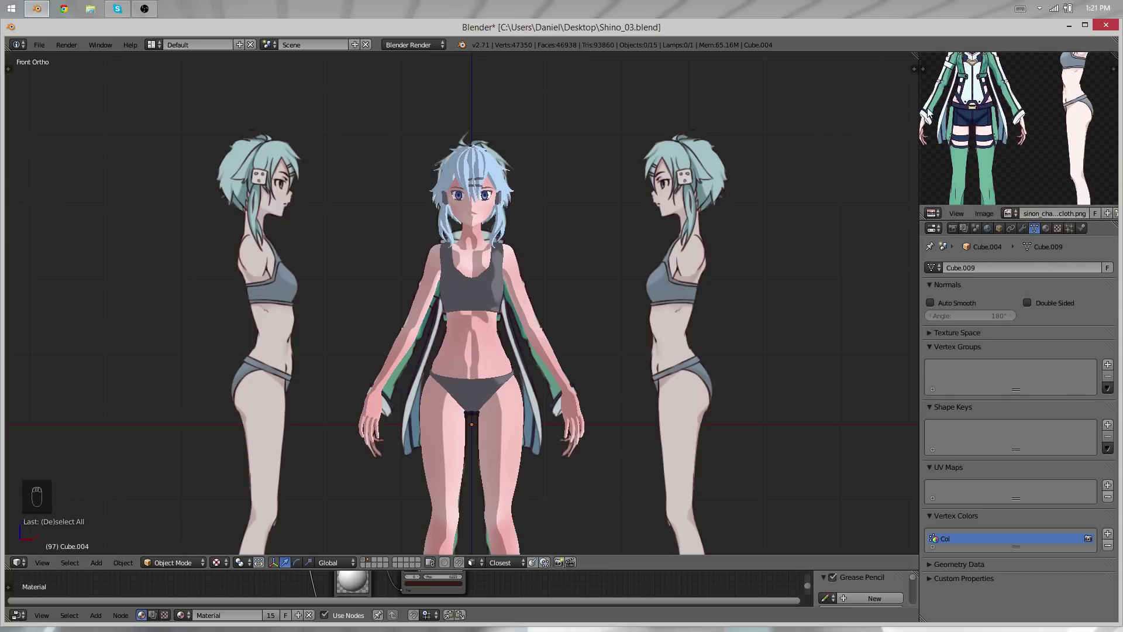
{"action": "scroll", "coordinate": [943, 108], "scroll_direction": "up", "scroll_amount": 1}
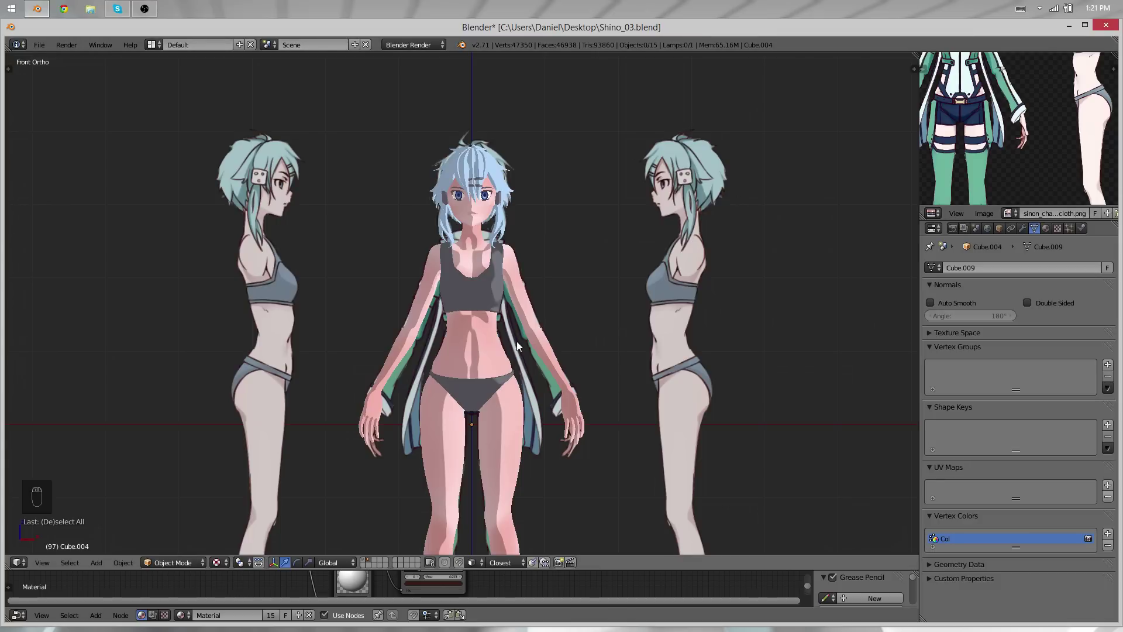
Compare the character's hips with the clothing reference behind the model, using wireframe display in front view
{"action": "middle_click_drag", "start_coordinate": [525, 318], "coordinate": [478, 347]}
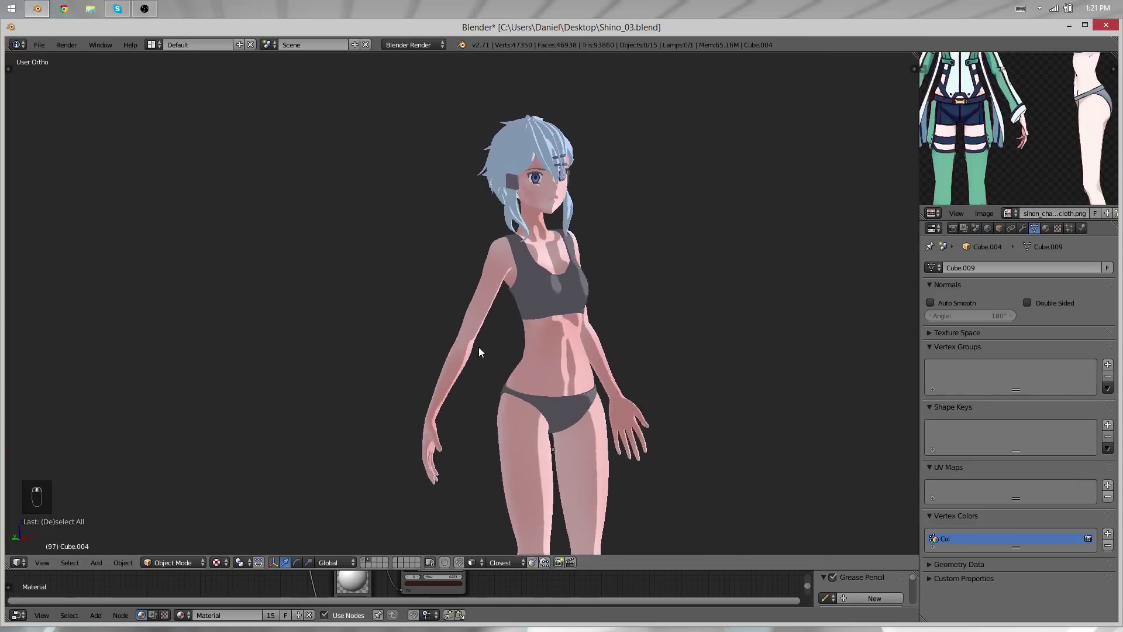
{"action": "key", "text": "KP_1"}
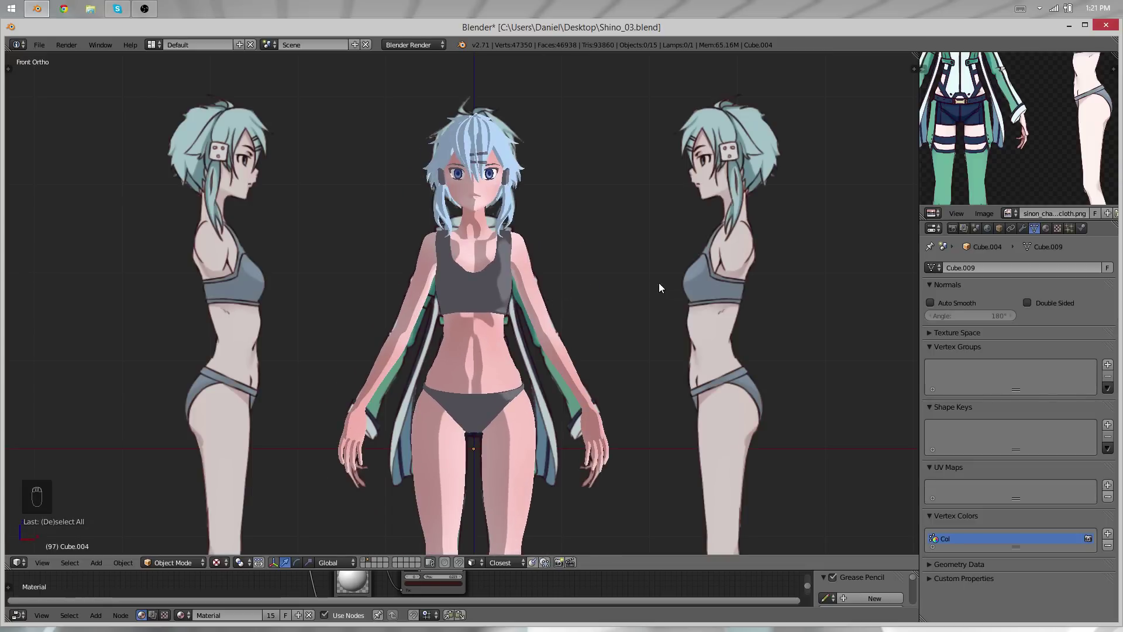
{"action": "scroll", "coordinate": [609, 293], "scroll_direction": "up", "scroll_amount": 1}
{"action": "key", "text": "z"}
{"action": "middle_click_drag", "start_coordinate": [516, 293], "coordinate": [508, 229], "text": "shift"}
{"action": "scroll", "coordinate": [508, 234], "scroll_direction": "up", "scroll_amount": 5}
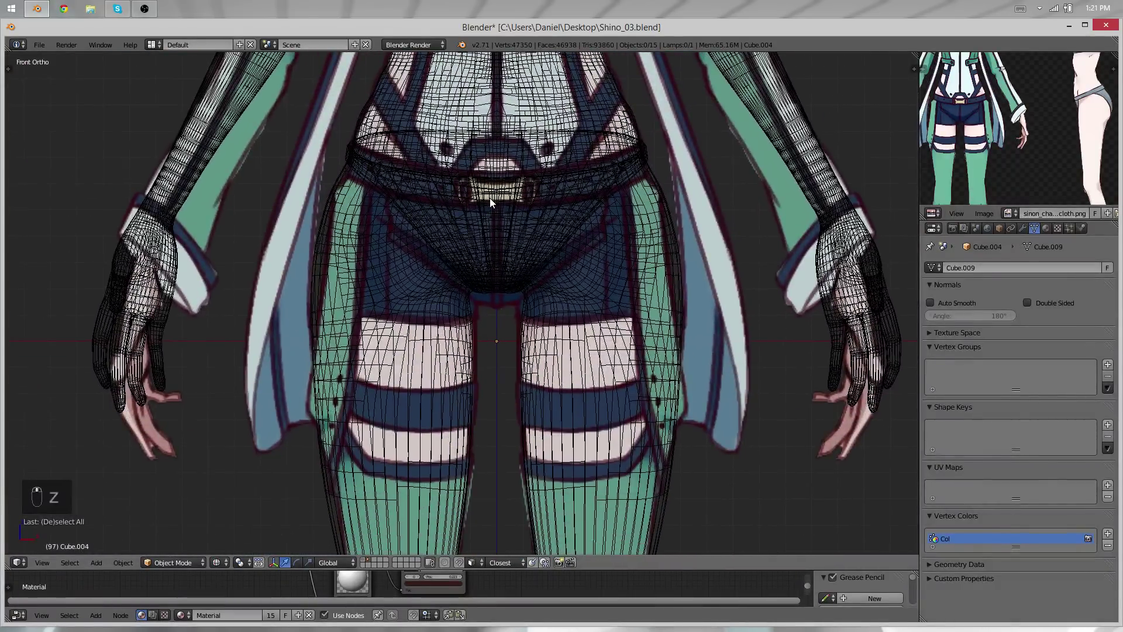
{"action": "scroll", "coordinate": [585, 220], "scroll_direction": "up", "scroll_amount": 1, "text": "shift"}
{"action": "scroll", "coordinate": [703, 232], "scroll_direction": "up", "scroll_amount": 3}
{"action": "scroll", "coordinate": [738, 241], "scroll_direction": "down", "scroll_amount": 3}
{"action": "middle_click_drag", "start_coordinate": [617, 219], "coordinate": [558, 259], "text": "shift"}
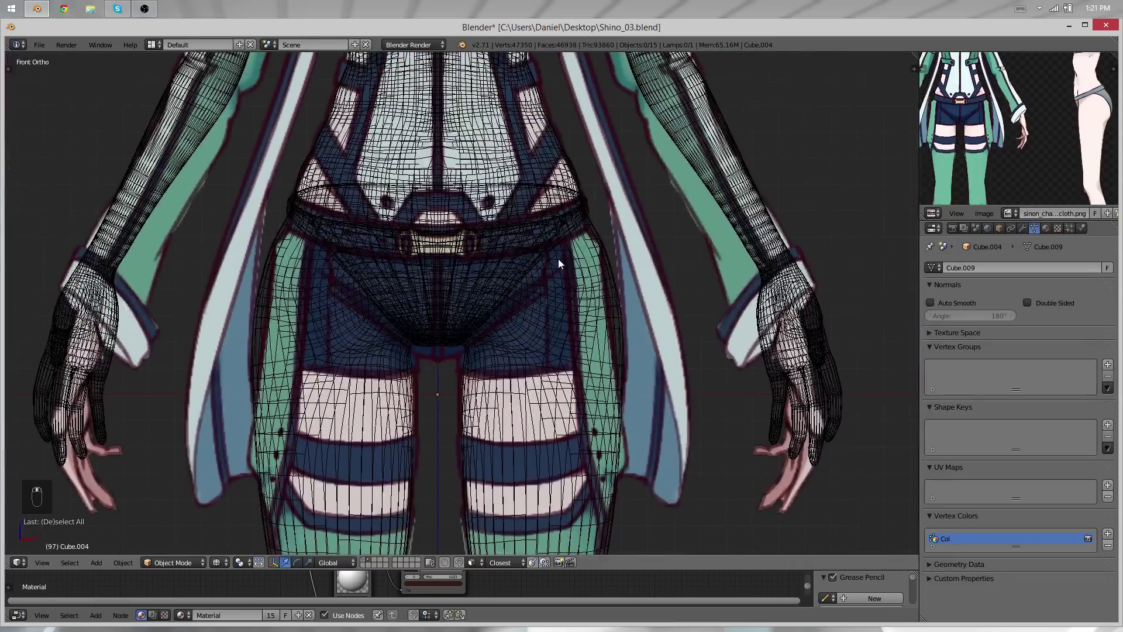
Return to solid display and duplicate the underwear bottom in place
{"action": "key", "text": "z"}
{"action": "key", "text": "z"}
{"action": "key", "text": "z"}
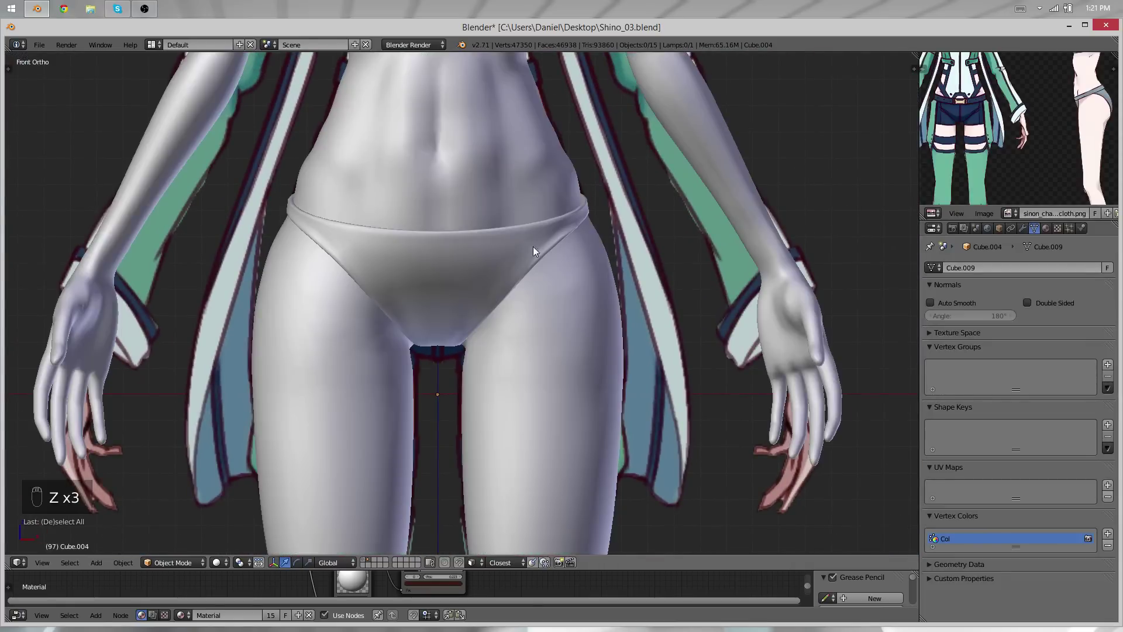
{"action": "scroll", "coordinate": [429, 287], "scroll_direction": "down", "scroll_amount": 1}
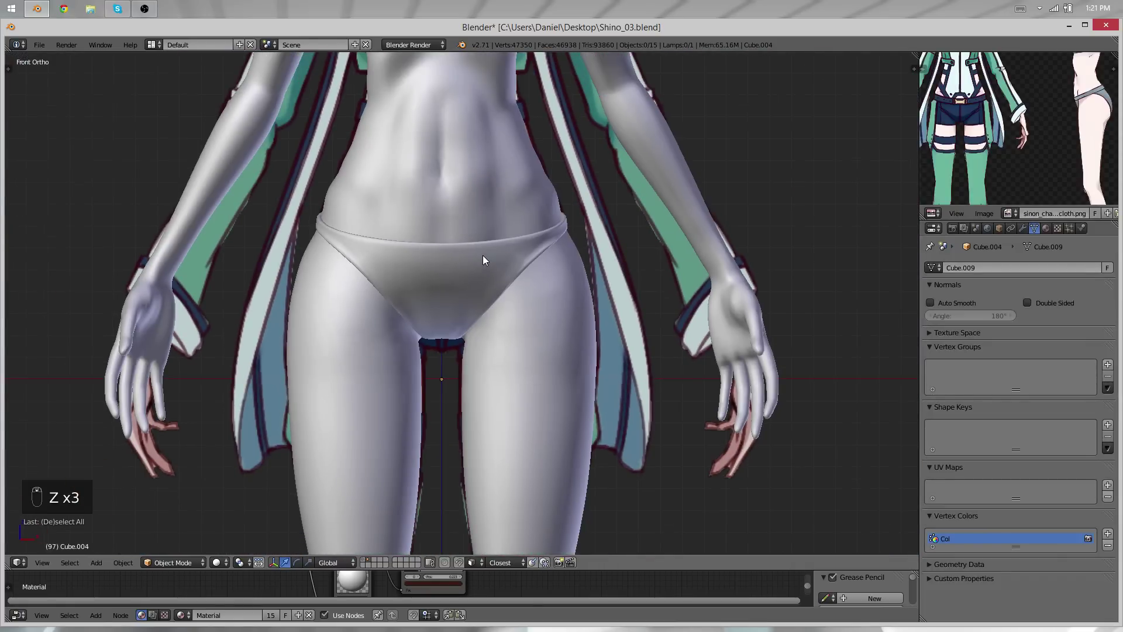
{"action": "scroll", "coordinate": [1083, 137], "scroll_direction": "up", "scroll_amount": 4}
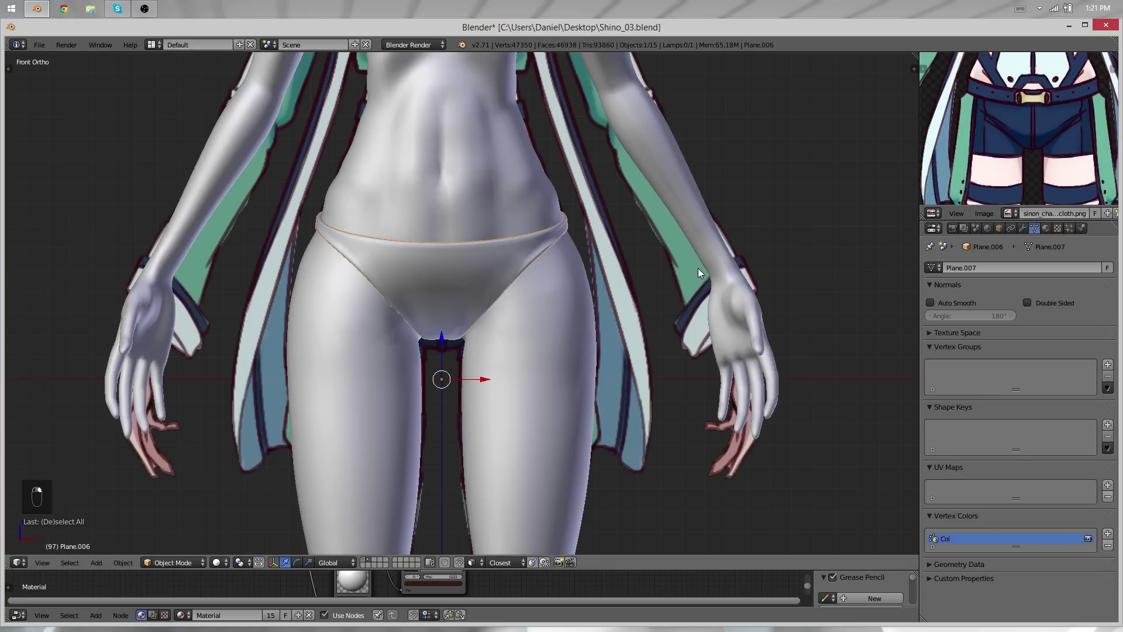
{"action": "key", "text": "shift+d"}
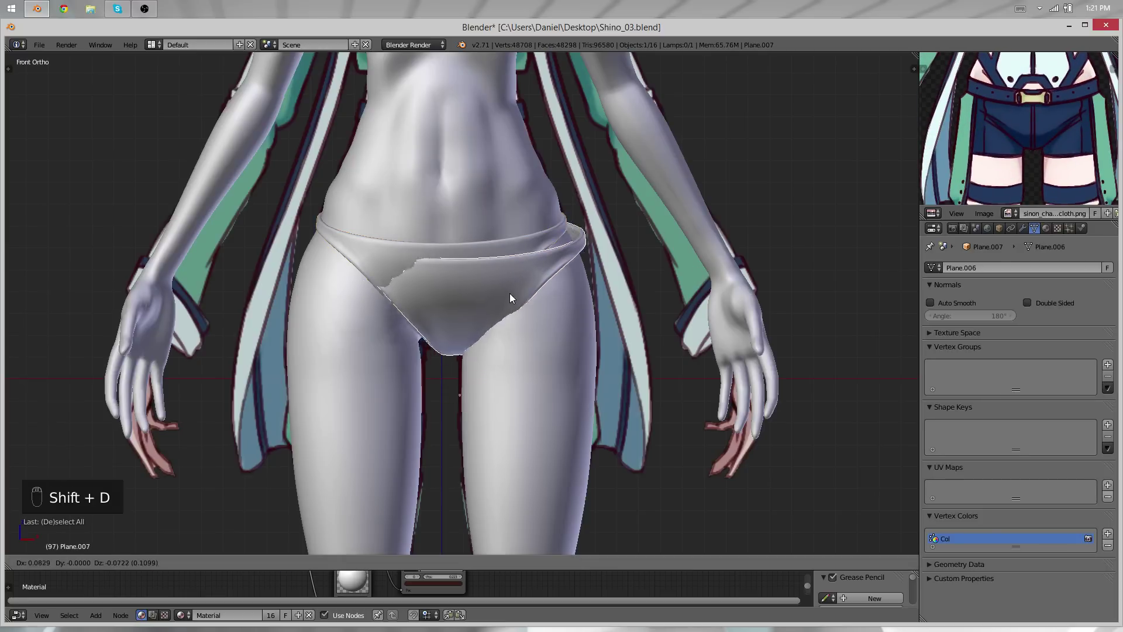
{"action": "right_click", "coordinate": [502, 309]}
Expand the duplicate's entire mesh outward by about 0.03 with Shrink/Fatten
{"action": "key", "text": "Tab"}
{"action": "key", "text": "a"}
{"action": "key", "text": "a"}
{"action": "key", "text": "a"}
{"action": "key", "text": "a"}
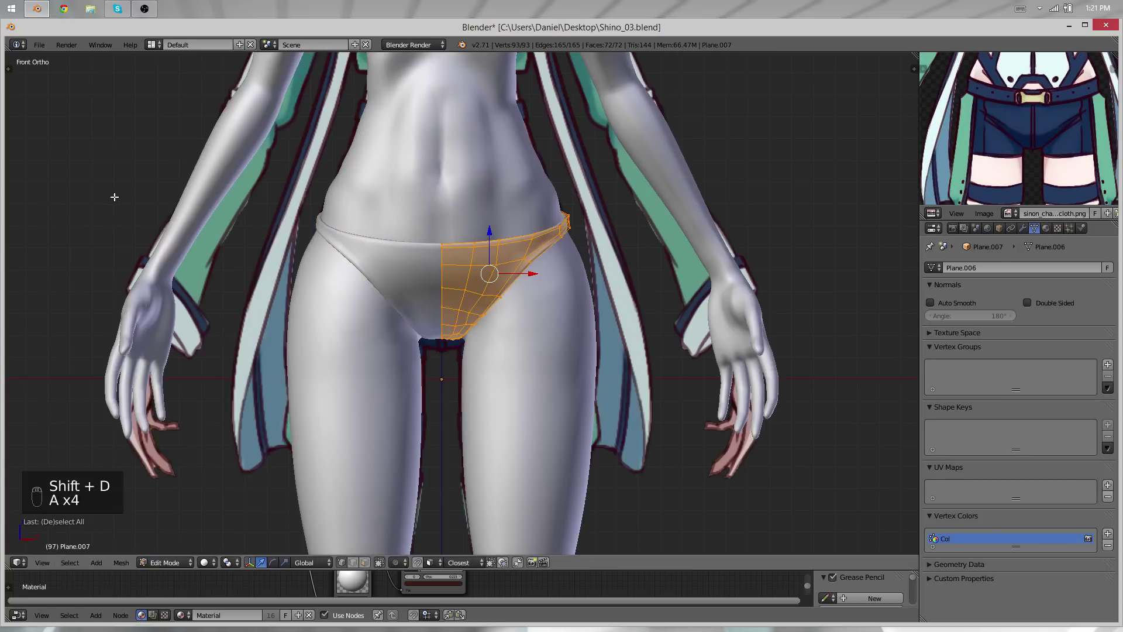
{"action": "key", "text": "t"}
{"action": "left_click", "coordinate": [66, 112]}
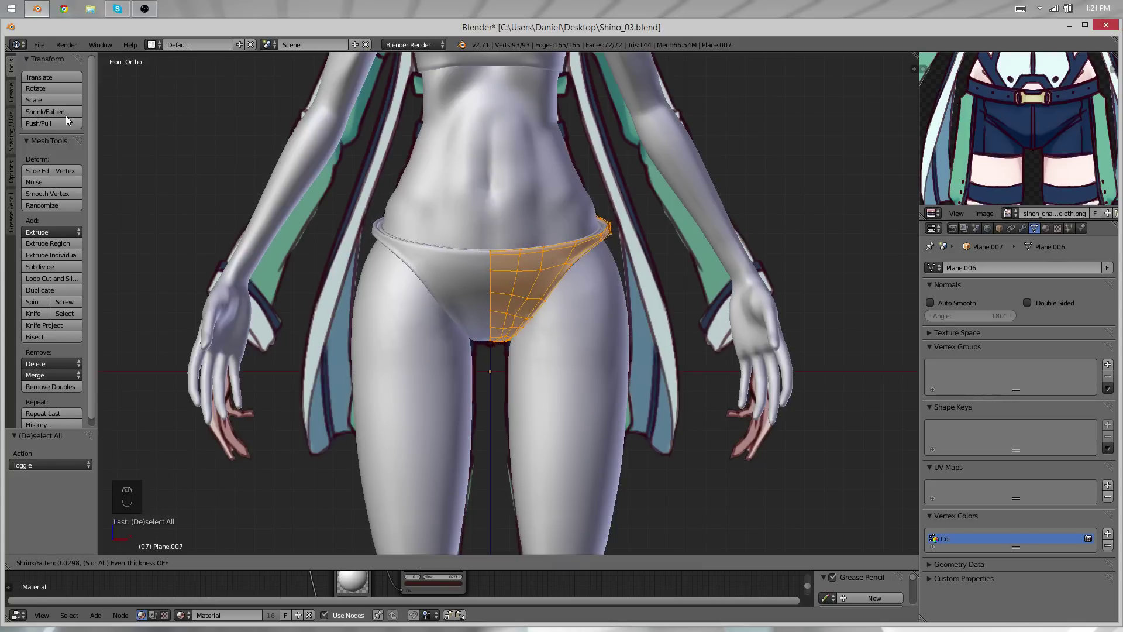
{"action": "left_click", "coordinate": [66, 115]}
{"action": "key", "text": "Tab"}
Examine how the duplicate fits around the crotch and hips, and compare its wireframe with the shorts in the front reference
{"action": "scroll", "coordinate": [488, 246], "scroll_direction": "down", "scroll_amount": 3}
{"action": "middle_click_drag", "start_coordinate": [488, 246], "coordinate": [511, 276]}
{"action": "scroll", "coordinate": [512, 276], "scroll_direction": "up", "scroll_amount": 4}
{"action": "scroll", "coordinate": [512, 280], "scroll_direction": "up", "scroll_amount": 8}
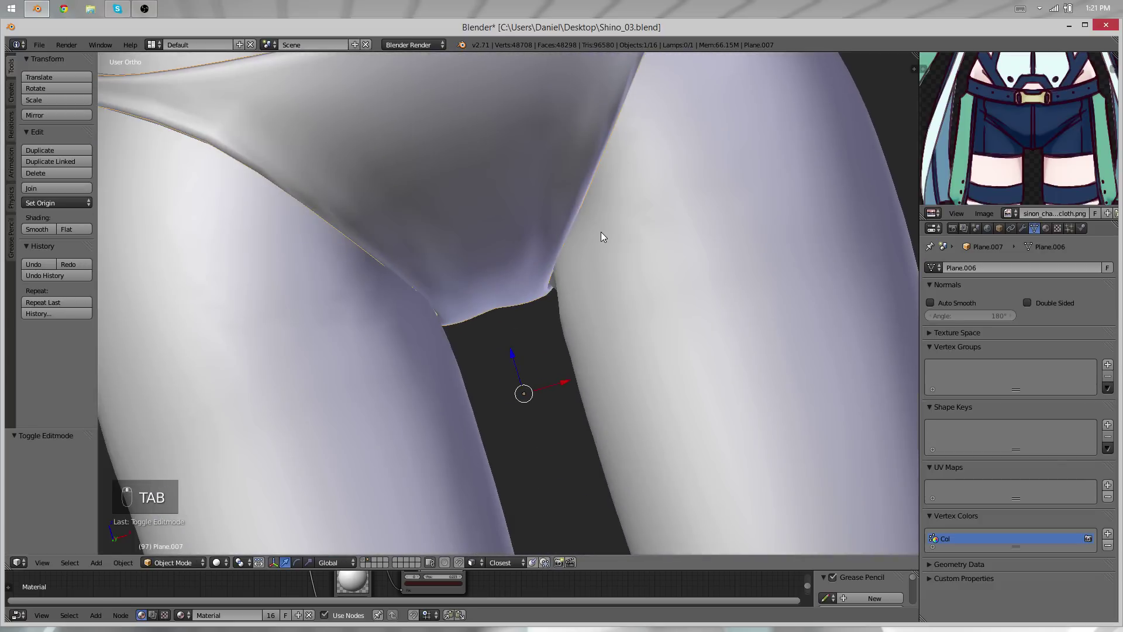
{"action": "middle_click_drag", "start_coordinate": [601, 232], "coordinate": [582, 346]}
{"action": "scroll", "coordinate": [785, 317], "scroll_direction": "down", "scroll_amount": 4}
{"action": "key", "text": "KP_1"}
{"action": "key", "text": "z"}
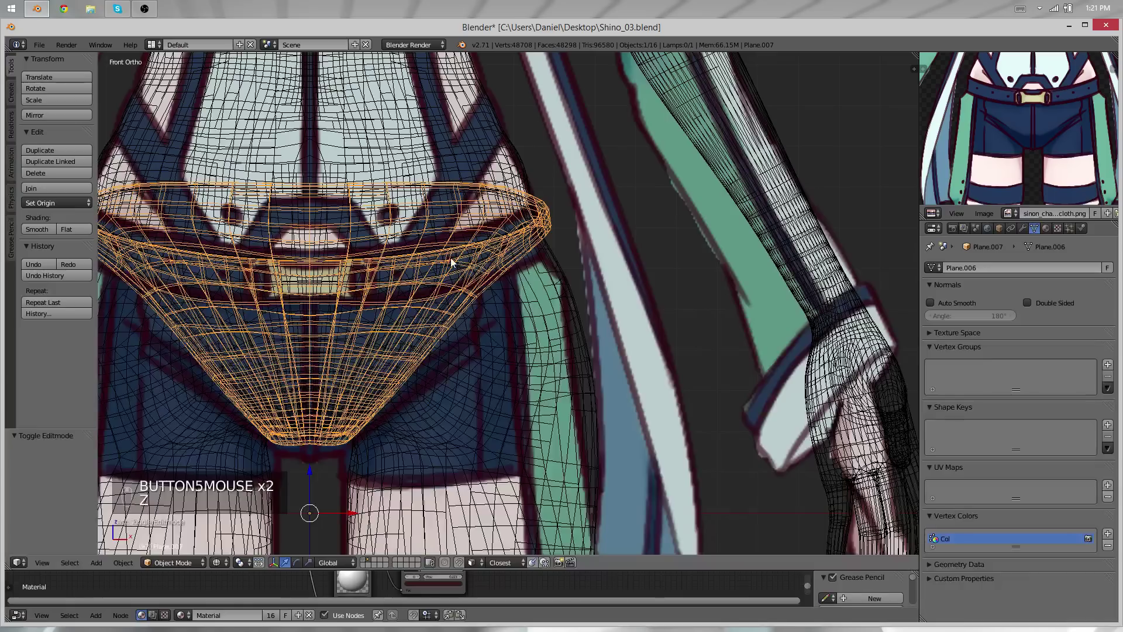
{"action": "mouse_move", "coordinate": [492, 267]}
{"action": "middle_mouse_down"}
{"action": "mouse_move", "coordinate": [626, 300]}
{"action": "mouse_move", "coordinate": [507, 282]}
{"action": "middle_mouse_up"}
{"action": "scroll", "coordinate": [506, 282], "scroll_direction": "up", "scroll_amount": 1}
{"action": "key", "text": "KP_1"}
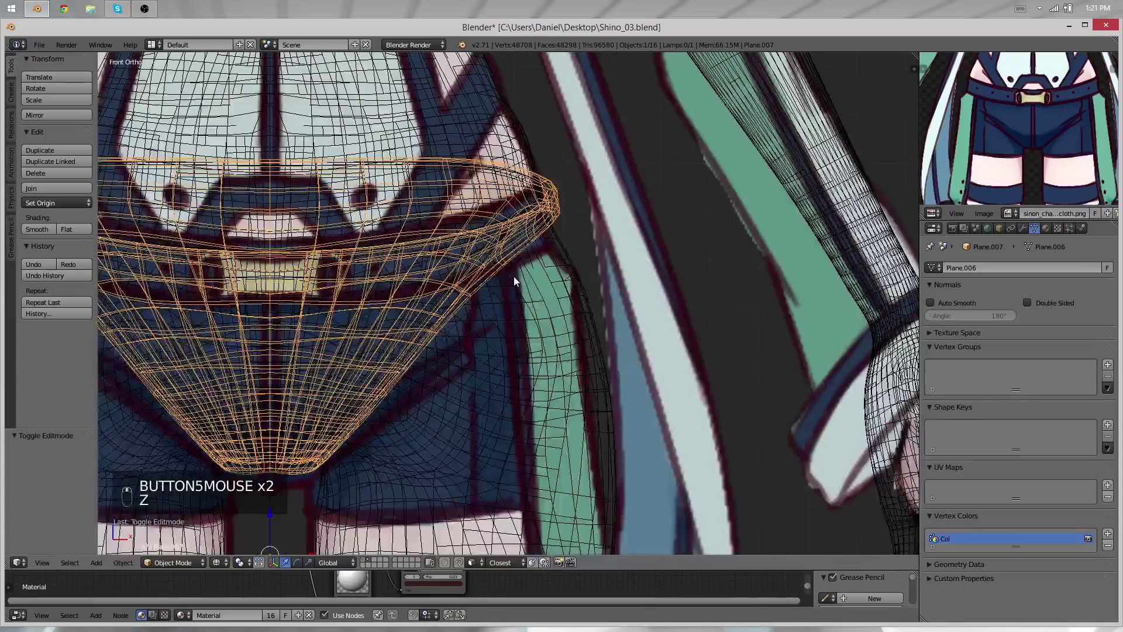
Return to solid display and move the two hip-side vertices of the duplicate's leg opening down about 0.053 and outward about 0.016
{"action": "key", "text": "z"}
{"action": "key", "text": "Tab"}
{"action": "right_click", "coordinate": [544, 234]}
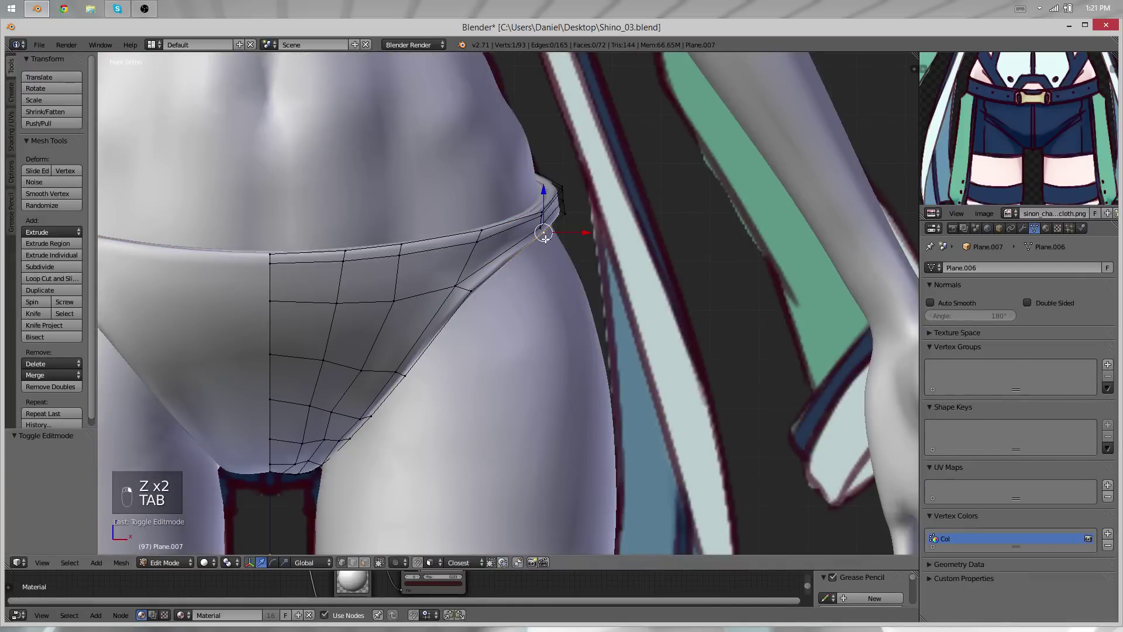
{"action": "right_click", "coordinate": [573, 215], "text": "shift"}
{"action": "key", "text": "g"}
{"action": "left_click", "coordinate": [571, 245]}
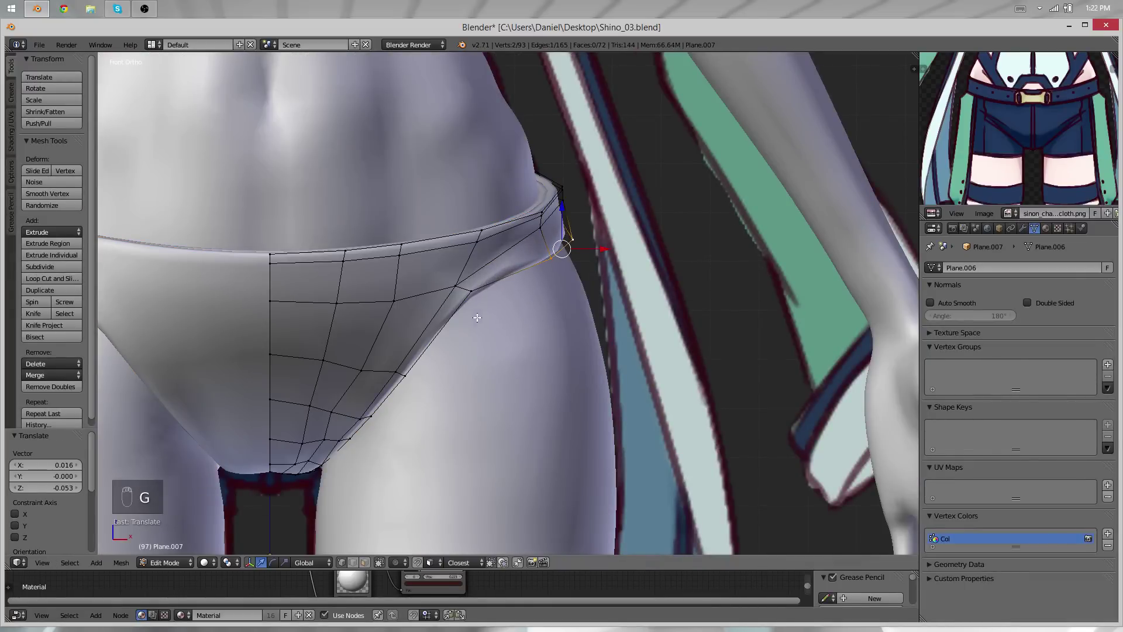
Lower the leg opening's edge behind the hip by about 0.043 and nudge the adjoining rear vertex slightly outward
{"action": "middle_click_drag", "start_coordinate": [477, 317], "coordinate": [287, 280]}
{"action": "scroll", "coordinate": [213, 241], "scroll_direction": "down", "scroll_amount": 4}
{"action": "middle_click_drag", "start_coordinate": [213, 241], "coordinate": [421, 261]}
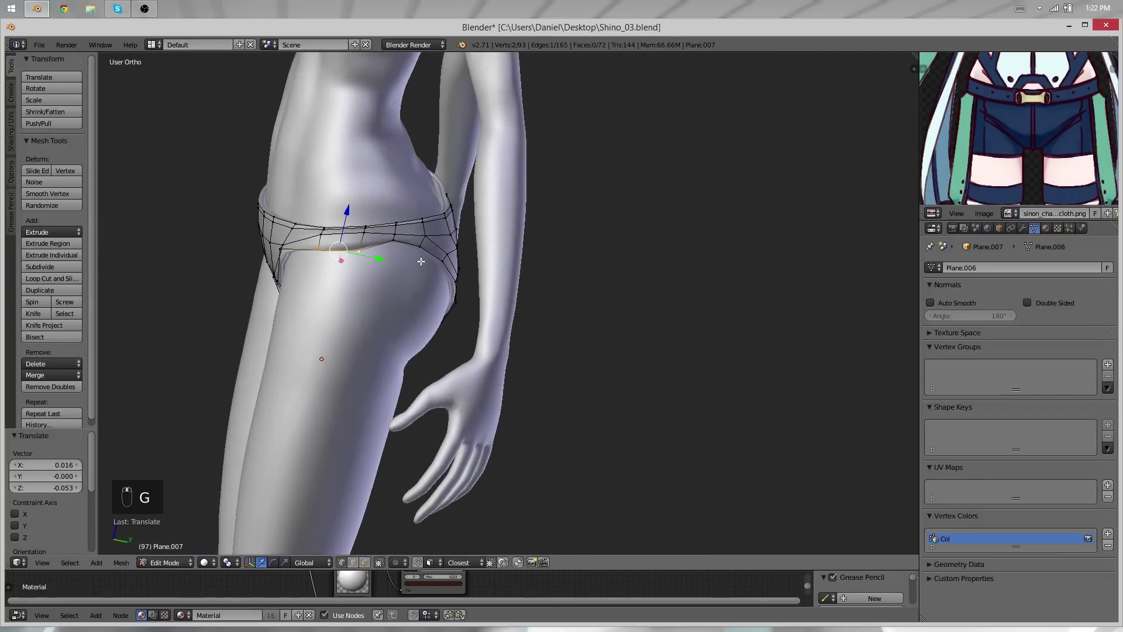
{"action": "right_click", "coordinate": [403, 245]}
{"action": "key", "text": "shift+g"}
{"action": "key", "text": "g"}
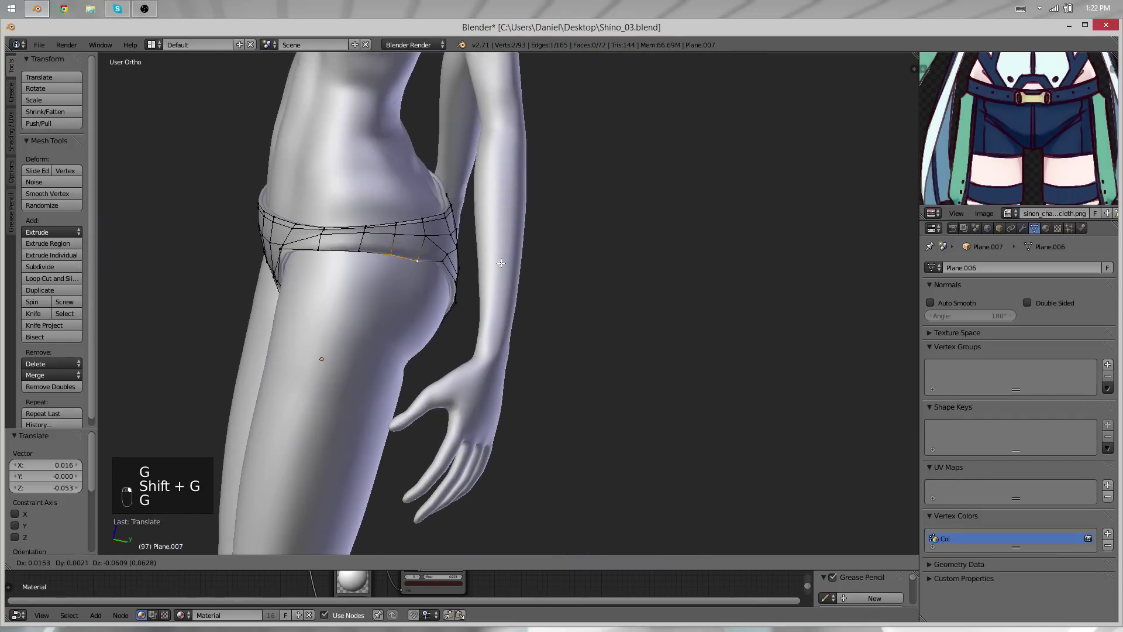
{"action": "left_click", "coordinate": [505, 264]}
{"action": "middle_click_drag", "start_coordinate": [690, 272], "coordinate": [533, 293]}
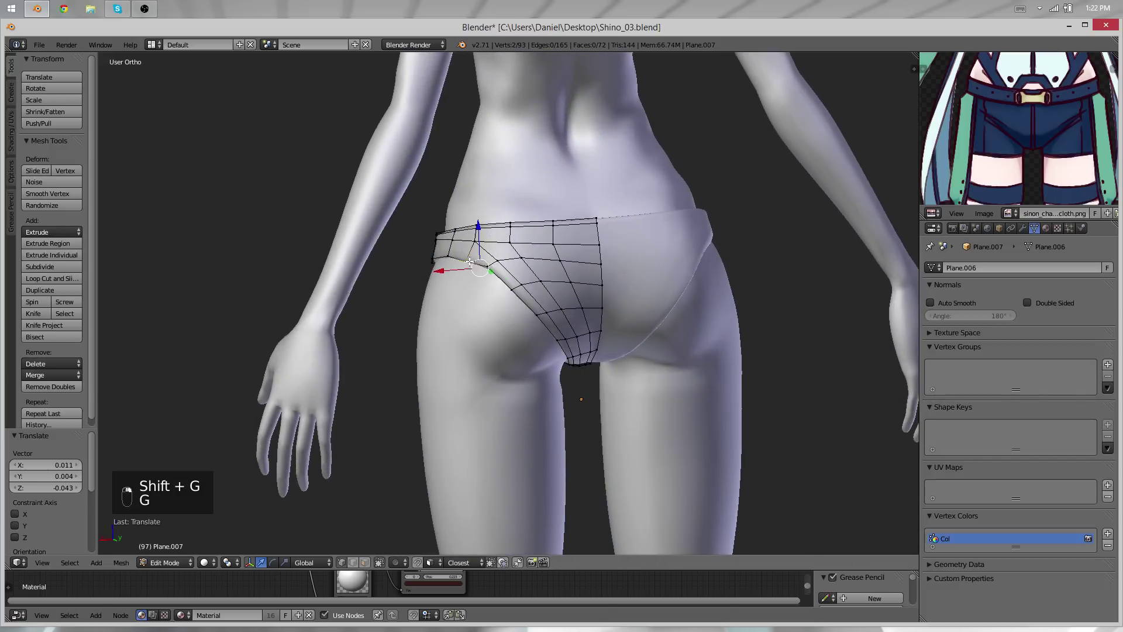
{"action": "right_click", "coordinate": [488, 268], "text": "shift"}
{"action": "key", "text": "g"}
Lower the front vertex of the leg opening by about 0.009 in front view, keeping the whole opening loop selected
{"action": "middle_click_drag", "start_coordinate": [498, 282], "coordinate": [712, 333]}
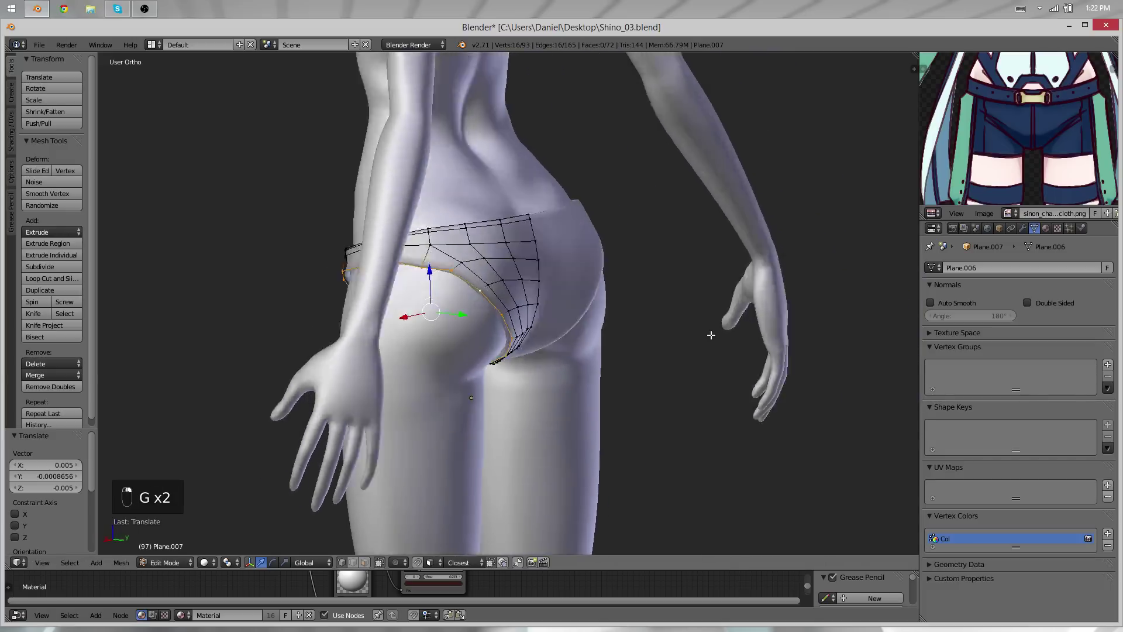
{"action": "key", "text": "KP_1"}
{"action": "scroll", "coordinate": [602, 329], "scroll_direction": "up", "scroll_amount": 2}
{"action": "scroll", "coordinate": [509, 309], "scroll_direction": "up", "scroll_amount": 3}
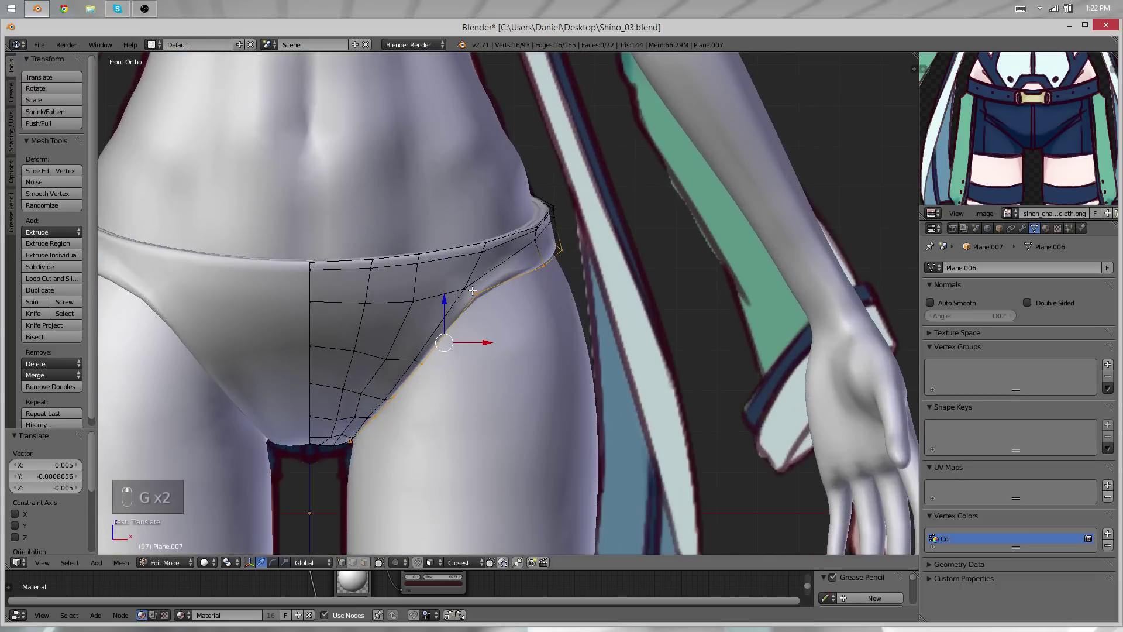
{"action": "right_click", "coordinate": [472, 300]}
{"action": "key", "text": "g"}
{"action": "left_click", "coordinate": [472, 305]}
{"action": "key", "text": "g"}
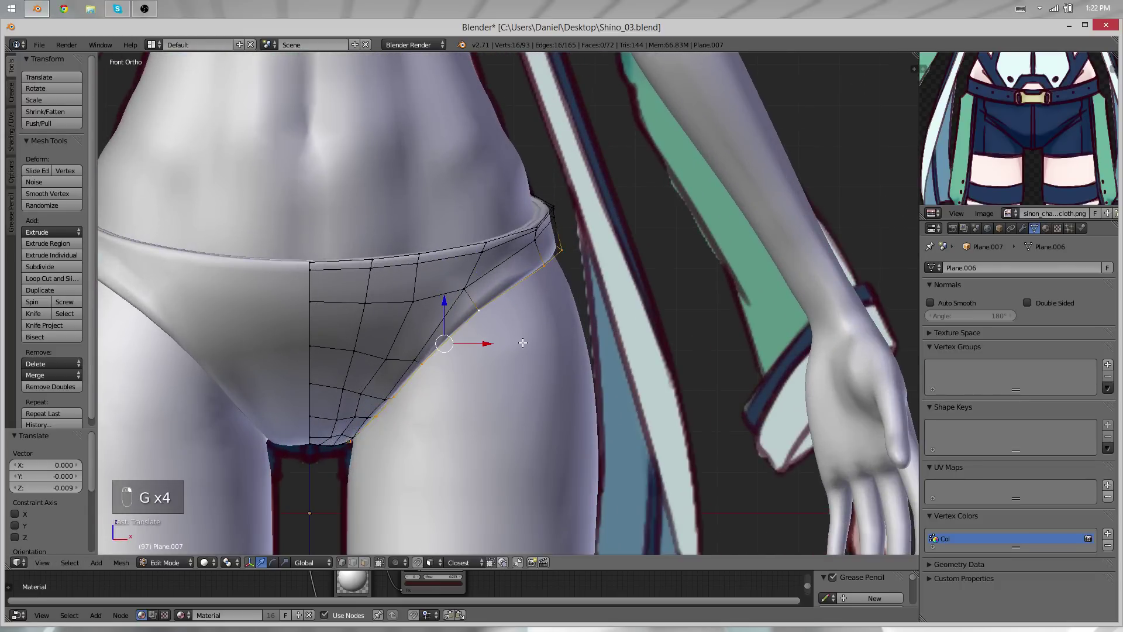
Extrude the leg opening loop straight down about 0.3 to form the shorts' leg, and display it over the reference in wireframe
{"action": "scroll", "coordinate": [523, 343], "scroll_direction": "down", "scroll_amount": 3}
{"action": "middle_click_drag", "start_coordinate": [543, 368], "coordinate": [605, 316], "text": "shift"}
{"action": "key", "text": "e"}
{"action": "left_click", "coordinate": [608, 323]}
{"action": "key", "text": "z"}
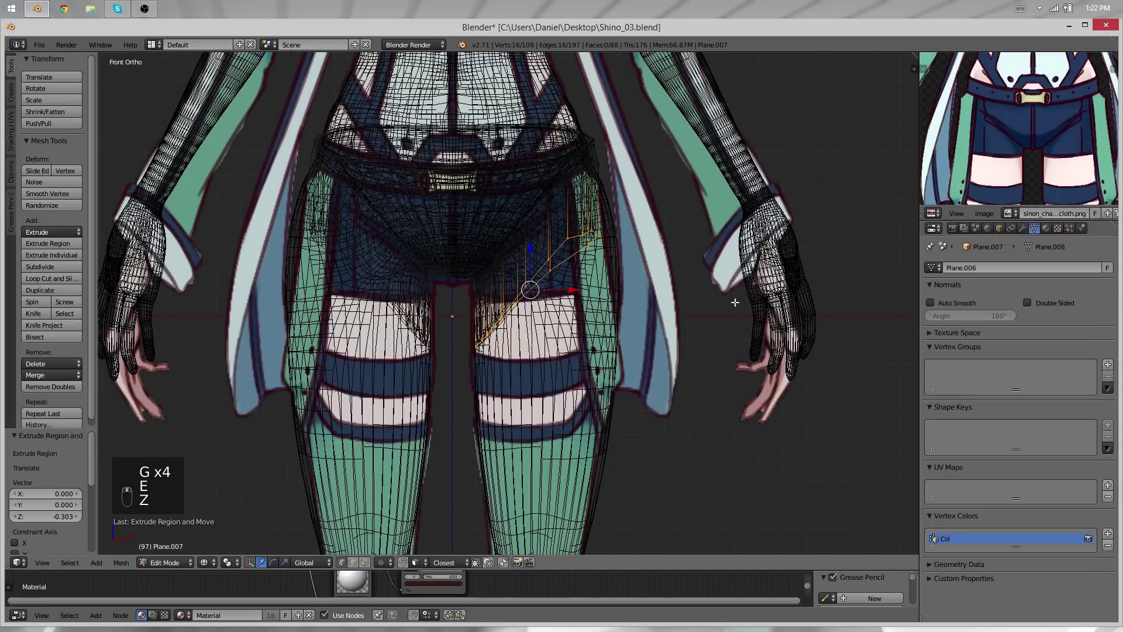
Flatten the extruded hem by scaling it to 0 along Z, and enlarge the loop by about 1.107
{"action": "scroll", "coordinate": [735, 302], "scroll_direction": "up", "scroll_amount": 3}
{"action": "key", "text": "0"}
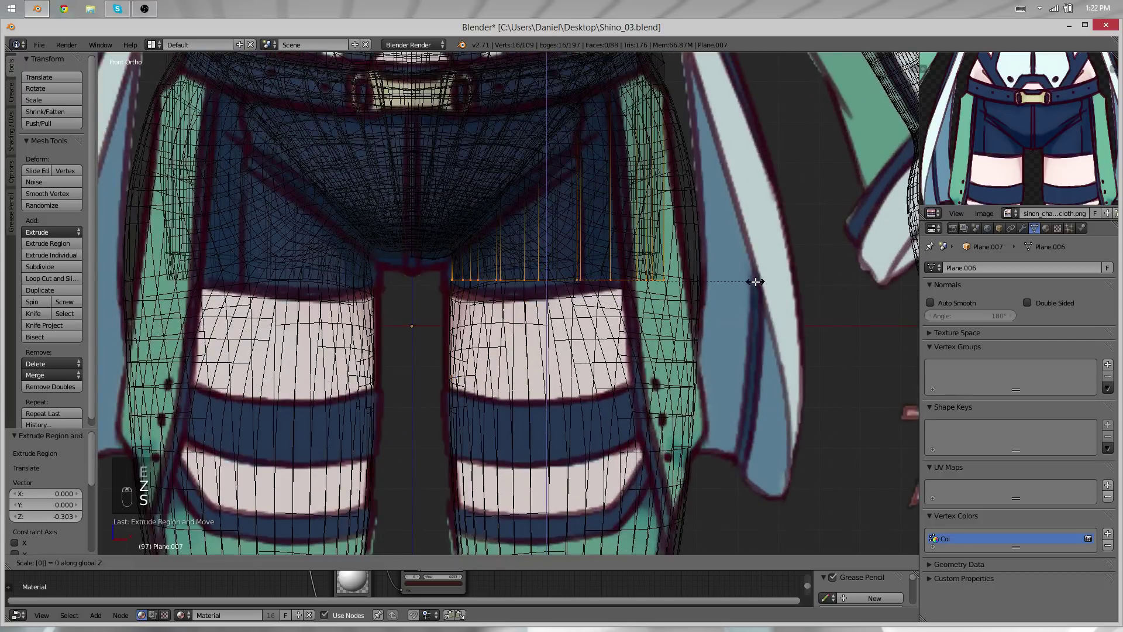
{"action": "left_click", "coordinate": [756, 281]}
{"action": "key", "text": "s"}
{"action": "left_click", "coordinate": [679, 355]}
{"action": "key", "text": "z"}
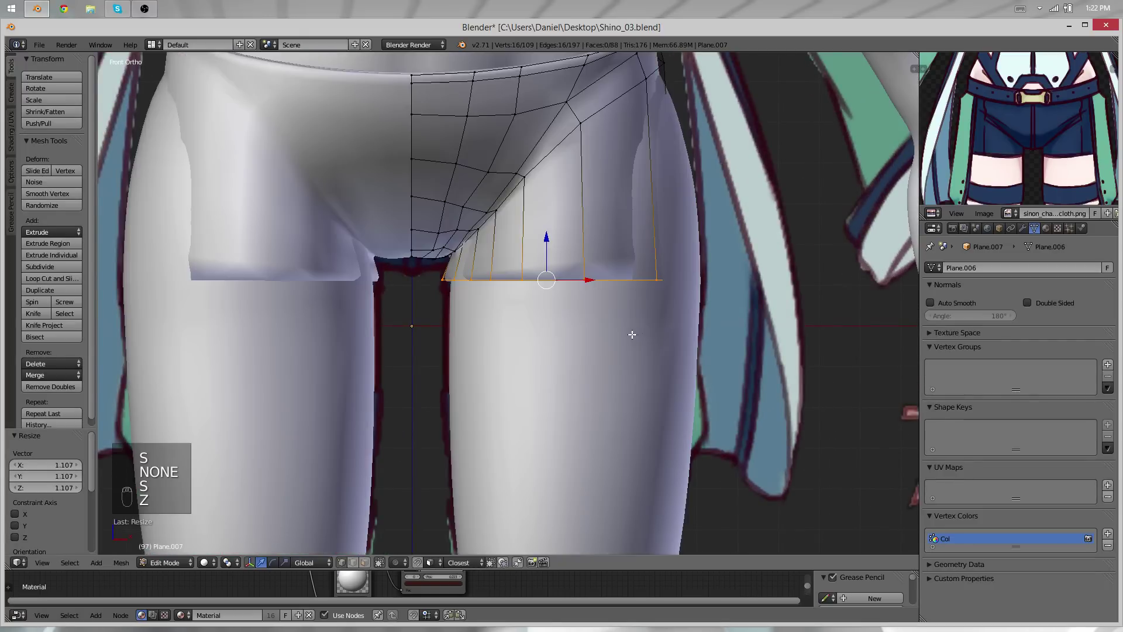
Shift and slightly tilt the hem around the thigh in front view, widen it by about 1.135 along X, and recentre it
{"action": "key", "text": "g"}
{"action": "left_click", "coordinate": [633, 263]}
{"action": "key", "text": "r"}
{"action": "key", "text": "r"}
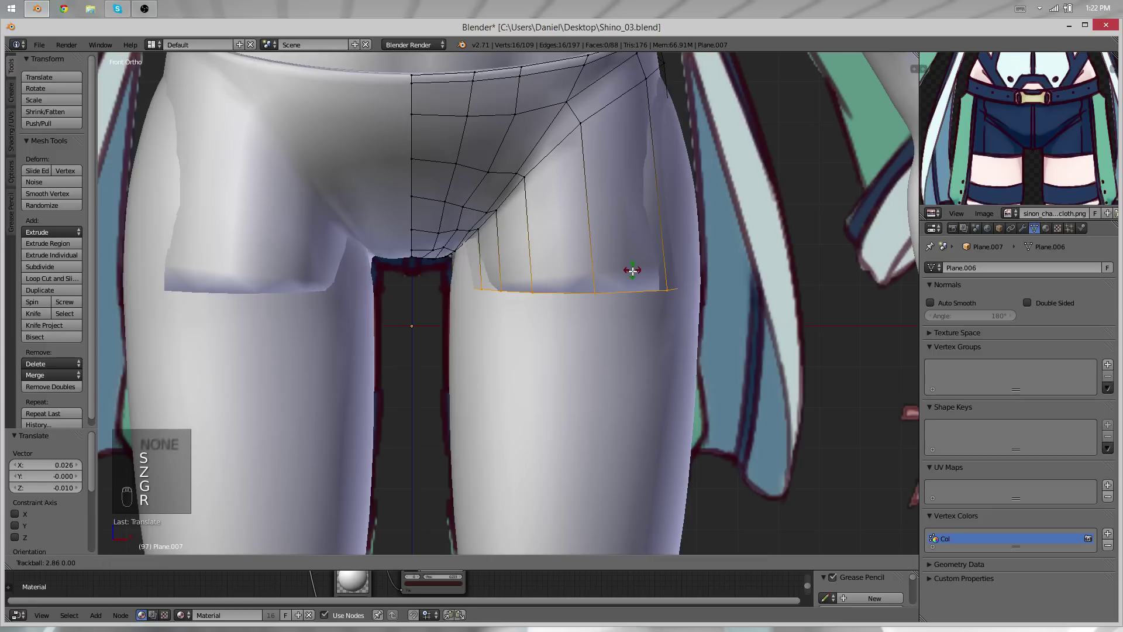
{"action": "left_click", "coordinate": [633, 268]}
{"action": "key", "text": "s"}
{"action": "key", "text": "x"}
{"action": "left_click", "coordinate": [716, 283]}
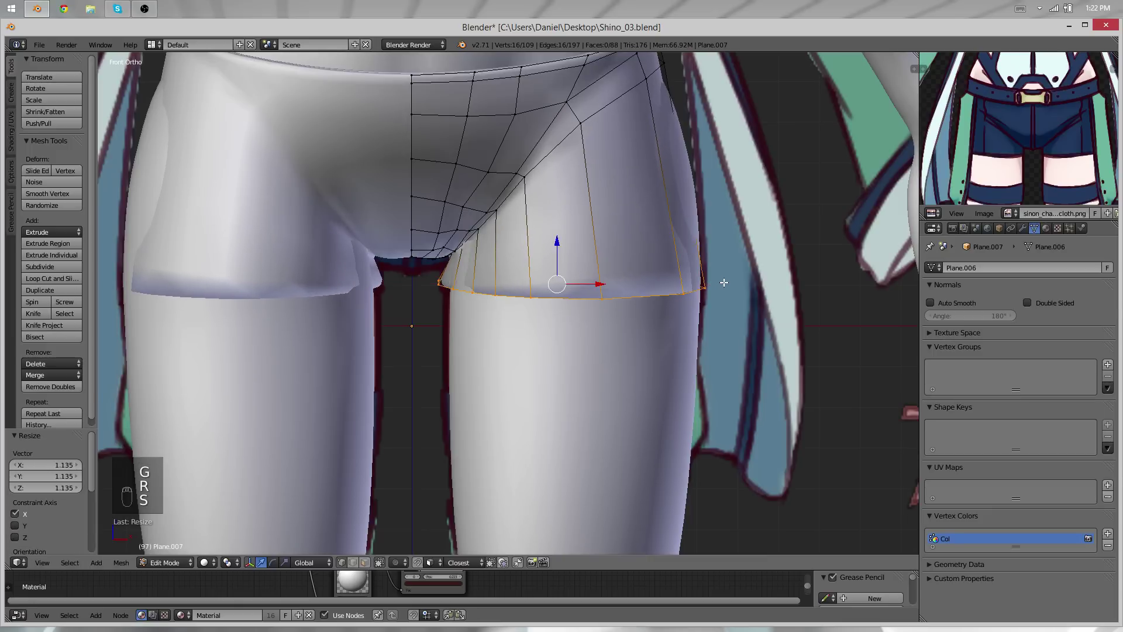
{"action": "key", "text": "g"}
{"action": "key", "text": "x"}
{"action": "left_click", "coordinate": [721, 282]}
Narrow the hem's depth along Y in side view and slide it along Y to centre it on the thigh
{"action": "middle_click_drag", "start_coordinate": [721, 282], "coordinate": [479, 286]}
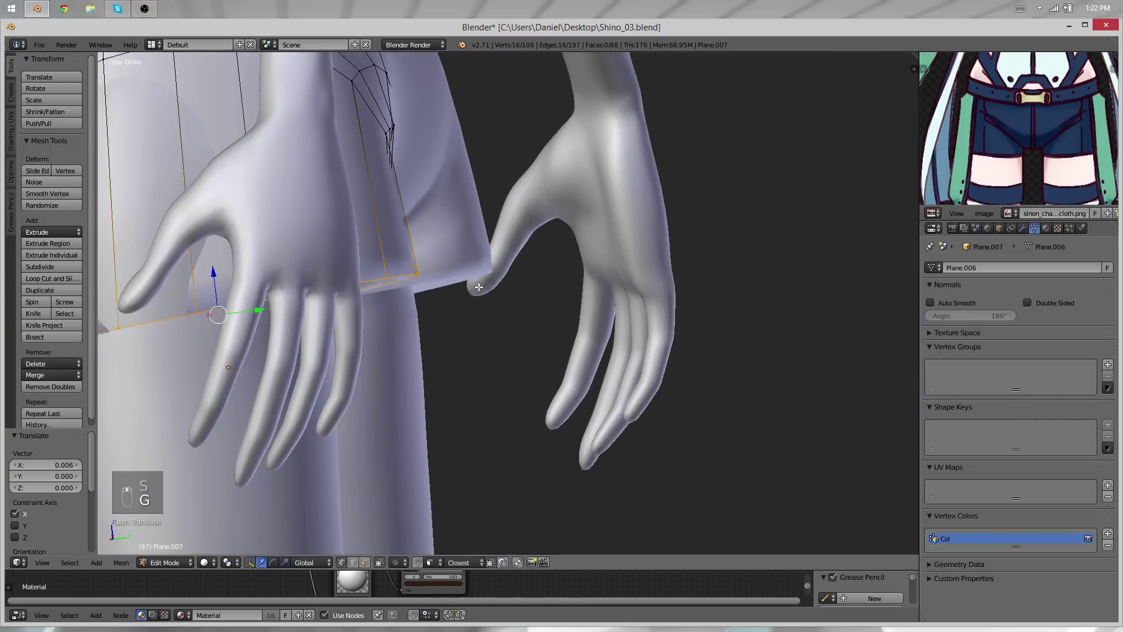
{"action": "key", "text": "KP_3"}
{"action": "scroll", "coordinate": [585, 313], "scroll_direction": "down", "scroll_amount": 6}
{"action": "scroll", "coordinate": [696, 335], "scroll_direction": "up", "scroll_amount": 5}
{"action": "key", "text": "s"}
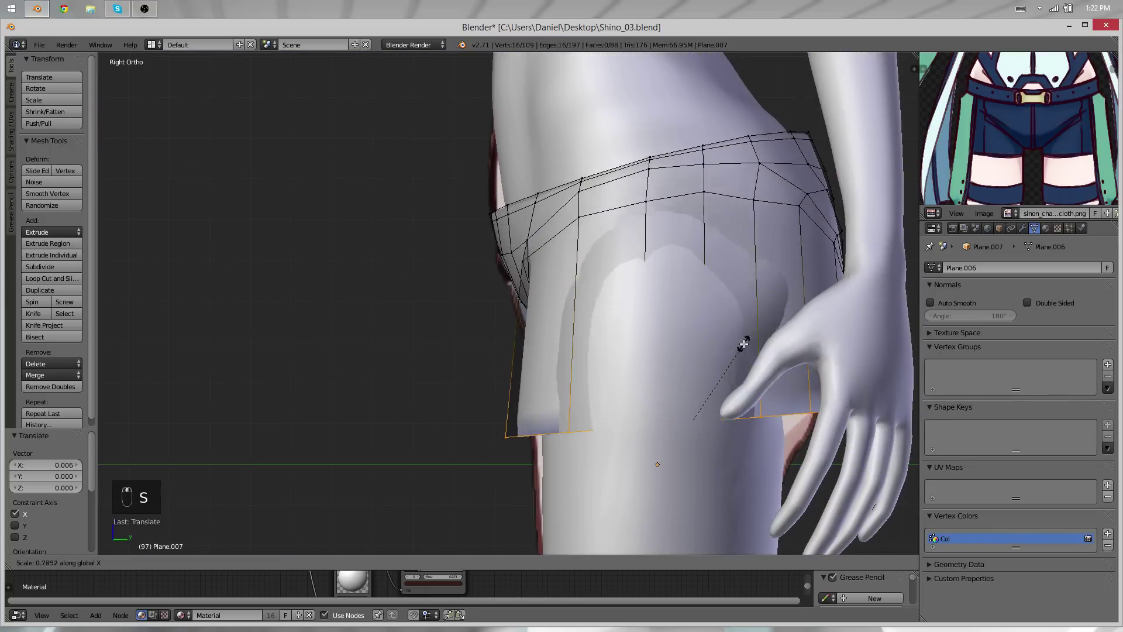
{"action": "key", "text": "y"}
{"action": "left_click", "coordinate": [745, 344]}
{"action": "key", "text": "g"}
{"action": "key", "text": "y"}
{"action": "left_click", "coordinate": [711, 354]}
Rotate the hem about 3.6° in side view and move it about 0.022 along Y
{"action": "key", "text": "r"}
{"action": "left_click", "coordinate": [825, 366]}
{"action": "key", "text": "g"}
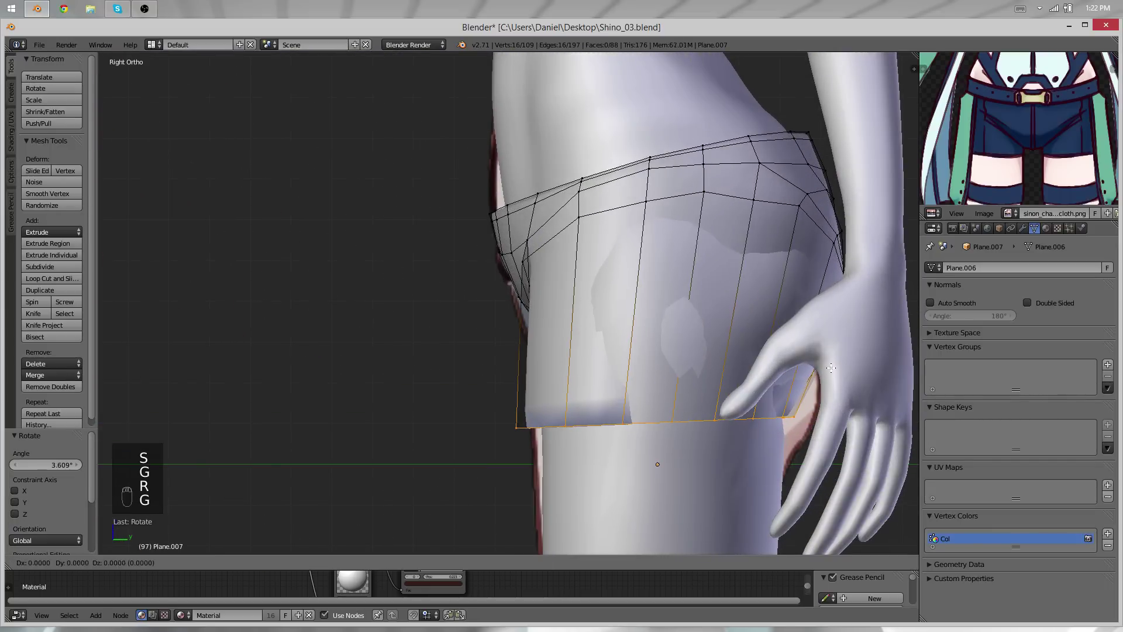
{"action": "key", "text": "y"}
{"action": "left_click", "coordinate": [834, 366]}
Examine the shorts' shape against the side and front references, in wireframe and with the edit cage hidden
{"action": "scroll", "coordinate": [820, 351], "scroll_direction": "down", "scroll_amount": 5}
{"action": "key", "text": "z"}
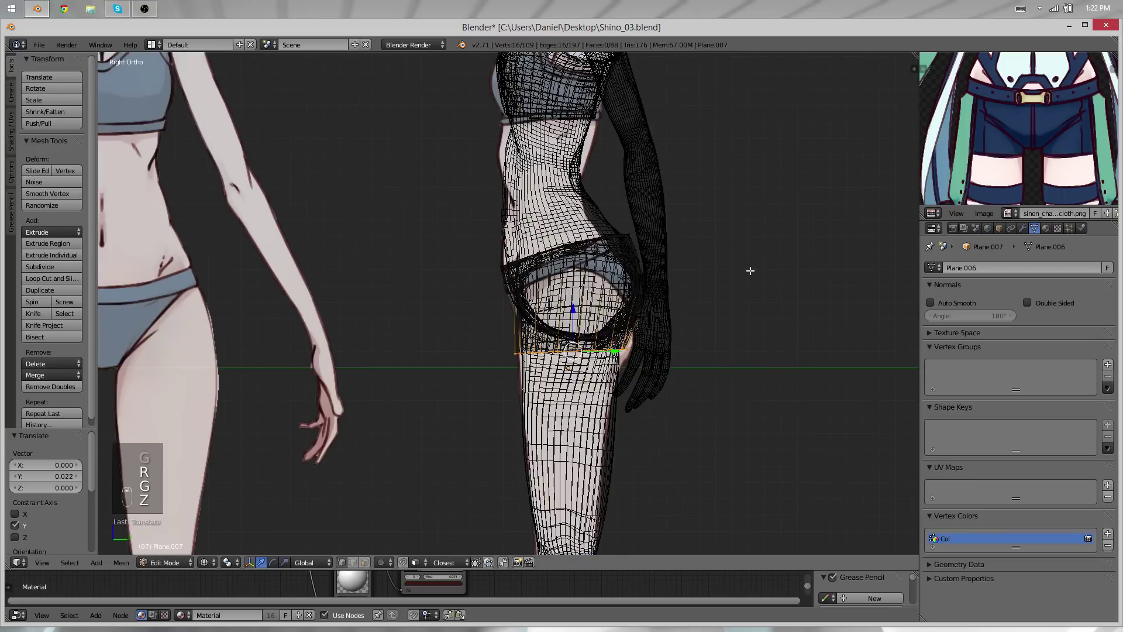
{"action": "scroll", "coordinate": [750, 266], "scroll_direction": "up", "scroll_amount": 3}
{"action": "key", "text": "z"}
{"action": "key", "text": "KP_1"}
{"action": "scroll", "coordinate": [585, 275], "scroll_direction": "down", "scroll_amount": 4}
{"action": "key", "text": "Tab"}
{"action": "key", "text": "Tab"}
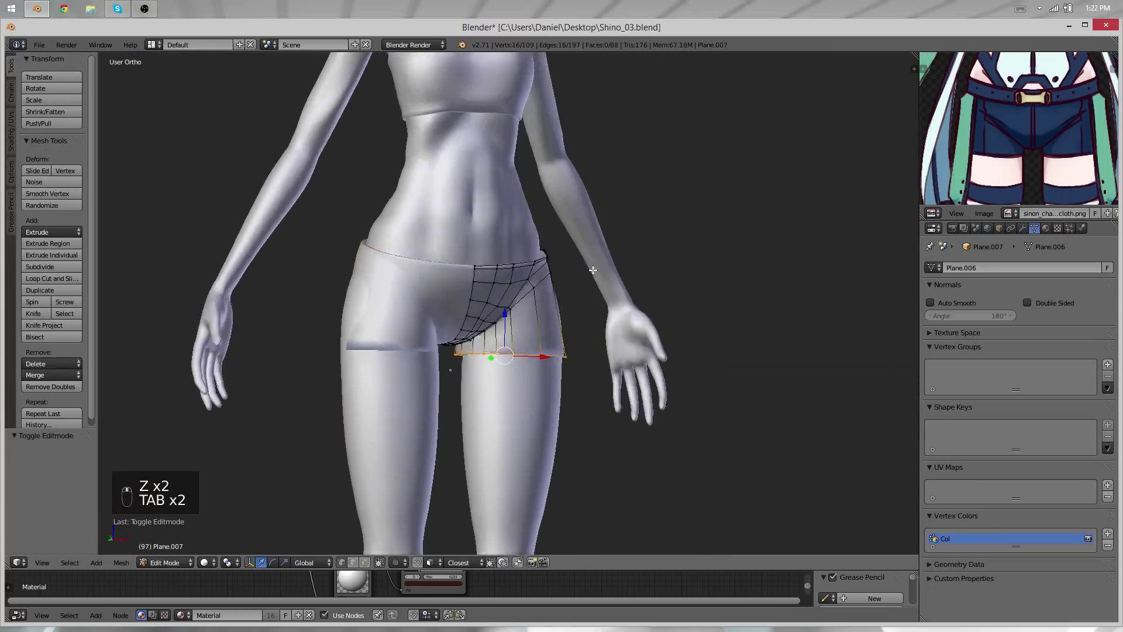
{"action": "scroll", "coordinate": [581, 282], "scroll_direction": "up", "scroll_amount": 2}
{"action": "scroll", "coordinate": [585, 287], "scroll_direction": "up", "scroll_amount": 4}
{"action": "key", "text": "Tab"}
{"action": "key", "text": "Tab"}
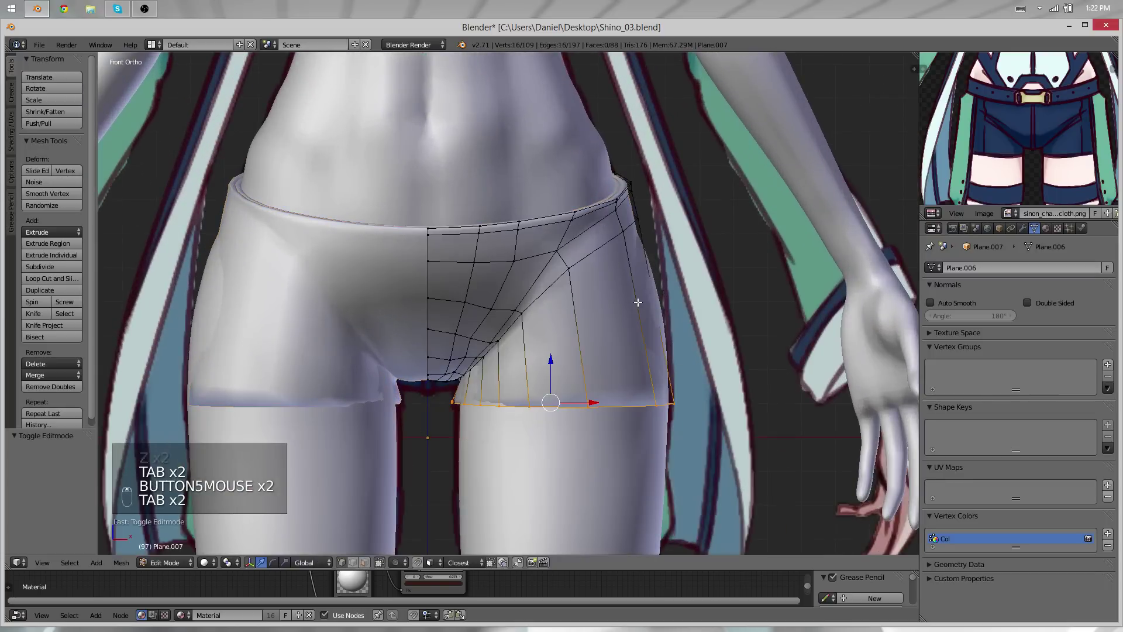
Shift the hem loop slightly inward in front view and check the smoothed shorts outside mesh editing
{"action": "key", "text": "g"}
{"action": "left_click", "coordinate": [677, 344]}
{"action": "key", "text": "Tab"}
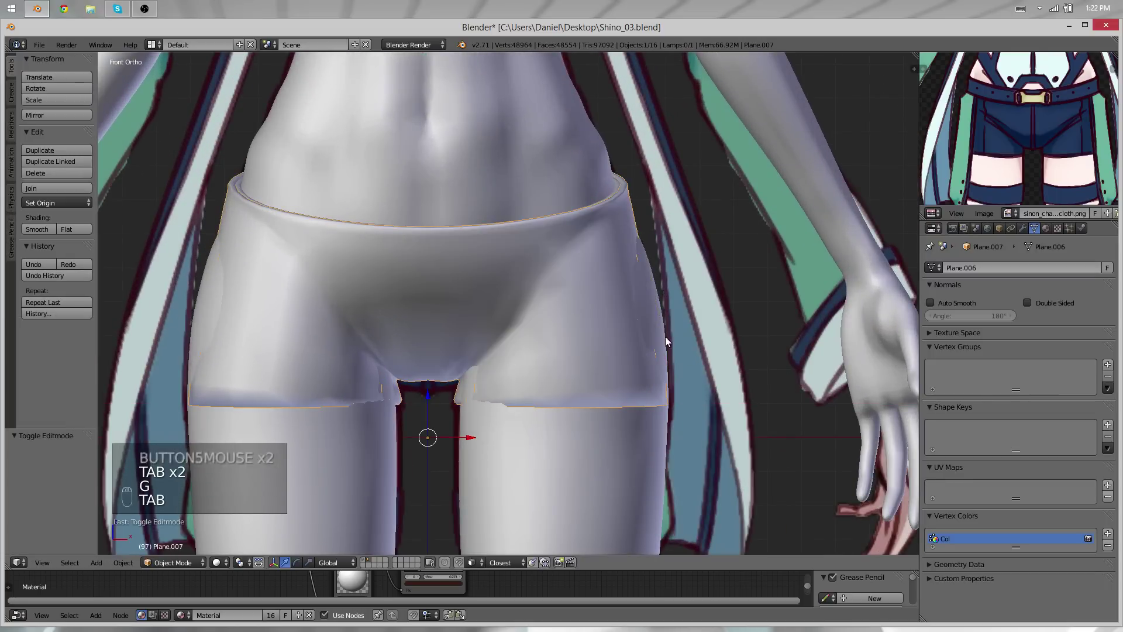
Enable proportional editing and pull the front inner-thigh hem vertex about 0.012 toward the crotch, with an influence size of 0.24
{"action": "middle_click_drag", "start_coordinate": [666, 336], "coordinate": [572, 187]}
{"action": "scroll", "coordinate": [527, 211], "scroll_direction": "up", "scroll_amount": 1}
{"action": "key", "text": "Tab"}
{"action": "middle_click_drag", "start_coordinate": [412, 253], "coordinate": [429, 334]}
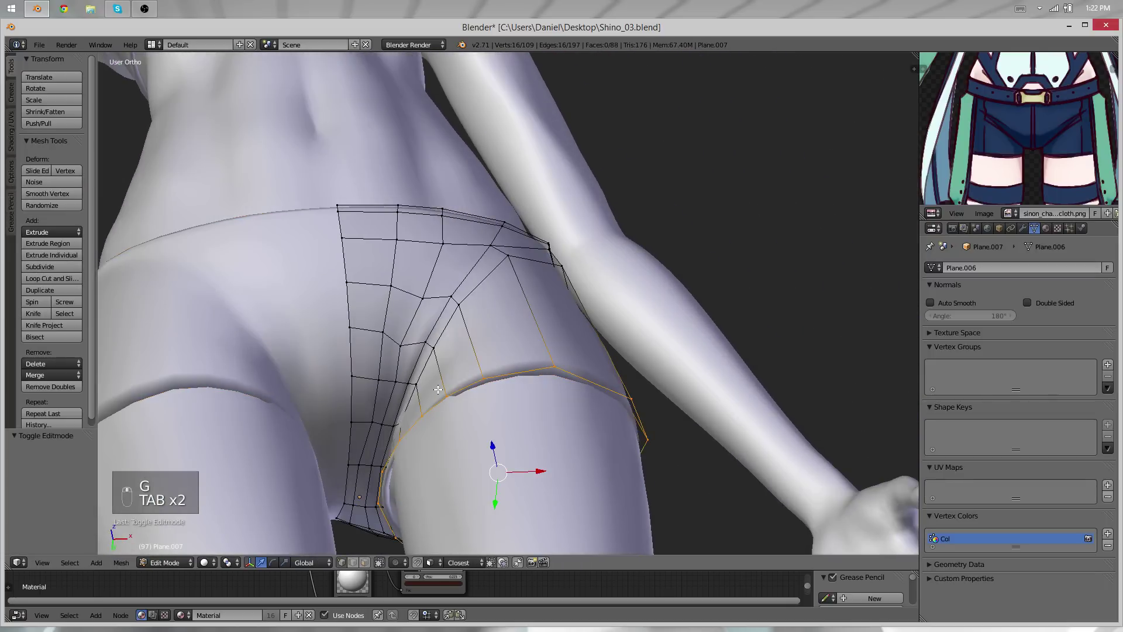
{"action": "scroll", "coordinate": [423, 384], "scroll_direction": "up", "scroll_amount": 3}
{"action": "key", "text": "g"}
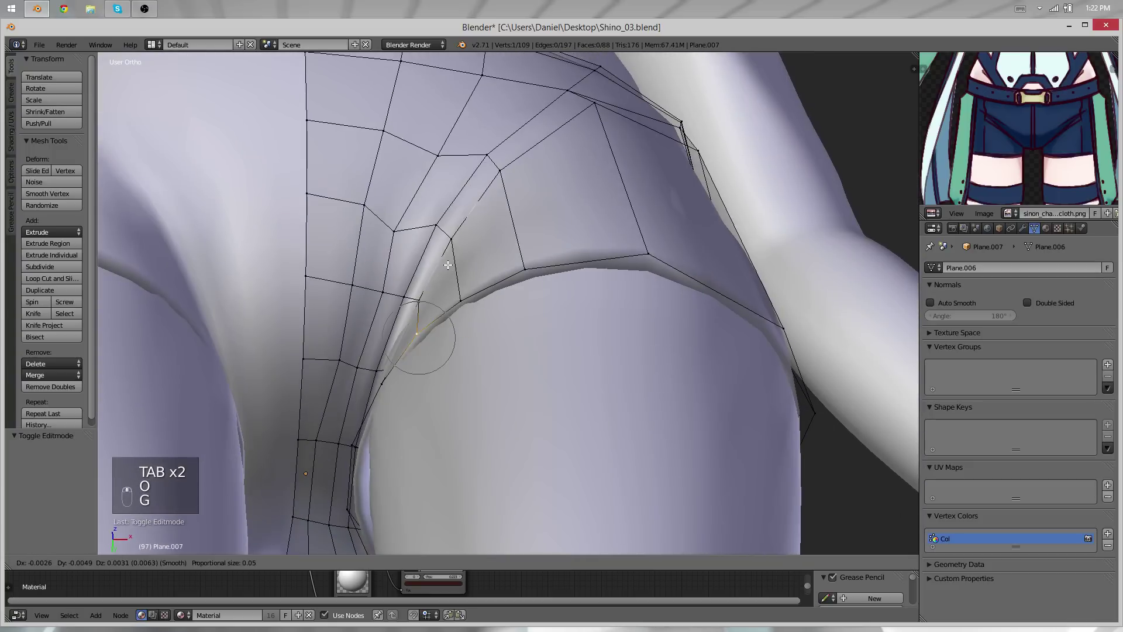
{"action": "scroll", "coordinate": [443, 265], "scroll_direction": "down", "scroll_amount": 3}
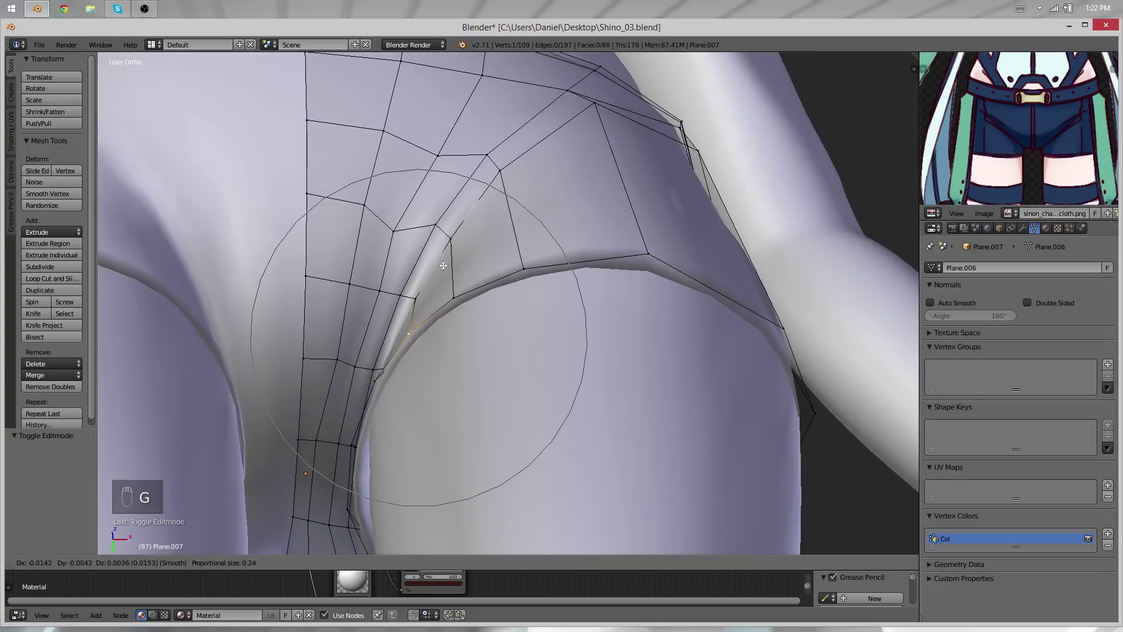
{"action": "left_click", "coordinate": [445, 266]}
Reposition the hem vertices on the inner thigh near the crotch with proportional editing so the hem follows the leg
{"action": "middle_click_drag", "start_coordinate": [432, 404], "coordinate": [486, 310]}
{"action": "right_click", "coordinate": [388, 433]}
{"action": "key", "text": "g"}
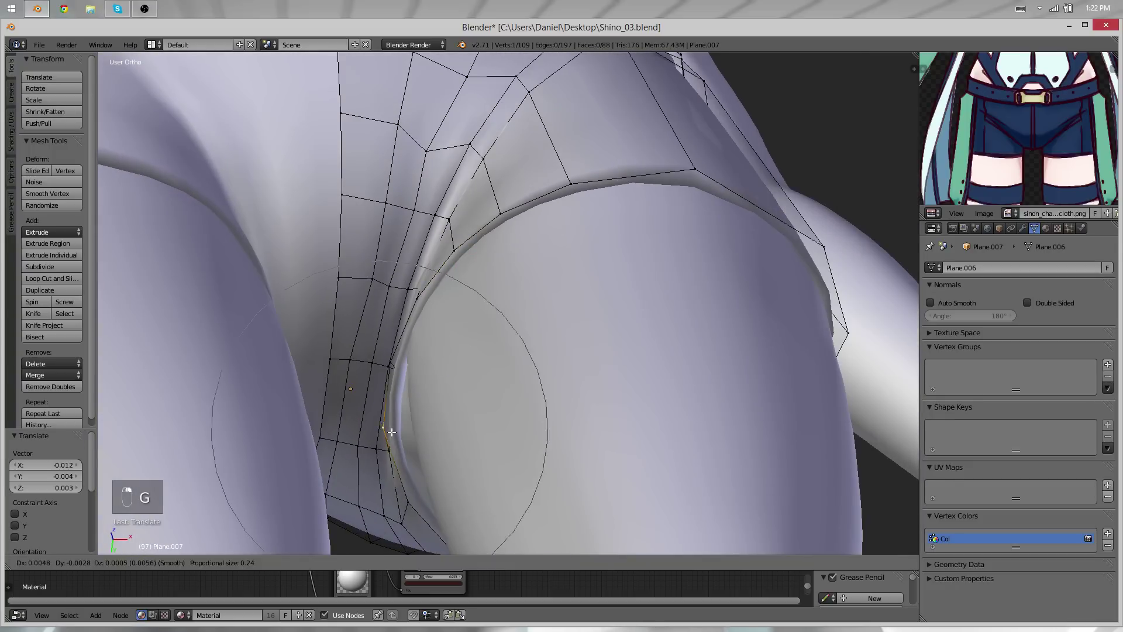
{"action": "left_click", "coordinate": [389, 428]}
{"action": "key", "text": "g"}
{"action": "left_click", "coordinate": [409, 422]}
{"action": "middle_click_drag", "start_coordinate": [462, 476], "coordinate": [485, 315]}
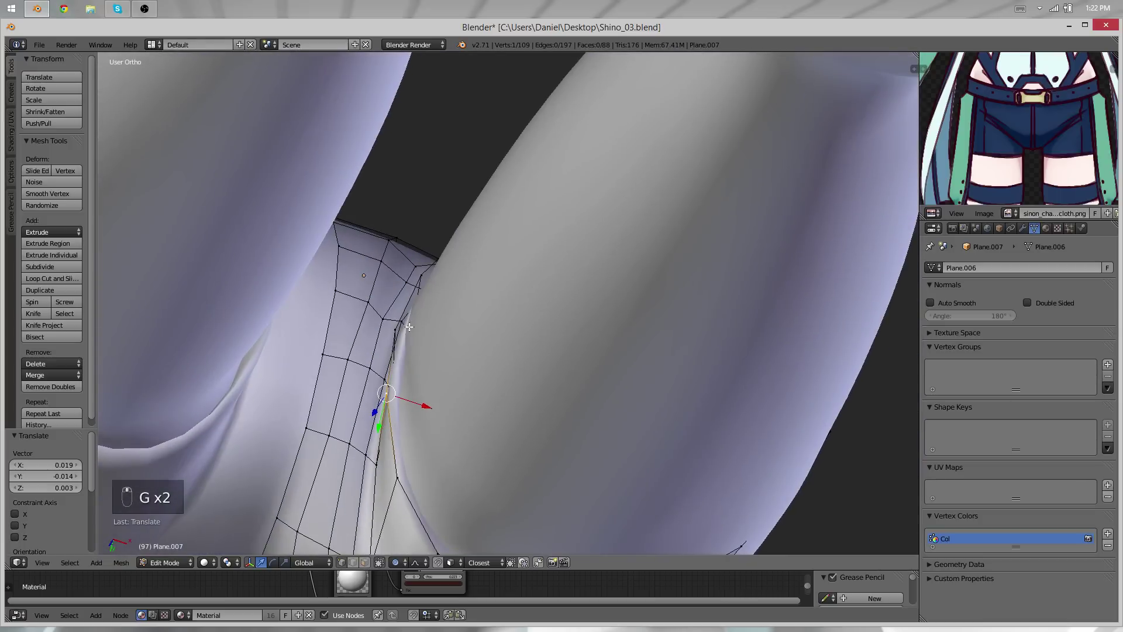
{"action": "middle_click_drag", "start_coordinate": [409, 305], "coordinate": [448, 269]}
{"action": "key", "text": "g"}
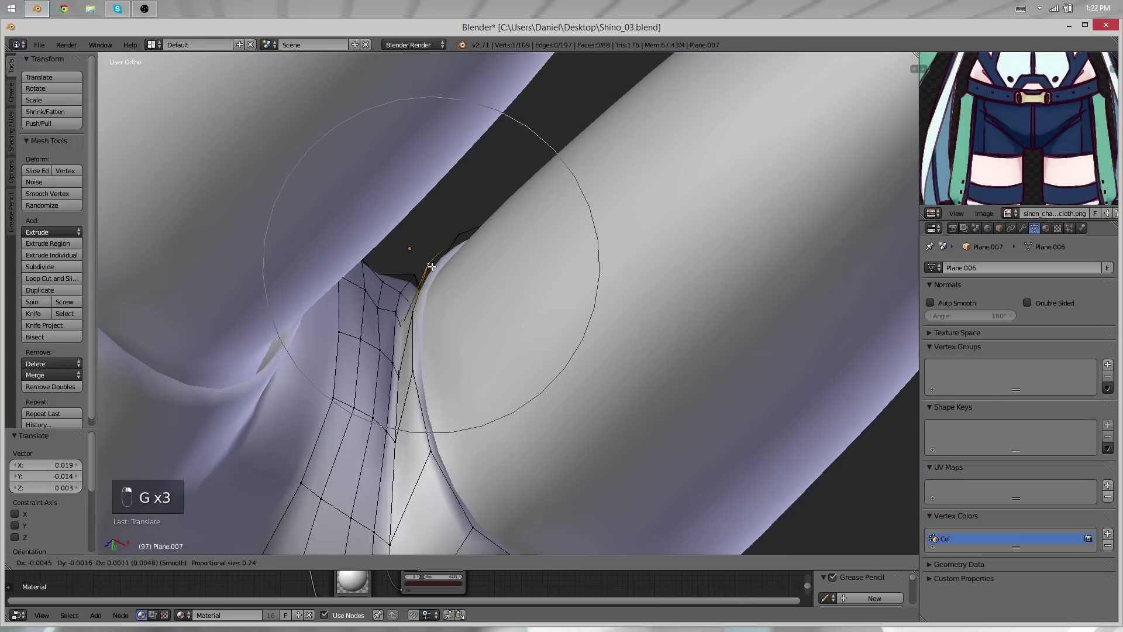
{"action": "left_click", "coordinate": [436, 267]}
Move the two rear inner-thigh hem vertices toward the leg, using a proportional influence size of about 0.18
{"action": "key", "text": "Tab"}
{"action": "middle_click_drag", "start_coordinate": [491, 473], "coordinate": [439, 326]}
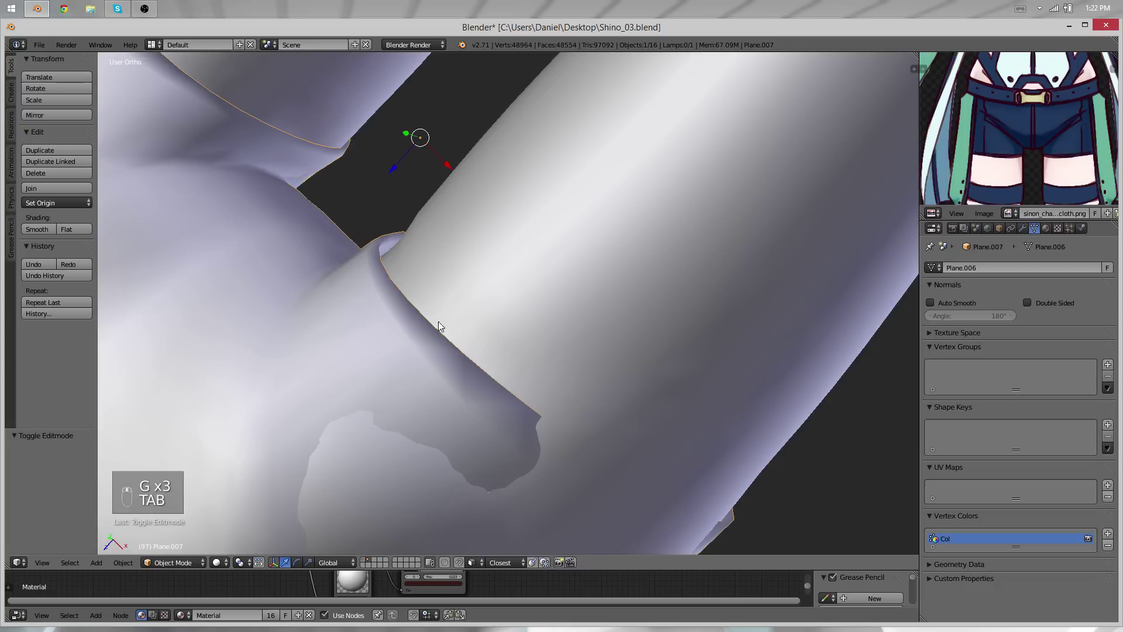
{"action": "key", "text": "Tab"}
{"action": "right_click", "coordinate": [379, 272]}
{"action": "right_click", "coordinate": [374, 244], "text": "shift"}
{"action": "key", "text": "g"}
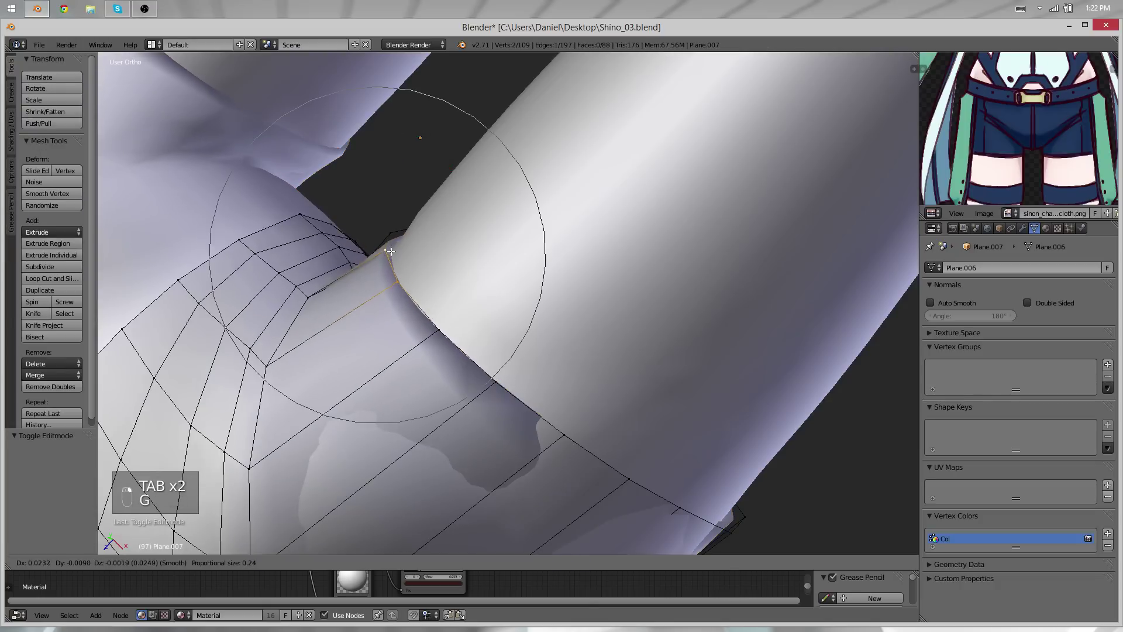
{"action": "right_click", "coordinate": [390, 247]}
{"action": "key", "text": "g"}
{"action": "scroll", "coordinate": [399, 259], "scroll_direction": "down", "scroll_amount": 6}
{"action": "scroll", "coordinate": [402, 263], "scroll_direction": "up", "scroll_amount": 9}
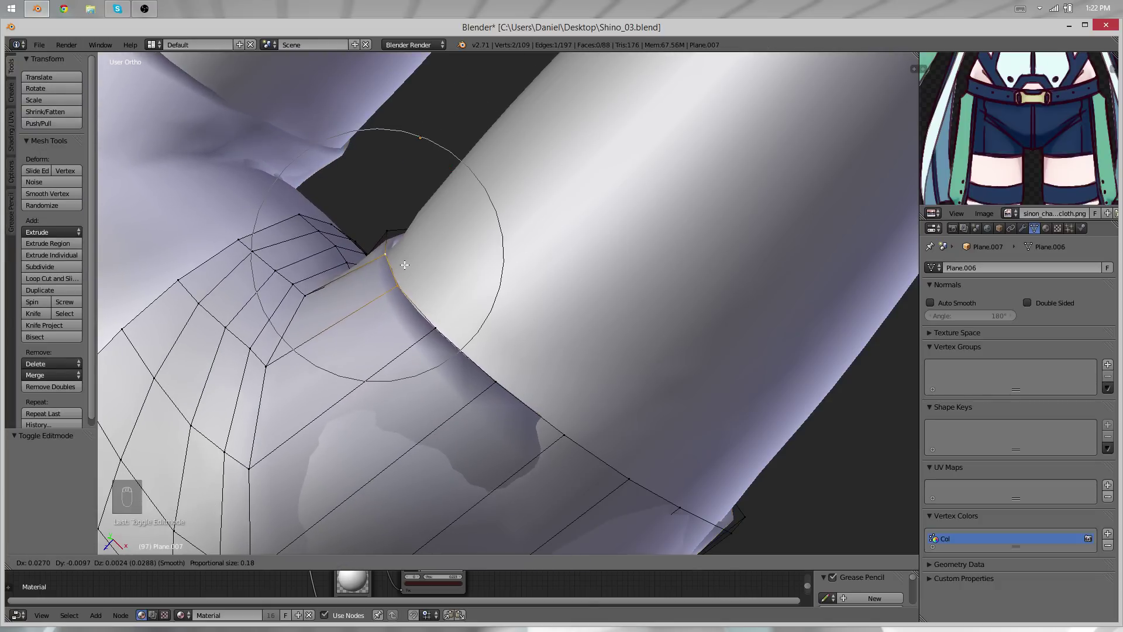
{"action": "left_click", "coordinate": [404, 264]}
Adjust the neighbouring hem vertices behind the thigh with proportional editing and check the resulting surface
{"action": "middle_click_drag", "start_coordinate": [404, 264], "coordinate": [381, 235]}
{"action": "right_click", "coordinate": [411, 305], "text": "shift"}
{"action": "right_click", "coordinate": [413, 348], "text": "shift"}
{"action": "key", "text": "g"}
{"action": "left_click", "coordinate": [416, 306]}
{"action": "key", "text": "Tab"}
{"action": "key", "text": "Tab"}
Move three rear hem vertices out of the thigh by about 0.022 in X and 0.018 in Y, with an influence size of 0.06
{"action": "right_click", "coordinate": [353, 254]}
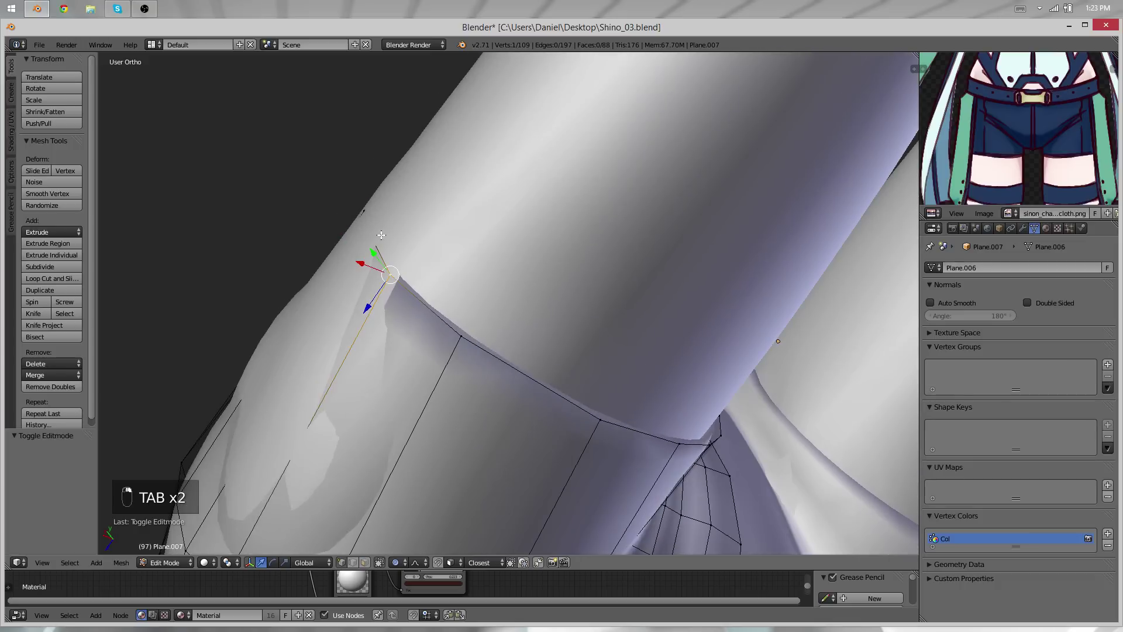
{"action": "right_click", "coordinate": [358, 212], "text": "shift"}
{"action": "key", "text": "g"}
{"action": "scroll", "coordinate": [353, 207], "scroll_direction": "up", "scroll_amount": 2}
{"action": "scroll", "coordinate": [351, 207], "scroll_direction": "up", "scroll_amount": 3}
{"action": "right_click", "coordinate": [356, 215]}
{"action": "right_click", "coordinate": [374, 238], "text": "shift"}
{"action": "key", "text": "g"}
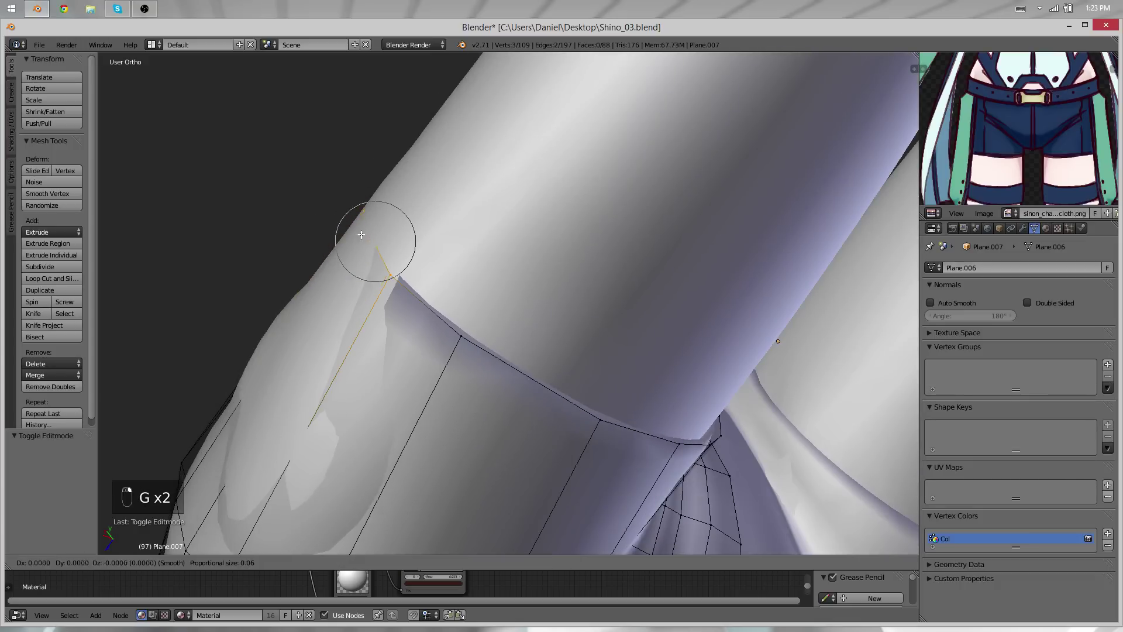
{"action": "left_click", "coordinate": [352, 228]}
{"action": "middle_click_drag", "start_coordinate": [352, 228], "coordinate": [464, 330]}
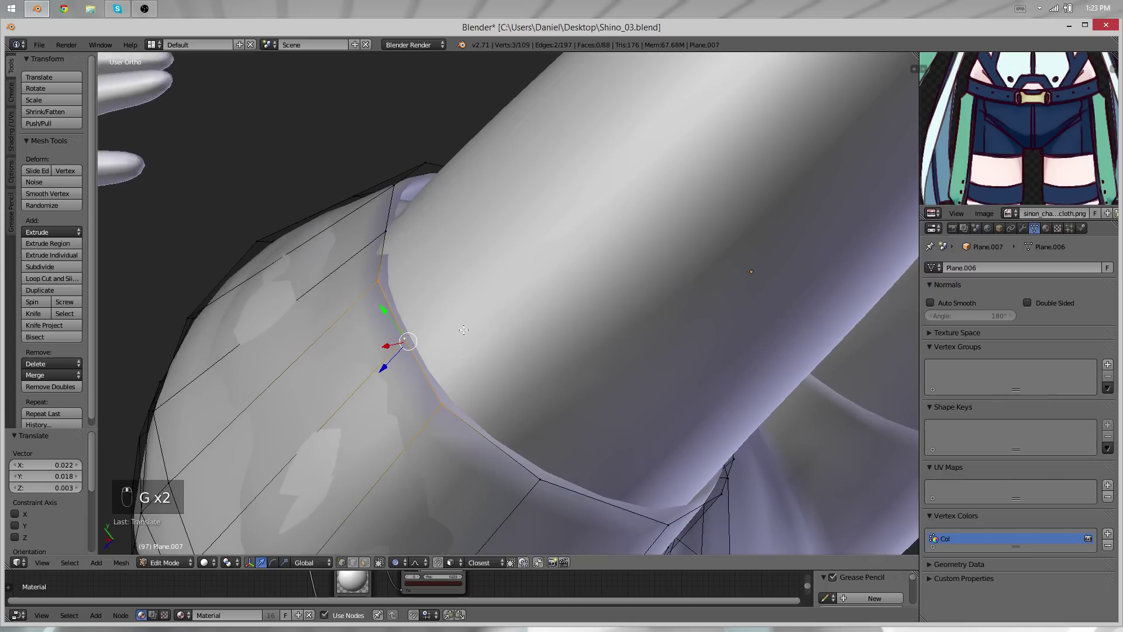
Move the hem vertices at the outer rear of the thigh clear of the skin and review the shorts from several angles
{"action": "right_click", "coordinate": [382, 239]}
{"action": "key", "text": "g"}
{"action": "left_click", "coordinate": [424, 168]}
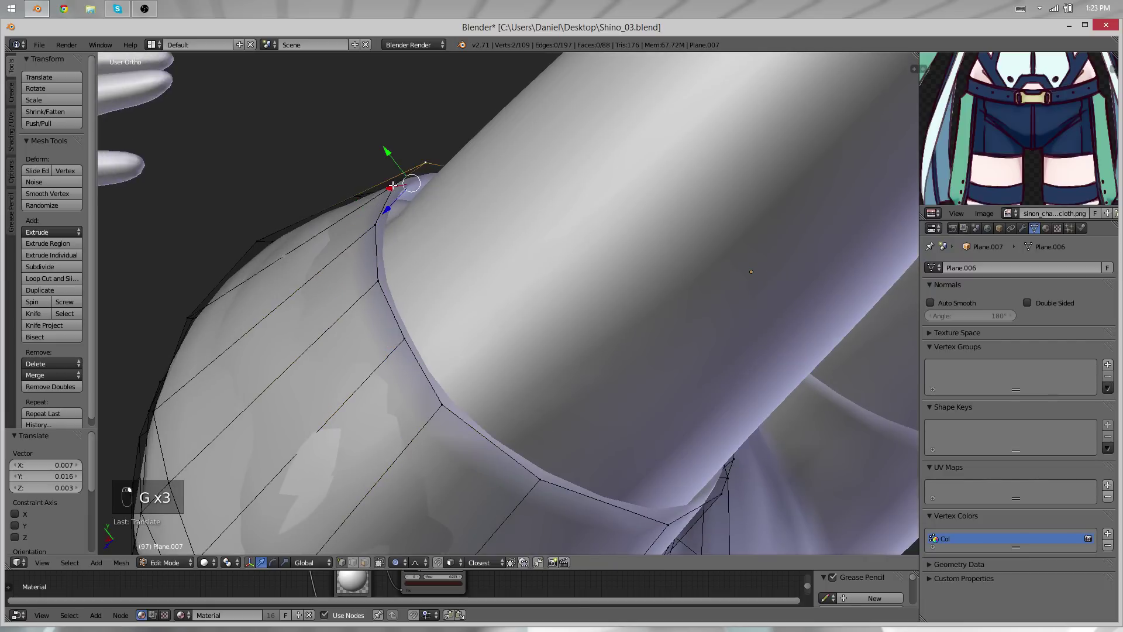
{"action": "key", "text": "g"}
{"action": "left_click", "coordinate": [410, 176]}
{"action": "key", "text": "Tab"}
{"action": "scroll", "coordinate": [512, 345], "scroll_direction": "down", "scroll_amount": 8}
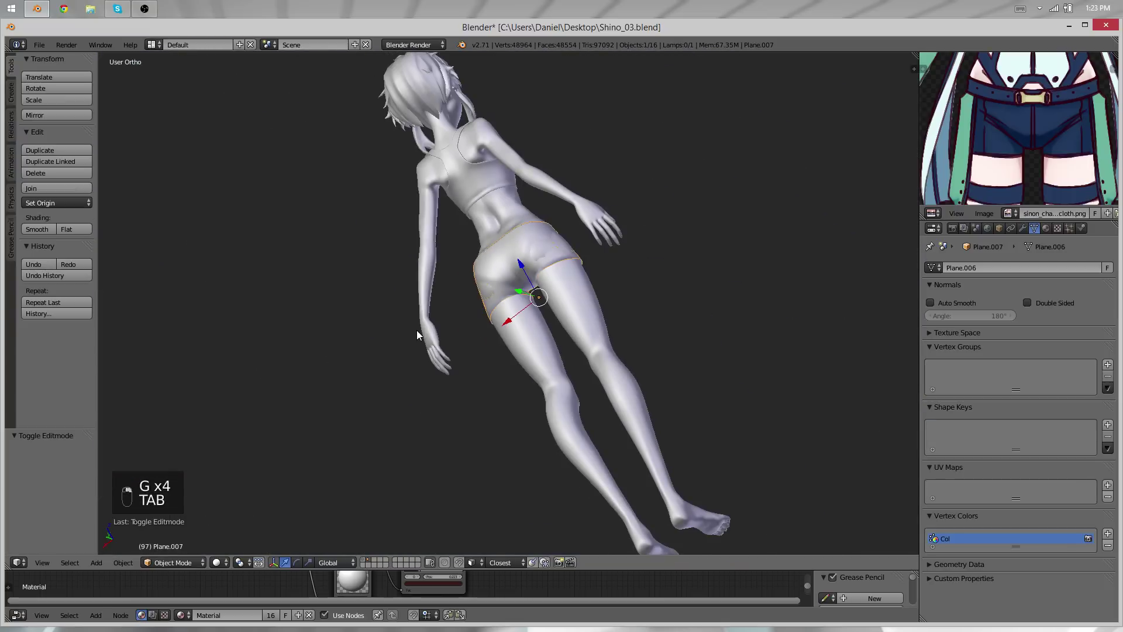
{"action": "scroll", "coordinate": [441, 310], "scroll_direction": "up", "scroll_amount": 8}
{"action": "key", "text": "Tab"}
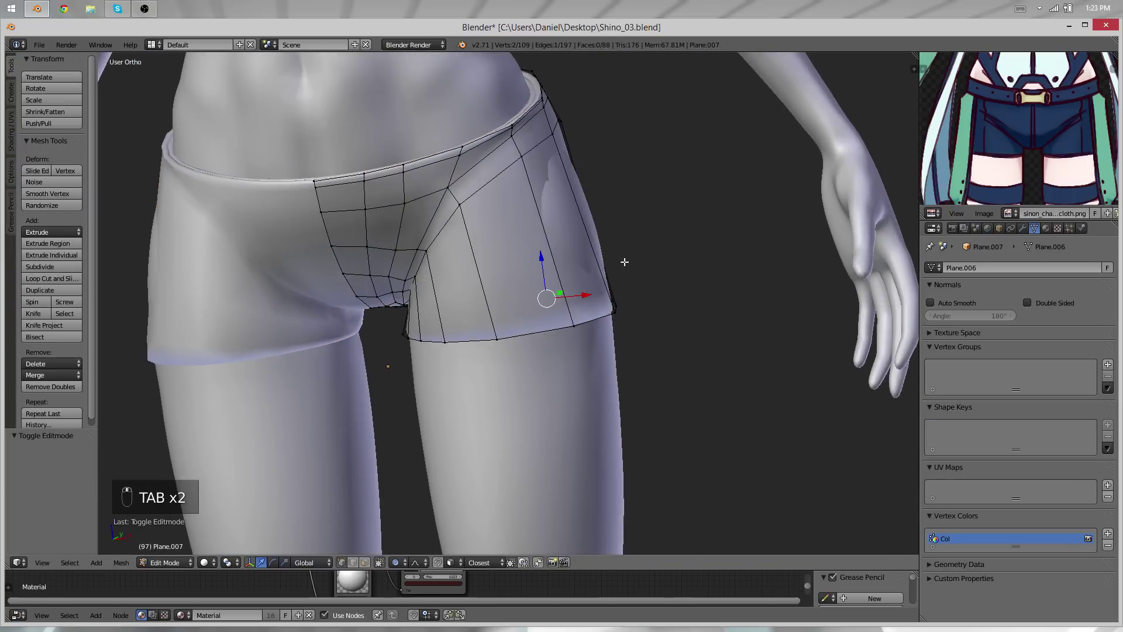
Add an edge loop around the shorts' leg, roughly midway between the hip and the hem
{"action": "key", "text": "KP_1"}
{"action": "key", "text": "ctrl+r"}
{"action": "left_click", "coordinate": [625, 231]}
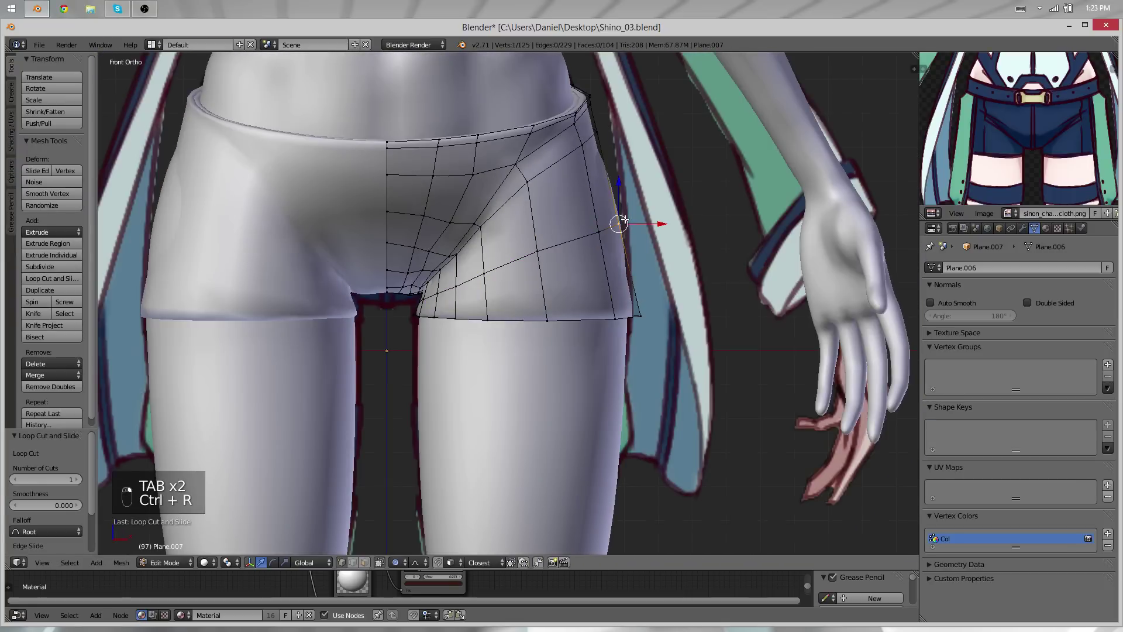
{"action": "key", "text": "z"}
{"action": "mouse_move", "coordinate": [624, 219]}
{"action": "middle_mouse_down"}
{"action": "mouse_move", "coordinate": [545, 239]}
{"action": "mouse_move", "coordinate": [642, 261]}
{"action": "middle_mouse_up"}
{"action": "key", "text": "z"}
Smooth the new loop's vertices at the outer thigh and move them outward by about 0.021 in X, with an influence size of 0.06
{"action": "key", "text": "g"}
{"action": "left_click", "coordinate": [617, 248]}
{"action": "key", "text": "q"}
{"action": "key", "text": "q"}
{"action": "key", "text": "q"}
{"action": "key", "text": "g"}
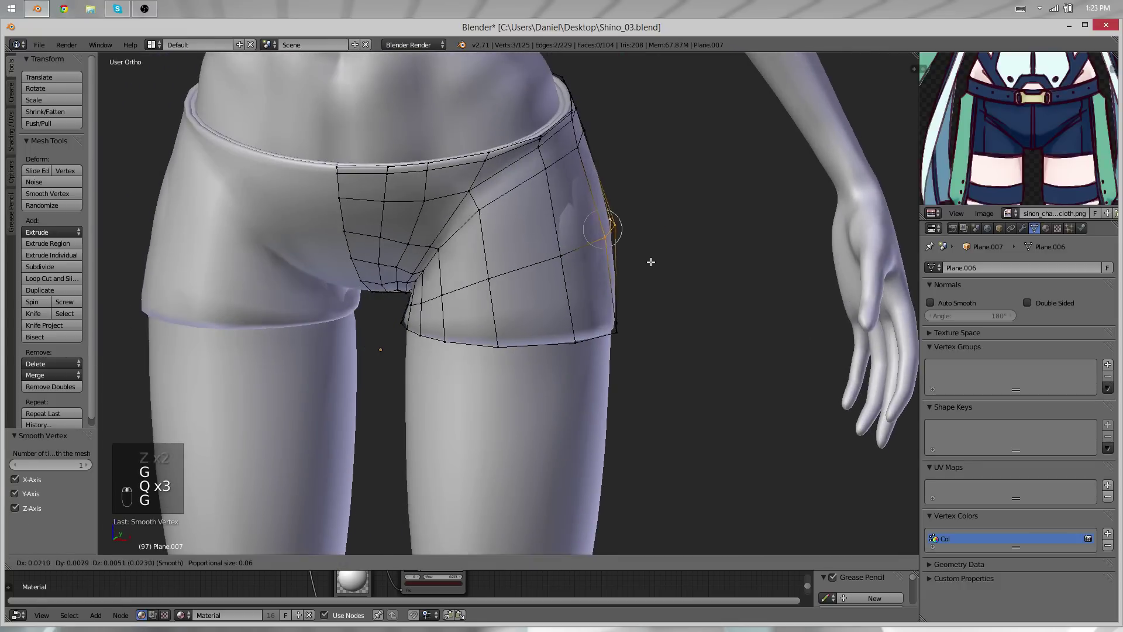
{"action": "left_click", "coordinate": [651, 261]}
Adjust the new loop's vertex on the front outer thigh and check the shorts' surface from behind
{"action": "right_click", "coordinate": [560, 255]}
{"action": "middle_click_drag", "start_coordinate": [563, 256], "coordinate": [659, 269]}
{"action": "key", "text": "g"}
{"action": "key", "text": "Tab"}
{"action": "middle_click_drag", "start_coordinate": [624, 321], "coordinate": [467, 176]}
{"action": "key", "text": "Tab"}
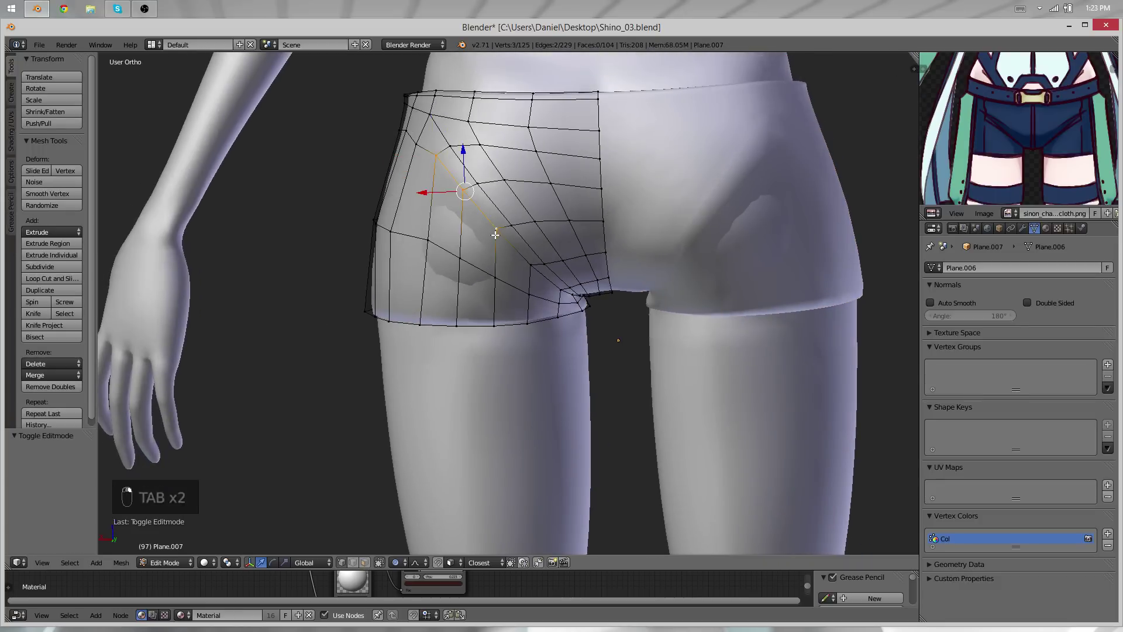
Turn off proportional editing and edge-slide five loop vertices across the buttock by a factor of about 0.287
{"action": "key", "text": "g"}
{"action": "right_click", "coordinate": [486, 246]}
{"action": "key", "text": "o"}
{"action": "middle_click_drag", "start_coordinate": [484, 245], "coordinate": [673, 278]}
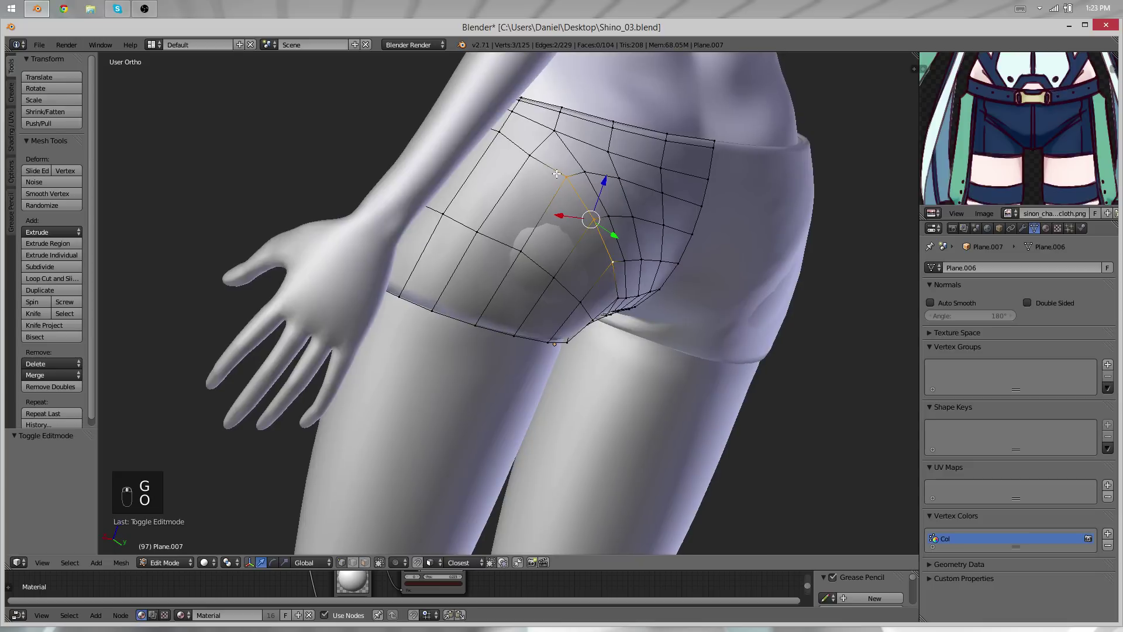
{"action": "right_click", "coordinate": [559, 175], "text": "shift"}
{"action": "key", "text": "g"}
{"action": "key", "text": "g"}
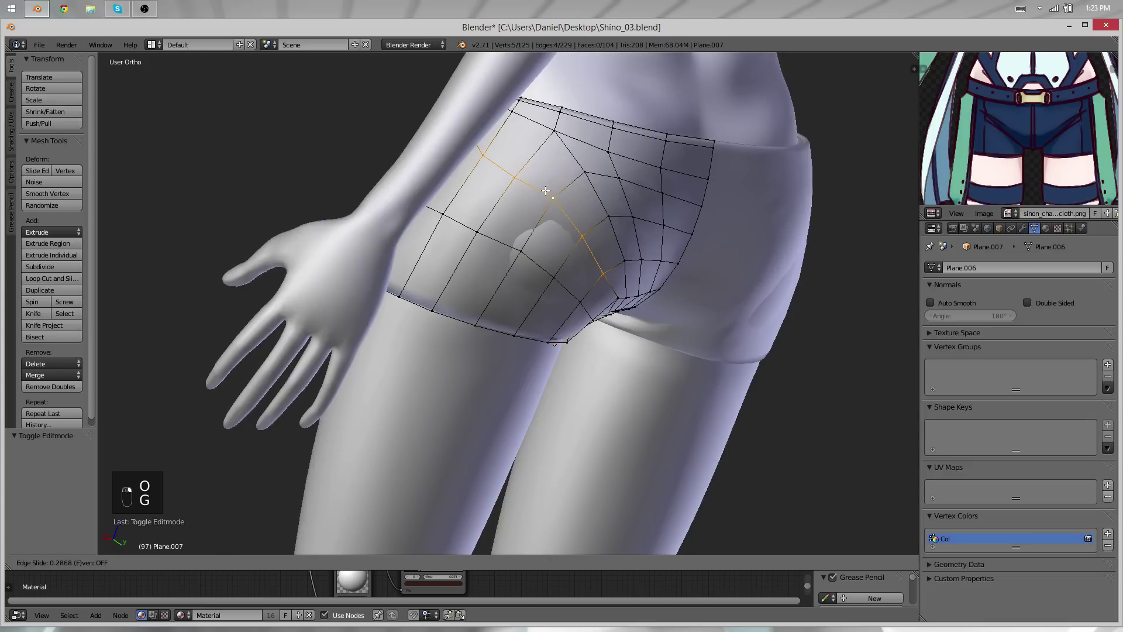
{"action": "left_click", "coordinate": [546, 190]}
Move four vertices of the loop below the buttock outward so the shorts clear the skin, and check the surface
{"action": "middle_click_drag", "start_coordinate": [546, 190], "coordinate": [504, 261]}
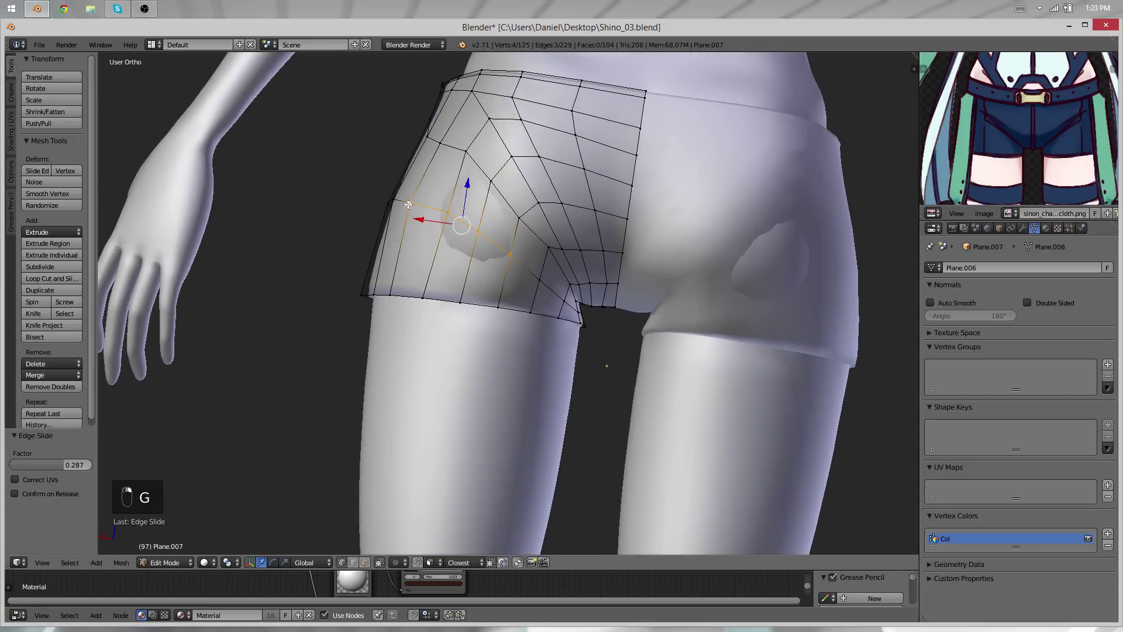
{"action": "middle_click_drag", "start_coordinate": [409, 204], "coordinate": [472, 255]}
{"action": "key", "text": "g"}
{"action": "left_click", "coordinate": [413, 267]}
{"action": "key", "text": "Tab"}
{"action": "scroll", "coordinate": [404, 275], "scroll_direction": "down", "scroll_amount": 4}
{"action": "scroll", "coordinate": [471, 255], "scroll_direction": "up", "scroll_amount": 5}
{"action": "key", "text": "Tab"}
Add a second edge loop around the leg between the existing loop and the hem
{"action": "middle_click_drag", "start_coordinate": [540, 270], "coordinate": [425, 256]}
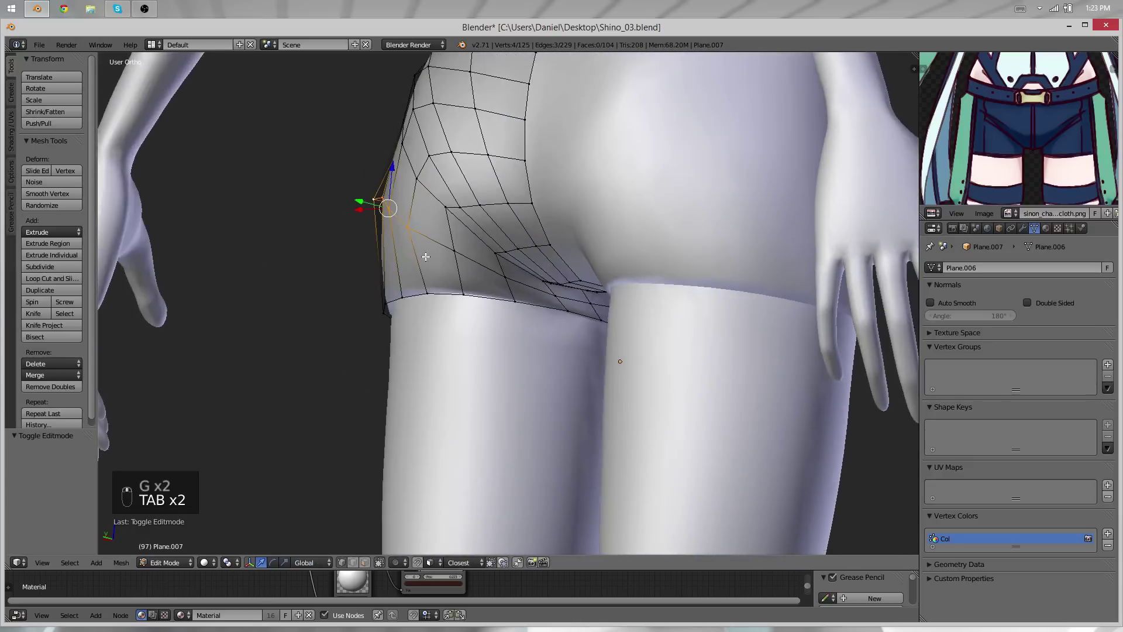
{"action": "scroll", "coordinate": [439, 254], "scroll_direction": "up", "scroll_amount": 1}
{"action": "scroll", "coordinate": [445, 256], "scroll_direction": "down", "scroll_amount": 1}
{"action": "key", "text": "ctrl+r"}
{"action": "left_click", "coordinate": [434, 265]}
{"action": "left_click", "coordinate": [432, 264]}
{"action": "right_click", "coordinate": [417, 260]}
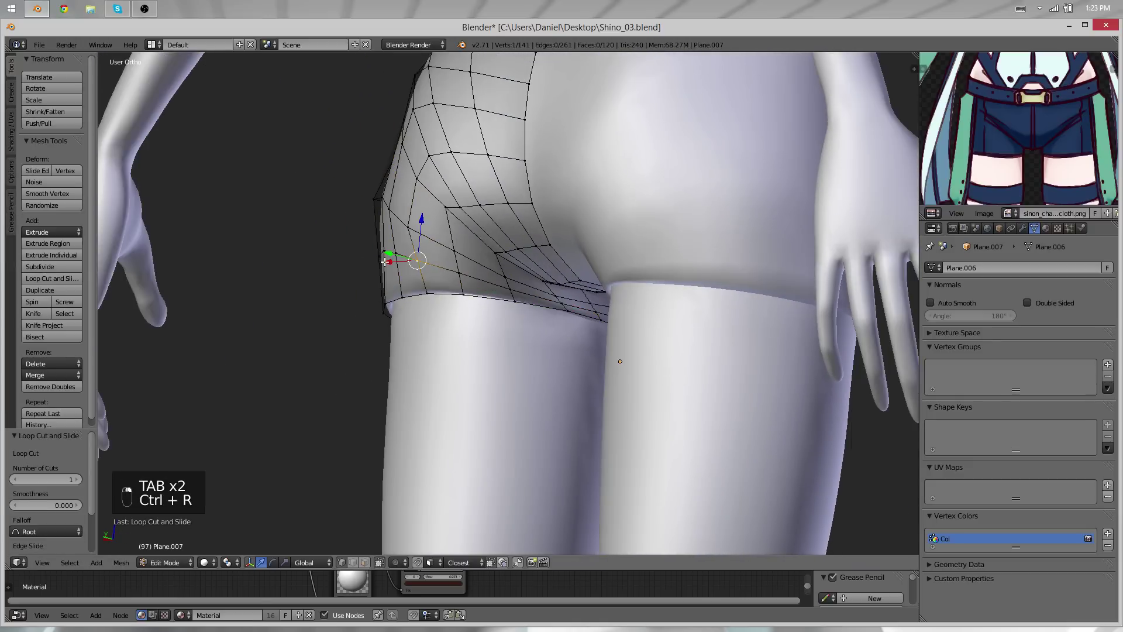
Move the lower loop's vertices behind the thigh, smooth them repeatedly and check the resulting surface
{"action": "right_click", "coordinate": [377, 257], "text": "shift"}
{"action": "middle_click_drag", "start_coordinate": [377, 256], "coordinate": [445, 260]}
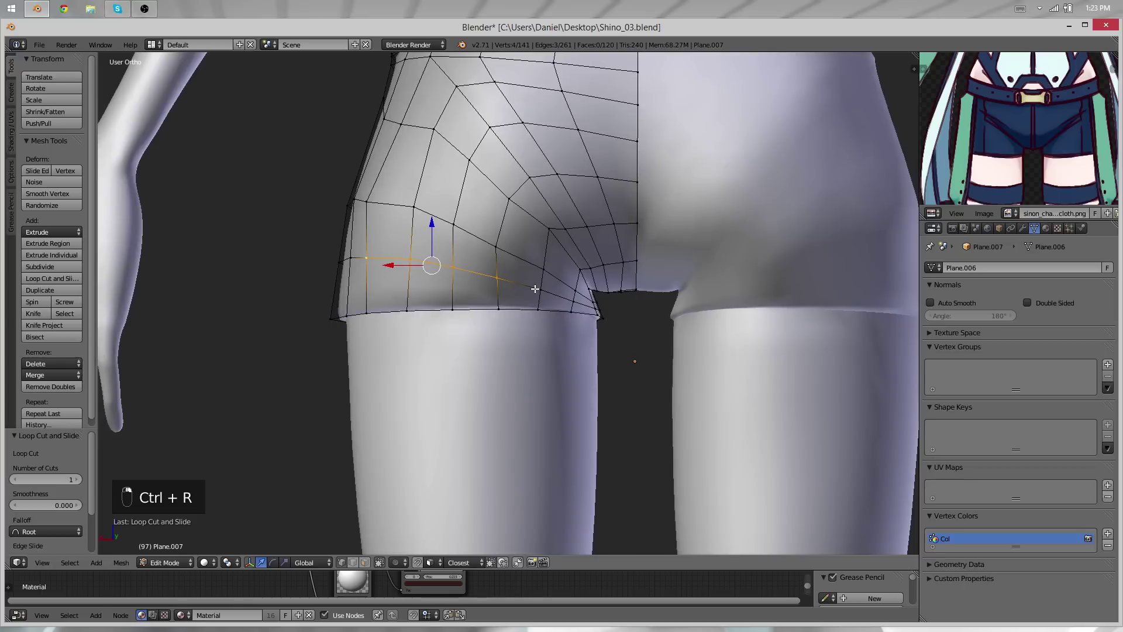
{"action": "right_click", "coordinate": [535, 289], "text": "shift"}
{"action": "middle_click_drag", "start_coordinate": [534, 289], "coordinate": [541, 338]}
{"action": "key", "text": "g"}
{"action": "left_click", "coordinate": [628, 320]}
{"action": "key", "text": "g"}
{"action": "key", "text": "q"}
{"action": "key", "text": "q"}
{"action": "key", "text": "q"}
{"action": "key", "text": "Tab"}
{"action": "scroll", "coordinate": [542, 296], "scroll_direction": "down", "scroll_amount": 6}
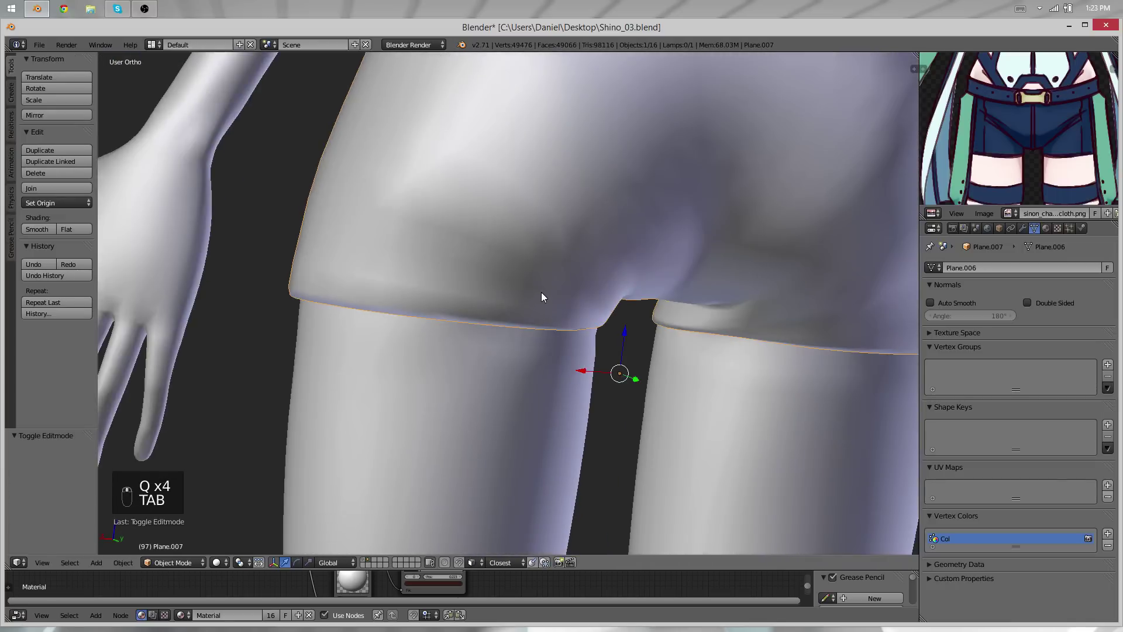
Select the vertices around the lower buttock and smooth them repeatedly
{"action": "key", "text": "Tab"}
{"action": "key", "text": "a"}
{"action": "key", "text": "a"}
{"action": "key", "text": "a"}
{"action": "key", "text": "b"}
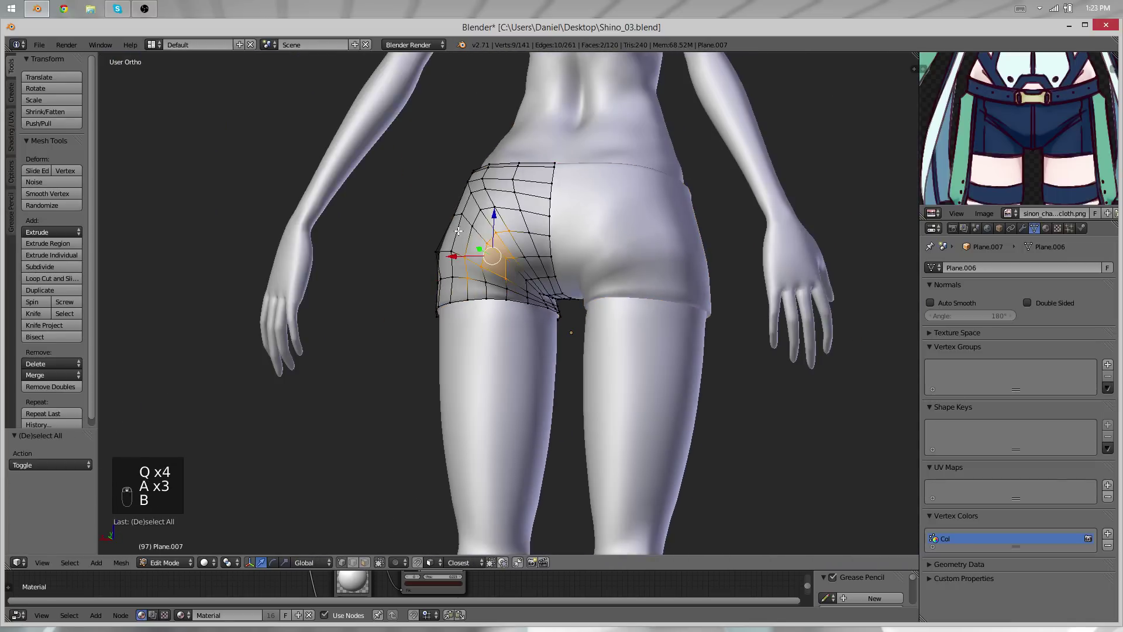
{"action": "key", "text": "q"}
{"action": "middle_click_drag", "start_coordinate": [459, 231], "coordinate": [556, 293]}
{"action": "key", "text": "q"}
{"action": "key", "text": "q"}
{"action": "key", "text": "q"}
{"action": "middle_click_drag", "start_coordinate": [482, 314], "coordinate": [490, 271]}
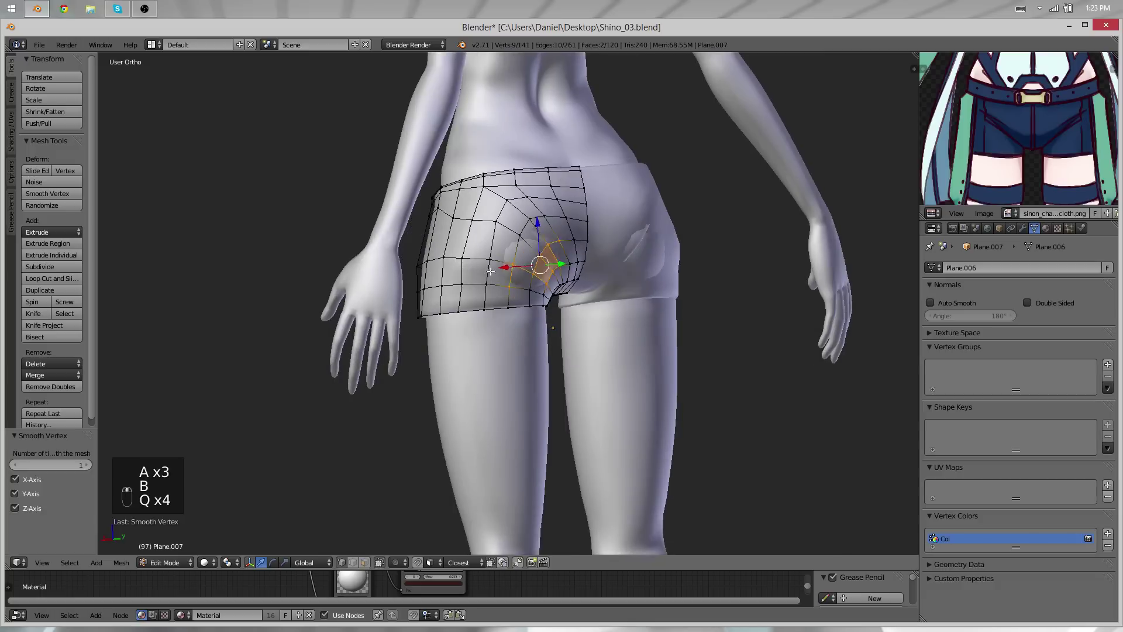
Try smoothing a wider selection of vertices from the buttock towards the hip
{"action": "left_click_drag", "start_coordinate": [432, 203], "coordinate": [432, 202]}
{"action": "key", "text": "q"}
{"action": "key", "text": "q"}
{"action": "key", "text": "q"}
{"action": "middle_click_drag", "start_coordinate": [439, 210], "coordinate": [494, 225]}
{"action": "key", "text": "ctrl+z"}
{"action": "key", "text": "ctrl+z"}
{"action": "key", "text": "ctrl+z"}
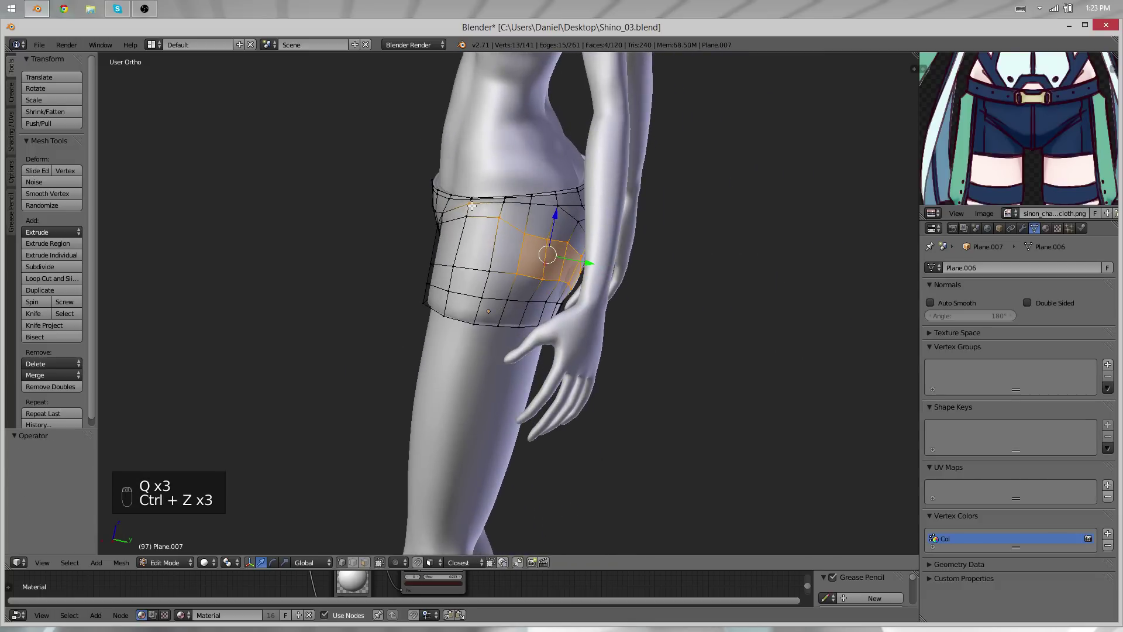
Smooth the row of vertices running from the buttock to the outer hip twice
{"action": "key", "text": "q"}
{"action": "key", "text": "q"}
{"action": "middle_click_drag", "start_coordinate": [477, 221], "coordinate": [512, 234]}
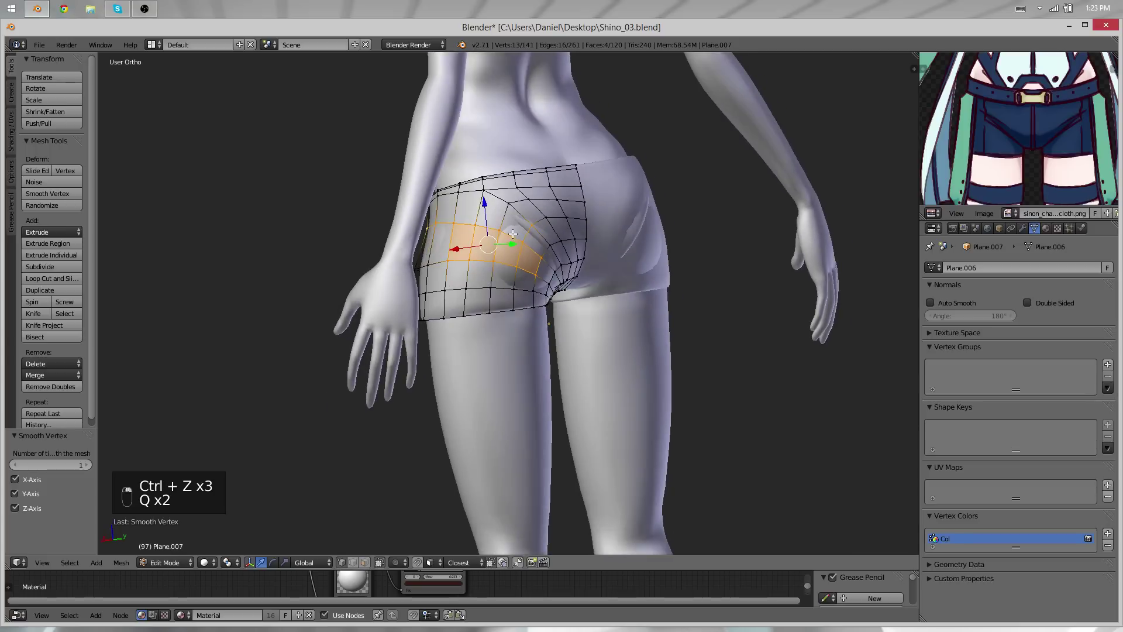
Pull the buttock vertex outward by about 0.044 in Y with an influence size of 0.05, comparing the surface without and with the move
{"action": "middle_click_drag", "start_coordinate": [461, 296], "coordinate": [594, 328]}
{"action": "key", "text": "o"}
{"action": "key", "text": "g"}
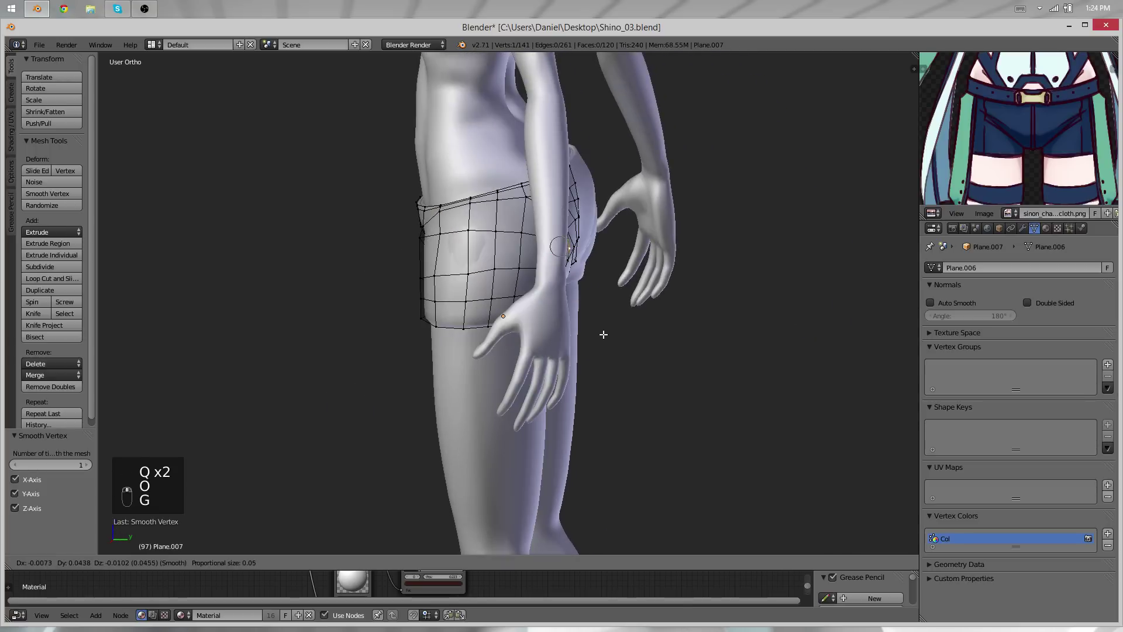
{"action": "key", "text": "Tab"}
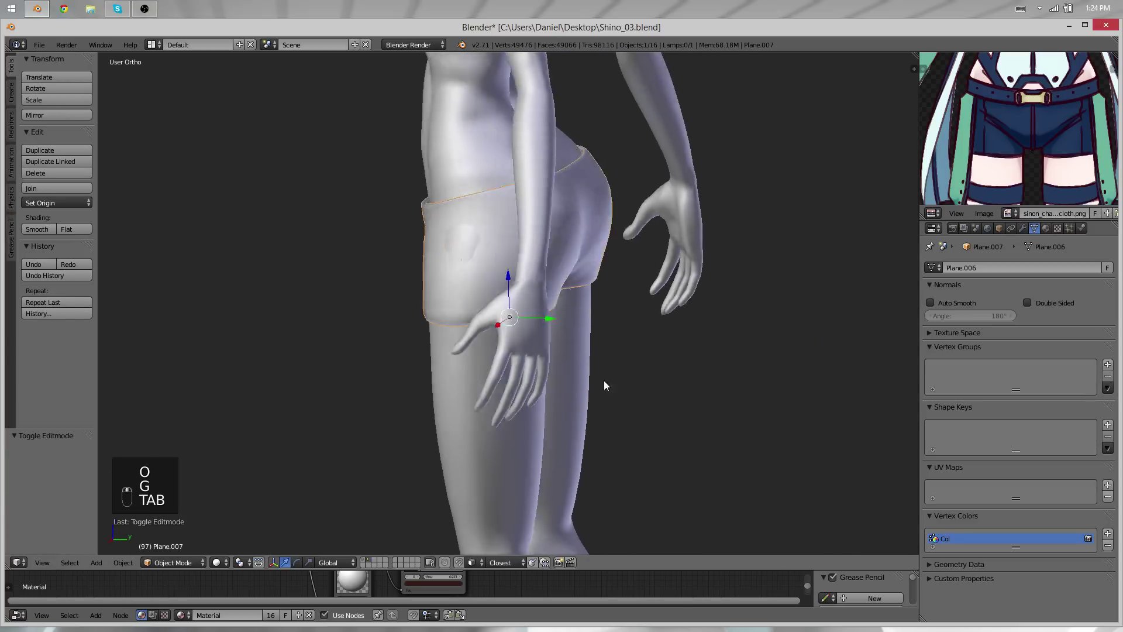
{"action": "middle_click_drag", "start_coordinate": [604, 380], "coordinate": [472, 369]}
{"action": "key", "text": "ctrl+z"}
{"action": "middle_click_drag", "start_coordinate": [490, 291], "coordinate": [525, 315]}
{"action": "key", "text": "ctrl+shift+z"}
{"action": "middle_click_drag", "start_coordinate": [536, 244], "coordinate": [529, 247]}
{"action": "key", "text": "Tab"}
{"action": "key", "text": "Tab"}
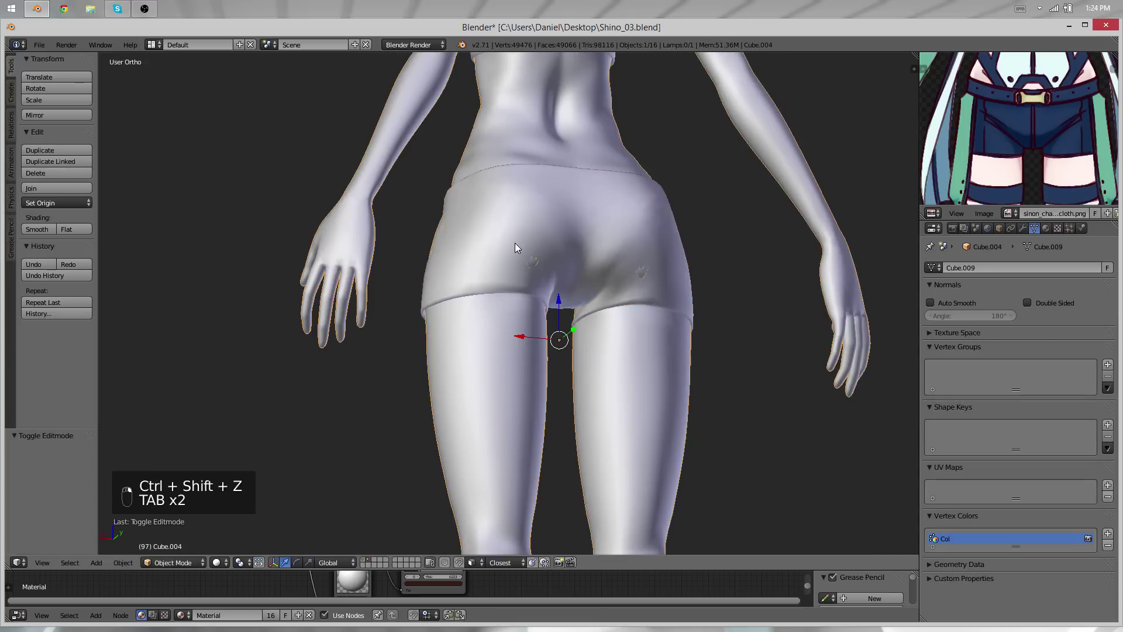
Move the lower buttock vertices outward to cover the skin poking through the shorts
{"action": "key", "text": "Tab"}
{"action": "middle_click_drag", "start_coordinate": [528, 274], "coordinate": [469, 303]}
{"action": "key", "text": "g"}
{"action": "left_click", "coordinate": [580, 336]}
{"action": "key", "text": "Tab"}
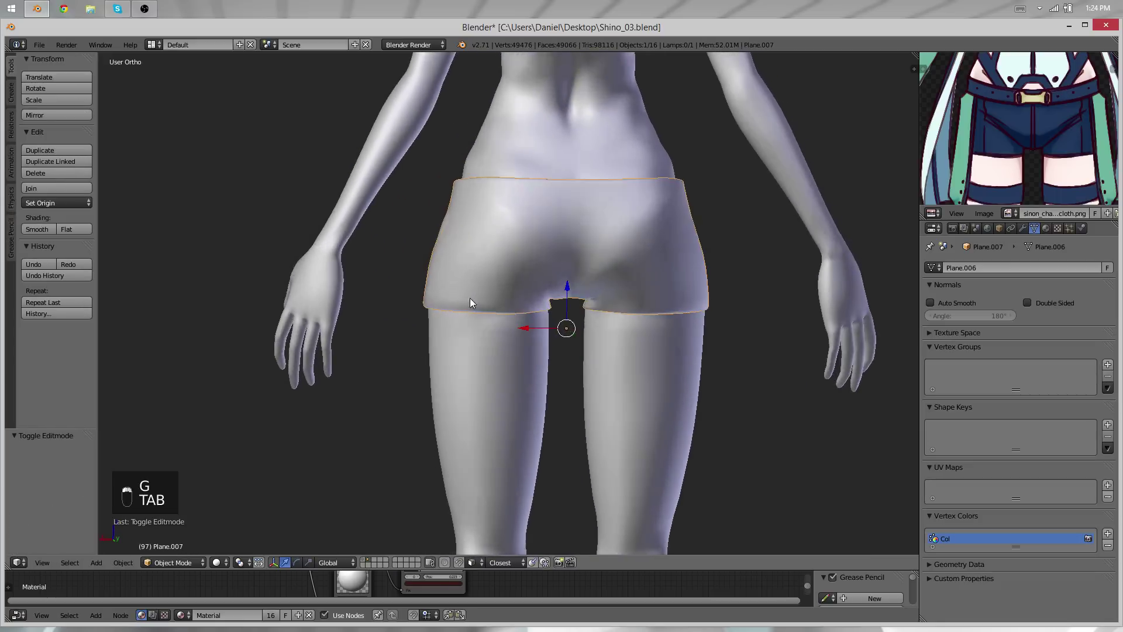
Reposition the outer hip vertices with proportional editing at an influence size of about 0.42 to refine the silhouette
{"action": "key", "text": "Tab"}
{"action": "right_click", "coordinate": [447, 223]}
{"action": "key", "text": "g"}
{"action": "key", "text": "g"}
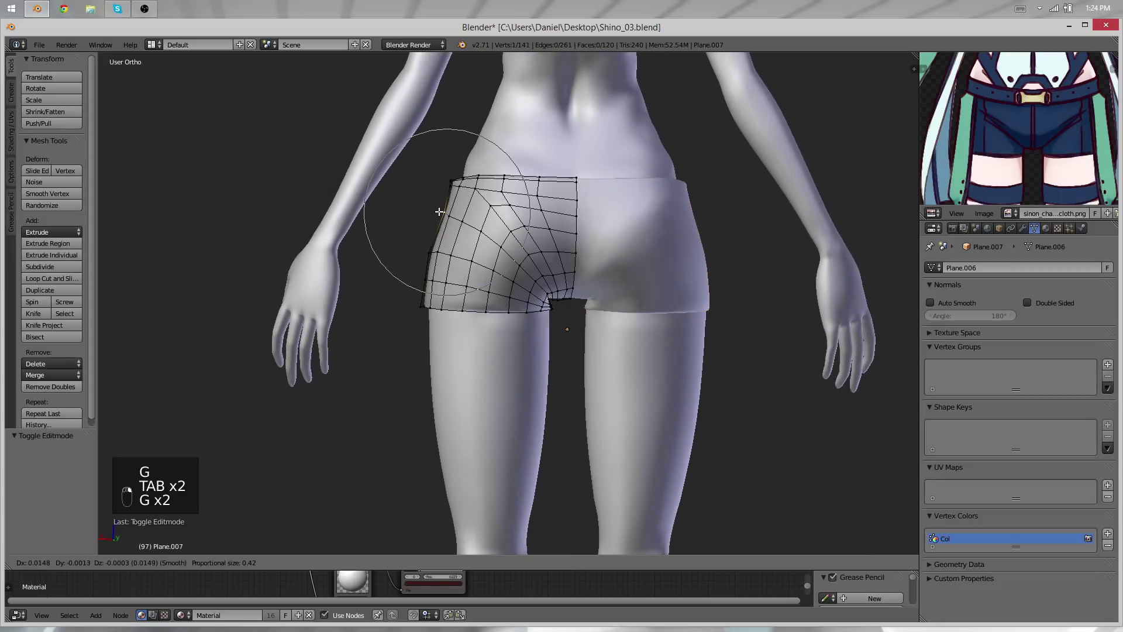
{"action": "key", "text": "Tab"}
{"action": "middle_click_drag", "start_coordinate": [376, 244], "coordinate": [624, 329]}
{"action": "key", "text": "Tab"}
{"action": "key", "text": "g"}
{"action": "left_click", "coordinate": [629, 331]}
{"action": "key", "text": "Tab"}
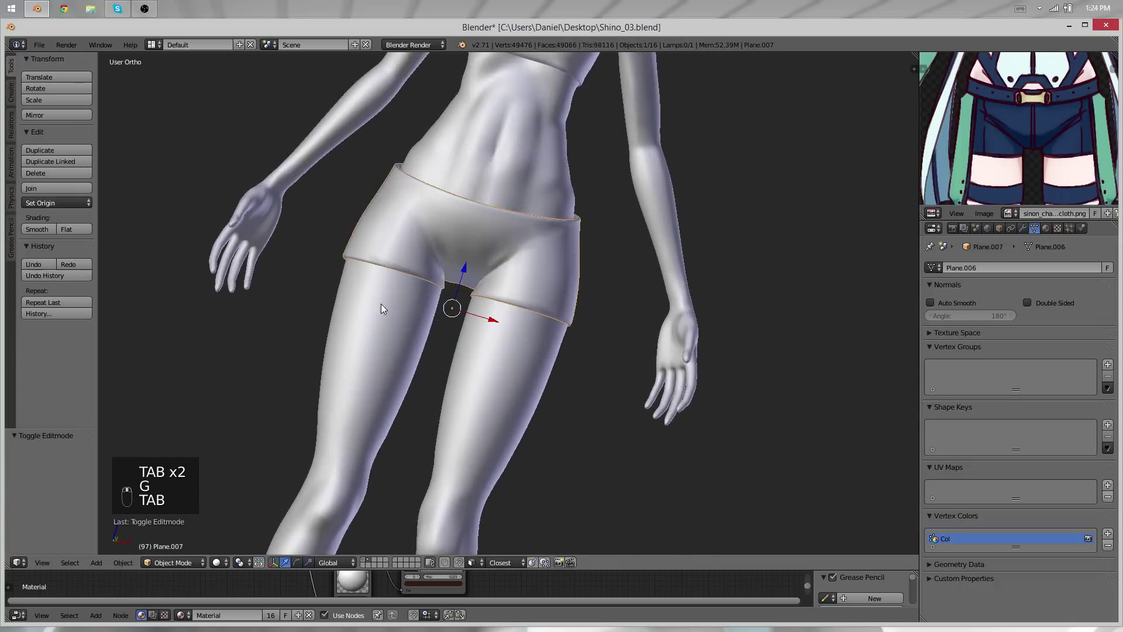
Compare the shorts' hips and hem with the clothing reference in front view, using wireframe and solid shading
{"action": "scroll", "coordinate": [624, 322], "scroll_direction": "down", "scroll_amount": 3}
{"action": "key", "text": "a"}
{"action": "middle_click_drag", "start_coordinate": [383, 306], "coordinate": [559, 296]}
{"action": "scroll", "coordinate": [623, 317], "scroll_direction": "down", "scroll_amount": 2}
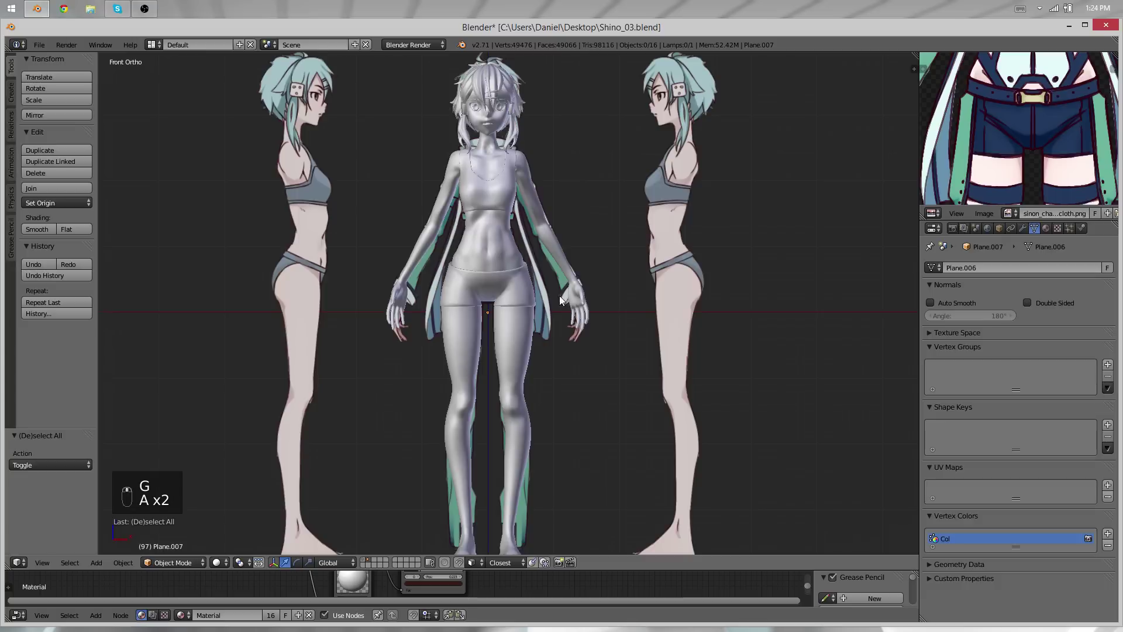
{"action": "scroll", "coordinate": [550, 298], "scroll_direction": "up", "scroll_amount": 5}
{"action": "key", "text": "u"}
{"action": "left_click", "coordinate": [532, 309]}
{"action": "key", "text": "z"}
{"action": "scroll", "coordinate": [490, 304], "scroll_direction": "up", "scroll_amount": 3}
{"action": "key", "text": "Tab"}
{"action": "scroll", "coordinate": [455, 334], "scroll_direction": "up", "scroll_amount": 4}
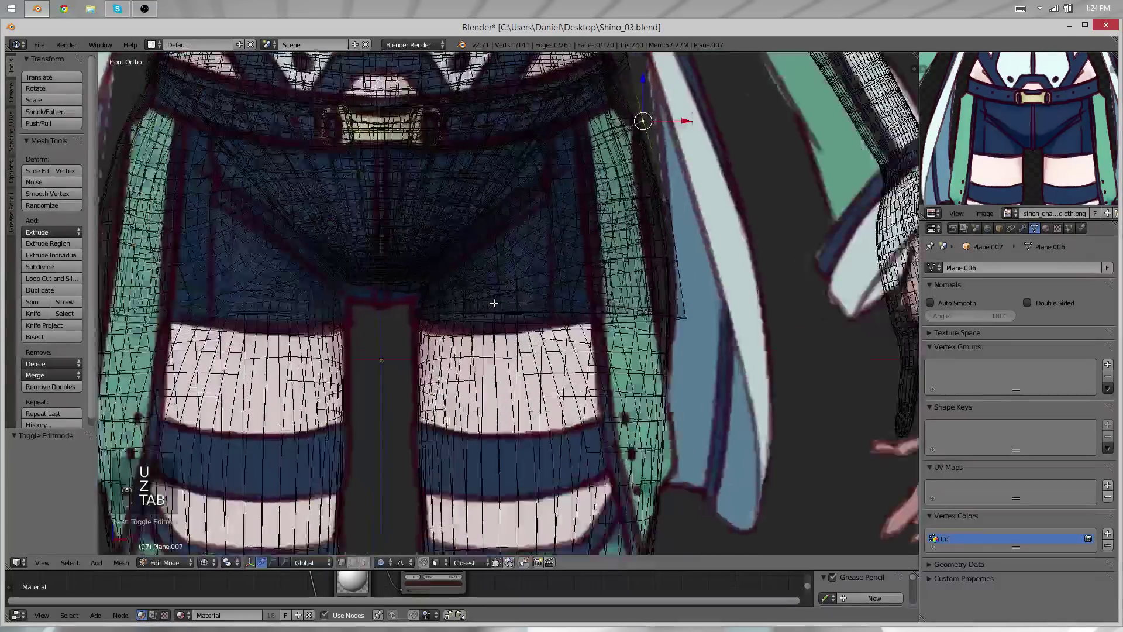
{"action": "key", "text": "z"}
{"action": "key", "text": "z"}
{"action": "key", "text": "z"}
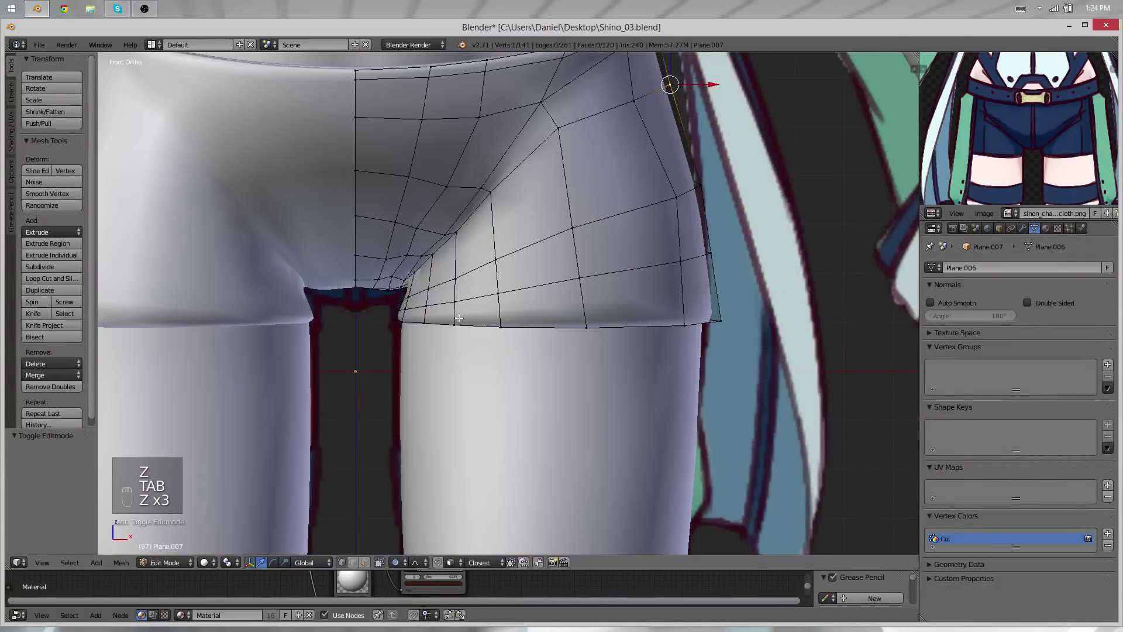
Lower the front hem vertices by about 0.016 to 0.02 in Z to give the hem a gentle downward curve
{"action": "key", "text": "g"}
{"action": "left_click", "coordinate": [514, 339]}
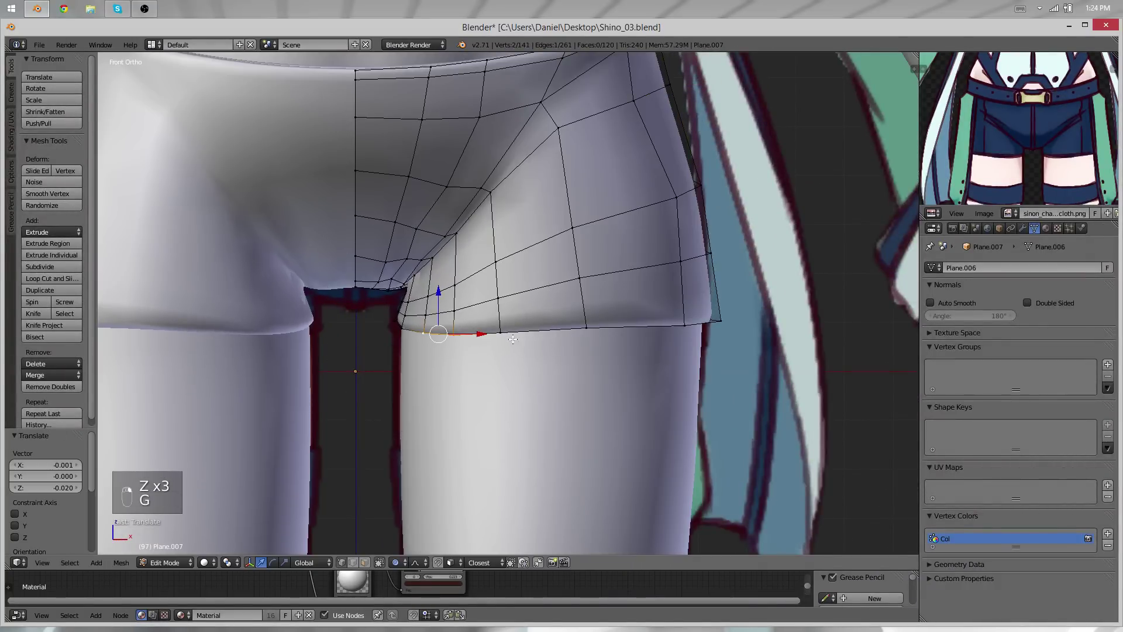
{"action": "right_click", "coordinate": [579, 332]}
{"action": "key", "text": "g"}
{"action": "left_click", "coordinate": [577, 345]}
{"action": "right_click", "coordinate": [501, 335]}
{"action": "key", "text": "g"}
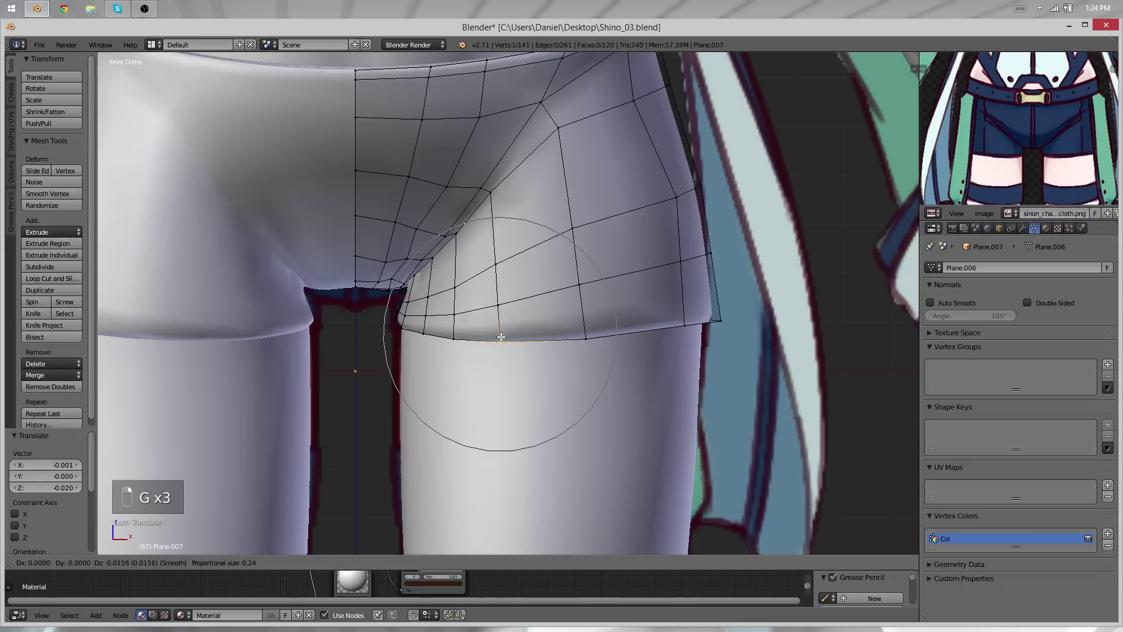
{"action": "left_click", "coordinate": [502, 339]}
Raise the side hem vertices by about 0.01 in Z and the rearmost ones by about 0.007, using proportional editing
{"action": "middle_click_drag", "start_coordinate": [673, 336], "coordinate": [548, 329]}
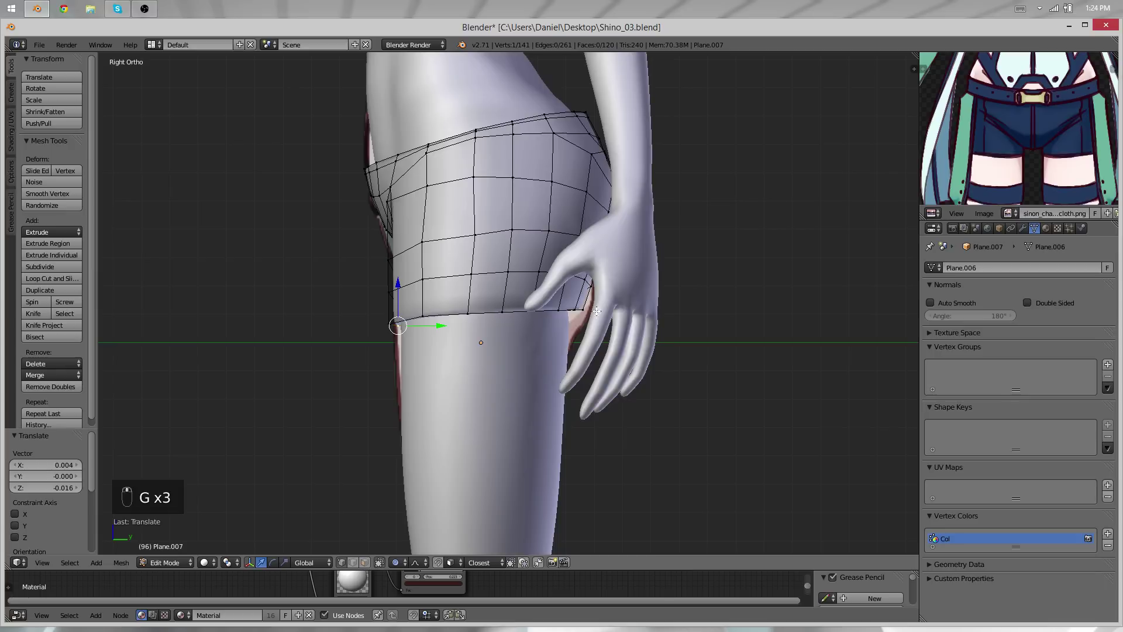
{"action": "scroll", "coordinate": [548, 329], "scroll_direction": "up", "scroll_amount": 1}
{"action": "right_click", "coordinate": [521, 320]}
{"action": "key", "text": "shift+g"}
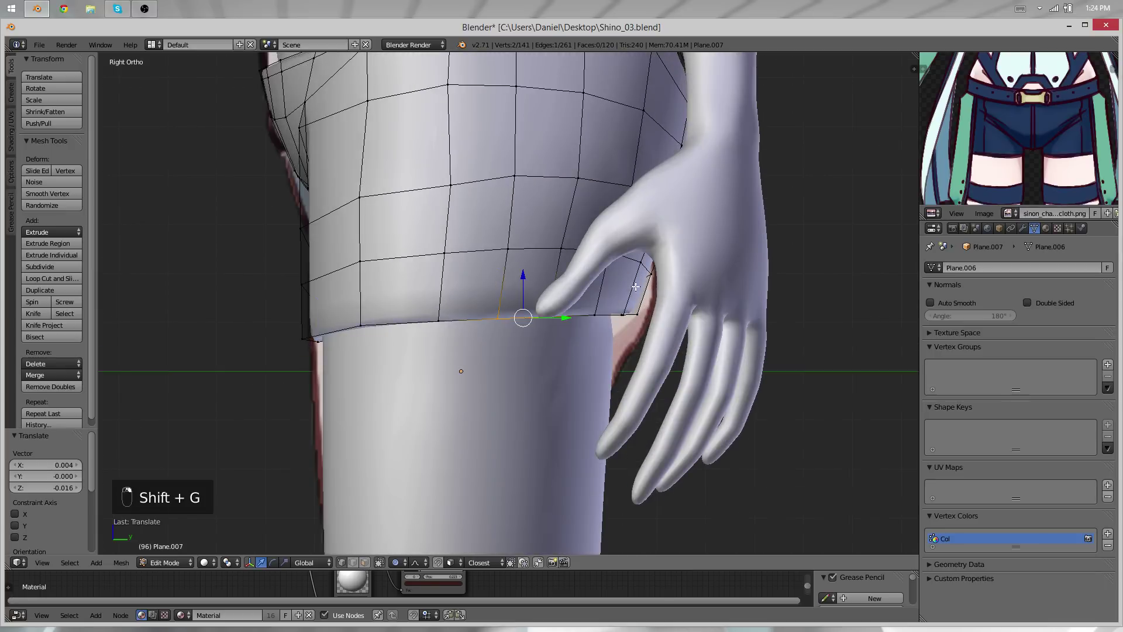
{"action": "key", "text": "g"}
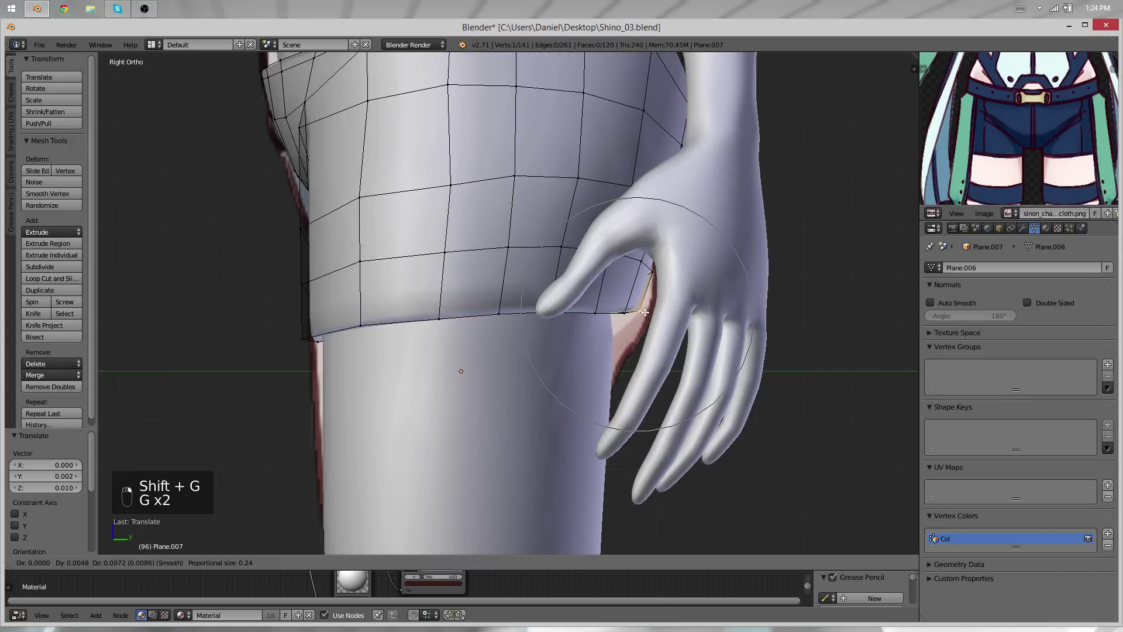
{"action": "left_click", "coordinate": [645, 312]}
Examine the shorts' hem and overall shape from the side, back and front
{"action": "key", "text": "Tab"}
{"action": "scroll", "coordinate": [445, 286], "scroll_direction": "down", "scroll_amount": 4}
{"action": "middle_click_drag", "start_coordinate": [410, 282], "coordinate": [720, 313]}
{"action": "scroll", "coordinate": [469, 299], "scroll_direction": "down", "scroll_amount": 3}
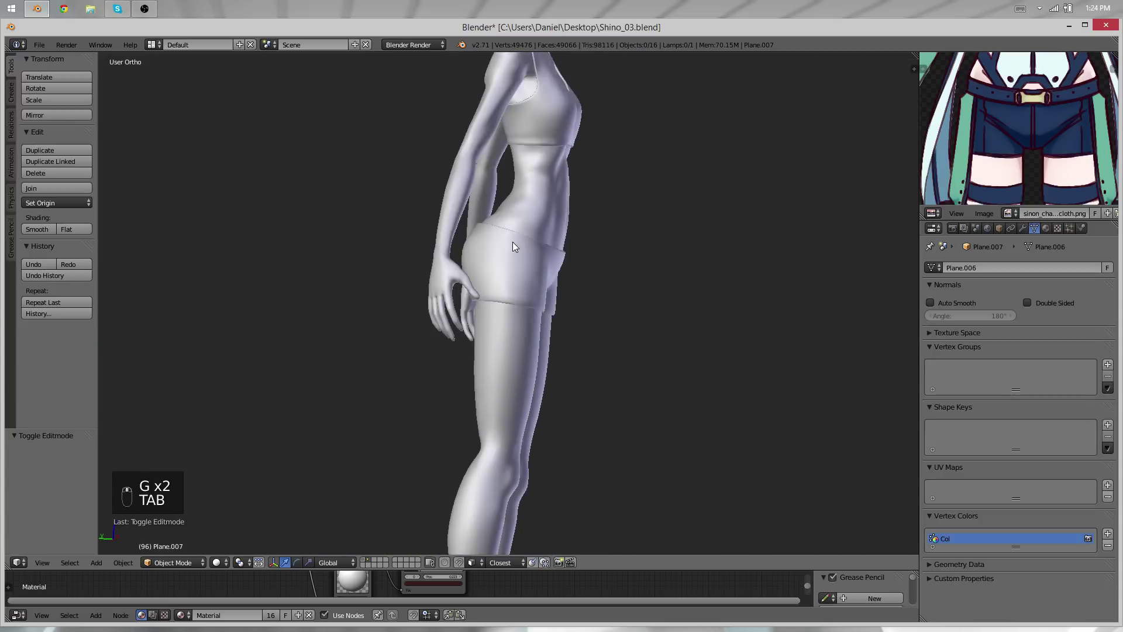
{"action": "scroll", "coordinate": [512, 241], "scroll_direction": "up", "scroll_amount": 4}
{"action": "middle_click_drag", "start_coordinate": [544, 251], "coordinate": [398, 287]}
{"action": "middle_click_drag", "start_coordinate": [533, 313], "coordinate": [536, 305], "text": "alt"}
{"action": "scroll", "coordinate": [541, 293], "scroll_direction": "up", "scroll_amount": 3}
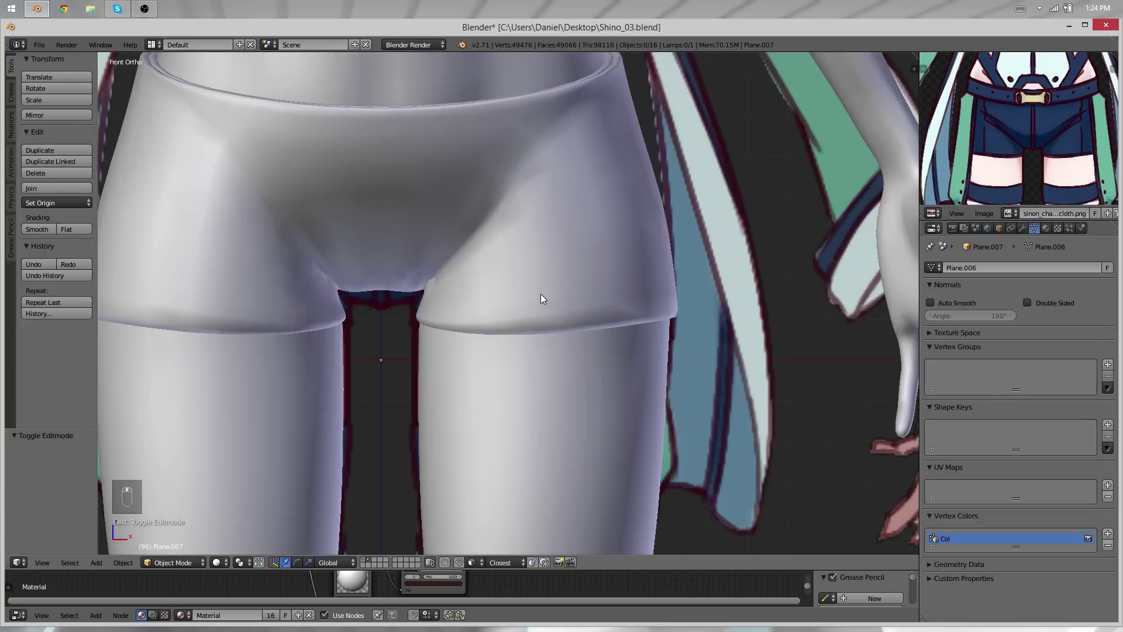
Smooth the vertex on the upper front of the hip and check the fold towards the groin from below
{"action": "scroll", "coordinate": [495, 318], "scroll_direction": "up", "scroll_amount": 4}
{"action": "key", "text": "backslash"}
{"action": "key", "text": "Tab"}
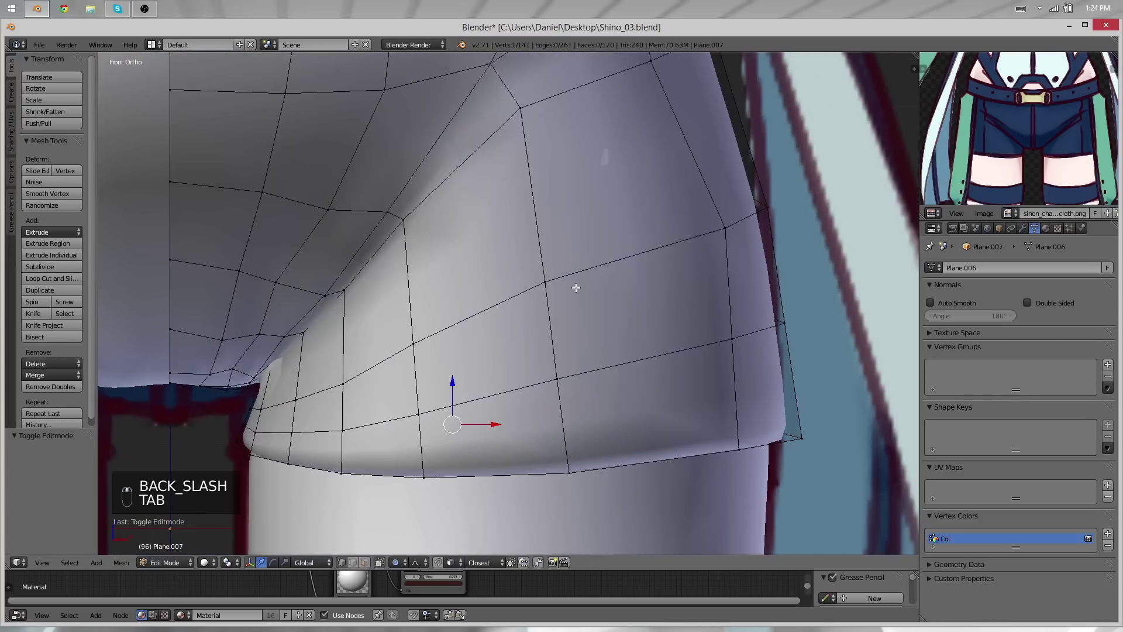
{"action": "scroll", "coordinate": [576, 288], "scroll_direction": "down", "scroll_amount": 3}
{"action": "middle_click_drag", "start_coordinate": [576, 288], "coordinate": [567, 208]}
{"action": "scroll", "coordinate": [566, 207], "scroll_direction": "up", "scroll_amount": 1}
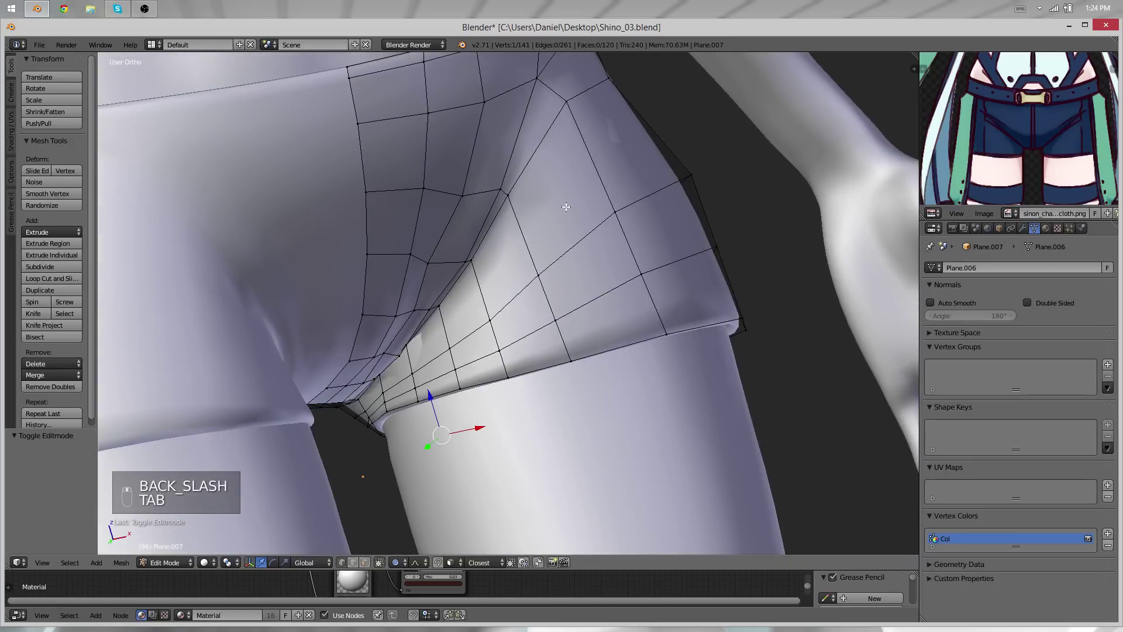
{"action": "scroll", "coordinate": [567, 207], "scroll_direction": "up", "scroll_amount": 1}
{"action": "right_click", "coordinate": [577, 65]}
{"action": "key", "text": "q"}
{"action": "scroll", "coordinate": [556, 201], "scroll_direction": "down", "scroll_amount": 1}
{"action": "middle_click_drag", "start_coordinate": [571, 275], "coordinate": [598, 228]}
{"action": "scroll", "coordinate": [598, 228], "scroll_direction": "up", "scroll_amount": 1}
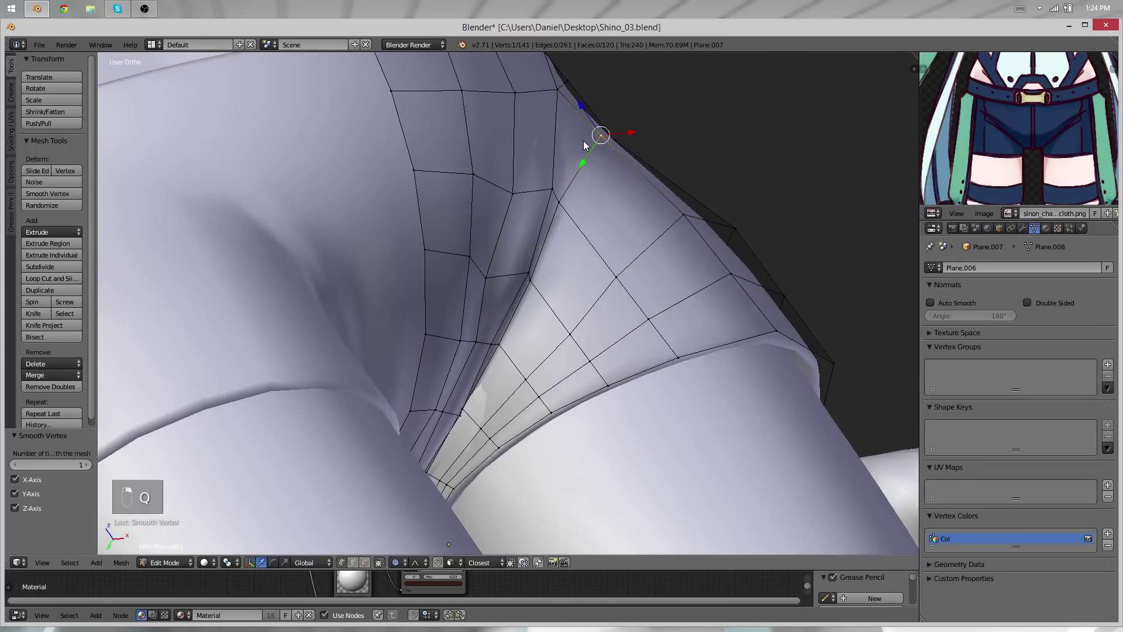
Add an edge loop across the front of the shorts beside the leg crease and check the resulting surface
{"action": "key", "text": "Tab"}
{"action": "key", "text": "Tab"}
{"action": "key", "text": "ctrl+r"}
{"action": "middle_click_drag", "start_coordinate": [584, 141], "coordinate": [641, 331]}
{"action": "left_click", "coordinate": [561, 169]}
{"action": "left_click", "coordinate": [587, 176]}
{"action": "scroll", "coordinate": [587, 177], "scroll_direction": "down", "scroll_amount": 4}
{"action": "key", "text": "Tab"}
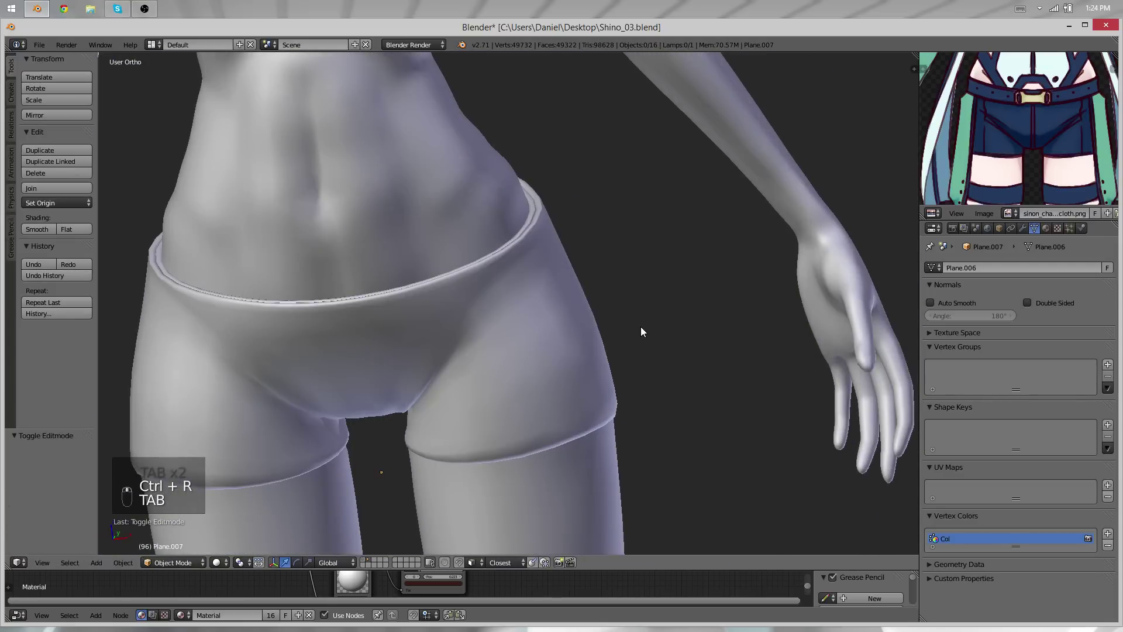
Select three vertices along the front leg crease, move them about 0.04 forward and down, and check the surface in Object Mode
{"action": "key", "text": "KP_1"}
{"action": "key", "text": "Tab"}
{"action": "scroll", "coordinate": [519, 343], "scroll_direction": "up", "scroll_amount": 3}
{"action": "middle_click_drag", "start_coordinate": [406, 384], "coordinate": [532, 306], "text": "shift"}
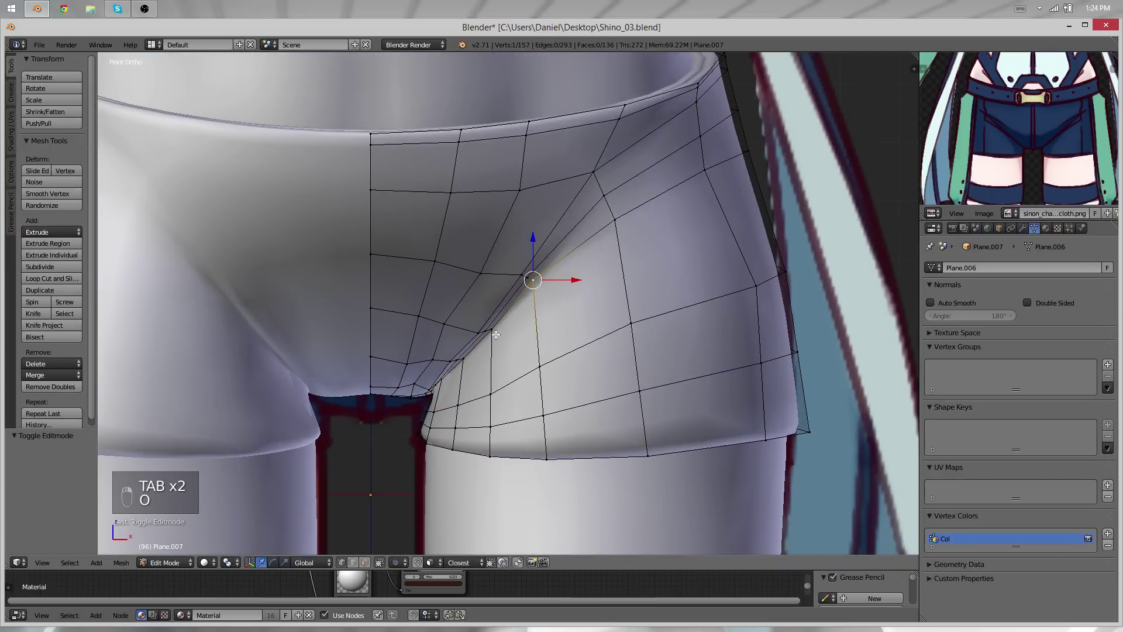
{"action": "scroll", "coordinate": [498, 359], "scroll_direction": "up", "scroll_amount": 3}
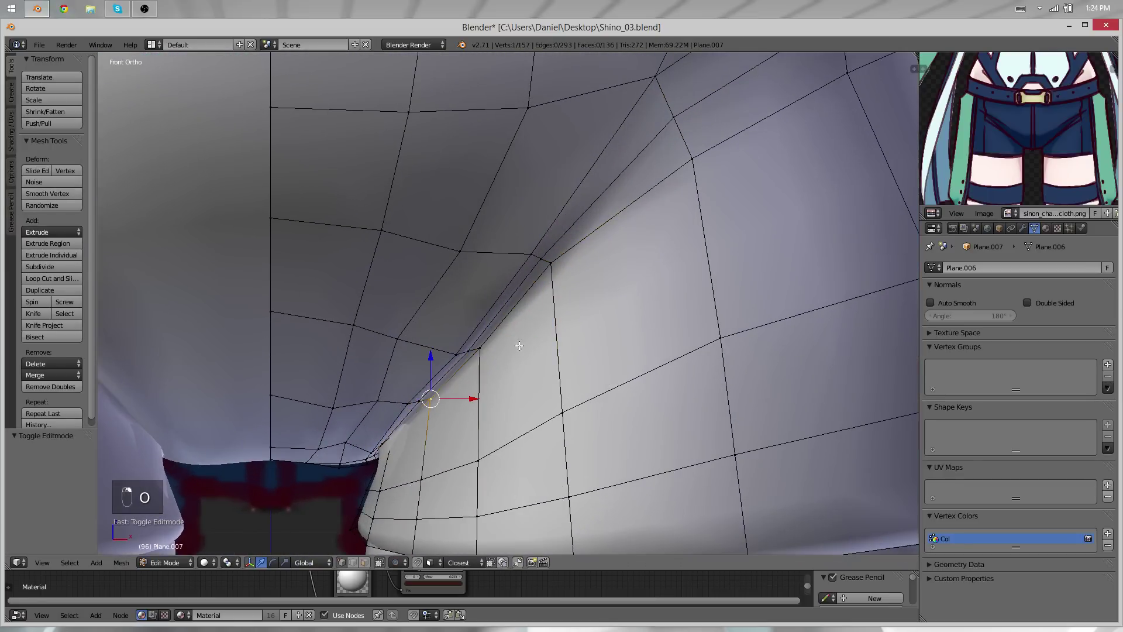
{"action": "right_click", "coordinate": [555, 264], "text": "shift"}
{"action": "middle_click_drag", "start_coordinate": [556, 266], "coordinate": [687, 333]}
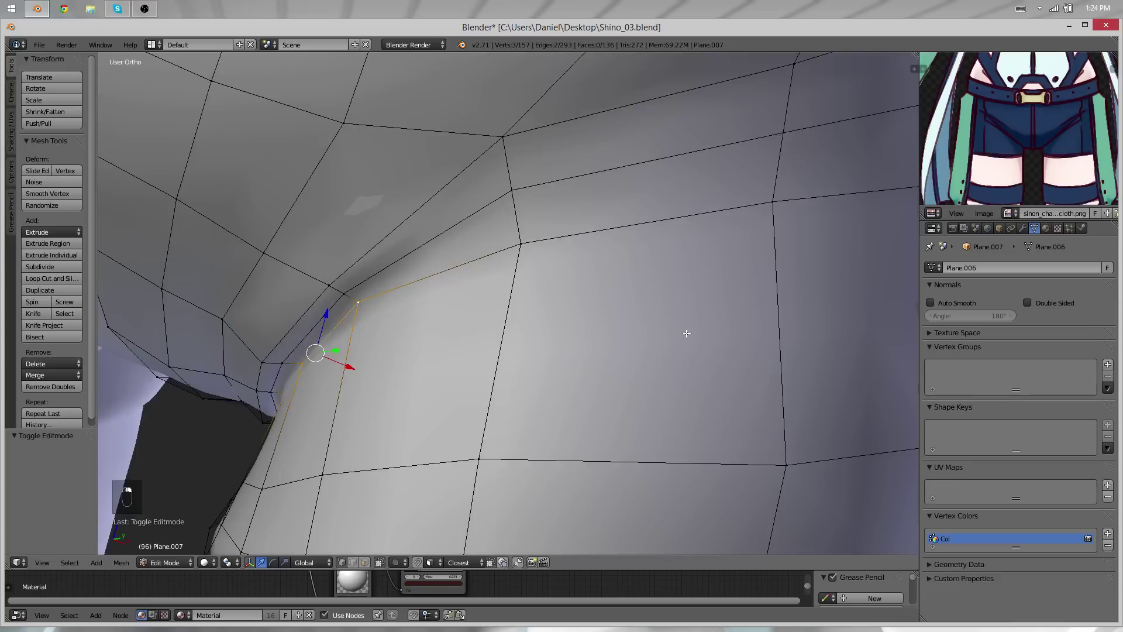
{"action": "scroll", "coordinate": [686, 333], "scroll_direction": "down", "scroll_amount": 4}
{"action": "key", "text": "g"}
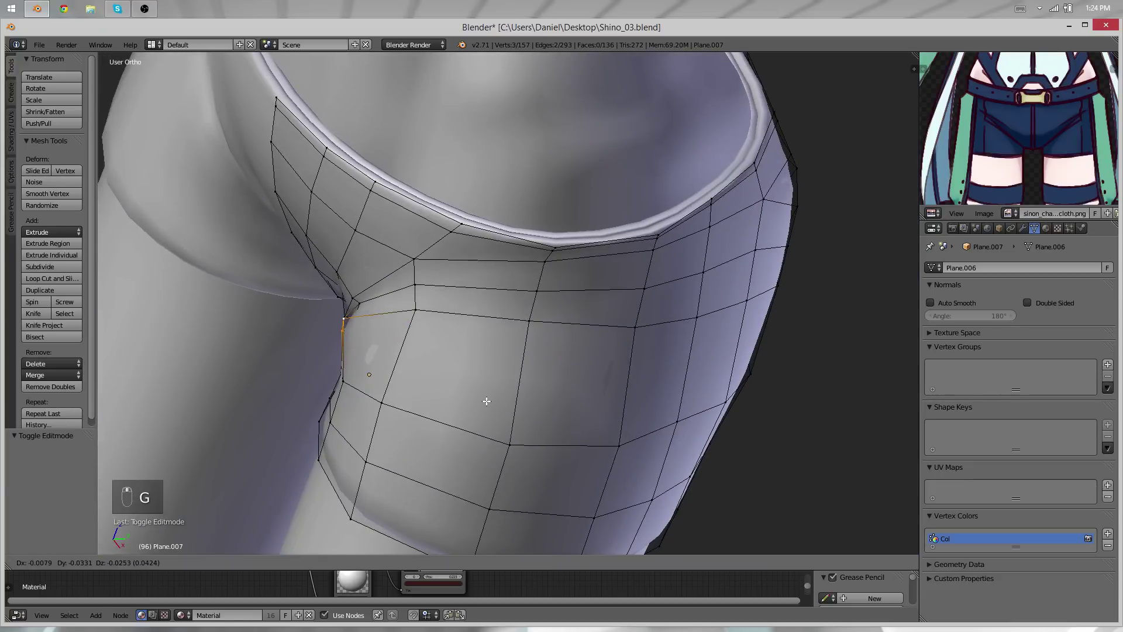
{"action": "left_click", "coordinate": [486, 401]}
{"action": "key", "text": "Tab"}
{"action": "scroll", "coordinate": [456, 405], "scroll_direction": "down", "scroll_amount": 3}
{"action": "middle_click_drag", "start_coordinate": [422, 409], "coordinate": [792, 212]}
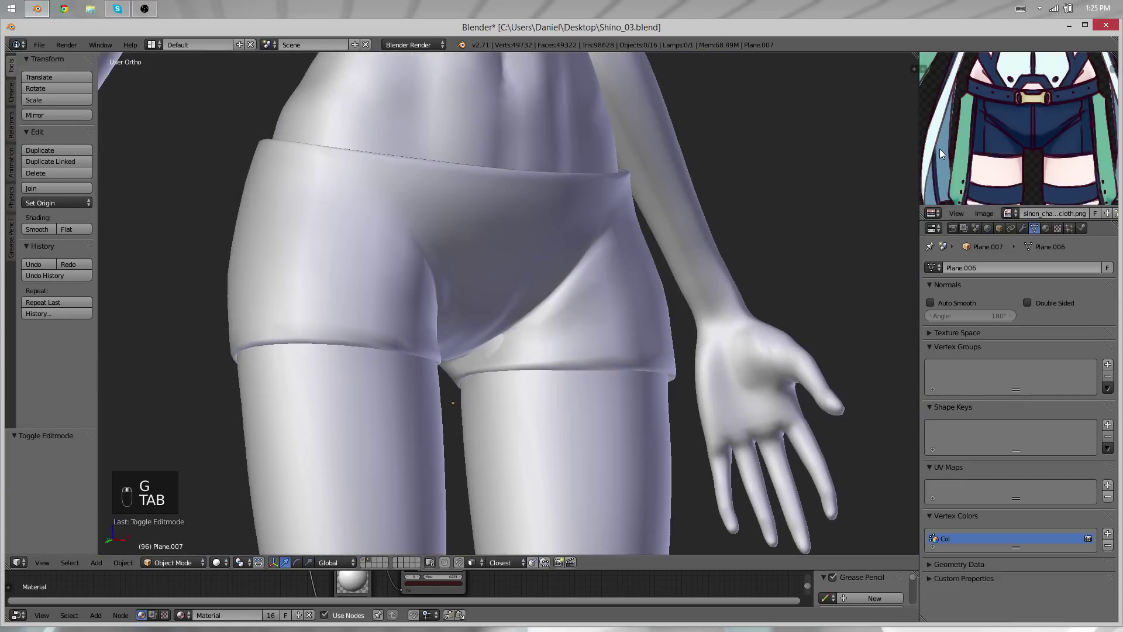
Move a single vertex in the leg crease by about X 0.012, Y 0.047, Z -0.027
{"action": "key", "text": "Tab"}
{"action": "scroll", "coordinate": [866, 211], "scroll_direction": "up", "scroll_amount": 5}
{"action": "middle_click_drag", "start_coordinate": [890, 222], "coordinate": [563, 283]}
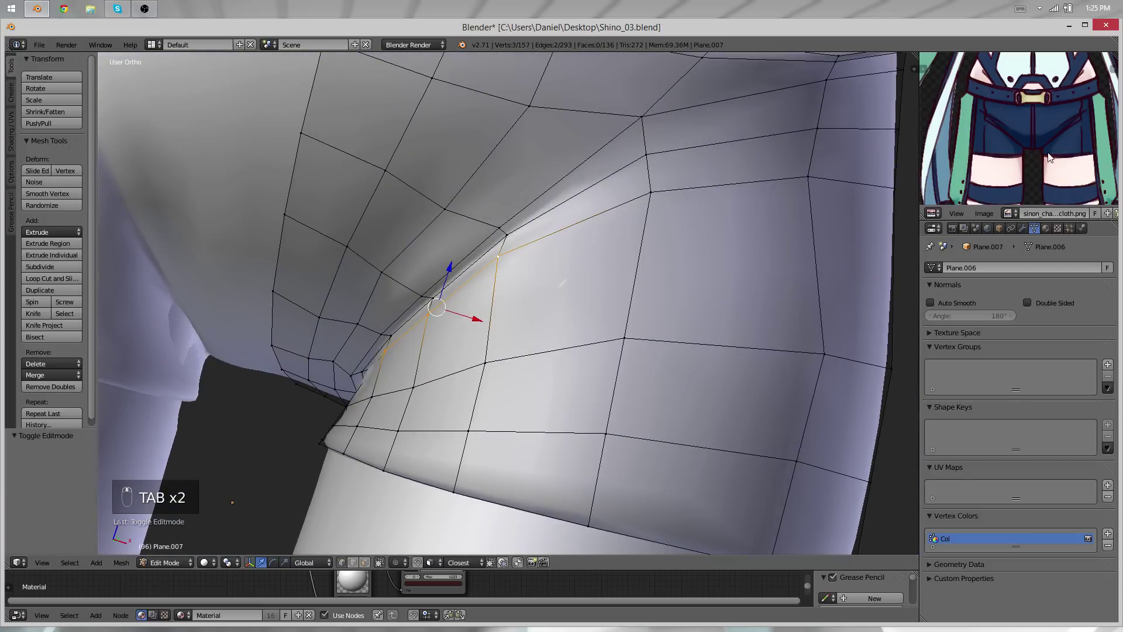
{"action": "middle_click_drag", "start_coordinate": [864, 209], "coordinate": [117, 165]}
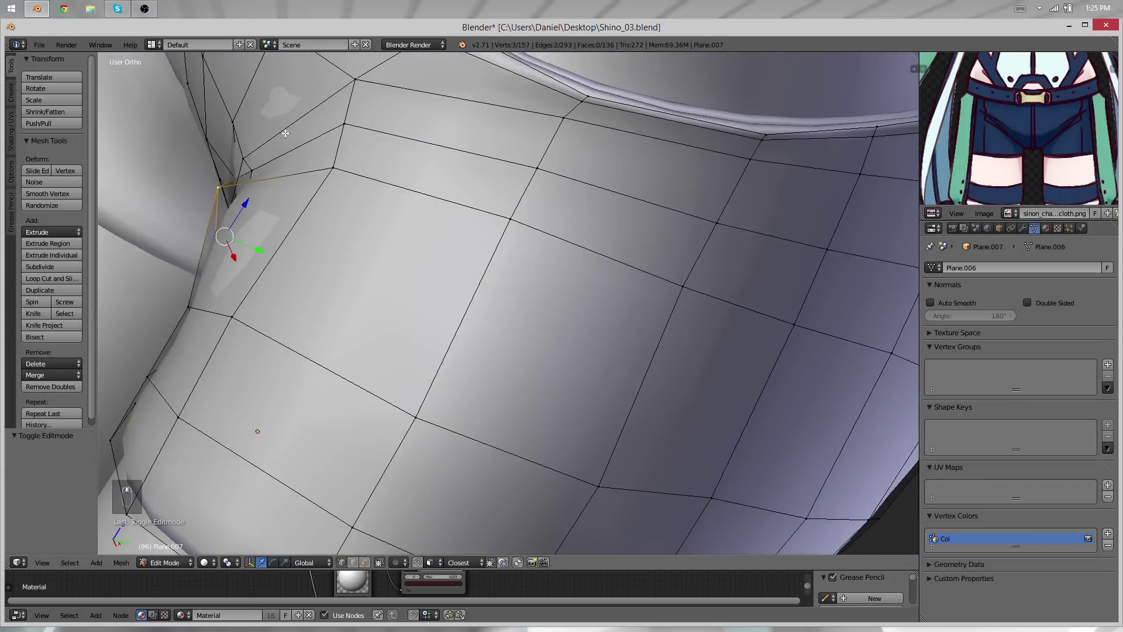
{"action": "middle_click_drag", "start_coordinate": [441, 165], "coordinate": [357, 175]}
{"action": "right_click", "coordinate": [410, 151]}
{"action": "key", "text": "t"}
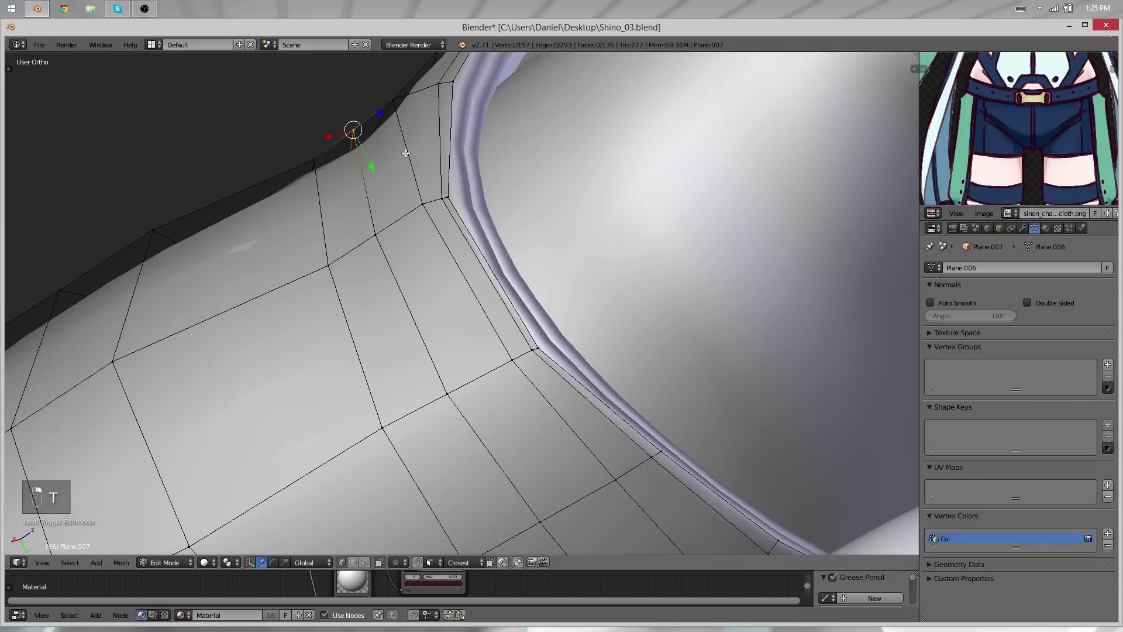
{"action": "key", "text": "t"}
{"action": "key", "text": "g"}
{"action": "left_click", "coordinate": [363, 170]}
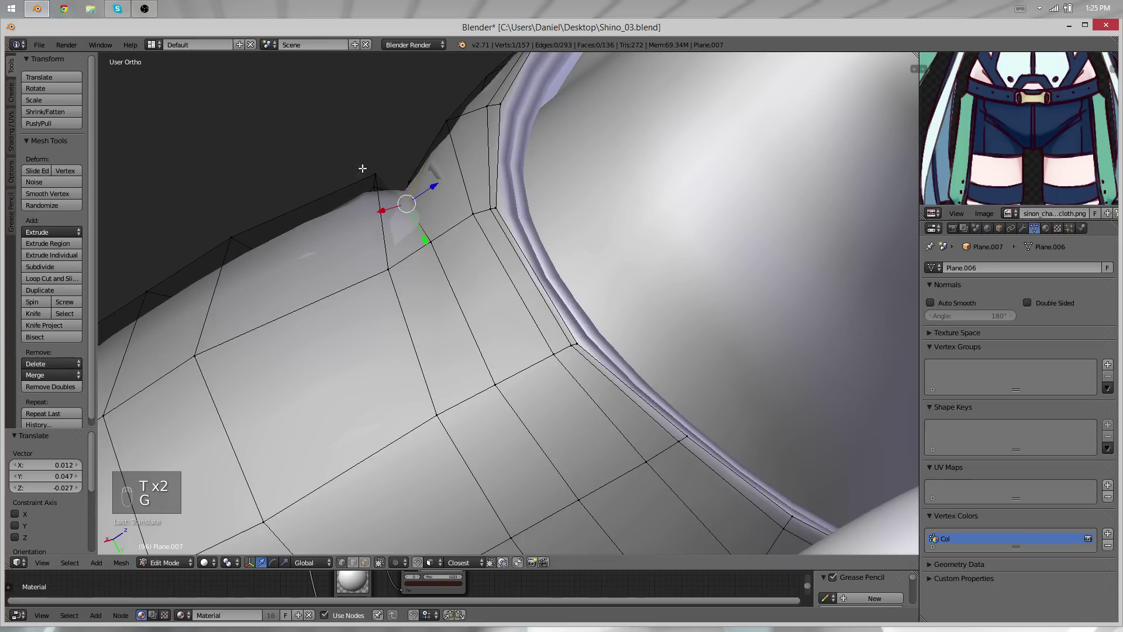
Reposition the neighbouring vertices along the front leg crease to even out the fold's profile
{"action": "key", "text": "g"}
{"action": "left_click", "coordinate": [362, 180]}
{"action": "right_click", "coordinate": [361, 177], "text": "shift"}
{"action": "key", "text": "shift+g"}
{"action": "key", "text": "g"}
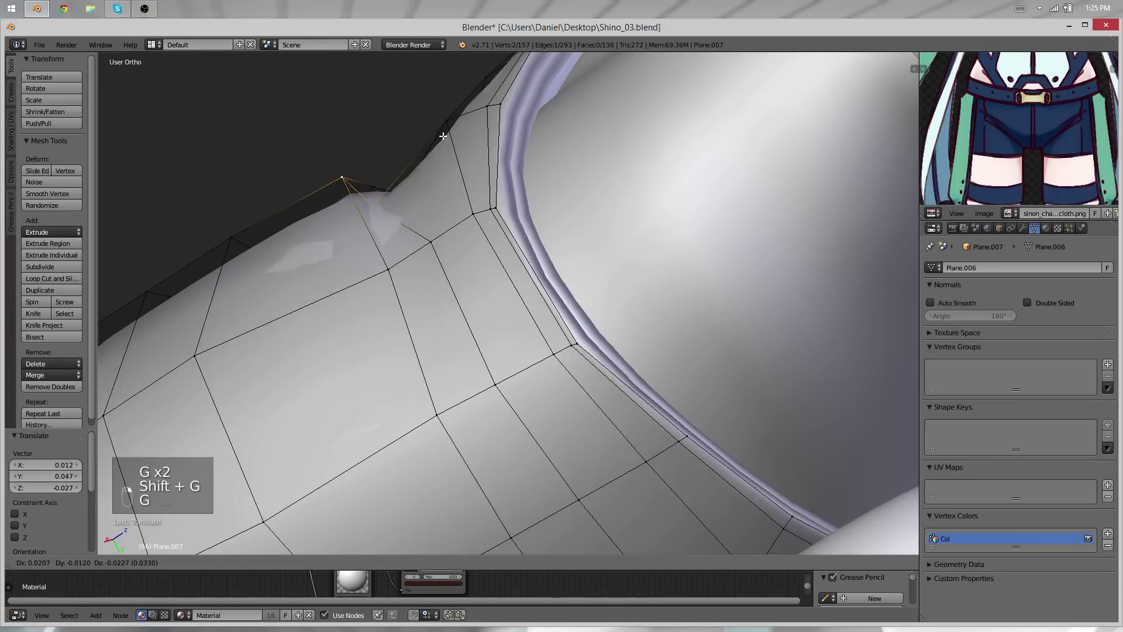
{"action": "left_click", "coordinate": [446, 135]}
{"action": "right_click", "coordinate": [445, 127]}
{"action": "key", "text": "g"}
{"action": "right_click", "coordinate": [380, 190]}
{"action": "key", "text": "g"}
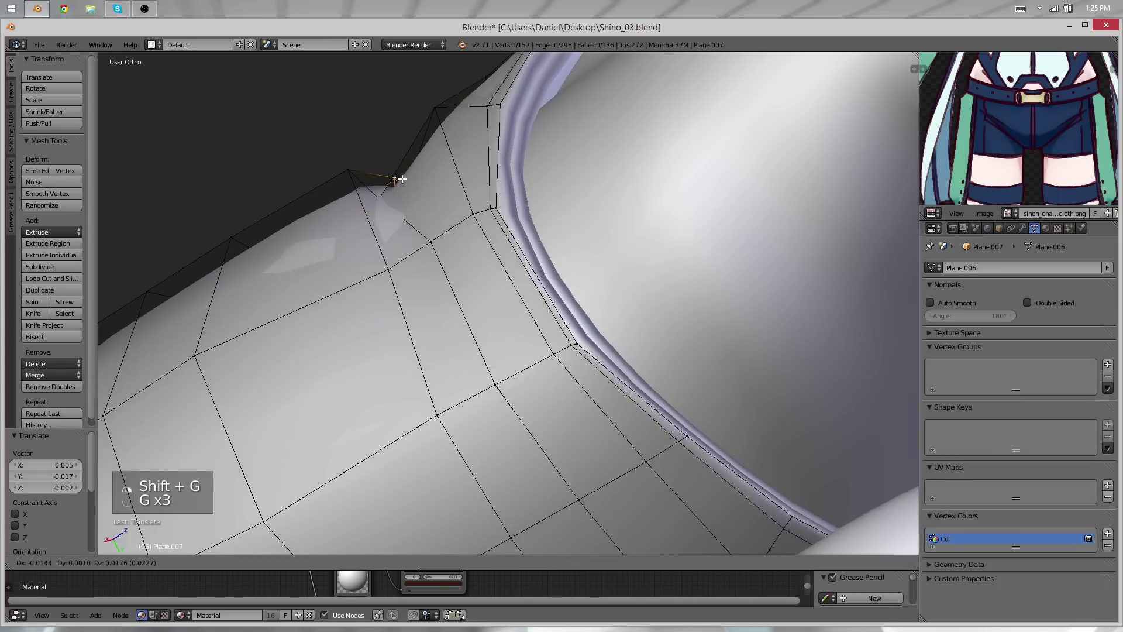
{"action": "left_click", "coordinate": [383, 183]}
Use wireframe display to reach and shift the hidden crease vertex, and check the fold in solid shading
{"action": "key", "text": "z"}
{"action": "right_click", "coordinate": [381, 197]}
{"action": "key", "text": "z"}
{"action": "key", "text": "g"}
{"action": "left_click", "coordinate": [391, 194]}
{"action": "key", "text": "z"}
{"action": "key", "text": "Tab"}
{"action": "scroll", "coordinate": [474, 258], "scroll_direction": "down", "scroll_amount": 6}
{"action": "middle_click_drag", "start_coordinate": [334, 198], "coordinate": [474, 258]}
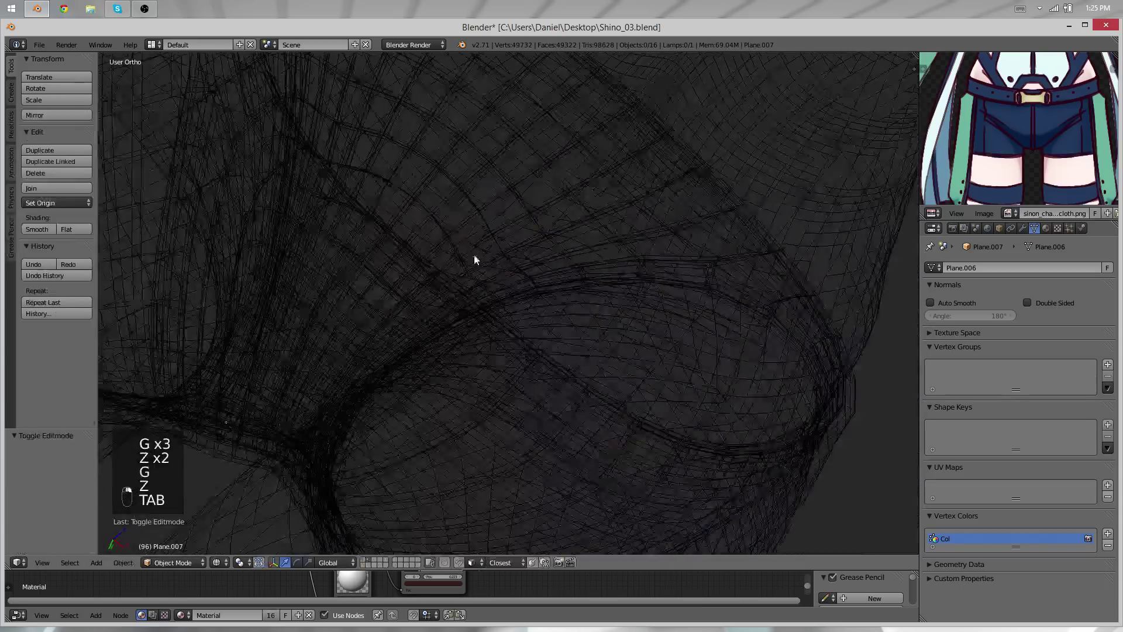
{"action": "key", "text": "z"}
{"action": "scroll", "coordinate": [331, 285], "scroll_direction": "down", "scroll_amount": 6}
{"action": "mouse_move", "coordinate": [331, 284]}
{"action": "middle_mouse_down"}
{"action": "mouse_move", "coordinate": [454, 439]}
{"action": "mouse_move", "coordinate": [572, 328]}
{"action": "mouse_move", "coordinate": [549, 259]}
{"action": "mouse_move", "coordinate": [455, 315]}
{"action": "middle_mouse_up"}
Nudge one more vertex of the shorts near the leg crease and check the smoothed shape in Object Mode
{"action": "scroll", "coordinate": [572, 329], "scroll_direction": "up", "scroll_amount": 7}
{"action": "key", "text": "Tab"}
{"action": "key", "text": "Tab"}
{"action": "key", "text": "Tab"}
{"action": "right_click", "coordinate": [562, 319]}
{"action": "key", "text": "g"}
{"action": "left_click", "coordinate": [572, 329]}
{"action": "key", "text": "Tab"}
{"action": "scroll", "coordinate": [574, 334], "scroll_direction": "down", "scroll_amount": 6}
{"action": "scroll", "coordinate": [455, 315], "scroll_direction": "up", "scroll_amount": 2}
{"action": "scroll", "coordinate": [455, 315], "scroll_direction": "up", "scroll_amount": 6}
Examine the crotch area and the back of the shorts in both Object Mode and Edit Mode
{"action": "key", "text": "Tab"}
{"action": "key", "text": "Tab"}
{"action": "middle_click_drag", "start_coordinate": [449, 446], "coordinate": [512, 334], "text": "shift"}
{"action": "key", "text": "Tab"}
{"action": "scroll", "coordinate": [443, 424], "scroll_direction": "down", "scroll_amount": 4}
{"action": "middle_click_drag", "start_coordinate": [443, 424], "coordinate": [514, 238]}
{"action": "key", "text": "Tab"}
{"action": "key", "text": "Tab"}
Slide the selected vertices of the horizontal edge row below the buttock, using an Edge Slide factor of about -0.343
{"action": "right_click", "coordinate": [490, 228], "text": "shift"}
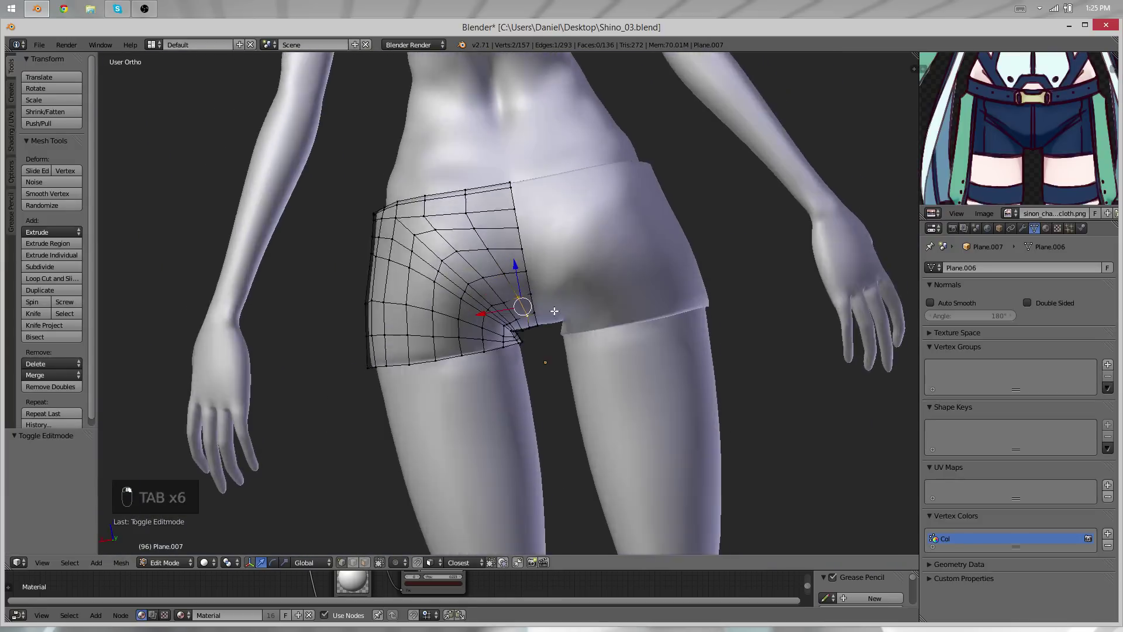
{"action": "key", "text": "Tab"}
{"action": "scroll", "coordinate": [498, 314], "scroll_direction": "up", "scroll_amount": 8}
{"action": "key", "text": "Tab"}
{"action": "middle_click_drag", "start_coordinate": [704, 278], "coordinate": [527, 251]}
{"action": "key", "text": "g"}
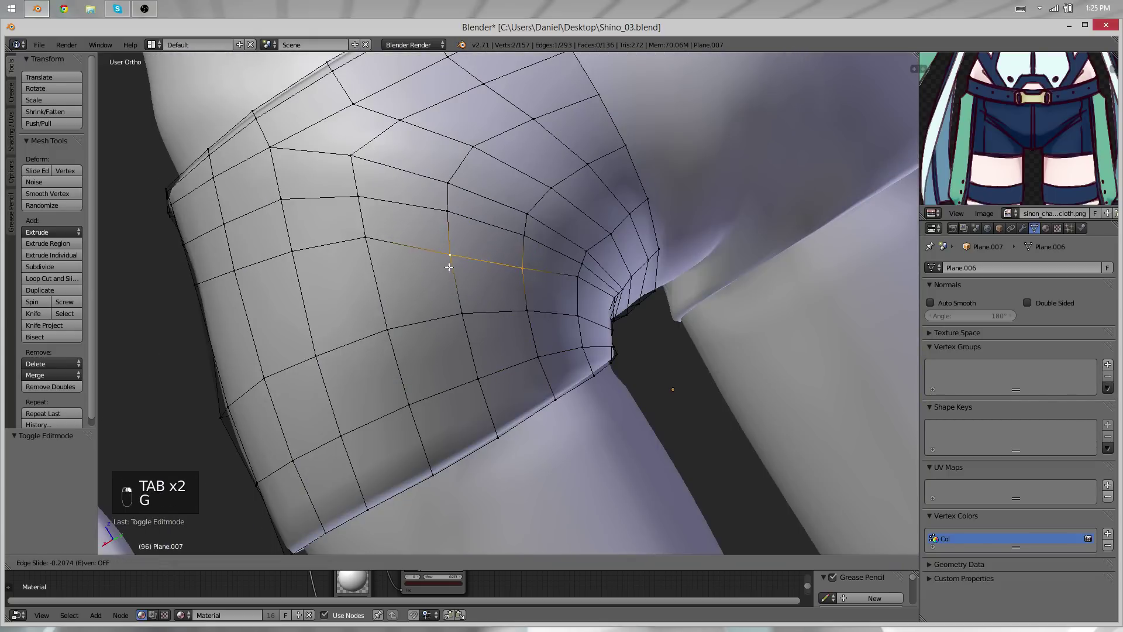
{"action": "middle_click_drag", "start_coordinate": [372, 230], "coordinate": [665, 236]}
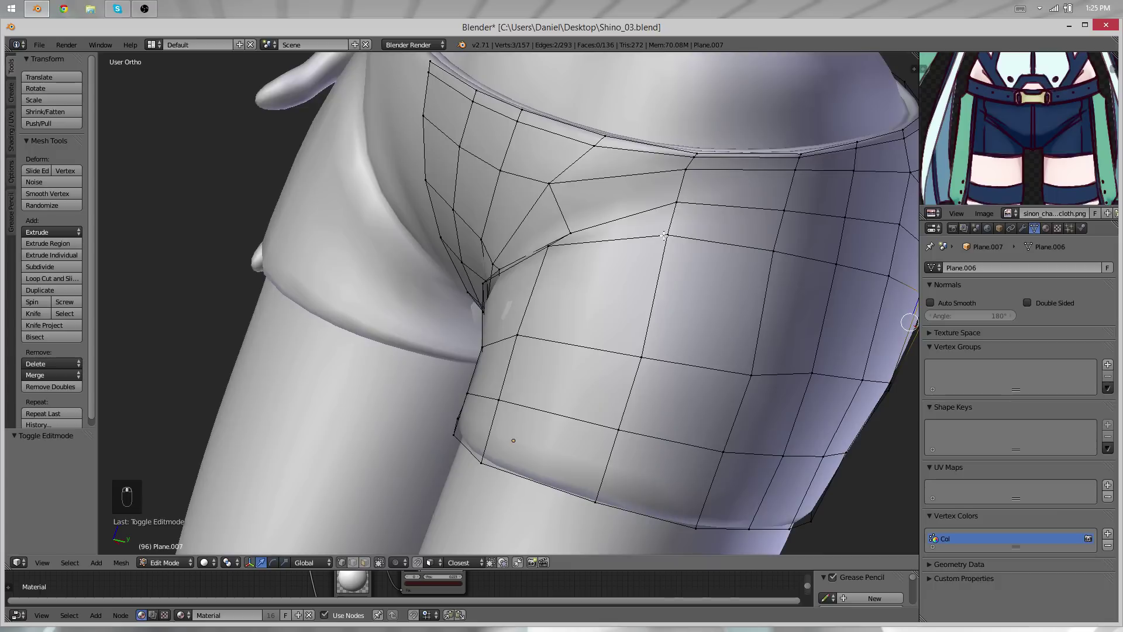
{"action": "key", "text": "g"}
{"action": "key", "text": "g"}
{"action": "left_click", "coordinate": [764, 289]}
Slide the two vertices on the rear side of the hip down along their edges by a factor of about -0.289
{"action": "middle_click_drag", "start_coordinate": [764, 289], "coordinate": [615, 246]}
{"action": "right_click", "coordinate": [617, 244]}
{"action": "right_click", "coordinate": [660, 253]}
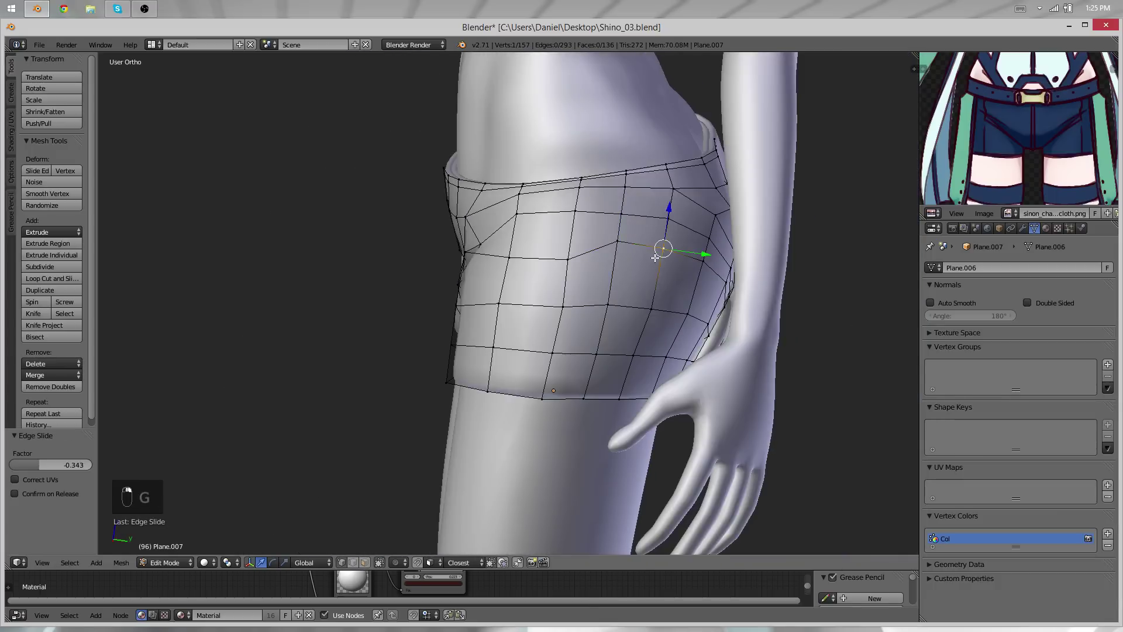
{"action": "key", "text": "g"}
{"action": "key", "text": "g"}
{"action": "right_click", "coordinate": [656, 271]}
{"action": "right_click", "coordinate": [620, 244], "text": "shift"}
{"action": "key", "text": "g"}
{"action": "key", "text": "g"}
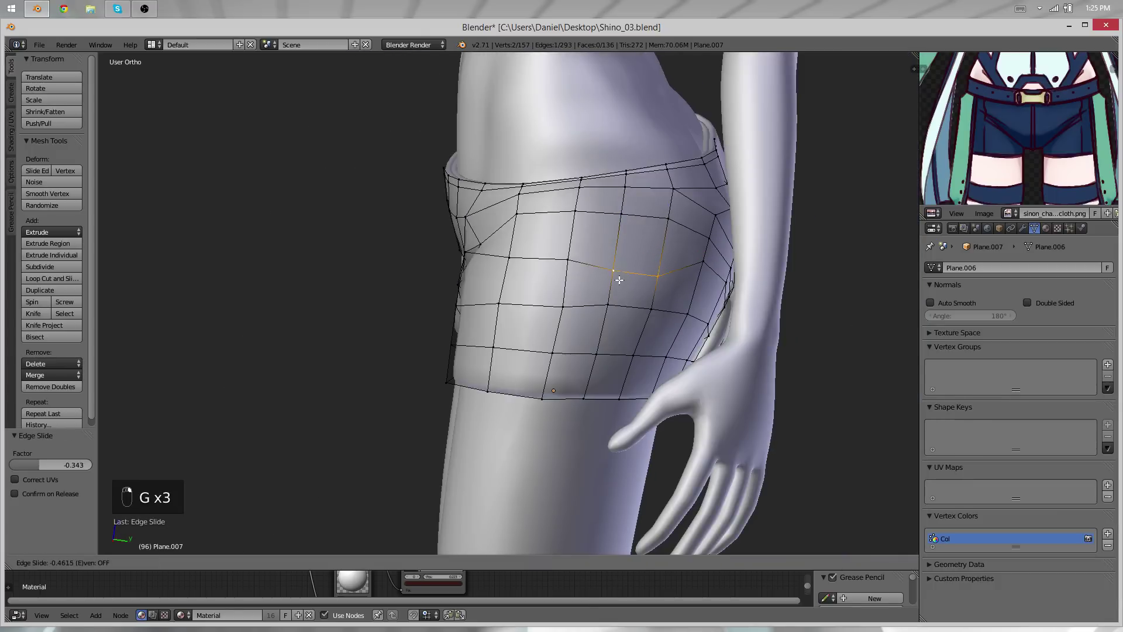
{"action": "left_click", "coordinate": [621, 271]}
Edge-slide the two adjacent vertices on the outer buttock downward by a factor of about -0.392
{"action": "middle_click_drag", "start_coordinate": [702, 295], "coordinate": [598, 308]}
{"action": "right_click", "coordinate": [425, 245]}
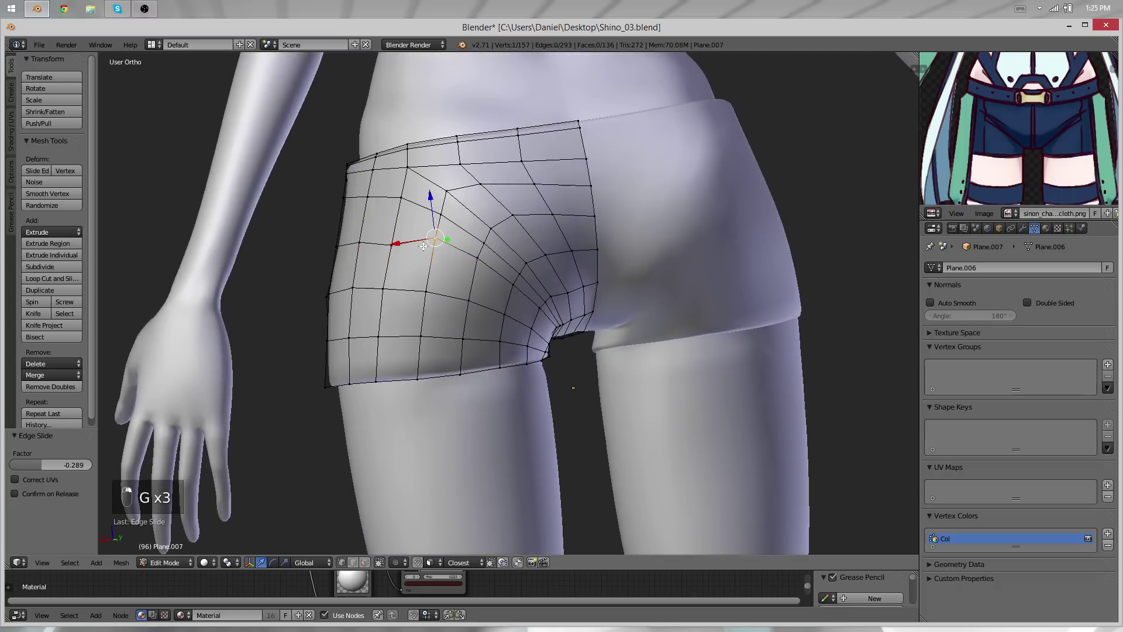
{"action": "right_click", "coordinate": [473, 259], "text": "shift"}
{"action": "key", "text": "g"}
{"action": "key", "text": "g"}
{"action": "left_click", "coordinate": [468, 282]}
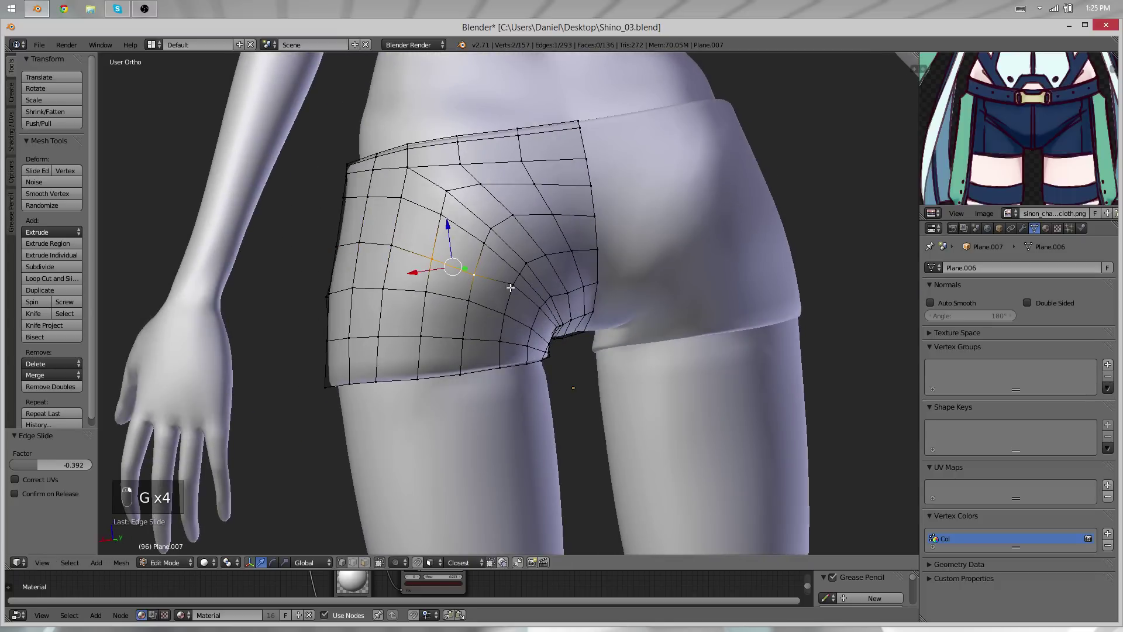
Edge-slide the next vertex pair of that row, nearer the crotch, by a factor of about -0.394
{"action": "key", "text": "shift+g"}
{"action": "left_click", "coordinate": [535, 318]}
{"action": "key", "text": "g"}
{"action": "key", "text": "g"}
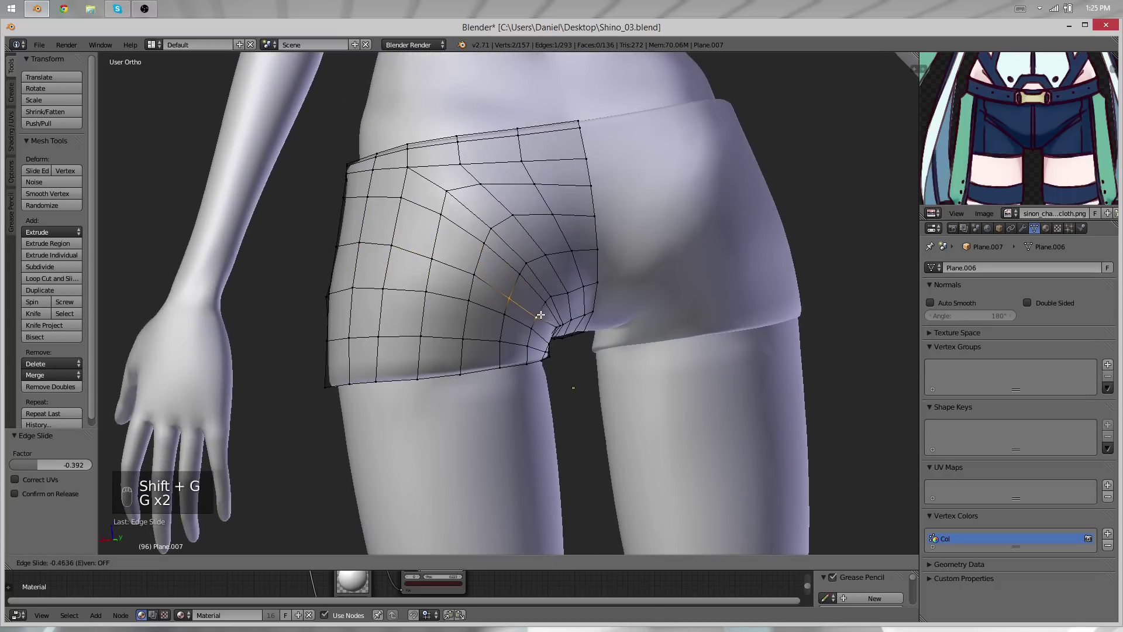
{"action": "left_click", "coordinate": [540, 316]}
{"action": "key", "text": "shift+g"}
{"action": "left_click", "coordinate": [440, 262]}
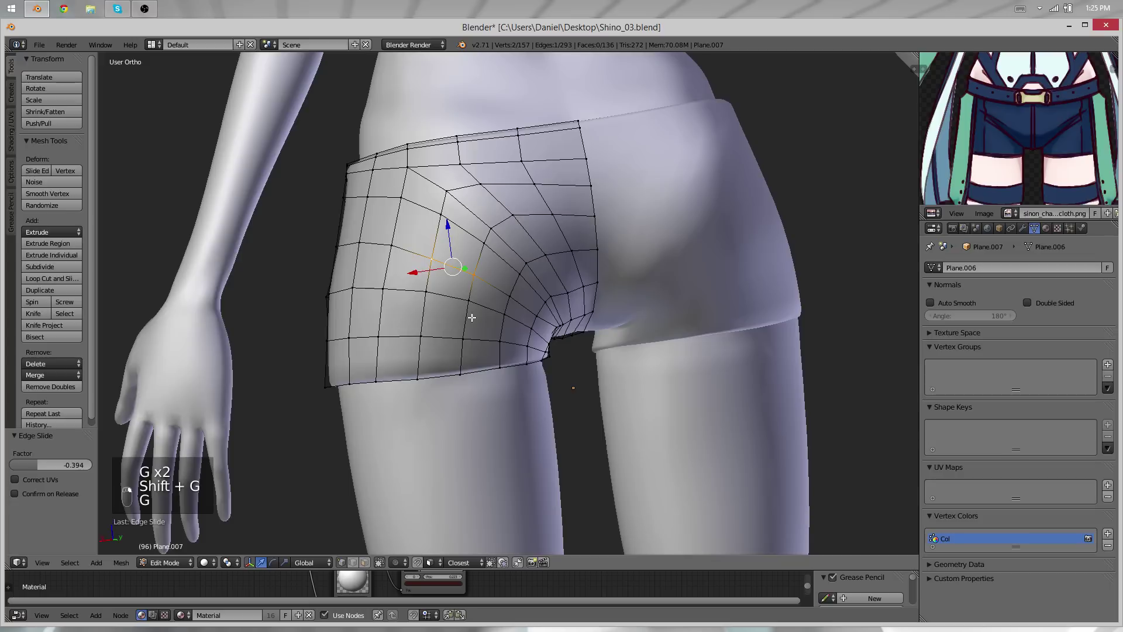
Slide the vertices in the row just above the rear hem closer to the hem
{"action": "key", "text": "g"}
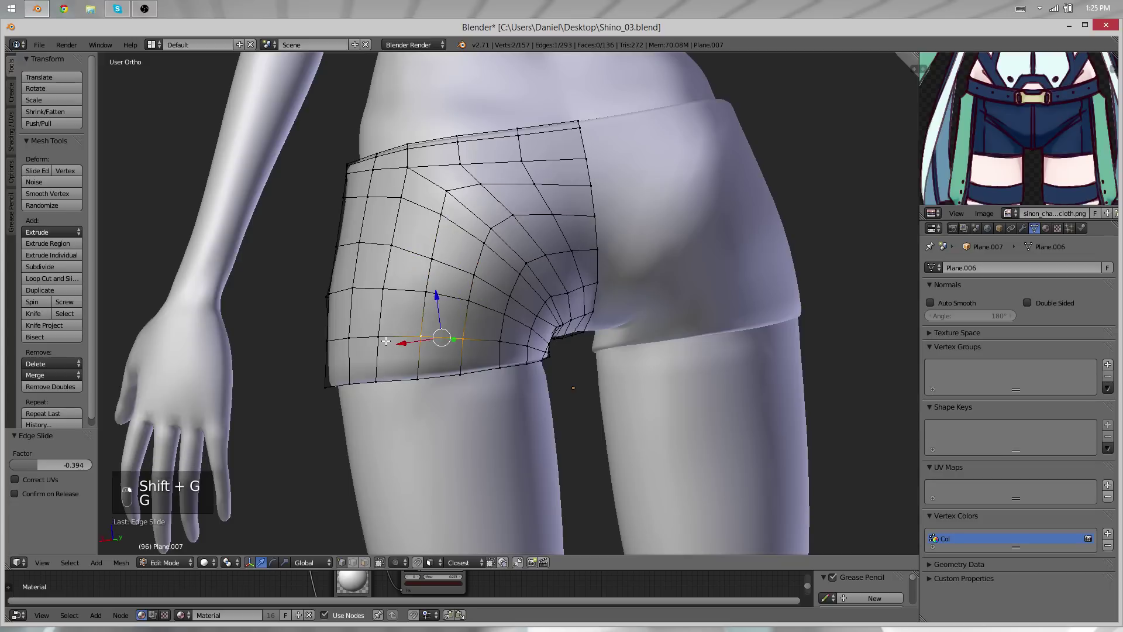
{"action": "key", "text": "g"}
{"action": "left_click", "coordinate": [492, 351]}
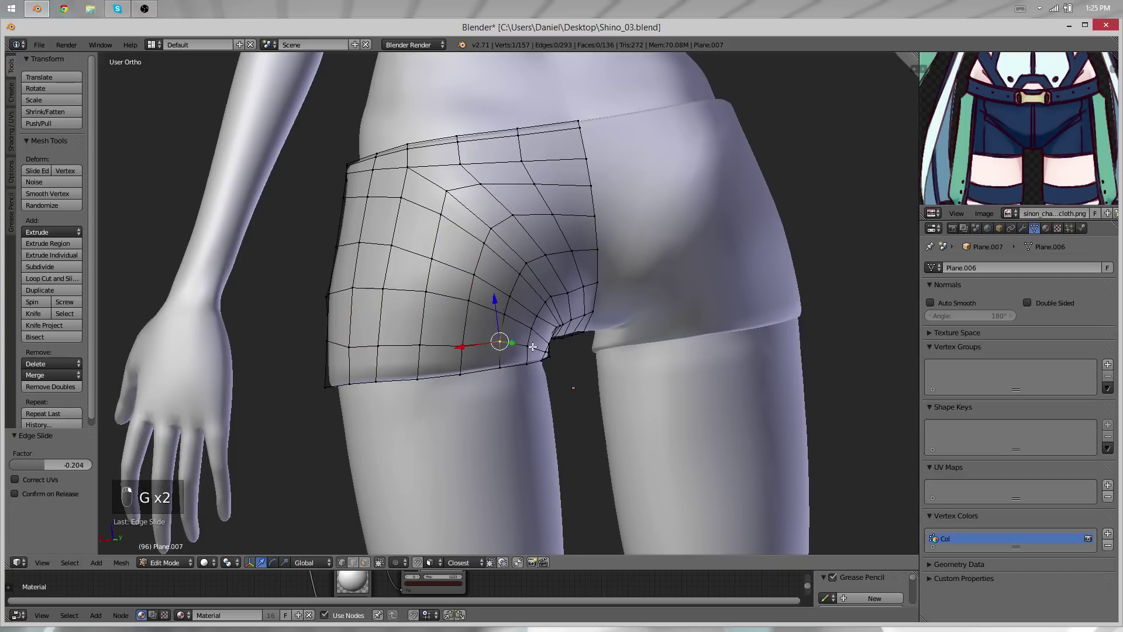
{"action": "key", "text": "g"}
{"action": "key", "text": "g"}
{"action": "left_click", "coordinate": [503, 346]}
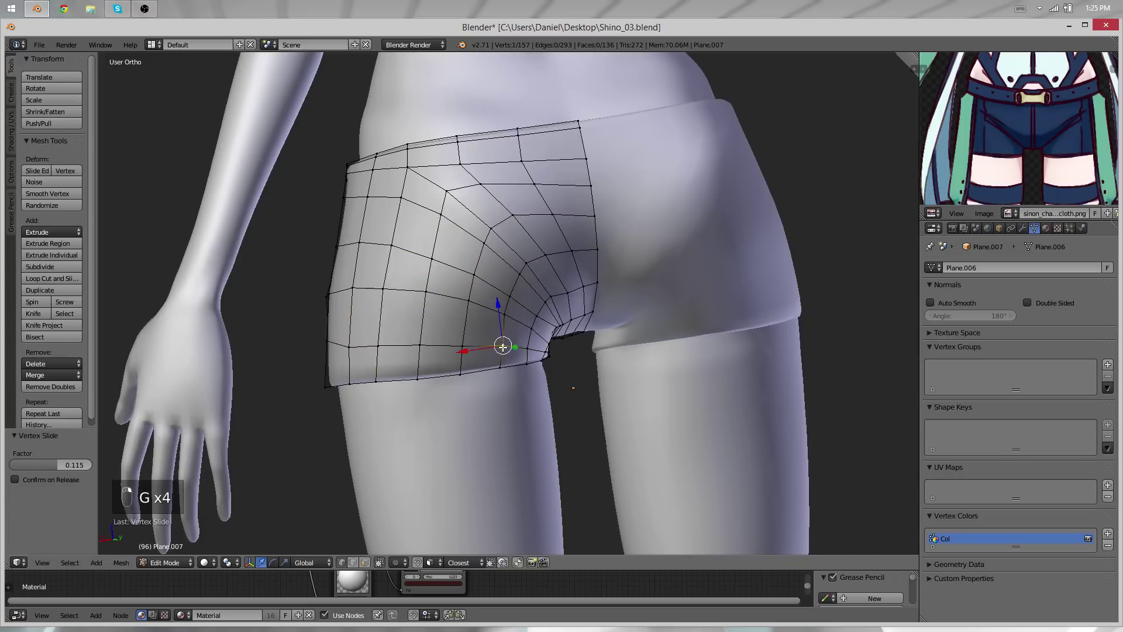
{"action": "key", "text": "g"}
{"action": "left_click", "coordinate": [388, 353]}
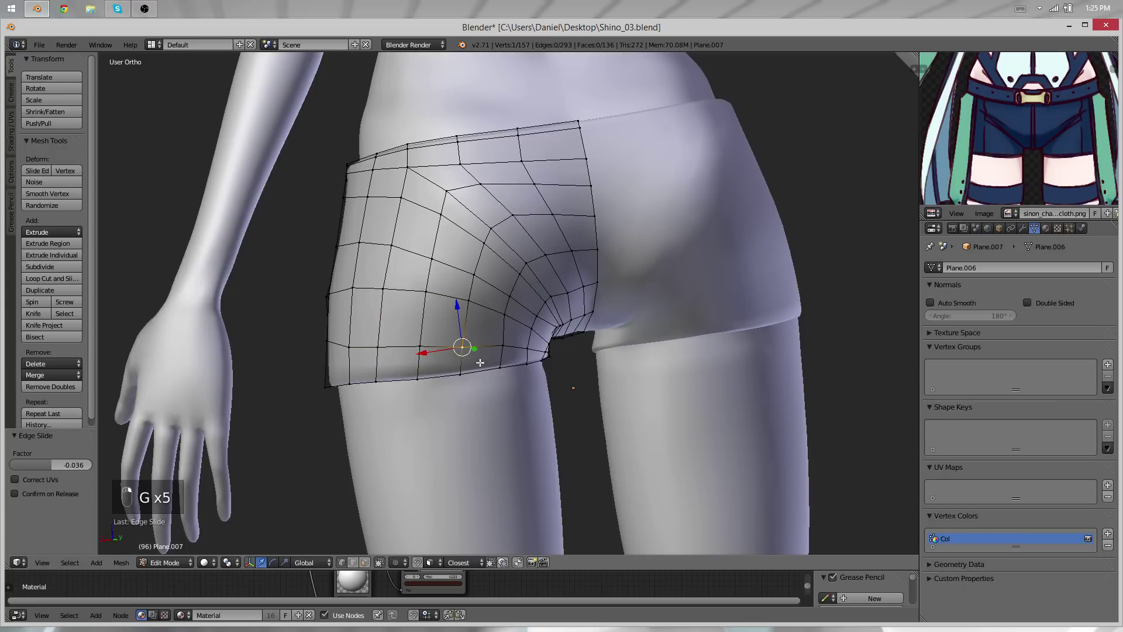
Move the inner vertex above the rear hem about 0.01 and edge-slide the pair beside it by about -0.064
{"action": "middle_click_drag", "start_coordinate": [480, 363], "coordinate": [439, 358]}
{"action": "key", "text": "g"}
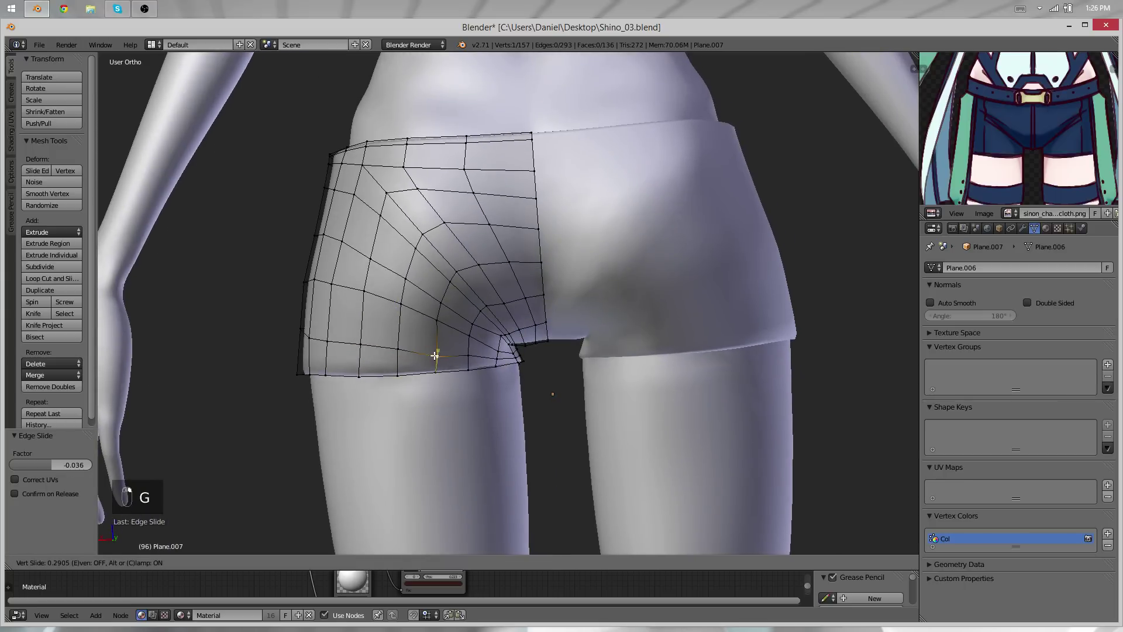
{"action": "key", "text": "g"}
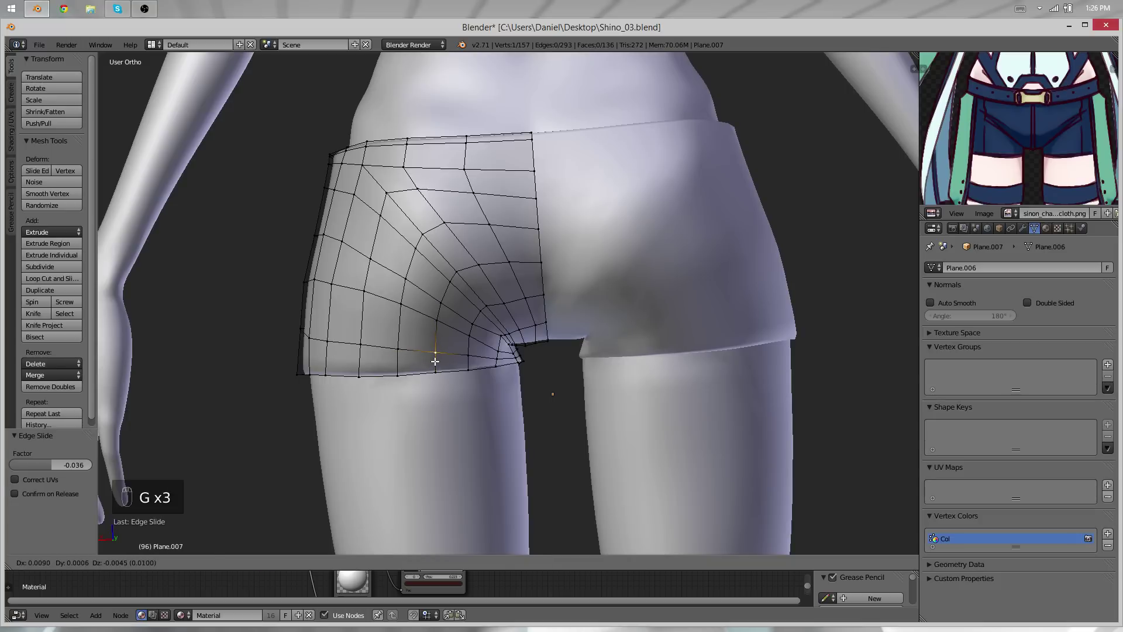
{"action": "left_click", "coordinate": [435, 361]}
{"action": "right_click", "coordinate": [359, 345], "text": "shift"}
{"action": "key", "text": "g"}
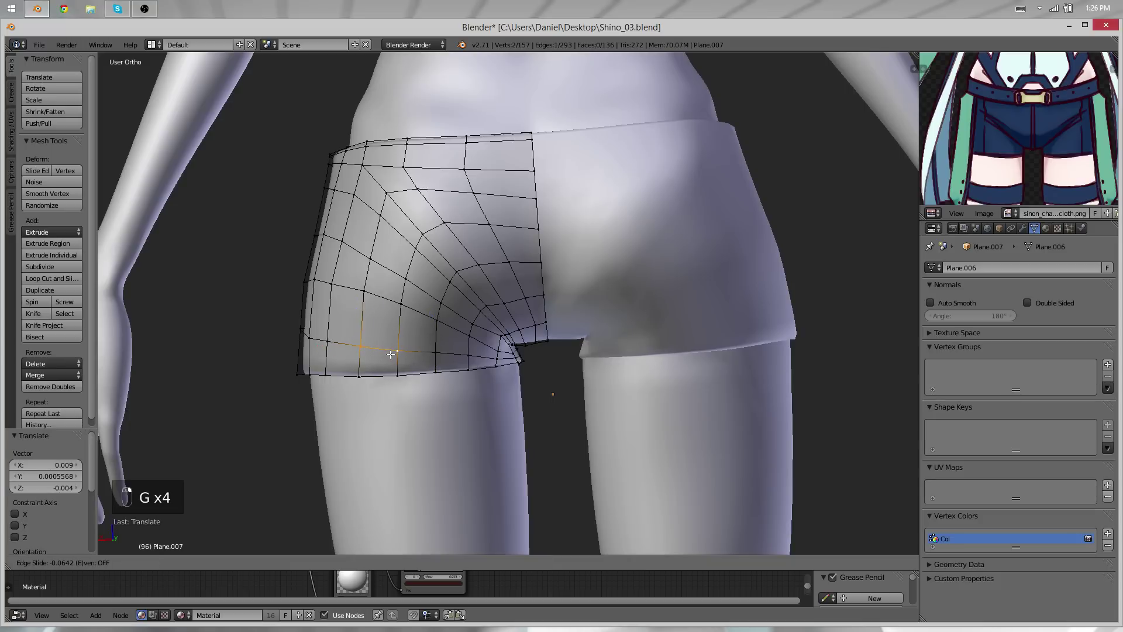
{"action": "left_click", "coordinate": [391, 354]}
In the next row up on the back of the thigh, slide two vertices by about 0.458 and the adjacent one by 0.342
{"action": "right_click", "coordinate": [392, 305], "text": "shift"}
{"action": "key", "text": "g"}
{"action": "key", "text": "g"}
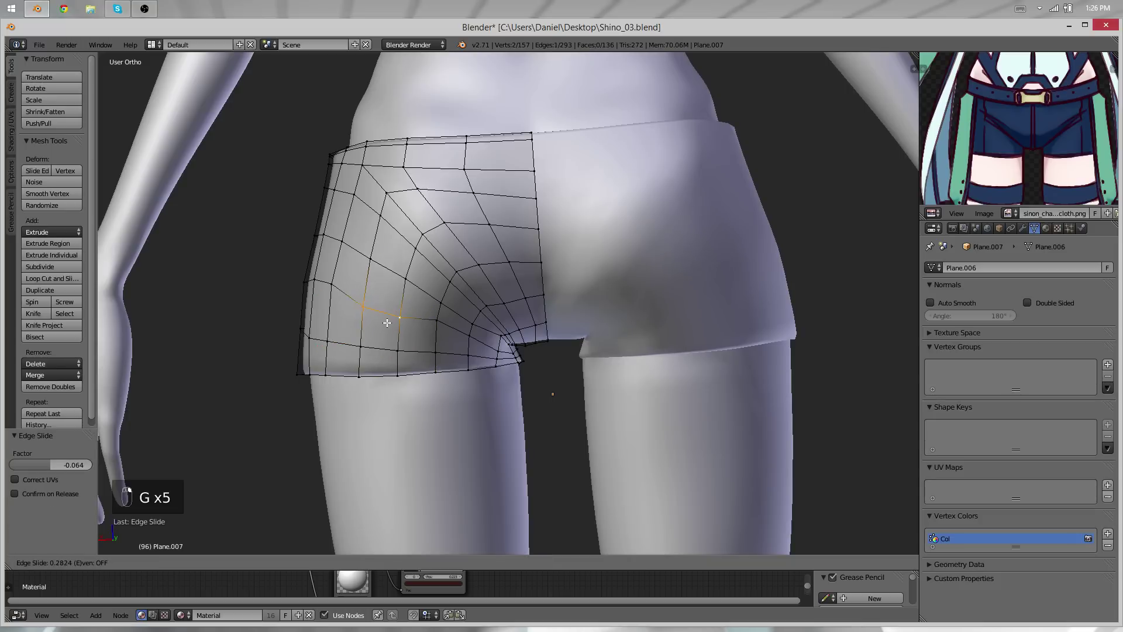
{"action": "left_click", "coordinate": [408, 323]}
{"action": "key", "text": "g"}
{"action": "key", "text": "g"}
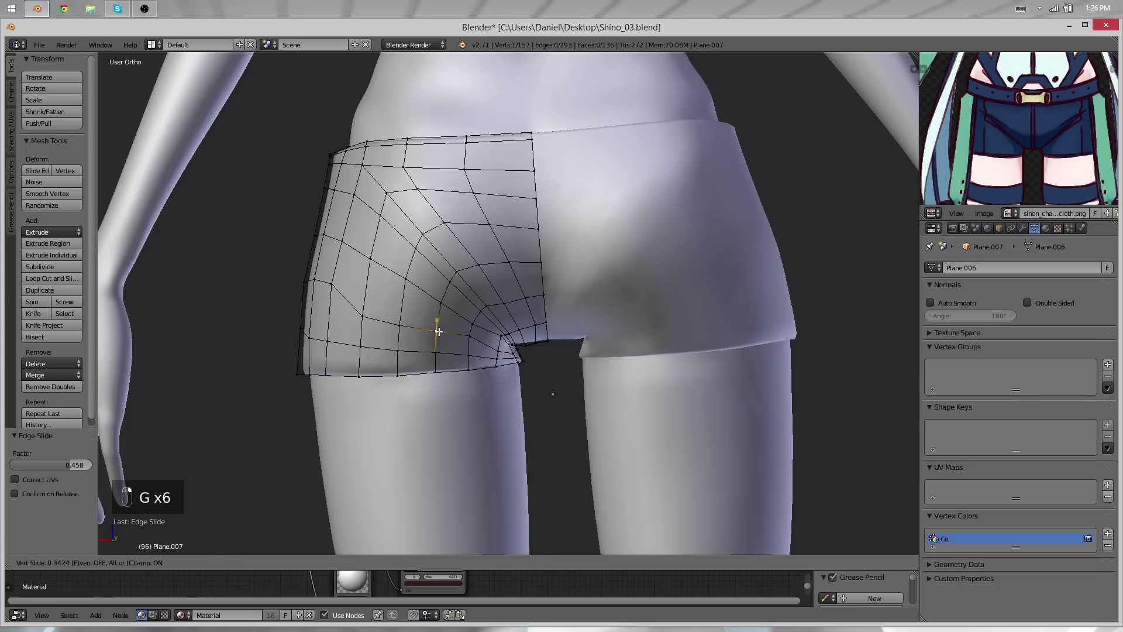
{"action": "left_click", "coordinate": [439, 332]}
Adjust the vertex pair at the outer rear of the thigh and rotate it by about 9.3° to follow the row
{"action": "middle_click_drag", "start_coordinate": [439, 331], "coordinate": [433, 296]}
{"action": "key", "text": "g"}
{"action": "key", "text": "g"}
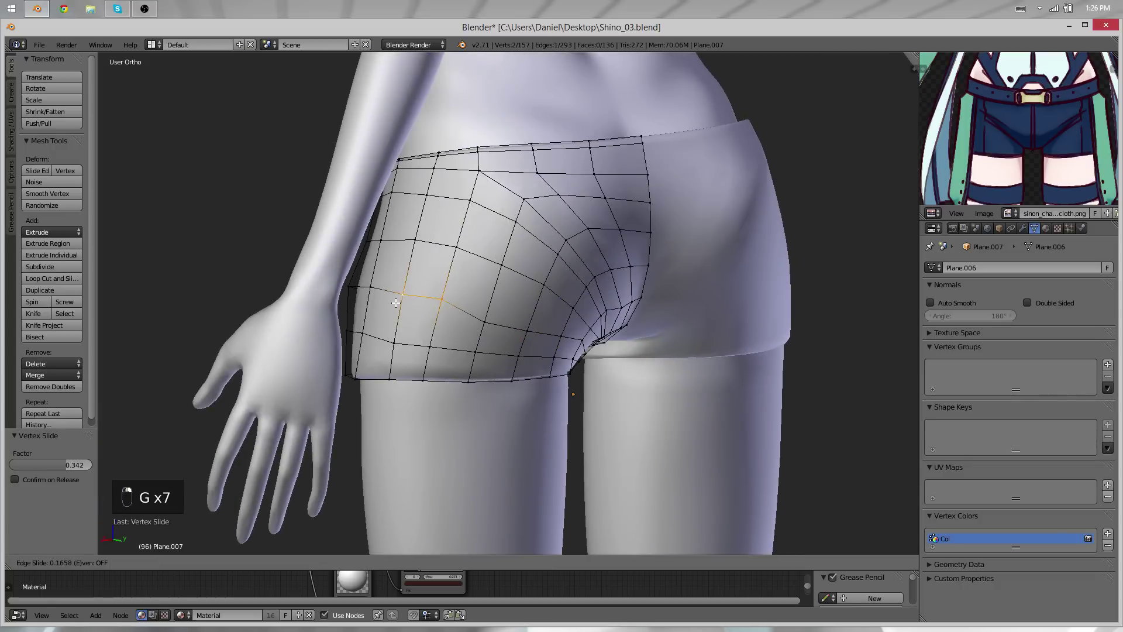
{"action": "key", "text": "r"}
{"action": "left_click", "coordinate": [497, 320]}
{"action": "middle_click_drag", "start_coordinate": [542, 321], "coordinate": [670, 315]}
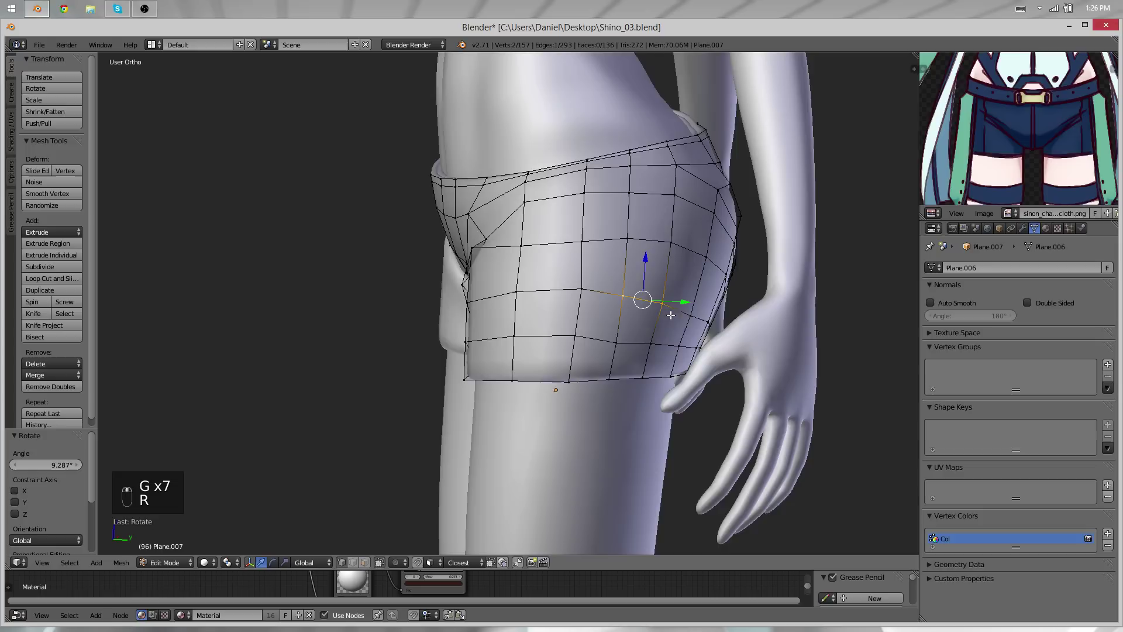
Slide two vertices above the side hem toward the hem by factors of about 0.130 and 0.146
{"action": "right_click", "coordinate": [580, 340]}
{"action": "key", "text": "g"}
{"action": "key", "text": "g"}
{"action": "left_click", "coordinate": [578, 346]}
{"action": "right_click", "coordinate": [514, 337]}
{"action": "key", "text": "g"}
{"action": "key", "text": "g"}
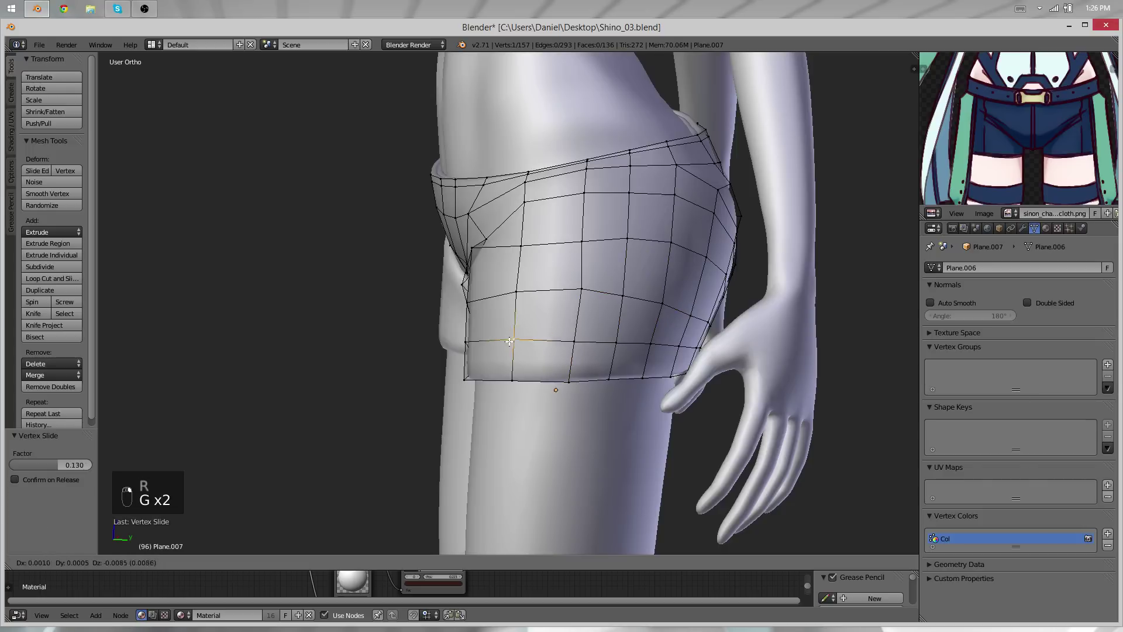
{"action": "left_click", "coordinate": [513, 343]}
Slide the vertex on the side of the thigh, one row higher, by about 0.035 and check the back
{"action": "key", "text": "g"}
{"action": "key", "text": "g"}
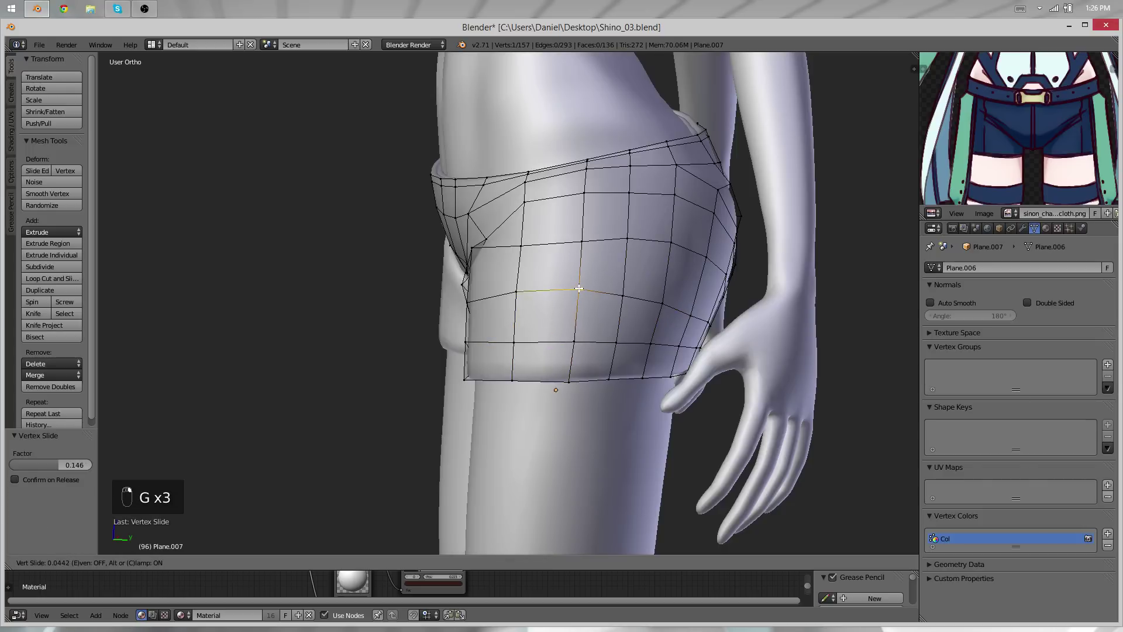
{"action": "left_click", "coordinate": [579, 289]}
{"action": "middle_click_drag", "start_coordinate": [646, 318], "coordinate": [514, 293]}
{"action": "scroll", "coordinate": [500, 267], "scroll_direction": "up", "scroll_amount": 3}
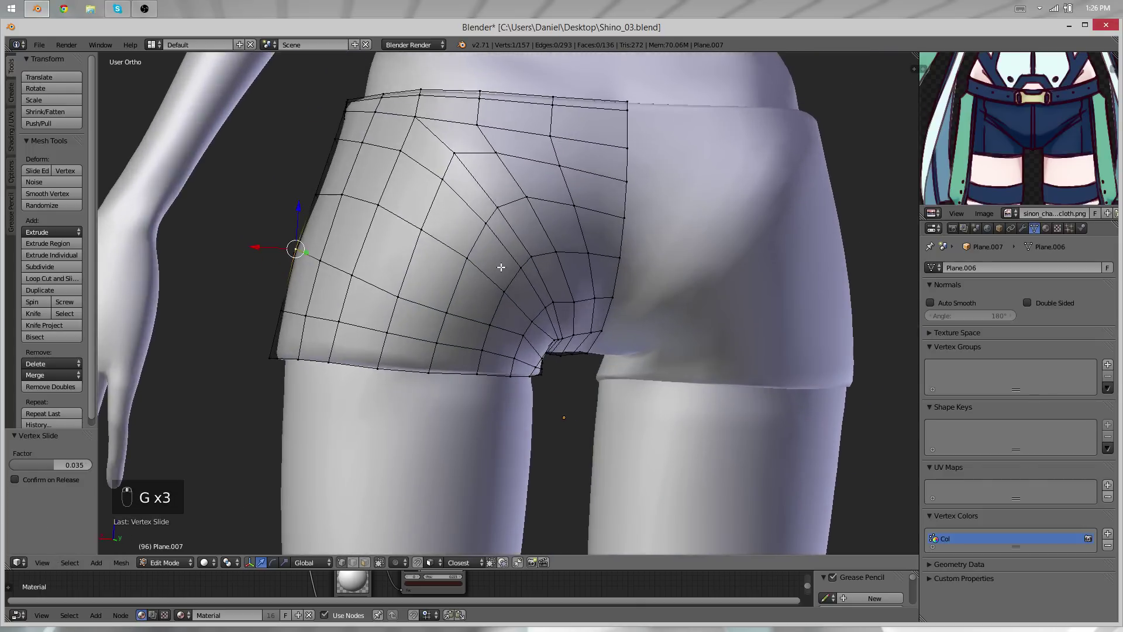
Slide three neighbouring row vertices on the back of the thigh by about -0.128 and slide the adjacent outer vertex along its edge
{"action": "scroll", "coordinate": [500, 268], "scroll_direction": "up", "scroll_amount": 2}
{"action": "right_click", "coordinate": [450, 238]}
{"action": "right_click", "coordinate": [383, 199], "text": "shift"}
{"action": "right_click", "coordinate": [321, 166], "text": "shift"}
{"action": "key", "text": "g"}
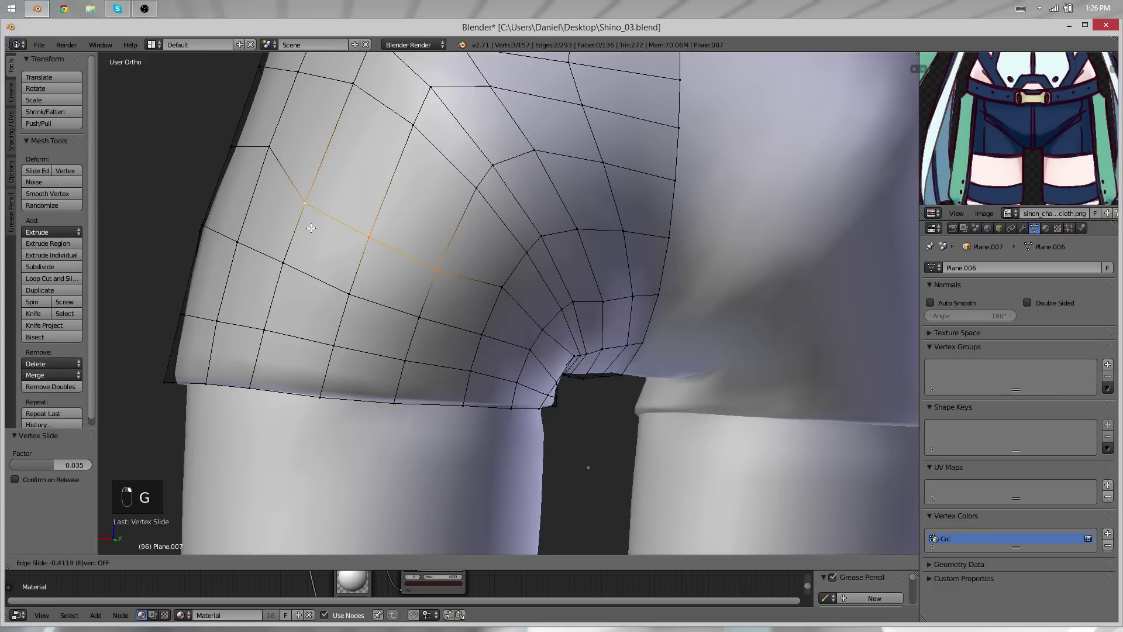
{"action": "left_click", "coordinate": [332, 209]}
{"action": "right_click", "coordinate": [269, 148]}
{"action": "key", "text": "g"}
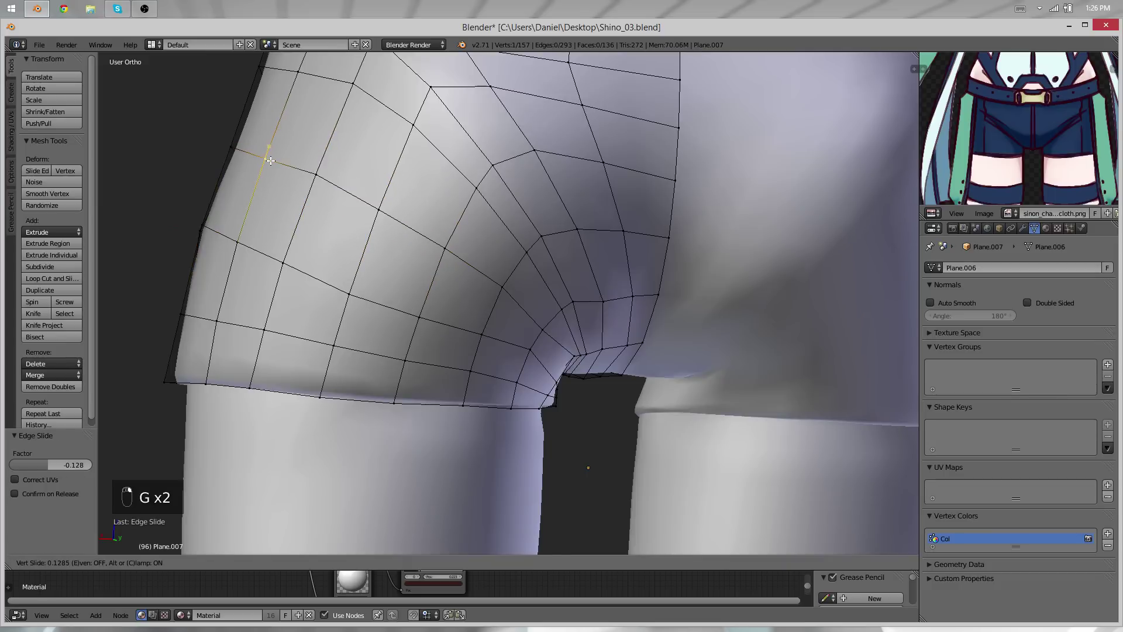
{"action": "left_click", "coordinate": [270, 160]}
Slide the vertex above the inner leg hem by about 0.368
{"action": "key", "text": "g"}
{"action": "key", "text": "g"}
{"action": "left_click", "coordinate": [529, 356]}
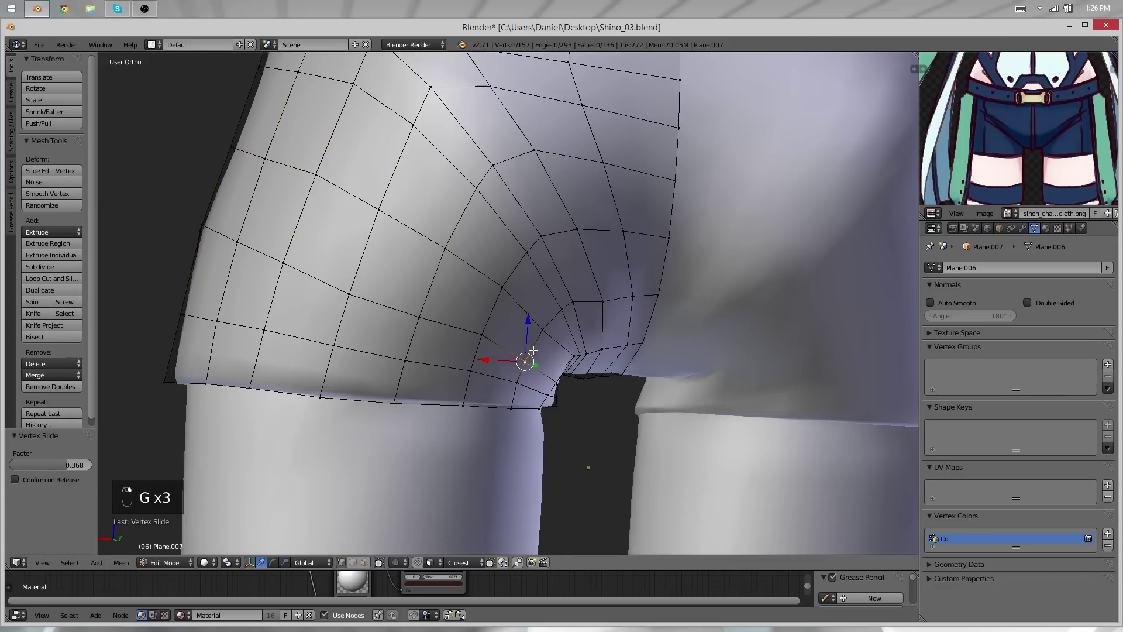
Add an edge loop around the leg of the shorts, in the band of faces above the lowest rows, and check it
{"action": "scroll", "coordinate": [484, 303], "scroll_direction": "up", "scroll_amount": 2}
{"action": "middle_click_drag", "start_coordinate": [530, 352], "coordinate": [802, 339]}
{"action": "scroll", "coordinate": [484, 304], "scroll_direction": "down", "scroll_amount": 6}
{"action": "key", "text": "ctrl+r"}
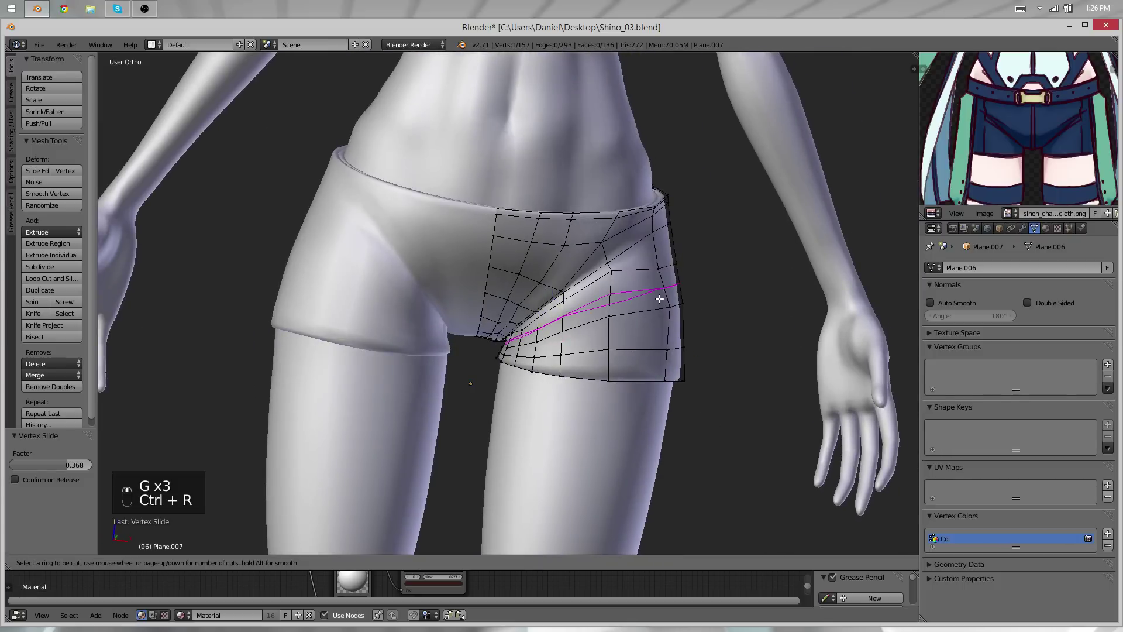
{"action": "left_click", "coordinate": [660, 301]}
{"action": "left_click", "coordinate": [712, 310]}
{"action": "key", "text": "Tab"}
{"action": "middle_click_drag", "start_coordinate": [667, 310], "coordinate": [462, 223]}
Move two neighbouring vertices above the hem on the back of the thigh and check the shape
{"action": "key", "text": "Tab"}
{"action": "scroll", "coordinate": [462, 223], "scroll_direction": "up", "scroll_amount": 4}
{"action": "middle_click_drag", "start_coordinate": [246, 134], "coordinate": [432, 300], "text": "shift"}
{"action": "right_click", "coordinate": [430, 285]}
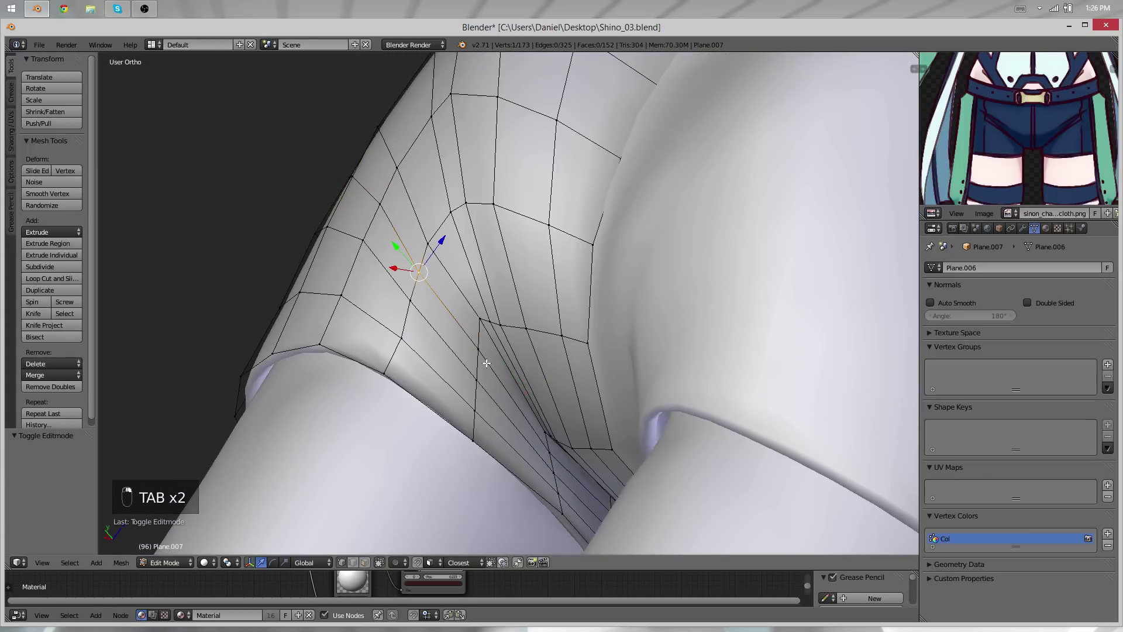
{"action": "right_click", "coordinate": [487, 364], "text": "shift"}
{"action": "middle_click_drag", "start_coordinate": [486, 364], "coordinate": [422, 313]}
{"action": "key", "text": "g"}
{"action": "left_click", "coordinate": [419, 354]}
{"action": "key", "text": "Tab"}
{"action": "middle_click_drag", "start_coordinate": [419, 353], "coordinate": [746, 288]}
{"action": "scroll", "coordinate": [544, 386], "scroll_direction": "down", "scroll_amount": 3}
Move the inner thigh vertex beside the dented area by about 0.026, -0.033, -0.004
{"action": "key", "text": "Tab"}
{"action": "scroll", "coordinate": [746, 288], "scroll_direction": "up", "scroll_amount": 6}
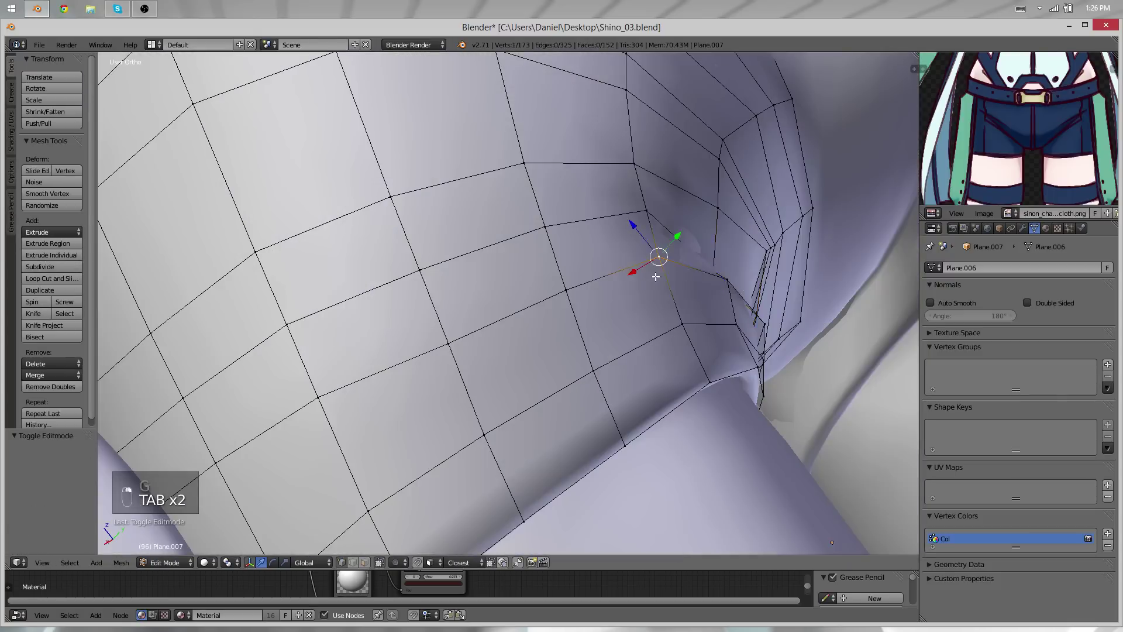
{"action": "key", "text": "g"}
{"action": "middle_click_drag", "start_coordinate": [656, 277], "coordinate": [544, 293]}
{"action": "left_click", "coordinate": [701, 303]}
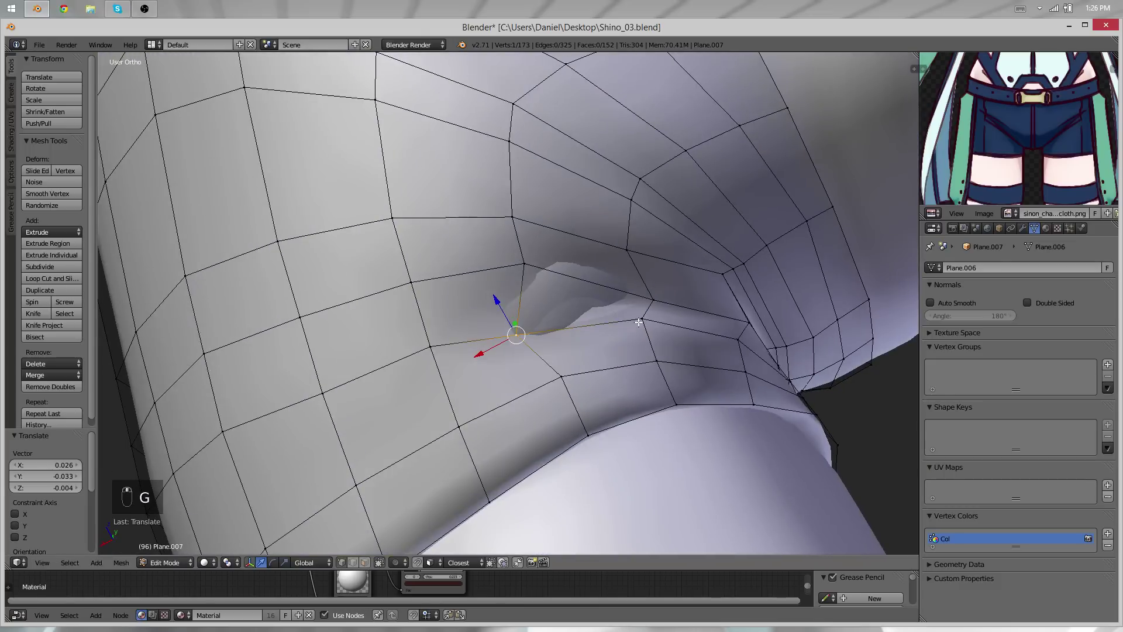
Move two vertices at the inner thigh crease, shifting the one nearest the crotch by about -0.024, 0.021, -0.013
{"action": "right_click", "coordinate": [639, 322]}
{"action": "middle_click_drag", "start_coordinate": [640, 323], "coordinate": [718, 358]}
{"action": "key", "text": "g"}
{"action": "left_click", "coordinate": [694, 372]}
{"action": "right_click", "coordinate": [735, 313]}
{"action": "key", "text": "g"}
{"action": "left_click", "coordinate": [743, 307]}
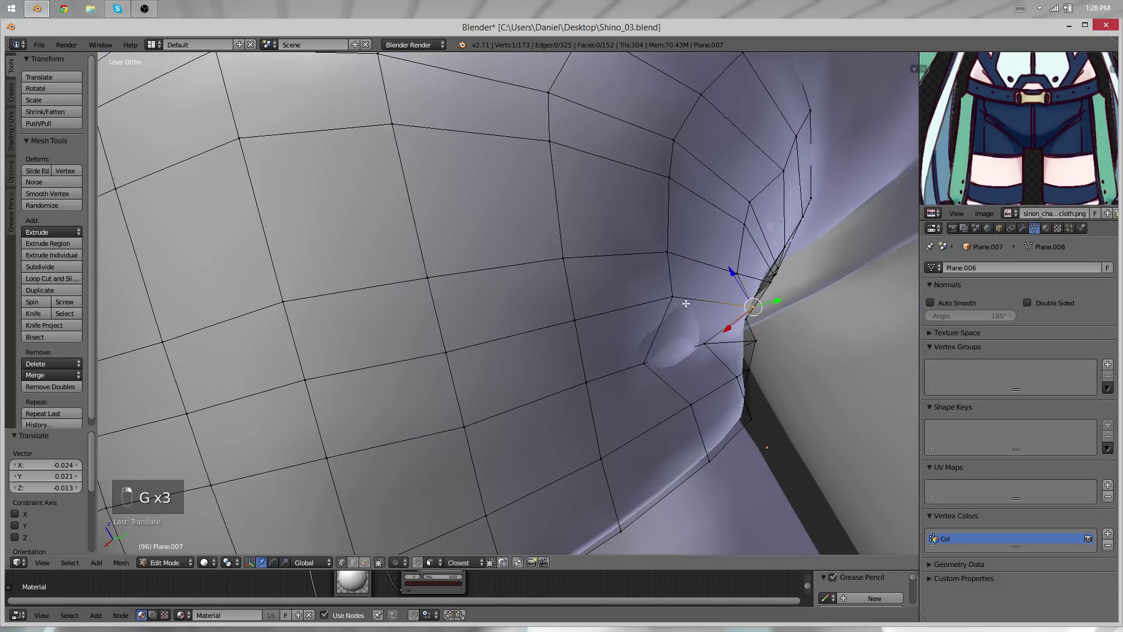
Adjust three more vertices around the inner thigh dent, shifting one by about -0.015, 0.013, -0.009, so the body stays covered
{"action": "key", "text": "g"}
{"action": "left_click", "coordinate": [675, 303]}
{"action": "key", "text": "g"}
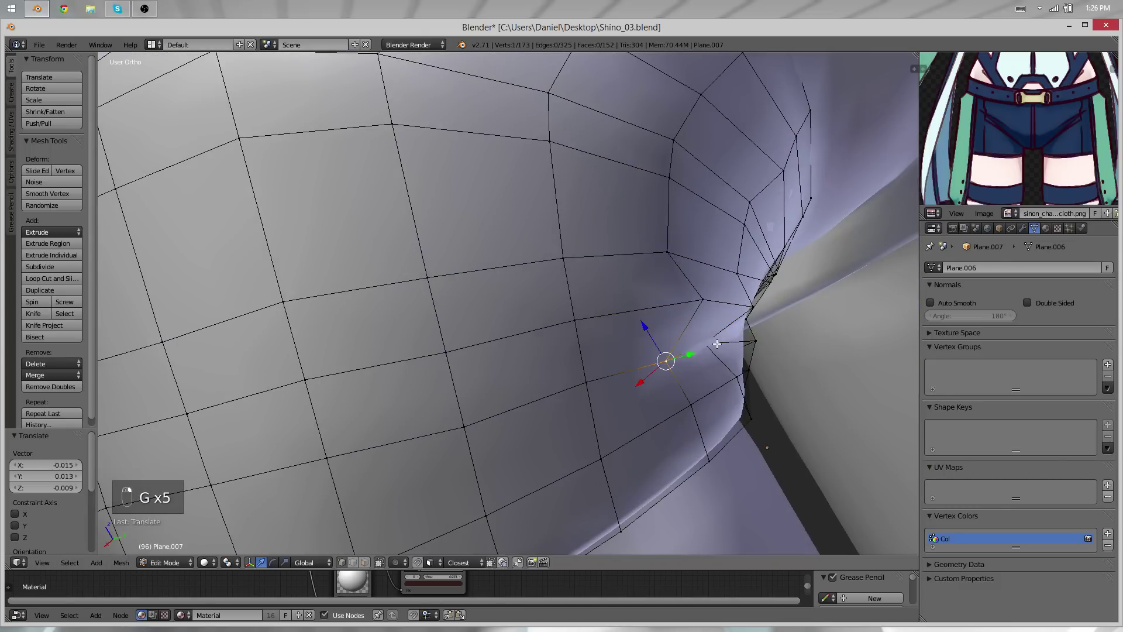
{"action": "right_click", "coordinate": [716, 344]}
{"action": "key", "text": "g"}
{"action": "left_click", "coordinate": [714, 341]}
Examine the reshaped thigh of the shorts from several angles, with and without the mesh edges shown
{"action": "scroll", "coordinate": [738, 346], "scroll_direction": "down", "scroll_amount": 5}
{"action": "key", "text": "Tab"}
{"action": "scroll", "coordinate": [749, 349], "scroll_direction": "down", "scroll_amount": 6}
{"action": "middle_click_drag", "start_coordinate": [749, 349], "coordinate": [521, 292]}
{"action": "scroll", "coordinate": [544, 374], "scroll_direction": "up", "scroll_amount": 5}
{"action": "key", "text": "Tab"}
{"action": "scroll", "coordinate": [550, 357], "scroll_direction": "down", "scroll_amount": 3}
{"action": "scroll", "coordinate": [521, 293], "scroll_direction": "up", "scroll_amount": 2}
{"action": "key", "text": "Tab"}
{"action": "scroll", "coordinate": [509, 269], "scroll_direction": "up", "scroll_amount": 4}
{"action": "key", "text": "Tab"}
{"action": "middle_click_drag", "start_coordinate": [498, 246], "coordinate": [498, 208]}
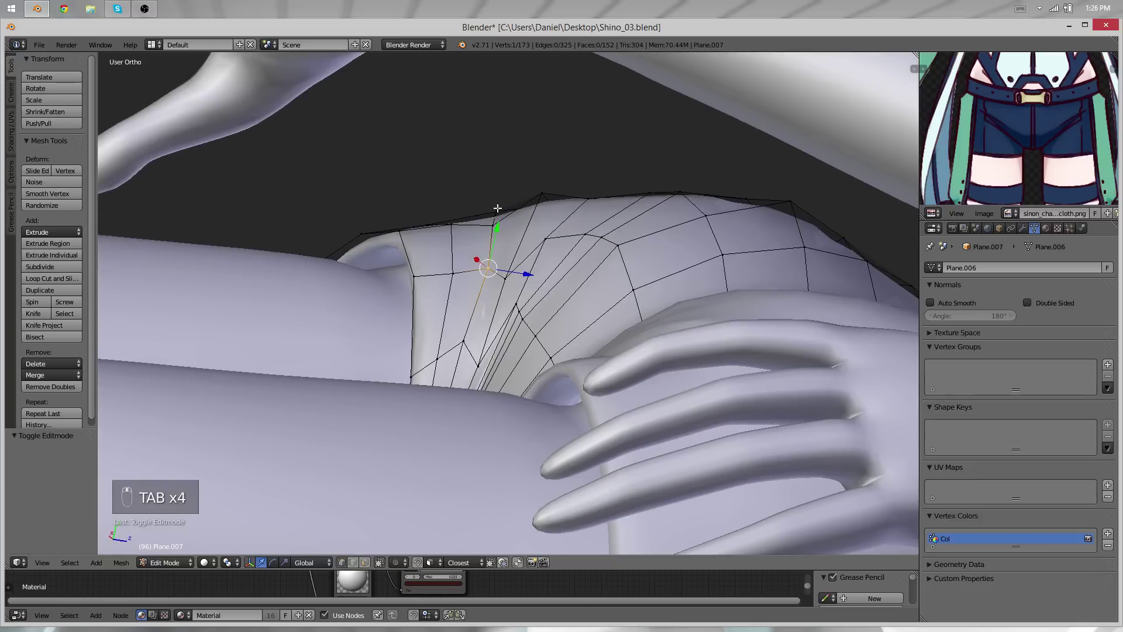
Pull two vertices in the row next to the leg hem outward, the second by about 0.003, 0.013, -0.003
{"action": "right_click", "coordinate": [452, 228]}
{"action": "key", "text": "g"}
{"action": "left_click", "coordinate": [444, 207]}
{"action": "right_click", "coordinate": [453, 271]}
{"action": "key", "text": "g"}
{"action": "left_click", "coordinate": [449, 263]}
{"action": "scroll", "coordinate": [480, 175], "scroll_direction": "up", "scroll_amount": 3}
{"action": "middle_click_drag", "start_coordinate": [488, 153], "coordinate": [498, 197]}
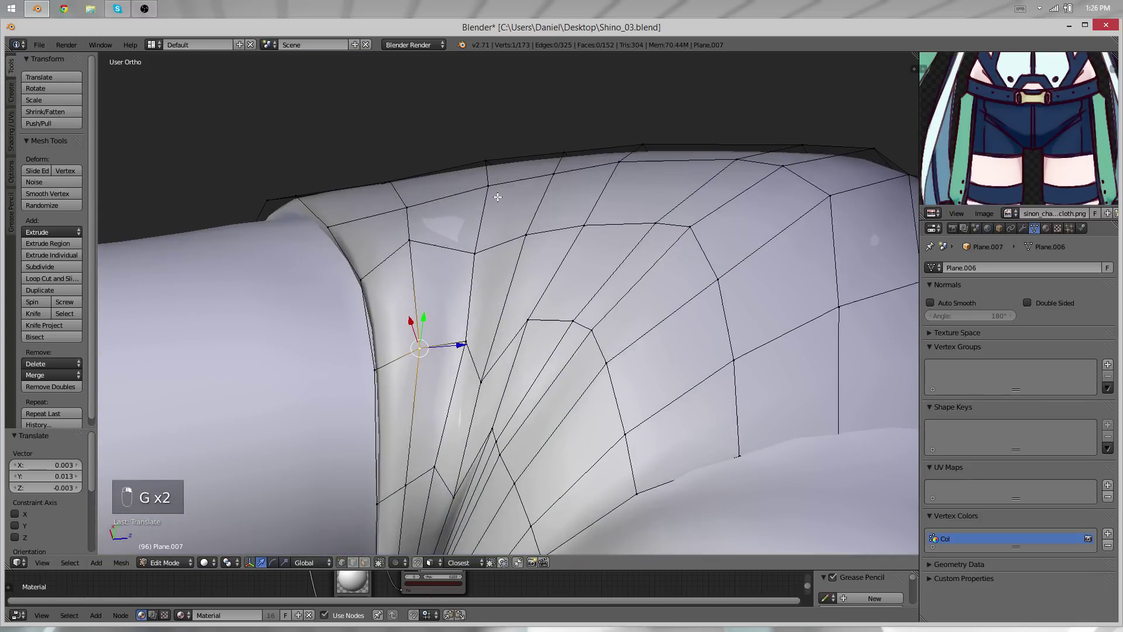
Move the vertex two rows above the hem by about -0.012, -0.023, -0.026 and nudge its neighbour closer to the hem outward
{"action": "key", "text": "g"}
{"action": "right_click", "coordinate": [489, 201]}
{"action": "right_click", "coordinate": [488, 196]}
{"action": "key", "text": "g"}
{"action": "left_click", "coordinate": [465, 223]}
{"action": "right_click", "coordinate": [412, 202]}
{"action": "key", "text": "g"}
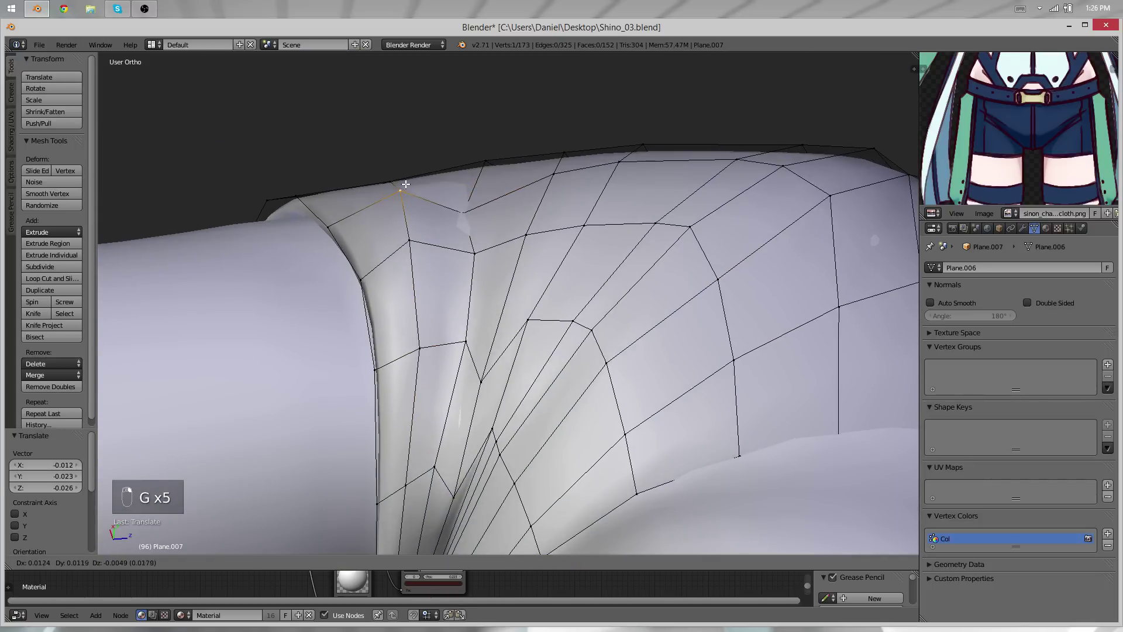
{"action": "left_click", "coordinate": [406, 184]}
Smooth a pair of connected vertices two rows above the hem and shift them by about 0.005, -0.008, -0.002
{"action": "middle_click_drag", "start_coordinate": [406, 184], "coordinate": [489, 287]}
{"action": "right_click", "coordinate": [491, 379], "text": "shift"}
{"action": "key", "text": "q"}
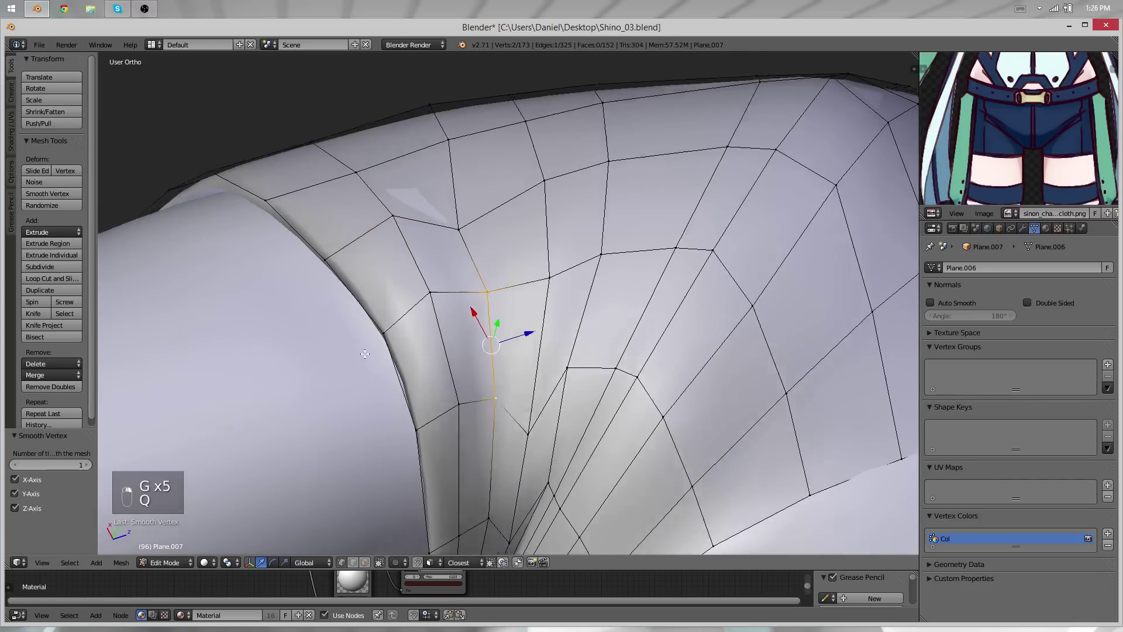
{"action": "middle_click_drag", "start_coordinate": [364, 354], "coordinate": [662, 358]}
{"action": "key", "text": "g"}
{"action": "key", "text": "g"}
{"action": "left_click", "coordinate": [616, 300]}
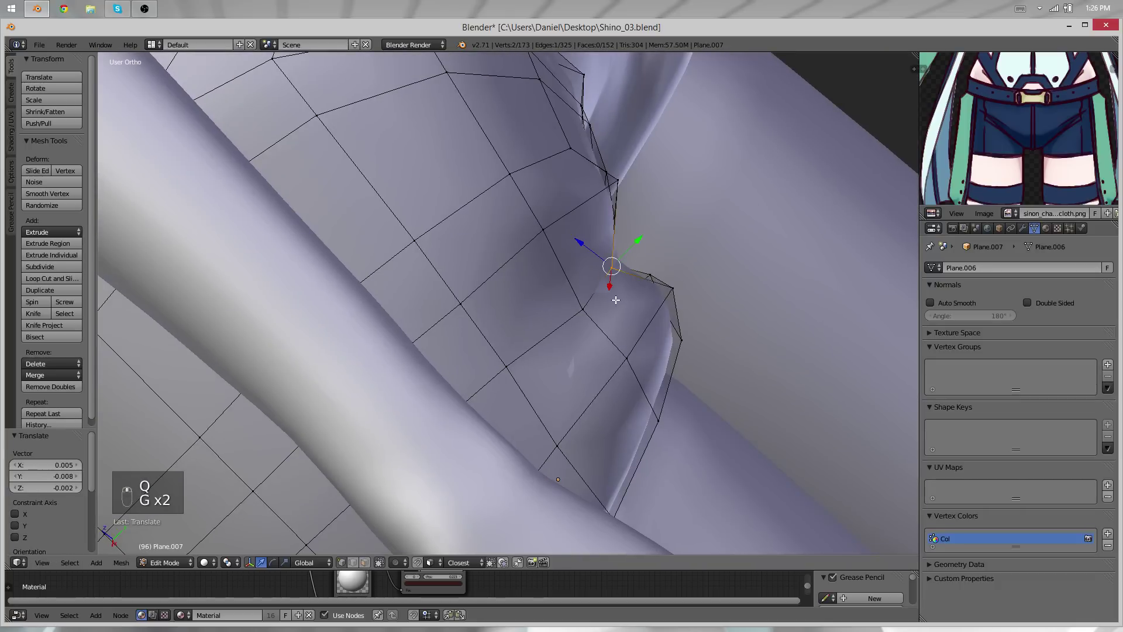
Shift two back-of-thigh vertices by about -0.005, 0.011, -0.001 and check the shorts on the full figure from behind
{"action": "key", "text": "g"}
{"action": "left_click", "coordinate": [551, 220]}
{"action": "scroll", "coordinate": [568, 258], "scroll_direction": "down", "scroll_amount": 5}
{"action": "middle_click_drag", "start_coordinate": [592, 314], "coordinate": [442, 361]}
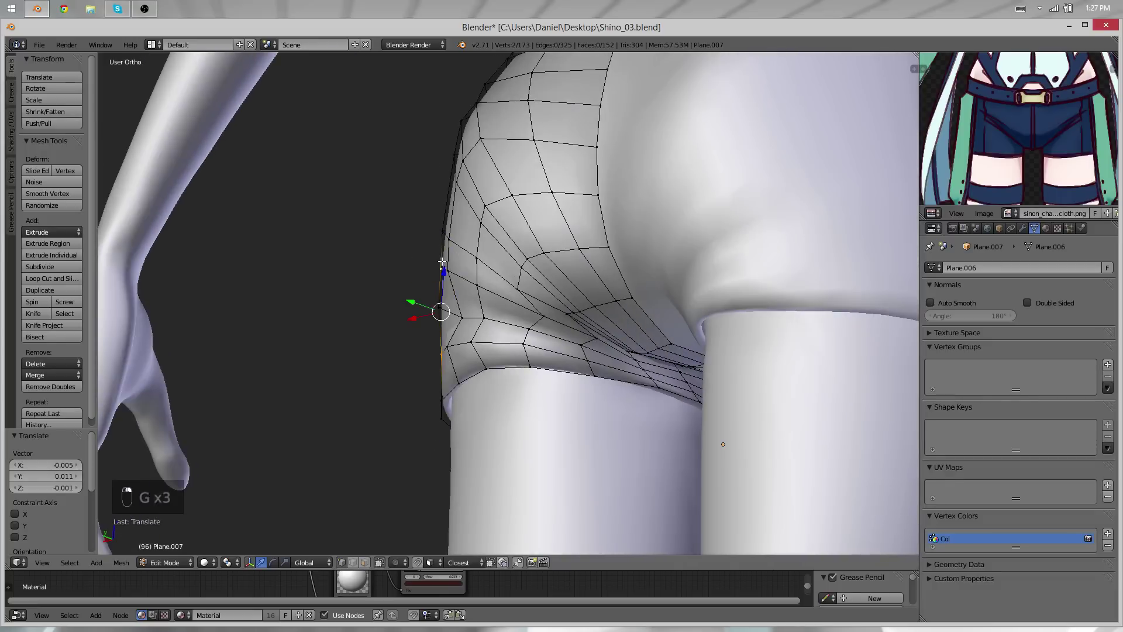
{"action": "scroll", "coordinate": [433, 268], "scroll_direction": "down", "scroll_amount": 2}
{"action": "key", "text": "Tab"}
{"action": "scroll", "coordinate": [451, 304], "scroll_direction": "down", "scroll_amount": 5}
{"action": "middle_click_drag", "start_coordinate": [451, 305], "coordinate": [637, 288]}
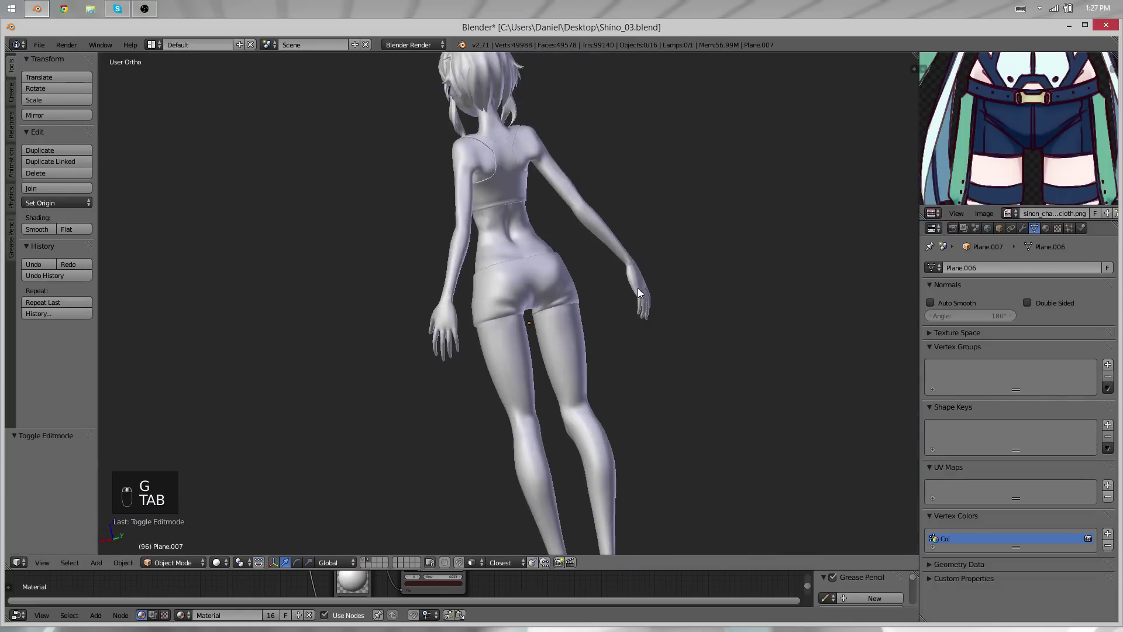
{"action": "scroll", "coordinate": [638, 288], "scroll_direction": "up", "scroll_amount": 5}
{"action": "key", "text": "Tab"}
{"action": "scroll", "coordinate": [617, 257], "scroll_direction": "up", "scroll_amount": 4}
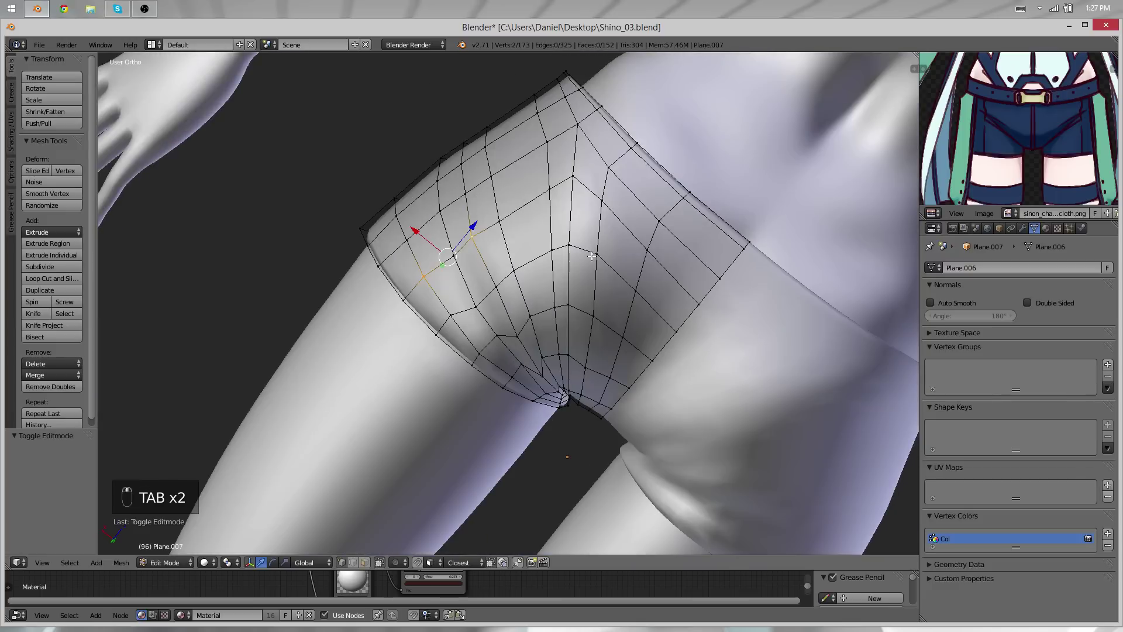
{"action": "key", "text": "a"}
{"action": "key", "text": "a"}
{"action": "key", "text": "a"}
{"action": "left_click_drag", "start_coordinate": [554, 199], "coordinate": [557, 209]}
{"action": "middle_click_drag", "start_coordinate": [558, 209], "coordinate": [650, 341]}
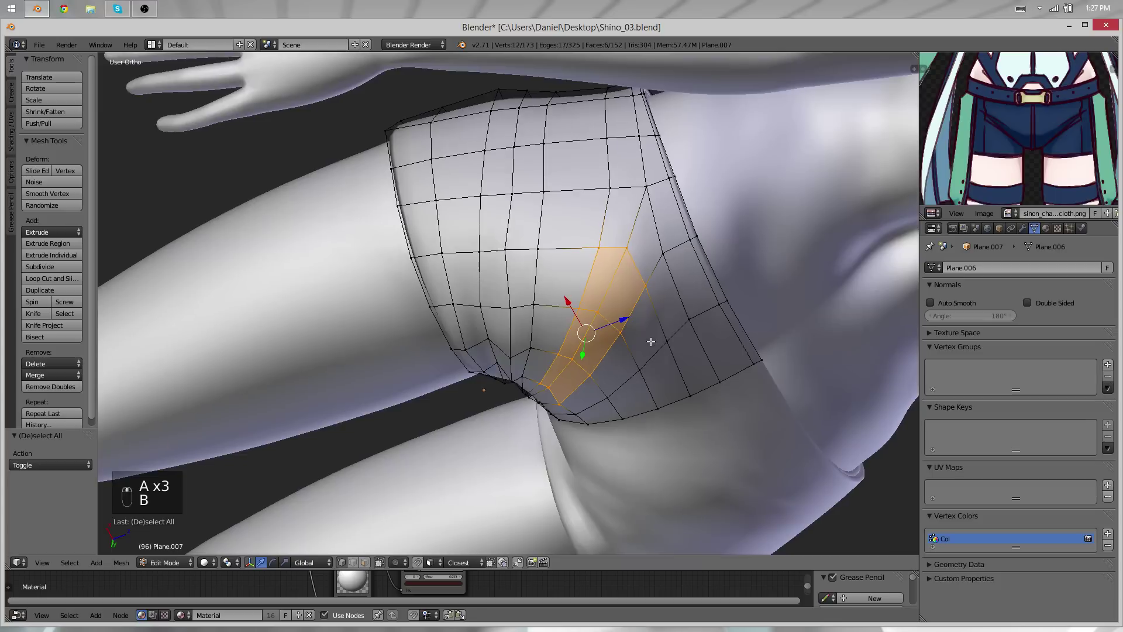
Slide the two-vertex edge on the side of the buttock toward the hem by about 0.301
{"action": "right_click", "coordinate": [587, 293]}
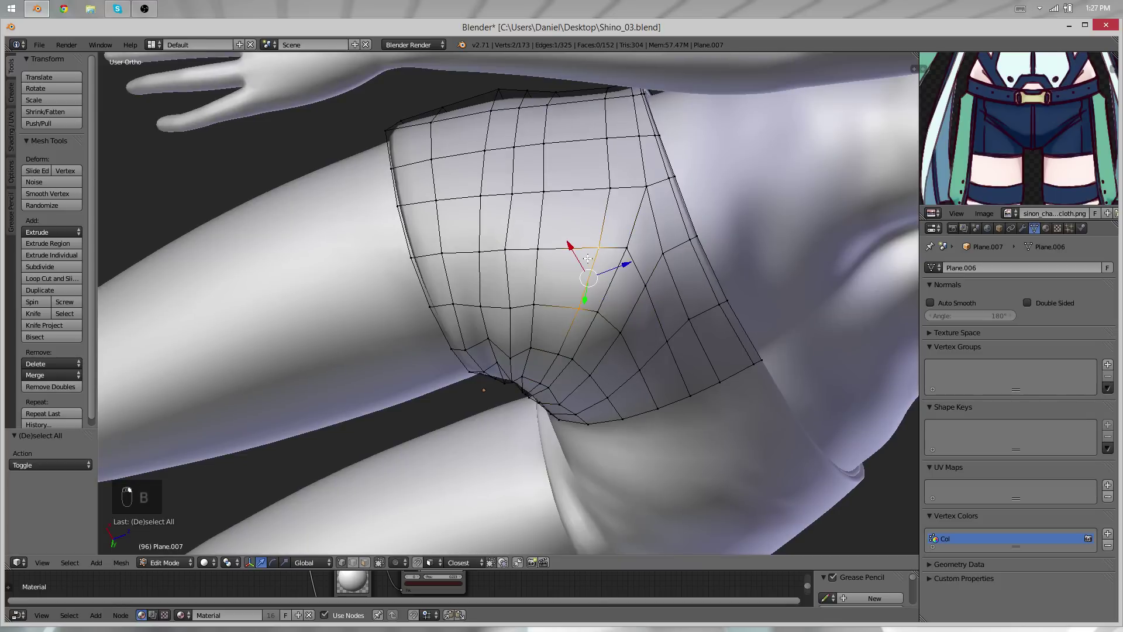
{"action": "key", "text": "g"}
{"action": "key", "text": "g"}
{"action": "left_click", "coordinate": [568, 253]}
Slide the next two vertices of the same column, continuing toward the outer hip, toward the hem and check the surface
{"action": "right_click", "coordinate": [610, 188]}
{"action": "key", "text": "g"}
{"action": "key", "text": "g"}
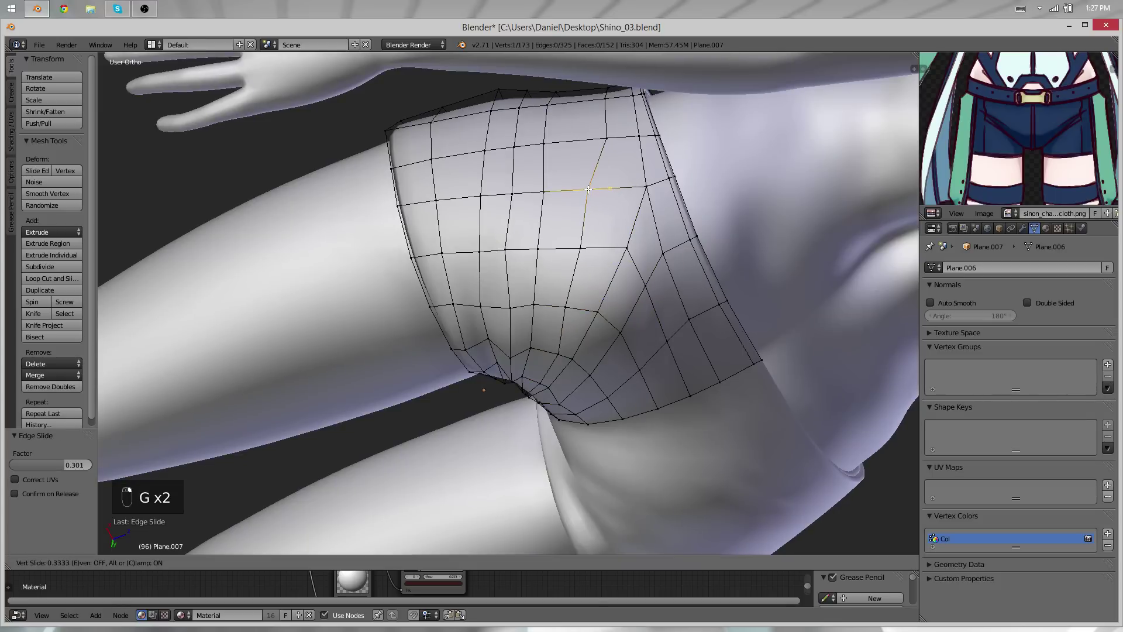
{"action": "left_click", "coordinate": [592, 189]}
{"action": "right_click", "coordinate": [607, 137]}
{"action": "key", "text": "g"}
{"action": "key", "text": "g"}
{"action": "left_click", "coordinate": [599, 136]}
{"action": "key", "text": "Tab"}
{"action": "scroll", "coordinate": [612, 154], "scroll_direction": "down", "scroll_amount": 5}
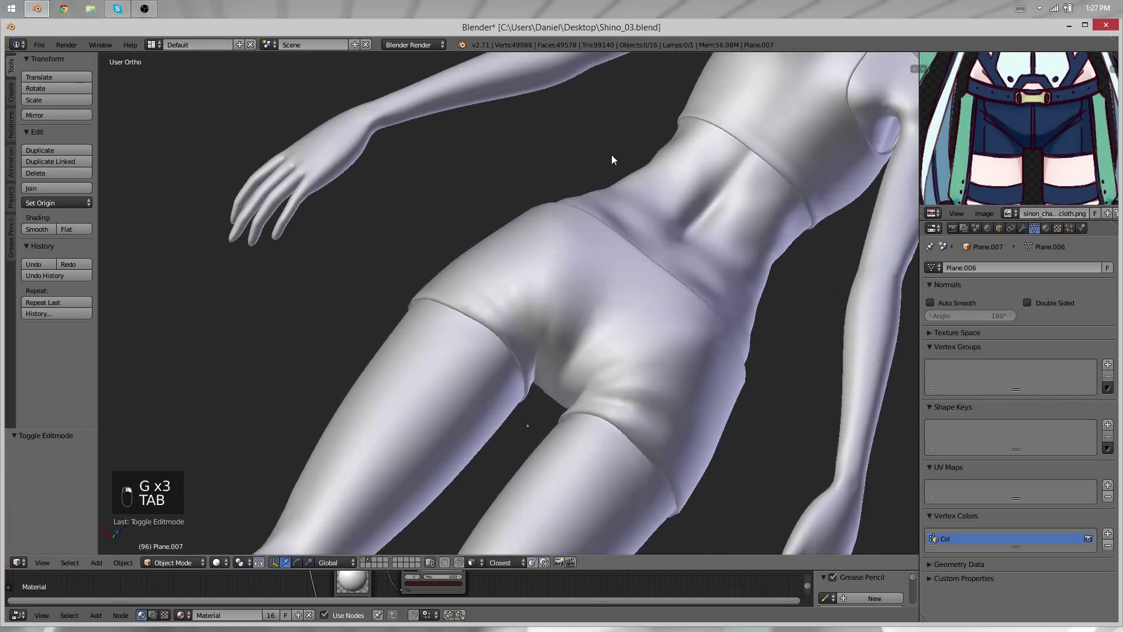
{"action": "middle_click_drag", "start_coordinate": [612, 154], "coordinate": [507, 263]}
Move a pair of neighbouring vertices on the back of the shorts in two passes and check the surface
{"action": "scroll", "coordinate": [515, 193], "scroll_direction": "up", "scroll_amount": 5}
{"action": "key", "text": "Tab"}
{"action": "right_click", "coordinate": [543, 233]}
{"action": "right_click", "coordinate": [543, 270], "text": "shift"}
{"action": "key", "text": "g"}
{"action": "left_click", "coordinate": [552, 253]}
{"action": "key", "text": "g"}
{"action": "left_click", "coordinate": [573, 349]}
{"action": "key", "text": "Tab"}
Smooth the four vertices of one face on the upper buttock twice and check the surface
{"action": "key", "text": "Tab"}
{"action": "key", "text": "a"}
{"action": "key", "text": "a"}
{"action": "key", "text": "a"}
{"action": "key", "text": "b"}
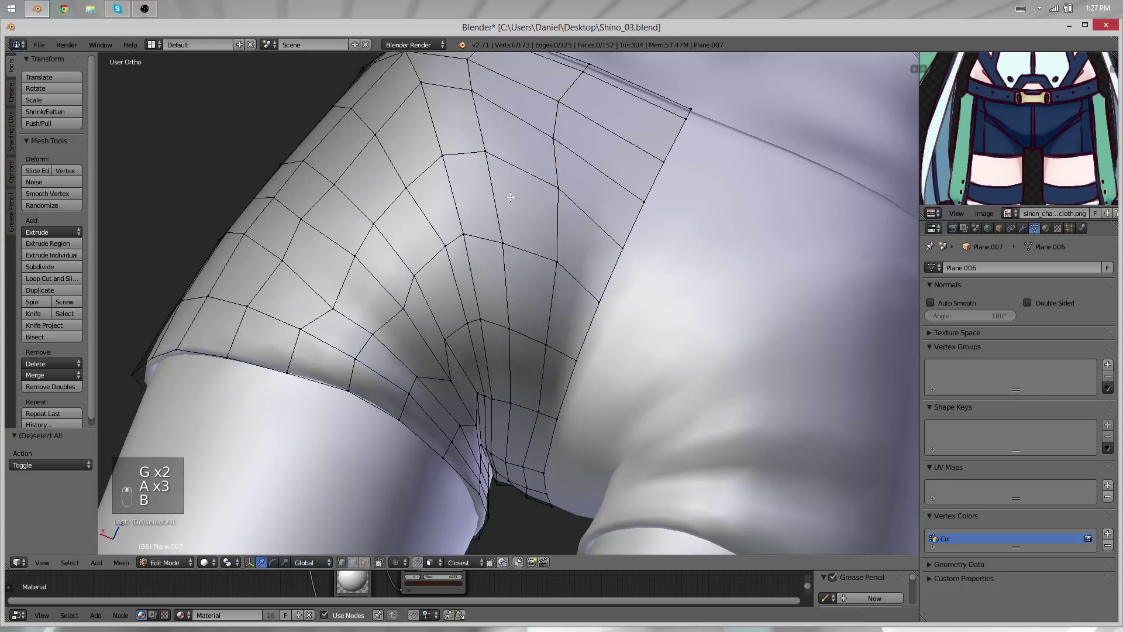
{"action": "left_click_drag", "start_coordinate": [413, 58], "coordinate": [408, 67]}
{"action": "middle_click_drag", "start_coordinate": [550, 234], "coordinate": [595, 321]}
{"action": "scroll", "coordinate": [592, 313], "scroll_direction": "down", "scroll_amount": 4}
{"action": "key", "text": "q"}
{"action": "middle_click_drag", "start_coordinate": [534, 230], "coordinate": [528, 268], "text": "shift"}
{"action": "key", "text": "q"}
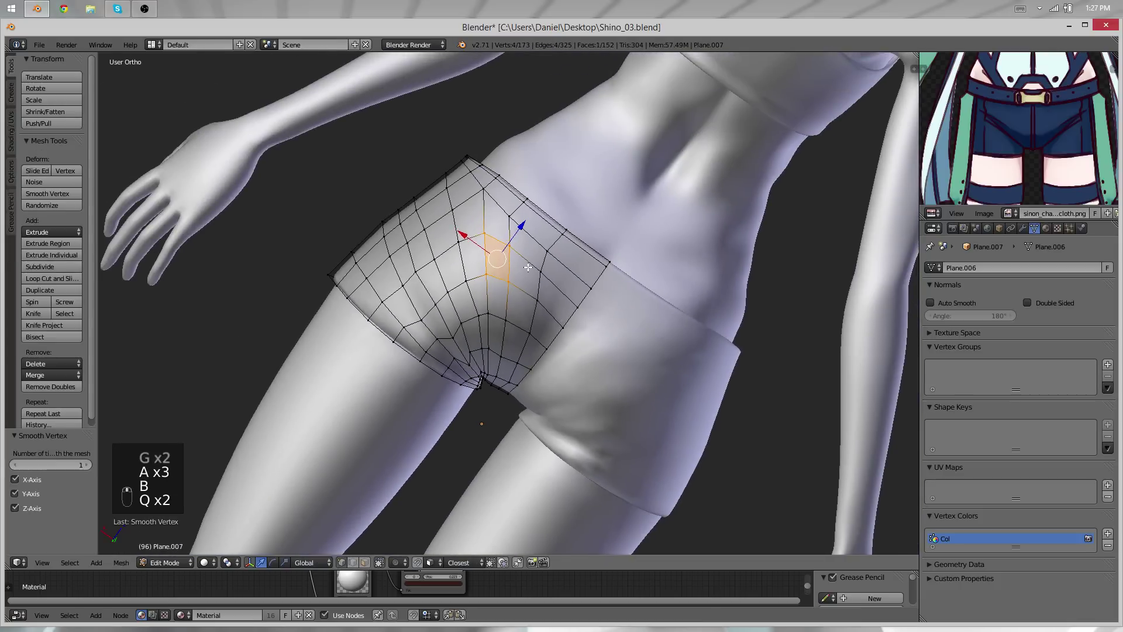
{"action": "key", "text": "Tab"}
{"action": "middle_click_drag", "start_coordinate": [490, 223], "coordinate": [515, 462]}
Smooth the six vertices of two adjacent faces on the lower buttock near the crotch
{"action": "scroll", "coordinate": [505, 372], "scroll_direction": "up", "scroll_amount": 4}
{"action": "key", "text": "Tab"}
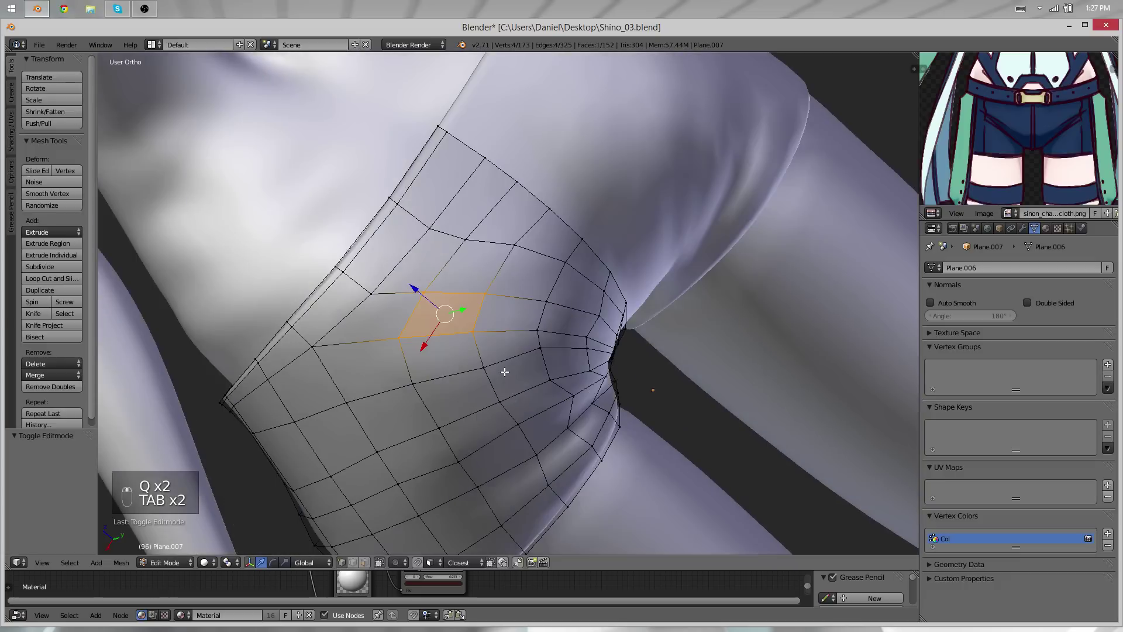
{"action": "middle_click_drag", "start_coordinate": [504, 372], "coordinate": [427, 374]}
{"action": "key", "text": "a"}
{"action": "key", "text": "a"}
{"action": "key", "text": "a"}
{"action": "key", "text": "b"}
{"action": "left_click_drag", "start_coordinate": [598, 306], "coordinate": [493, 369]}
{"action": "key", "text": "q"}
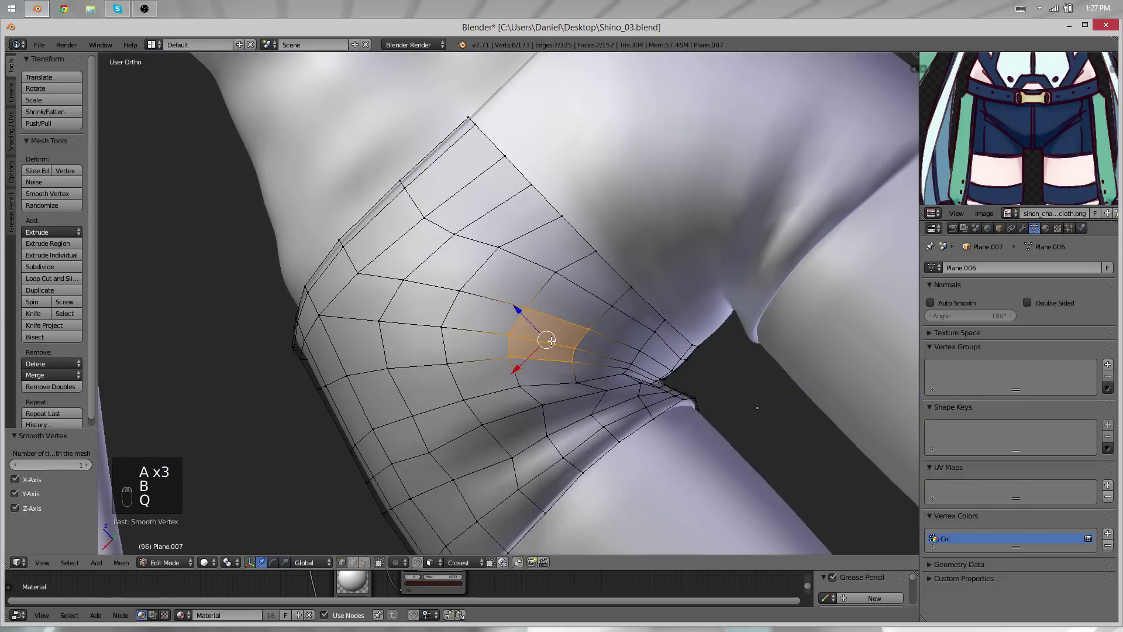
Smooth the same lower buttock vertices once more and reposition them
{"action": "middle_click_drag", "start_coordinate": [525, 356], "coordinate": [755, 199]}
{"action": "key", "text": "q"}
{"action": "key", "text": "g"}
{"action": "left_click", "coordinate": [592, 383]}
Move the pair of connected vertices near the crotch by about -0.002, 0.002, -0.002
{"action": "scroll", "coordinate": [633, 193], "scroll_direction": "up", "scroll_amount": 4}
{"action": "key", "text": "Tab"}
{"action": "key", "text": "Tab"}
{"action": "right_click", "coordinate": [596, 170]}
{"action": "right_click", "coordinate": [602, 236], "text": "shift"}
{"action": "key", "text": "g"}
{"action": "left_click", "coordinate": [615, 220]}
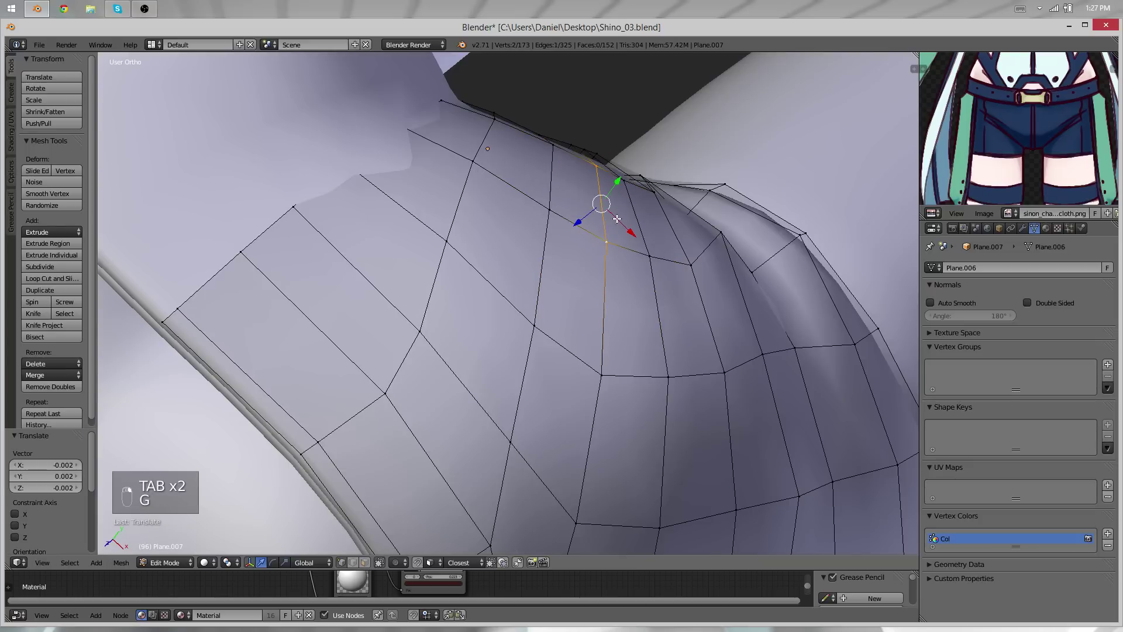
Extend the selection to a neighbouring vertex on the lower buttock near the crotch, shift it slightly, and check the surface
{"action": "right_click", "coordinate": [650, 256], "text": "shift"}
{"action": "key", "text": "g"}
{"action": "left_click", "coordinate": [657, 256]}
{"action": "key", "text": "Tab"}
{"action": "key", "text": "Tab"}
Move the pair of connected vertices on the lower buttock by about -0.0095, -0.0043, 0.0059
{"action": "middle_click_drag", "start_coordinate": [490, 343], "coordinate": [518, 213]}
{"action": "scroll", "coordinate": [567, 186], "scroll_direction": "down", "scroll_amount": 4}
{"action": "key", "text": "g"}
{"action": "key", "text": "g"}
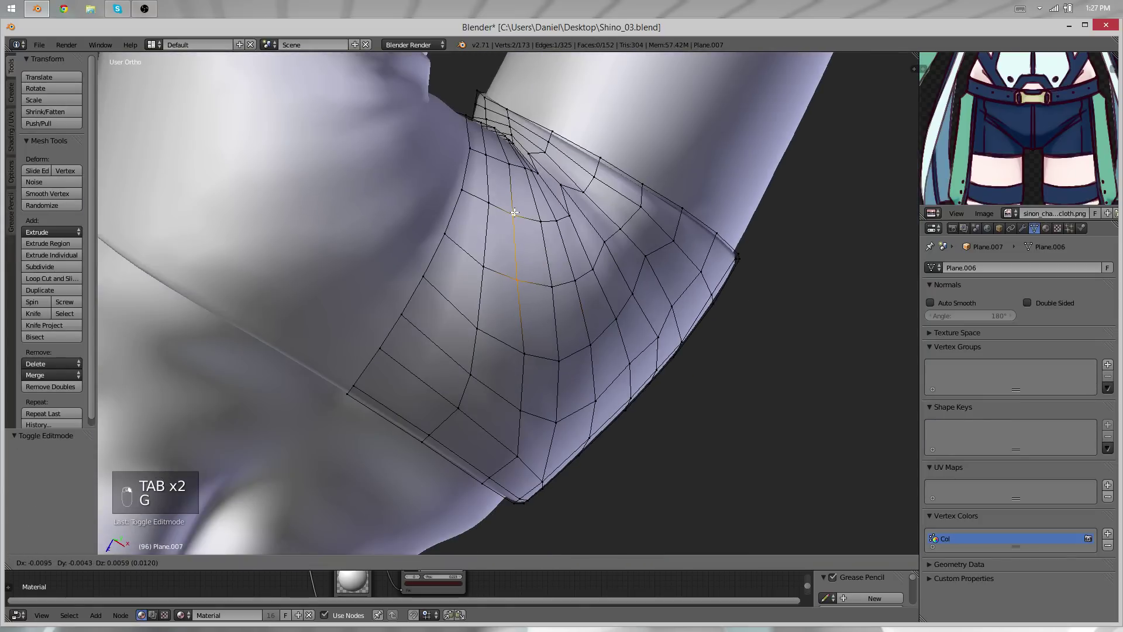
{"action": "left_click", "coordinate": [514, 212]}
{"action": "key", "text": "Tab"}
Examine the shorts from the front with and without the mesh cage and compare their seams with the enlarged reference drawing
{"action": "scroll", "coordinate": [738, 241], "scroll_direction": "down", "scroll_amount": 7}
{"action": "middle_click_drag", "start_coordinate": [738, 241], "coordinate": [556, 339]}
{"action": "scroll", "coordinate": [610, 342], "scroll_direction": "down", "scroll_amount": 3}
{"action": "scroll", "coordinate": [554, 347], "scroll_direction": "up", "scroll_amount": 7}
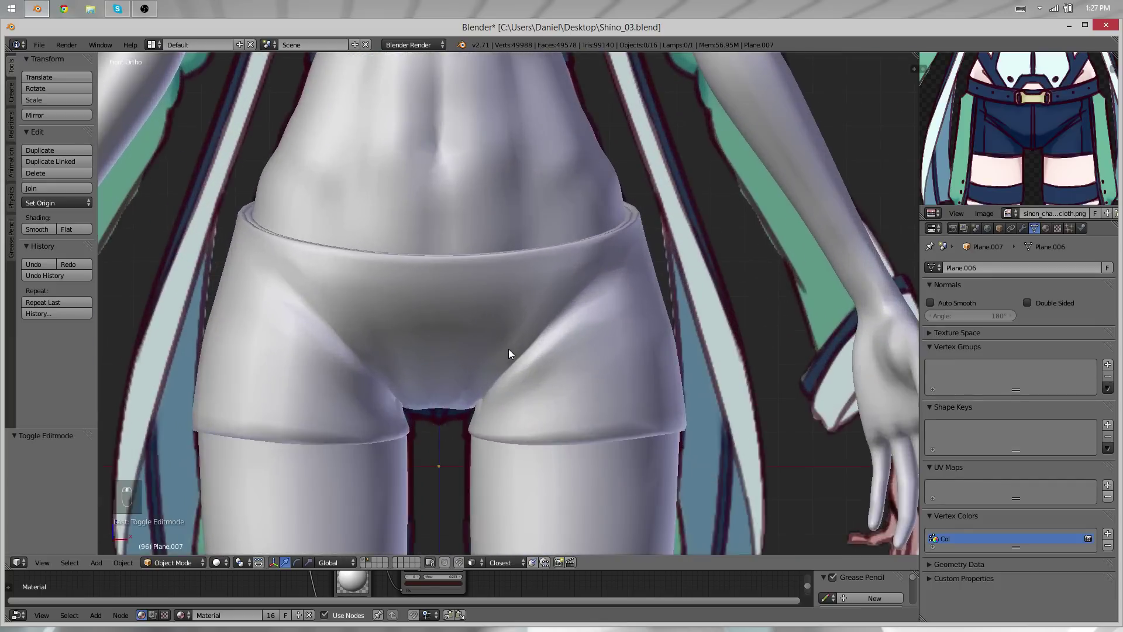
{"action": "scroll", "coordinate": [509, 348], "scroll_direction": "down", "scroll_amount": 2}
{"action": "key", "text": "Tab"}
{"action": "key", "text": "Tab"}
{"action": "key", "text": "Tab"}
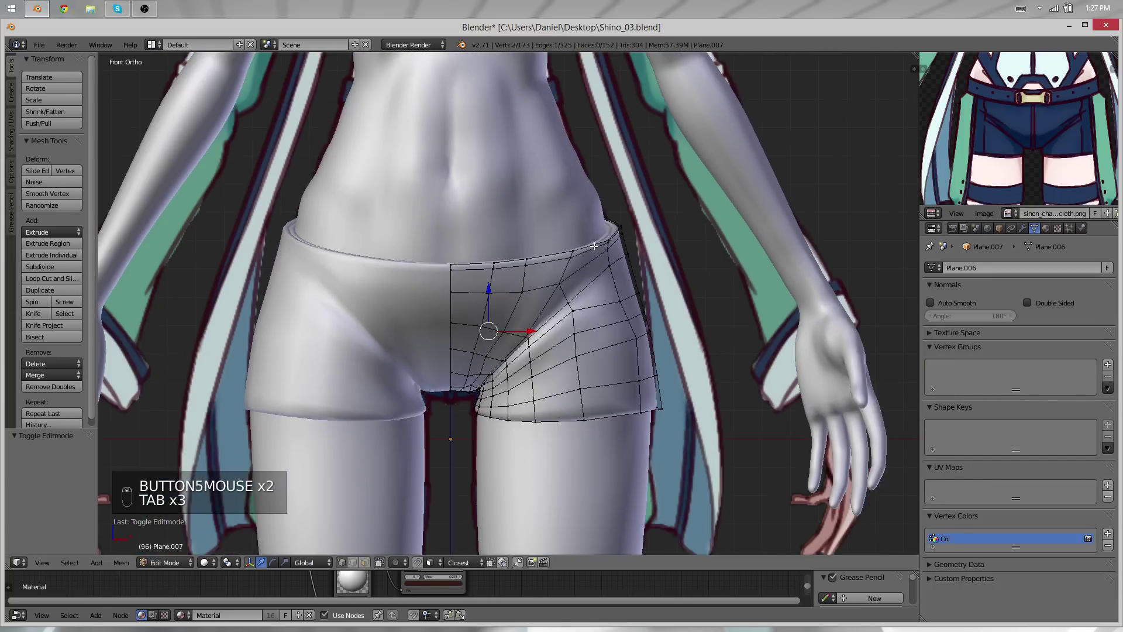
{"action": "scroll", "coordinate": [1028, 150], "scroll_direction": "up", "scroll_amount": 2}
{"action": "middle_click_drag", "start_coordinate": [1027, 149], "coordinate": [963, 164]}
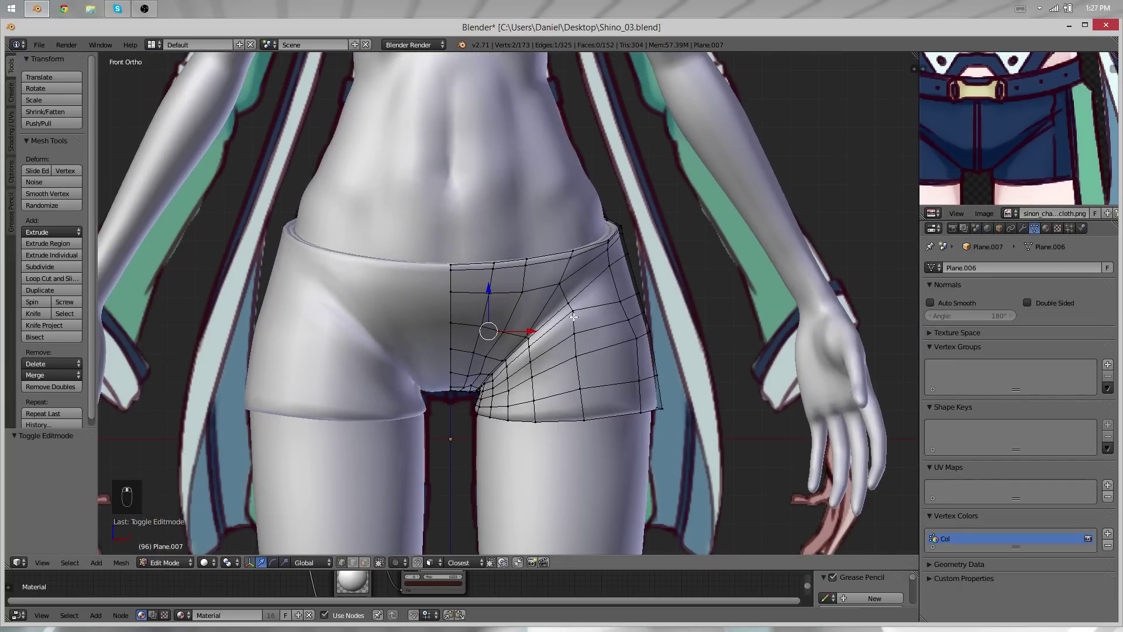
{"action": "middle_click_drag", "start_coordinate": [573, 316], "coordinate": [502, 337]}
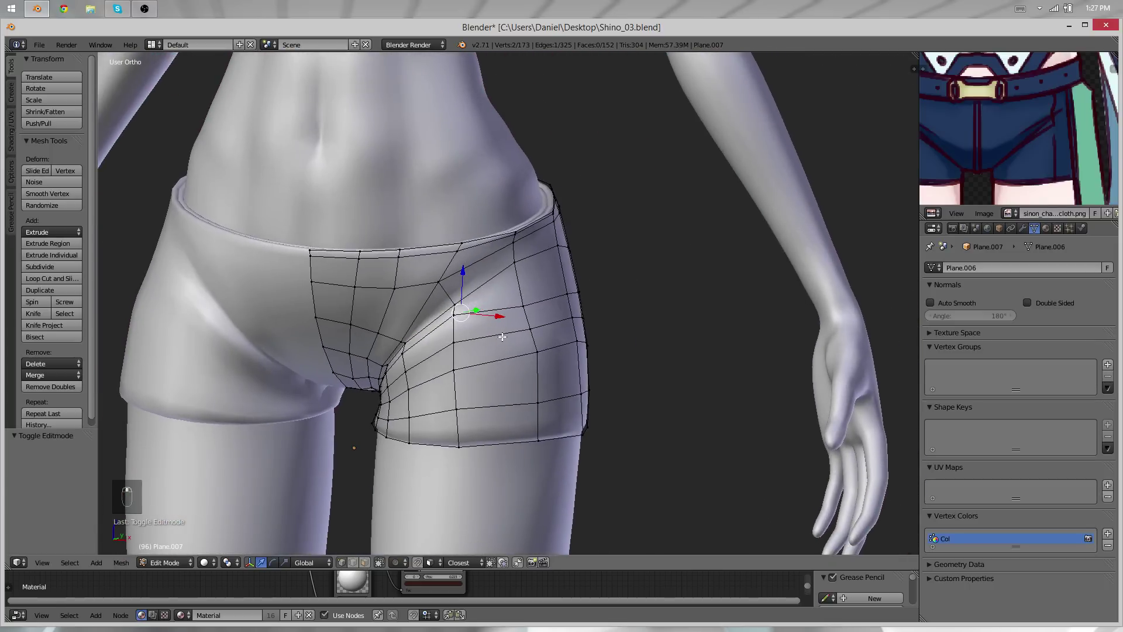
Try an edge loop down the front of the hip and thigh, close to the existing vertical edges, and inspect it in wireframe
{"action": "key", "text": "ctrl+r"}
{"action": "left_click", "coordinate": [498, 343]}
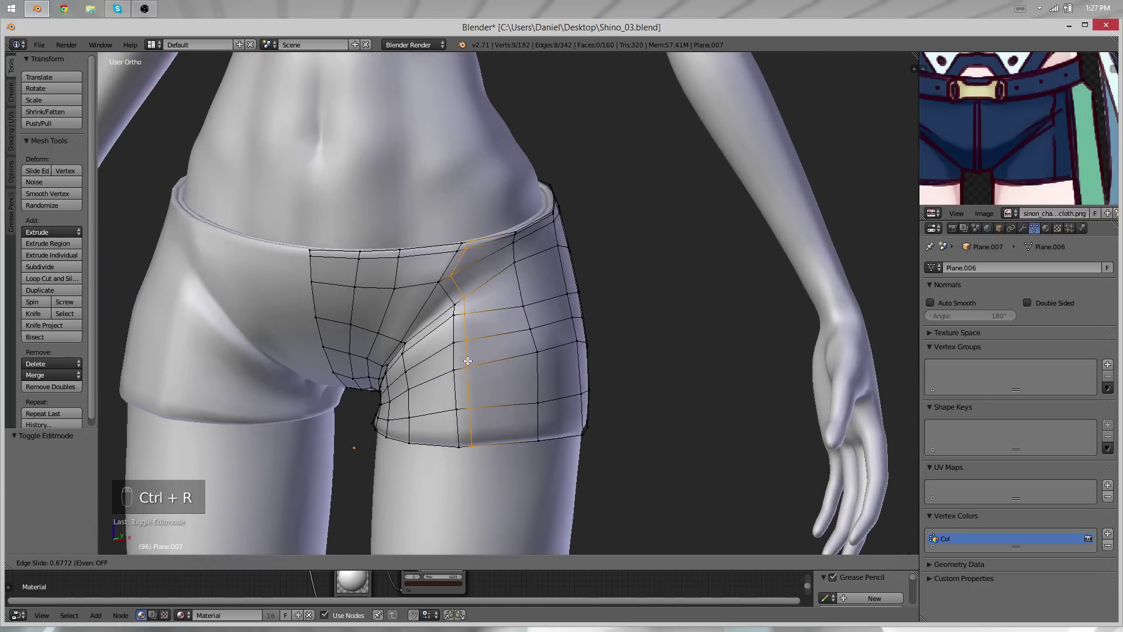
{"action": "left_click", "coordinate": [463, 364]}
{"action": "key", "text": "Tab"}
{"action": "scroll", "coordinate": [472, 366], "scroll_direction": "down", "scroll_amount": 5}
{"action": "middle_click_drag", "start_coordinate": [472, 366], "coordinate": [513, 264]}
{"action": "scroll", "coordinate": [513, 264], "scroll_direction": "up", "scroll_amount": 4}
{"action": "key", "text": "Tab"}
{"action": "scroll", "coordinate": [510, 257], "scroll_direction": "up", "scroll_amount": 3}
{"action": "key", "text": "z"}
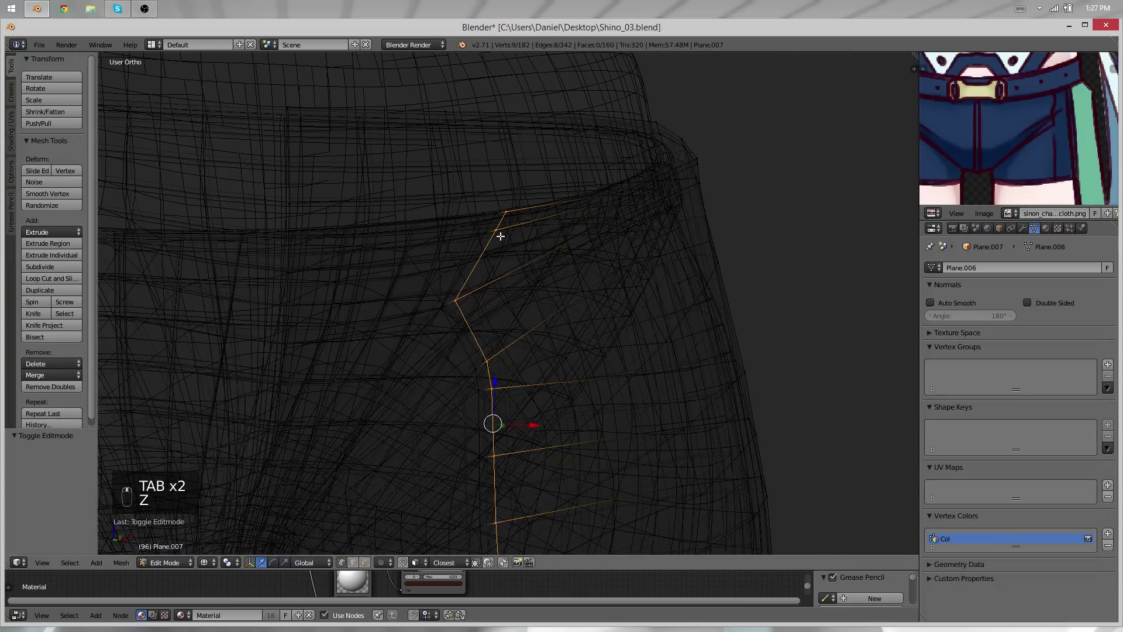
Return to solid shading and undo the edge loop on the front of the hip and thigh
{"action": "key", "text": "z"}
{"action": "key", "text": "ctrl+z"}
{"action": "key", "text": "ctrl+z"}
{"action": "key", "text": "ctrl+z"}
{"action": "key", "text": "ctrl+z"}
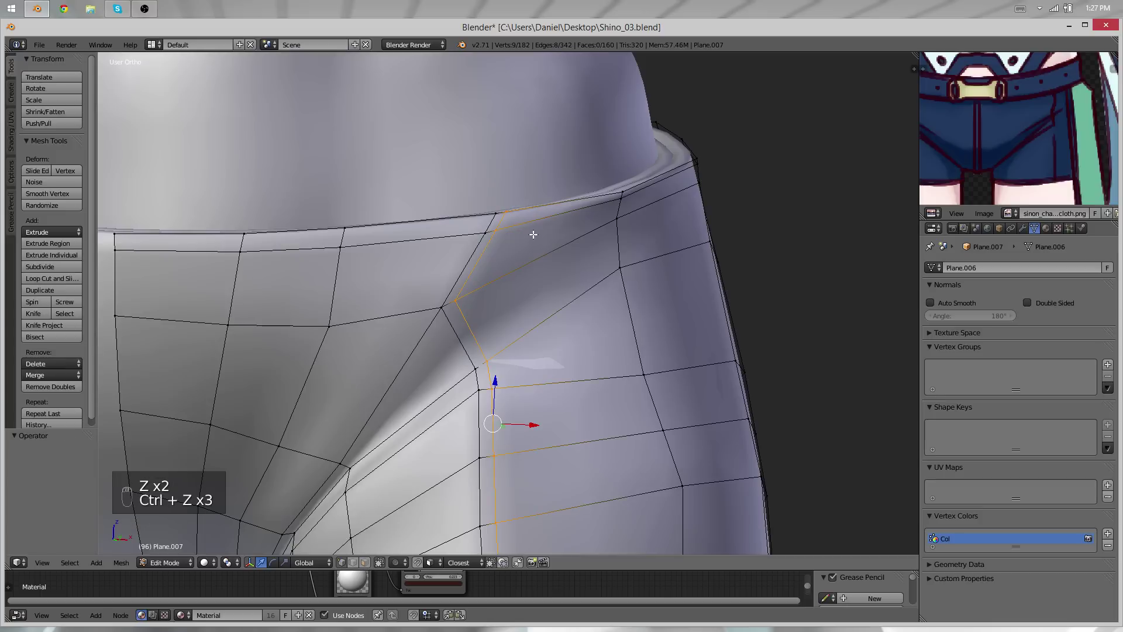
Edge slide the short waistband edge above the hip crease by -0.267 and slide its top vertex into line with it
{"action": "key", "text": "g"}
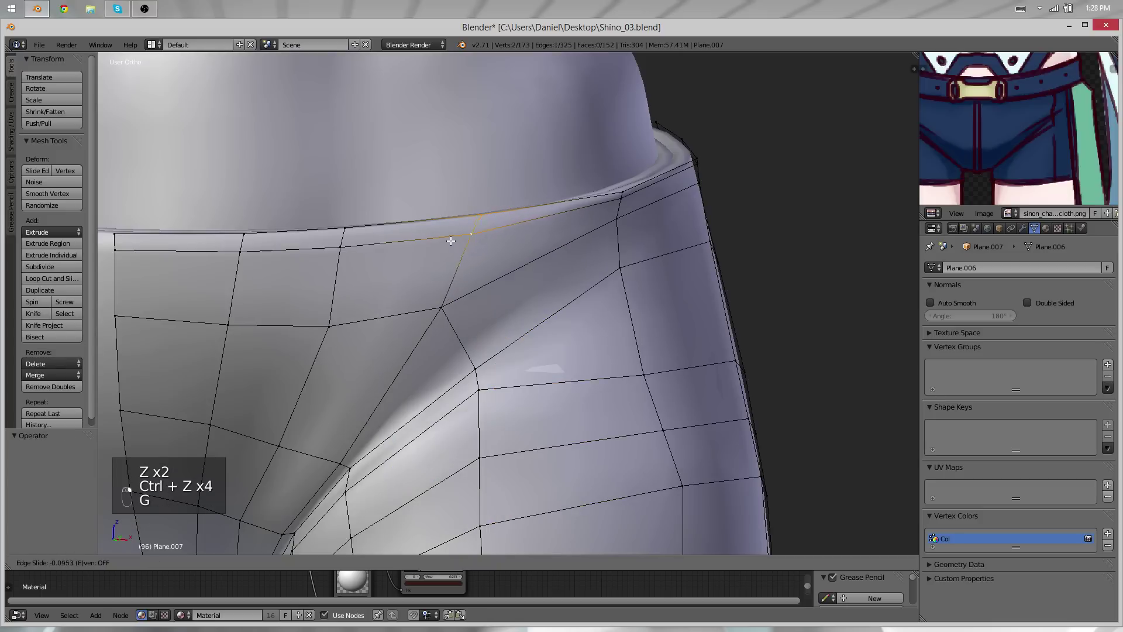
{"action": "left_click", "coordinate": [431, 244]}
{"action": "right_click", "coordinate": [459, 220]}
{"action": "key", "text": "g"}
{"action": "key", "text": "g"}
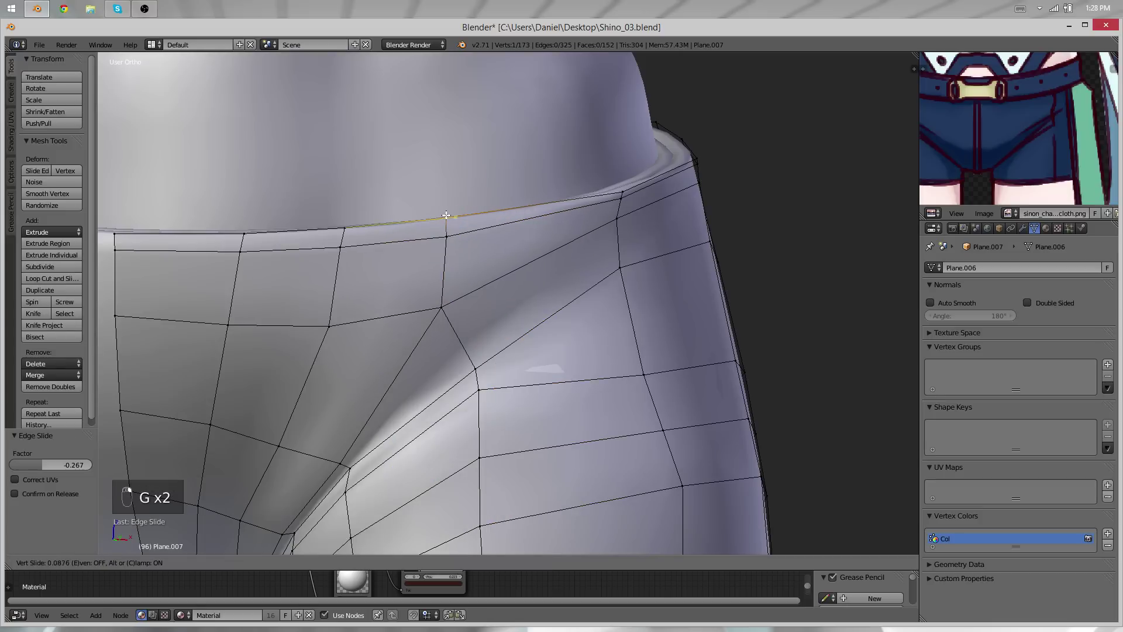
{"action": "left_click", "coordinate": [454, 239]}
{"action": "scroll", "coordinate": [454, 244], "scroll_direction": "down", "scroll_amount": 3}
{"action": "key", "text": "Tab"}
{"action": "key", "text": "Tab"}
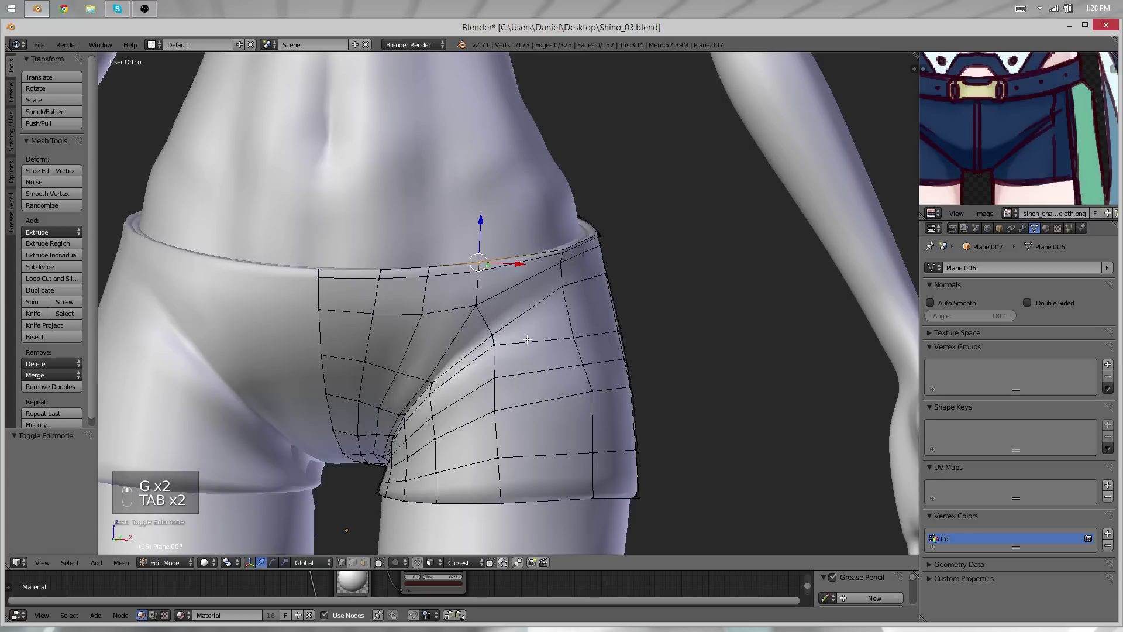
Add an edge loop down the front of the hip and thigh, slid close to the existing vertical edges
{"action": "key", "text": "ctrl+r"}
{"action": "left_click", "coordinate": [518, 339]}
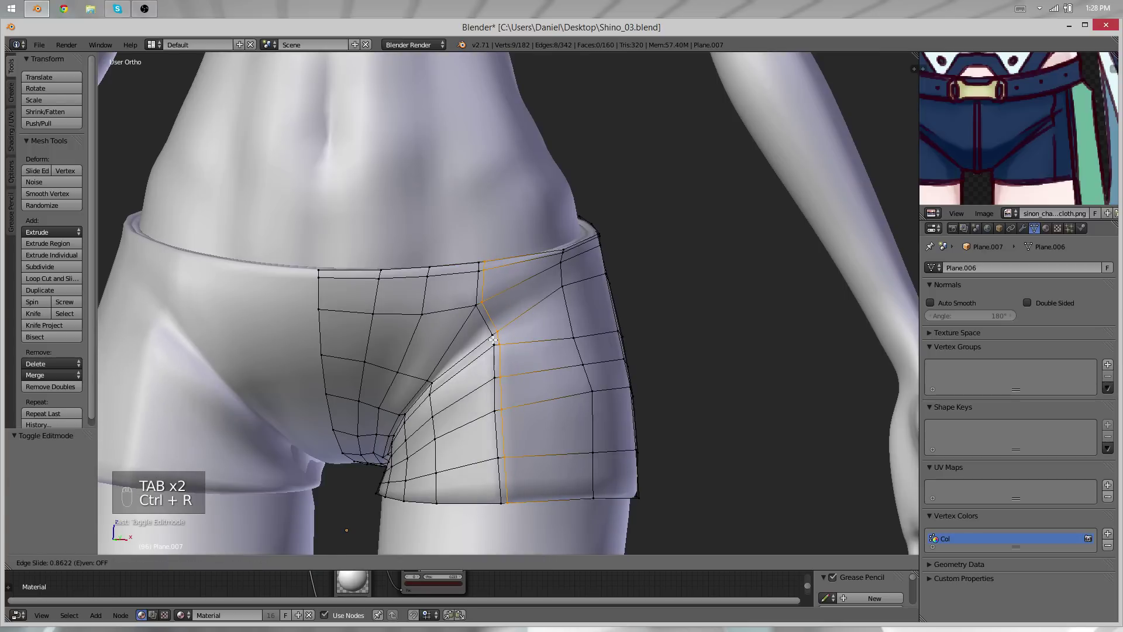
{"action": "left_click", "coordinate": [493, 339]}
{"action": "key", "text": "Tab"}
{"action": "scroll", "coordinate": [503, 319], "scroll_direction": "down", "scroll_amount": 6}
{"action": "scroll", "coordinate": [503, 319], "scroll_direction": "up", "scroll_amount": 9}
Add a second edge loop along the middle of the narrow strip at the front of the thigh
{"action": "key", "text": "Tab"}
{"action": "key", "text": "ctrl+r"}
{"action": "left_click", "coordinate": [484, 355]}
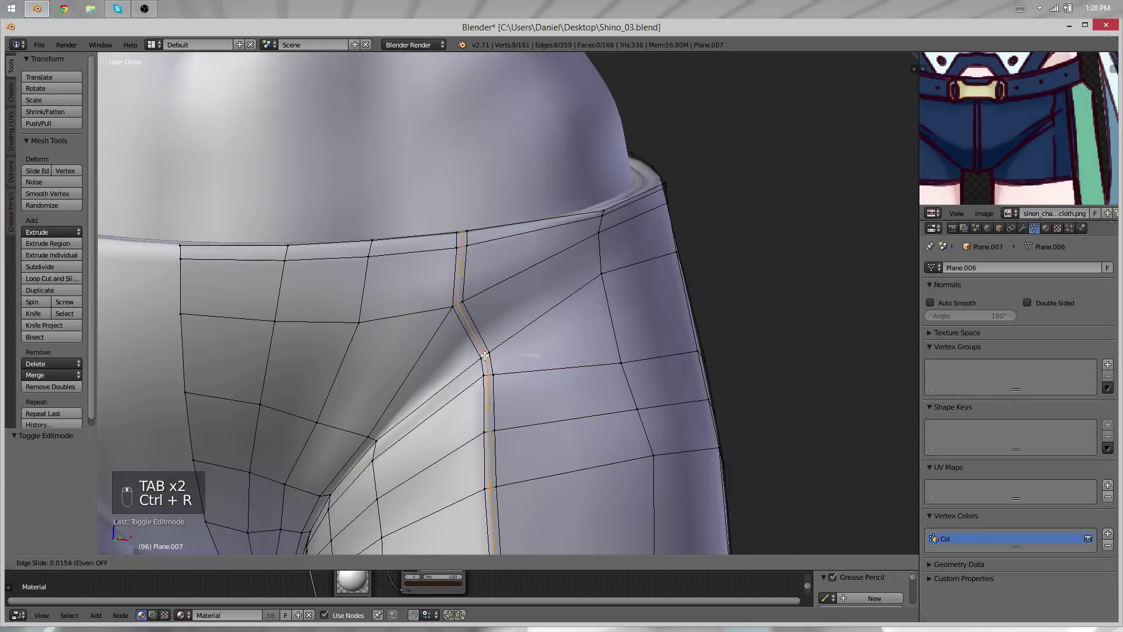
{"action": "left_click", "coordinate": [484, 356]}
Push the middle loop of the narrow strip slightly inward to form a seam groove and check the smoothed result
{"action": "middle_click_drag", "start_coordinate": [485, 355], "coordinate": [573, 431]}
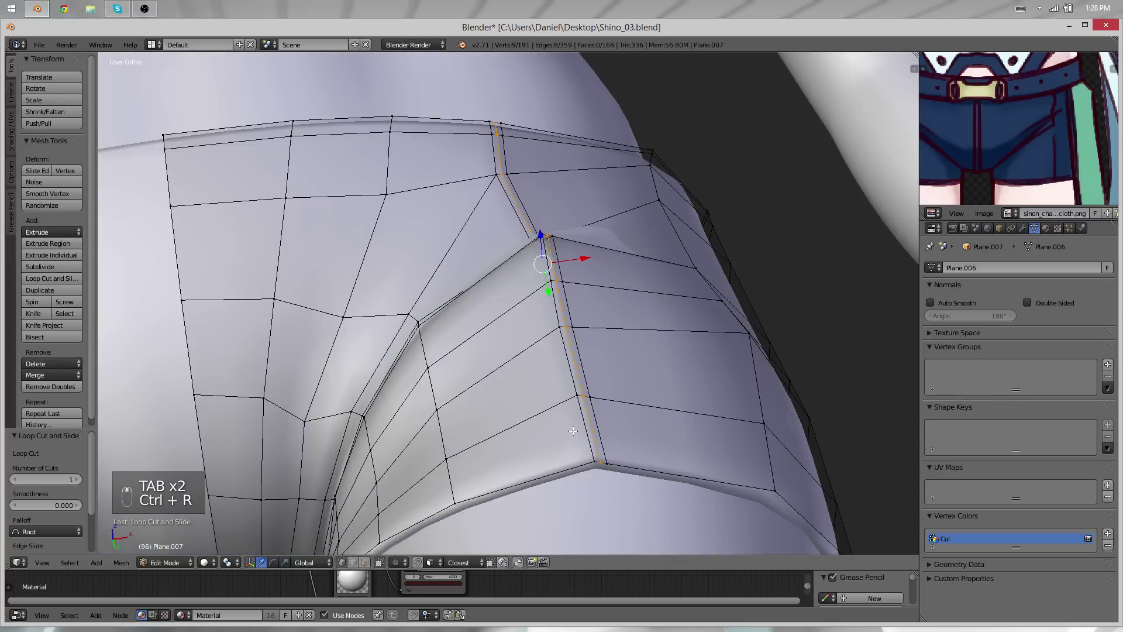
{"action": "scroll", "coordinate": [572, 431], "scroll_direction": "up", "scroll_amount": 2}
{"action": "mouse_move", "coordinate": [556, 237]}
{"action": "left_mouse_down"}
{"action": "mouse_move", "coordinate": [556, 256]}
{"action": "mouse_move", "coordinate": [555, 245]}
{"action": "left_mouse_up"}
{"action": "key", "text": "Tab"}
{"action": "scroll", "coordinate": [507, 281], "scroll_direction": "down", "scroll_amount": 8}
{"action": "scroll", "coordinate": [521, 437], "scroll_direction": "up", "scroll_amount": 5}
{"action": "key", "text": "Tab"}
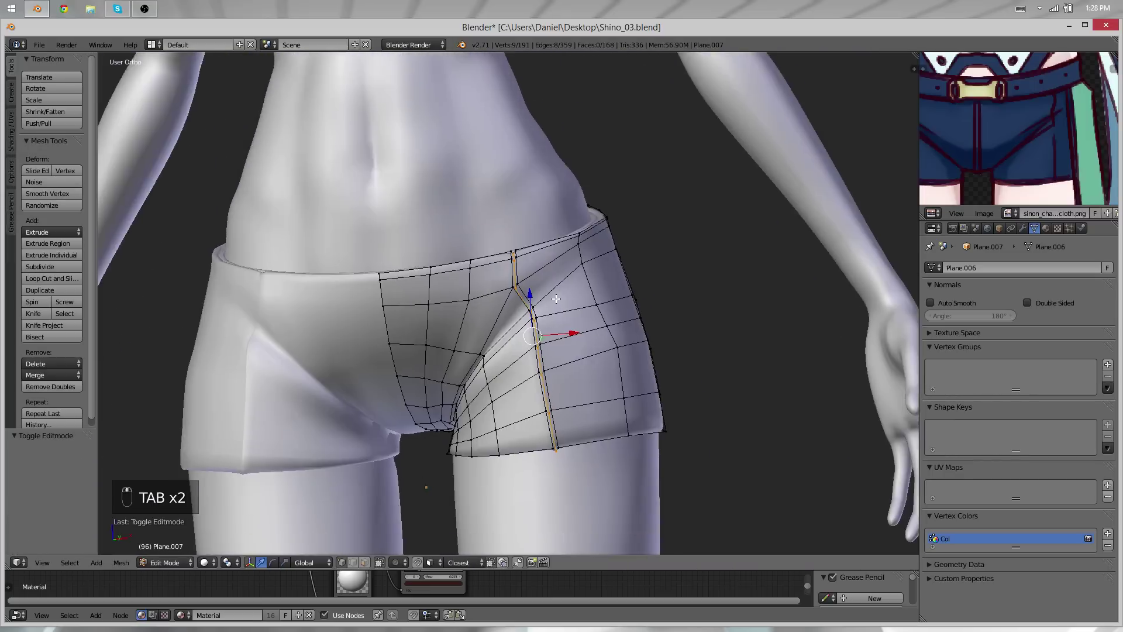
Widen the thigh seam by edge sliding its outer loop by -0.086 and its inner loop slightly away from the groove
{"action": "key", "text": "Tab"}
{"action": "scroll", "coordinate": [556, 299], "scroll_direction": "up", "scroll_amount": 6}
{"action": "key", "text": "Tab"}
{"action": "key", "text": "g"}
{"action": "key", "text": "g"}
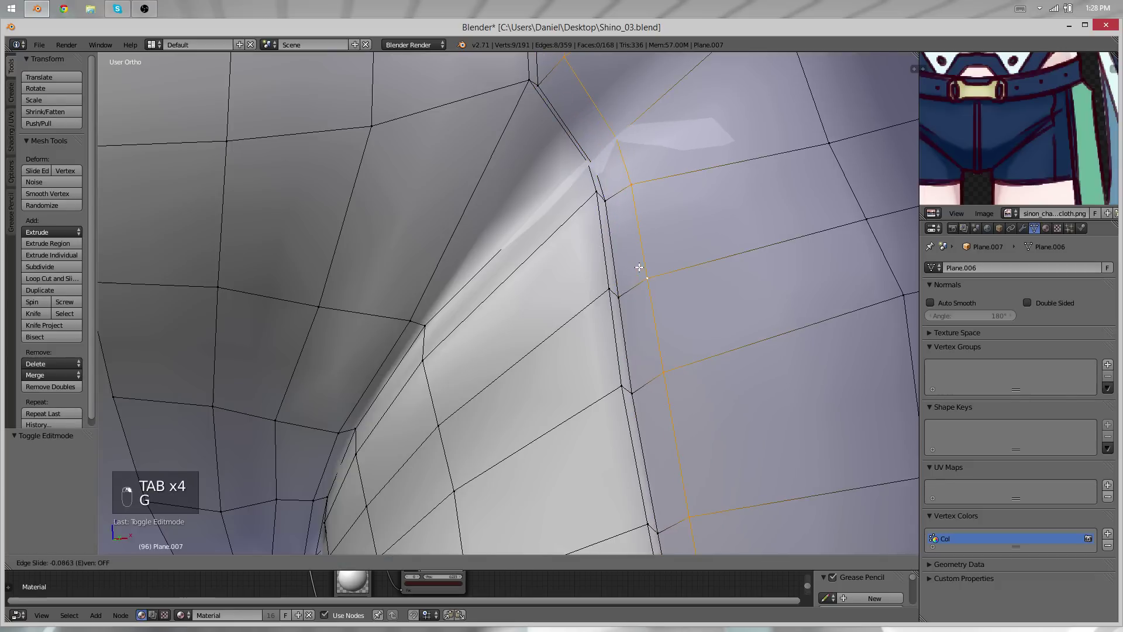
{"action": "left_click", "coordinate": [639, 267]}
{"action": "right_click", "coordinate": [598, 267], "text": "alt"}
{"action": "key", "text": "g"}
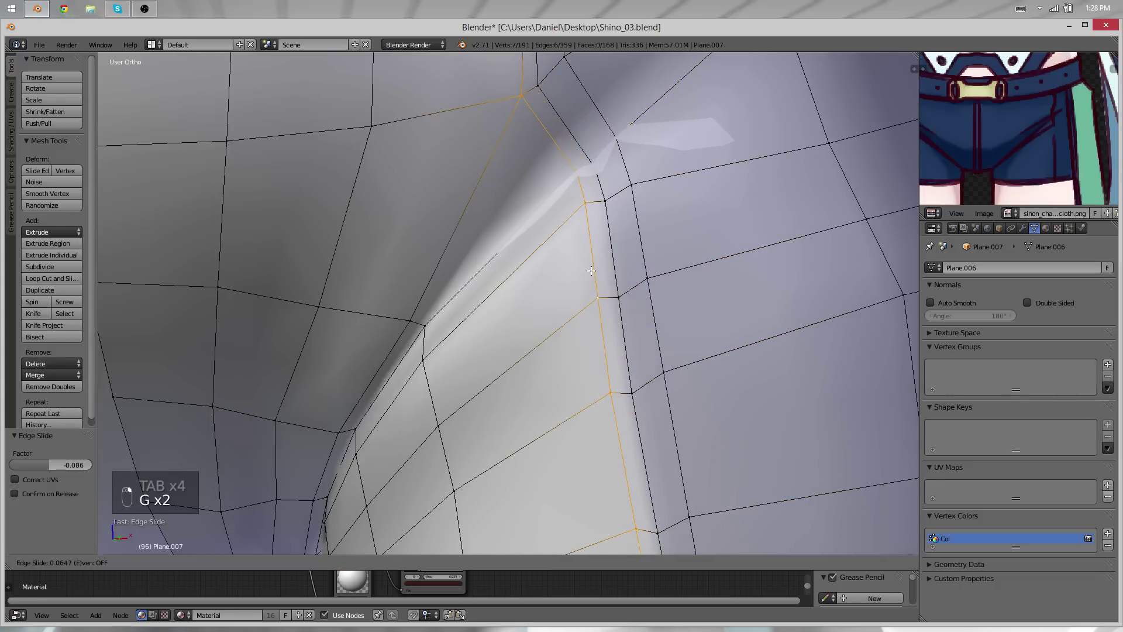
{"action": "left_click", "coordinate": [593, 270]}
Reposition the middle loop of the thigh seam groove and inspect the seam from several angles
{"action": "right_click", "coordinate": [612, 266], "text": "alt"}
{"action": "middle_click_drag", "start_coordinate": [497, 341], "coordinate": [490, 380]}
{"action": "key", "text": "g"}
{"action": "left_click", "coordinate": [492, 384]}
{"action": "key", "text": "Tab"}
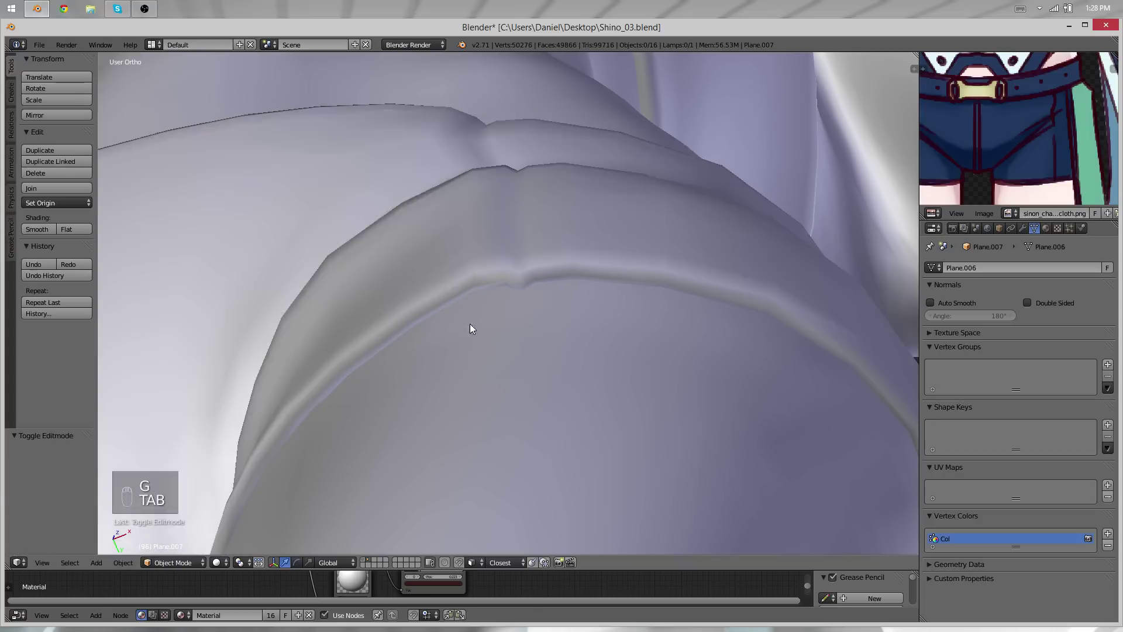
{"action": "scroll", "coordinate": [471, 325], "scroll_direction": "down", "scroll_amount": 5}
{"action": "middle_click_drag", "start_coordinate": [470, 325], "coordinate": [512, 470]}
{"action": "scroll", "coordinate": [595, 366], "scroll_direction": "down", "scroll_amount": 5}
{"action": "scroll", "coordinate": [596, 367], "scroll_direction": "up", "scroll_amount": 6}
{"action": "middle_click_drag", "start_coordinate": [596, 367], "coordinate": [455, 463]}
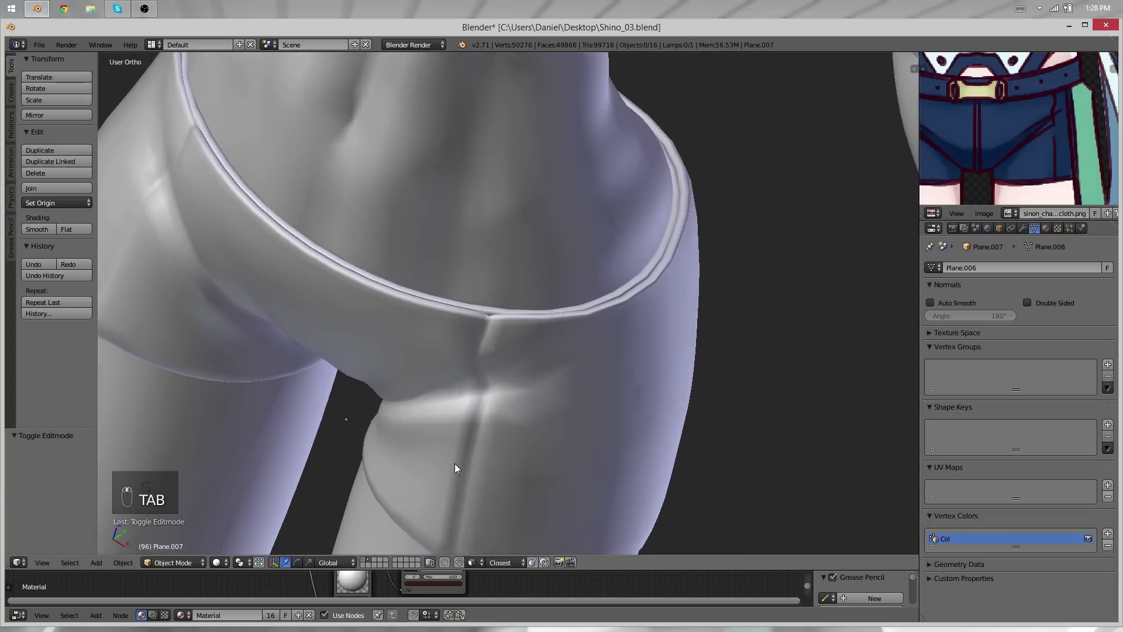
Move the selected groove loop of the thigh seam by about -0.009 in Y and -0.001 in Z
{"action": "scroll", "coordinate": [513, 436], "scroll_direction": "up", "scroll_amount": 2}
{"action": "key", "text": "Tab"}
{"action": "middle_click_drag", "start_coordinate": [512, 436], "coordinate": [555, 453]}
{"action": "key", "text": "g"}
{"action": "left_click", "coordinate": [548, 457]}
Reposition the edge loop on the inner side of the thigh seam and check the shorts on the whole figure
{"action": "right_click", "coordinate": [436, 365], "text": "alt"}
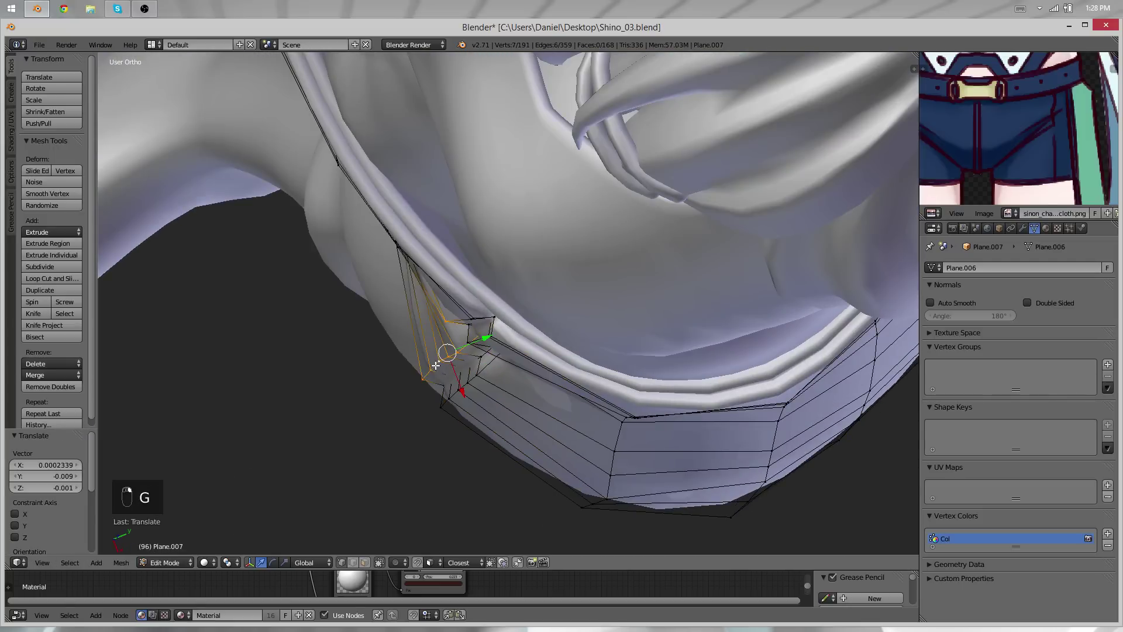
{"action": "key", "text": "g"}
{"action": "scroll", "coordinate": [539, 248], "scroll_direction": "down", "scroll_amount": 8}
{"action": "key", "text": "Tab"}
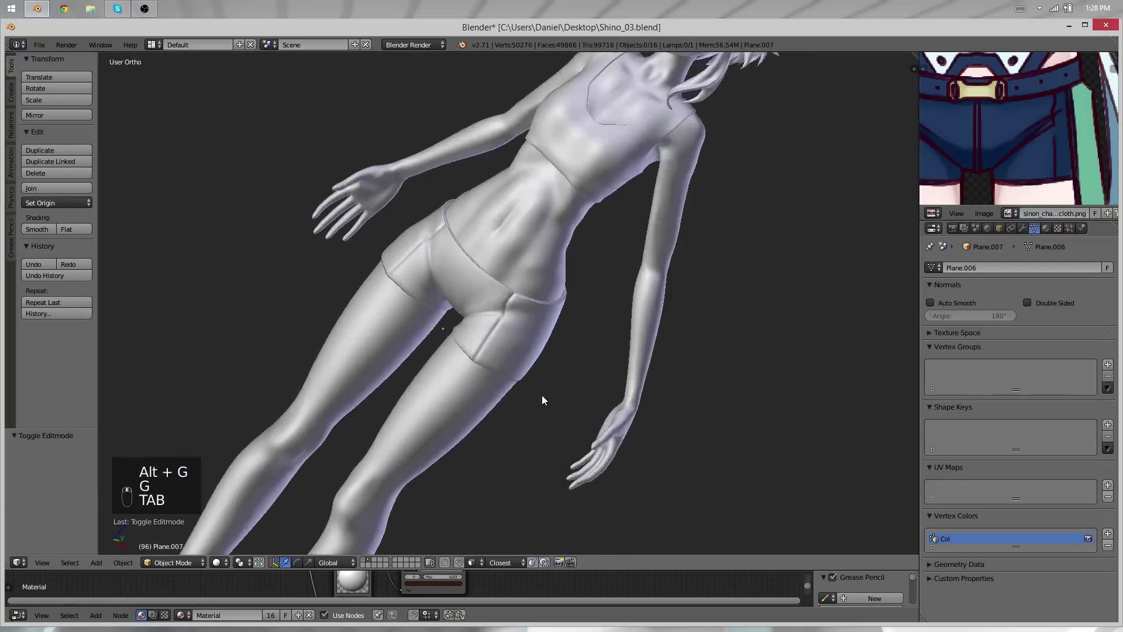
{"action": "scroll", "coordinate": [609, 359], "scroll_direction": "down", "scroll_amount": 3}
{"action": "middle_click_drag", "start_coordinate": [610, 359], "coordinate": [541, 322]}
Adjust the positions of the inner and outer edge loops beside the thigh seam groove and check the hem
{"action": "scroll", "coordinate": [509, 406], "scroll_direction": "up", "scroll_amount": 9}
{"action": "scroll", "coordinate": [486, 351], "scroll_direction": "up", "scroll_amount": 3}
{"action": "key", "text": "Tab"}
{"action": "key", "text": "g"}
{"action": "left_click", "coordinate": [478, 335]}
{"action": "right_click", "coordinate": [574, 313], "text": "alt"}
{"action": "key", "text": "g"}
{"action": "left_click", "coordinate": [537, 320]}
{"action": "key", "text": "Tab"}
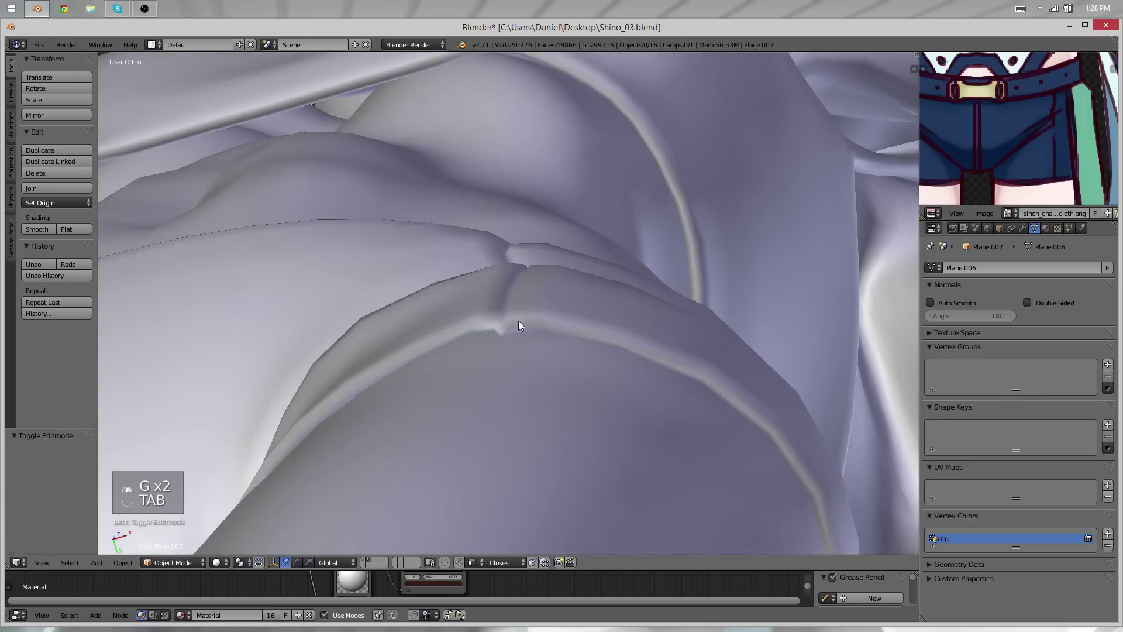
Examine the smoothed thigh seam on the shorts from the front, both close up and at a distance
{"action": "scroll", "coordinate": [518, 321], "scroll_direction": "down", "scroll_amount": 6}
{"action": "middle_click_drag", "start_coordinate": [532, 422], "coordinate": [585, 284]}
{"action": "key", "text": "a"}
{"action": "key", "text": "a"}
{"action": "key", "text": "a"}
{"action": "scroll", "coordinate": [551, 351], "scroll_direction": "down", "scroll_amount": 4}
{"action": "scroll", "coordinate": [551, 351], "scroll_direction": "up", "scroll_amount": 4}
{"action": "scroll", "coordinate": [602, 368], "scroll_direction": "up", "scroll_amount": 6}
Move the middle loop of the thigh seam groove by about 0.0049, -0.0092, 0.0021 to make the groove shallower
{"action": "key", "text": "Tab"}
{"action": "scroll", "coordinate": [591, 276], "scroll_direction": "up", "scroll_amount": 6}
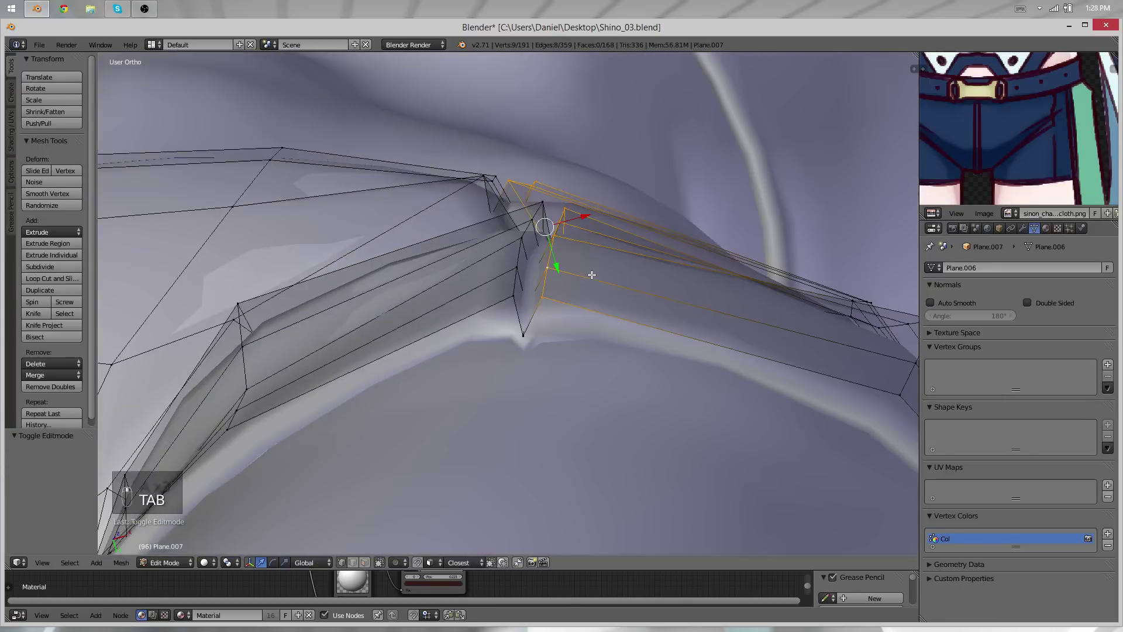
{"action": "left_click", "coordinate": [526, 304], "text": "alt"}
{"action": "key", "text": "g"}
{"action": "key", "text": "g"}
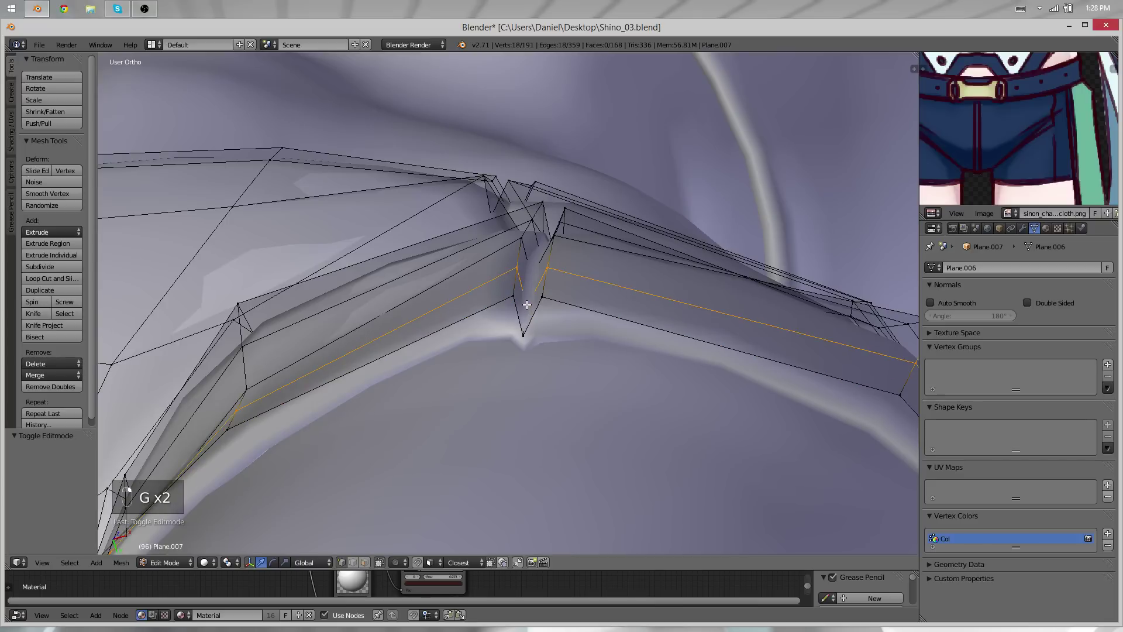
{"action": "left_click", "coordinate": [534, 283], "text": "alt"}
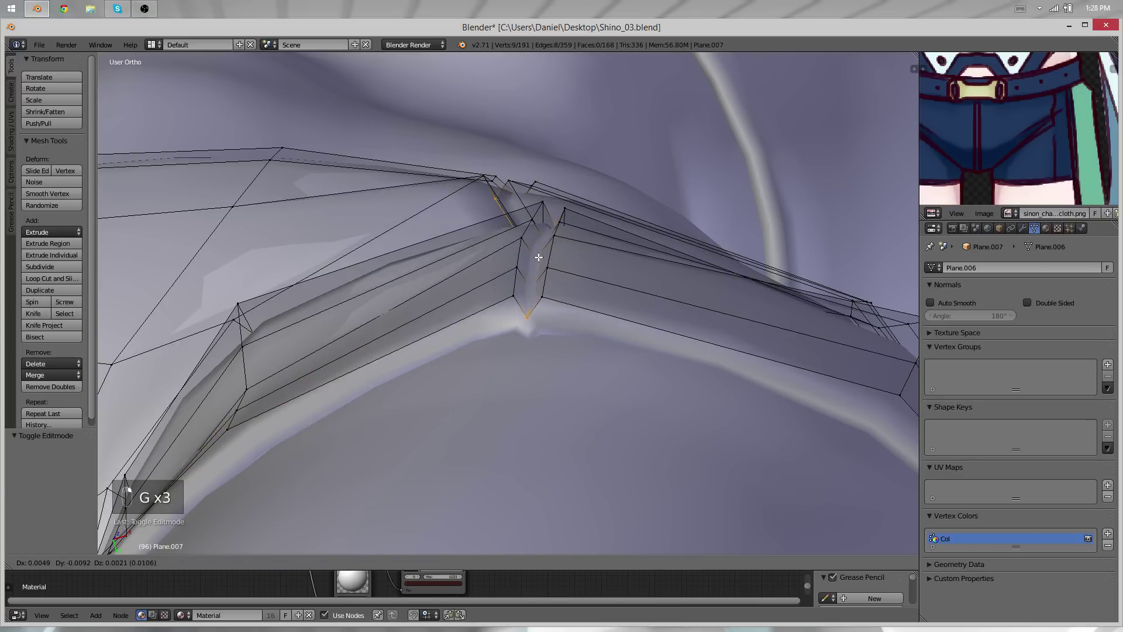
{"action": "left_click", "coordinate": [538, 258]}
Move the outer loop of the thigh seam by about -0.004 in X and nudge the inner loop by about 0.0005, 0.0008, 0
{"action": "right_click", "coordinate": [554, 250], "text": "alt"}
{"action": "key", "text": "g"}
{"action": "left_click", "coordinate": [547, 254]}
{"action": "right_click", "coordinate": [522, 261]}
{"action": "right_click", "coordinate": [524, 261], "text": "alt"}
{"action": "key", "text": "g"}
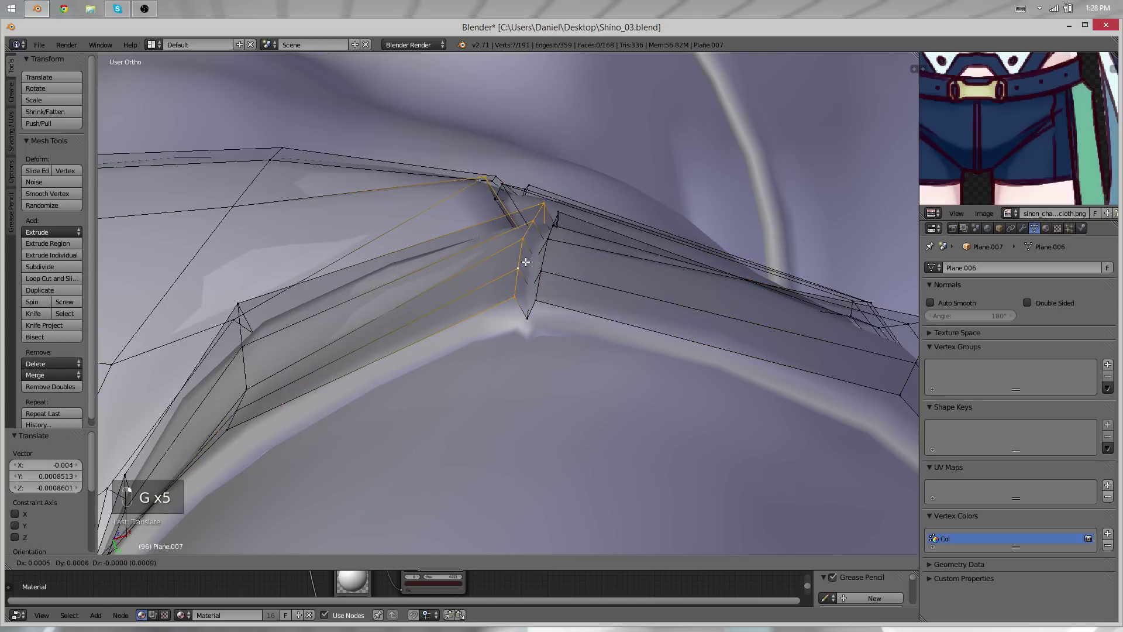
{"action": "left_click", "coordinate": [525, 262]}
Examine the finished thigh seams on the shorts from the front, side and back of the whole figure
{"action": "key", "text": "Tab"}
{"action": "scroll", "coordinate": [537, 319], "scroll_direction": "down", "scroll_amount": 5}
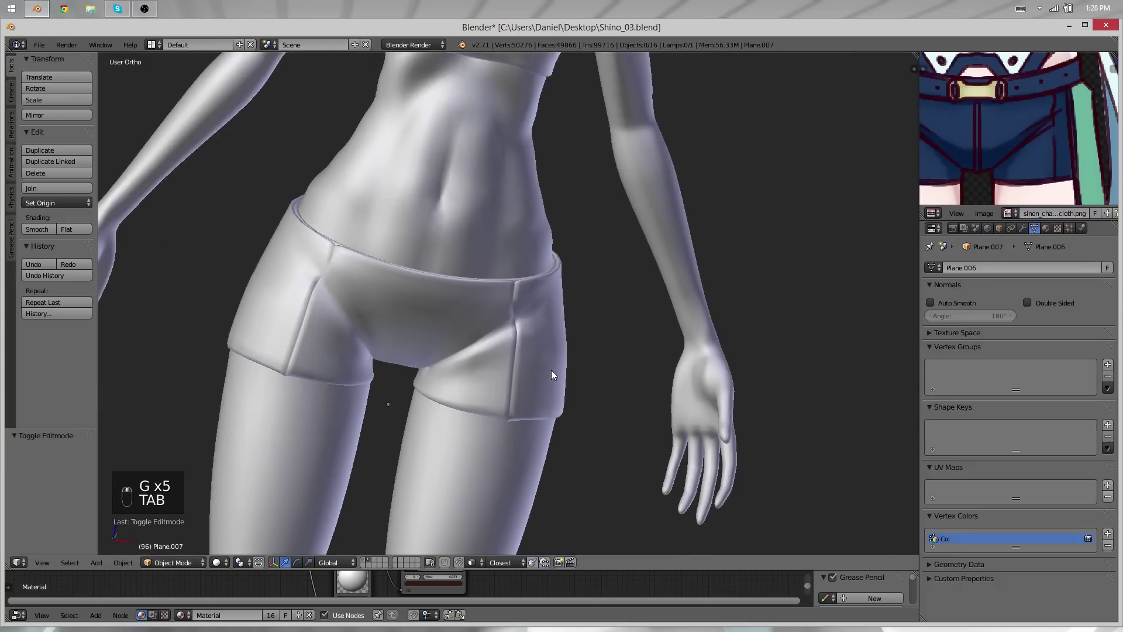
{"action": "scroll", "coordinate": [551, 369], "scroll_direction": "down", "scroll_amount": 4}
{"action": "middle_click_drag", "start_coordinate": [552, 369], "coordinate": [401, 357]}
{"action": "scroll", "coordinate": [401, 357], "scroll_direction": "up", "scroll_amount": 4}
{"action": "scroll", "coordinate": [401, 357], "scroll_direction": "down", "scroll_amount": 7}
{"action": "middle_click_drag", "start_coordinate": [537, 364], "coordinate": [641, 296]}
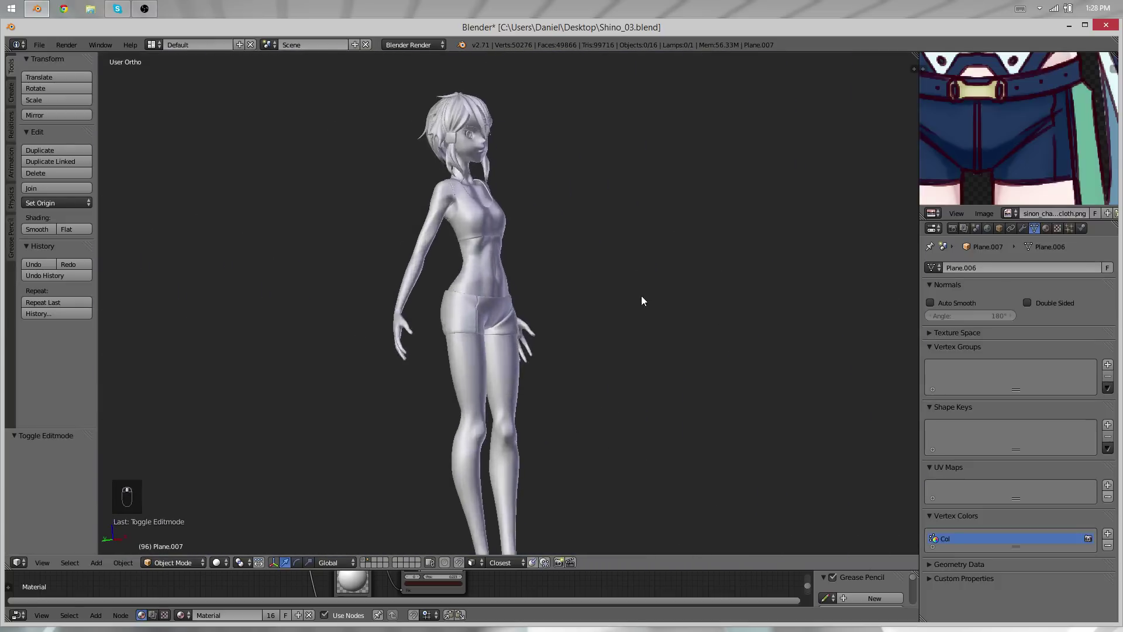
{"action": "scroll", "coordinate": [431, 358], "scroll_direction": "up", "scroll_amount": 4}
{"action": "middle_click_drag", "start_coordinate": [431, 359], "coordinate": [521, 296]}
{"action": "scroll", "coordinate": [469, 328], "scroll_direction": "up", "scroll_amount": 3}
{"action": "middle_click_drag", "start_coordinate": [469, 329], "coordinate": [619, 351]}
Add an edge loop close to the centre line of the shorts and view it straight from the back
{"action": "key", "text": "Tab"}
{"action": "scroll", "coordinate": [514, 353], "scroll_direction": "up", "scroll_amount": 2}
{"action": "middle_click_drag", "start_coordinate": [514, 354], "coordinate": [511, 330]}
{"action": "key", "text": "ctrl+r"}
{"action": "left_click", "coordinate": [486, 305]}
{"action": "left_click", "coordinate": [464, 314]}
{"action": "key", "text": "ctrl+KP_1"}
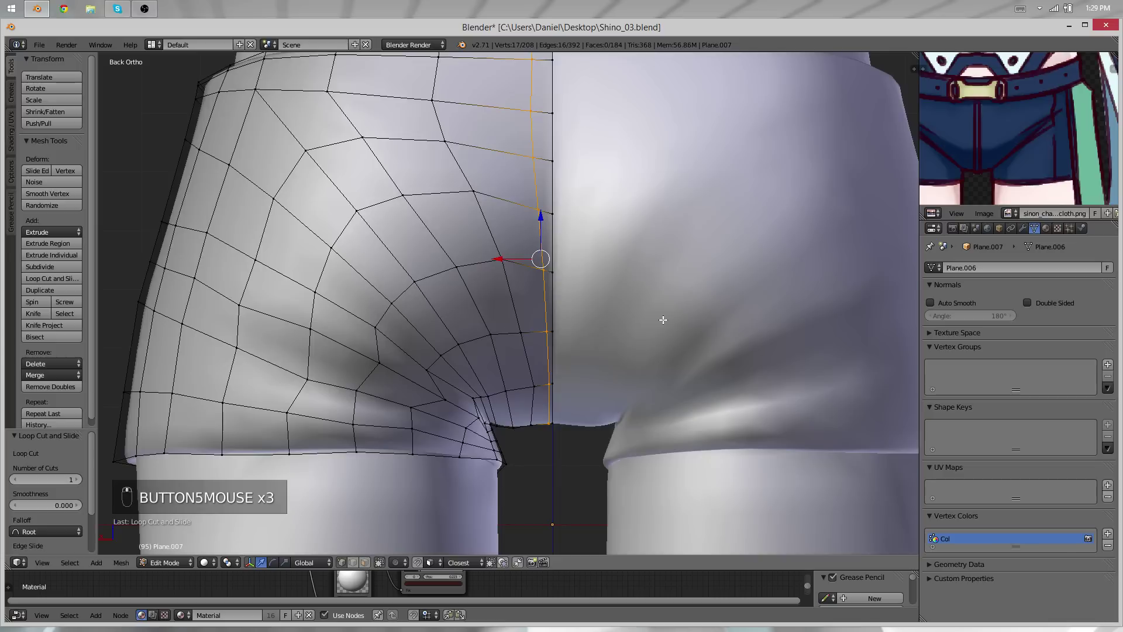
Straighten the new loop beside the centre line by scaling it to 0.07 along X
{"action": "middle_click_drag", "start_coordinate": [647, 316], "coordinate": [620, 402], "text": "shift"}
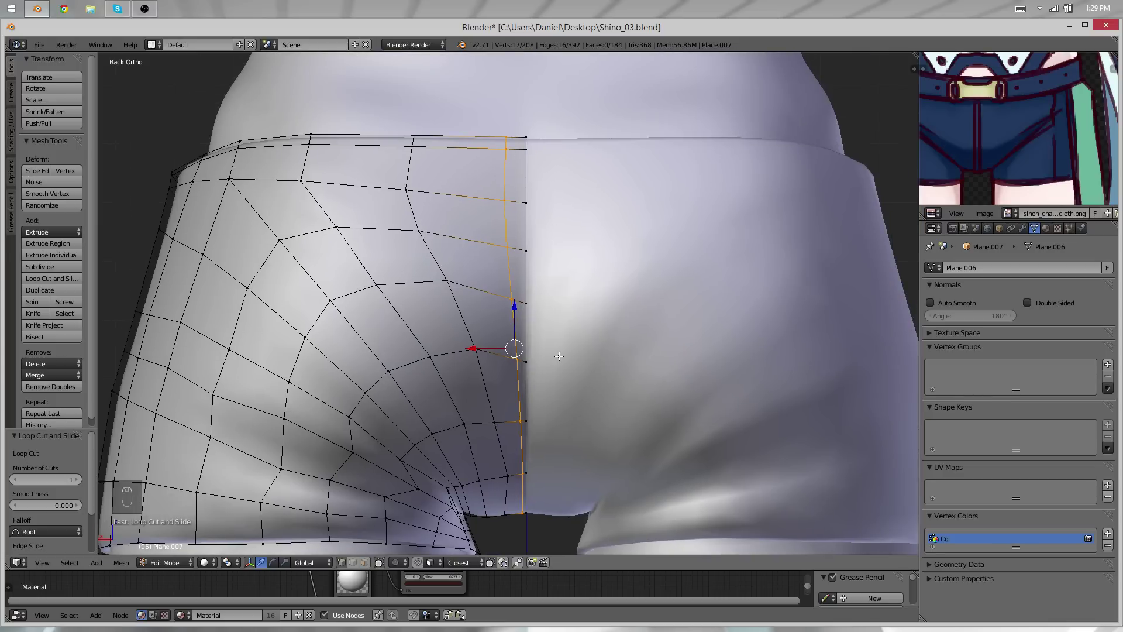
{"action": "key", "text": "s"}
{"action": "key", "text": "x"}
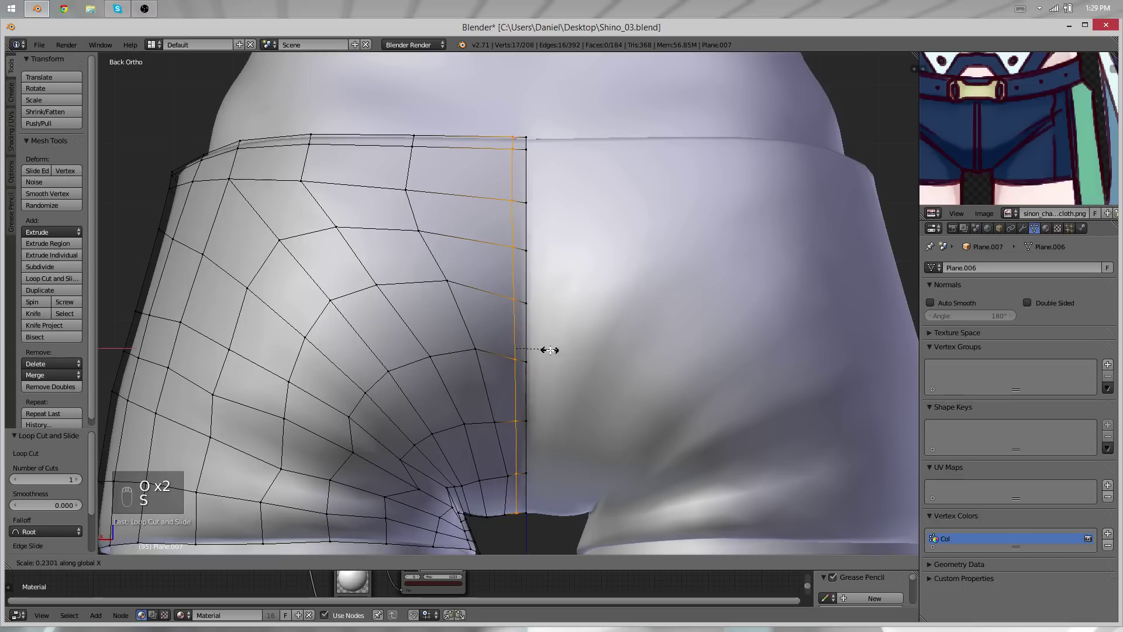
{"action": "type", "text": "07"}
{"action": "key", "text": "Return"}
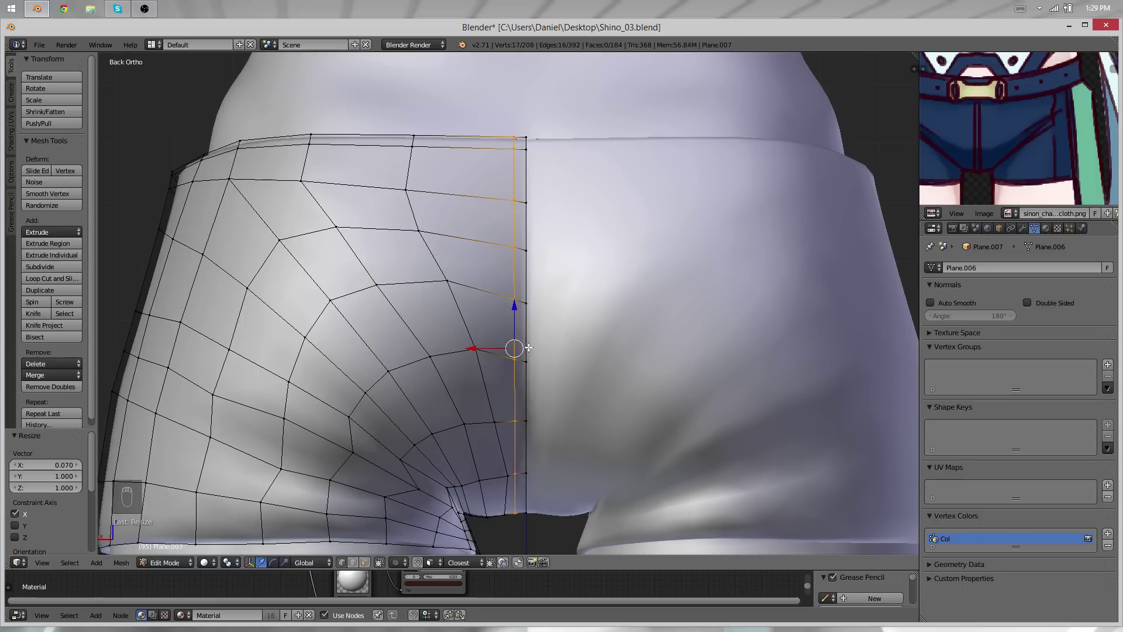
Move the straightened loop along X by -0.007 toward the centre line and check it from the front
{"action": "key", "text": "g"}
{"action": "left_click", "coordinate": [539, 355]}
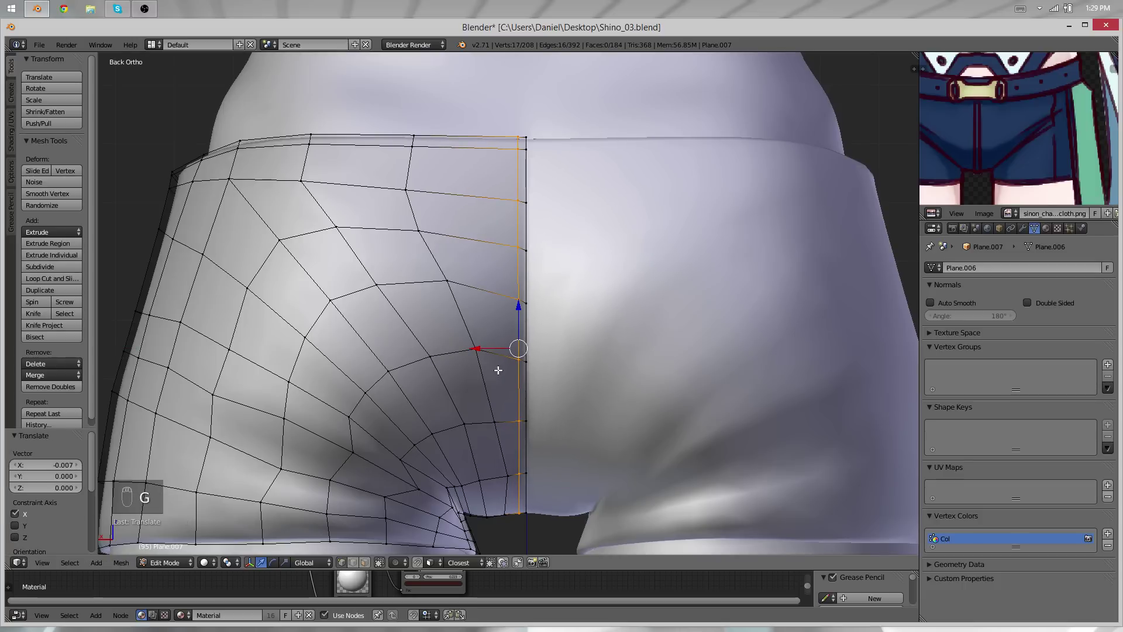
{"action": "middle_click_drag", "start_coordinate": [518, 370], "coordinate": [513, 330]}
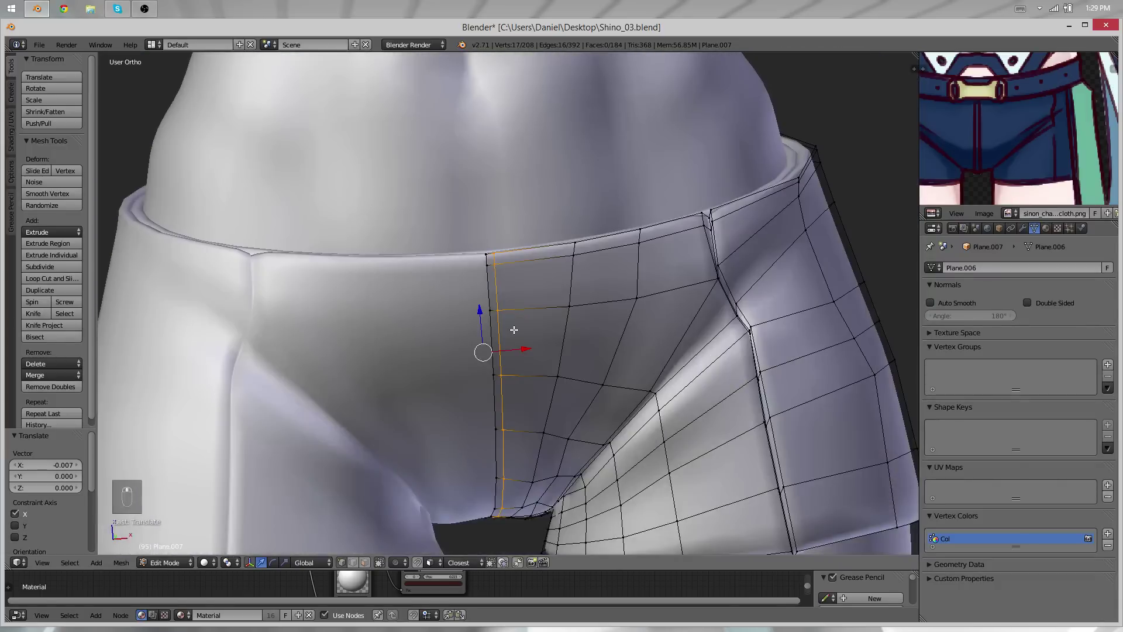
{"action": "key", "text": "KP_1"}
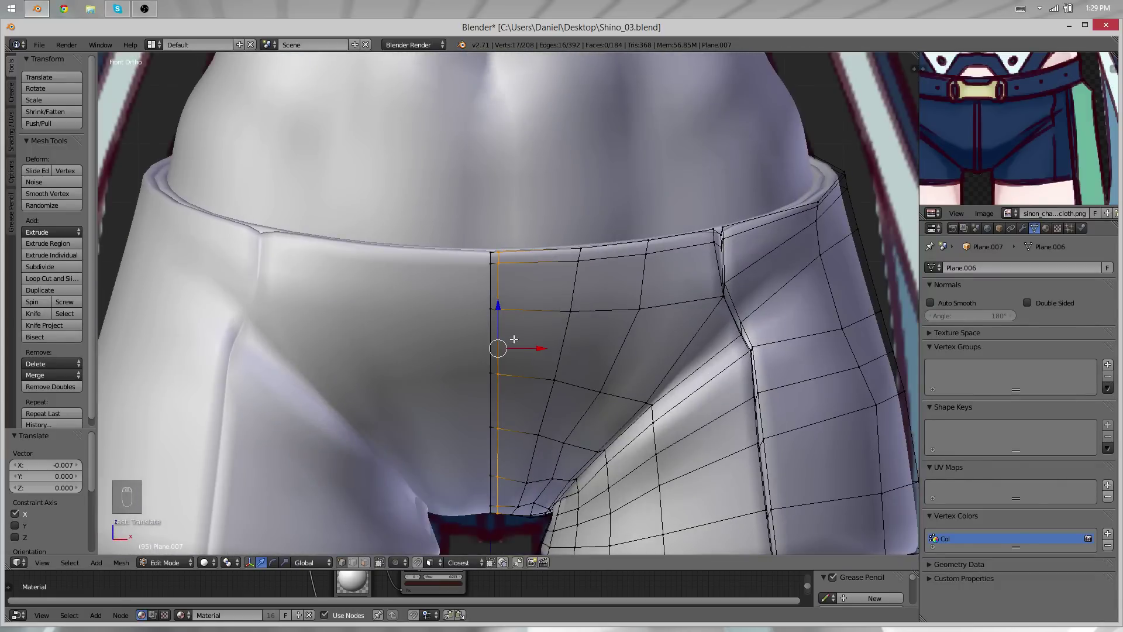
Add a second edge loop beside the centre line of the shorts and move it 0.006 along X
{"action": "scroll", "coordinate": [527, 313], "scroll_direction": "up", "scroll_amount": 2}
{"action": "key", "text": "ctrl+r"}
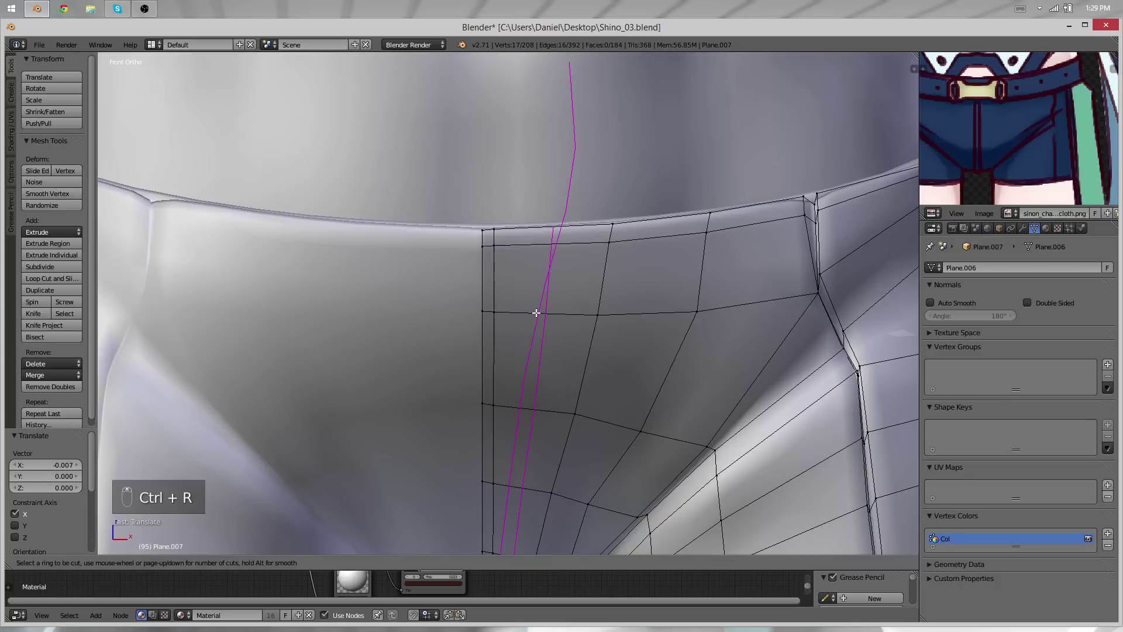
{"action": "left_click", "coordinate": [536, 313]}
{"action": "left_click", "coordinate": [478, 332]}
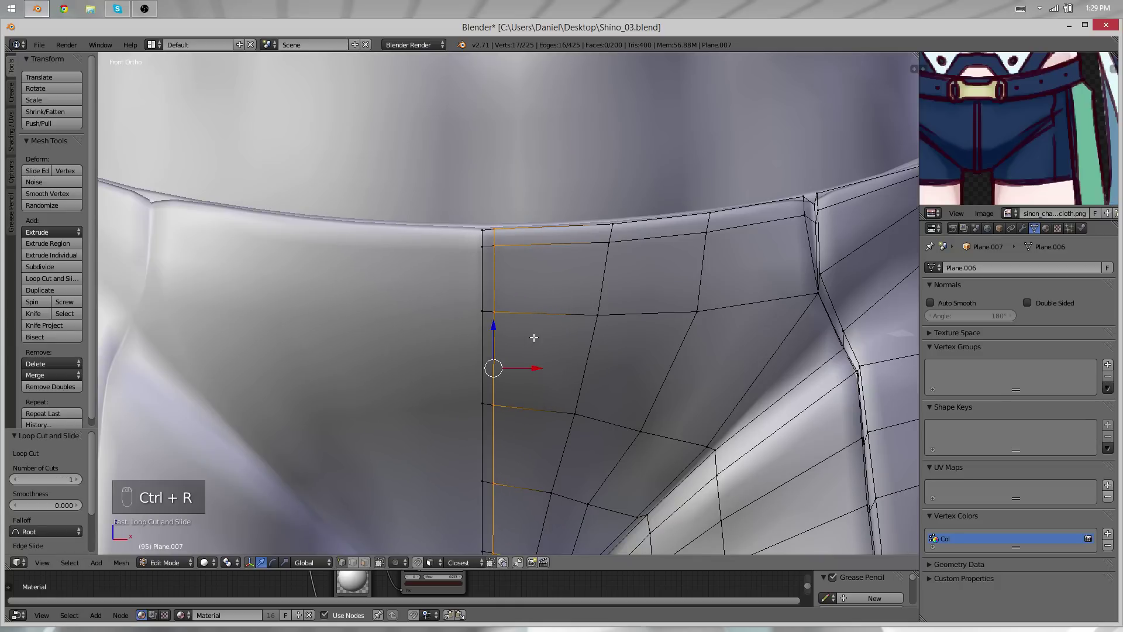
{"action": "key", "text": "g"}
{"action": "left_click", "coordinate": [539, 334]}
Select the narrow face strip along the centre line of the shorts and offset it with Shrink/Fatten
{"action": "right_click", "coordinate": [494, 352], "text": "alt+shift"}
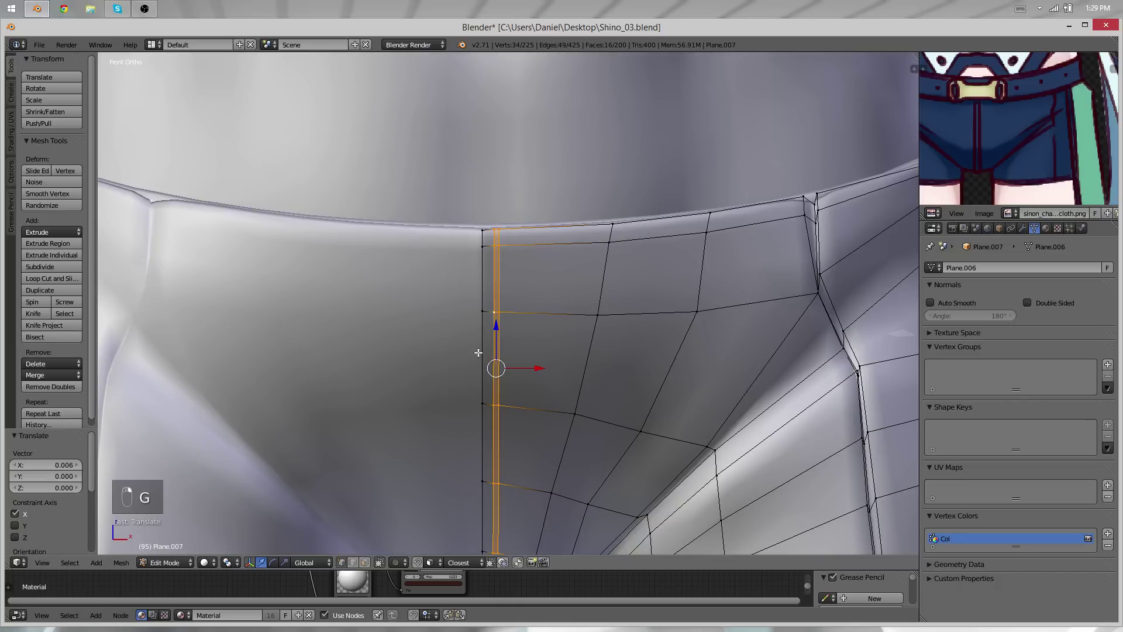
{"action": "right_click", "coordinate": [479, 353], "text": "alt+shift"}
{"action": "right_click", "coordinate": [492, 354], "text": "alt"}
{"action": "right_click", "coordinate": [485, 364], "text": "alt+shift"}
{"action": "middle_click_drag", "start_coordinate": [515, 422], "coordinate": [515, 320], "text": "shift"}
{"action": "scroll", "coordinate": [530, 323], "scroll_direction": "up", "scroll_amount": 2}
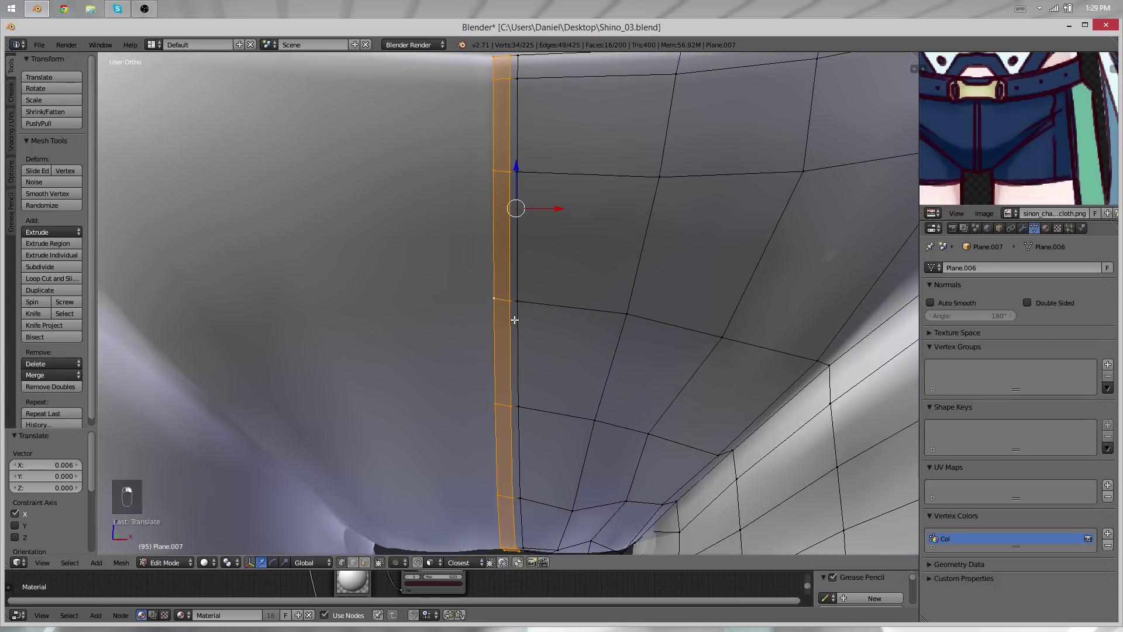
{"action": "left_click", "coordinate": [75, 114]}
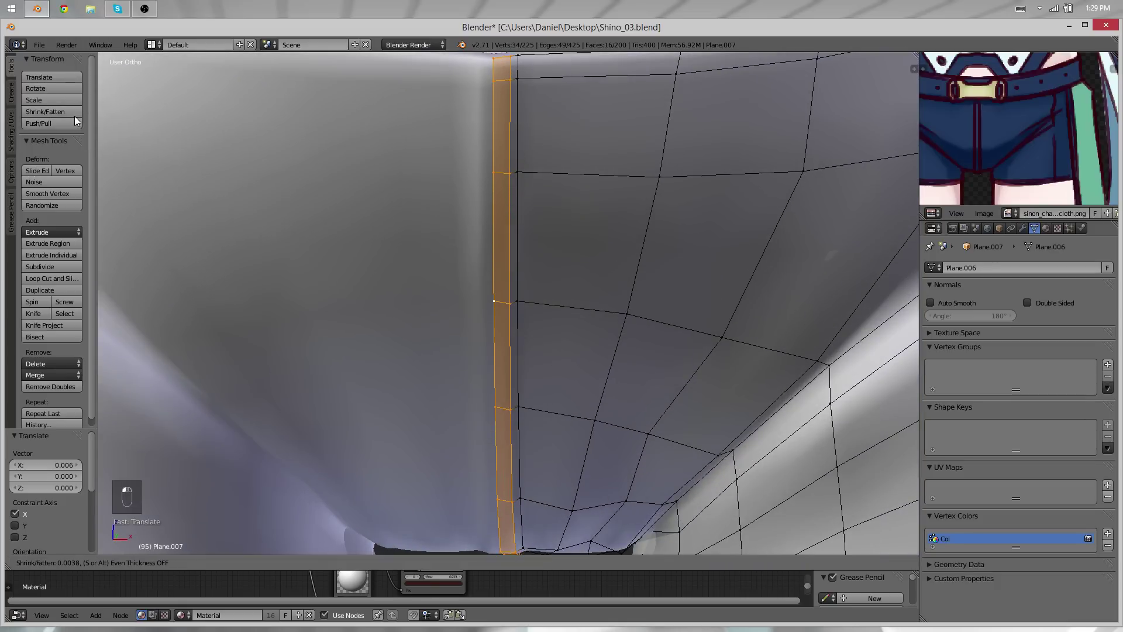
{"action": "left_click", "coordinate": [75, 117]}
Examine the raised centre seam on the whole figure from the front and back
{"action": "key", "text": "Tab"}
{"action": "scroll", "coordinate": [493, 304], "scroll_direction": "down", "scroll_amount": 13}
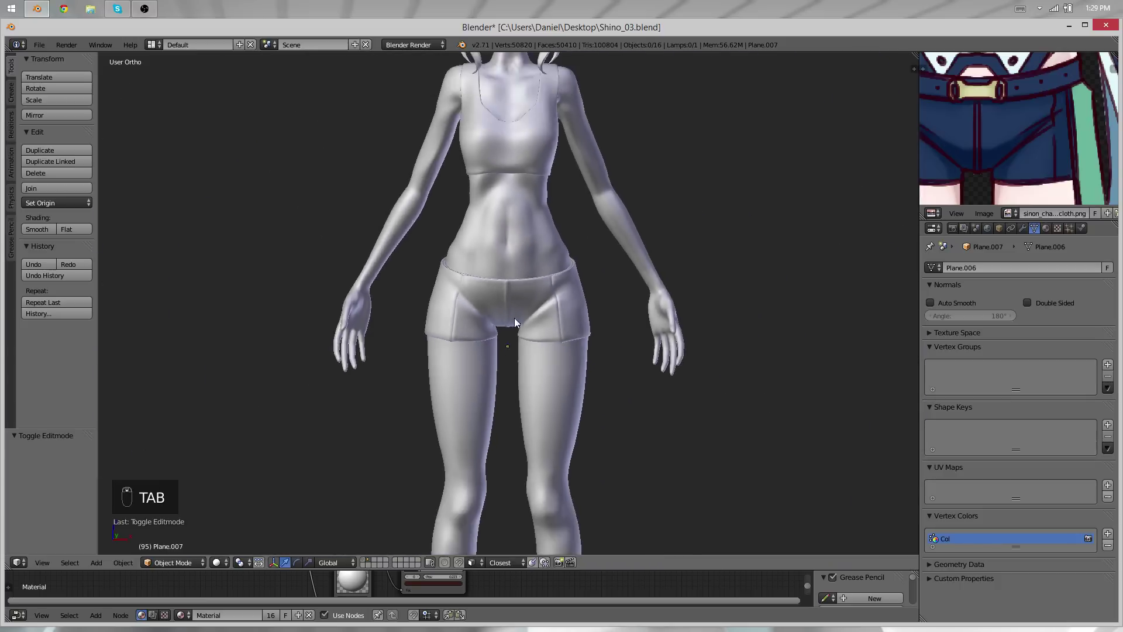
{"action": "scroll", "coordinate": [527, 318], "scroll_direction": "up", "scroll_amount": 5}
{"action": "middle_click_drag", "start_coordinate": [559, 320], "coordinate": [434, 288]}
{"action": "scroll", "coordinate": [614, 263], "scroll_direction": "down", "scroll_amount": 5}
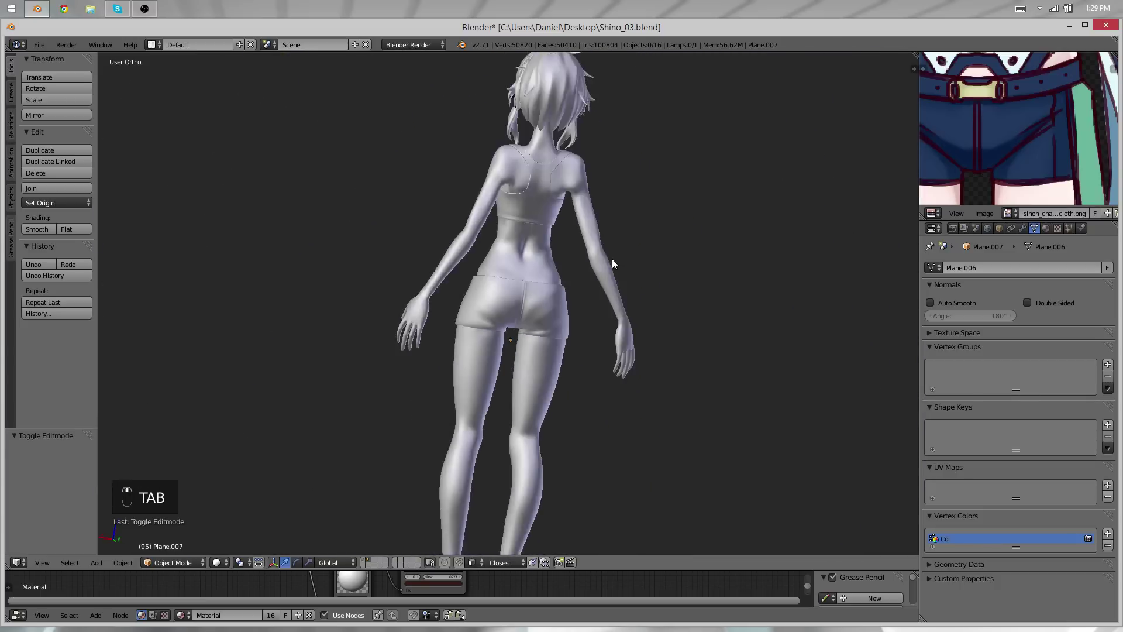
{"action": "scroll", "coordinate": [495, 269], "scroll_direction": "up", "scroll_amount": 5}
{"action": "middle_click_drag", "start_coordinate": [494, 270], "coordinate": [604, 315]}
Reposition the edge loops bordering the centre seam to tighten its profile at the waistband
{"action": "key", "text": "Tab"}
{"action": "scroll", "coordinate": [526, 242], "scroll_direction": "up", "scroll_amount": 8}
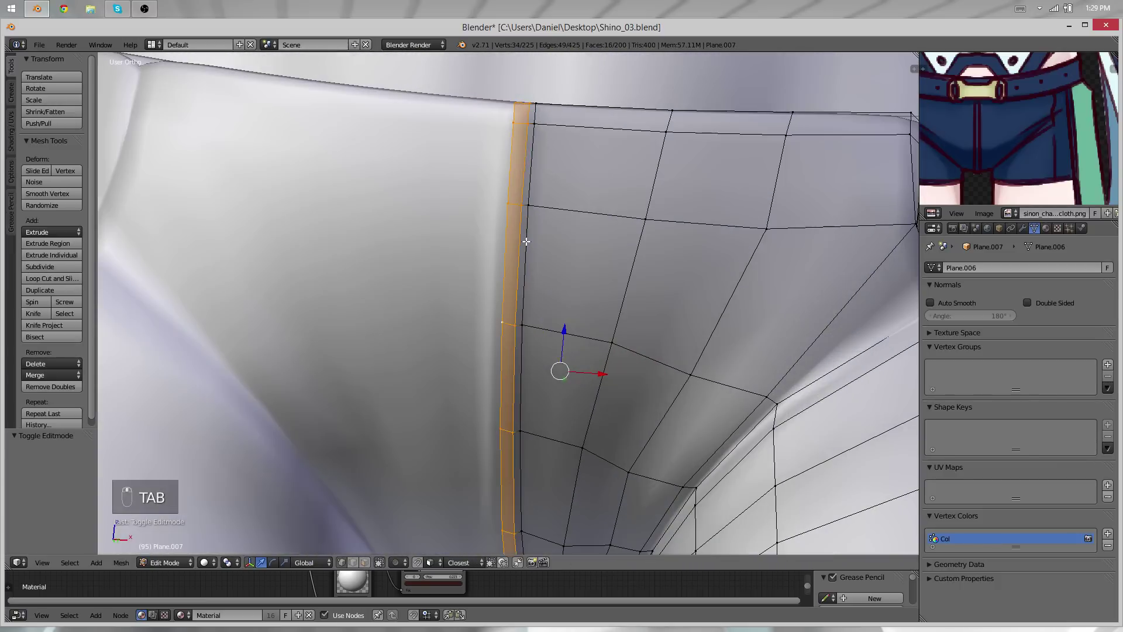
{"action": "middle_click_drag", "start_coordinate": [526, 242], "coordinate": [564, 351]}
{"action": "scroll", "coordinate": [551, 271], "scroll_direction": "up", "scroll_amount": 4}
{"action": "key", "text": "g"}
{"action": "left_click", "coordinate": [544, 276]}
{"action": "right_click", "coordinate": [543, 291], "text": "alt"}
{"action": "key", "text": "g"}
{"action": "left_click", "coordinate": [547, 288]}
{"action": "key", "text": "Tab"}
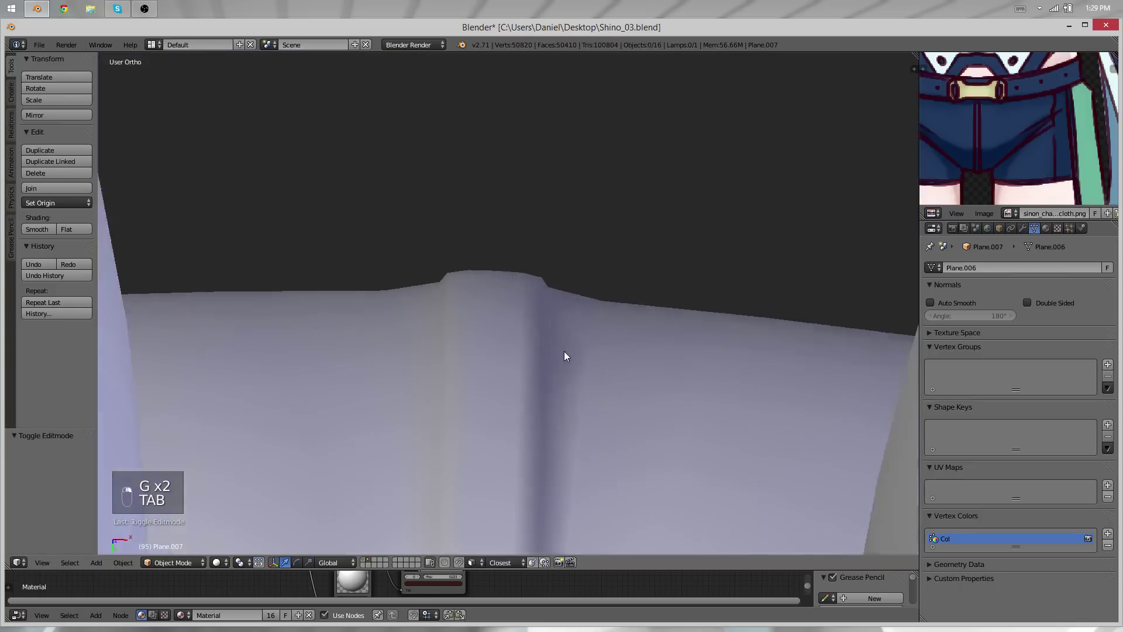
Examine the centre seam on the shorts up close and from a distance, with and without the mesh wires
{"action": "scroll", "coordinate": [538, 316], "scroll_direction": "down", "scroll_amount": 9}
{"action": "middle_click_drag", "start_coordinate": [514, 283], "coordinate": [532, 395]}
{"action": "scroll", "coordinate": [494, 159], "scroll_direction": "up", "scroll_amount": 8}
{"action": "scroll", "coordinate": [493, 159], "scroll_direction": "down", "scroll_amount": 5}
{"action": "scroll", "coordinate": [598, 263], "scroll_direction": "down", "scroll_amount": 4}
{"action": "scroll", "coordinate": [619, 350], "scroll_direction": "up", "scroll_amount": 3}
{"action": "middle_click_drag", "start_coordinate": [570, 432], "coordinate": [484, 304]}
{"action": "scroll", "coordinate": [652, 362], "scroll_direction": "up", "scroll_amount": 4}
{"action": "key", "text": "Tab"}
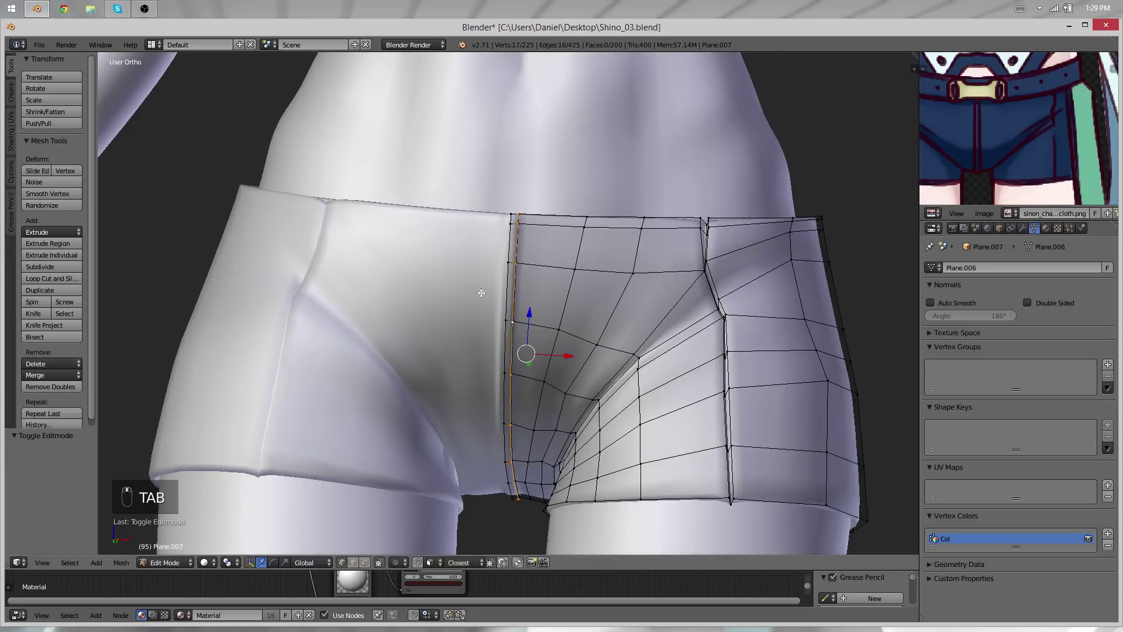
{"action": "scroll", "coordinate": [481, 292], "scroll_direction": "down", "scroll_amount": 3}
{"action": "scroll", "coordinate": [527, 395], "scroll_direction": "up", "scroll_amount": 5}
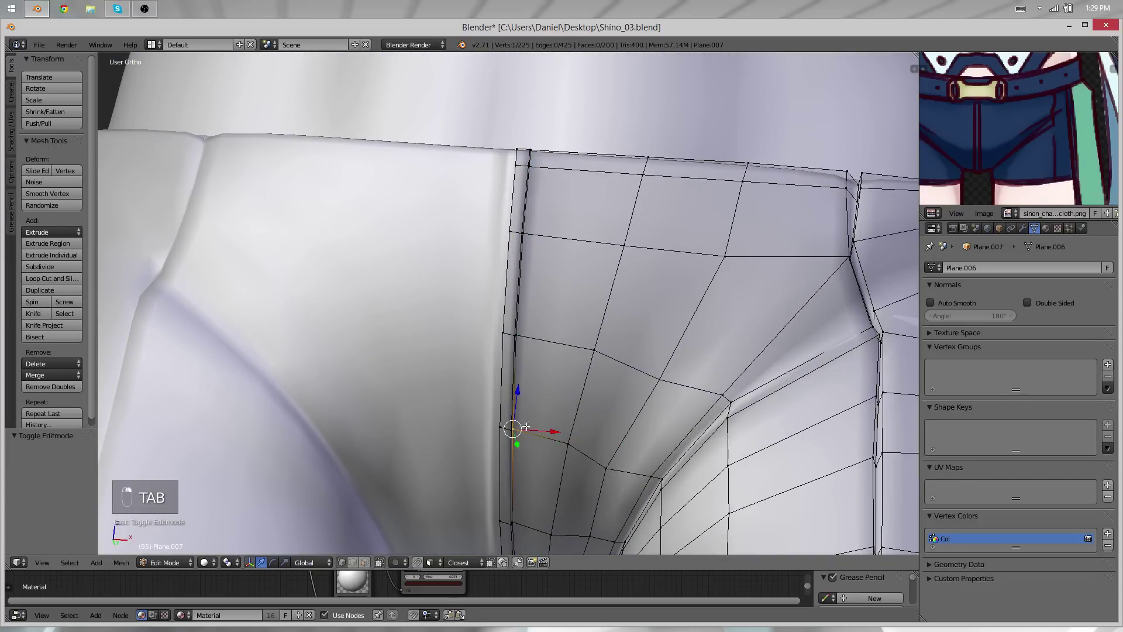
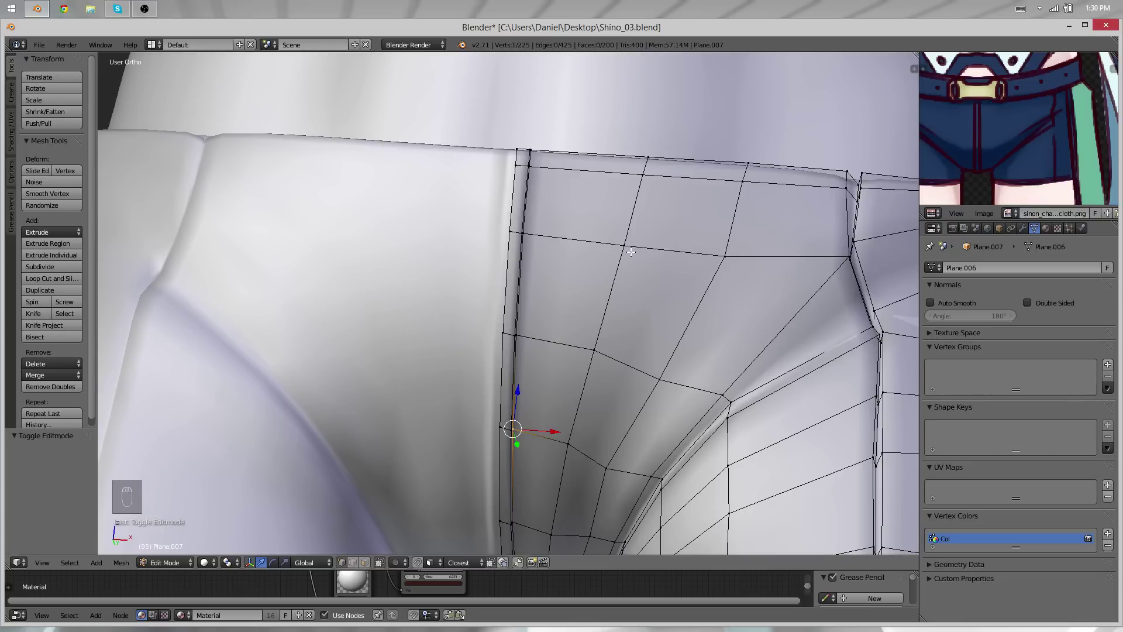
{"action": "scroll", "coordinate": [630, 252], "scroll_direction": "down", "scroll_amount": 8}
{"action": "key", "text": "Tab"}
{"action": "mouse_move", "coordinate": [476, 317]}
{"action": "middle_mouse_down"}
{"action": "mouse_move", "coordinate": [593, 341]}
{"action": "mouse_move", "coordinate": [447, 310]}
{"action": "mouse_move", "coordinate": [510, 324]}
{"action": "mouse_move", "coordinate": [331, 318]}
{"action": "mouse_move", "coordinate": [430, 354]}
{"action": "mouse_move", "coordinate": [457, 316]}
{"action": "middle_mouse_up"}
{"action": "key", "text": "a"}
{"action": "key", "text": "a"}
{"action": "key", "text": "a"}
{"action": "scroll", "coordinate": [509, 329], "scroll_direction": "up", "scroll_amount": 3}
Move the two vertices at the top of the thigh seam by -0.004 X, 0.004 Y and 0.014 Z
{"action": "key", "text": "Tab"}
{"action": "scroll", "coordinate": [489, 285], "scroll_direction": "up", "scroll_amount": 4}
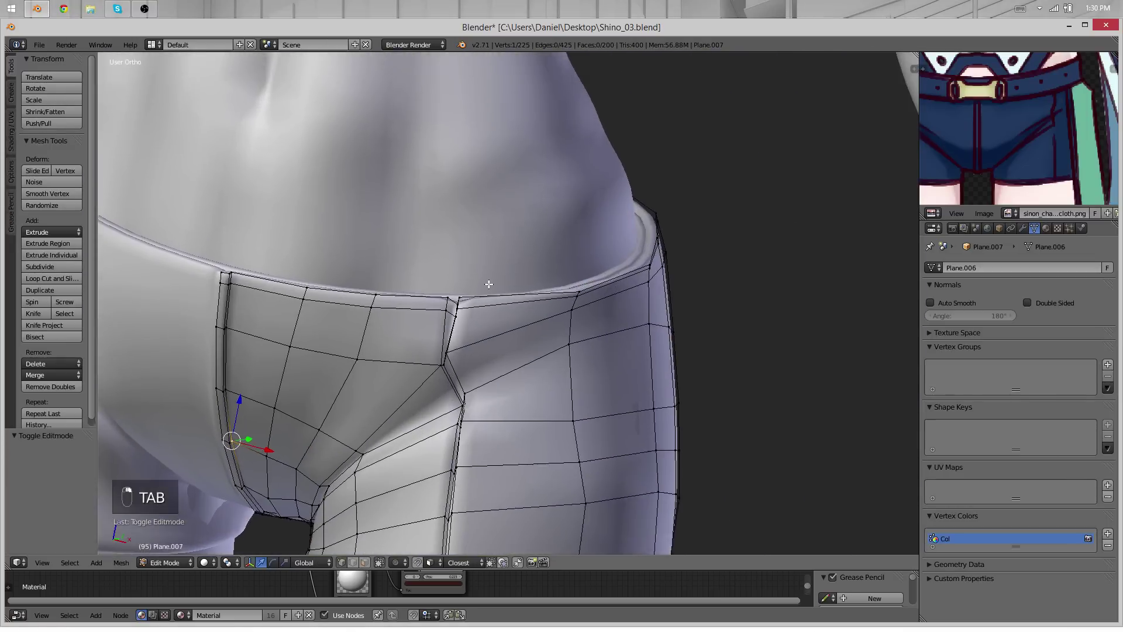
{"action": "scroll", "coordinate": [489, 284], "scroll_direction": "up", "scroll_amount": 2}
{"action": "key", "text": "z"}
{"action": "middle_click_drag", "start_coordinate": [373, 347], "coordinate": [463, 384], "text": "shift"}
{"action": "key", "text": "z"}
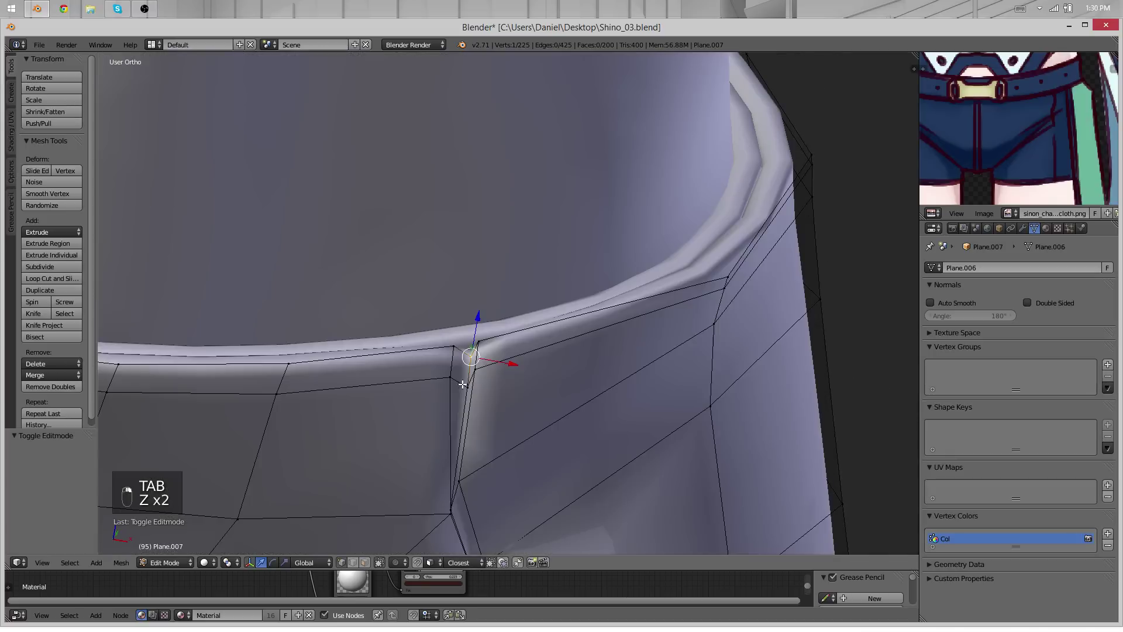
{"action": "right_click", "coordinate": [463, 385], "text": "shift"}
{"action": "key", "text": "g"}
{"action": "left_click", "coordinate": [469, 361]}
{"action": "key", "text": "z"}
{"action": "scroll", "coordinate": [551, 372], "scroll_direction": "down", "scroll_amount": 3}
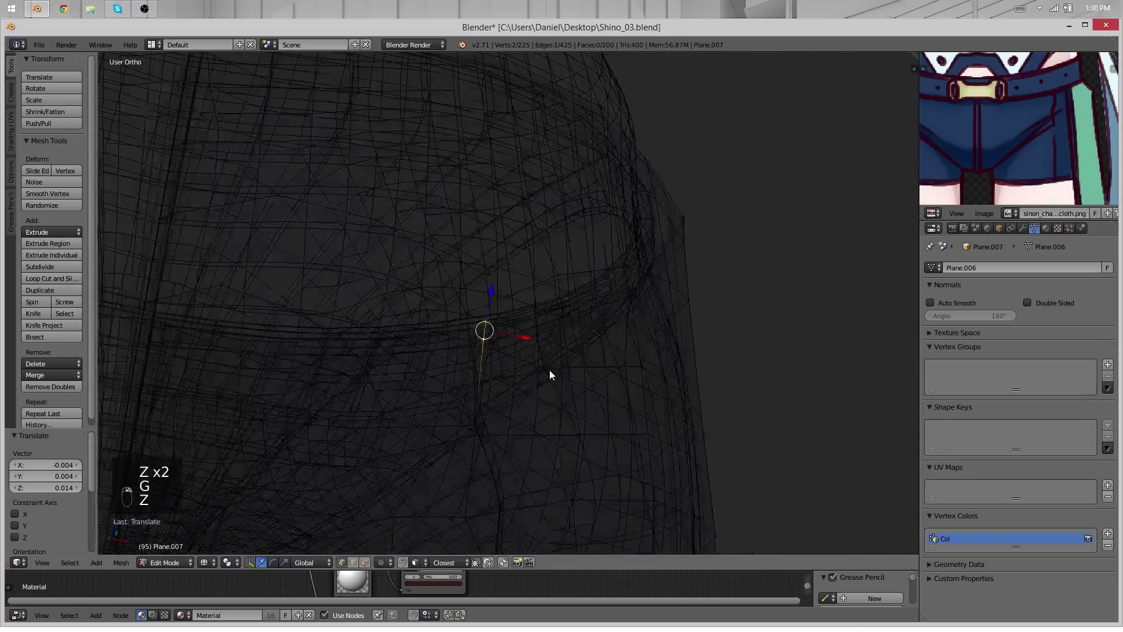
{"action": "key", "text": "Tab"}
{"action": "key", "text": "z"}
Examine the shorts' waistband and seams from both sides and straight from the front
{"action": "scroll", "coordinate": [487, 300], "scroll_direction": "down", "scroll_amount": 4}
{"action": "middle_click_drag", "start_coordinate": [468, 300], "coordinate": [489, 292]}
{"action": "scroll", "coordinate": [454, 290], "scroll_direction": "up", "scroll_amount": 3}
{"action": "scroll", "coordinate": [454, 290], "scroll_direction": "down", "scroll_amount": 4}
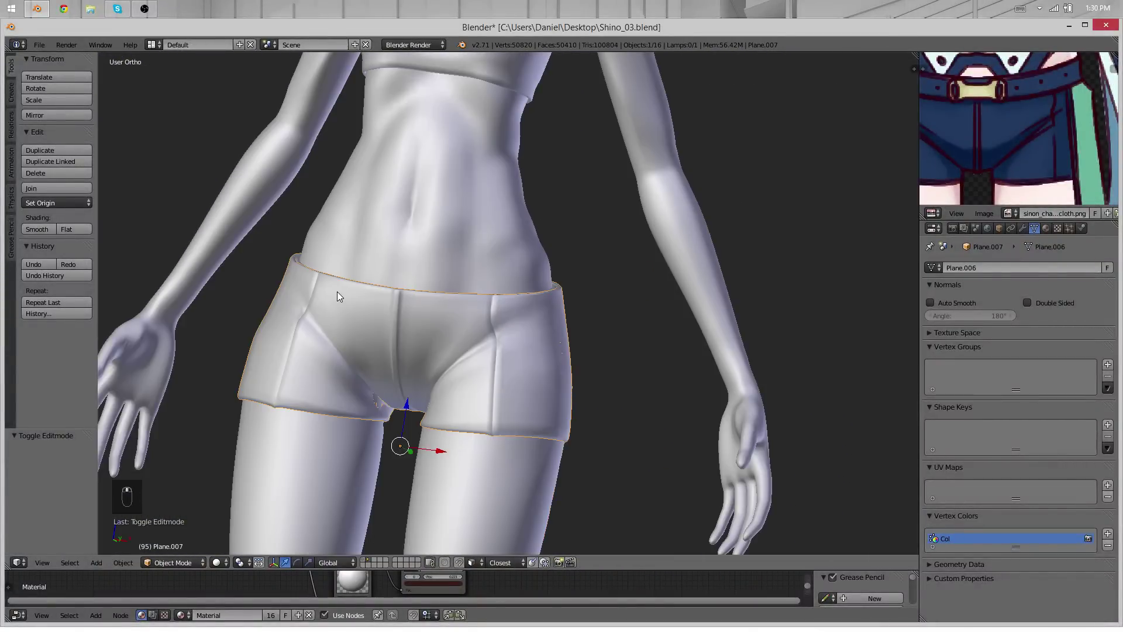
{"action": "middle_click_drag", "start_coordinate": [337, 291], "coordinate": [257, 233]}
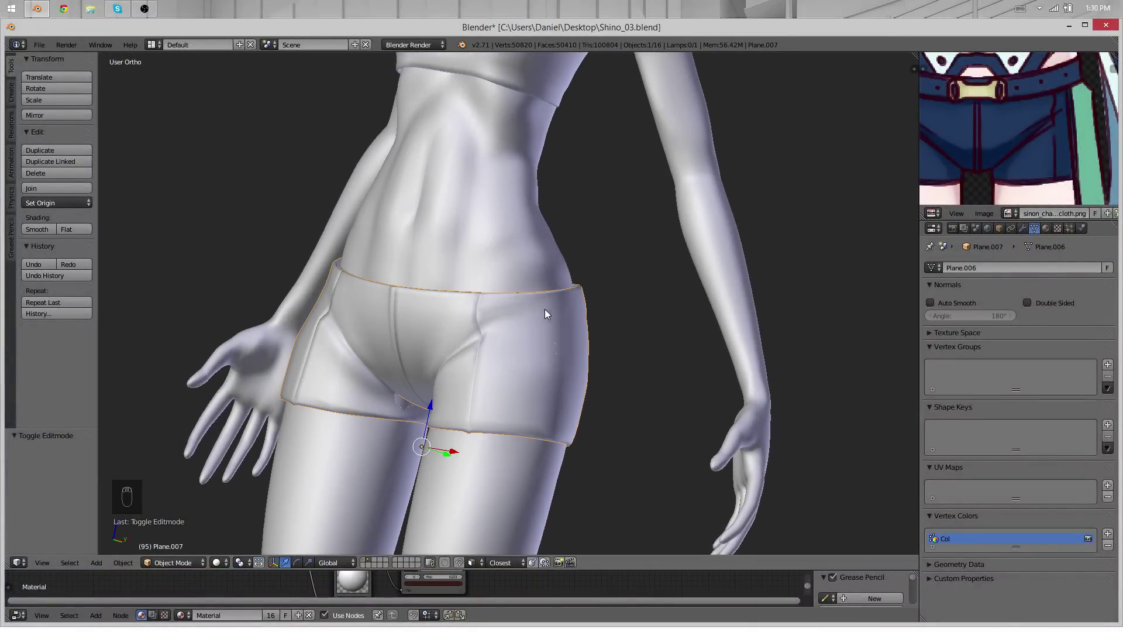
{"action": "scroll", "coordinate": [545, 310], "scroll_direction": "down", "scroll_amount": 2}
{"action": "middle_click_drag", "start_coordinate": [436, 314], "coordinate": [676, 314]}
{"action": "scroll", "coordinate": [676, 315], "scroll_direction": "up", "scroll_amount": 2}
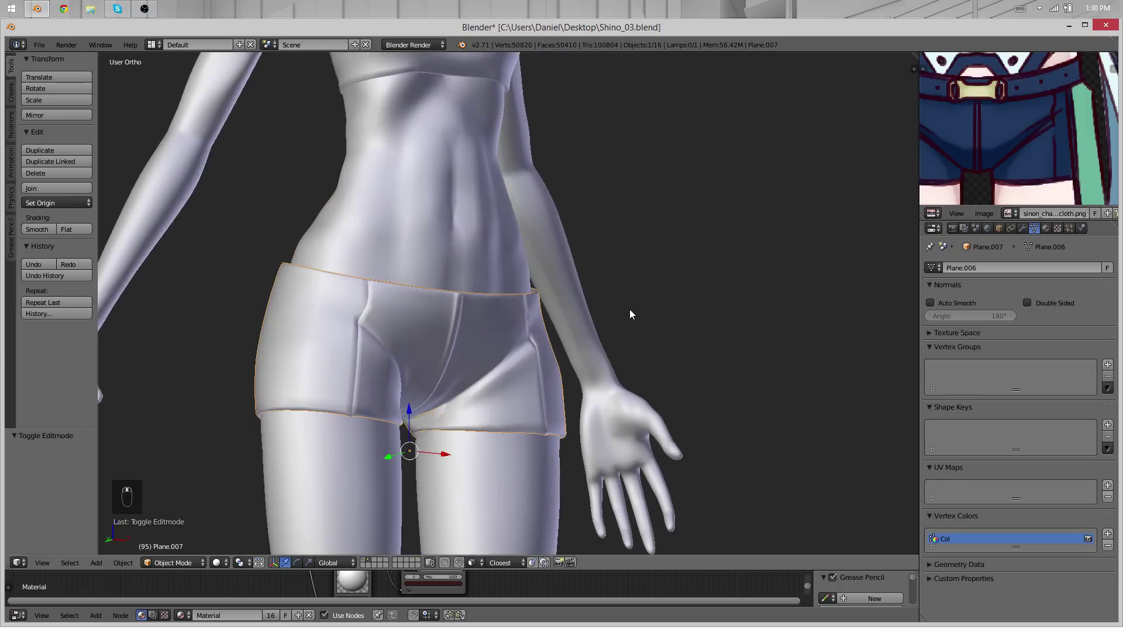
{"action": "middle_click_drag", "start_coordinate": [413, 291], "coordinate": [381, 287]}
{"action": "middle_click_drag", "start_coordinate": [457, 284], "coordinate": [445, 288]}
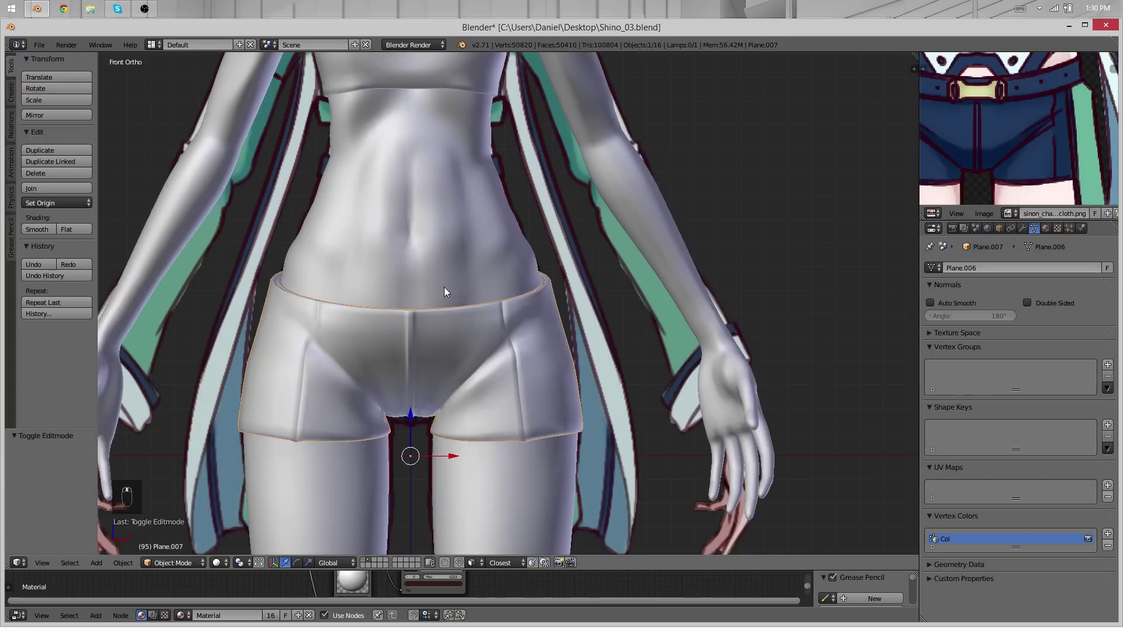
{"action": "scroll", "coordinate": [448, 288], "scroll_direction": "up", "scroll_amount": 2}
{"action": "key", "text": "z"}
{"action": "key", "text": "z"}
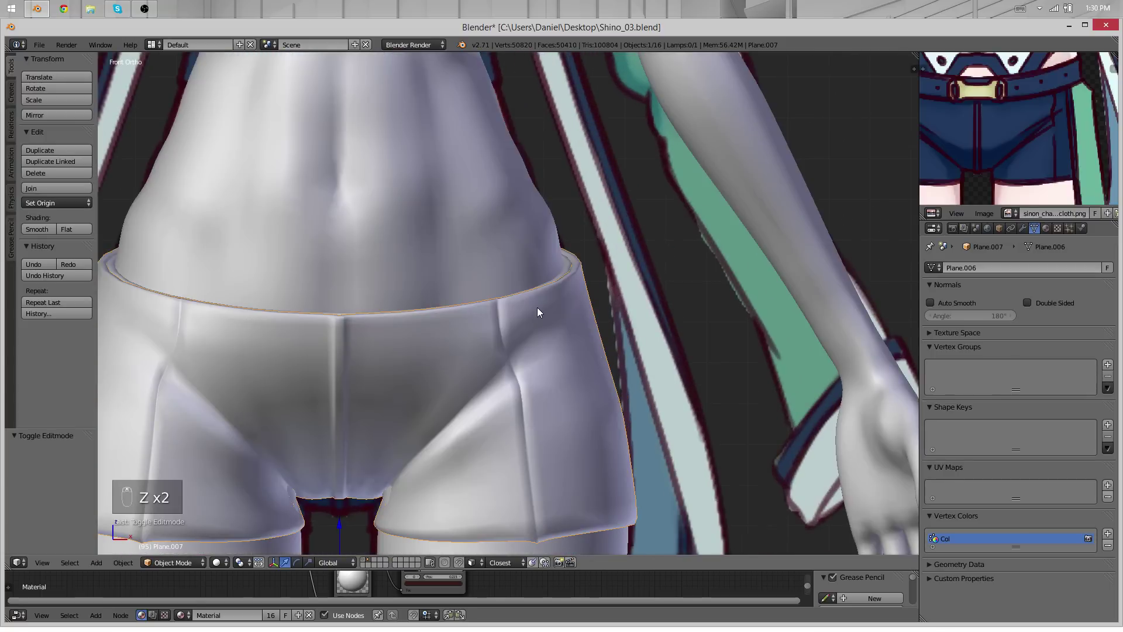
Slide the side hip edge just below the waistband by a factor of -0.714
{"action": "key", "text": "Tab"}
{"action": "scroll", "coordinate": [417, 318], "scroll_direction": "up", "scroll_amount": 4}
{"action": "middle_click_drag", "start_coordinate": [490, 332], "coordinate": [637, 335]}
{"action": "right_click", "coordinate": [633, 315]}
{"action": "right_click", "coordinate": [748, 317], "text": "shift"}
{"action": "key", "text": "g"}
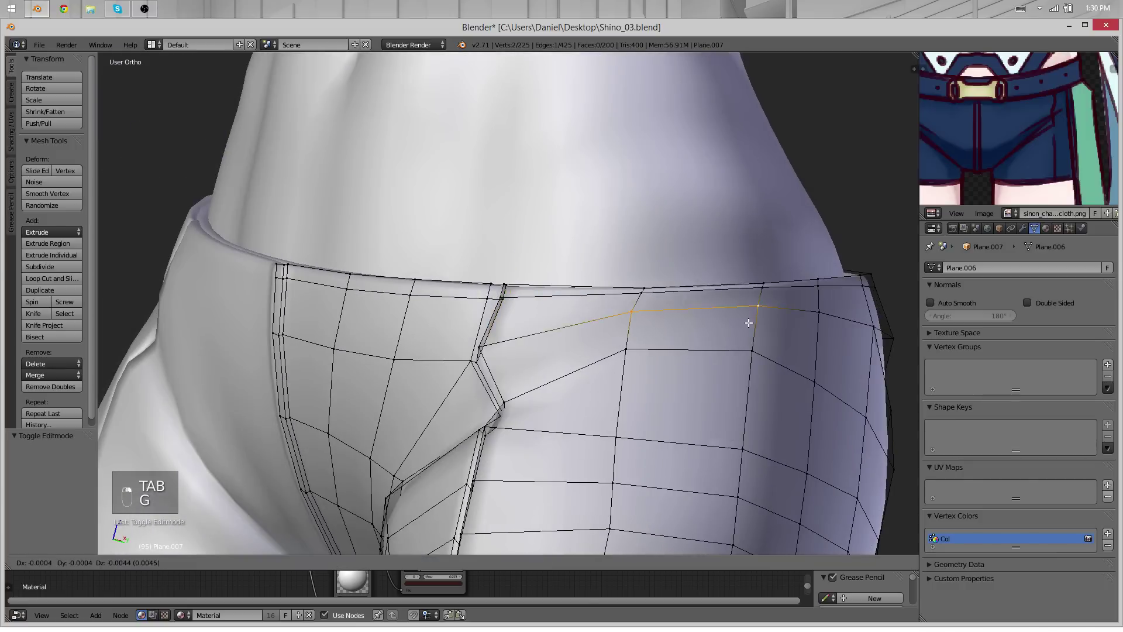
{"action": "key", "text": "g"}
{"action": "left_click", "coordinate": [749, 344]}
{"action": "middle_click_drag", "start_coordinate": [749, 344], "coordinate": [477, 311]}
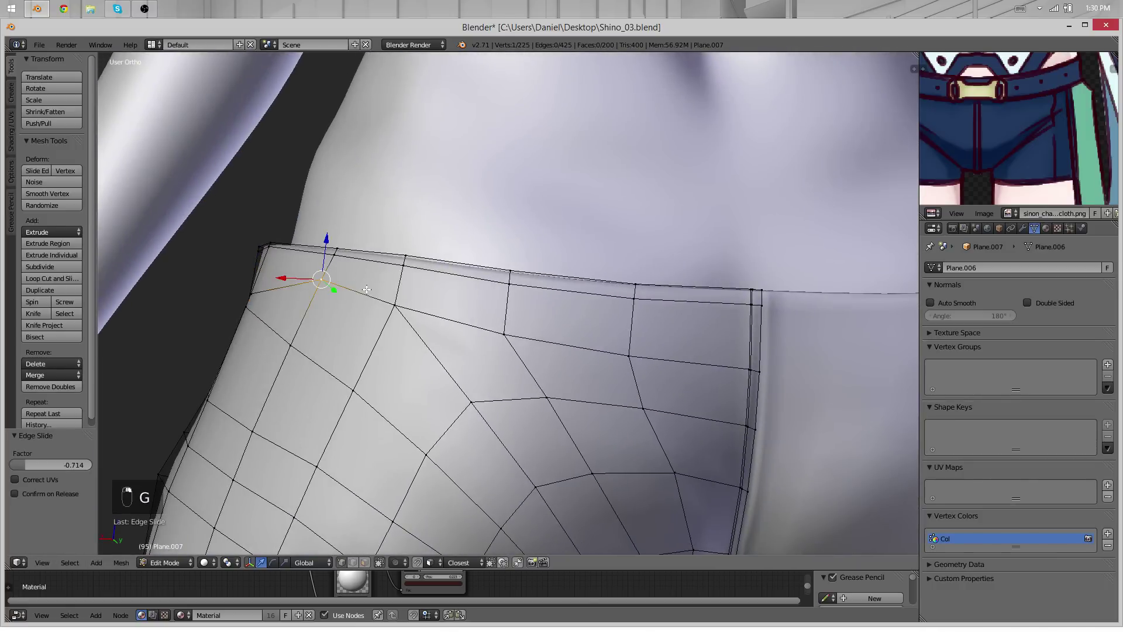
Slide the matching edge below the waistband at the back by -0.319 and its outer vertex by 0.333
{"action": "right_click", "coordinate": [391, 302], "text": "shift"}
{"action": "key", "text": "g"}
{"action": "key", "text": "g"}
{"action": "left_click", "coordinate": [378, 329]}
{"action": "right_click", "coordinate": [313, 301]}
{"action": "key", "text": "g"}
{"action": "key", "text": "g"}
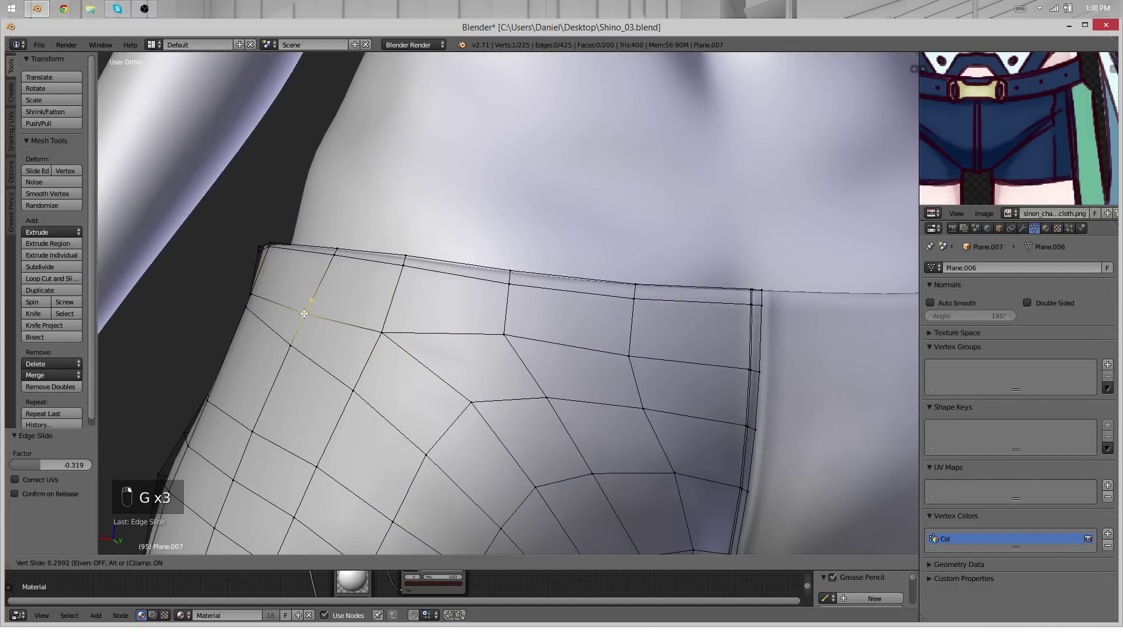
{"action": "left_click", "coordinate": [306, 317]}
Lower the next edge toward the back centre and nudge the two rear hip vertices to even out the row
{"action": "right_click", "coordinate": [636, 359], "text": "shift"}
{"action": "key", "text": "g"}
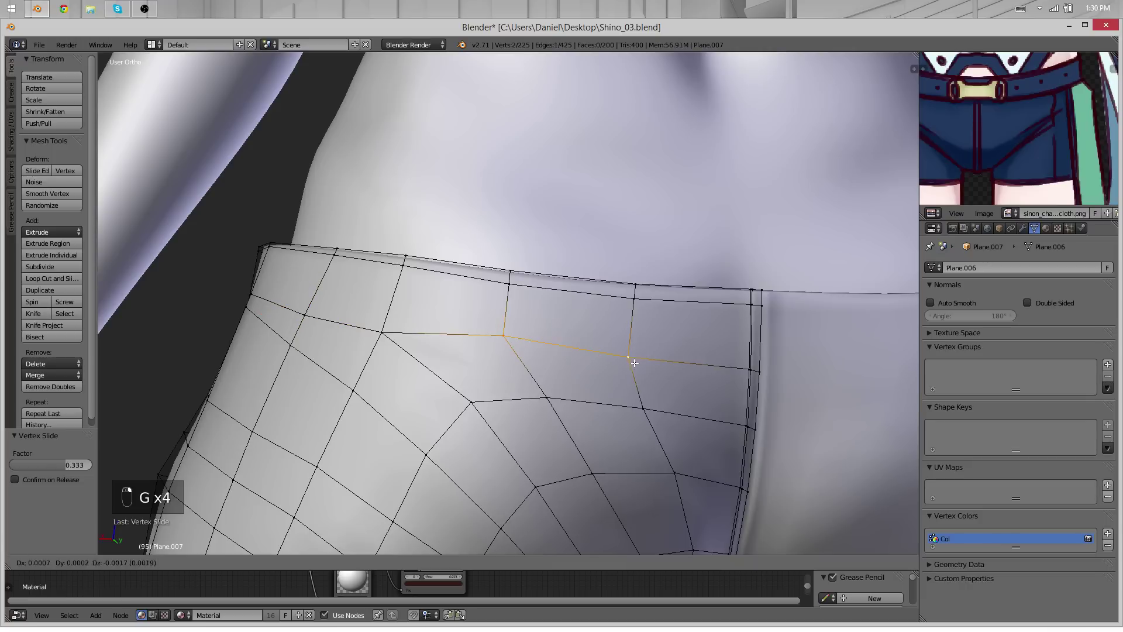
{"action": "right_click", "coordinate": [632, 361]}
{"action": "key", "text": "g"}
{"action": "left_click", "coordinate": [628, 365]}
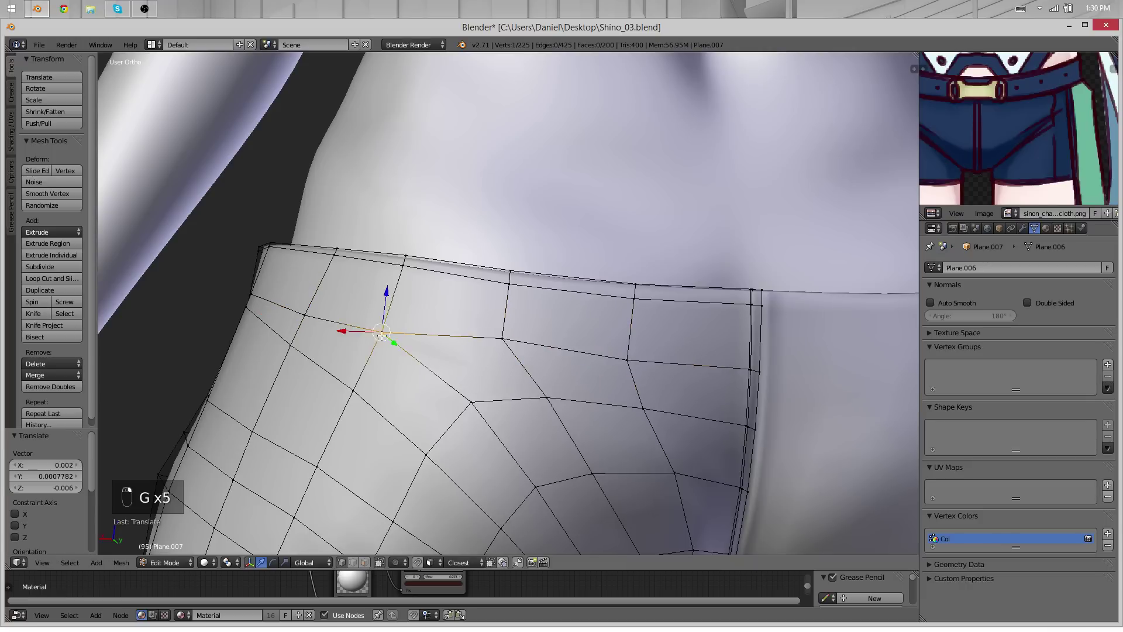
{"action": "key", "text": "g"}
{"action": "left_click", "coordinate": [381, 329]}
{"action": "key", "text": "g"}
{"action": "left_click", "coordinate": [316, 305]}
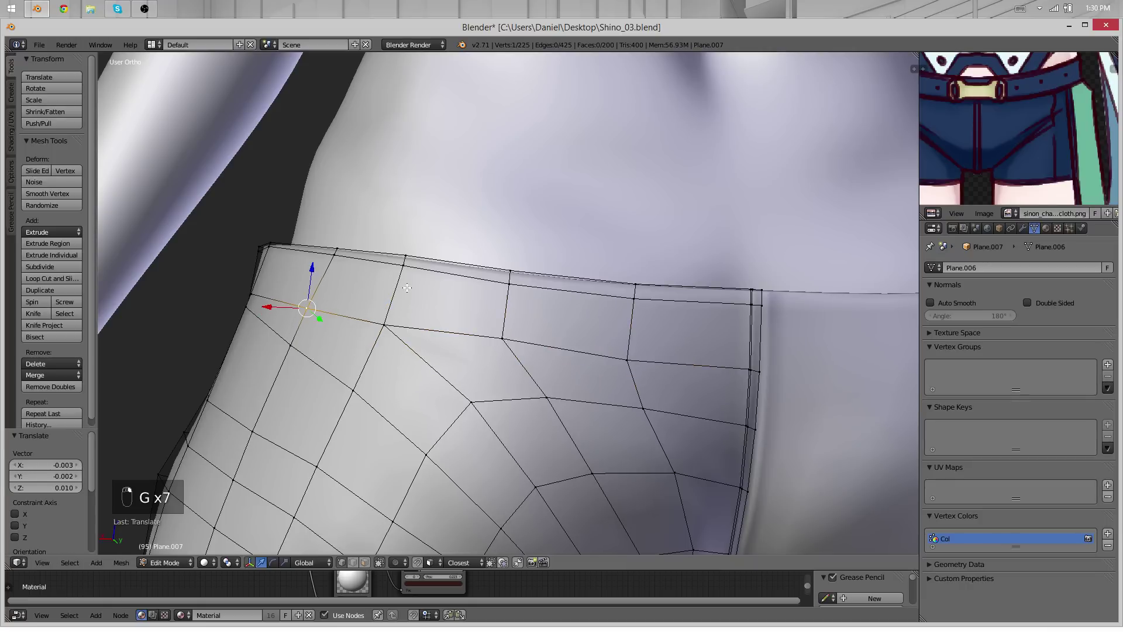
Reposition the vertices at the upper bend of the front thigh seam to line up with the row below the waistband
{"action": "scroll", "coordinate": [317, 305], "scroll_direction": "down", "scroll_amount": 2}
{"action": "middle_click_drag", "start_coordinate": [317, 305], "coordinate": [527, 321]}
{"action": "scroll", "coordinate": [527, 321], "scroll_direction": "down", "scroll_amount": 2}
{"action": "scroll", "coordinate": [508, 326], "scroll_direction": "up", "scroll_amount": 5}
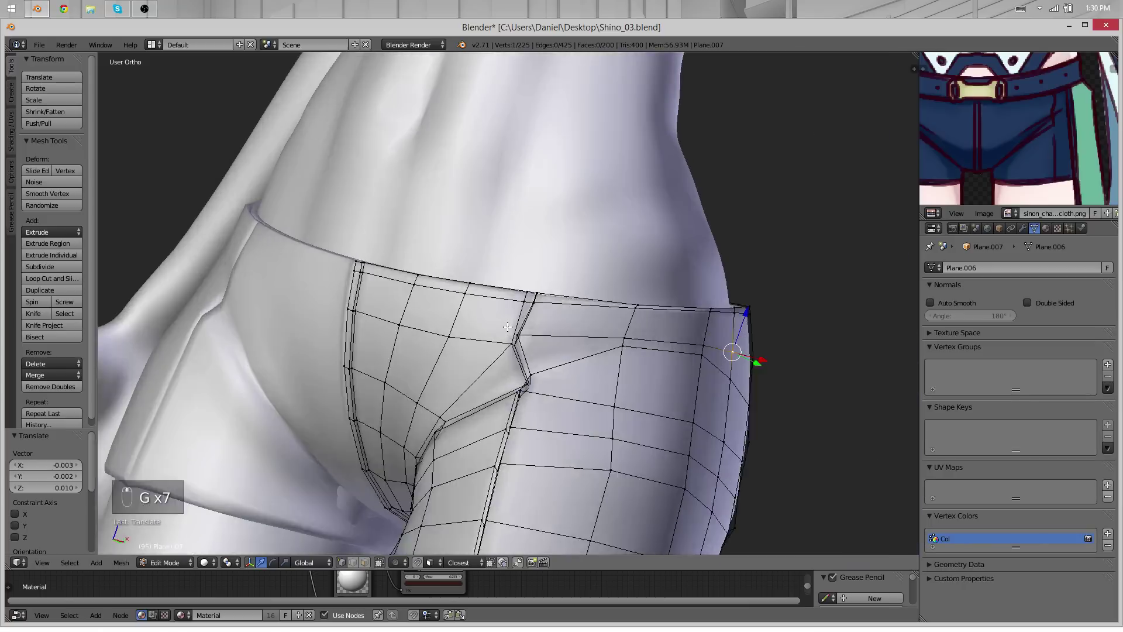
{"action": "key", "text": "g"}
{"action": "left_click", "coordinate": [503, 259]}
{"action": "key", "text": "g"}
{"action": "left_click", "coordinate": [505, 263]}
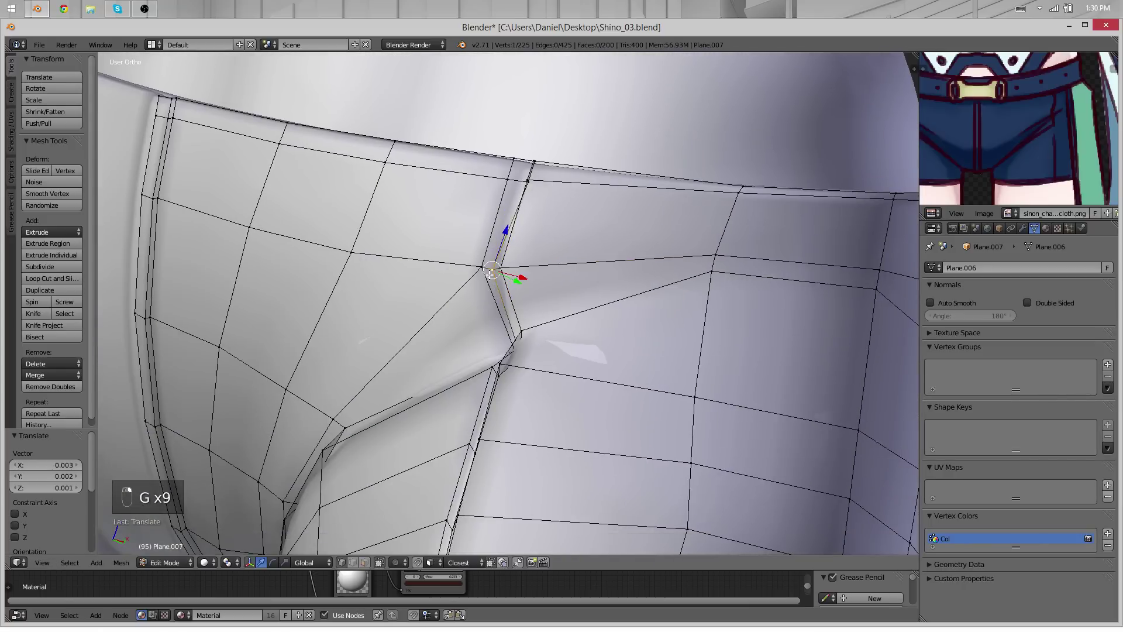
{"action": "key", "text": "g"}
{"action": "left_click", "coordinate": [503, 275]}
Slide the four selected vertices across the top of the front thigh seam by a factor of -0.189
{"action": "key", "text": "Tab"}
{"action": "scroll", "coordinate": [502, 295], "scroll_direction": "down", "scroll_amount": 5}
{"action": "middle_click_drag", "start_coordinate": [502, 295], "coordinate": [555, 277]}
{"action": "key", "text": "Tab"}
{"action": "key", "text": "shift+g"}
{"action": "scroll", "coordinate": [595, 262], "scroll_direction": "up", "scroll_amount": 3}
{"action": "key", "text": "b"}
{"action": "key", "text": "g"}
{"action": "key", "text": "g"}
{"action": "left_click", "coordinate": [550, 270]}
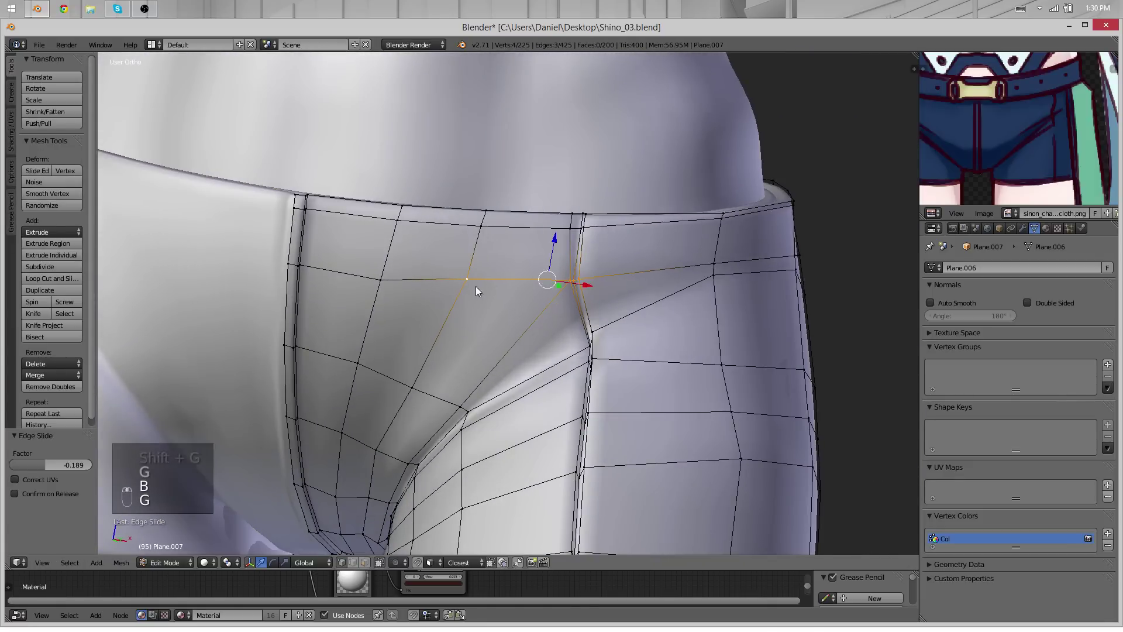
Raise the neighbouring vertex on the front panel, between the centre and thigh seams, and check the smoothed shorts
{"action": "key", "text": "Tab"}
{"action": "key", "text": "Tab"}
{"action": "right_click", "coordinate": [382, 282]}
{"action": "key", "text": "g"}
{"action": "left_click", "coordinate": [384, 271]}
{"action": "key", "text": "Tab"}
{"action": "scroll", "coordinate": [386, 269], "scroll_direction": "down", "scroll_amount": 3}
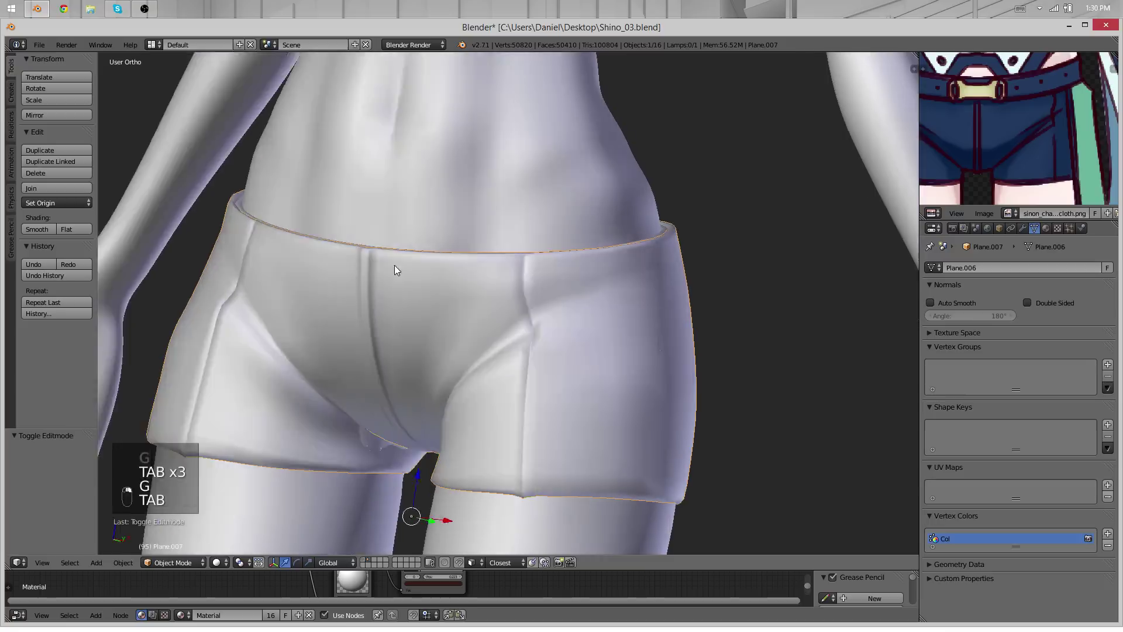
Slide the lower of the two close hip edges at the side by a factor of 0.172
{"action": "key", "text": "Tab"}
{"action": "middle_click_drag", "start_coordinate": [394, 265], "coordinate": [466, 319]}
{"action": "middle_click_drag", "start_coordinate": [591, 243], "coordinate": [529, 289]}
{"action": "scroll", "coordinate": [530, 290], "scroll_direction": "up", "scroll_amount": 2}
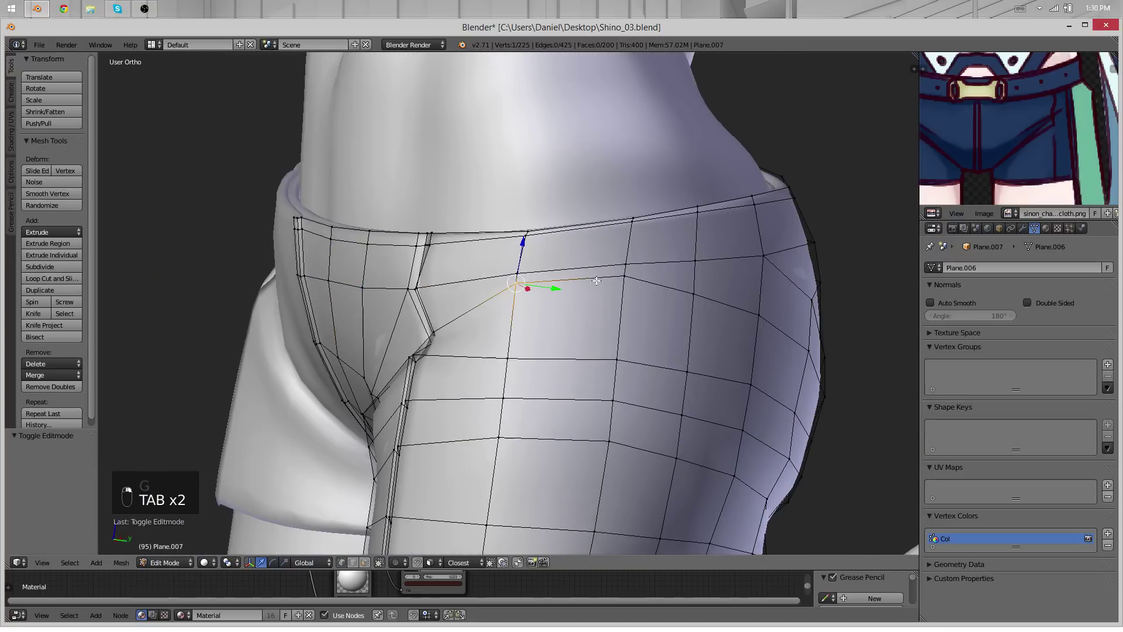
{"action": "right_click", "coordinate": [624, 280], "text": "shift"}
{"action": "key", "text": "g"}
{"action": "key", "text": "g"}
{"action": "left_click", "coordinate": [625, 295]}
Slide the upper side hip edge by -0.264 and the next vertex toward the back by 0.140
{"action": "right_click_drag", "start_coordinate": [518, 274], "coordinate": [538, 272]}
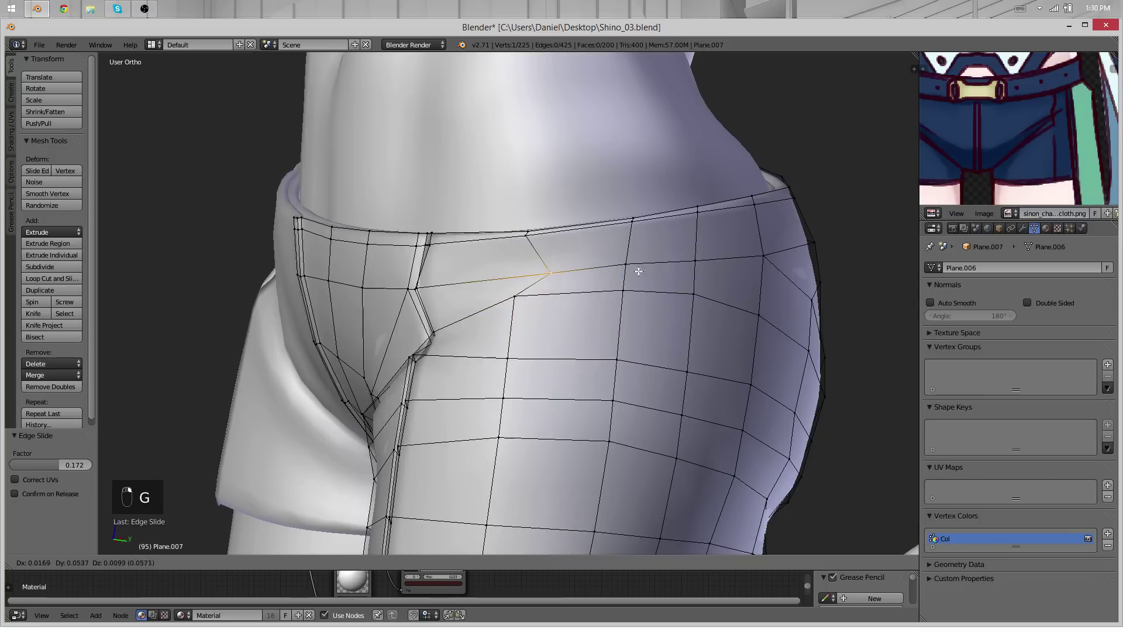
{"action": "right_click", "coordinate": [625, 269]}
{"action": "right_click", "coordinate": [622, 269], "text": "shift"}
{"action": "key", "text": "g"}
{"action": "key", "text": "g"}
{"action": "left_click", "coordinate": [625, 281]}
{"action": "right_click", "coordinate": [686, 263]}
{"action": "key", "text": "g"}
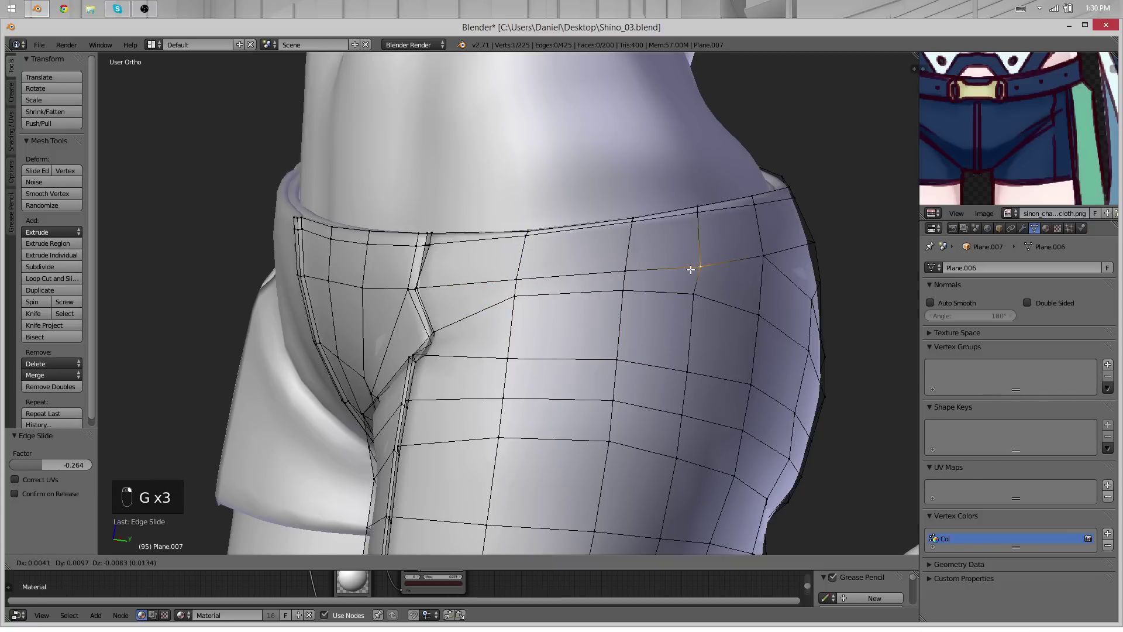
{"action": "left_click", "coordinate": [693, 266]}
{"action": "scroll", "coordinate": [694, 266], "scroll_direction": "down", "scroll_amount": 5}
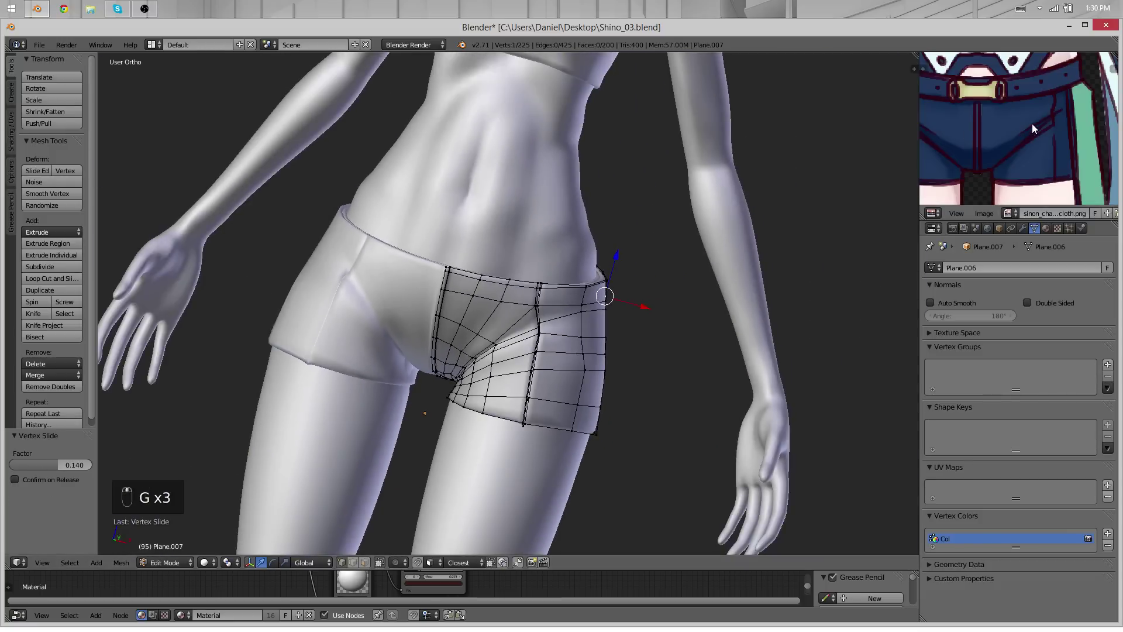
{"action": "scroll", "coordinate": [510, 145], "scroll_direction": "up", "scroll_amount": 5}
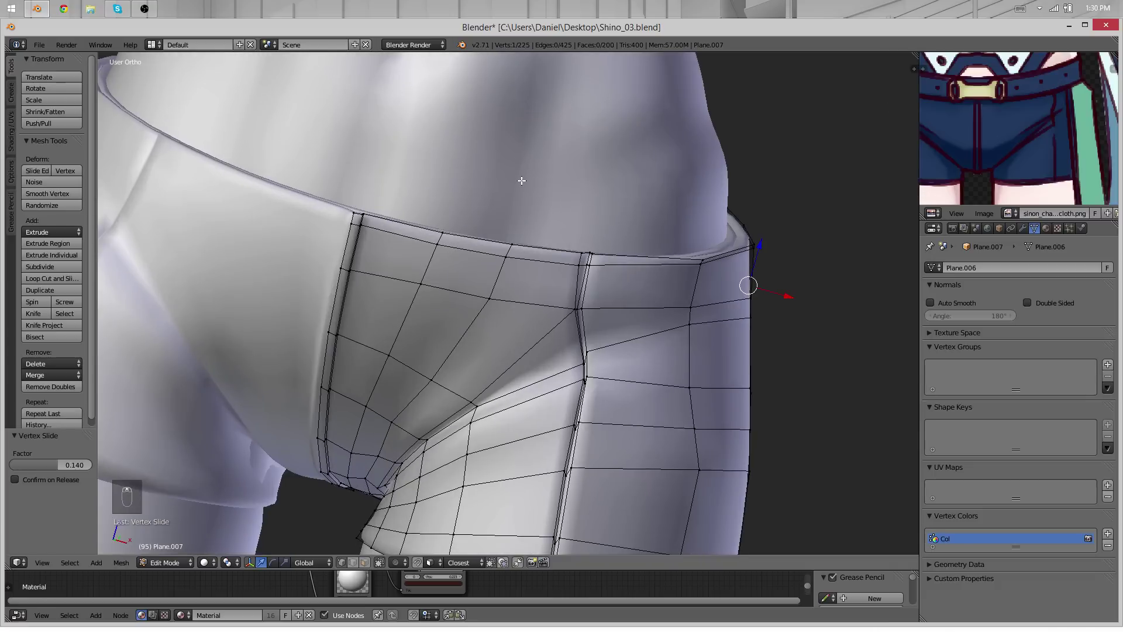
Delete the two recessed groove vertices at the waistband end of the front thigh seam
{"action": "scroll", "coordinate": [522, 181], "scroll_direction": "up", "scroll_amount": 3}
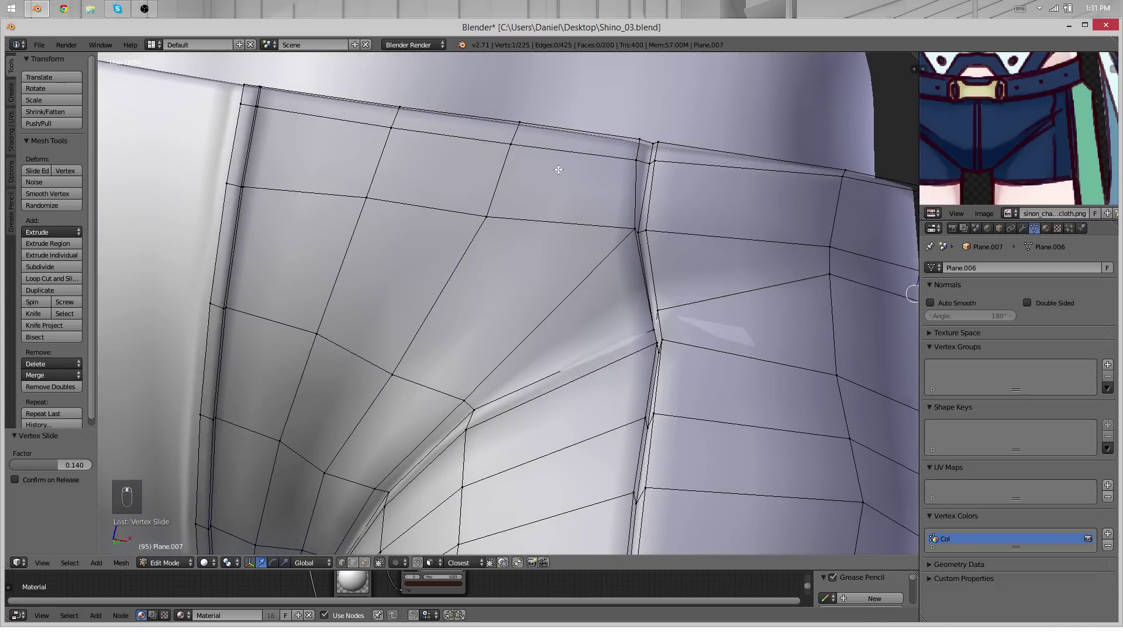
{"action": "middle_click_drag", "start_coordinate": [559, 170], "coordinate": [553, 186]}
{"action": "middle_click_drag", "start_coordinate": [559, 298], "coordinate": [462, 321]}
{"action": "scroll", "coordinate": [604, 264], "scroll_direction": "up", "scroll_amount": 3}
{"action": "middle_click_drag", "start_coordinate": [604, 264], "coordinate": [637, 245], "text": "shift"}
{"action": "right_click", "coordinate": [700, 217], "text": "shift"}
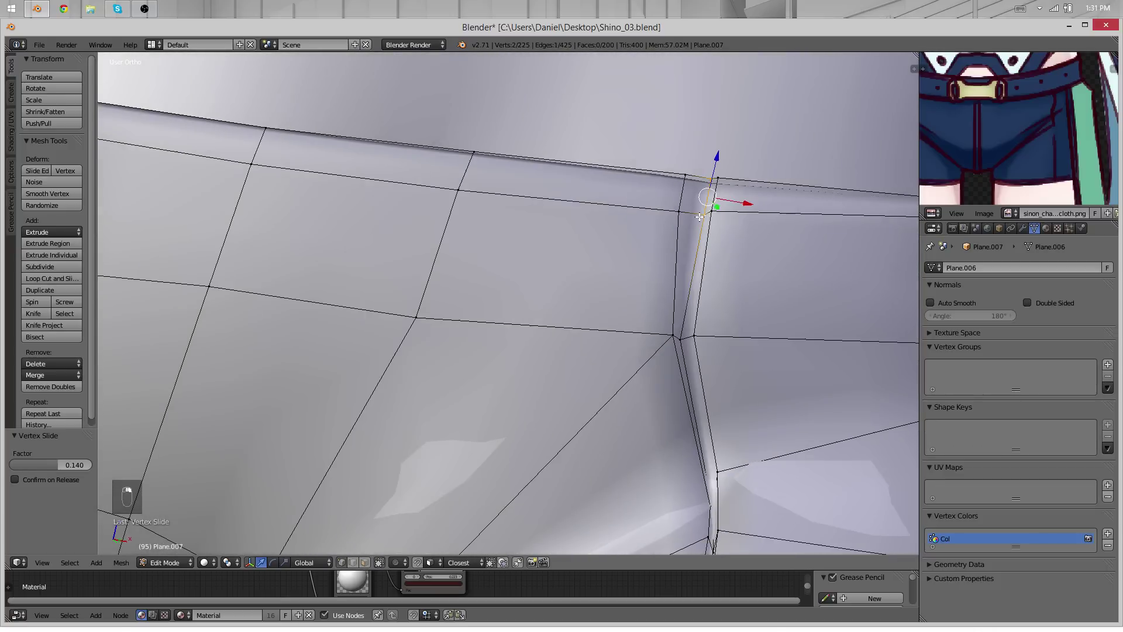
{"action": "key", "text": "x"}
{"action": "left_click", "coordinate": [699, 216]}
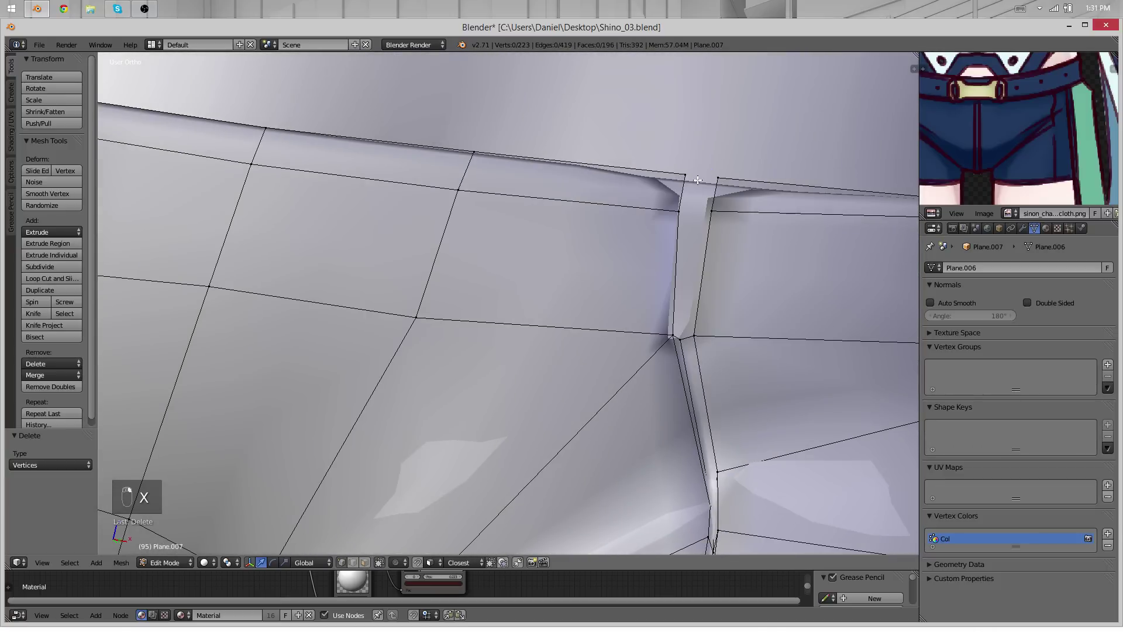
Merge both pairs of facing vertices at the waistband end of the thigh seam at their centers
{"action": "key", "text": "w"}
{"action": "left_click", "coordinate": [673, 210]}
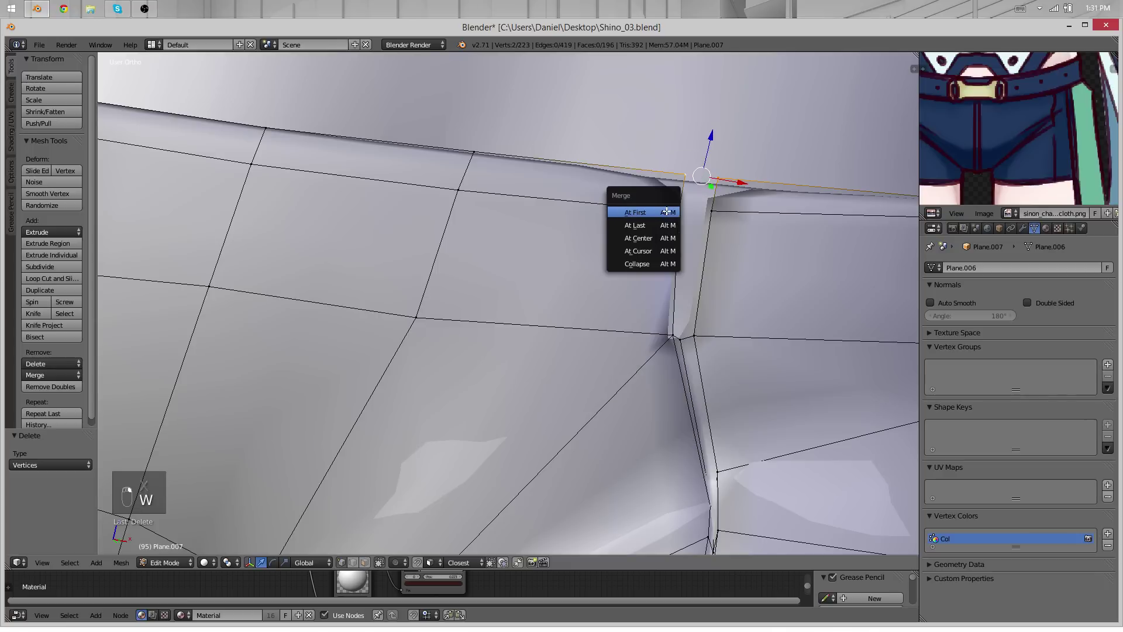
{"action": "left_click", "coordinate": [643, 237]}
{"action": "key", "text": "shift+w"}
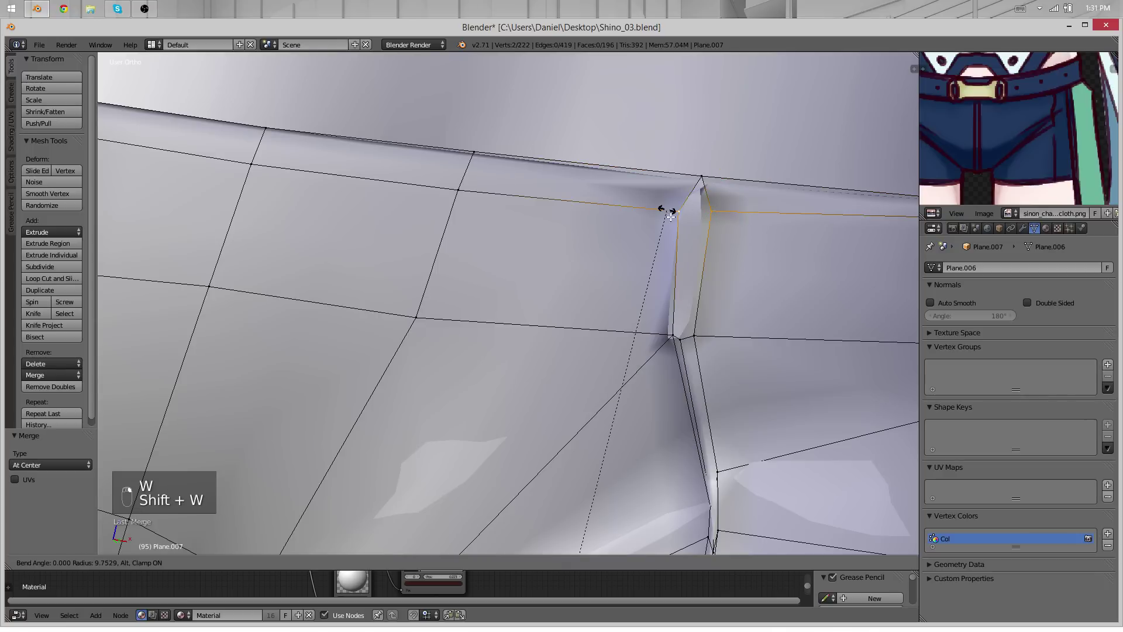
{"action": "key", "text": "w"}
{"action": "left_click", "coordinate": [670, 218]}
{"action": "left_click", "coordinate": [672, 218]}
Merge the close groove vertices at the waistband end of the centre seam at their centers, on the rim and the row below
{"action": "mouse_move", "coordinate": [614, 319]}
{"action": "middle_mouse_down", "text": "shift"}
{"action": "mouse_move", "coordinate": [678, 339]}
{"action": "mouse_move", "coordinate": [462, 255]}
{"action": "mouse_move", "coordinate": [469, 278]}
{"action": "middle_mouse_up", "text": "shift"}
{"action": "right_click", "coordinate": [503, 223]}
{"action": "right_click", "coordinate": [511, 225], "text": "shift"}
{"action": "key", "text": "w"}
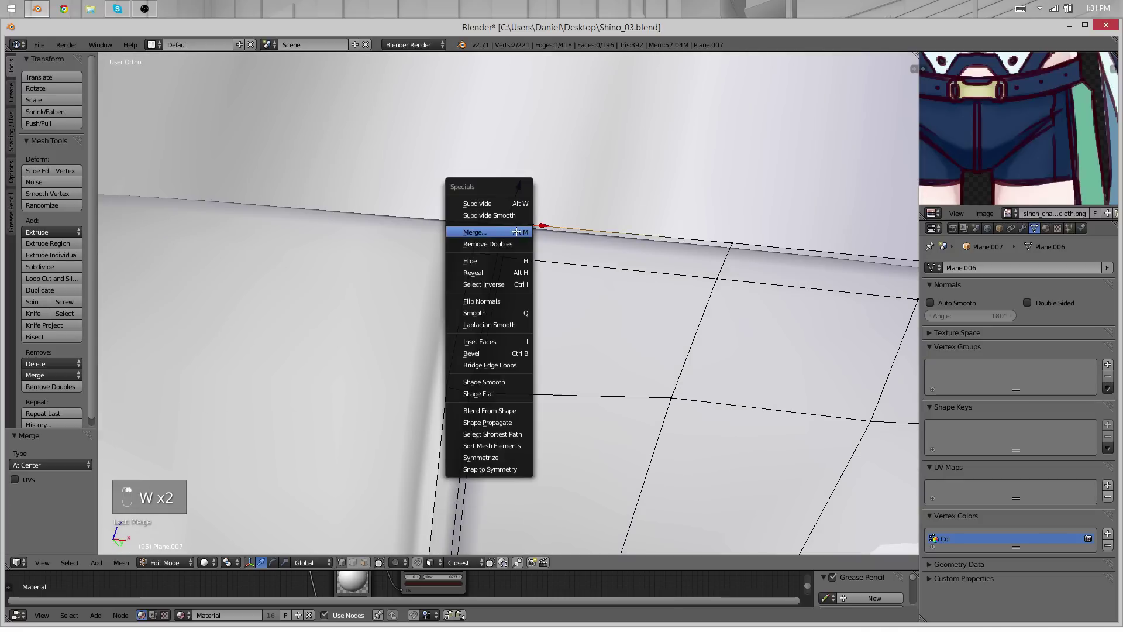
{"action": "left_click", "coordinate": [516, 233]}
{"action": "left_click", "coordinate": [517, 234]}
{"action": "key", "text": "w"}
{"action": "left_click", "coordinate": [504, 260]}
{"action": "left_click", "coordinate": [491, 271]}
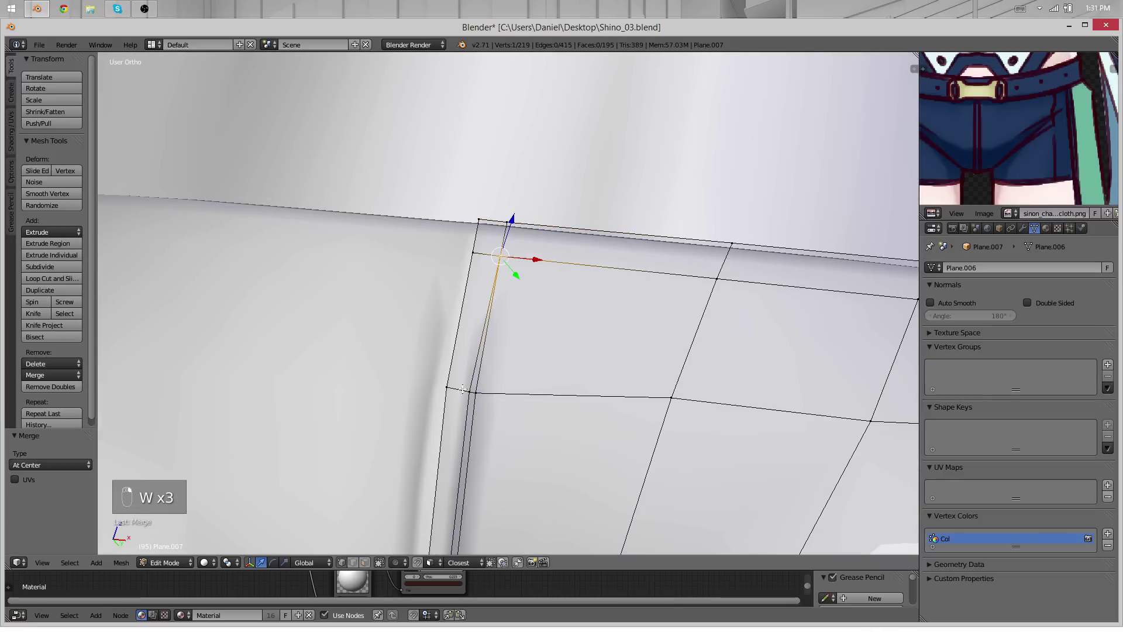
Delete the folded groove face and leftover edge just below the waistband at the centre seam
{"action": "right_click", "coordinate": [474, 398], "text": "shift"}
{"action": "key", "text": "x"}
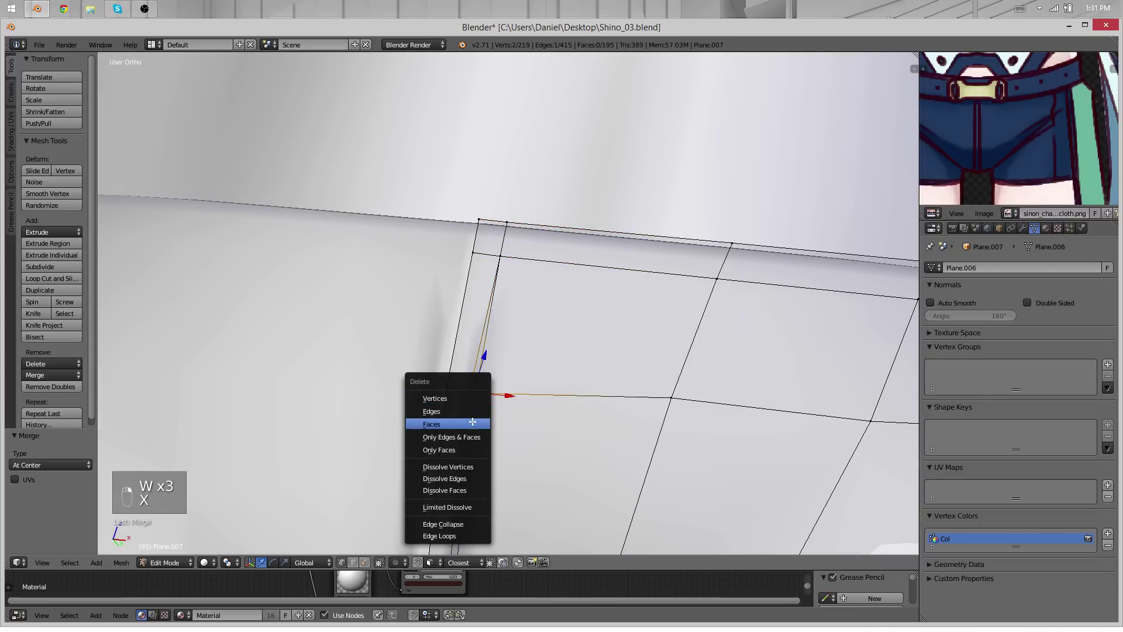
{"action": "left_click", "coordinate": [472, 424]}
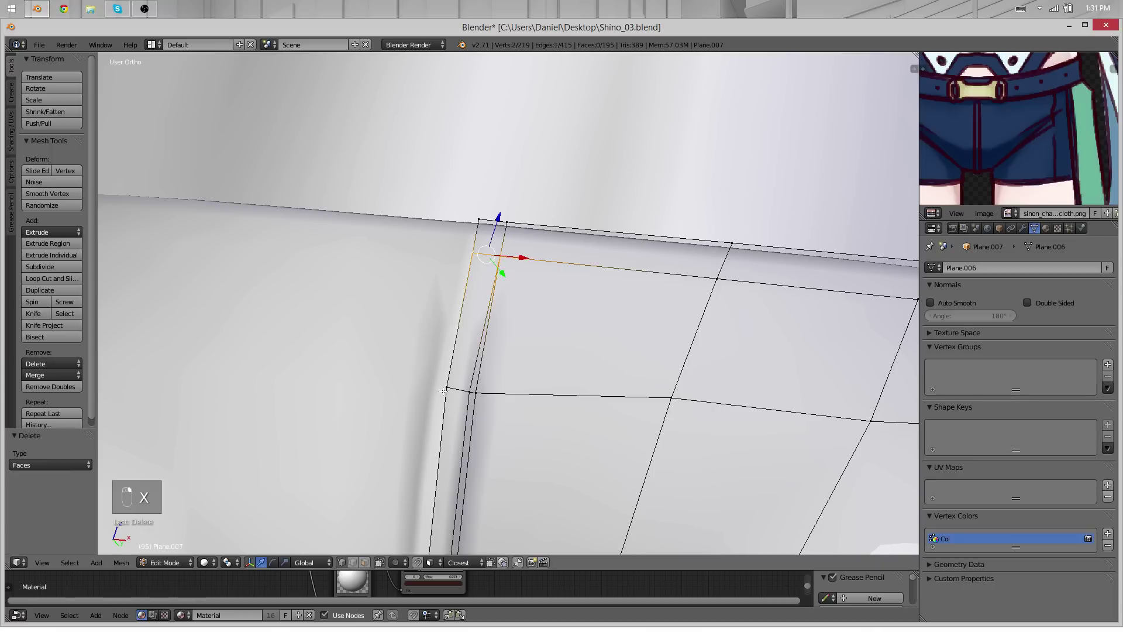
{"action": "key", "text": "x"}
{"action": "left_click", "coordinate": [477, 379]}
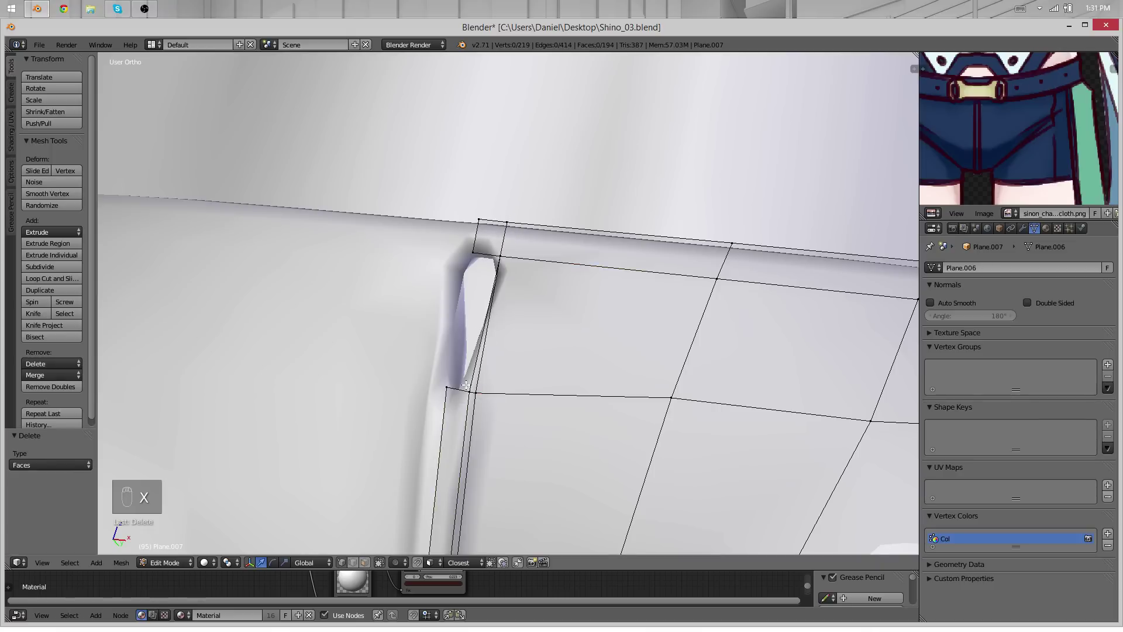
{"action": "key", "text": "x"}
{"action": "left_click", "coordinate": [509, 253]}
Inspect the smoothed shorts from the front and side, examining the openings at the seam tops
{"action": "key", "text": "z"}
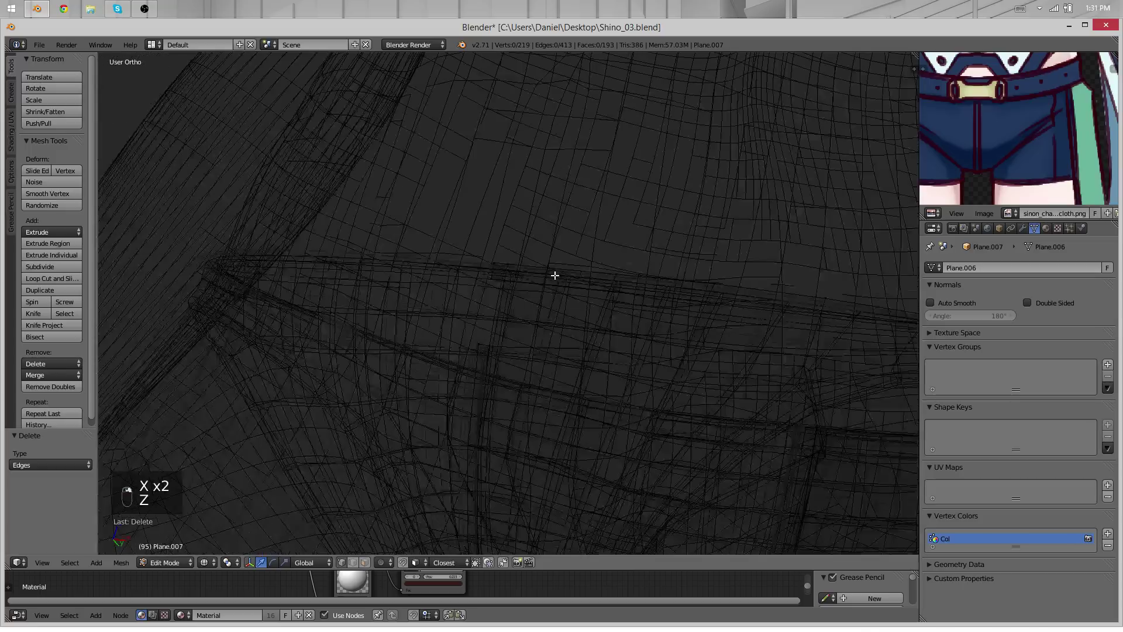
{"action": "key", "text": "a"}
{"action": "key", "text": "z"}
{"action": "scroll", "coordinate": [585, 326], "scroll_direction": "down", "scroll_amount": 8}
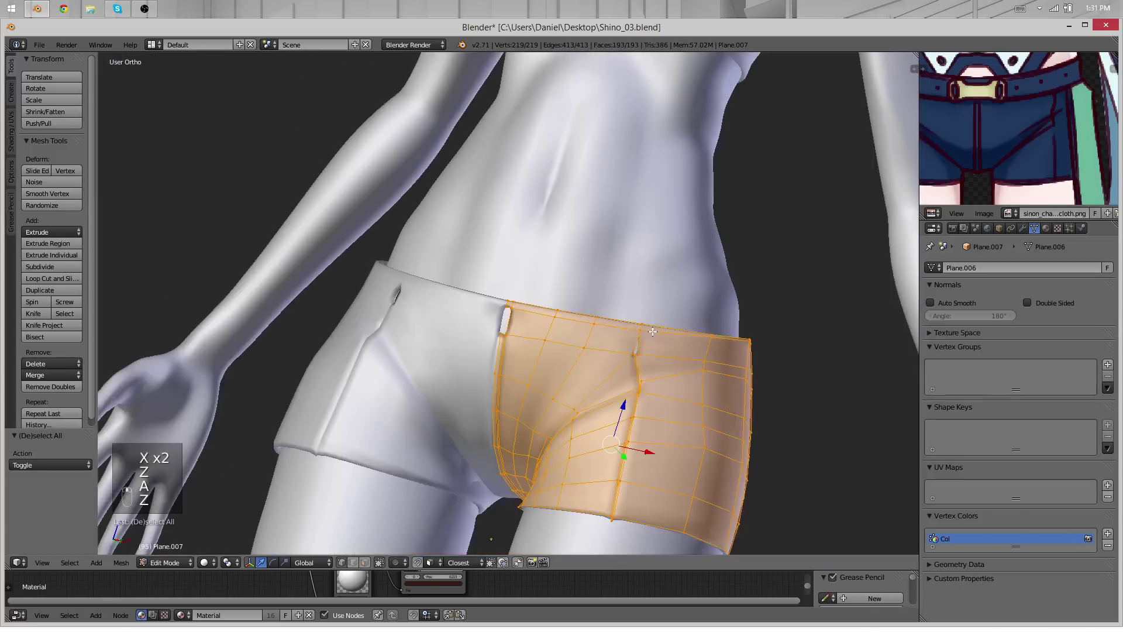
{"action": "key", "text": "a"}
{"action": "middle_click_drag", "start_coordinate": [512, 308], "coordinate": [475, 303]}
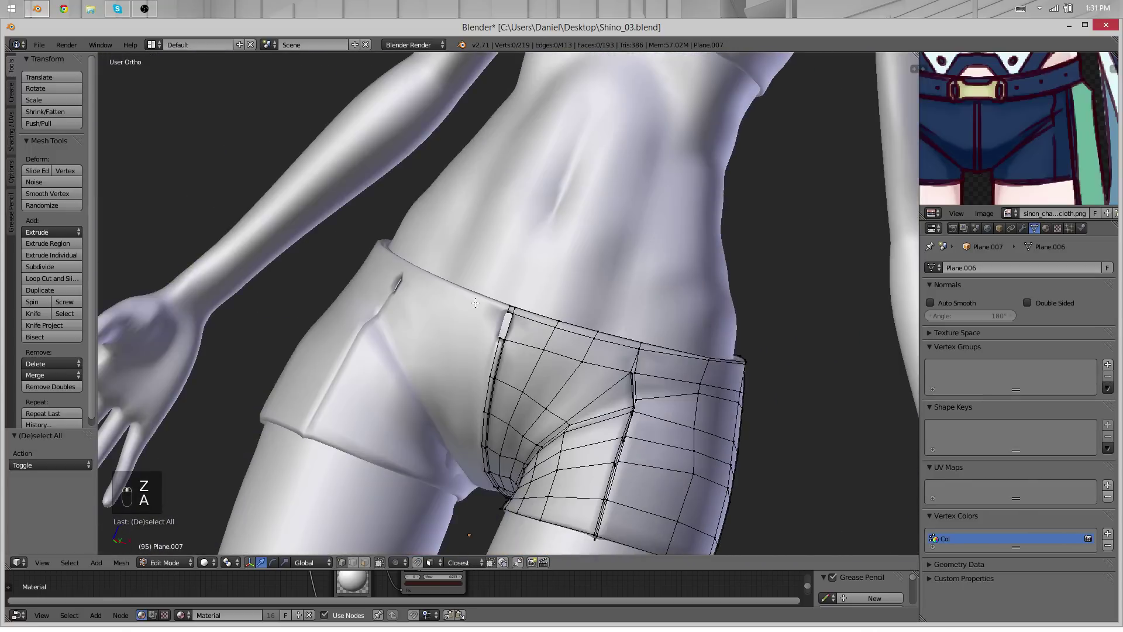
{"action": "middle_click_drag", "start_coordinate": [545, 340], "coordinate": [578, 311]}
{"action": "key", "text": "Tab"}
{"action": "key", "text": "Tab"}
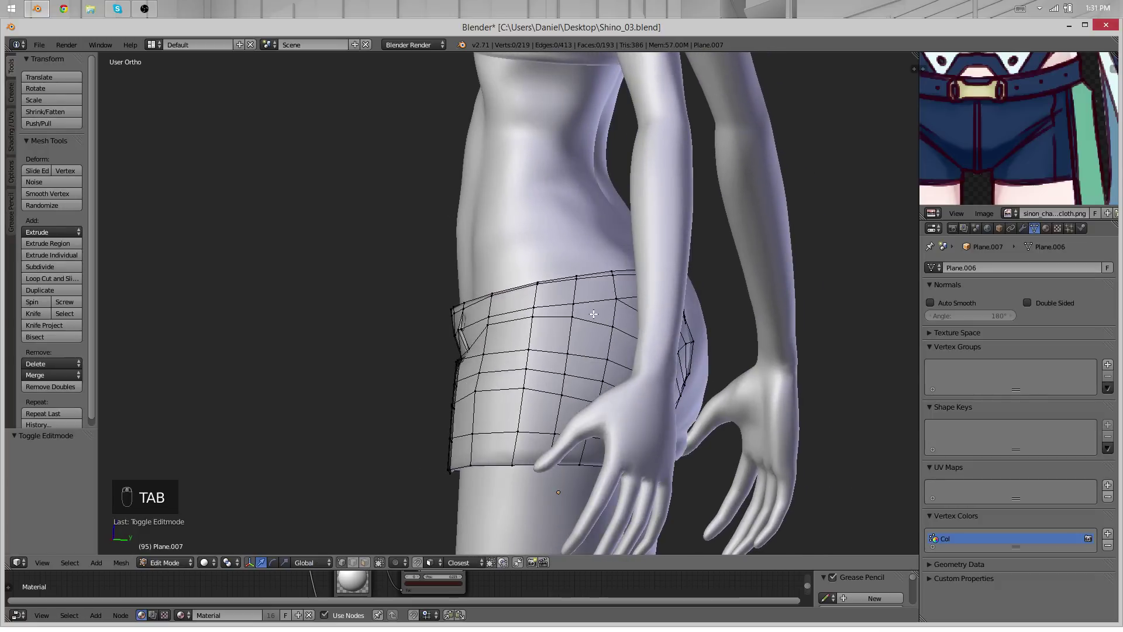
Try a horizontal loop cut around the hip below the waistband and undo it
{"action": "key", "text": "ctrl+r"}
{"action": "left_click", "coordinate": [595, 305]}
{"action": "left_click", "coordinate": [599, 293]}
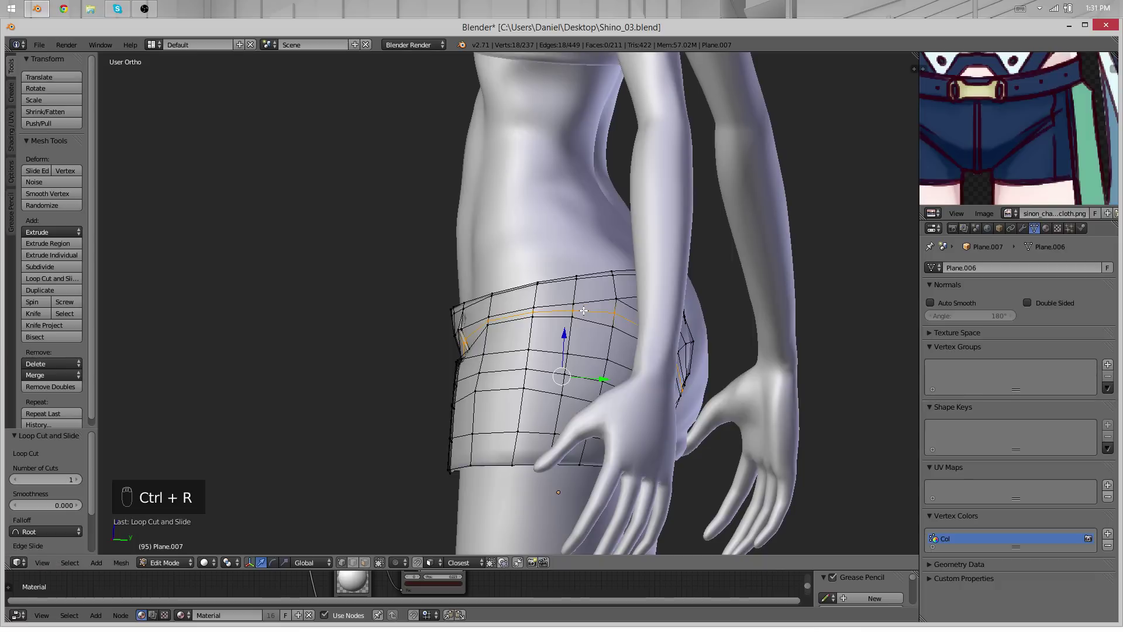
{"action": "key", "text": "ctrl+z"}
{"action": "key", "text": "ctrl+t"}
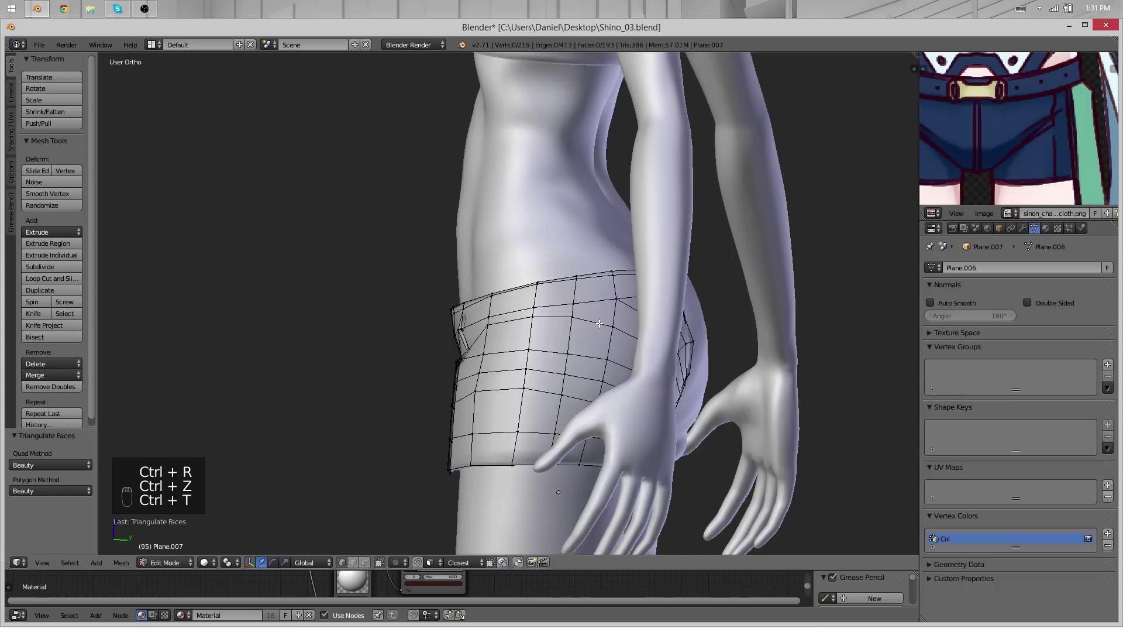
Try a vertical loop cut down the side of the hip, check it smoothed, and undo it
{"action": "key", "text": "ctrl+r"}
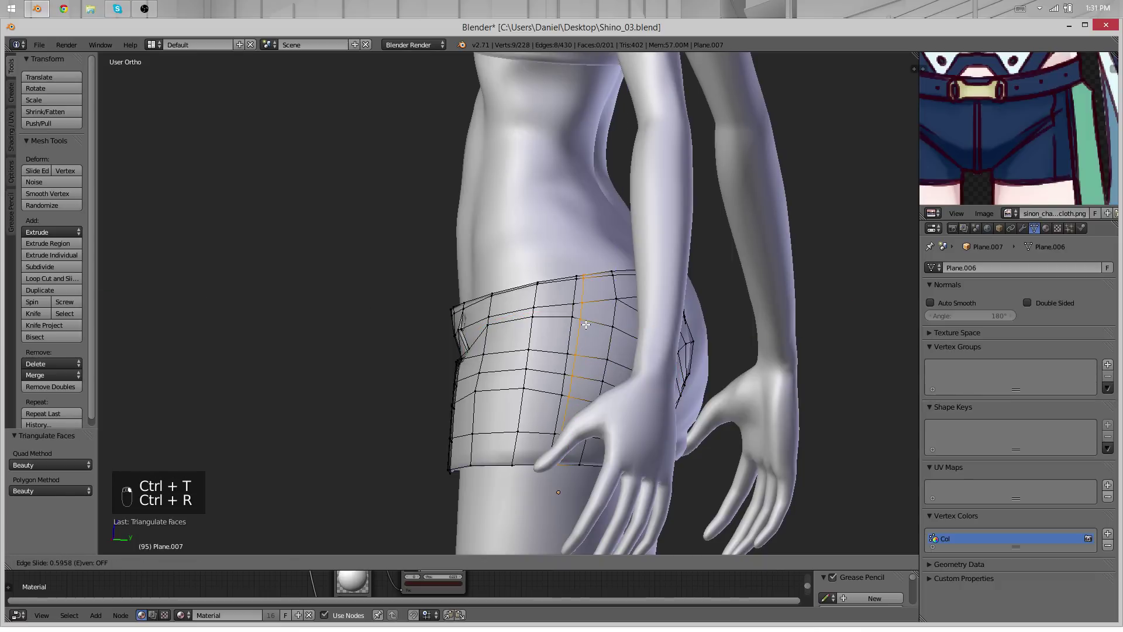
{"action": "left_click", "coordinate": [585, 324]}
{"action": "middle_click_drag", "start_coordinate": [586, 324], "coordinate": [280, 293]}
{"action": "key", "text": "Tab"}
{"action": "key", "text": "Tab"}
{"action": "scroll", "coordinate": [508, 304], "scroll_direction": "up", "scroll_amount": 6}
{"action": "middle_click_drag", "start_coordinate": [542, 319], "coordinate": [596, 240]}
{"action": "key", "text": "ctrl+z"}
{"action": "key", "text": "ctrl+z"}
Add two closely spaced edge loops across the crotch, between the centre seam and the inner thigh
{"action": "scroll", "coordinate": [586, 276], "scroll_direction": "up", "scroll_amount": 6}
{"action": "key", "text": "ctrl+r"}
{"action": "left_click", "coordinate": [657, 237]}
{"action": "left_click", "coordinate": [650, 225]}
{"action": "scroll", "coordinate": [651, 225], "scroll_direction": "down", "scroll_amount": 3}
{"action": "scroll", "coordinate": [596, 240], "scroll_direction": "up", "scroll_amount": 3}
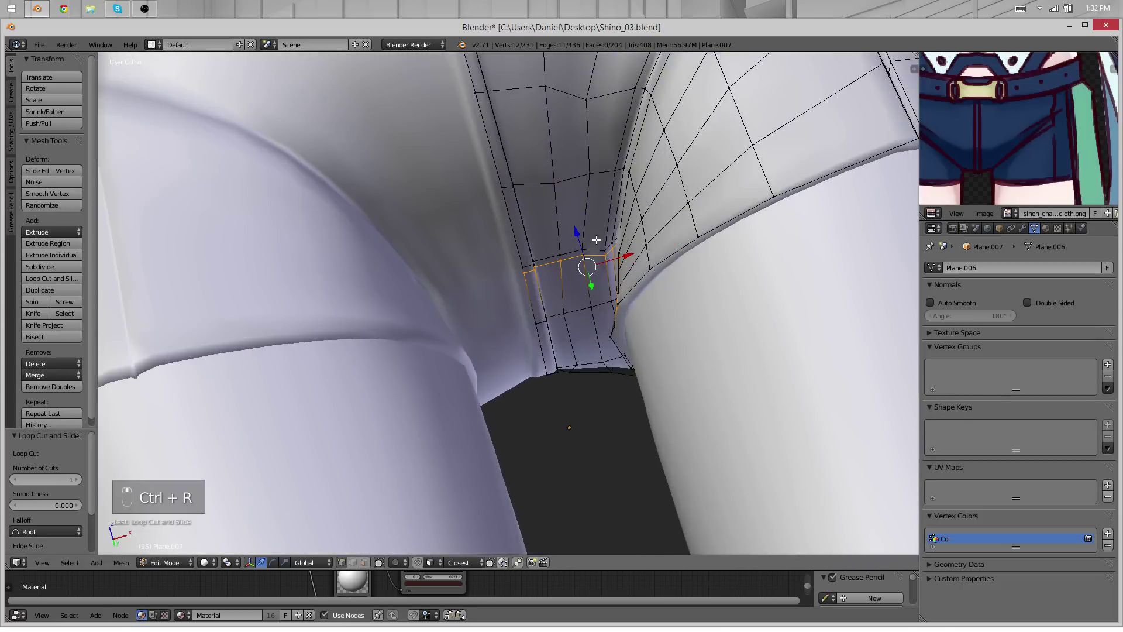
{"action": "scroll", "coordinate": [596, 240], "scroll_direction": "up", "scroll_amount": 3}
{"action": "key", "text": "ctrl+r"}
{"action": "left_click", "coordinate": [482, 289]}
{"action": "right_click", "coordinate": [482, 289]}
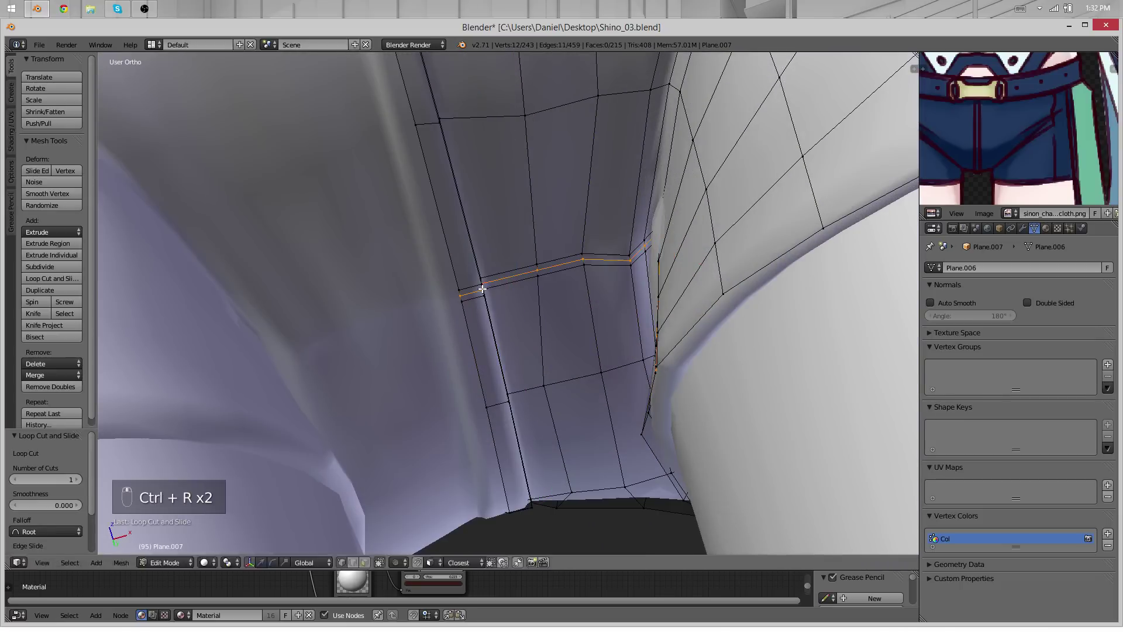
Raise the six vertices of the new crotch loop between the centre seam and thigh seam by 0.005 along Z
{"action": "scroll", "coordinate": [562, 263], "scroll_direction": "up", "scroll_amount": 4}
{"action": "middle_click_drag", "start_coordinate": [531, 320], "coordinate": [783, 341]}
{"action": "scroll", "coordinate": [782, 342], "scroll_direction": "up", "scroll_amount": 2}
{"action": "key", "text": "b"}
{"action": "left_click_drag", "start_coordinate": [481, 420], "coordinate": [417, 381]}
{"action": "key", "text": "z"}
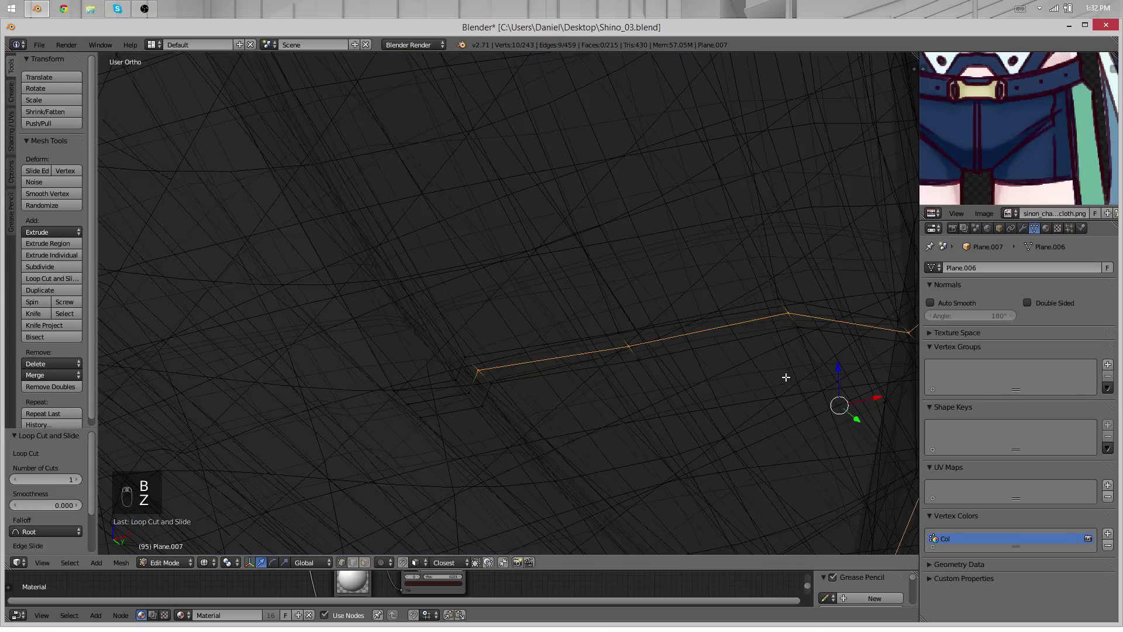
{"action": "key", "text": "z"}
{"action": "key", "text": "z"}
{"action": "key", "text": "z"}
{"action": "scroll", "coordinate": [862, 425], "scroll_direction": "down", "scroll_amount": 3}
{"action": "middle_click_drag", "start_coordinate": [862, 425], "coordinate": [784, 372]}
{"action": "key", "text": "b"}
{"action": "middle_click_drag", "start_coordinate": [855, 532], "coordinate": [584, 351]}
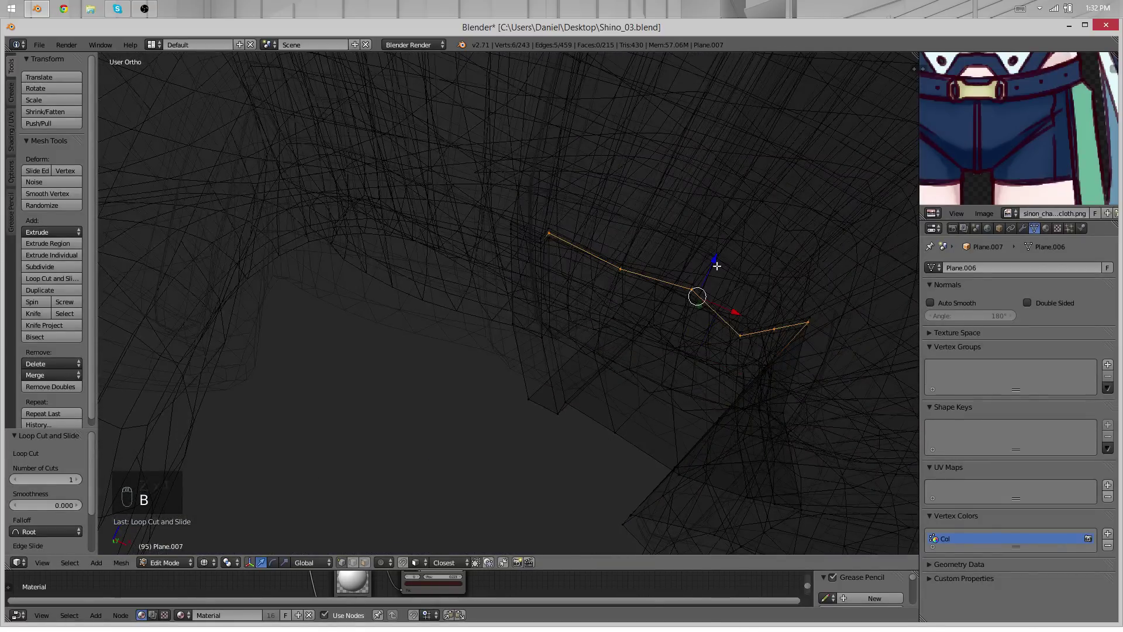
{"action": "left_click_drag", "start_coordinate": [717, 265], "coordinate": [720, 250]}
{"action": "left_click", "coordinate": [723, 248]}
{"action": "key", "text": "z"}
{"action": "scroll", "coordinate": [774, 269], "scroll_direction": "up", "scroll_amount": 2}
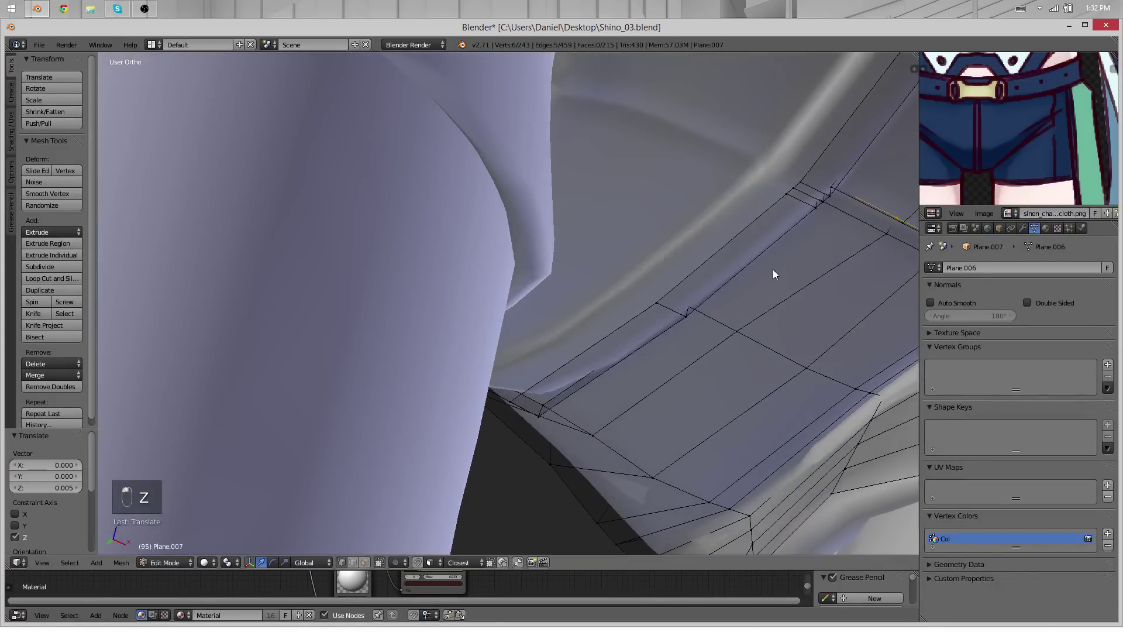
{"action": "key", "text": "Tab"}
{"action": "key", "text": "Tab"}
{"action": "scroll", "coordinate": [755, 287], "scroll_direction": "down", "scroll_amount": 3}
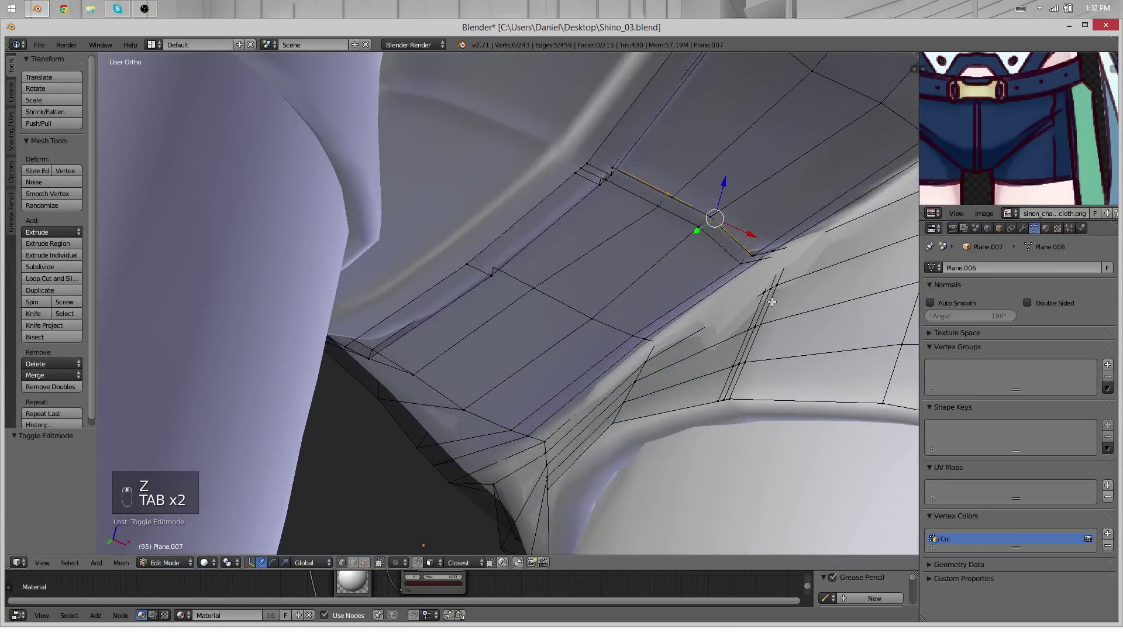
Shift the four inner-leg vertices of the crotch loop outward along X and check the smoothed shorts
{"action": "mouse_move", "coordinate": [767, 302]}
{"action": "middle_mouse_down"}
{"action": "mouse_move", "coordinate": [657, 316]}
{"action": "mouse_move", "coordinate": [539, 281]}
{"action": "mouse_move", "coordinate": [544, 318]}
{"action": "middle_mouse_up"}
{"action": "key", "text": "z"}
{"action": "key", "text": "n"}
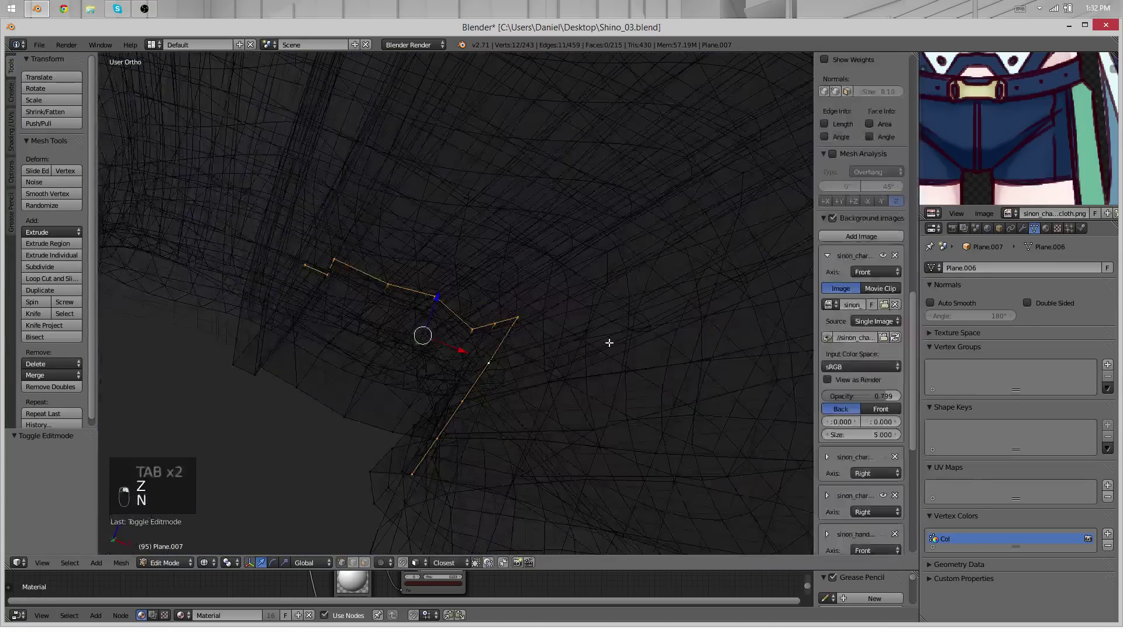
{"action": "key", "text": "n"}
{"action": "key", "text": "b"}
{"action": "middle_click_drag", "start_coordinate": [650, 353], "coordinate": [327, 185]}
{"action": "key", "text": "z"}
{"action": "middle_click_drag", "start_coordinate": [571, 406], "coordinate": [588, 377]}
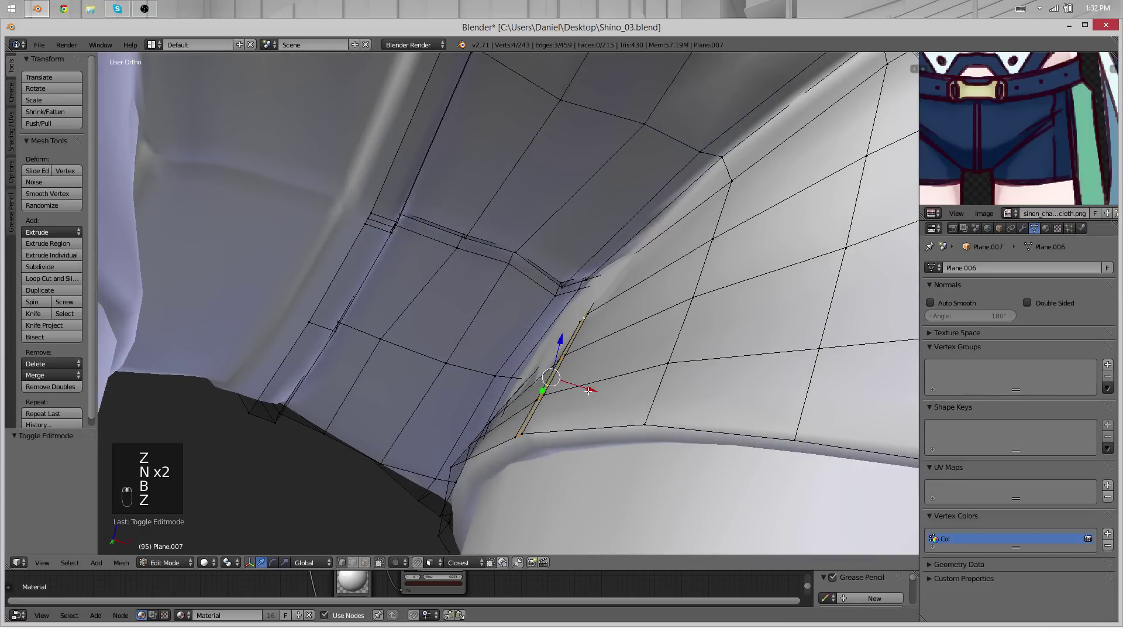
{"action": "left_click_drag", "start_coordinate": [591, 391], "coordinate": [604, 398]}
{"action": "middle_click_drag", "start_coordinate": [604, 398], "coordinate": [494, 294]}
{"action": "key", "text": "Tab"}
{"action": "scroll", "coordinate": [587, 269], "scroll_direction": "down", "scroll_amount": 6}
{"action": "scroll", "coordinate": [522, 233], "scroll_direction": "down", "scroll_amount": 2}
{"action": "scroll", "coordinate": [573, 336], "scroll_direction": "up", "scroll_amount": 2}
Shift the two hem vertices of the inner-leg loop along Y, then rotate and reposition them
{"action": "key", "text": "Tab"}
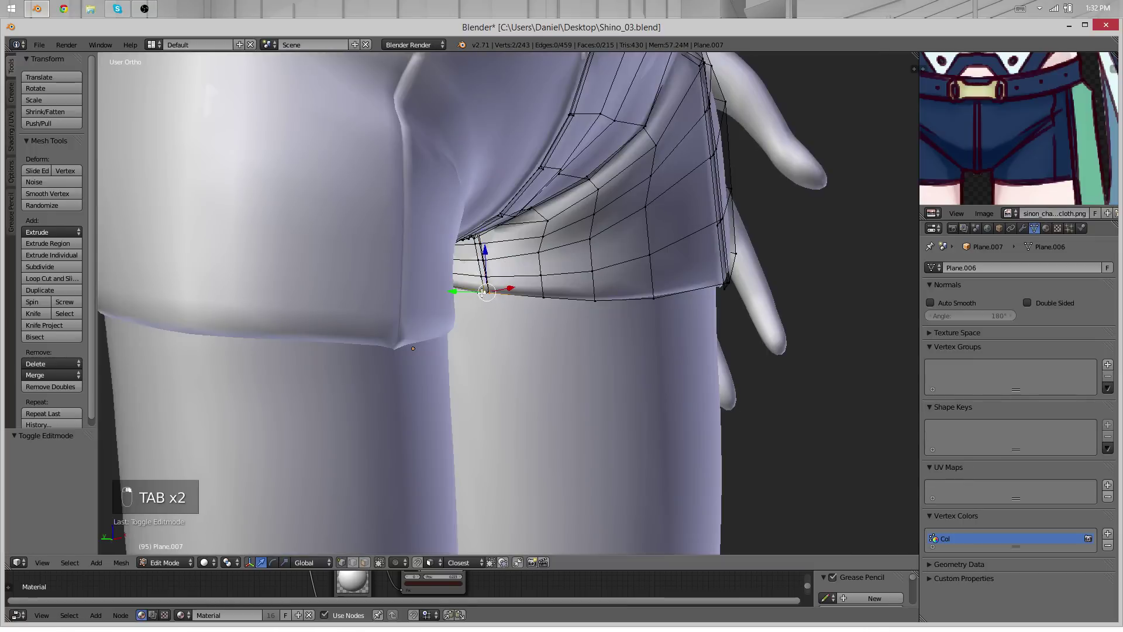
{"action": "left_click_drag", "start_coordinate": [452, 290], "coordinate": [444, 292]}
{"action": "key", "text": "r"}
{"action": "left_click", "coordinate": [602, 323]}
{"action": "middle_click_drag", "start_coordinate": [602, 323], "coordinate": [540, 192]}
{"action": "key", "text": "g"}
{"action": "left_click", "coordinate": [477, 257]}
{"action": "key", "text": "Tab"}
{"action": "scroll", "coordinate": [458, 142], "scroll_direction": "down", "scroll_amount": 10}
{"action": "scroll", "coordinate": [540, 192], "scroll_direction": "up", "scroll_amount": 7}
Move the centre end of the crotch seam backward using smooth proportional editing with a size of 0.16
{"action": "key", "text": "Tab"}
{"action": "scroll", "coordinate": [376, 262], "scroll_direction": "up", "scroll_amount": 3}
{"action": "middle_click_drag", "start_coordinate": [376, 262], "coordinate": [510, 299], "text": "shift"}
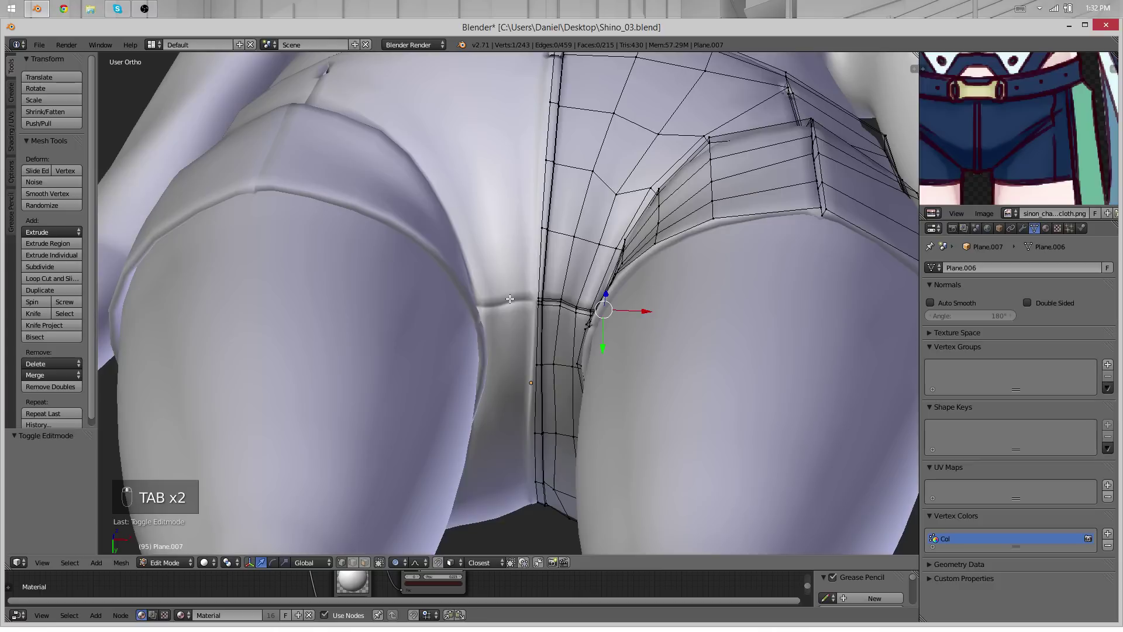
{"action": "key", "text": "g"}
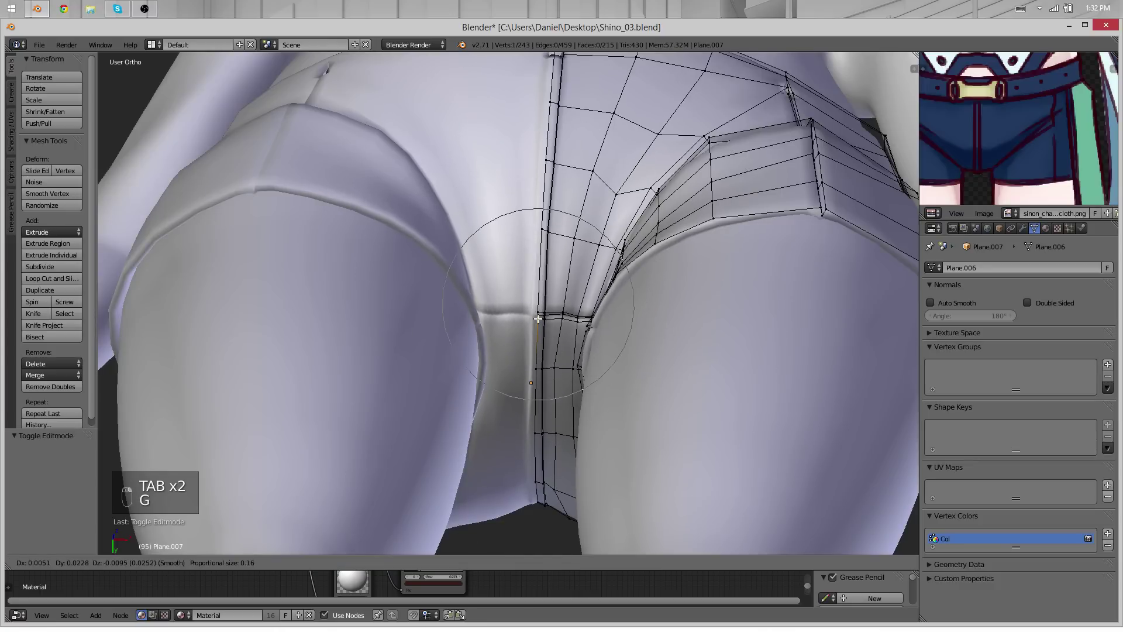
{"action": "left_click", "coordinate": [537, 318]}
{"action": "key", "text": "Tab"}
Pull the side hip vertex outward in two moves with smooth proportional editing, using a size of 0.35 for the second
{"action": "scroll", "coordinate": [565, 329], "scroll_direction": "down", "scroll_amount": 6}
{"action": "mouse_move", "coordinate": [565, 329]}
{"action": "middle_mouse_down"}
{"action": "mouse_move", "coordinate": [529, 227]}
{"action": "mouse_move", "coordinate": [515, 234]}
{"action": "mouse_move", "coordinate": [550, 327]}
{"action": "middle_mouse_up"}
{"action": "key", "text": "Tab"}
{"action": "right_click_drag", "start_coordinate": [702, 273], "coordinate": [529, 440]}
{"action": "right_click", "coordinate": [529, 440]}
{"action": "middle_click_drag", "start_coordinate": [529, 440], "coordinate": [710, 384]}
{"action": "key", "text": "g"}
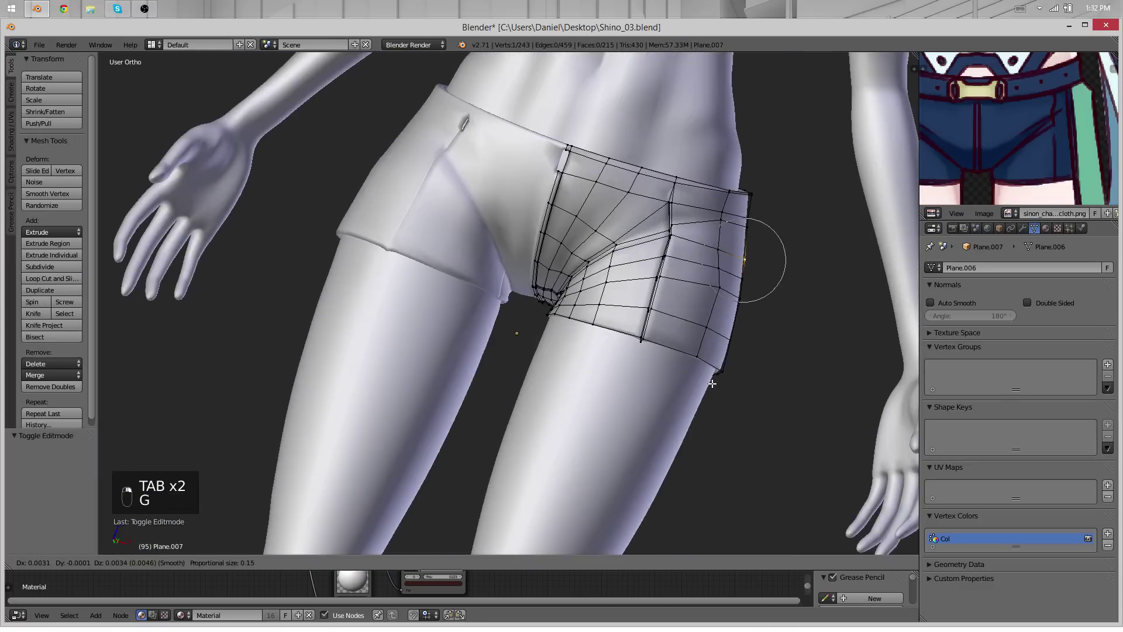
{"action": "scroll", "coordinate": [696, 373], "scroll_direction": "down", "scroll_amount": 12}
{"action": "left_click", "coordinate": [696, 371]}
{"action": "key", "text": "g"}
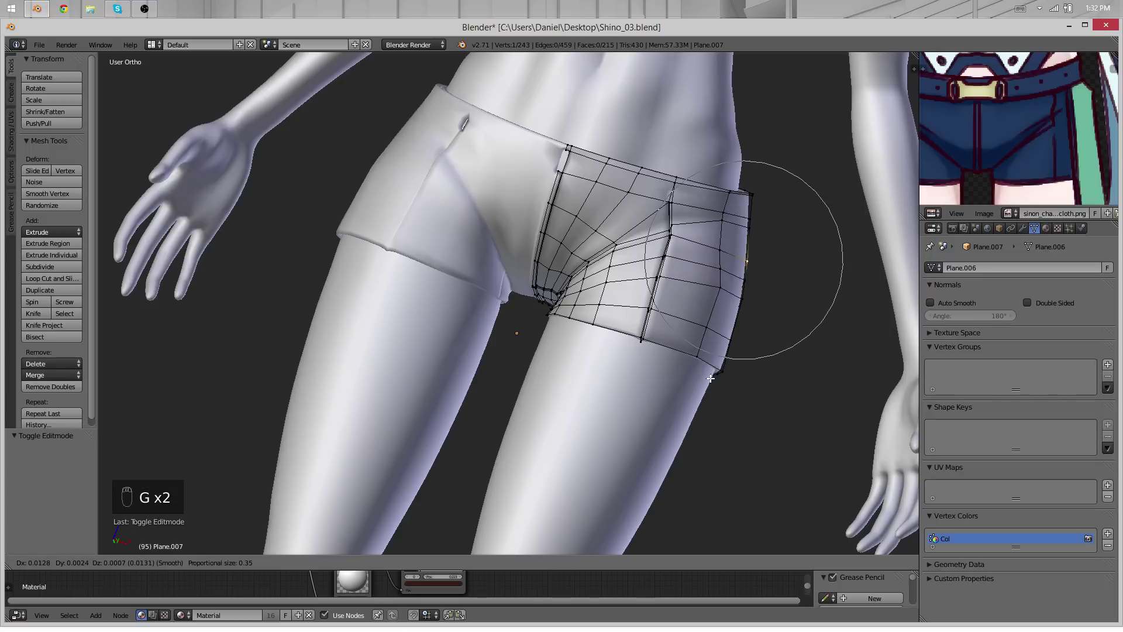
{"action": "left_click", "coordinate": [700, 368]}
Leave mesh editing, deselect everything, and review the shorts' shape on the whole figure
{"action": "key", "text": "Tab"}
{"action": "scroll", "coordinate": [441, 283], "scroll_direction": "down", "scroll_amount": 2}
{"action": "middle_click_drag", "start_coordinate": [441, 283], "coordinate": [503, 279]}
{"action": "key", "text": "a"}
{"action": "key", "text": "a"}
{"action": "scroll", "coordinate": [503, 278], "scroll_direction": "down", "scroll_amount": 2}
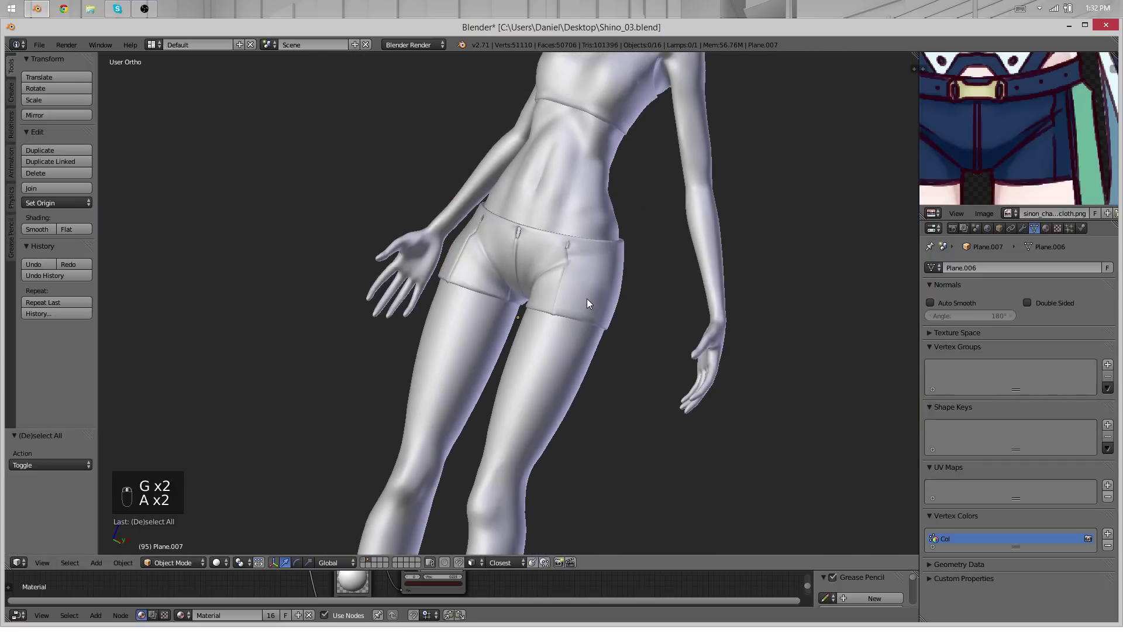
Change the Skype availability status, then return to the shorts model
{"action": "middle_click_drag", "start_coordinate": [588, 299], "coordinate": [630, 306]}
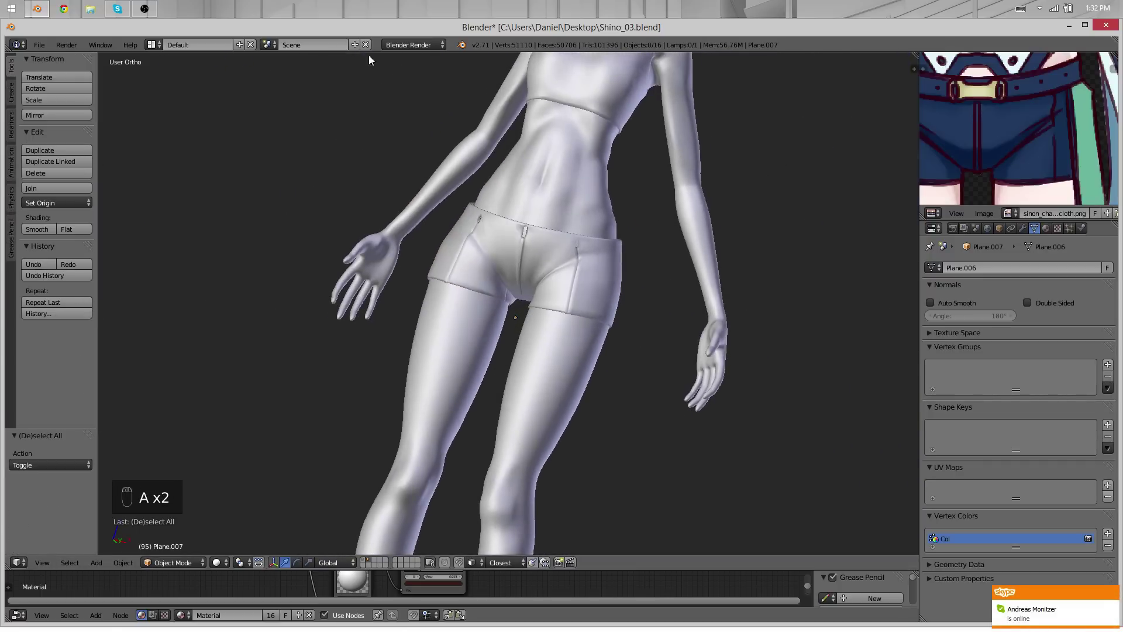
{"action": "scroll", "coordinate": [402, 224], "scroll_direction": "up", "scroll_amount": 5}
{"action": "middle_click_drag", "start_coordinate": [399, 194], "coordinate": [335, 303], "text": "shift"}
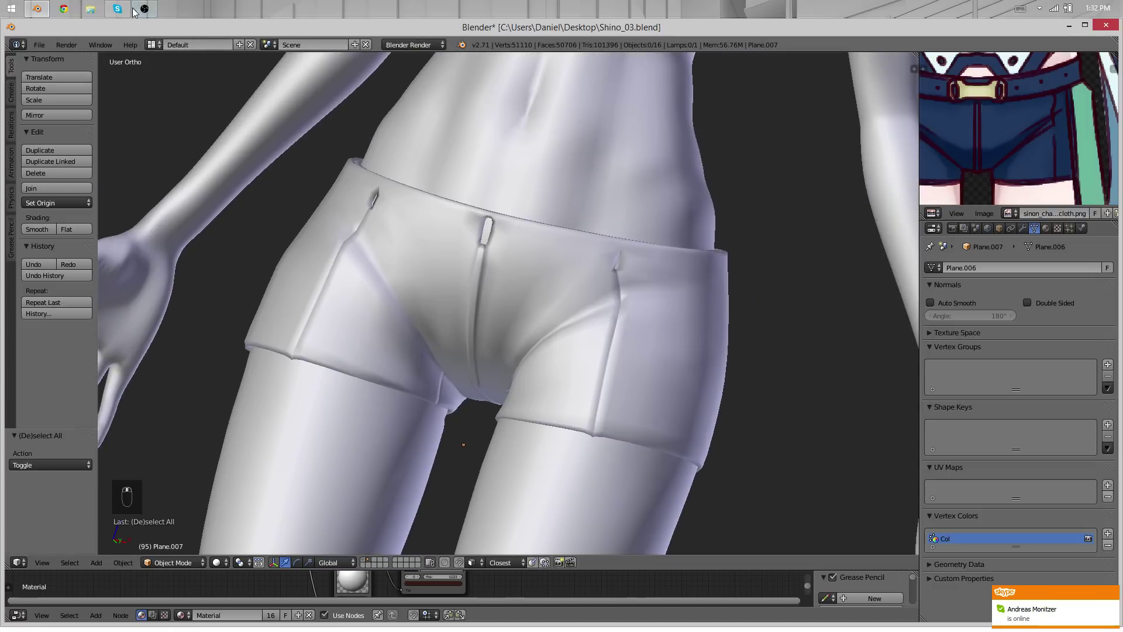
{"action": "mouse_move", "coordinate": [120, 10]}
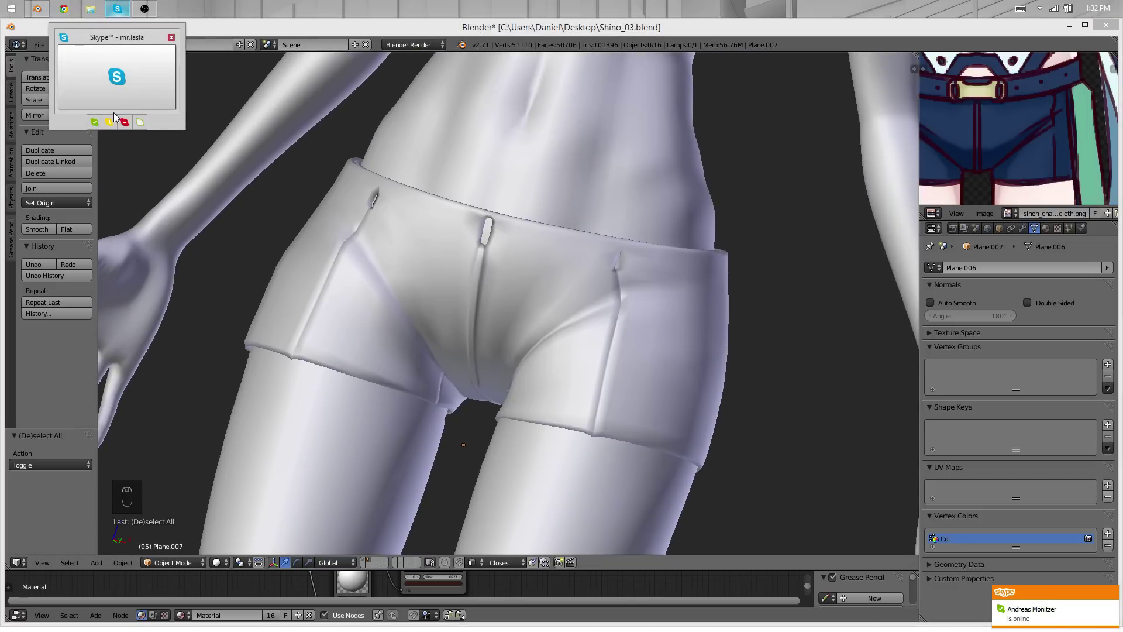
{"action": "left_click", "coordinate": [138, 116]}
{"action": "left_click", "coordinate": [641, 376]}
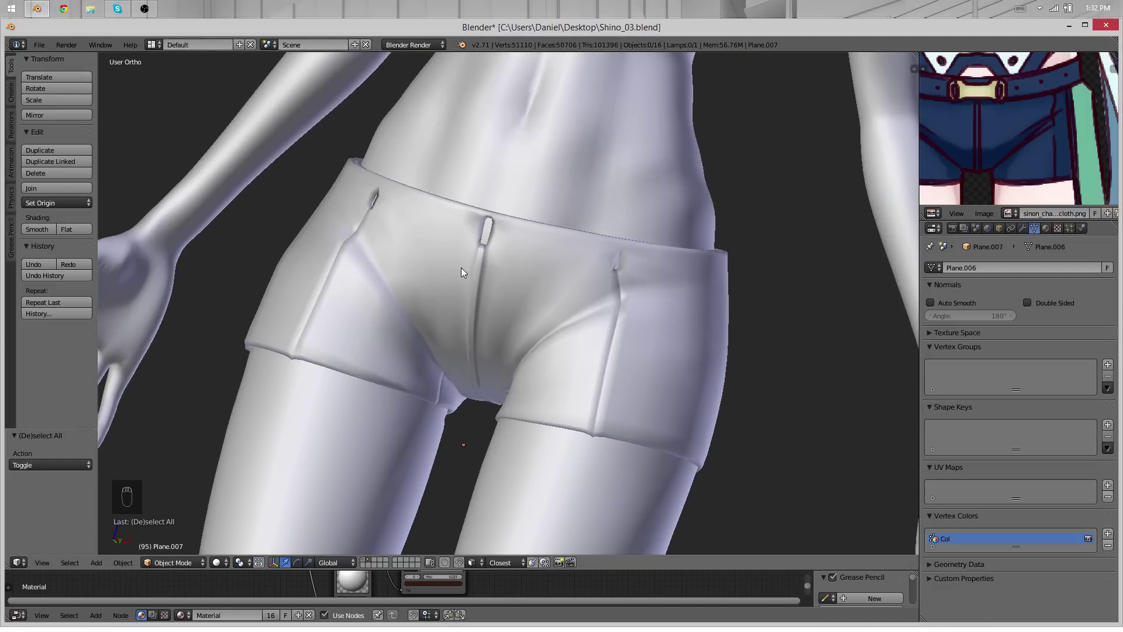
Enter Edit Mode on the shorts and add a horizontal loop cut across the front panel, between the fly and the pocket
{"action": "middle_click_drag", "start_coordinate": [641, 376], "coordinate": [594, 342]}
{"action": "scroll", "coordinate": [595, 342], "scroll_direction": "up", "scroll_amount": 3}
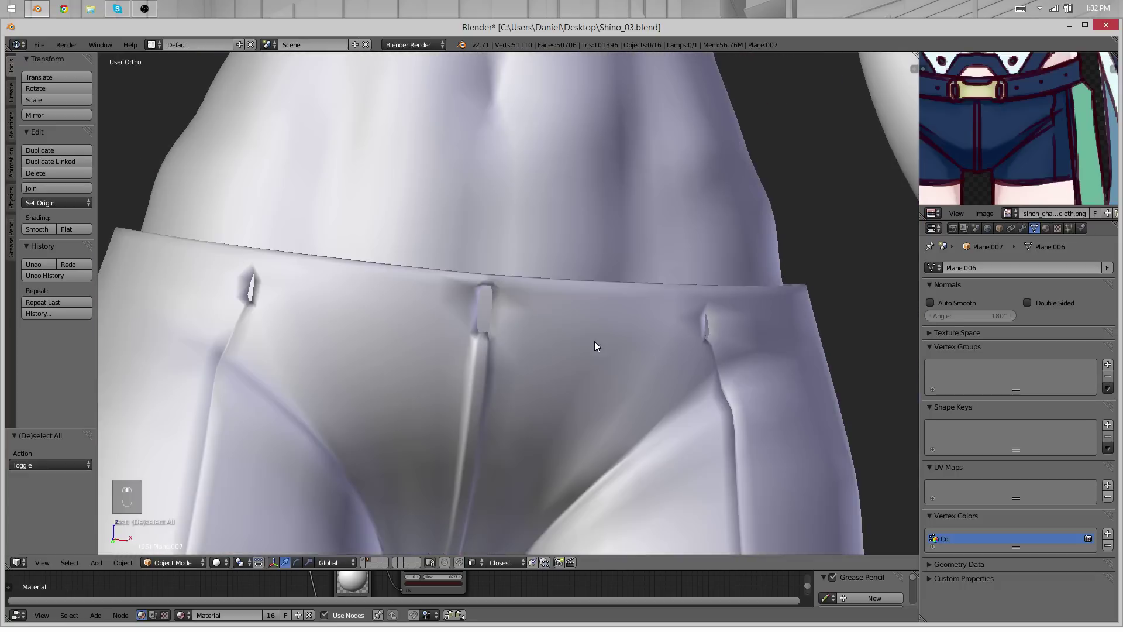
{"action": "right_click_drag", "start_coordinate": [595, 341], "coordinate": [817, 353]}
{"action": "right_click", "coordinate": [817, 353]}
{"action": "key", "text": "Tab"}
{"action": "middle_click_drag", "start_coordinate": [533, 321], "coordinate": [503, 322]}
{"action": "key", "text": "a"}
{"action": "key", "text": "a"}
{"action": "key", "text": "a"}
{"action": "key", "text": "a"}
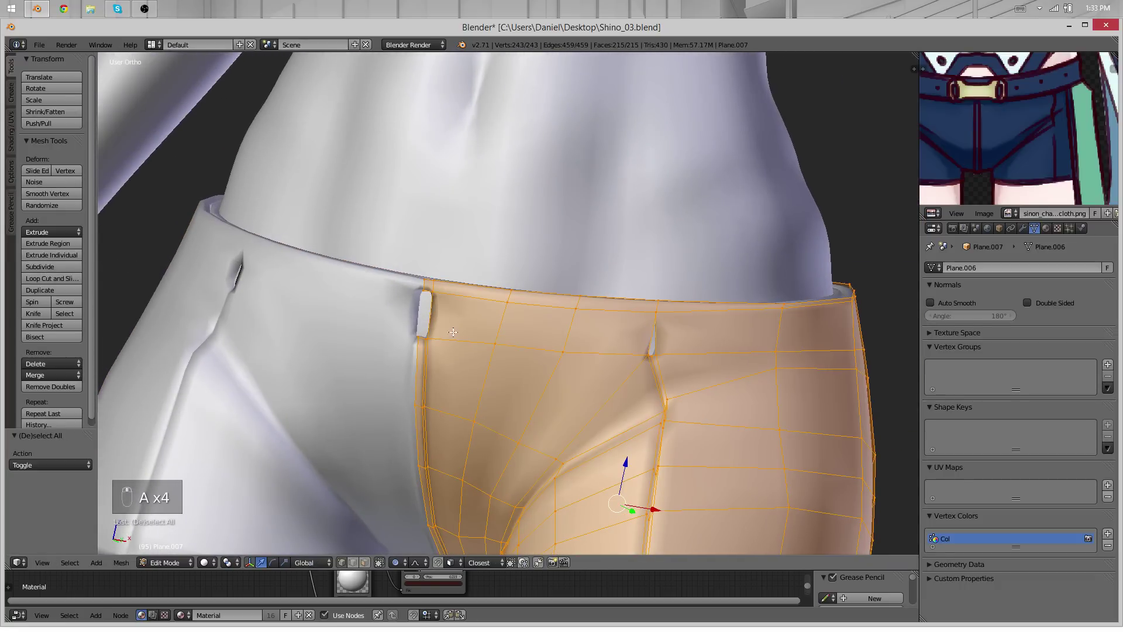
{"action": "scroll", "coordinate": [444, 301], "scroll_direction": "down", "scroll_amount": 3}
{"action": "scroll", "coordinate": [677, 399], "scroll_direction": "up", "scroll_amount": 5}
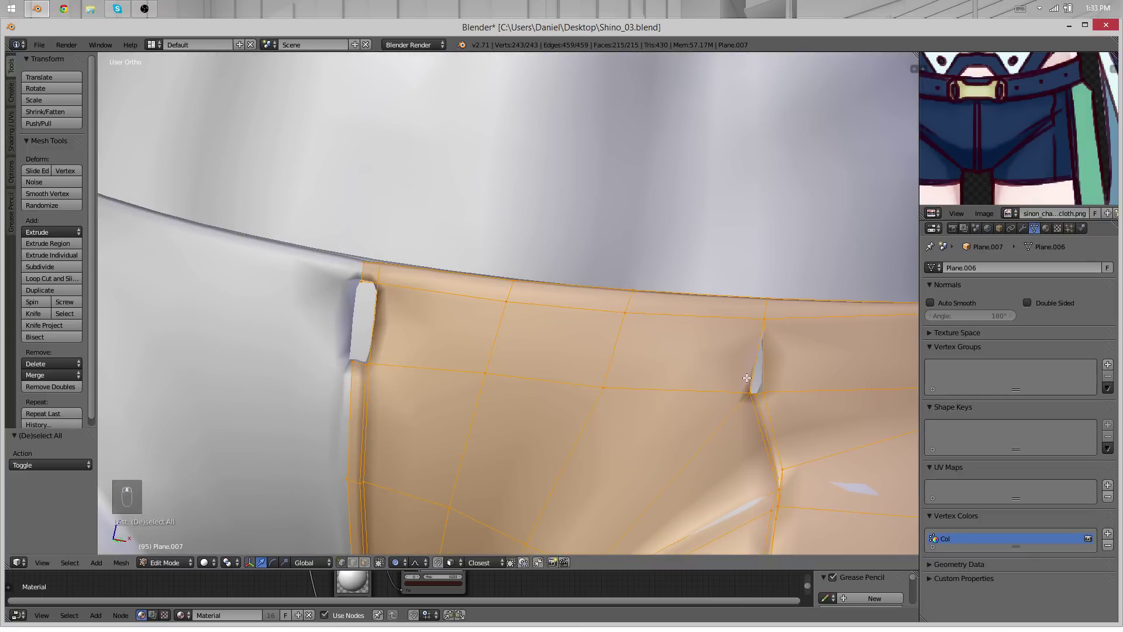
{"action": "key", "text": "ctrl+r"}
{"action": "left_click", "coordinate": [585, 383]}
{"action": "right_click", "coordinate": [585, 383]}
{"action": "middle_click_drag", "start_coordinate": [585, 384], "coordinate": [430, 311]}
Turn off proportional editing and shift the new front-panel edge row slightly to shape a crease below the waistband
{"action": "key", "text": "minus"}
{"action": "scroll", "coordinate": [429, 345], "scroll_direction": "up", "scroll_amount": 3}
{"action": "key", "text": "g"}
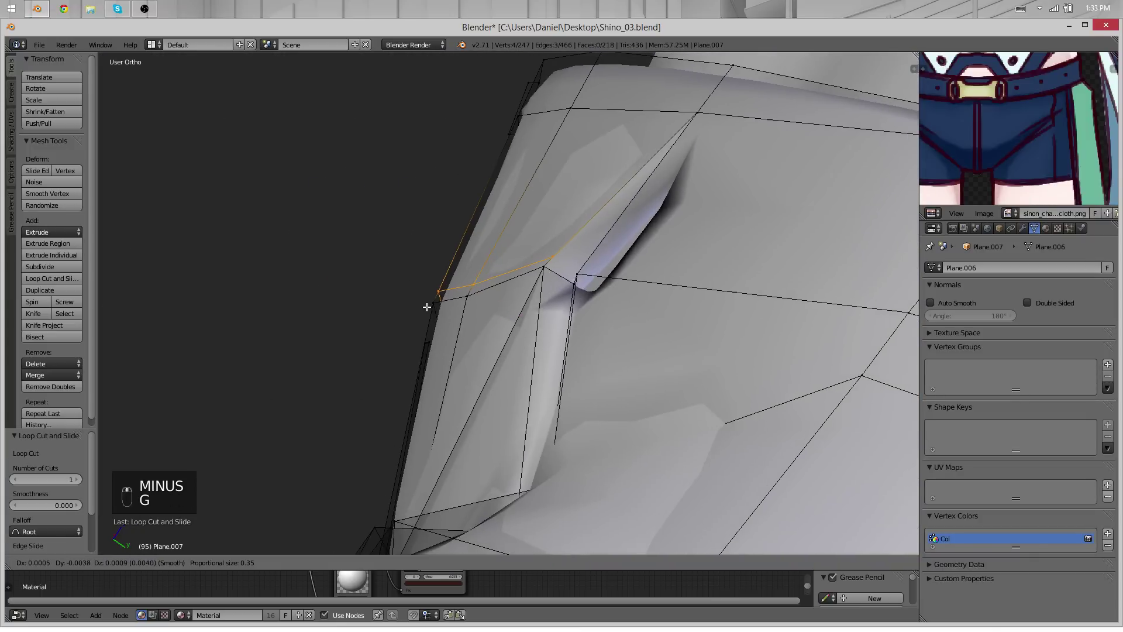
{"action": "right_click", "coordinate": [427, 306]}
{"action": "middle_click_drag", "start_coordinate": [531, 361], "coordinate": [509, 379]}
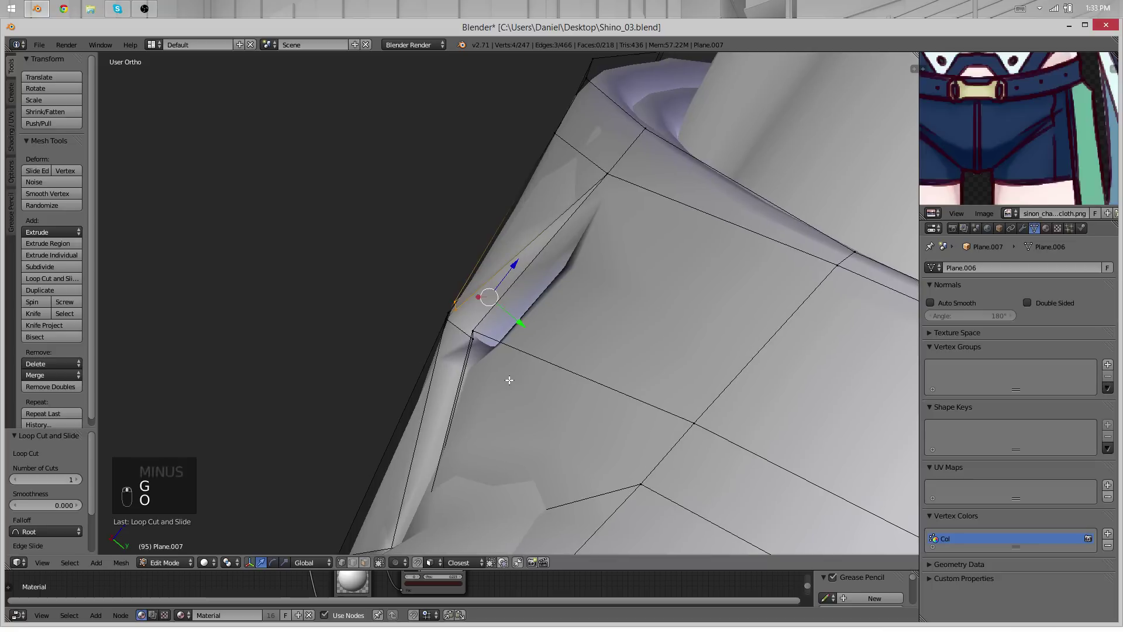
{"action": "key", "text": "g"}
{"action": "left_click", "coordinate": [501, 359]}
Move the front panel's two crease edge rows together, then reposition the upper row alone
{"action": "middle_click_drag", "start_coordinate": [334, 343], "coordinate": [420, 322]}
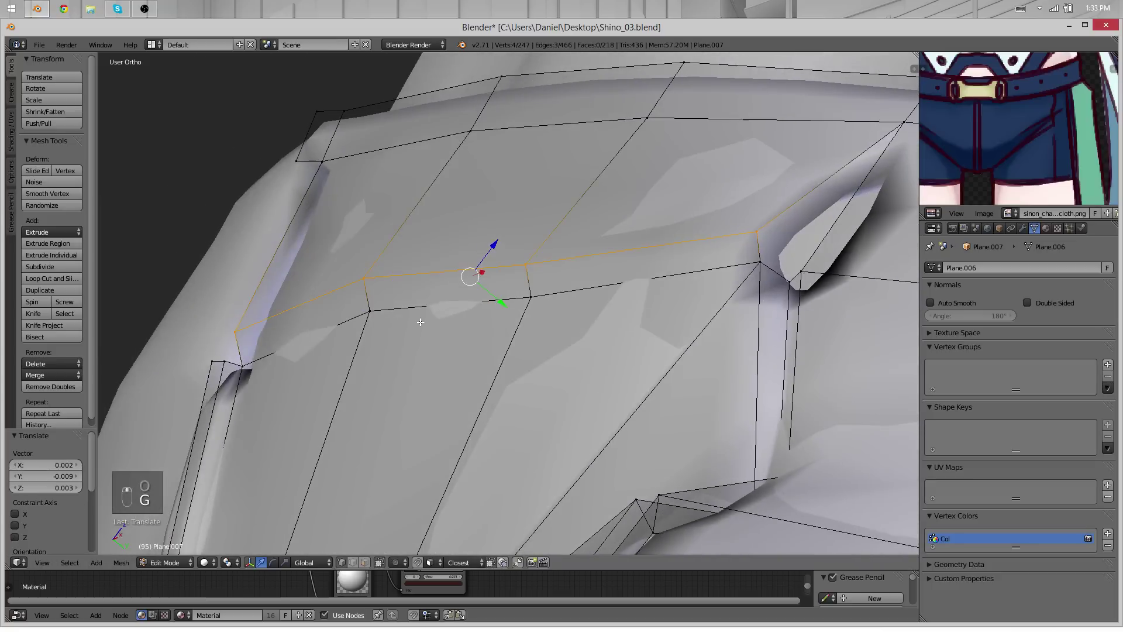
{"action": "right_click", "coordinate": [391, 308], "text": "alt+shift"}
{"action": "middle_click_drag", "start_coordinate": [512, 325], "coordinate": [387, 319]}
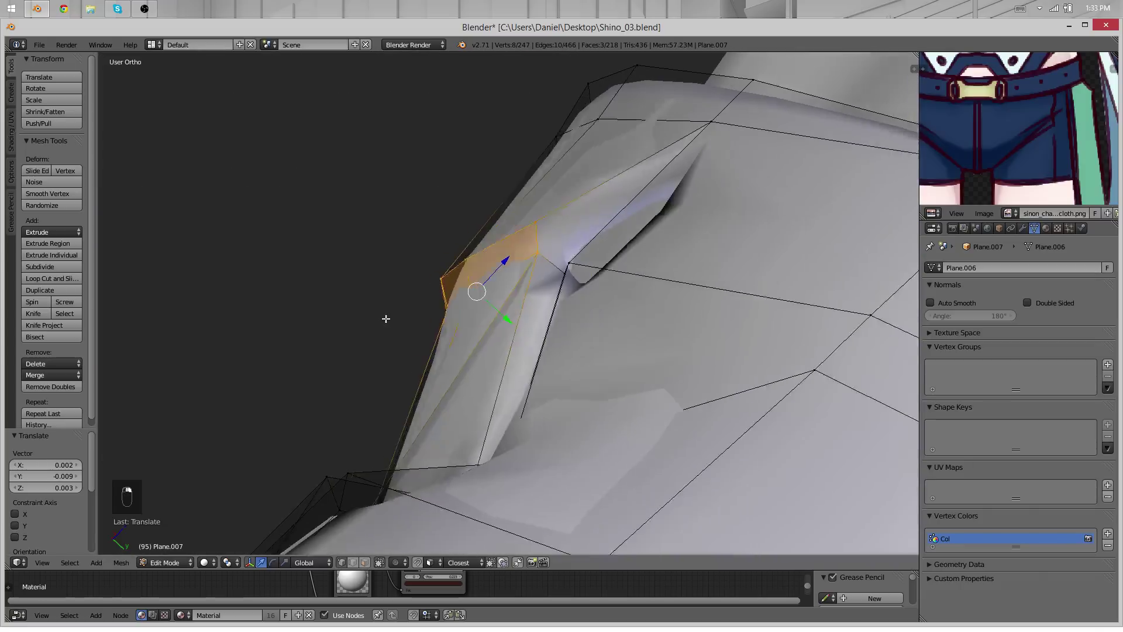
{"action": "key", "text": "g"}
{"action": "left_click", "coordinate": [404, 341]}
{"action": "right_click", "coordinate": [483, 280]}
{"action": "key", "text": "g"}
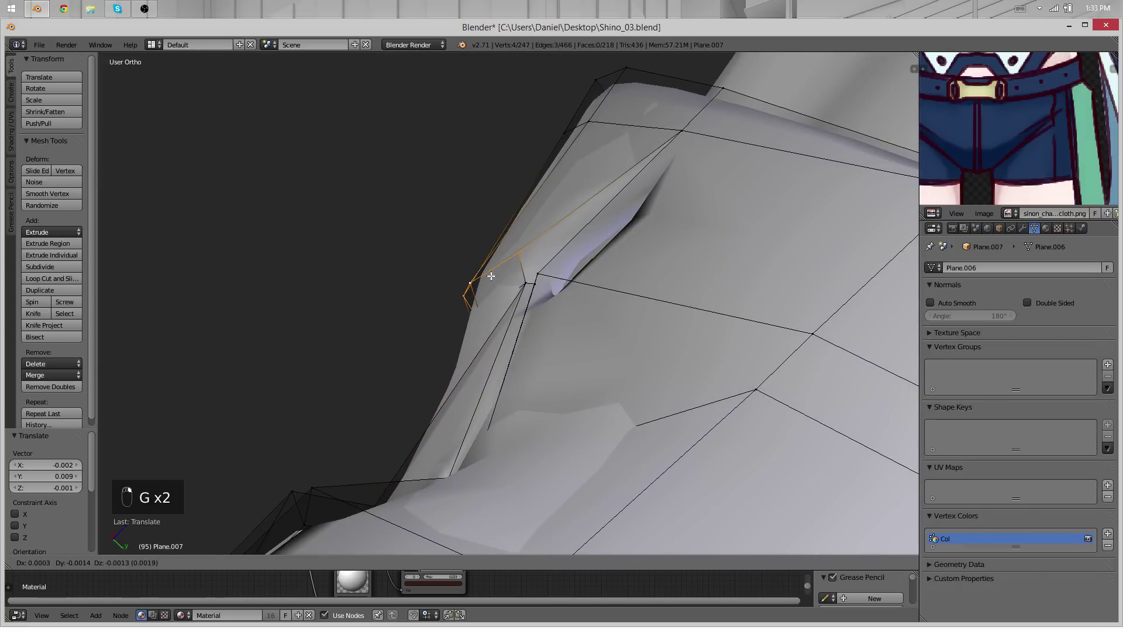
{"action": "left_click", "coordinate": [489, 277]}
Examine the front crease in Object Mode and the pocket's lower corner up close in Edit Mode
{"action": "key", "text": "Tab"}
{"action": "middle_click_drag", "start_coordinate": [468, 298], "coordinate": [614, 324]}
{"action": "scroll", "coordinate": [534, 340], "scroll_direction": "down", "scroll_amount": 3}
{"action": "scroll", "coordinate": [531, 351], "scroll_direction": "down", "scroll_amount": 1}
{"action": "key", "text": "Tab"}
{"action": "scroll", "coordinate": [438, 318], "scroll_direction": "up", "scroll_amount": 6}
{"action": "scroll", "coordinate": [476, 301], "scroll_direction": "up", "scroll_amount": 3}
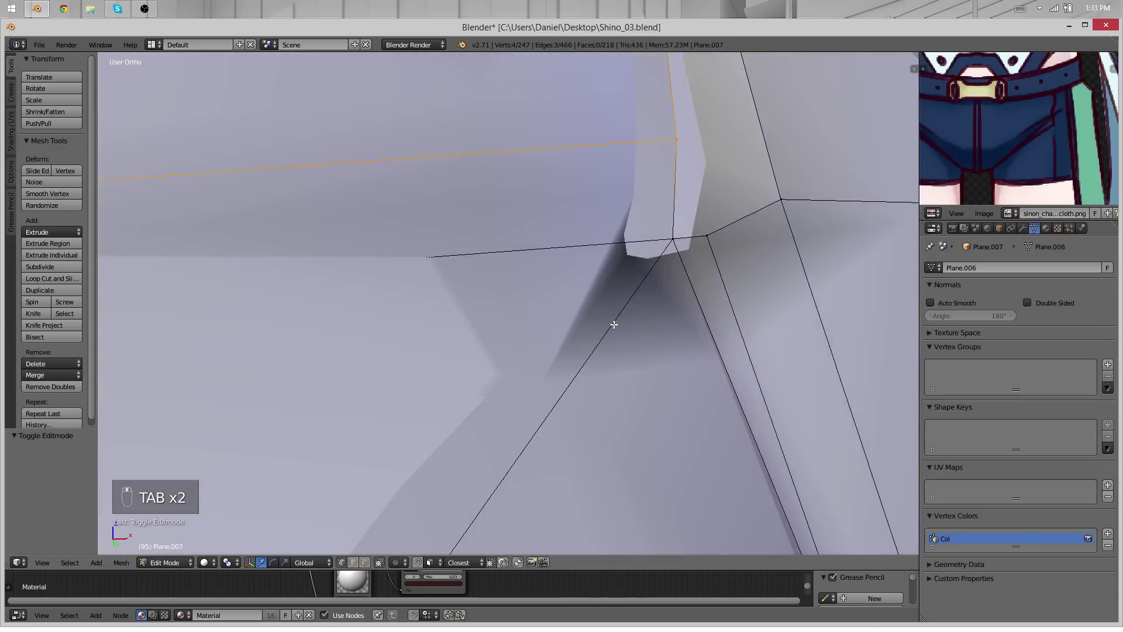
{"action": "scroll", "coordinate": [562, 388], "scroll_direction": "down", "scroll_amount": 5}
{"action": "mouse_move", "coordinate": [561, 387]}
{"action": "middle_mouse_down"}
{"action": "mouse_move", "coordinate": [562, 302]}
{"action": "mouse_move", "coordinate": [554, 384]}
{"action": "middle_mouse_up"}
{"action": "key", "text": "g"}
{"action": "right_click", "coordinate": [562, 307]}
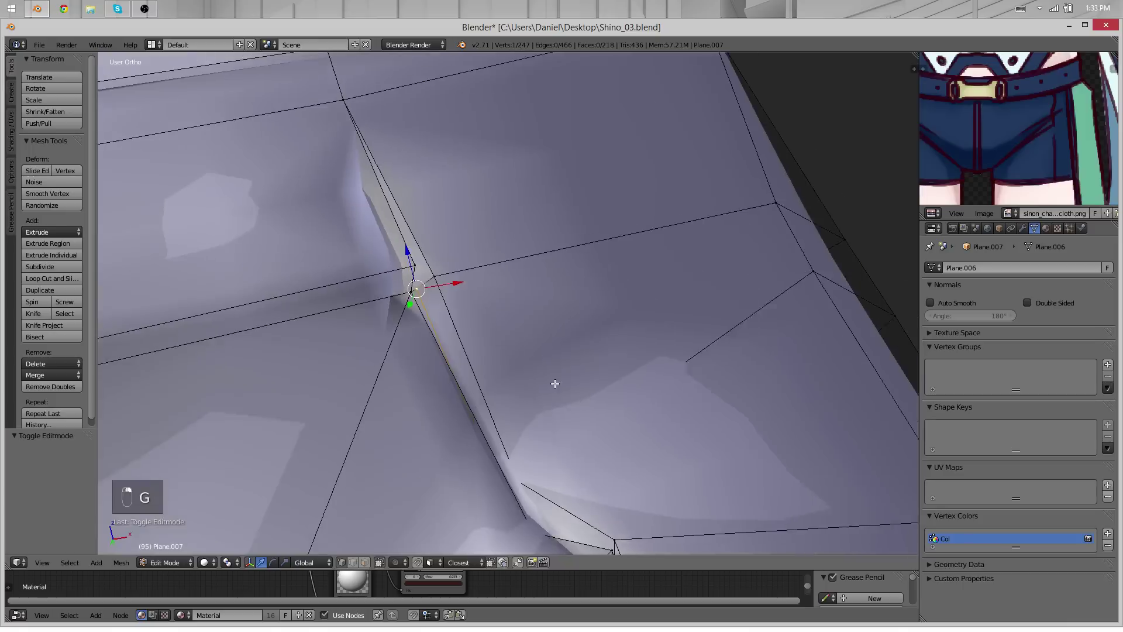
Try to add a loop cut across the side and back panels, level with the pocket's lower corner
{"action": "key", "text": "ctrl+r"}
{"action": "left_click", "coordinate": [442, 259]}
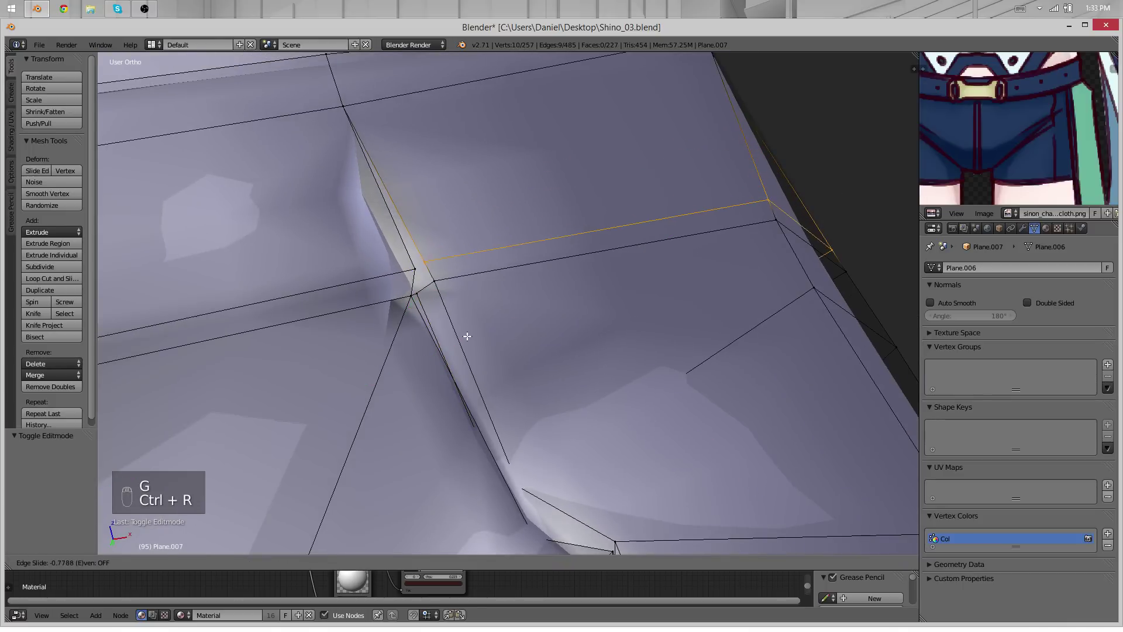
{"action": "left_click", "coordinate": [467, 336]}
{"action": "scroll", "coordinate": [447, 353], "scroll_direction": "down", "scroll_amount": 8}
{"action": "middle_click_drag", "start_coordinate": [629, 354], "coordinate": [228, 330]}
{"action": "scroll", "coordinate": [652, 319], "scroll_direction": "up", "scroll_amount": 7}
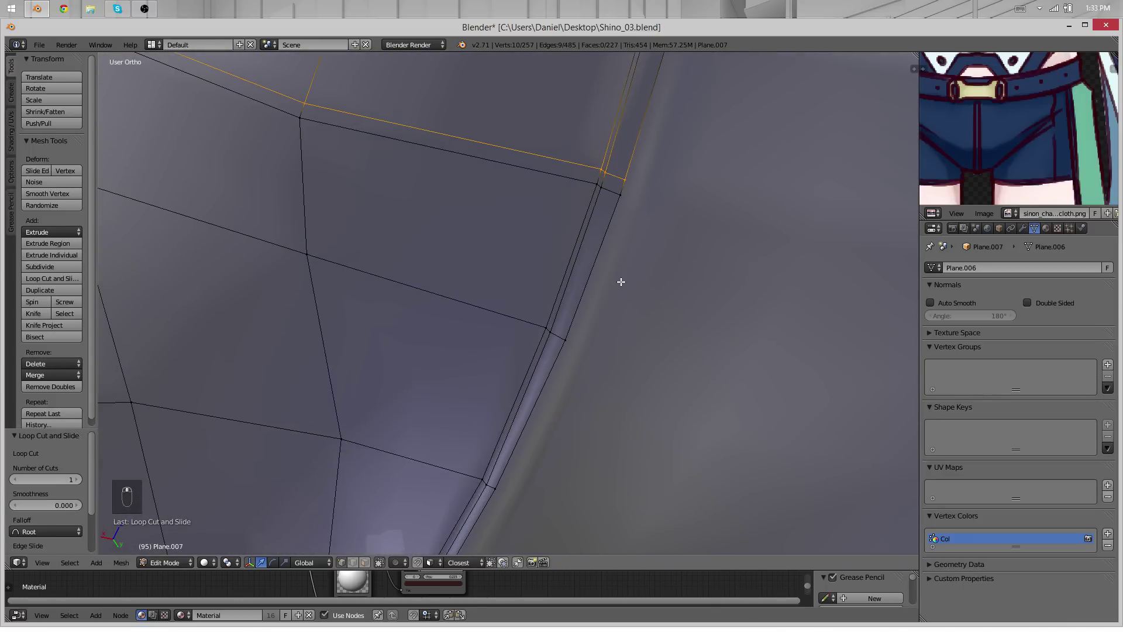
{"action": "key", "text": "ctrl+z"}
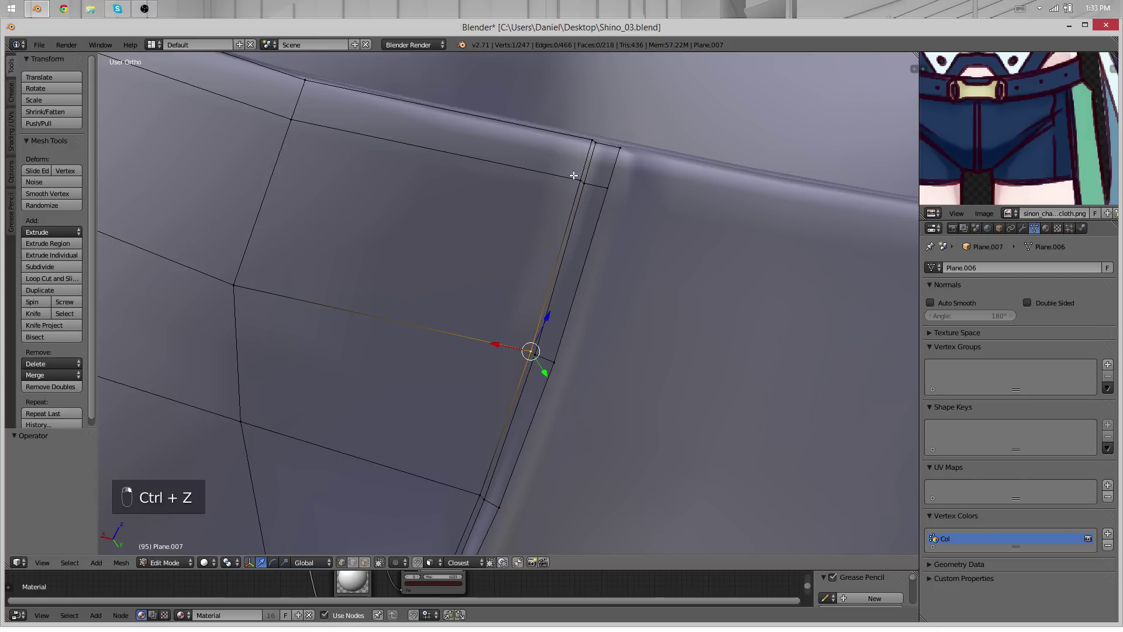
Delete the two narrow faces of the centre-back seam strip directly below the waistband edge
{"action": "right_click", "coordinate": [581, 181], "text": "shift"}
{"action": "right_click", "coordinate": [533, 355], "text": "shift"}
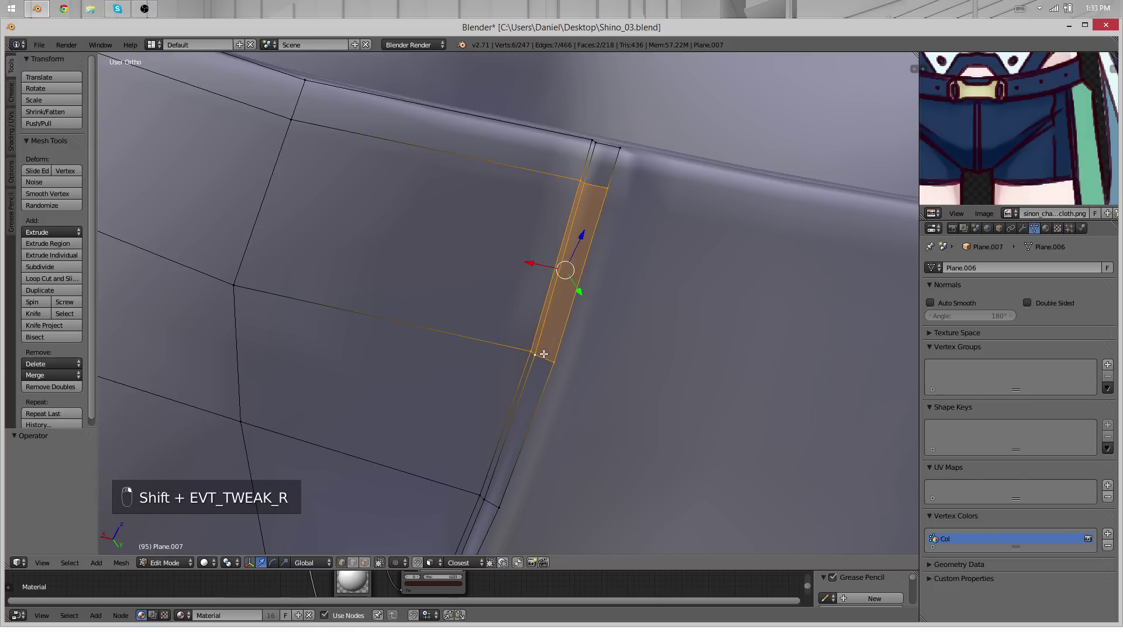
{"action": "key", "text": "x"}
{"action": "left_click", "coordinate": [534, 367]}
Add a loop cut across the side and back panels and slide it near the lower edge of the waistband row
{"action": "key", "text": "ctrl+r"}
{"action": "left_click", "coordinate": [538, 345]}
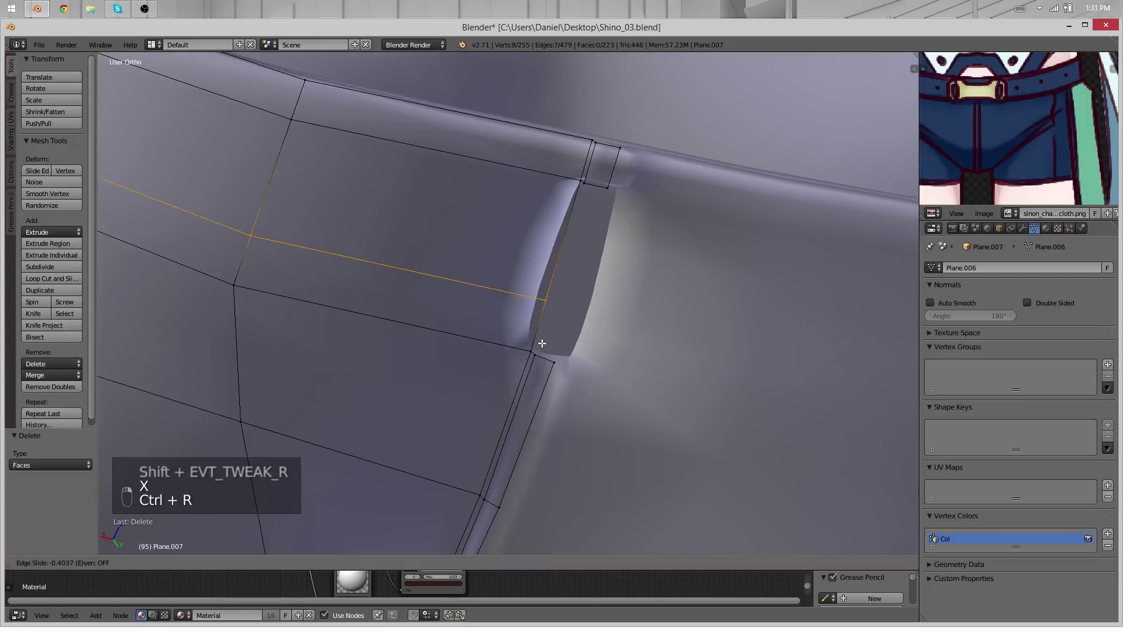
{"action": "left_click", "coordinate": [535, 374]}
Offset the new side and back loop by -0.015 with Shrink/Fatten
{"action": "scroll", "coordinate": [308, 291], "scroll_direction": "down", "scroll_amount": 4}
{"action": "middle_click_drag", "start_coordinate": [309, 291], "coordinate": [524, 334]}
{"action": "scroll", "coordinate": [524, 333], "scroll_direction": "down", "scroll_amount": 4}
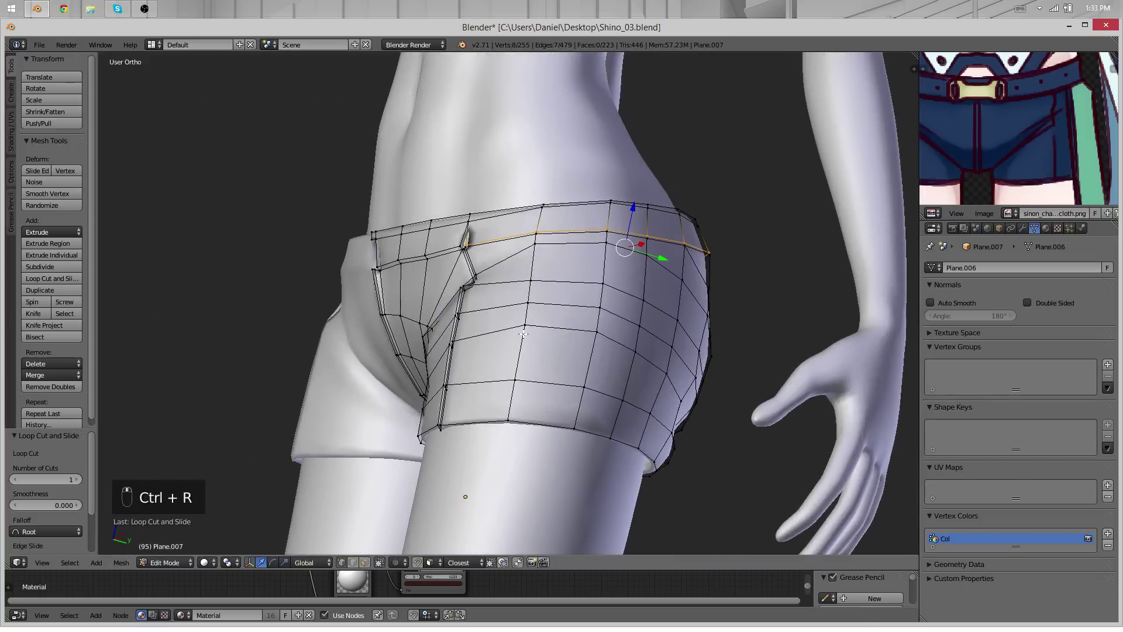
{"action": "scroll", "coordinate": [524, 334], "scroll_direction": "up", "scroll_amount": 3}
{"action": "left_click", "coordinate": [37, 113]}
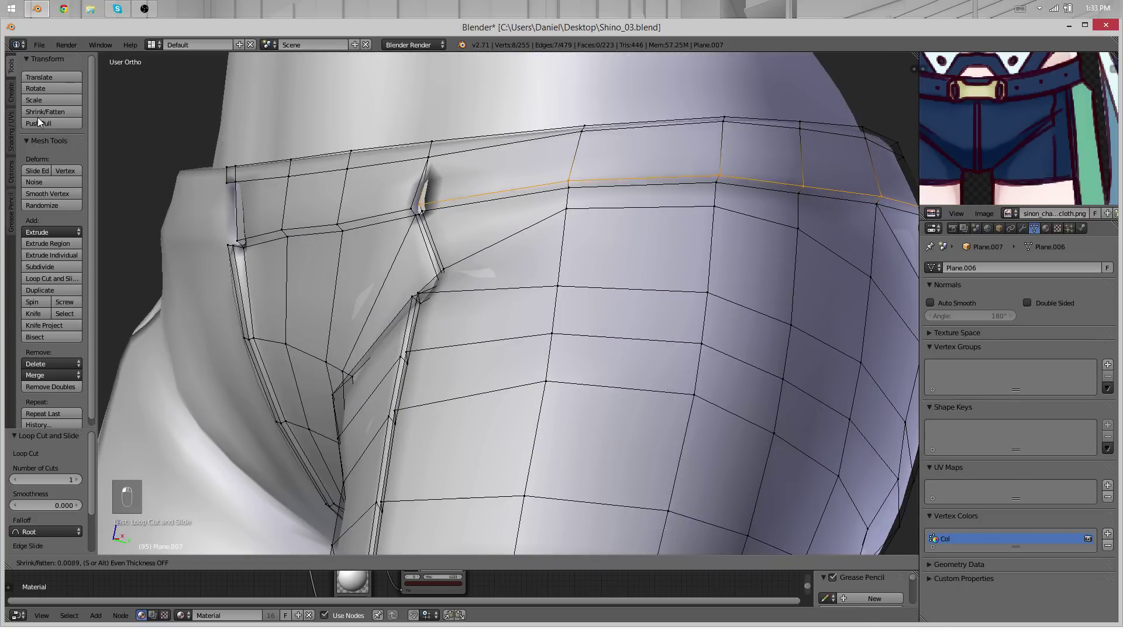
{"action": "left_click", "coordinate": [37, 119]}
{"action": "scroll", "coordinate": [243, 261], "scroll_direction": "down", "scroll_amount": 4}
{"action": "middle_click_drag", "start_coordinate": [243, 261], "coordinate": [884, 267]}
{"action": "scroll", "coordinate": [705, 213], "scroll_direction": "up", "scroll_amount": 2}
{"action": "middle_click_drag", "start_coordinate": [704, 214], "coordinate": [498, 237]}
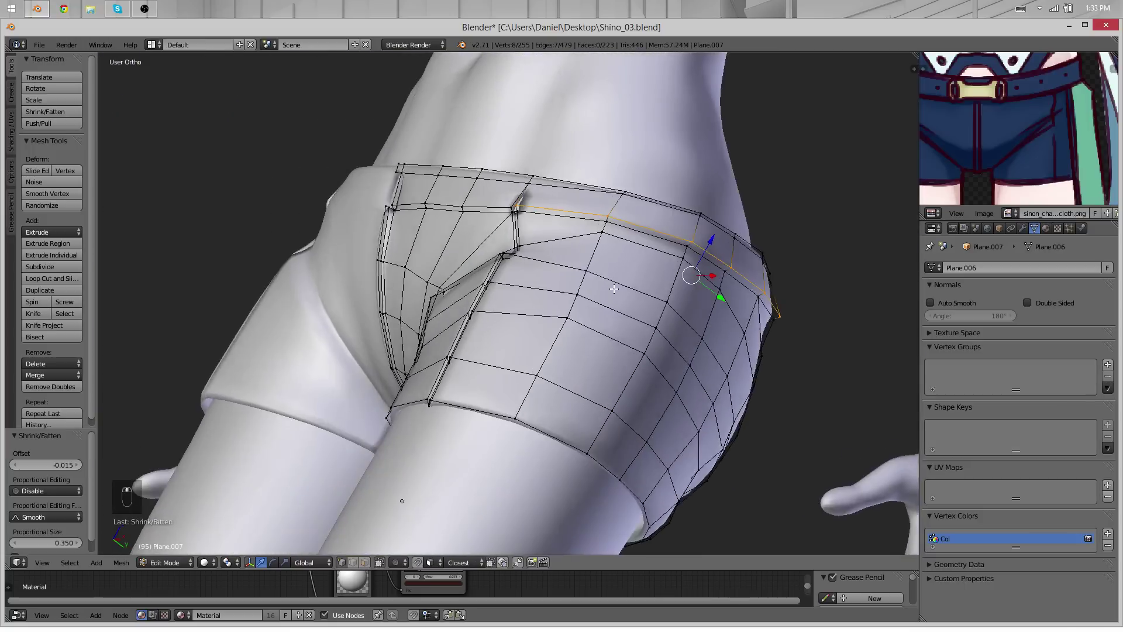
Merge the end vertices of the front and side crease loops at their centre beside the pocket
{"action": "scroll", "coordinate": [498, 237], "scroll_direction": "up", "scroll_amount": 4}
{"action": "key", "text": "Tab"}
{"action": "key", "text": "Tab"}
{"action": "scroll", "coordinate": [593, 276], "scroll_direction": "up", "scroll_amount": 3}
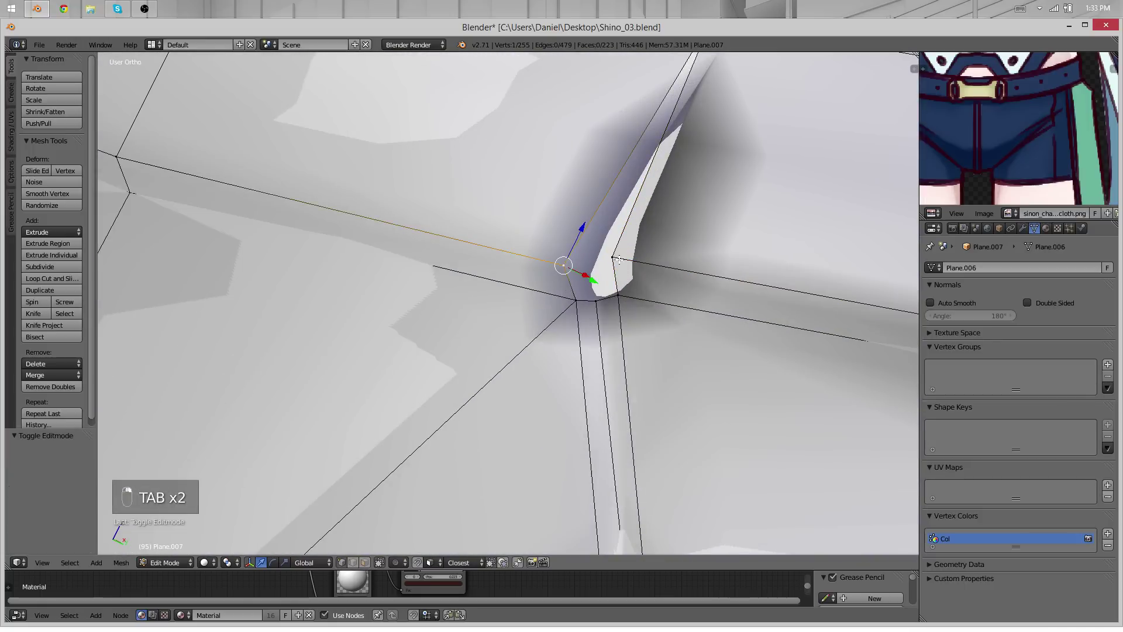
{"action": "right_click", "coordinate": [619, 259], "text": "shift"}
{"action": "key", "text": "w"}
{"action": "left_click", "coordinate": [623, 259]}
{"action": "left_click", "coordinate": [623, 259]}
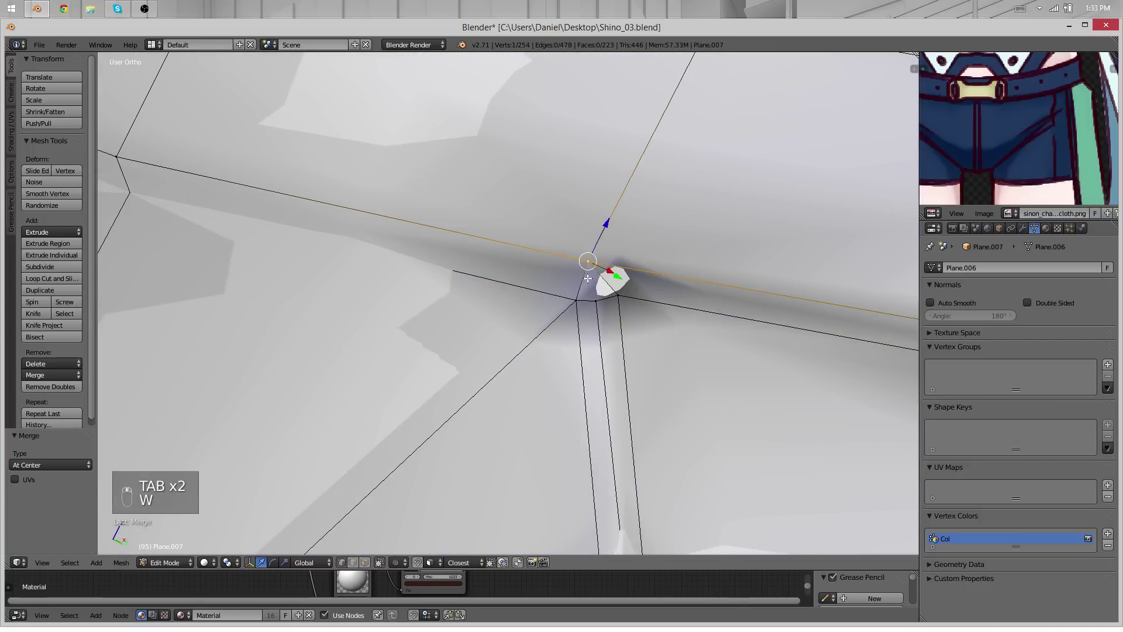
Add a loop cut along the crease strip on the front panel and another along the side panel's crease strip
{"action": "middle_click_drag", "start_coordinate": [614, 257], "coordinate": [539, 241]}
{"action": "scroll", "coordinate": [539, 241], "scroll_direction": "down", "scroll_amount": 8}
{"action": "scroll", "coordinate": [539, 241], "scroll_direction": "up", "scroll_amount": 5}
{"action": "middle_click_drag", "start_coordinate": [633, 226], "coordinate": [552, 266]}
{"action": "key", "text": "ctrl+r"}
{"action": "double_click", "coordinate": [552, 267]}
{"action": "key", "text": "ctrl+r"}
{"action": "double_click", "coordinate": [581, 262]}
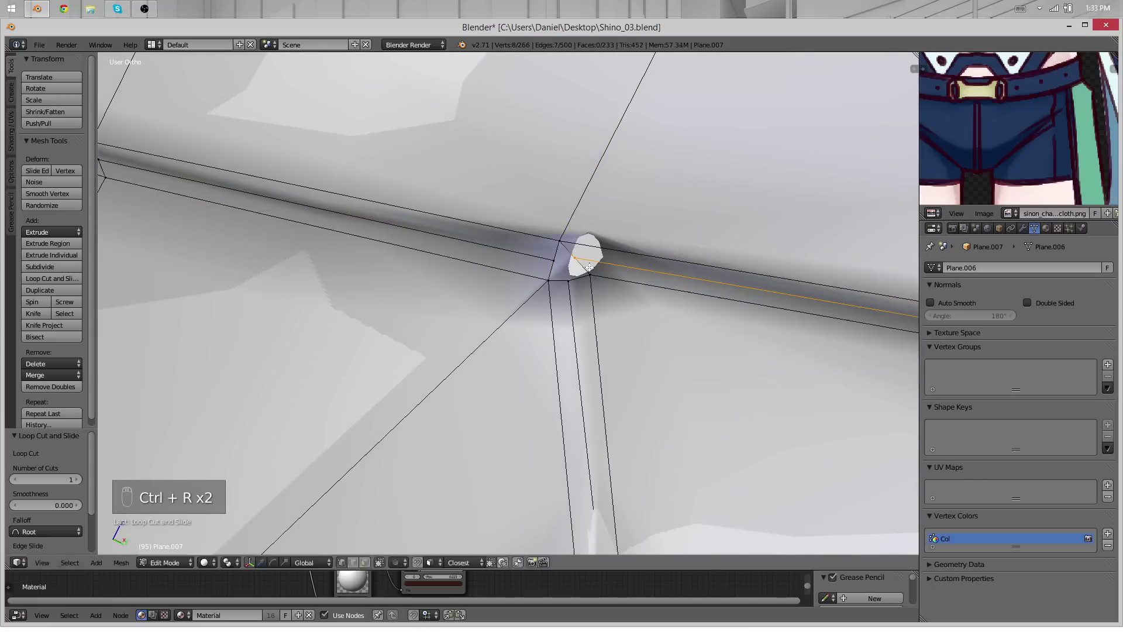
Try to merge the two inner crease loops' end vertices at their centre in the pocket-corner hole
{"action": "key", "text": "Tab"}
{"action": "scroll", "coordinate": [504, 258], "scroll_direction": "down", "scroll_amount": 7}
{"action": "key", "text": "Tab"}
{"action": "scroll", "coordinate": [607, 258], "scroll_direction": "up", "scroll_amount": 4}
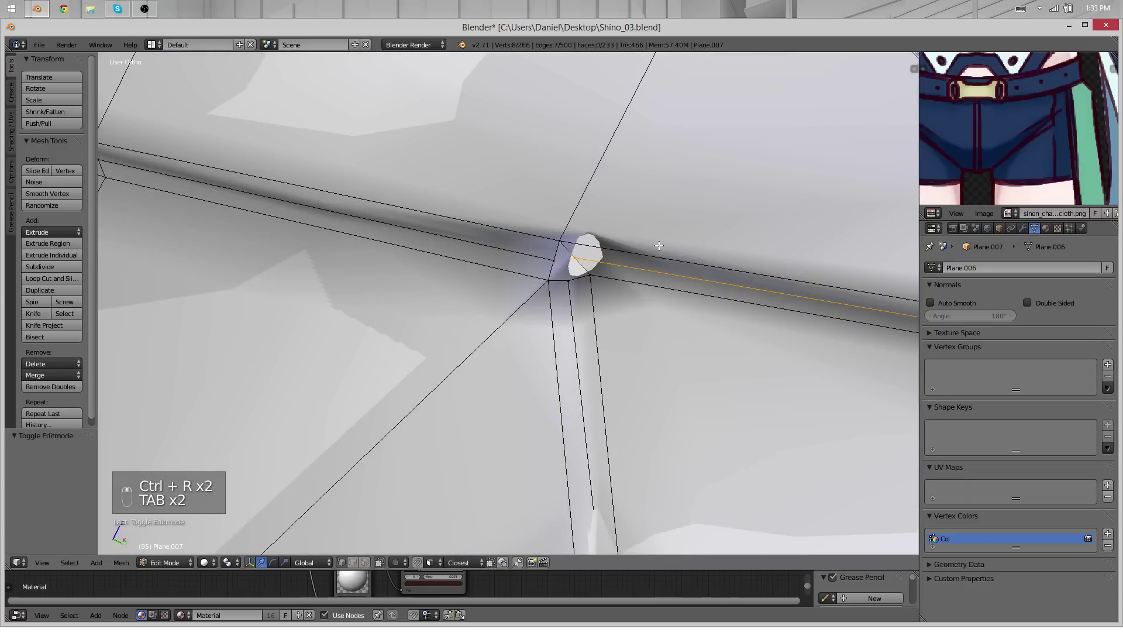
{"action": "scroll", "coordinate": [660, 245], "scroll_direction": "up", "scroll_amount": 5}
{"action": "right_click", "coordinate": [628, 191]}
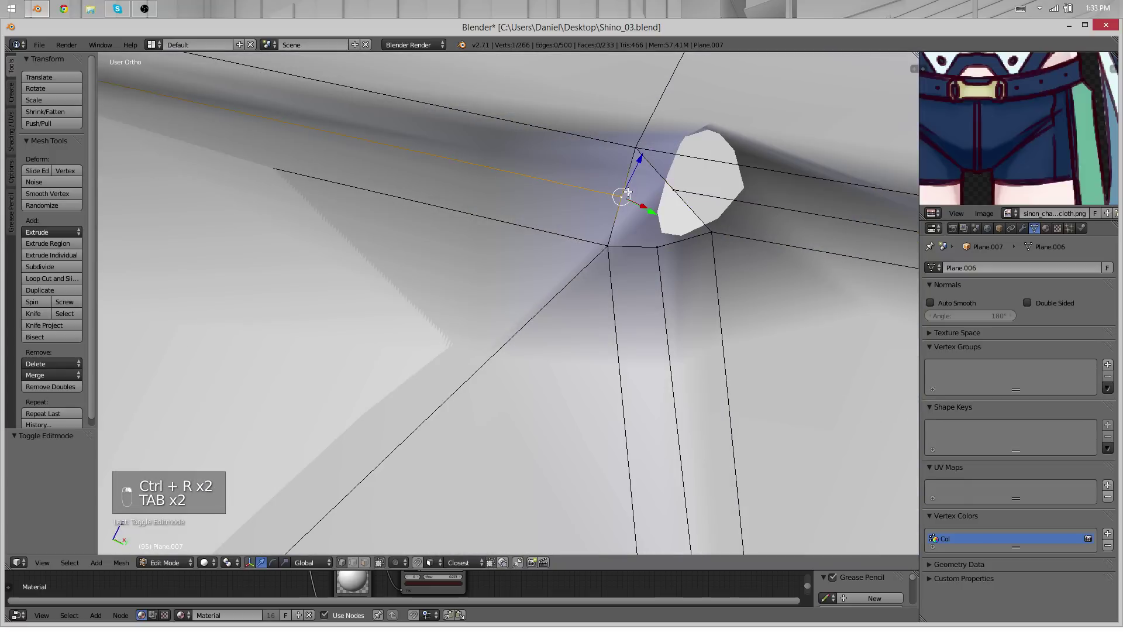
{"action": "key", "text": "w"}
{"action": "left_click", "coordinate": [680, 196]}
{"action": "left_click", "coordinate": [678, 193]}
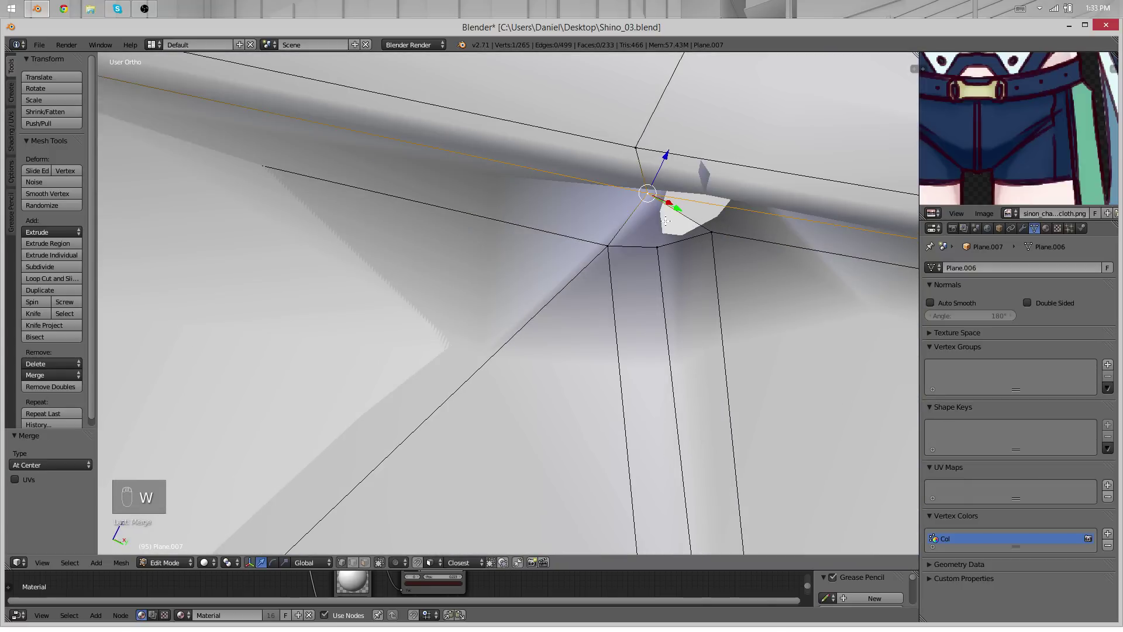
Try to fill the remaining pocket-corner hole with a face and inspect it in Object Mode
{"action": "key", "text": "f"}
{"action": "key", "text": "Tab"}
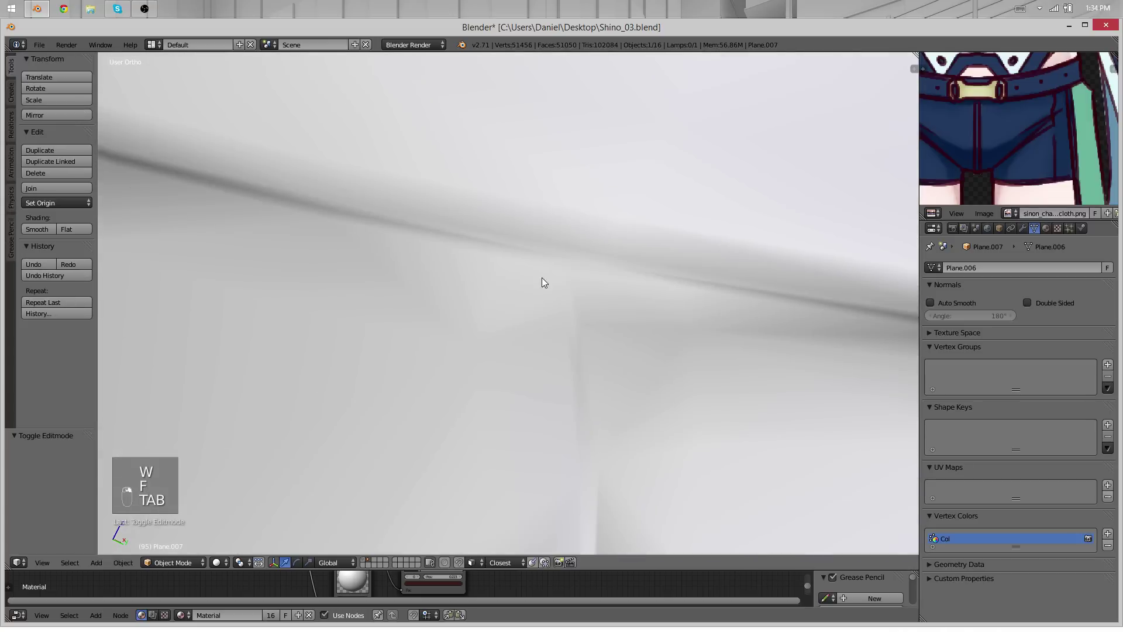
{"action": "key", "text": "Tab"}
{"action": "key", "text": "Tab"}
{"action": "key", "text": "z"}
{"action": "scroll", "coordinate": [553, 267], "scroll_direction": "up", "scroll_amount": 5}
{"action": "key", "text": "z"}
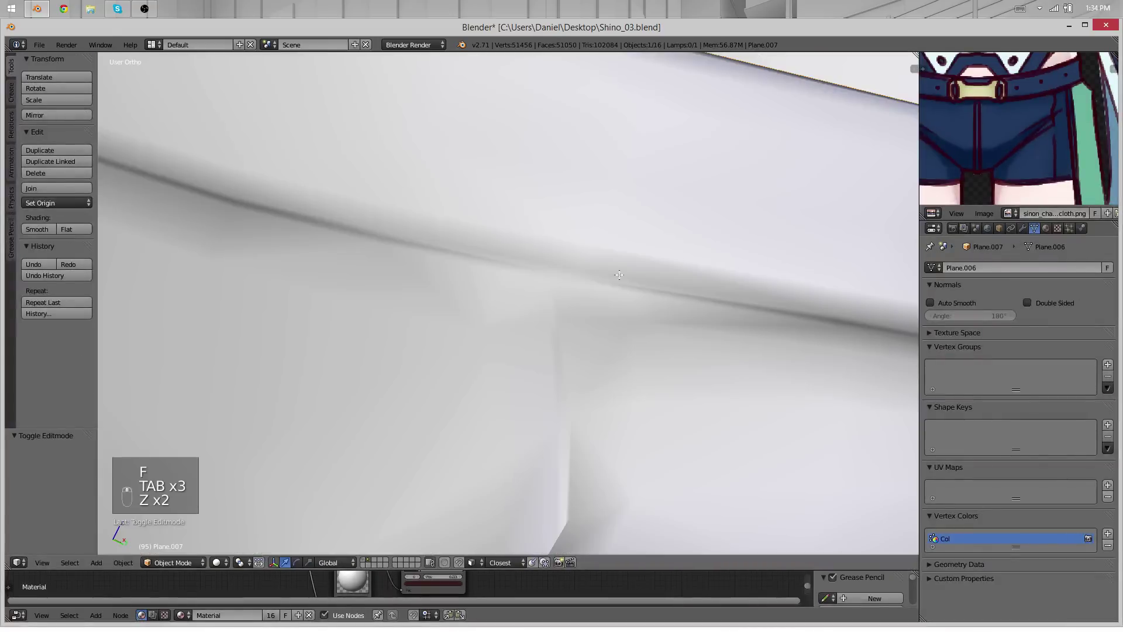
Undo the face fill and the vertex merge at the pocket corner
{"action": "key", "text": "Tab"}
{"action": "key", "text": "ctrl+z"}
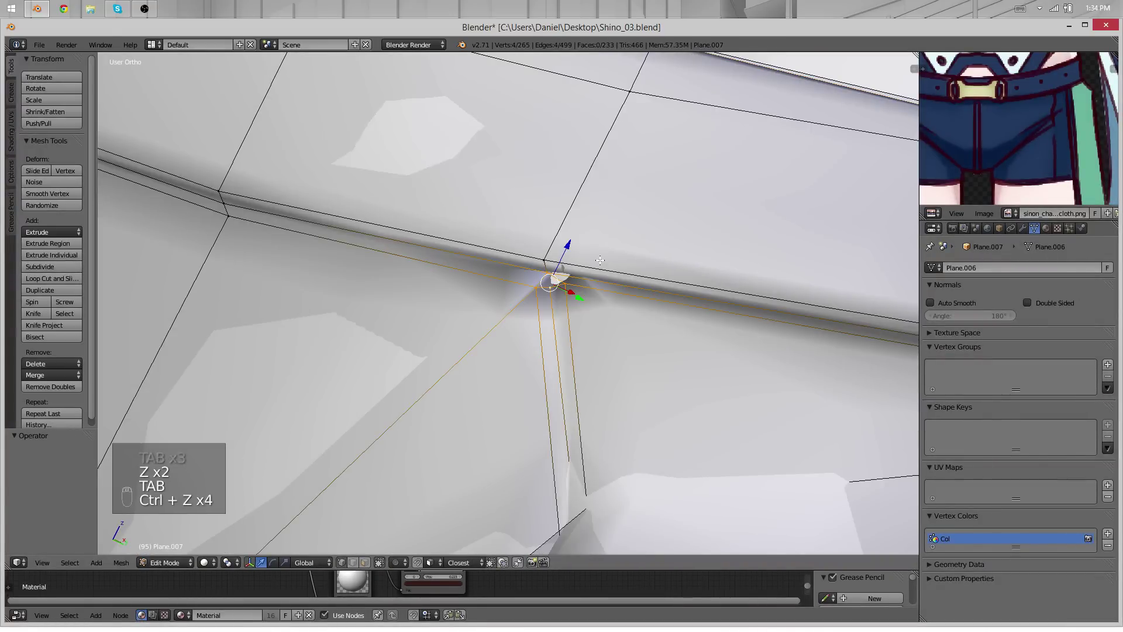
{"action": "key", "text": "ctrl+z"}
{"action": "key", "text": "ctrl+z"}
{"action": "key", "text": "ctrl+z"}
{"action": "scroll", "coordinate": [588, 258], "scroll_direction": "up", "scroll_amount": 6}
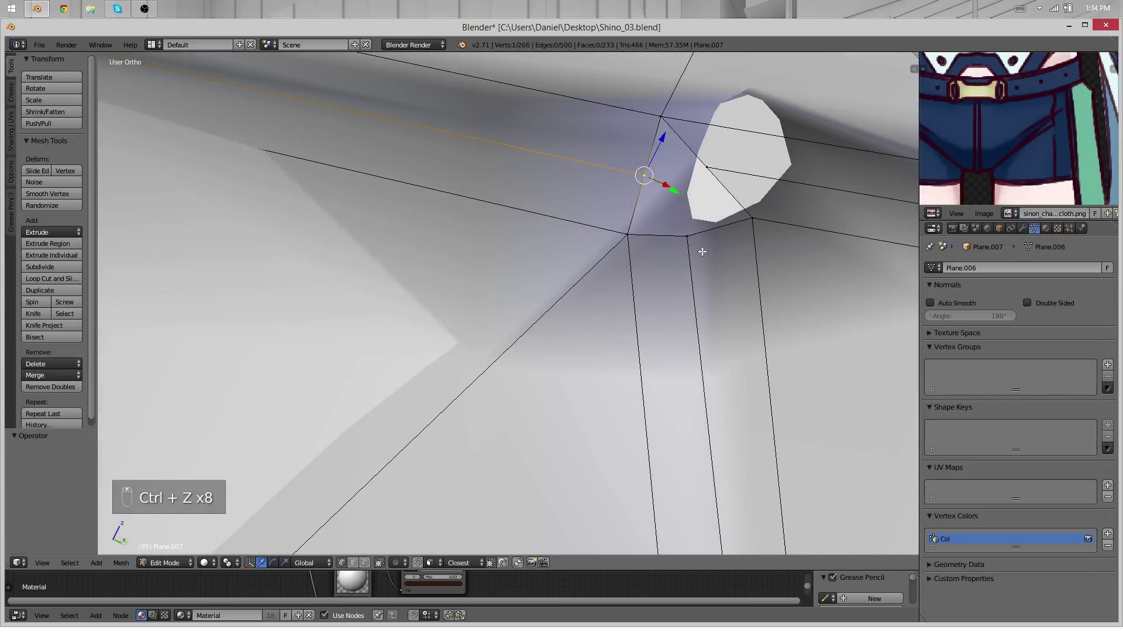
Extrude the front crease's end vertex into the pocket-corner hole, fill the surrounding gaps with faces, and check the shorts in Object Mode
{"action": "key", "text": "e"}
{"action": "left_click", "coordinate": [684, 183]}
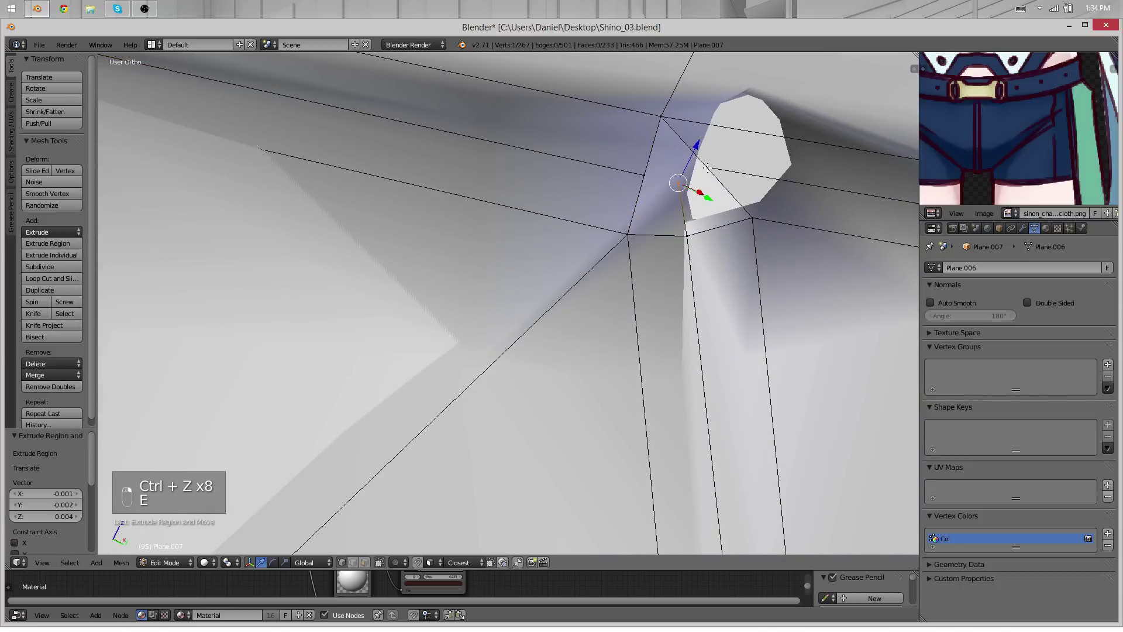
{"action": "right_click", "coordinate": [681, 239], "text": "shift"}
{"action": "key", "text": "f"}
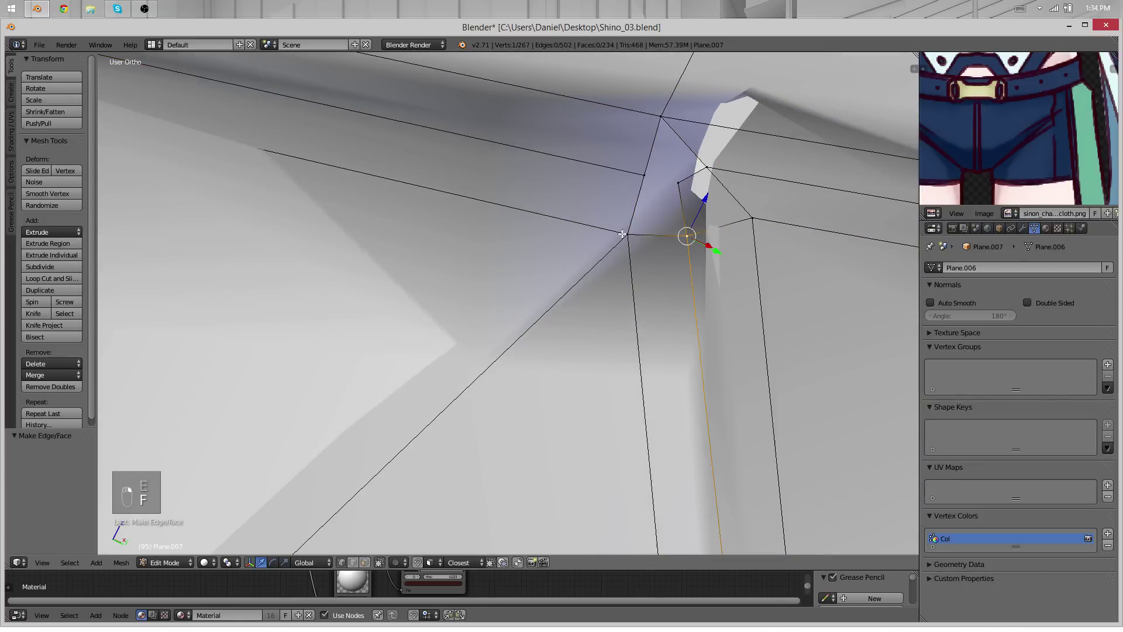
{"action": "key", "text": "f"}
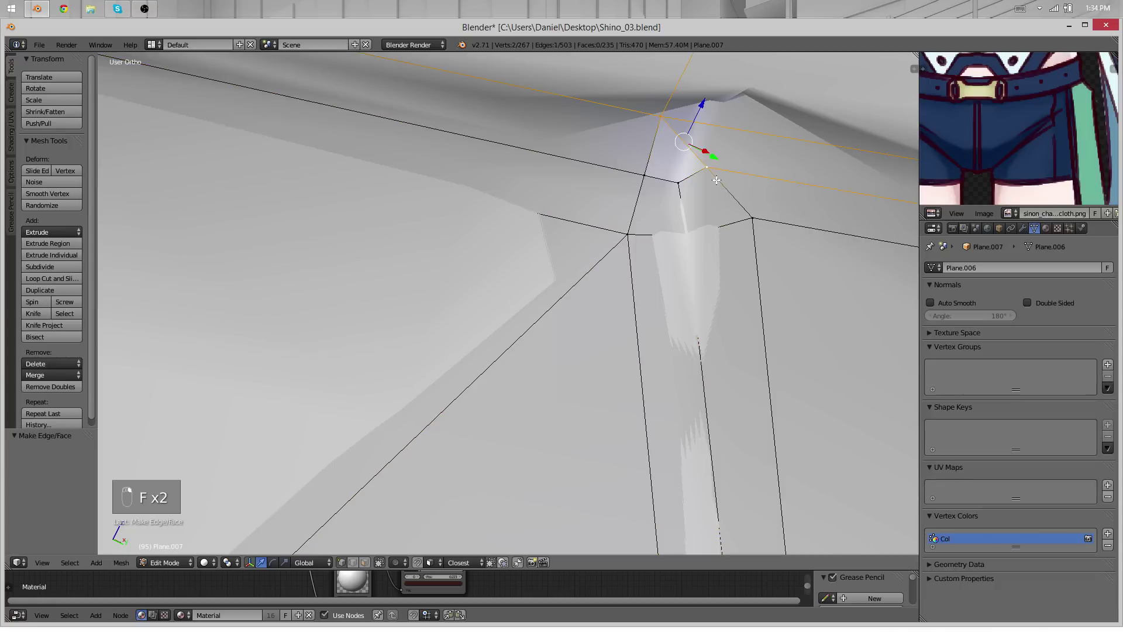
{"action": "key", "text": "f"}
{"action": "scroll", "coordinate": [716, 187], "scroll_direction": "down", "scroll_amount": 6}
{"action": "key", "text": "Tab"}
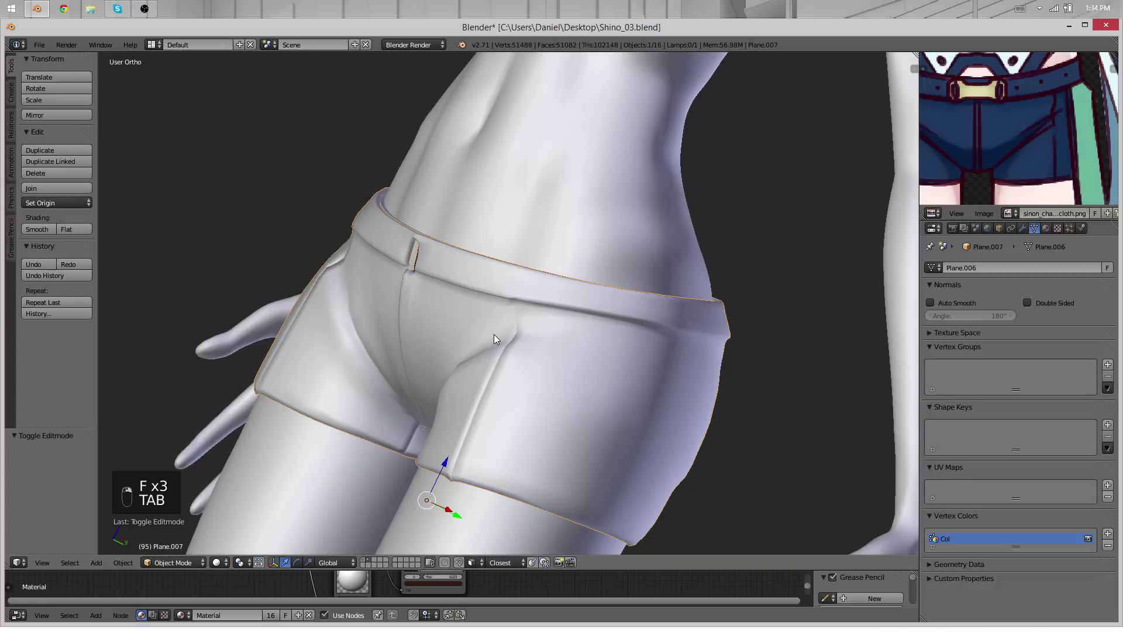
{"action": "scroll", "coordinate": [548, 328], "scroll_direction": "down", "scroll_amount": 5}
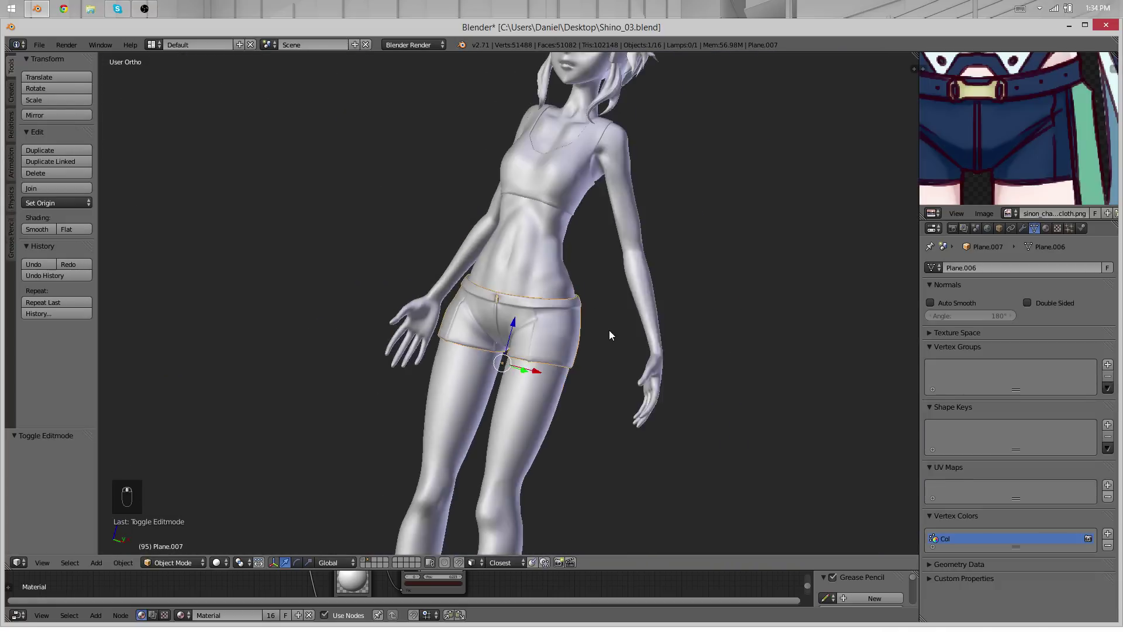
Lower the three waistband crease vertices beside the pocket corner and the vertex beneath them by about 0.013, then inspect the shorts
{"action": "scroll", "coordinate": [610, 330], "scroll_direction": "up", "scroll_amount": 9}
{"action": "key", "text": "Tab"}
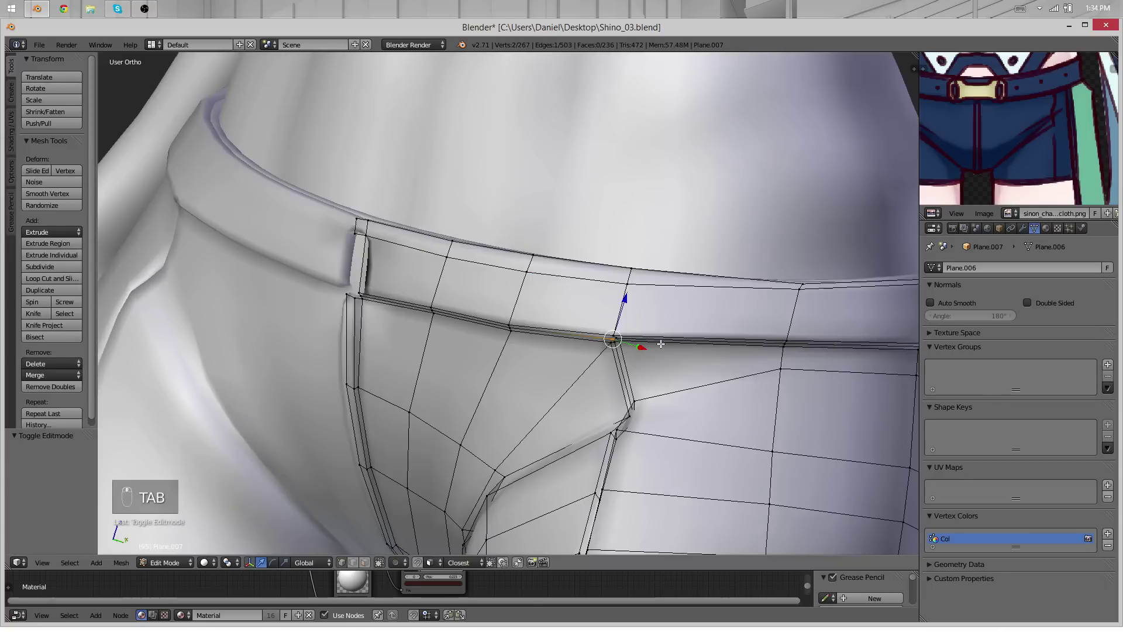
{"action": "middle_click_drag", "start_coordinate": [660, 344], "coordinate": [511, 301], "text": "shift"}
{"action": "scroll", "coordinate": [511, 301], "scroll_direction": "up", "scroll_amount": 4}
{"action": "key", "text": "a"}
{"action": "key", "text": "a"}
{"action": "key", "text": "b"}
{"action": "left_click_drag", "start_coordinate": [788, 312], "coordinate": [754, 289]}
{"action": "right_click", "coordinate": [762, 350], "text": "shift"}
{"action": "key", "text": "g"}
{"action": "left_click", "coordinate": [746, 369]}
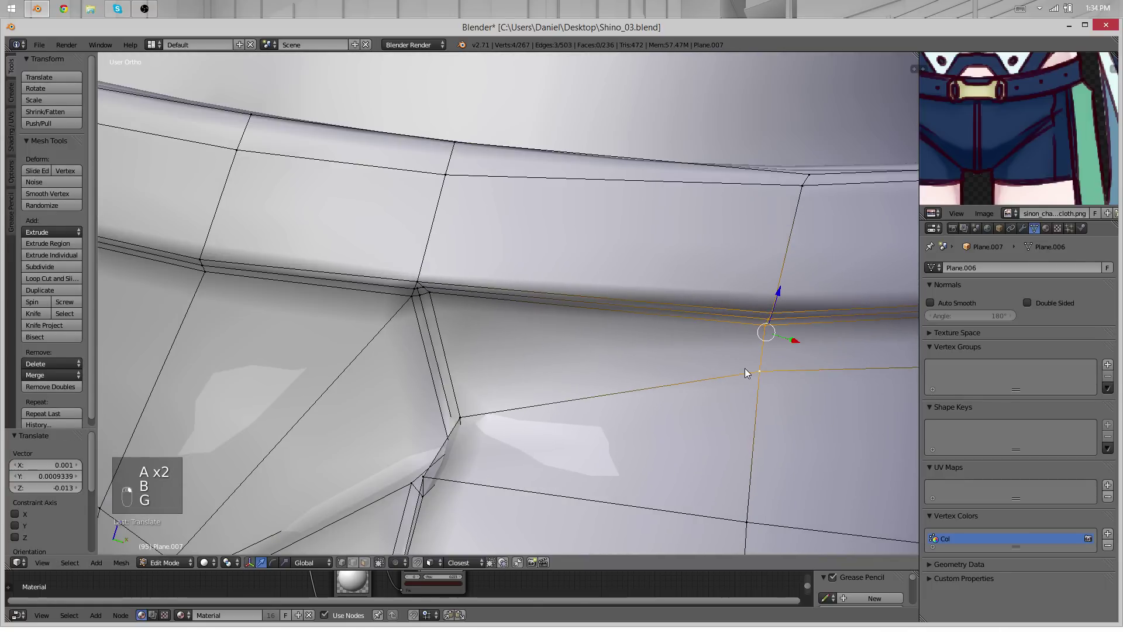
{"action": "key", "text": "Tab"}
{"action": "scroll", "coordinate": [723, 351], "scroll_direction": "down", "scroll_amount": 9}
{"action": "mouse_move", "coordinate": [685, 329]}
{"action": "middle_mouse_down"}
{"action": "mouse_move", "coordinate": [388, 327]}
{"action": "mouse_move", "coordinate": [549, 306]}
{"action": "middle_mouse_up"}
Select the two crease vertex columns nearest the centre-back seam, move them slightly and rotate them about -1.5°
{"action": "key", "text": "Tab"}
{"action": "scroll", "coordinate": [549, 306], "scroll_direction": "up", "scroll_amount": 8}
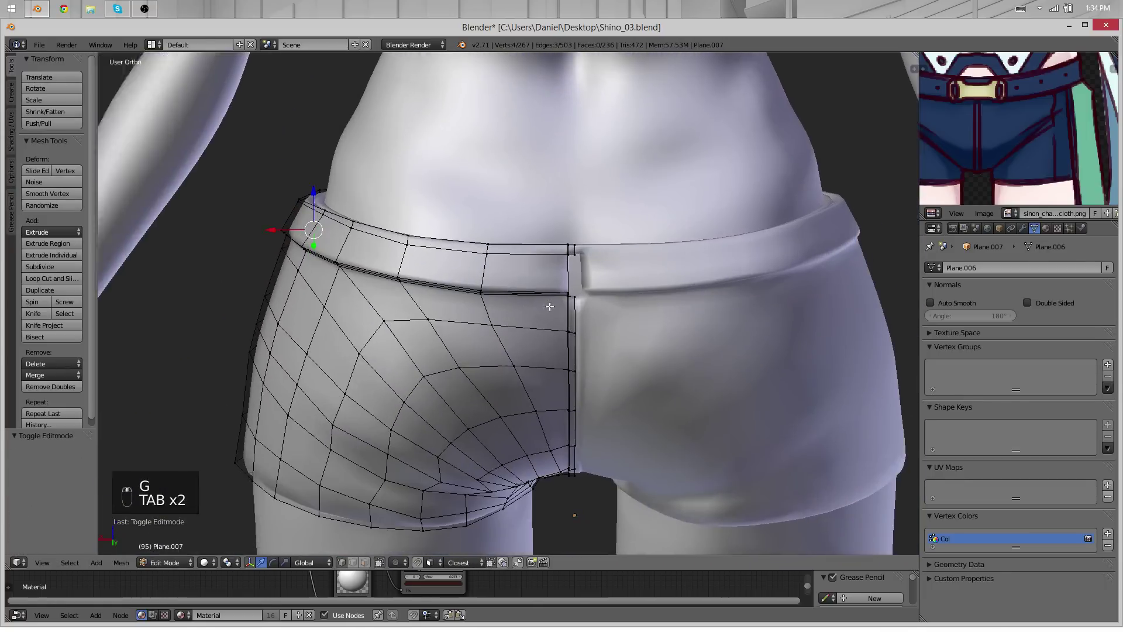
{"action": "key", "text": "z"}
{"action": "key", "text": "a"}
{"action": "key", "text": "b"}
{"action": "key", "text": "z"}
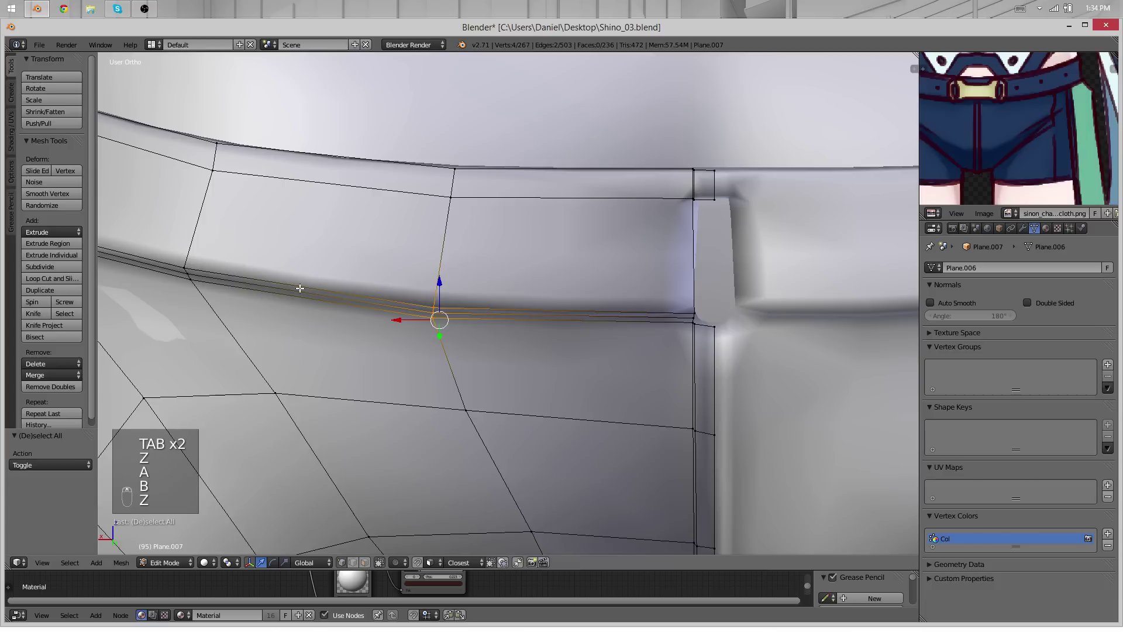
{"action": "left_click_drag", "start_coordinate": [169, 256], "coordinate": [167, 254]}
{"action": "key", "text": "z"}
{"action": "scroll", "coordinate": [445, 333], "scroll_direction": "down", "scroll_amount": 1}
{"action": "key", "text": "b"}
{"action": "middle_click_drag", "start_coordinate": [528, 377], "coordinate": [458, 323]}
{"action": "key", "text": "g"}
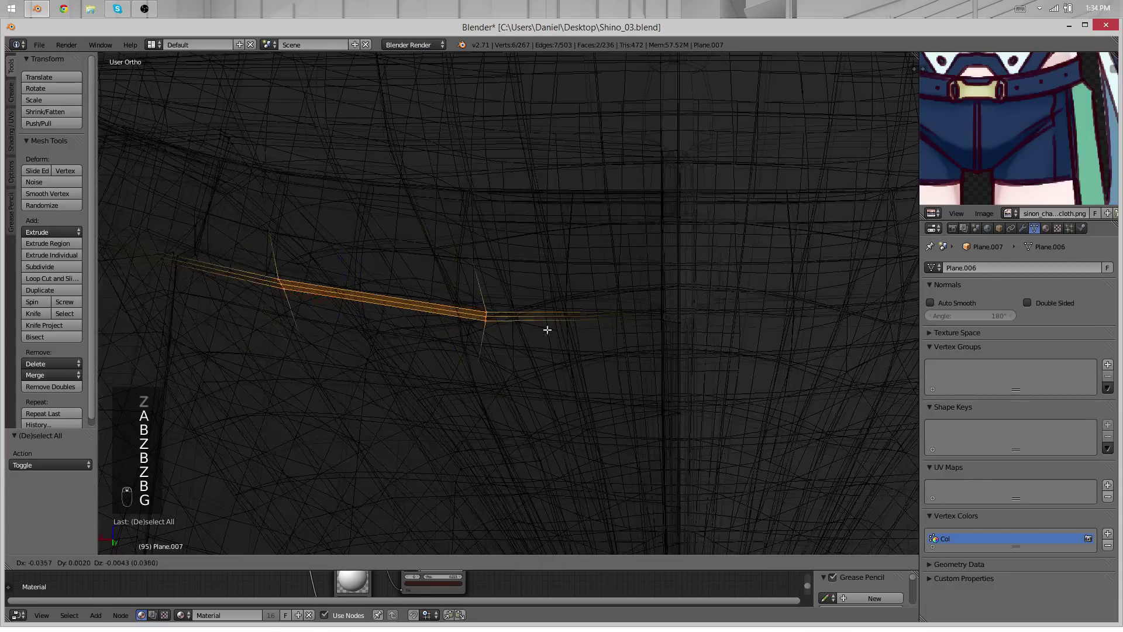
{"action": "right_click", "coordinate": [578, 327]}
{"action": "key", "text": "z"}
{"action": "key", "text": "g"}
{"action": "left_click", "coordinate": [584, 319]}
{"action": "key", "text": "r"}
{"action": "left_click", "coordinate": [589, 311]}
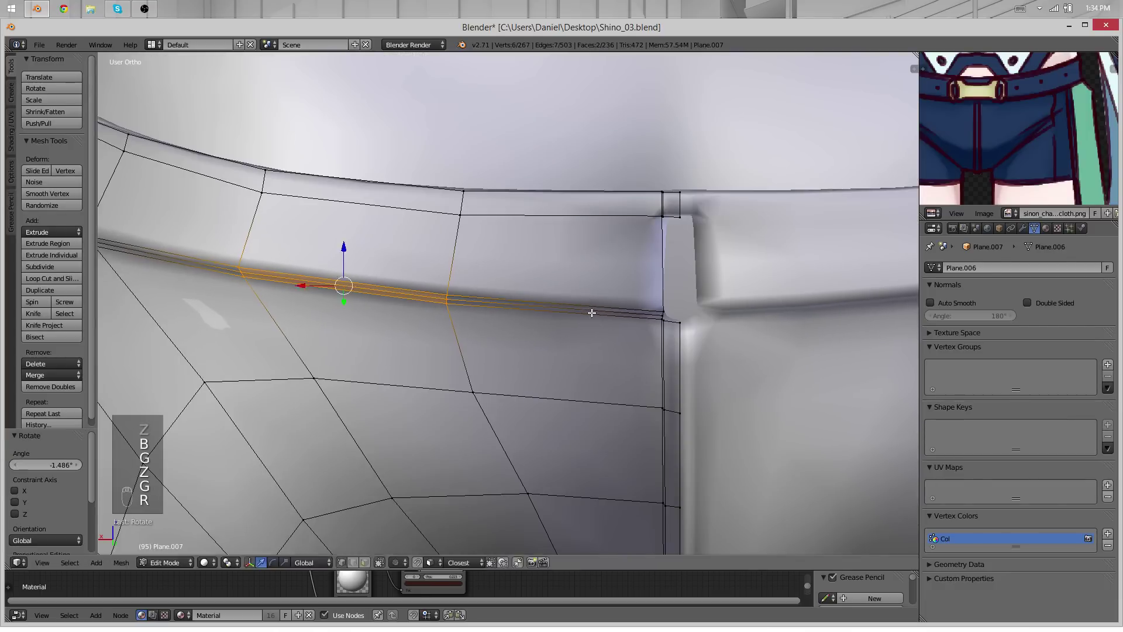
Move and rotate the same back crease segment a little further and inspect the shorts' front and back in Object Mode
{"action": "key", "text": "g"}
{"action": "left_click", "coordinate": [602, 316]}
{"action": "key", "text": "r"}
{"action": "left_click", "coordinate": [595, 311]}
{"action": "key", "text": "Tab"}
{"action": "scroll", "coordinate": [509, 339], "scroll_direction": "down", "scroll_amount": 7}
{"action": "middle_click_drag", "start_coordinate": [473, 347], "coordinate": [848, 331]}
{"action": "scroll", "coordinate": [686, 298], "scroll_direction": "down", "scroll_amount": 3}
{"action": "scroll", "coordinate": [563, 299], "scroll_direction": "up", "scroll_amount": 3}
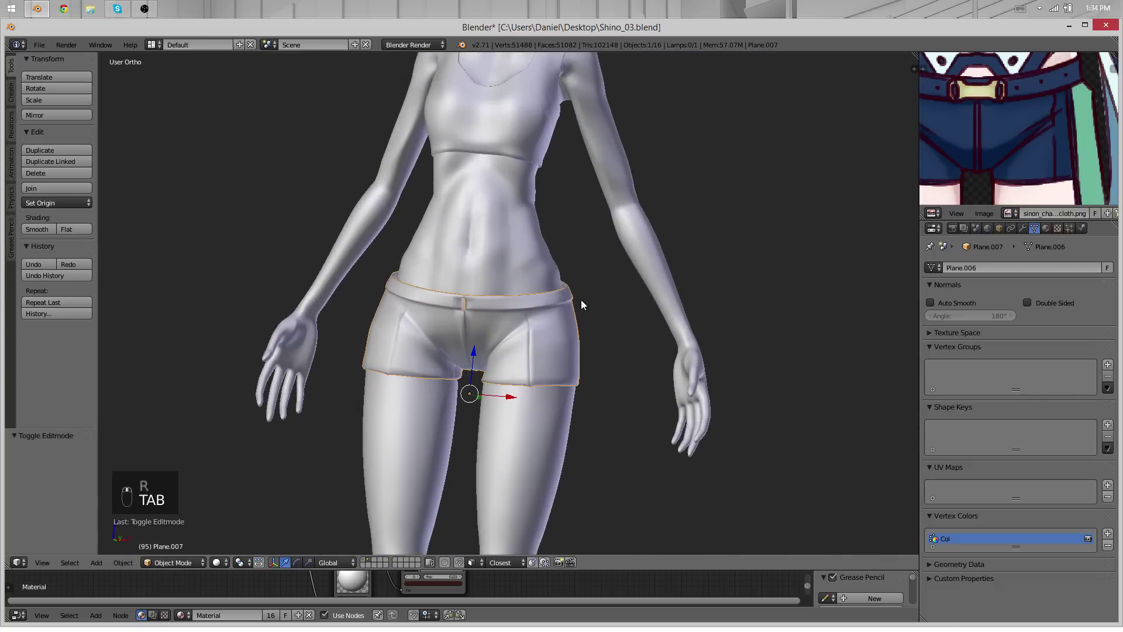
{"action": "scroll", "coordinate": [530, 299], "scroll_direction": "down", "scroll_amount": 2}
{"action": "middle_click_drag", "start_coordinate": [475, 304], "coordinate": [514, 275]}
{"action": "scroll", "coordinate": [596, 336], "scroll_direction": "up", "scroll_amount": 2}
{"action": "scroll", "coordinate": [514, 275], "scroll_direction": "up", "scroll_amount": 3}
{"action": "scroll", "coordinate": [462, 345], "scroll_direction": "up", "scroll_amount": 5}
Select the crease-end and seam-top vertices at the waistband's centre back, shift them slightly and rotate them about -10°
{"action": "key", "text": "Tab"}
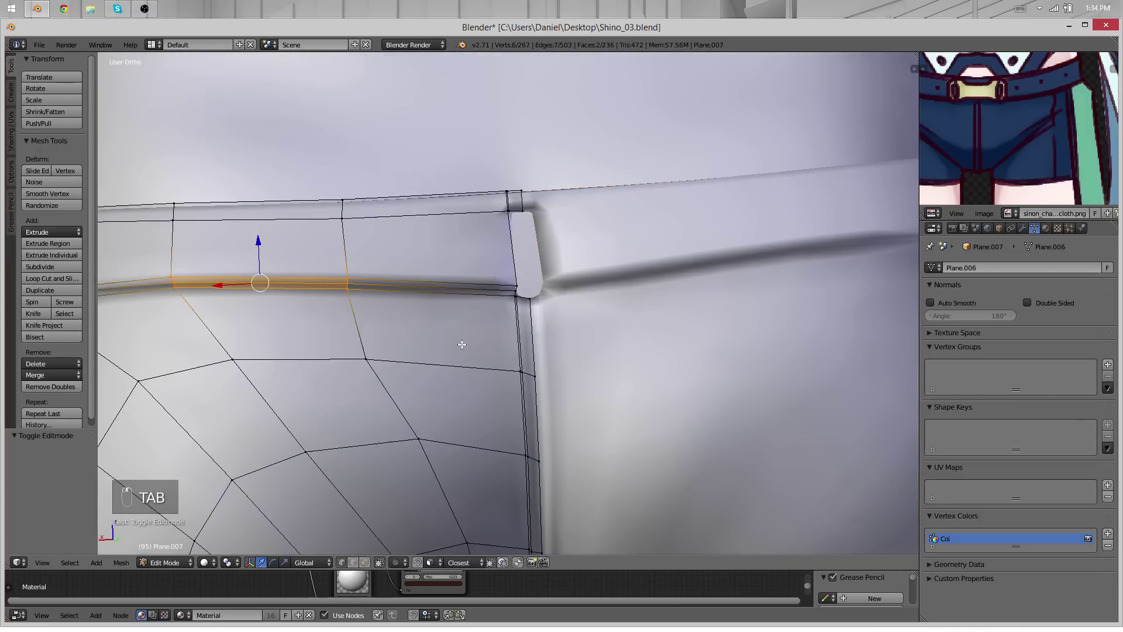
{"action": "scroll", "coordinate": [465, 342], "scroll_direction": "up", "scroll_amount": 4}
{"action": "key", "text": "z"}
{"action": "key", "text": "a"}
{"action": "key", "text": "b"}
{"action": "left_click_drag", "start_coordinate": [587, 315], "coordinate": [475, 226]}
{"action": "key", "text": "z"}
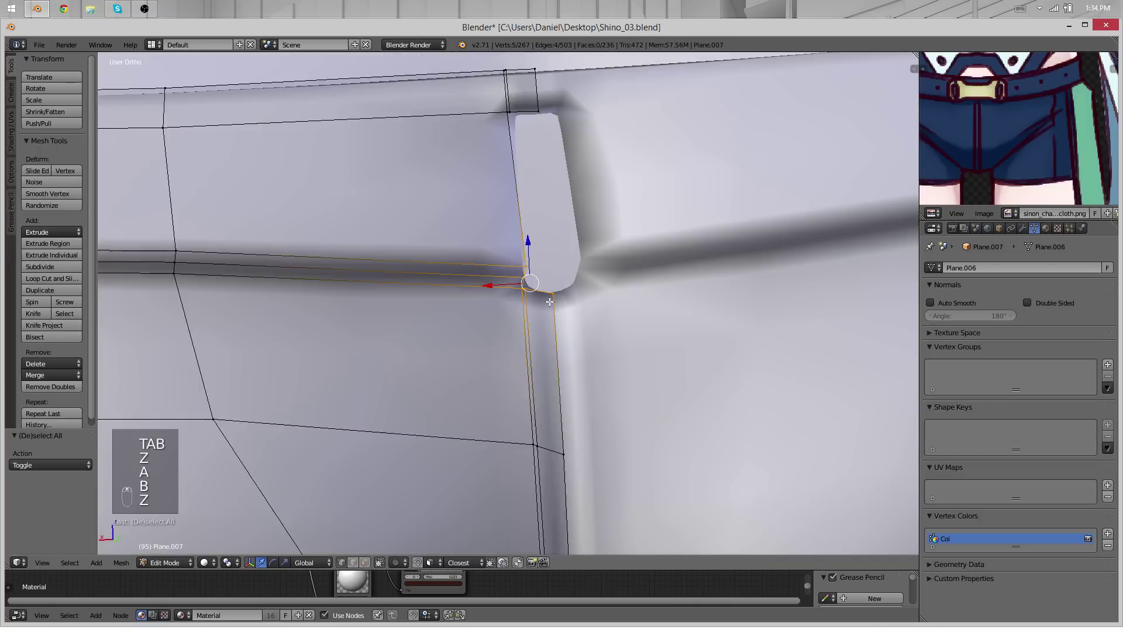
{"action": "middle_click_drag", "start_coordinate": [519, 281], "coordinate": [539, 329]}
{"action": "key", "text": "g"}
{"action": "left_click", "coordinate": [544, 311]}
{"action": "key", "text": "r"}
{"action": "left_click", "coordinate": [566, 296]}
{"action": "key", "text": "g"}
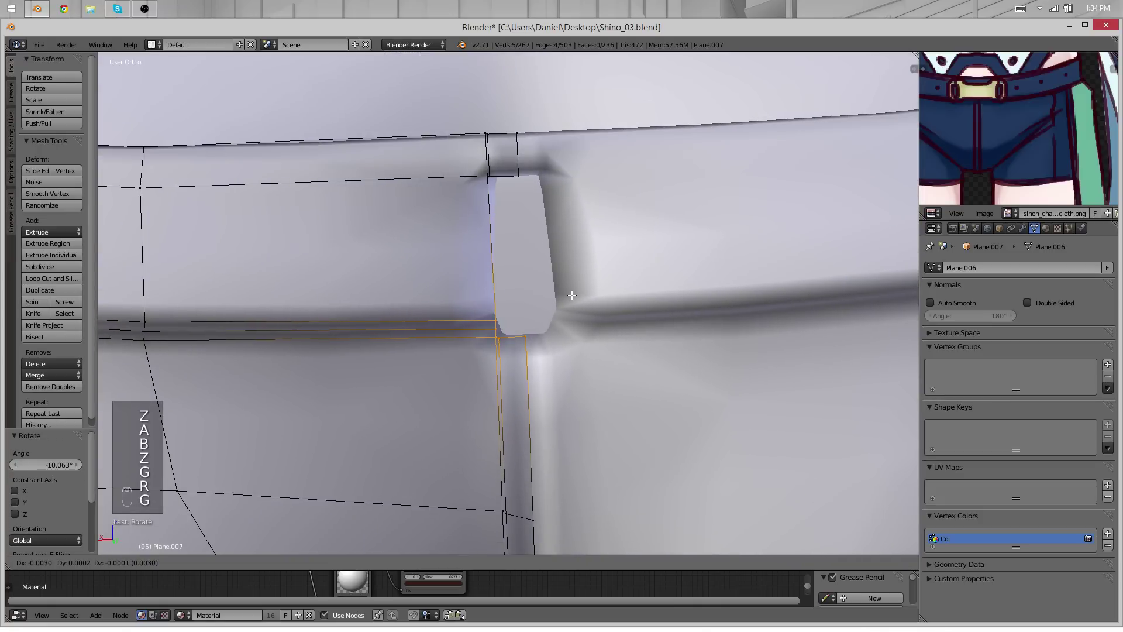
{"action": "left_click", "coordinate": [572, 299]}
{"action": "scroll", "coordinate": [542, 332], "scroll_direction": "down", "scroll_amount": 10}
{"action": "key", "text": "Tab"}
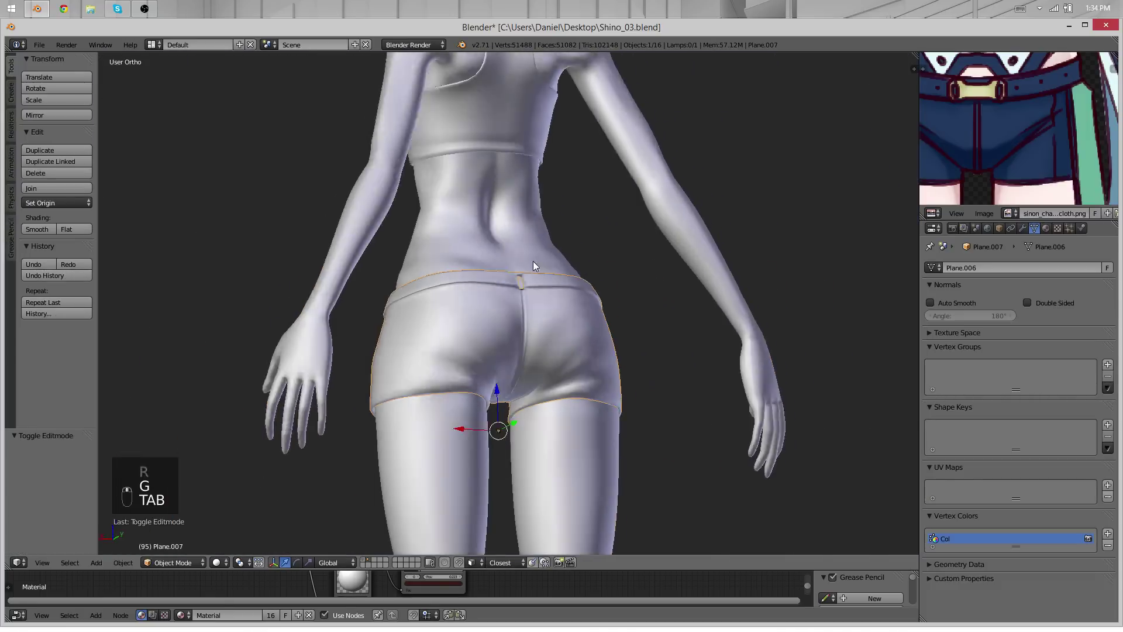
Extrude the upper crease line's end vertex about -0.034 along X into the centre-back gap
{"action": "middle_click_drag", "start_coordinate": [533, 266], "coordinate": [430, 274]}
{"action": "scroll", "coordinate": [430, 274], "scroll_direction": "up", "scroll_amount": 8}
{"action": "key", "text": "Tab"}
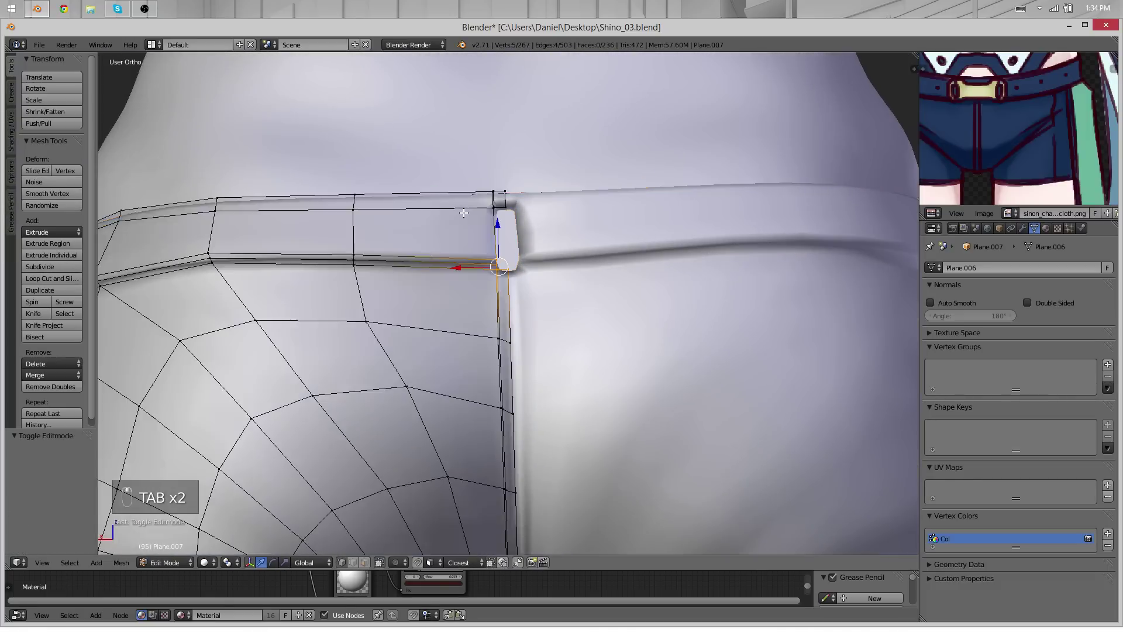
{"action": "scroll", "coordinate": [462, 217], "scroll_direction": "up", "scroll_amount": 3}
{"action": "middle_click_drag", "start_coordinate": [462, 216], "coordinate": [475, 268]}
{"action": "scroll", "coordinate": [475, 269], "scroll_direction": "up", "scroll_amount": 2}
{"action": "scroll", "coordinate": [490, 267], "scroll_direction": "up", "scroll_amount": 1}
{"action": "right_click", "coordinate": [488, 310]}
{"action": "key", "text": "minus"}
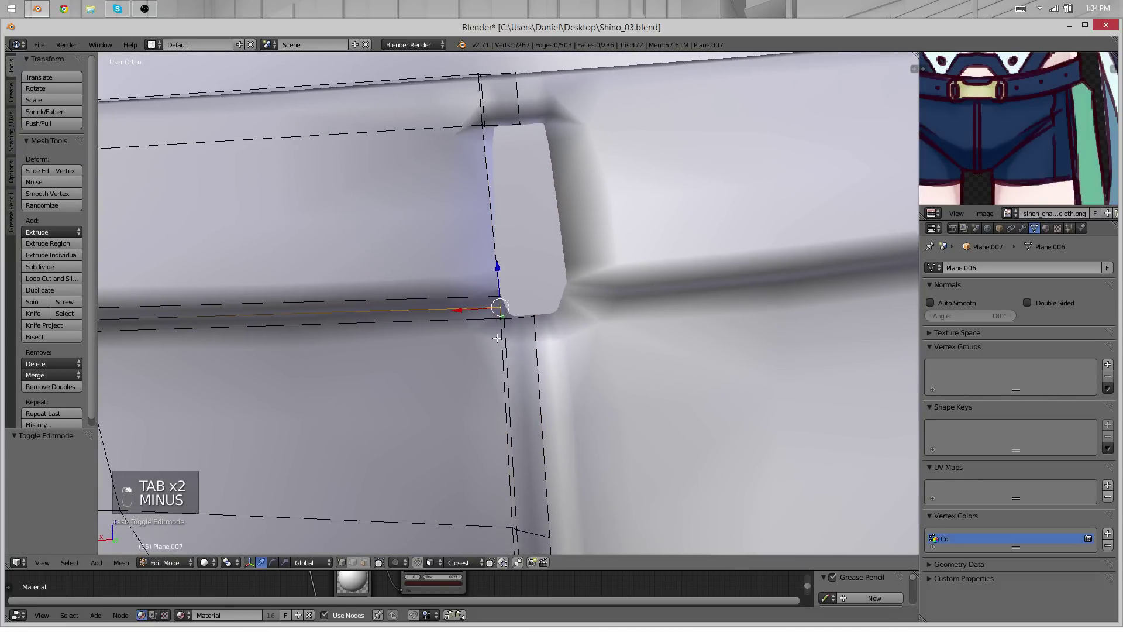
{"action": "middle_click_drag", "start_coordinate": [498, 313], "coordinate": [595, 343]}
{"action": "scroll", "coordinate": [527, 284], "scroll_direction": "up", "scroll_amount": 5}
{"action": "scroll", "coordinate": [527, 286], "scroll_direction": "up", "scroll_amount": 1}
{"action": "right_click", "coordinate": [512, 253]}
{"action": "key", "text": "e"}
{"action": "key", "text": "x"}
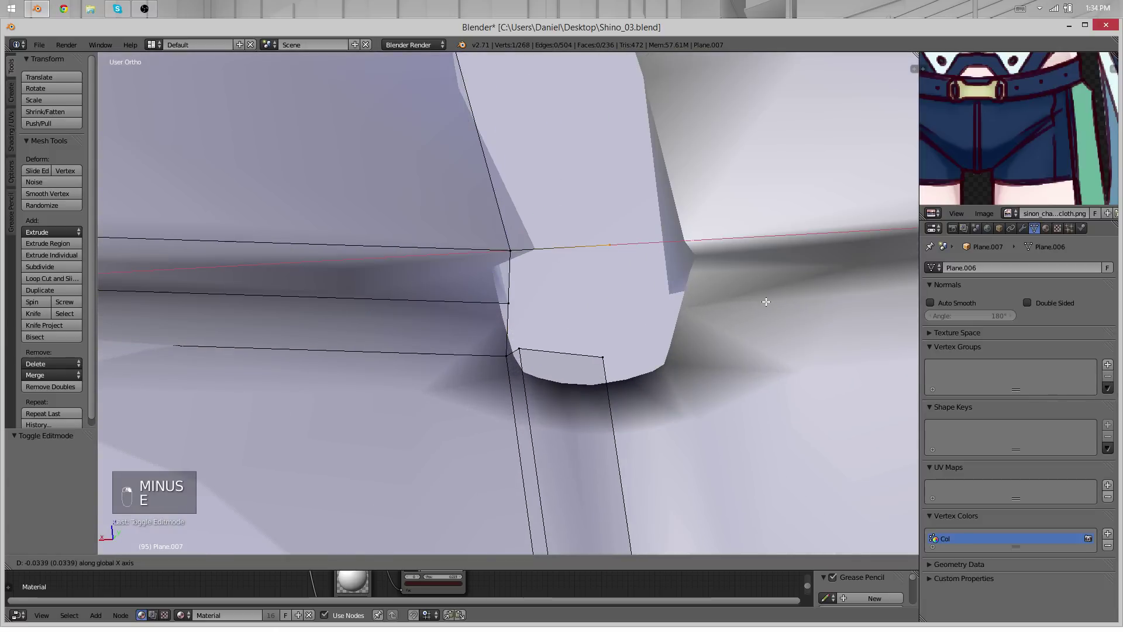
{"action": "left_click", "coordinate": [764, 301]}
Extrude the middle crease line's end vertex about -0.025 along X and fill a face between the two extruded edges
{"action": "middle_click_drag", "start_coordinate": [518, 335], "coordinate": [492, 295]}
{"action": "key", "text": "e"}
{"action": "left_click", "coordinate": [610, 297]}
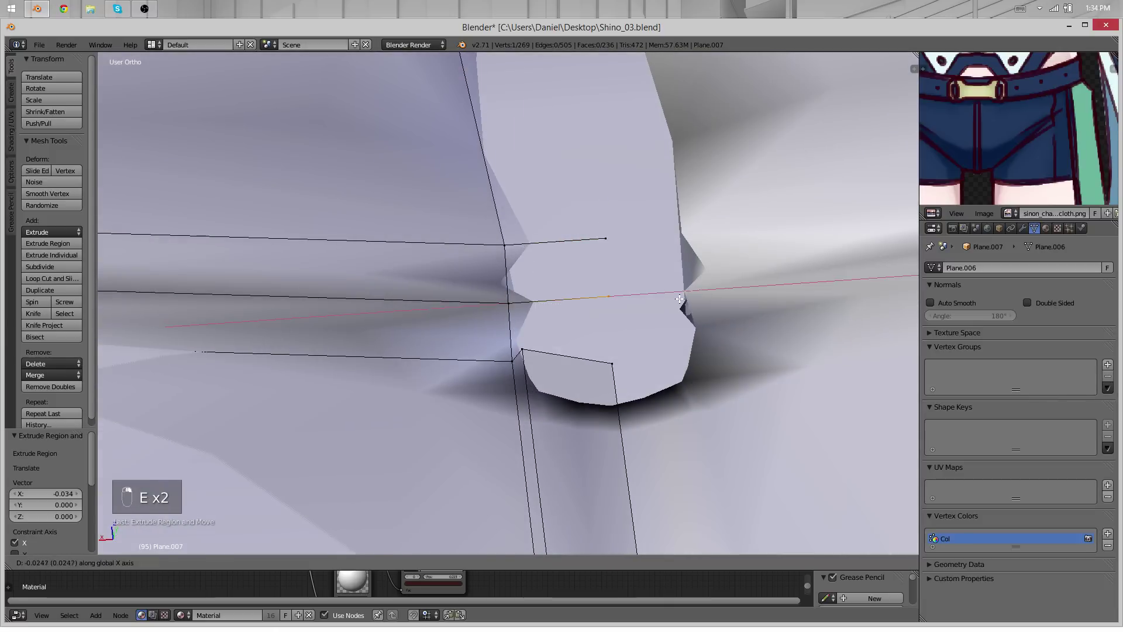
{"action": "right_click", "coordinate": [618, 235], "text": "shift"}
{"action": "right_click", "coordinate": [509, 297], "text": "shift"}
{"action": "key", "text": "g"}
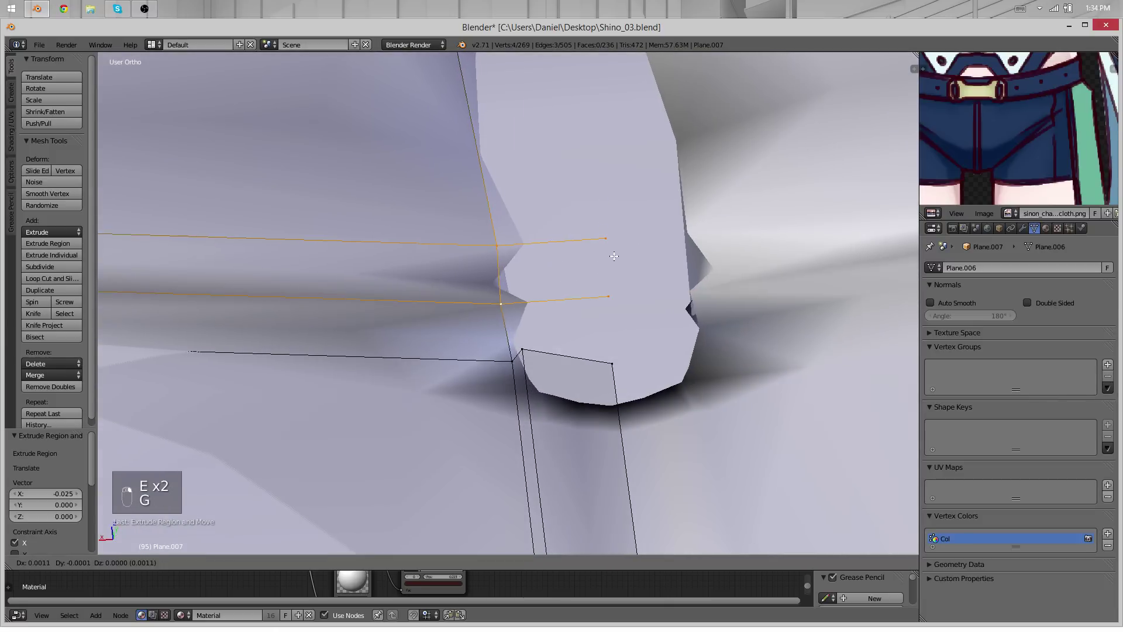
{"action": "right_click", "coordinate": [613, 256]}
{"action": "key", "text": "f"}
Nudge the new strip's outer vertices and the seam's top vertex into line at the centre-back gap
{"action": "right_click", "coordinate": [607, 239]}
{"action": "right_click", "coordinate": [608, 286], "text": "shift"}
{"action": "middle_click_drag", "start_coordinate": [607, 281], "coordinate": [526, 182], "text": "shift"}
{"action": "key", "text": "g"}
{"action": "left_click", "coordinate": [617, 229]}
{"action": "key", "text": "g"}
{"action": "right_click", "coordinate": [622, 380]}
{"action": "right_click", "coordinate": [617, 295]}
{"action": "key", "text": "g"}
{"action": "left_click", "coordinate": [614, 288]}
{"action": "scroll", "coordinate": [526, 183], "scroll_direction": "down", "scroll_amount": 9}
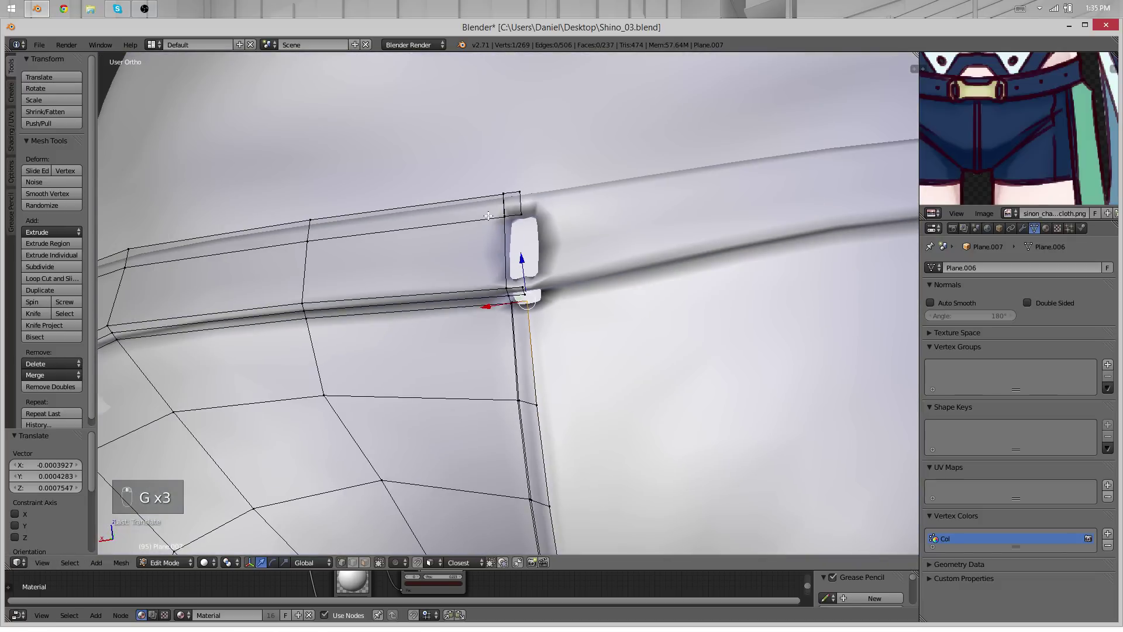
Merge the two adjacent vertices on the waistband's top edge beside the centre-back gap at their centre
{"action": "middle_click_drag", "start_coordinate": [488, 216], "coordinate": [531, 255]}
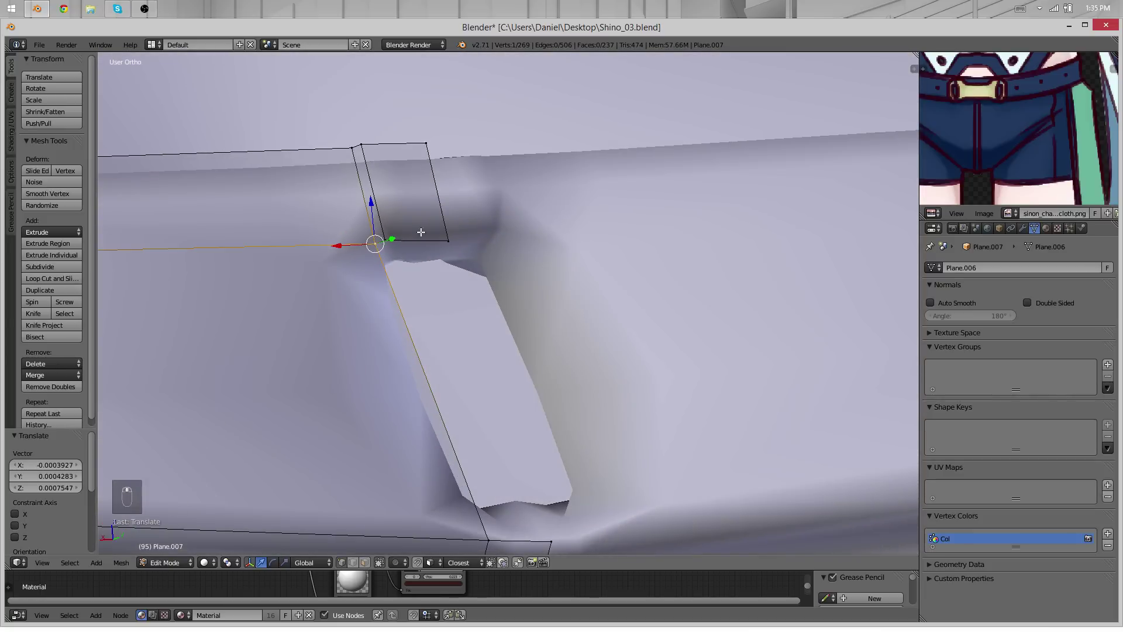
{"action": "right_click", "coordinate": [367, 149], "text": "shift"}
{"action": "key", "text": "w"}
{"action": "left_click", "coordinate": [367, 150]}
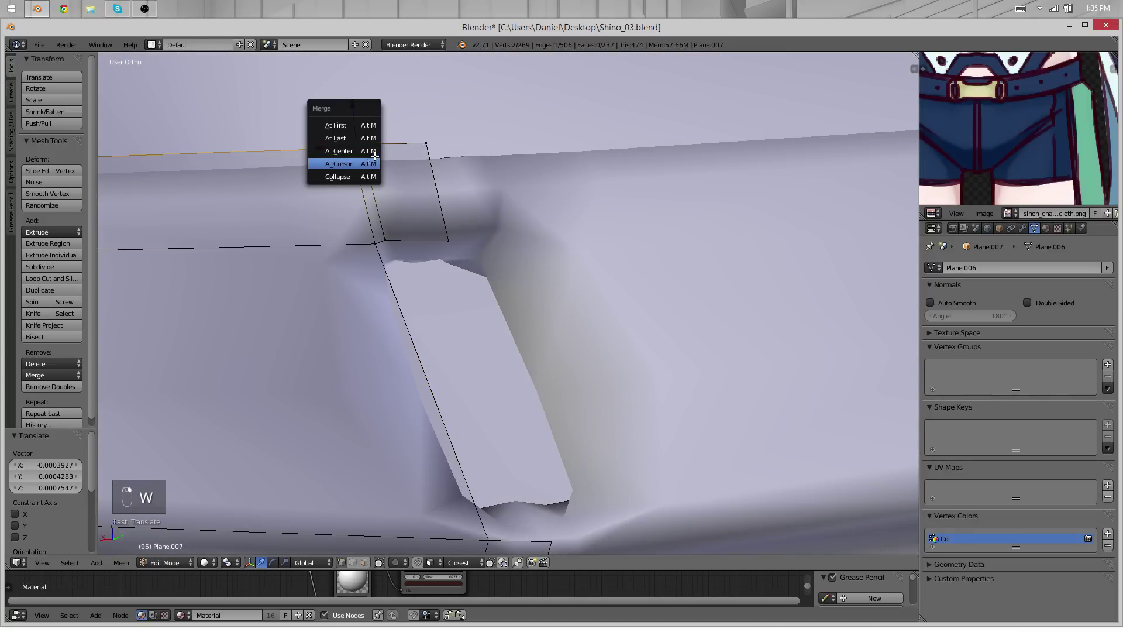
{"action": "left_click", "coordinate": [372, 152]}
Merge the adjacent and duplicated vertices at the upper corner of the centre-back opening at their centre
{"action": "key", "text": "e"}
{"action": "right_click", "coordinate": [391, 242]}
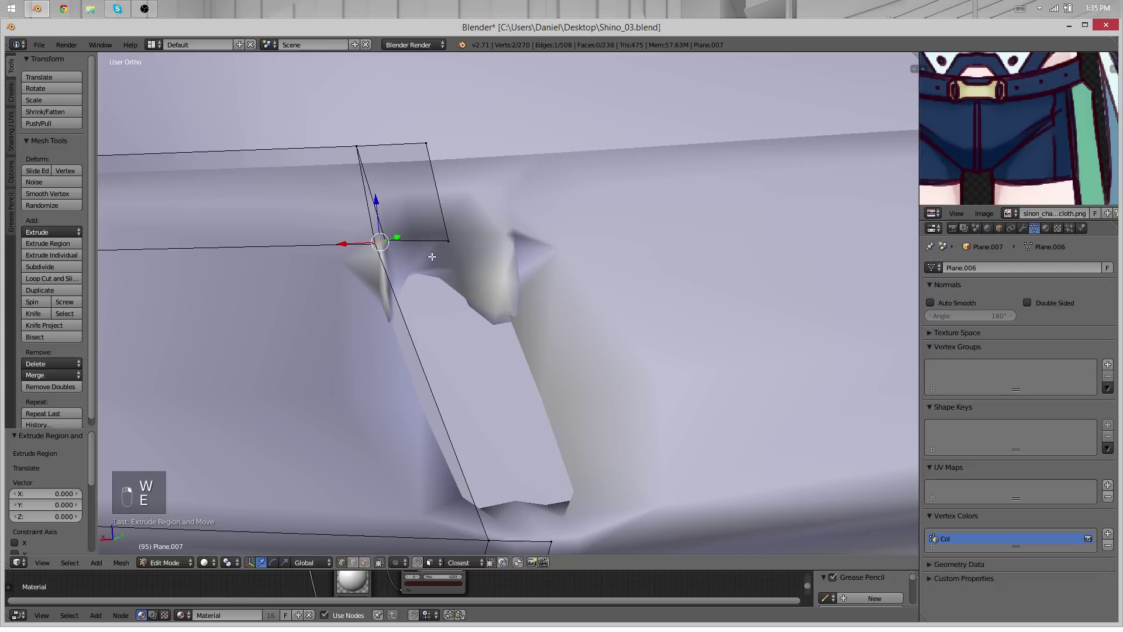
{"action": "key", "text": "w"}
{"action": "left_click", "coordinate": [436, 258]}
{"action": "left_click", "coordinate": [442, 268]}
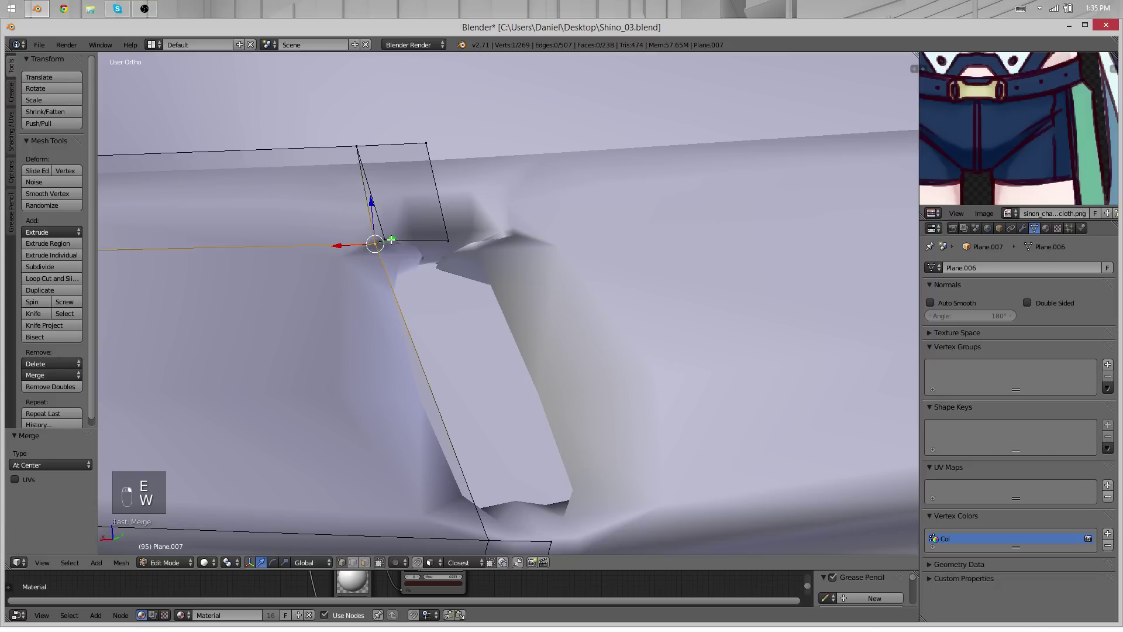
{"action": "key", "text": "w"}
{"action": "left_click", "coordinate": [400, 245]}
{"action": "left_click", "coordinate": [400, 249]}
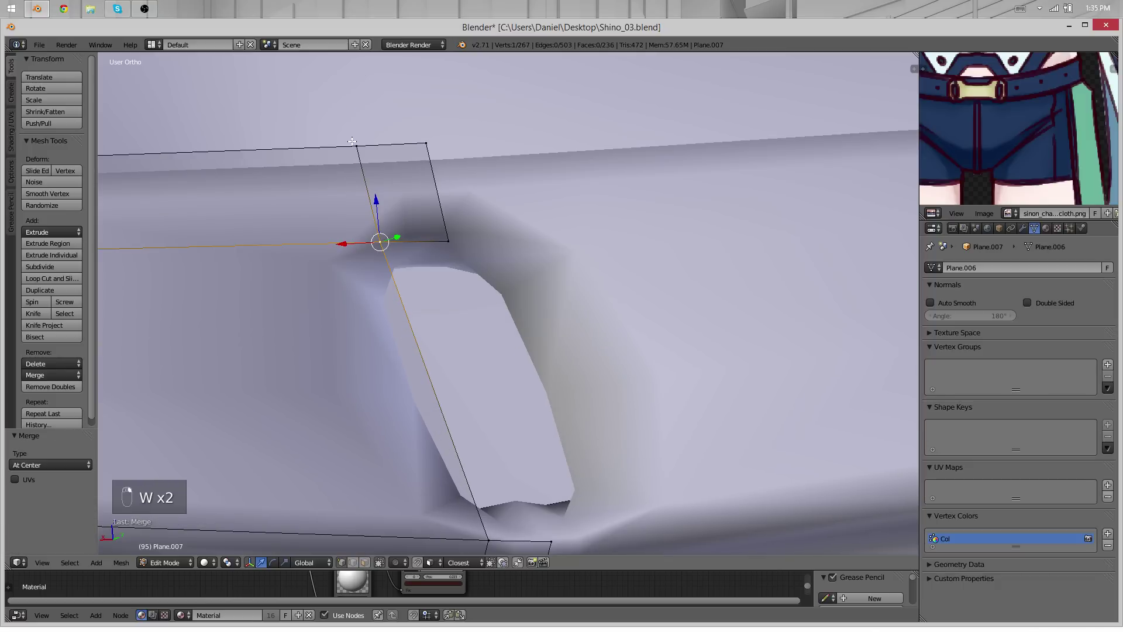
Fill the tall opening in the centre-back waistband with a face and inspect it in Object Mode
{"action": "scroll", "coordinate": [428, 146], "scroll_direction": "down", "scroll_amount": 11}
{"action": "middle_click_drag", "start_coordinate": [451, 319], "coordinate": [438, 360]}
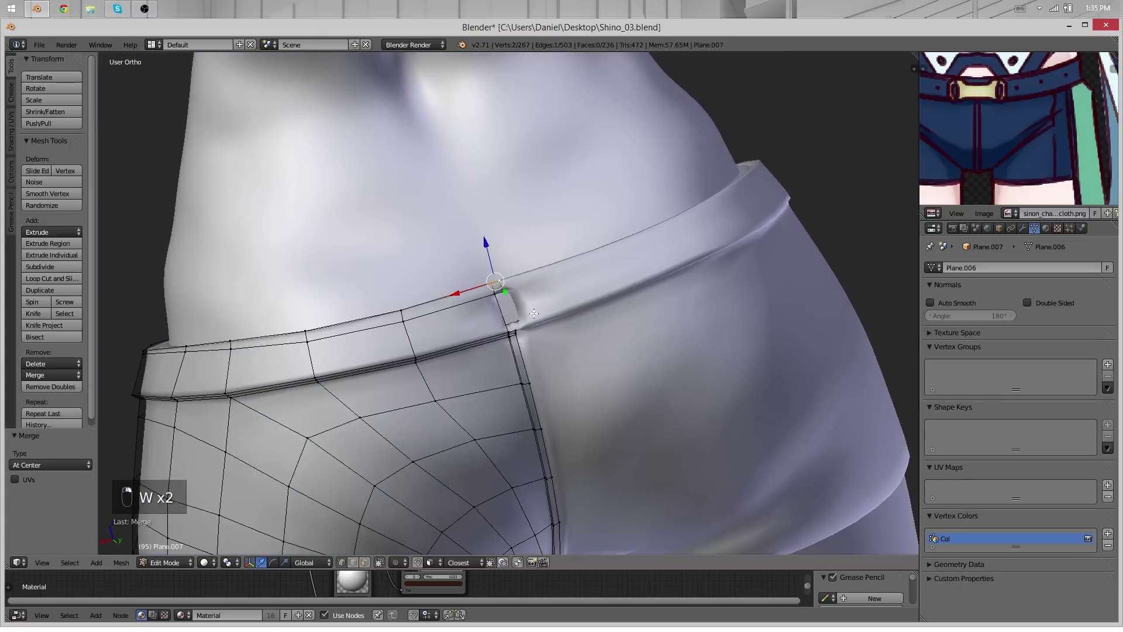
{"action": "key", "text": "w"}
{"action": "scroll", "coordinate": [586, 328], "scroll_direction": "down", "scroll_amount": 5}
{"action": "scroll", "coordinate": [544, 275], "scroll_direction": "up", "scroll_amount": 8}
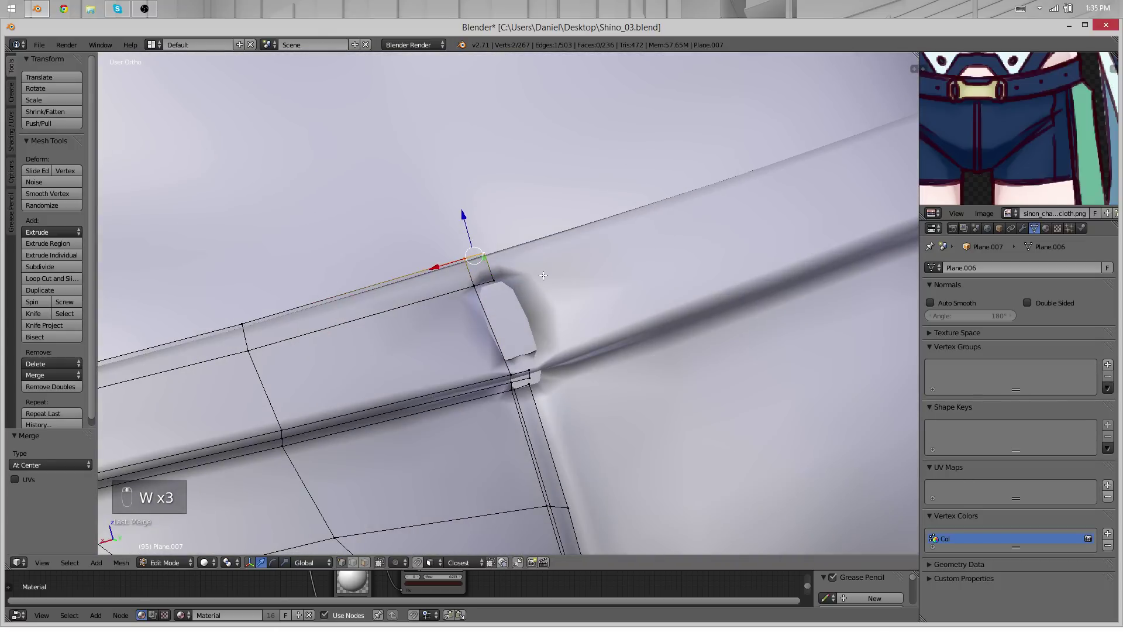
{"action": "middle_click_drag", "start_coordinate": [543, 275], "coordinate": [539, 347]}
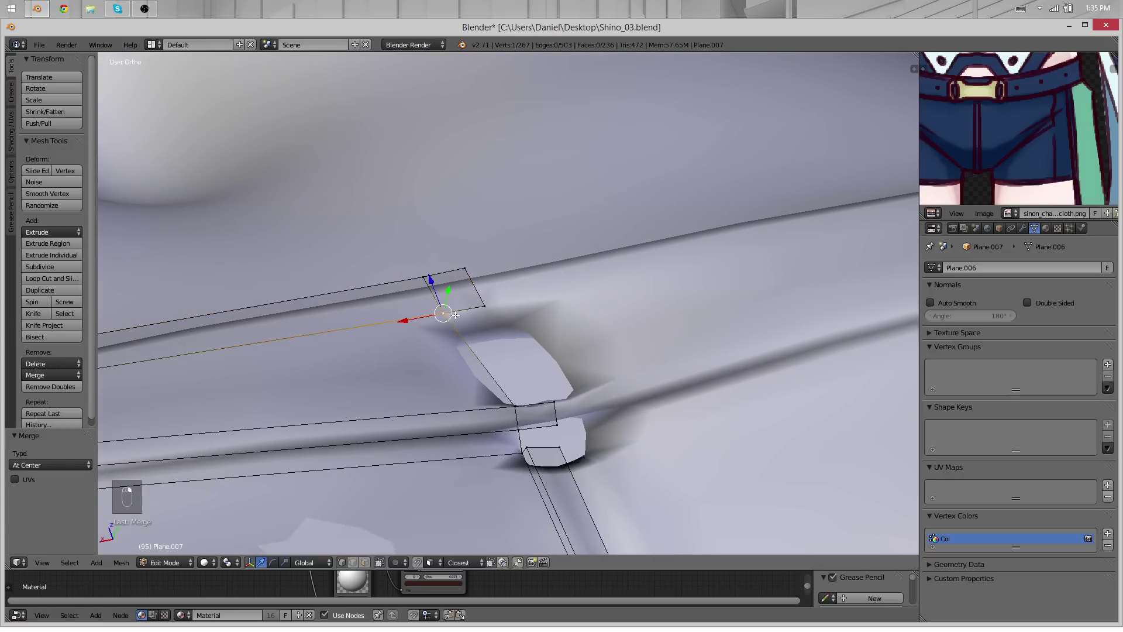
{"action": "right_click", "coordinate": [509, 406], "text": "shift"}
{"action": "key", "text": "f"}
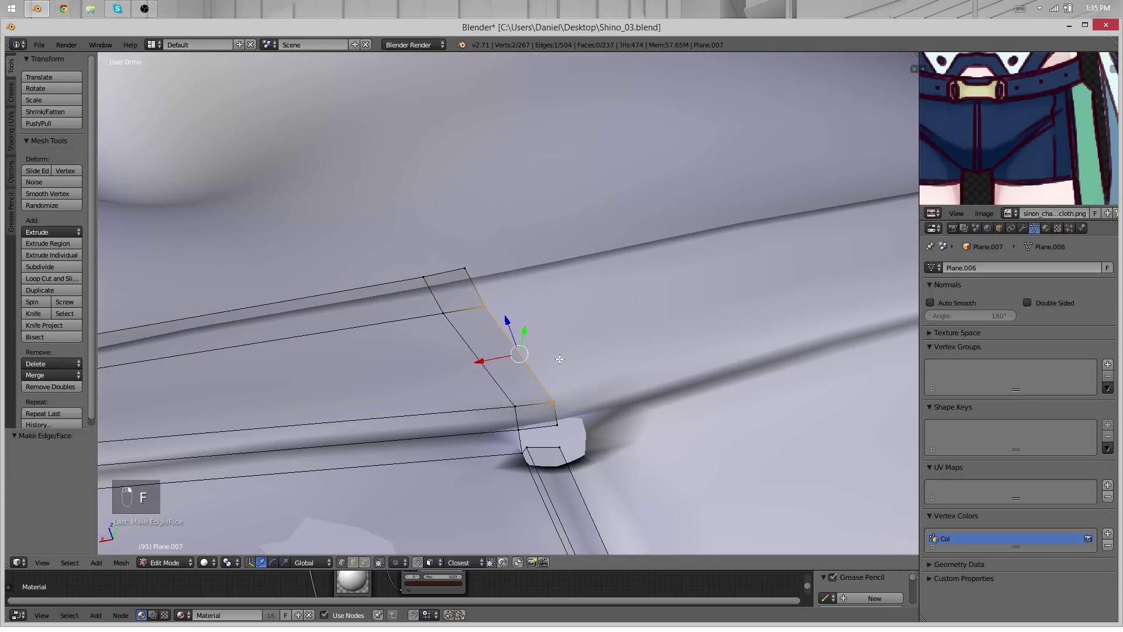
{"action": "key", "text": "Tab"}
{"action": "scroll", "coordinate": [541, 409], "scroll_direction": "down", "scroll_amount": 4}
{"action": "middle_click_drag", "start_coordinate": [542, 409], "coordinate": [523, 421]}
{"action": "scroll", "coordinate": [524, 421], "scroll_direction": "up", "scroll_amount": 5}
Nudge the seam's inner top vertex, extrude a vertex from it towards the crease, fill a face there, and check it in Object Mode
{"action": "key", "text": "Tab"}
{"action": "middle_click_drag", "start_coordinate": [526, 468], "coordinate": [531, 393], "text": "shift"}
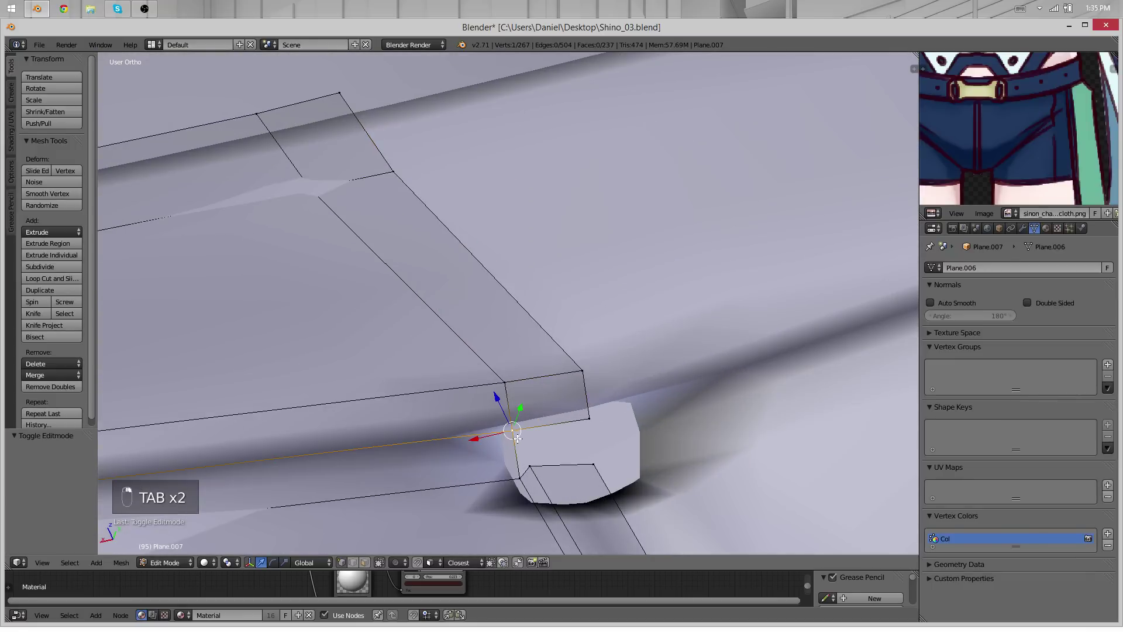
{"action": "key", "text": "g"}
{"action": "left_click", "coordinate": [538, 475]}
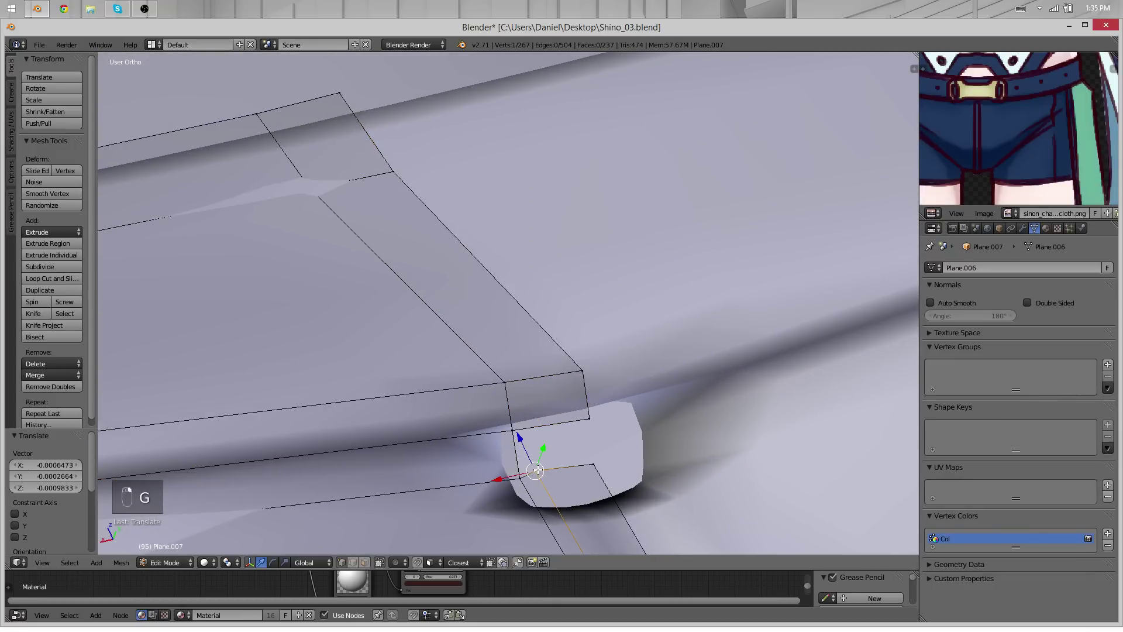
{"action": "key", "text": "e"}
{"action": "left_click", "coordinate": [531, 448]}
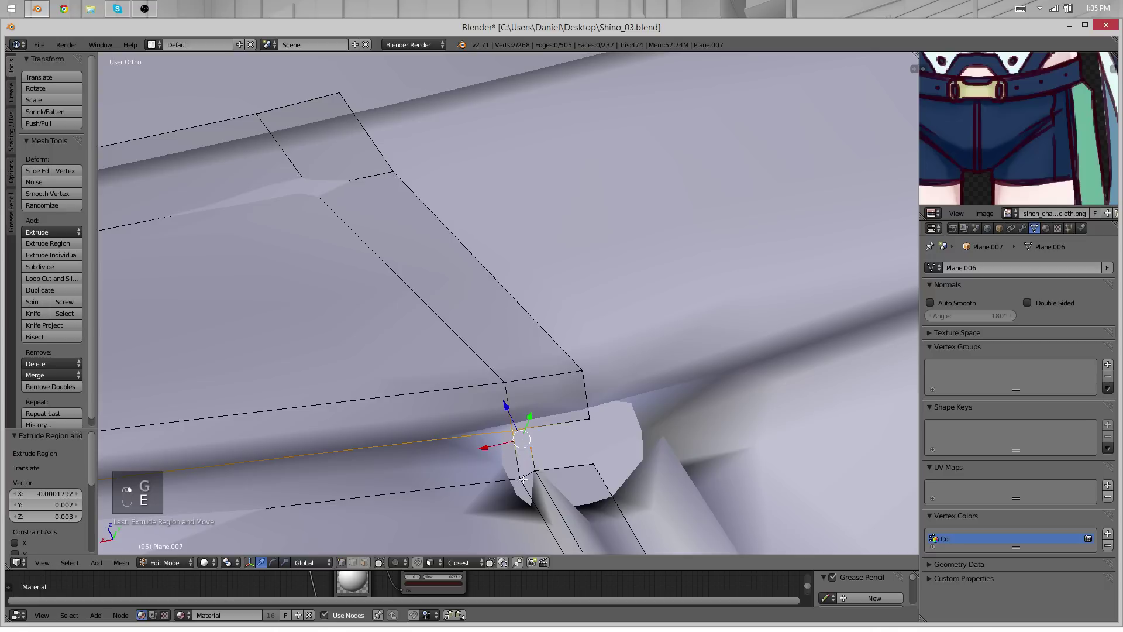
{"action": "middle_click_drag", "start_coordinate": [544, 469], "coordinate": [535, 444]}
{"action": "key", "text": "f"}
{"action": "key", "text": "Tab"}
{"action": "key", "text": "Tab"}
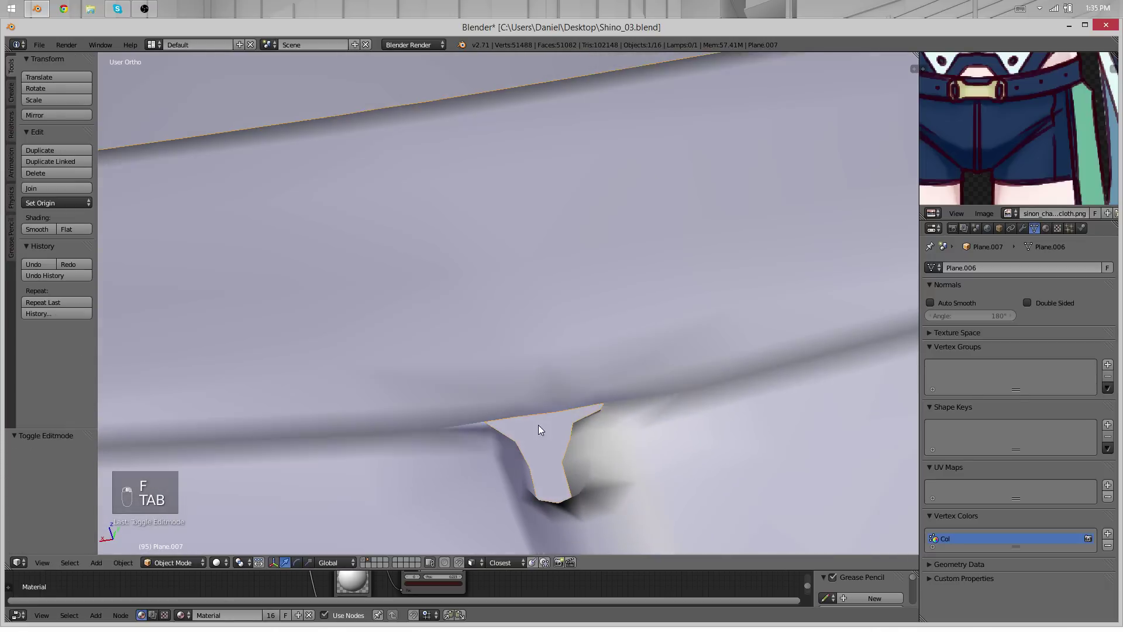
Delete the unwanted geometry at the centre-back crease corner and check the opening in Object Mode
{"action": "middle_click_drag", "start_coordinate": [564, 387], "coordinate": [479, 414]}
{"action": "right_click", "coordinate": [550, 397]}
{"action": "key", "text": "x"}
{"action": "left_click", "coordinate": [558, 373]}
{"action": "key", "text": "Tab"}
{"action": "key", "text": "Tab"}
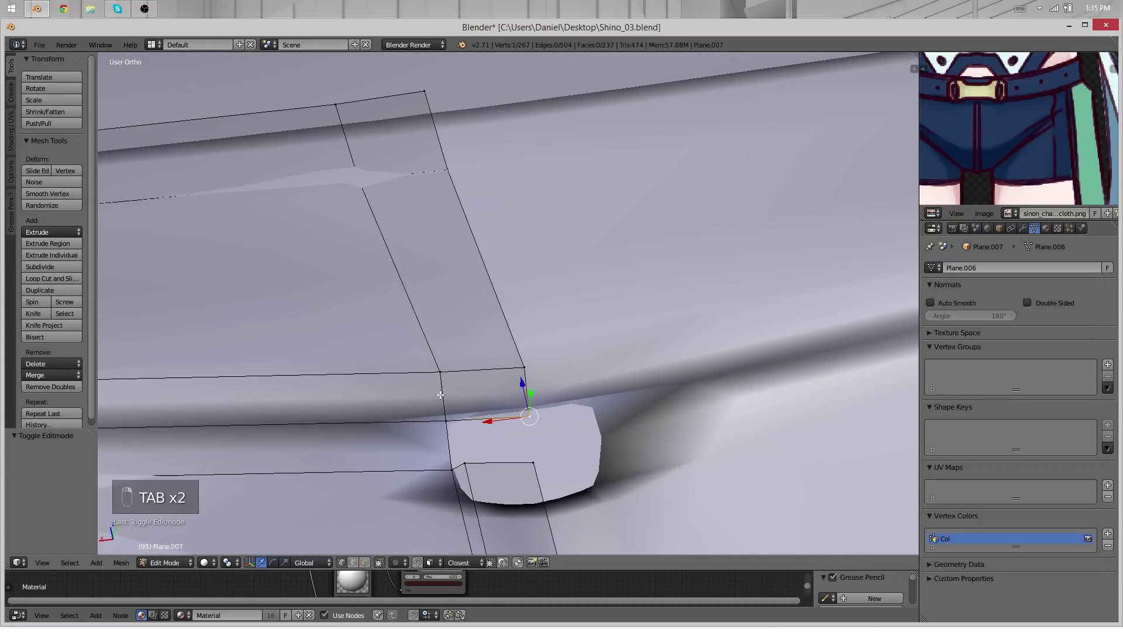
Reposition the crease's inner end vertex and the seam's inner top vertex at the front pocket corner under the waistband
{"action": "scroll", "coordinate": [517, 345], "scroll_direction": "down", "scroll_amount": 9}
{"action": "middle_click_drag", "start_coordinate": [531, 415], "coordinate": [631, 340]}
{"action": "scroll", "coordinate": [519, 344], "scroll_direction": "up", "scroll_amount": 2}
{"action": "scroll", "coordinate": [480, 293], "scroll_direction": "down", "scroll_amount": 8}
{"action": "scroll", "coordinate": [445, 241], "scroll_direction": "up", "scroll_amount": 3}
{"action": "scroll", "coordinate": [586, 254], "scroll_direction": "up", "scroll_amount": 4}
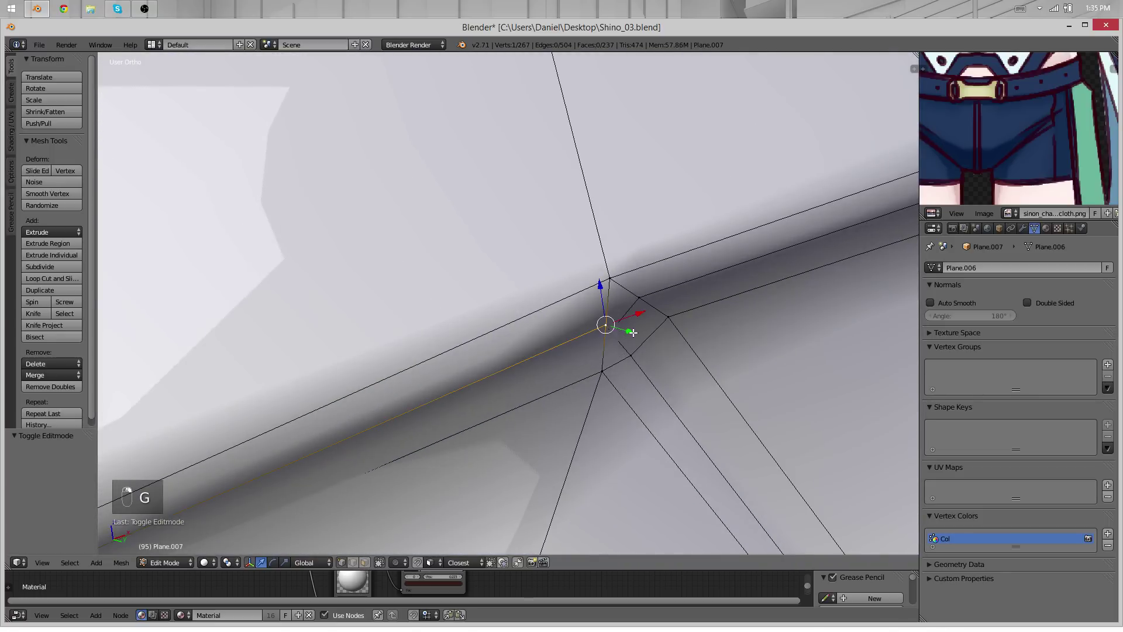
{"action": "key", "text": "z"}
{"action": "right_click", "coordinate": [619, 335]}
{"action": "key", "text": "z"}
{"action": "key", "text": "g"}
{"action": "left_click", "coordinate": [637, 331]}
{"action": "right_click", "coordinate": [639, 366]}
{"action": "key", "text": "g"}
{"action": "left_click", "coordinate": [644, 363]}
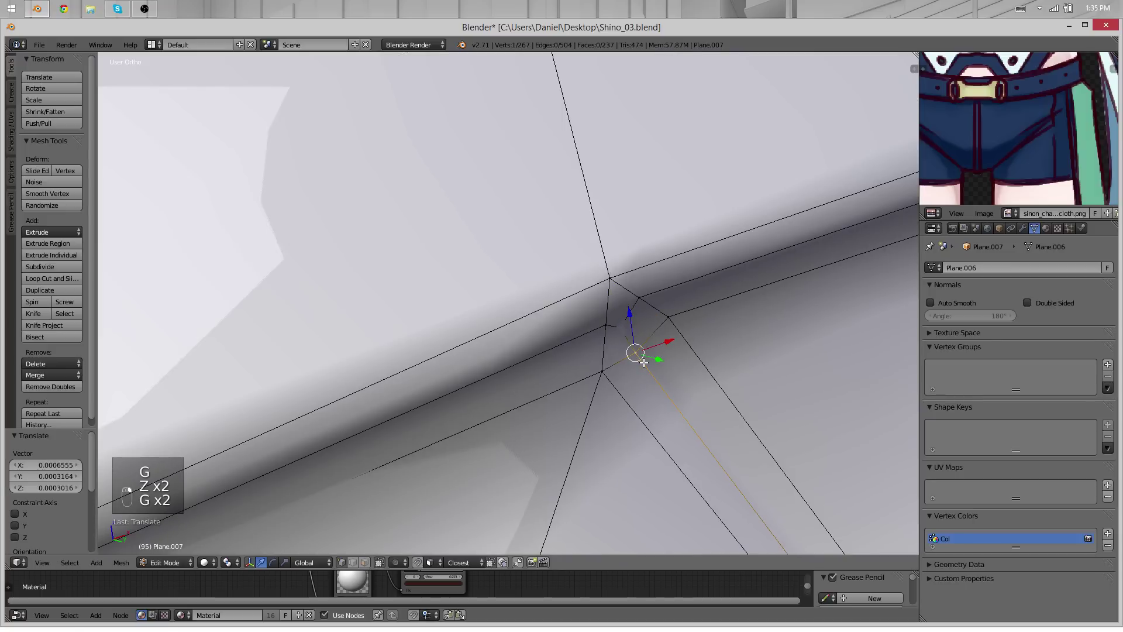
{"action": "scroll", "coordinate": [645, 369], "scroll_direction": "down", "scroll_amount": 11}
{"action": "scroll", "coordinate": [645, 369], "scroll_direction": "up", "scroll_amount": 4}
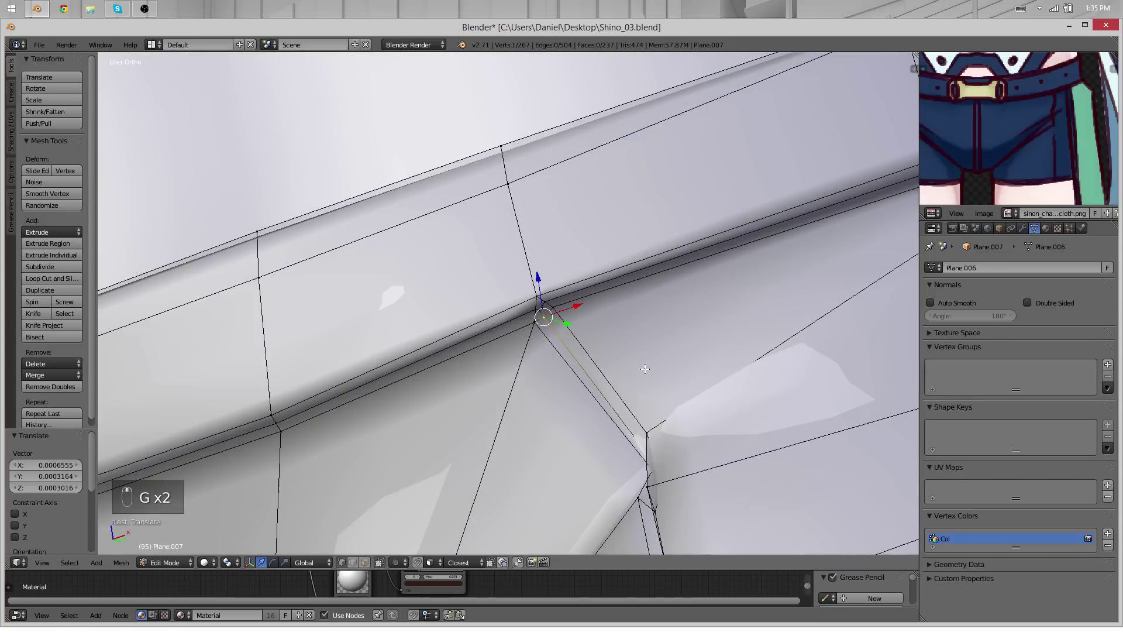
{"action": "scroll", "coordinate": [645, 369], "scroll_direction": "up", "scroll_amount": 3}
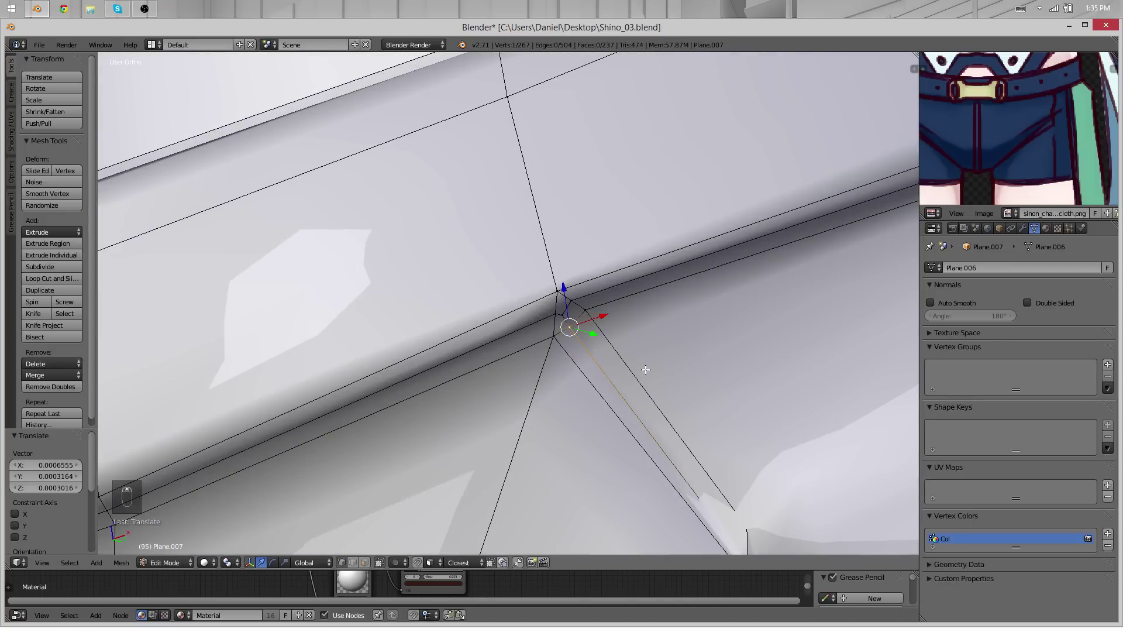
Rip the vertex on the centre-back crease to separate it from the waistband's centre column
{"action": "scroll", "coordinate": [646, 369], "scroll_direction": "down", "scroll_amount": 5}
{"action": "middle_click_drag", "start_coordinate": [646, 370], "coordinate": [574, 283]}
{"action": "scroll", "coordinate": [574, 283], "scroll_direction": "up", "scroll_amount": 3}
{"action": "scroll", "coordinate": [565, 382], "scroll_direction": "down", "scroll_amount": 3}
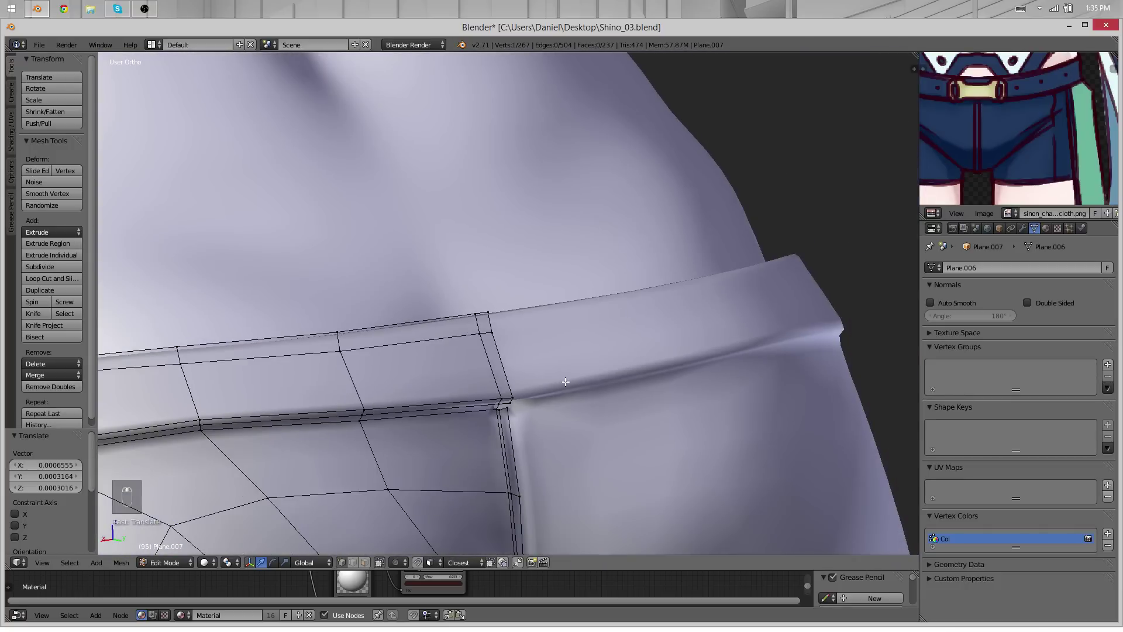
{"action": "middle_click_drag", "start_coordinate": [563, 419], "coordinate": [556, 234], "text": "shift"}
{"action": "scroll", "coordinate": [556, 233], "scroll_direction": "up", "scroll_amount": 7}
{"action": "middle_click_drag", "start_coordinate": [558, 281], "coordinate": [578, 562], "text": "shift"}
{"action": "middle_click_drag", "start_coordinate": [506, 318], "coordinate": [498, 321]}
{"action": "middle_click_drag", "start_coordinate": [497, 320], "coordinate": [524, 387], "text": "shift"}
{"action": "key", "text": "v"}
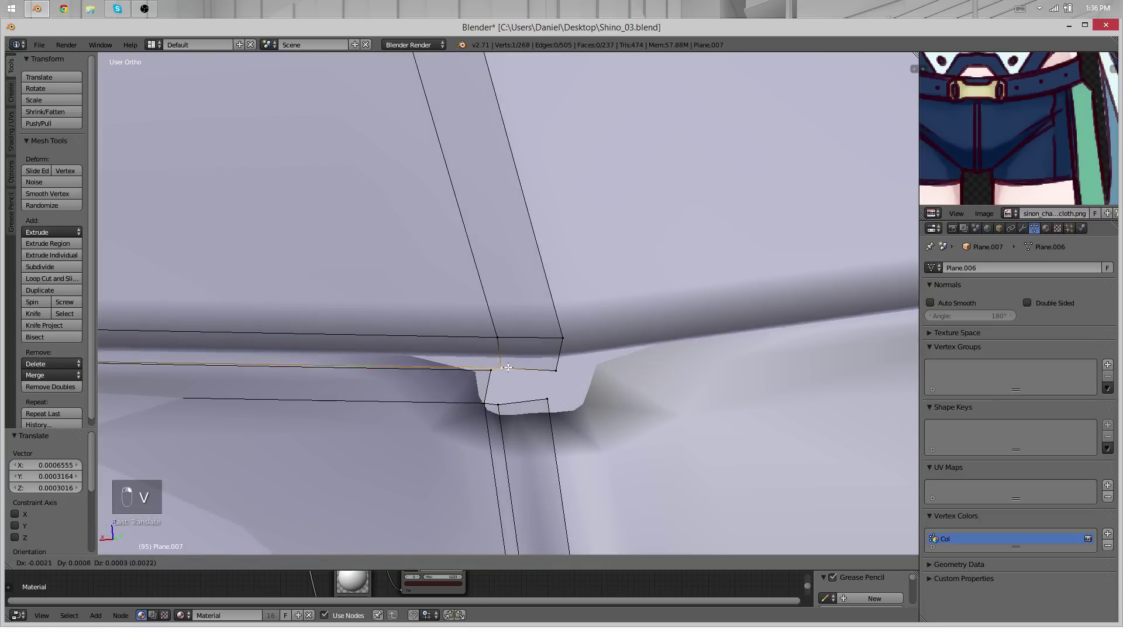
{"action": "key", "text": "c"}
{"action": "key", "text": "v"}
{"action": "left_click", "coordinate": [518, 374]}
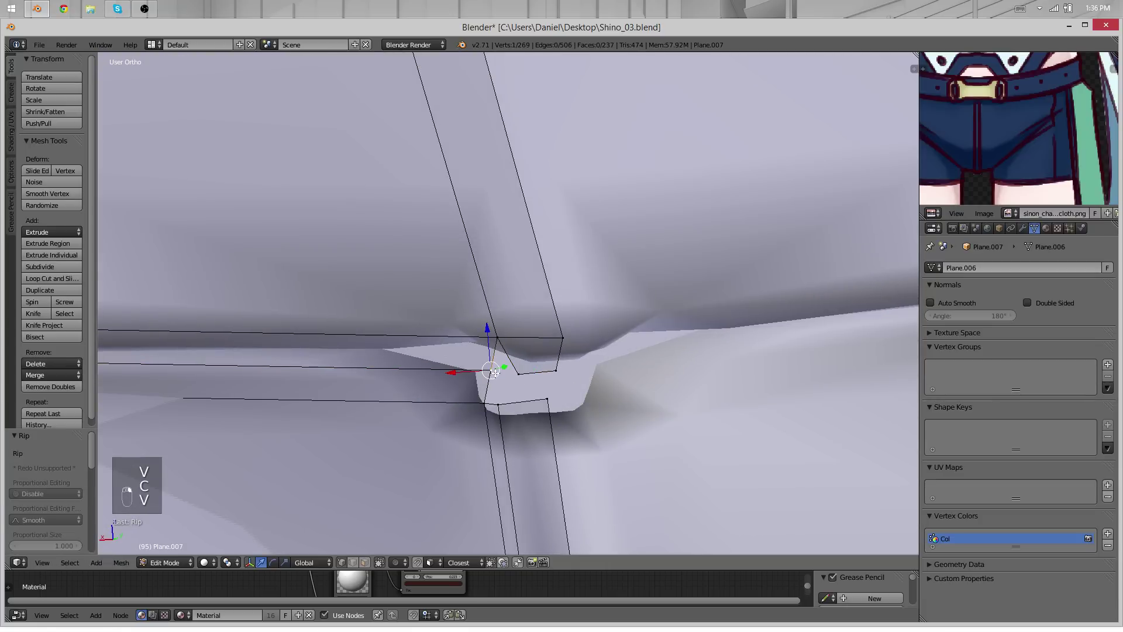
Merge the ripped crease vertex with its overlapping duplicate at their centre
{"action": "key", "text": "z"}
{"action": "right_click", "coordinate": [493, 372], "text": "shift"}
{"action": "key", "text": "w"}
{"action": "left_click", "coordinate": [507, 371]}
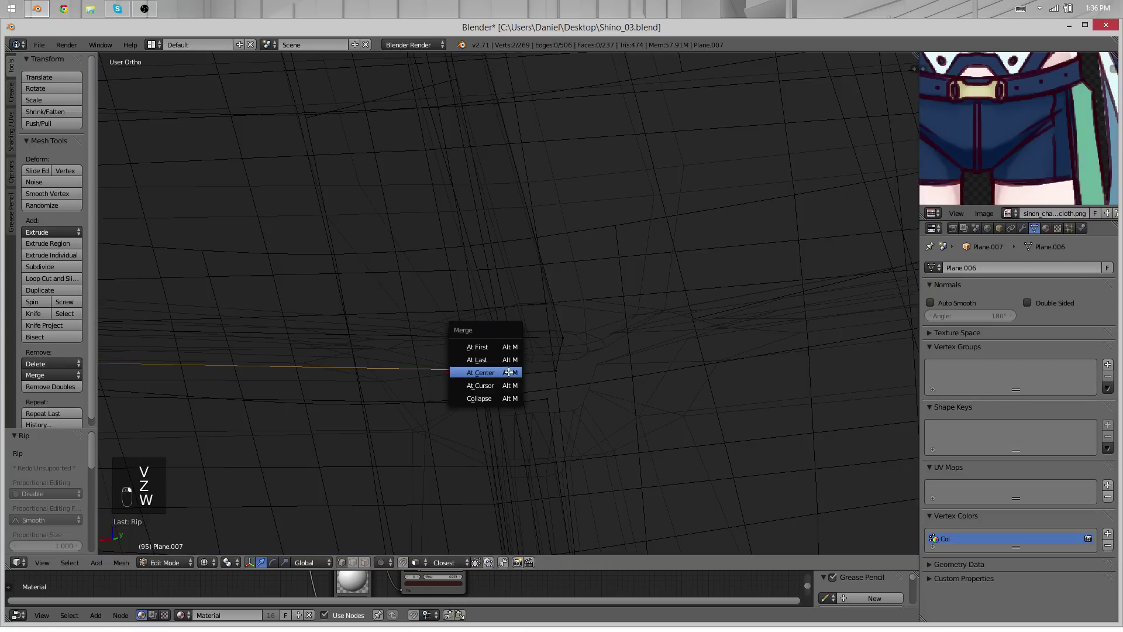
{"action": "left_click", "coordinate": [510, 373]}
{"action": "key", "text": "z"}
Move the merged crease vertex away from the centre-back hole, extrude a vertex from it towards the hole, and fill a face there
{"action": "key", "text": "g"}
{"action": "left_click", "coordinate": [495, 381]}
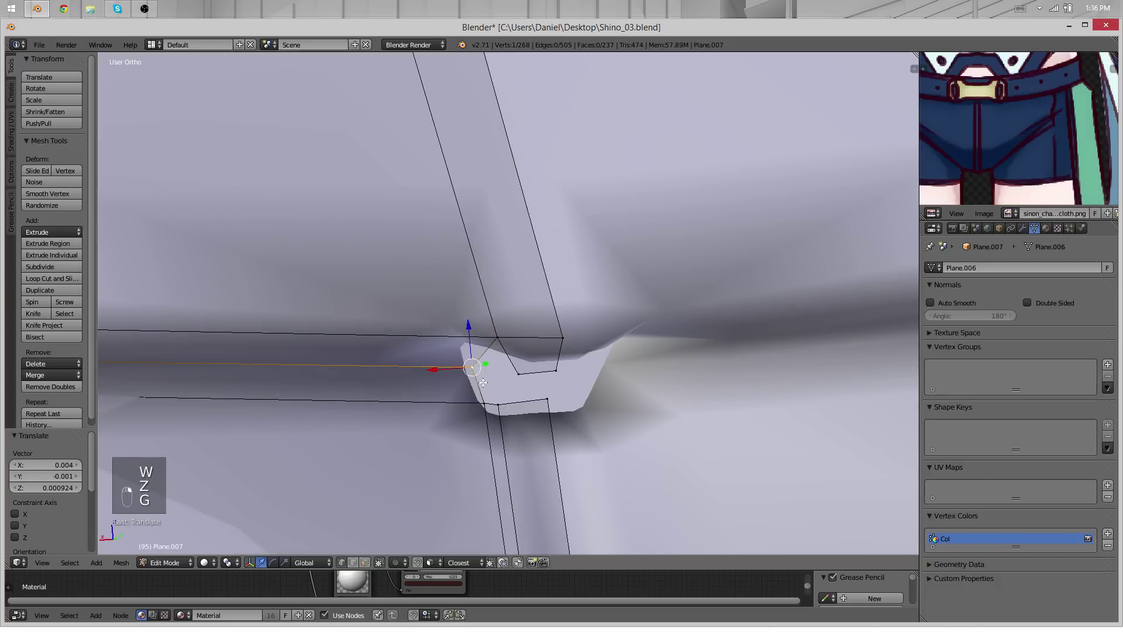
{"action": "key", "text": "e"}
{"action": "left_click", "coordinate": [513, 368]}
{"action": "key", "text": "f"}
Fill a second face between the crease end vertex and the seam's upper corner, and check it in Object Mode
{"action": "middle_click_drag", "start_coordinate": [482, 367], "coordinate": [475, 346]}
{"action": "key", "text": "minus"}
{"action": "middle_click_drag", "start_coordinate": [557, 388], "coordinate": [505, 416]}
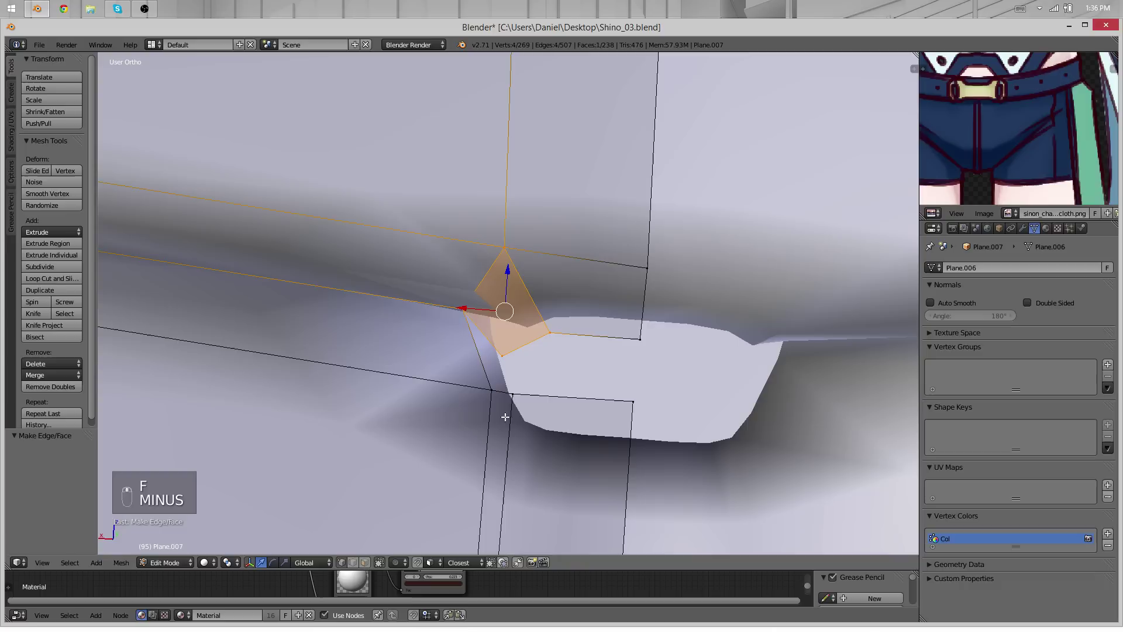
{"action": "right_click", "coordinate": [466, 314]}
{"action": "right_click", "coordinate": [493, 398], "text": "shift"}
{"action": "key", "text": "f"}
{"action": "key", "text": "Tab"}
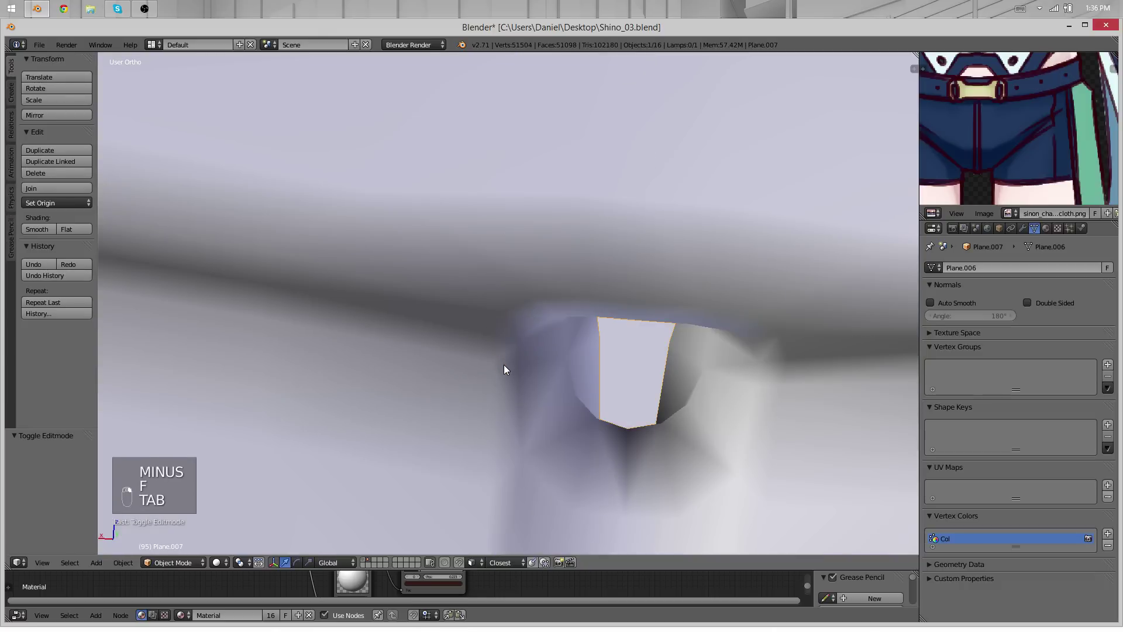
Examine the remaining hole at the centre-back seam in both Object and Edit Mode
{"action": "right_click", "coordinate": [504, 364]}
{"action": "key", "text": "Tab"}
{"action": "right_click_drag", "start_coordinate": [504, 361], "coordinate": [504, 363]}
{"action": "right_click", "coordinate": [505, 363]}
{"action": "key", "text": "Tab"}
{"action": "right_click", "coordinate": [533, 353]}
{"action": "scroll", "coordinate": [532, 355], "scroll_direction": "down", "scroll_amount": 8}
{"action": "key", "text": "Tab"}
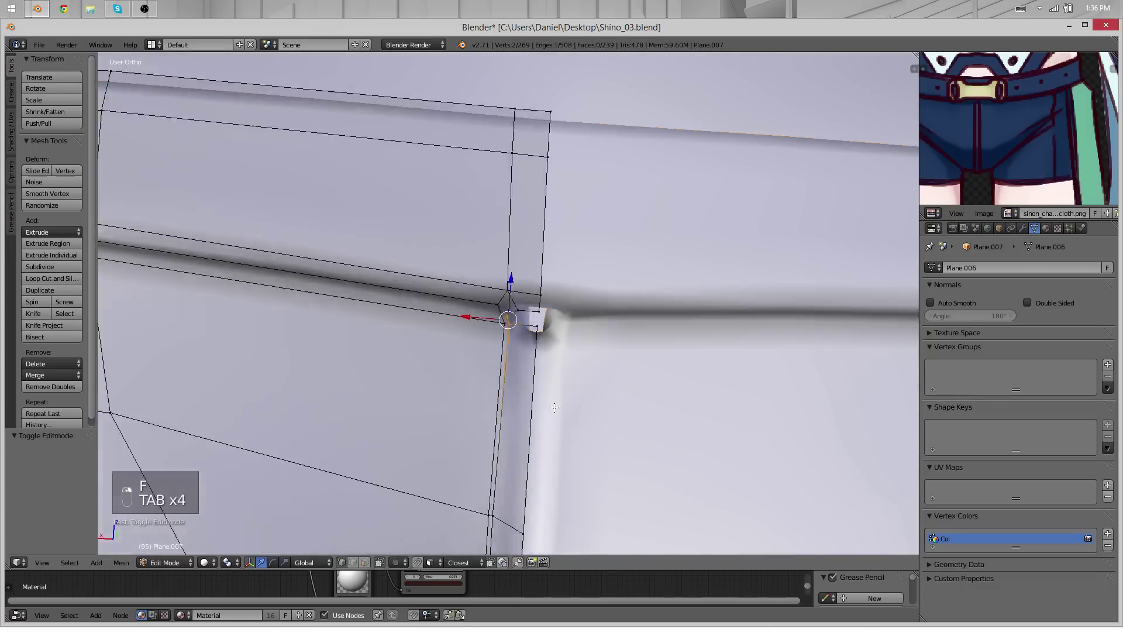
{"action": "scroll", "coordinate": [569, 387], "scroll_direction": "down", "scroll_amount": 2}
{"action": "scroll", "coordinate": [571, 387], "scroll_direction": "up", "scroll_amount": 5}
Delete the waistband's centre-back column of vertices and move the neighbouring column -0.031 along X onto the centre line
{"action": "key", "text": "a"}
{"action": "key", "text": "a"}
{"action": "key", "text": "a"}
{"action": "key", "text": "a"}
{"action": "key", "text": "a"}
{"action": "scroll", "coordinate": [572, 381], "scroll_direction": "up", "scroll_amount": 6}
{"action": "scroll", "coordinate": [544, 360], "scroll_direction": "down", "scroll_amount": 7}
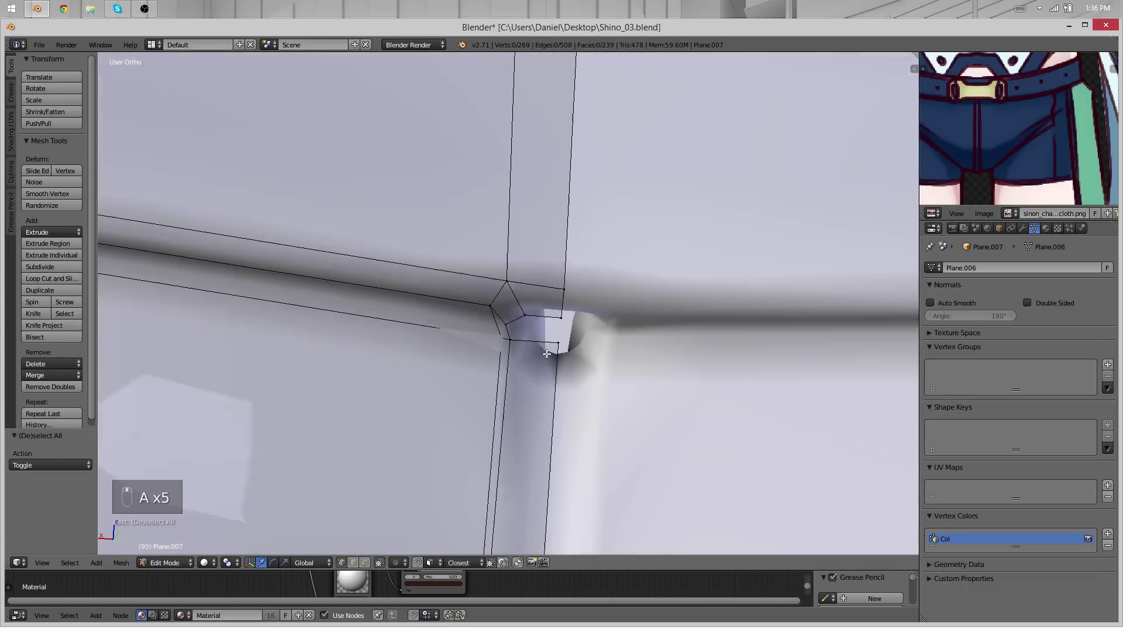
{"action": "scroll", "coordinate": [559, 277], "scroll_direction": "down", "scroll_amount": 2}
{"action": "key", "text": "x"}
{"action": "left_click", "coordinate": [559, 282]}
{"action": "key", "text": "g"}
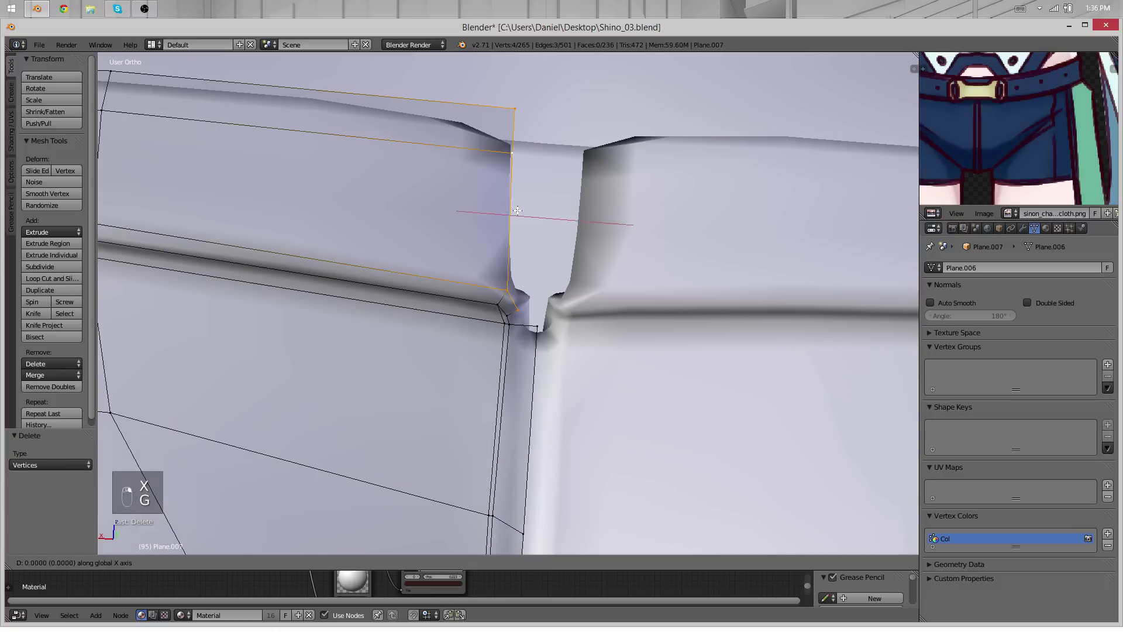
{"action": "key", "text": "x"}
{"action": "left_click", "coordinate": [584, 216]}
Adjust the vertex at the top of the back seam, fill the remaining hole with a face, and check it in Object Mode
{"action": "key", "text": "g"}
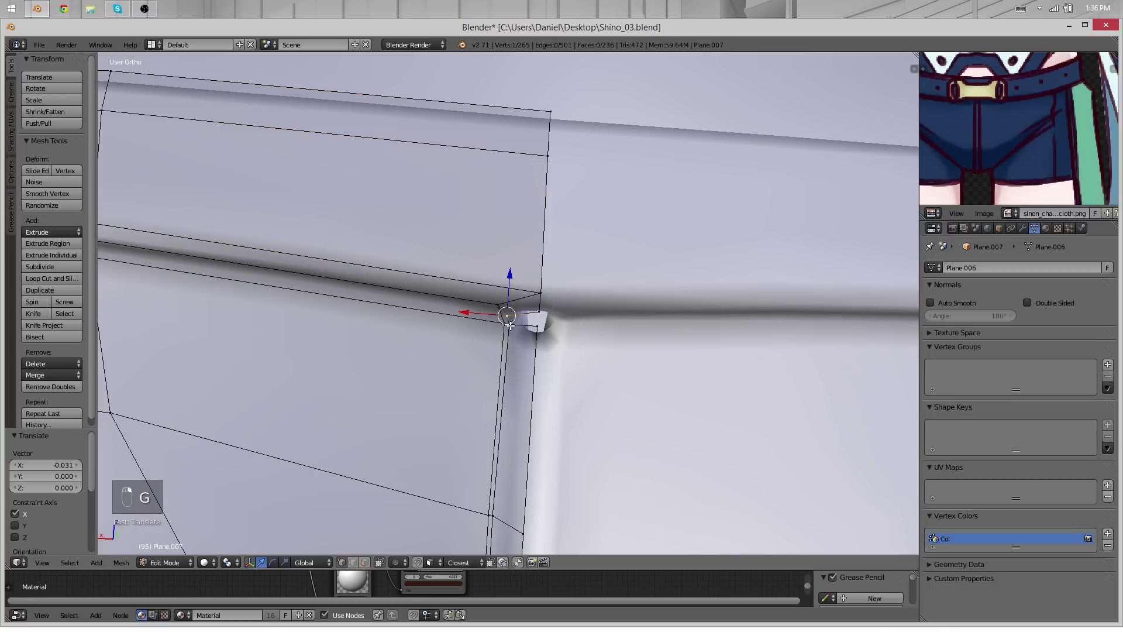
{"action": "left_click", "coordinate": [511, 334]}
{"action": "key", "text": "f"}
{"action": "key", "text": "Tab"}
{"action": "key", "text": "Tab"}
{"action": "key", "text": "Tab"}
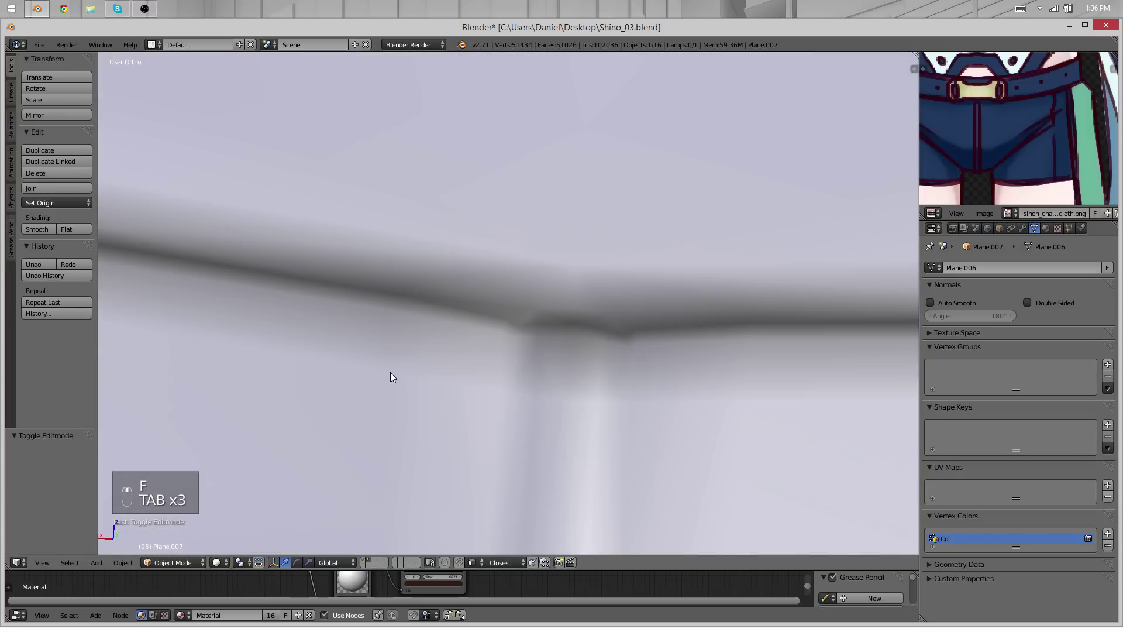
Reposition two vertices where the centre-back crease meets the seam and check the shading in Object Mode
{"action": "scroll", "coordinate": [509, 386], "scroll_direction": "down", "scroll_amount": 6}
{"action": "middle_click_drag", "start_coordinate": [413, 372], "coordinate": [327, 479]}
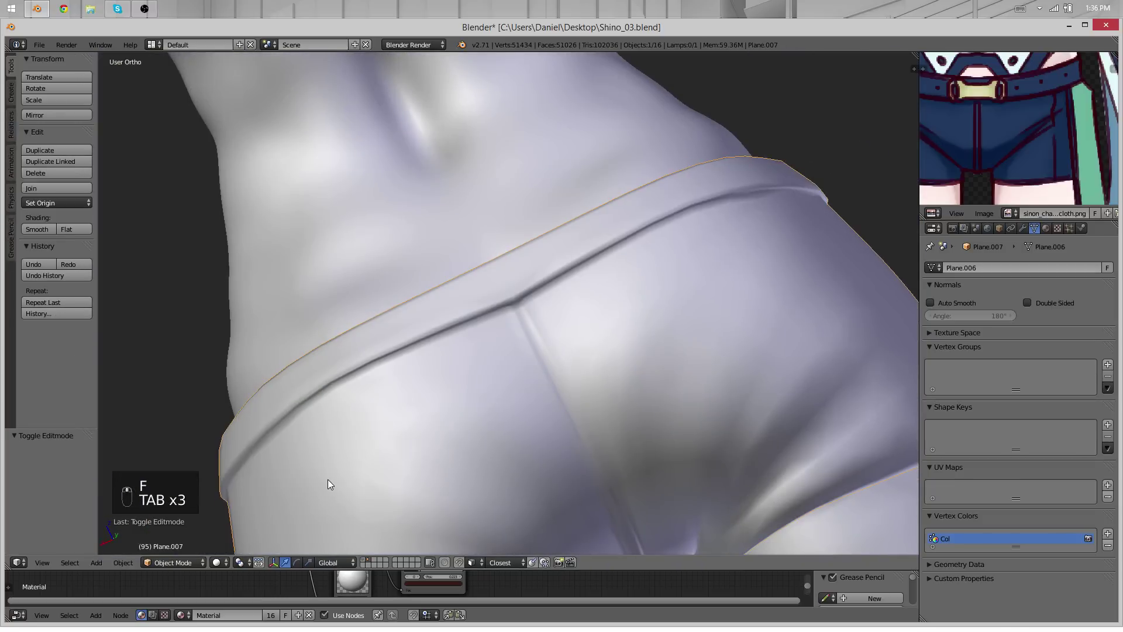
{"action": "scroll", "coordinate": [328, 479], "scroll_direction": "up", "scroll_amount": 8}
{"action": "key", "text": "Tab"}
{"action": "scroll", "coordinate": [504, 271], "scroll_direction": "up", "scroll_amount": 3}
{"action": "middle_click_drag", "start_coordinate": [504, 271], "coordinate": [554, 478]}
{"action": "key", "text": "g"}
{"action": "key", "text": "g"}
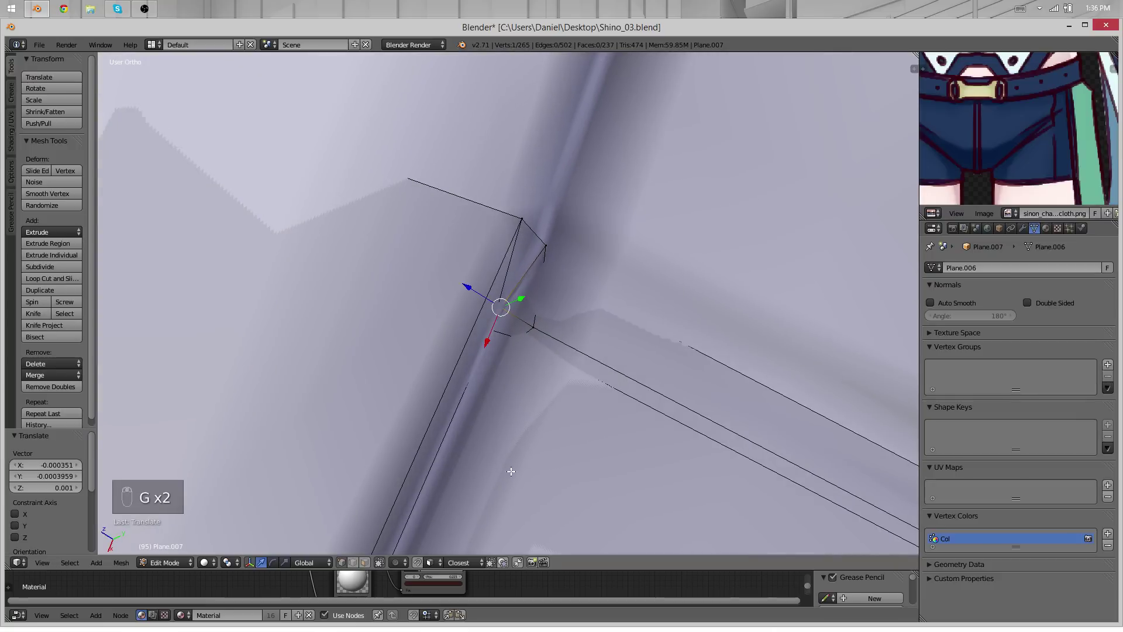
{"action": "right_click", "coordinate": [543, 249]}
{"action": "key", "text": "g"}
{"action": "left_click", "coordinate": [526, 243]}
{"action": "key", "text": "Tab"}
{"action": "key", "text": "Tab"}
{"action": "scroll", "coordinate": [521, 245], "scroll_direction": "down", "scroll_amount": 5}
Refine the centre-back junction by moving its crease vertices and smoothing the inner vertex four times
{"action": "middle_click_drag", "start_coordinate": [521, 246], "coordinate": [544, 409]}
{"action": "scroll", "coordinate": [443, 374], "scroll_direction": "up", "scroll_amount": 5}
{"action": "key", "text": "g"}
{"action": "left_click", "coordinate": [450, 372]}
{"action": "right_click", "coordinate": [517, 319]}
{"action": "key", "text": "q"}
{"action": "key", "text": "q"}
{"action": "key", "text": "q"}
{"action": "key", "text": "q"}
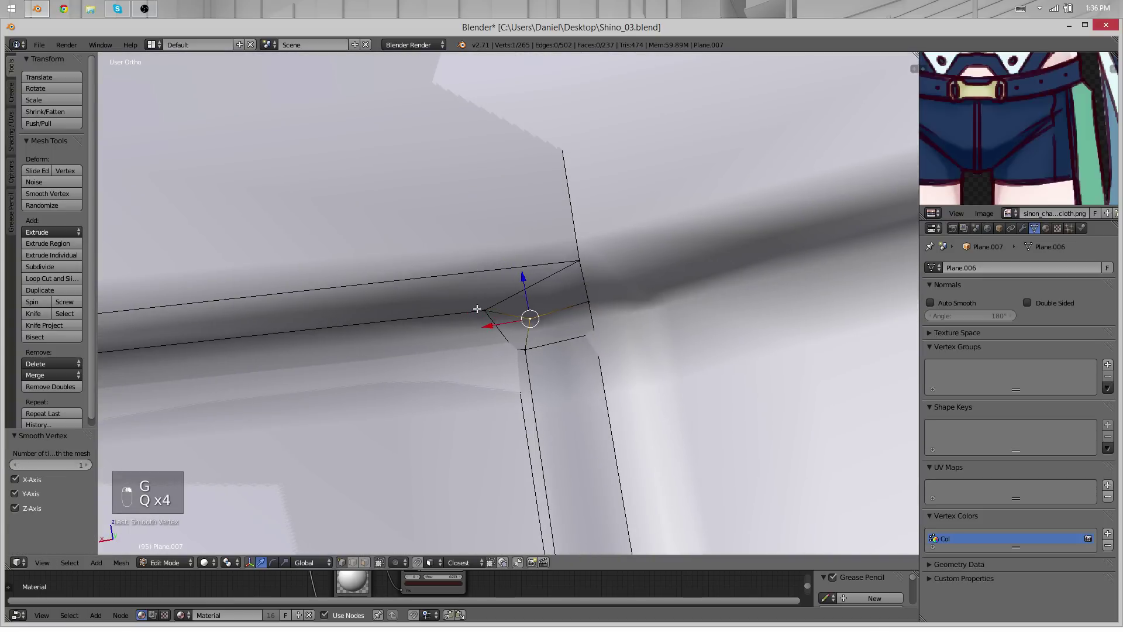
{"action": "right_click", "coordinate": [476, 311]}
{"action": "key", "text": "g"}
{"action": "left_click", "coordinate": [516, 295]}
Inspect the shorts' waistband in Object Mode from the centre back round to the front opening
{"action": "scroll", "coordinate": [513, 299], "scroll_direction": "down", "scroll_amount": 8}
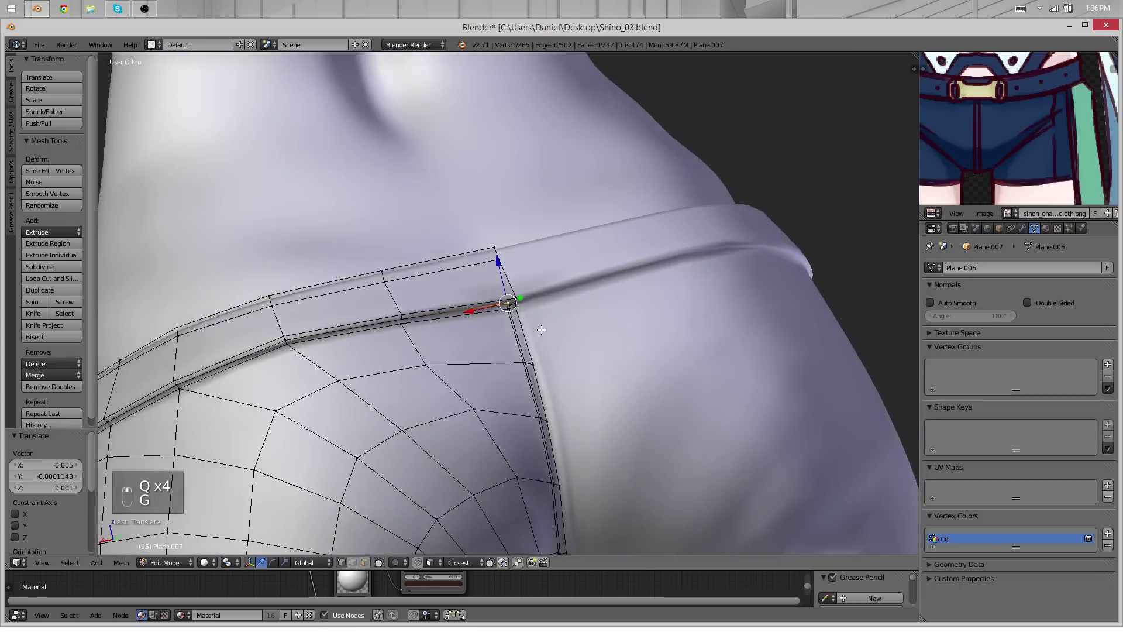
{"action": "key", "text": "Tab"}
{"action": "scroll", "coordinate": [422, 346], "scroll_direction": "down", "scroll_amount": 8}
{"action": "middle_click_drag", "start_coordinate": [422, 347], "coordinate": [620, 300]}
{"action": "scroll", "coordinate": [431, 311], "scroll_direction": "up", "scroll_amount": 8}
{"action": "middle_click_drag", "start_coordinate": [431, 311], "coordinate": [521, 292]}
{"action": "key", "text": "Tab"}
{"action": "scroll", "coordinate": [520, 297], "scroll_direction": "up", "scroll_amount": 4}
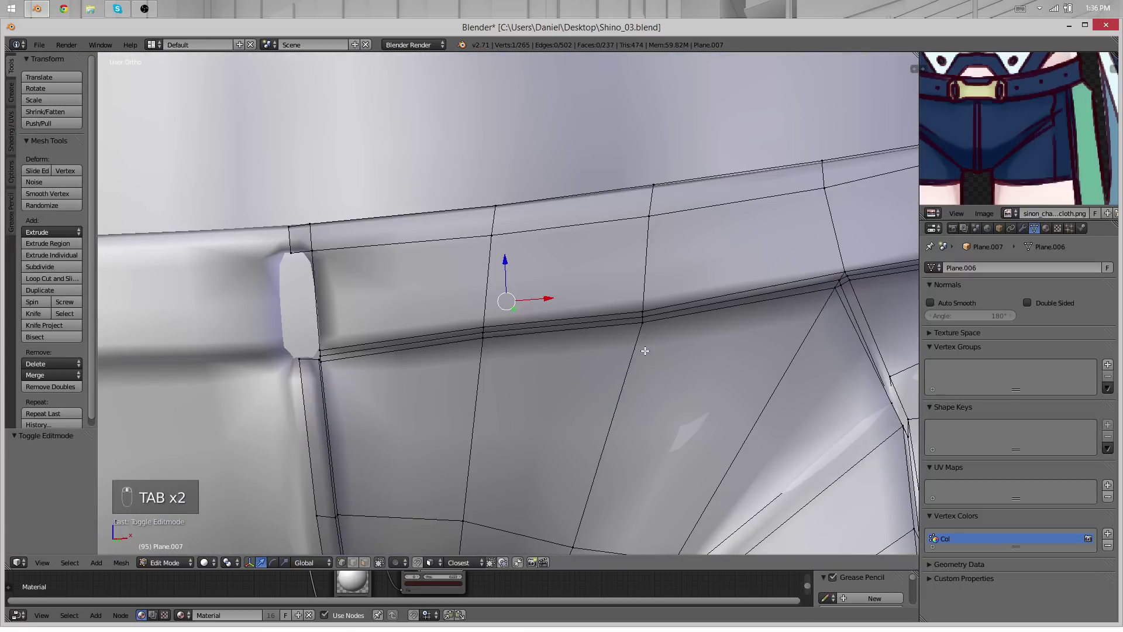
Move the inner vertex at the front crease's end and fill a face joining it to the seam's top vertex
{"action": "key", "text": "minus"}
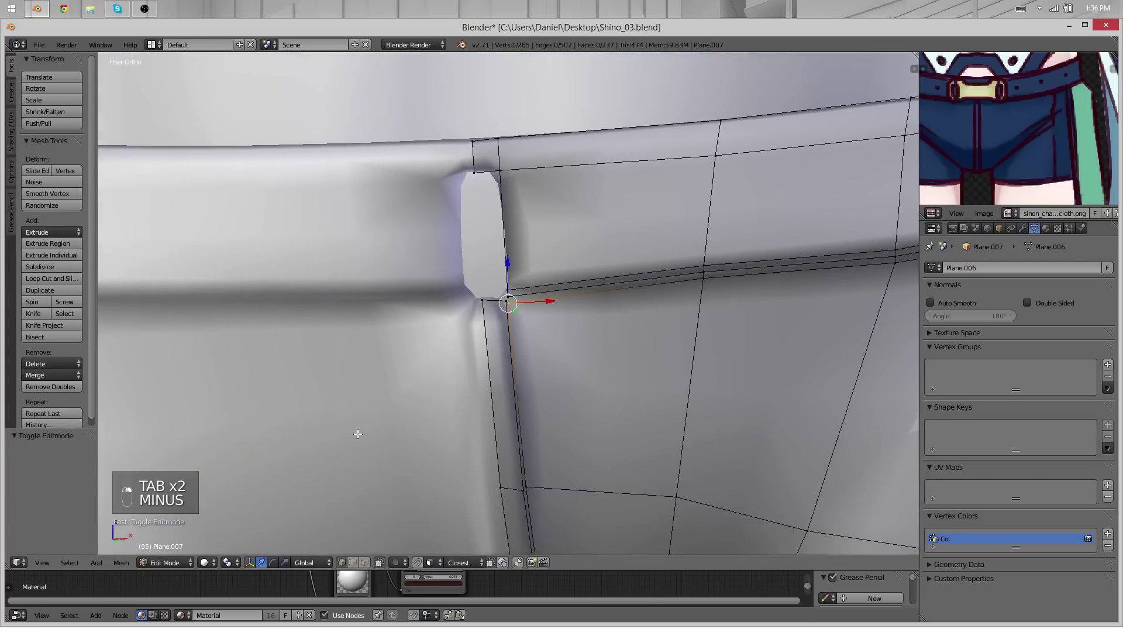
{"action": "scroll", "coordinate": [358, 434], "scroll_direction": "up", "scroll_amount": 3}
{"action": "middle_click_drag", "start_coordinate": [359, 433], "coordinate": [513, 150]}
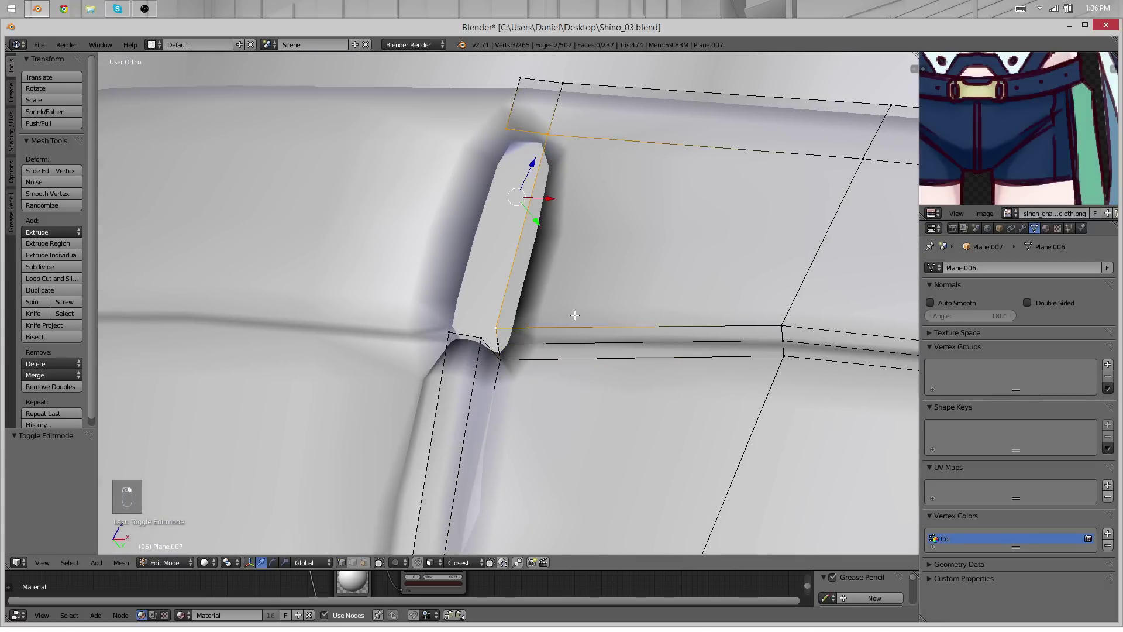
{"action": "middle_click_drag", "start_coordinate": [575, 315], "coordinate": [401, 359]}
{"action": "right_click", "coordinate": [543, 326]}
{"action": "key", "text": "g"}
{"action": "left_click", "coordinate": [429, 356]}
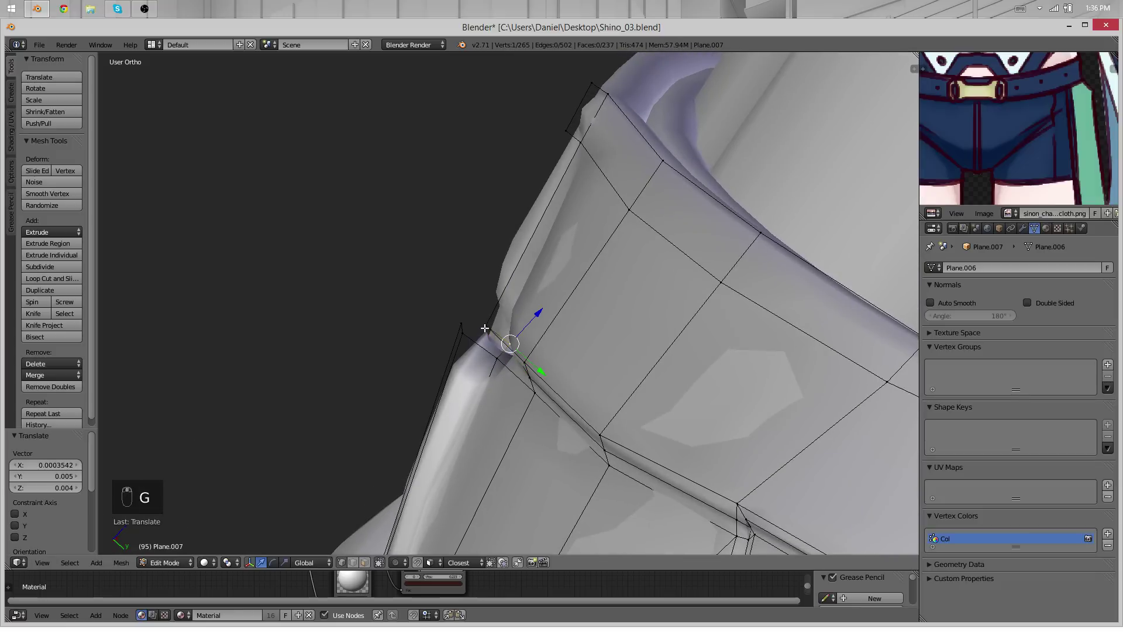
{"action": "right_click", "coordinate": [468, 335], "text": "shift"}
{"action": "middle_click_drag", "start_coordinate": [470, 336], "coordinate": [635, 363]}
{"action": "key", "text": "f"}
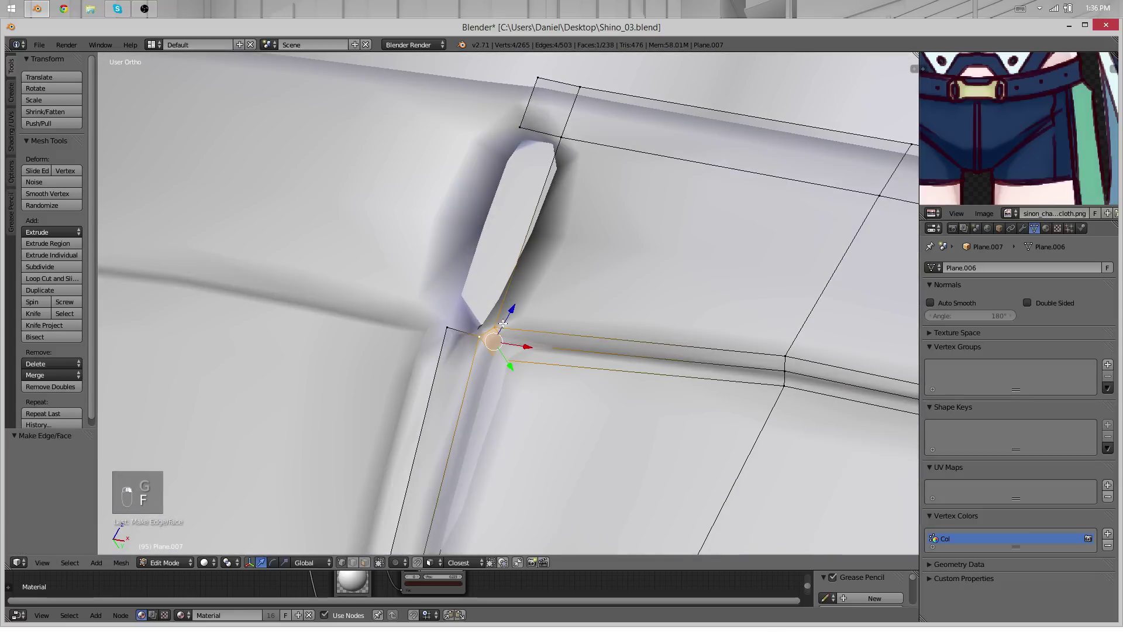
Move the waistband's lower corner vertex, extrude it -0.040 along X to the centre, and fill the gap above the front seam
{"action": "right_click", "coordinate": [496, 329]}
{"action": "key", "text": "g"}
{"action": "left_click", "coordinate": [493, 316]}
{"action": "middle_click_drag", "start_coordinate": [494, 316], "coordinate": [515, 331]}
{"action": "key", "text": "e"}
{"action": "key", "text": "x"}
{"action": "left_click", "coordinate": [477, 331]}
{"action": "right_click", "coordinate": [468, 334], "text": "shift"}
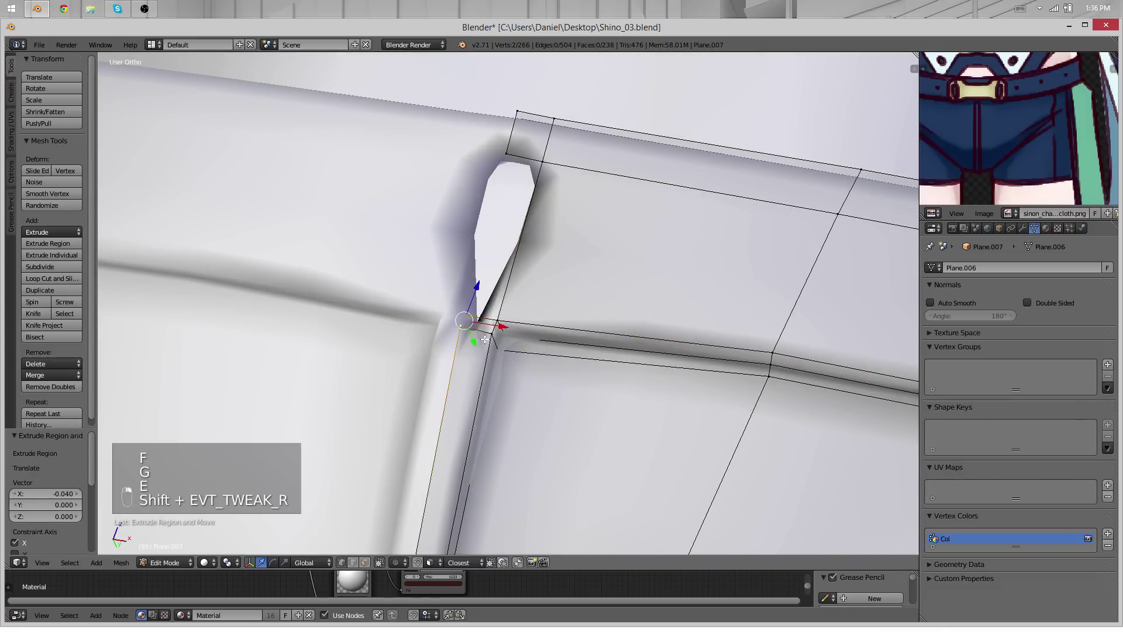
{"action": "key", "text": "f"}
Fill the tall front waistband opening with a face, smooth the seam's two top vertices, and check it in Object Mode
{"action": "right_click", "coordinate": [542, 160], "text": "shift"}
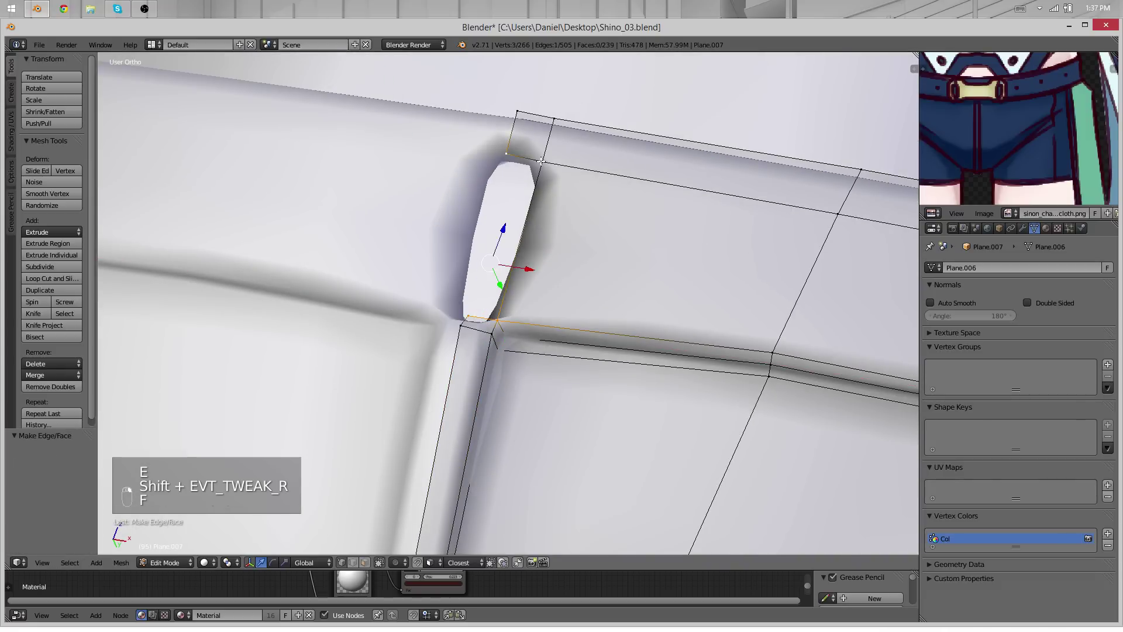
{"action": "key", "text": "f"}
{"action": "middle_click_drag", "start_coordinate": [534, 297], "coordinate": [441, 360]}
{"action": "right_click", "coordinate": [462, 328]}
{"action": "right_click", "coordinate": [494, 336], "text": "shift"}
{"action": "key", "text": "q"}
{"action": "key", "text": "Tab"}
{"action": "scroll", "coordinate": [515, 367], "scroll_direction": "down", "scroll_amount": 3}
{"action": "middle_click_drag", "start_coordinate": [519, 369], "coordinate": [715, 369]}
{"action": "scroll", "coordinate": [553, 312], "scroll_direction": "up", "scroll_amount": 1}
{"action": "key", "text": "Tab"}
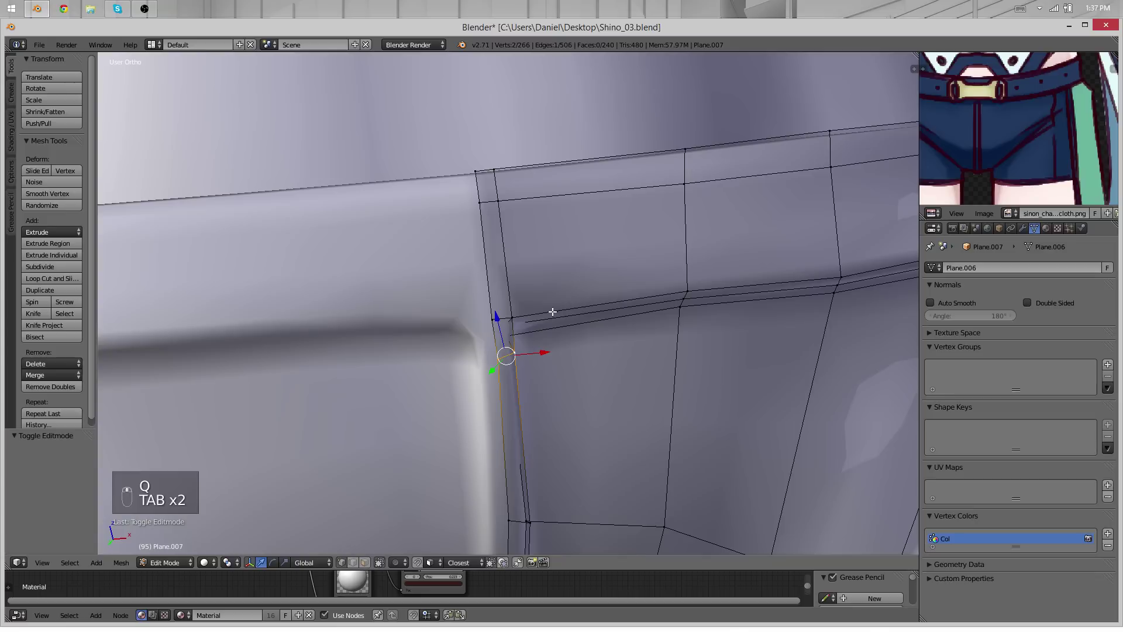
Slide the front seam's top edge up towards the waistband crease by a factor of 0.720
{"action": "middle_click_drag", "start_coordinate": [553, 311], "coordinate": [458, 353]}
{"action": "key", "text": "g"}
{"action": "key", "text": "g"}
{"action": "right_click", "coordinate": [470, 323]}
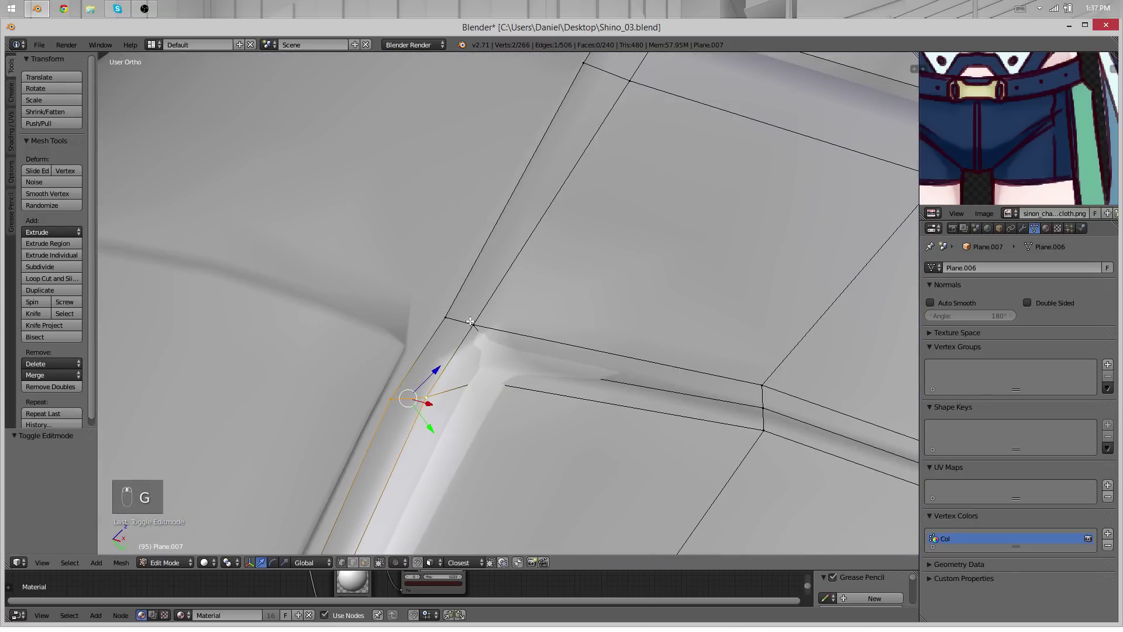
{"action": "key", "text": "g"}
{"action": "key", "text": "g"}
{"action": "left_click", "coordinate": [564, 221]}
Delete the face bridging the waistband crease and the front seam's top edge
{"action": "middle_click_drag", "start_coordinate": [564, 221], "coordinate": [520, 310]}
{"action": "key", "text": "g"}
{"action": "right_click", "coordinate": [471, 321]}
{"action": "right_click", "coordinate": [472, 321]}
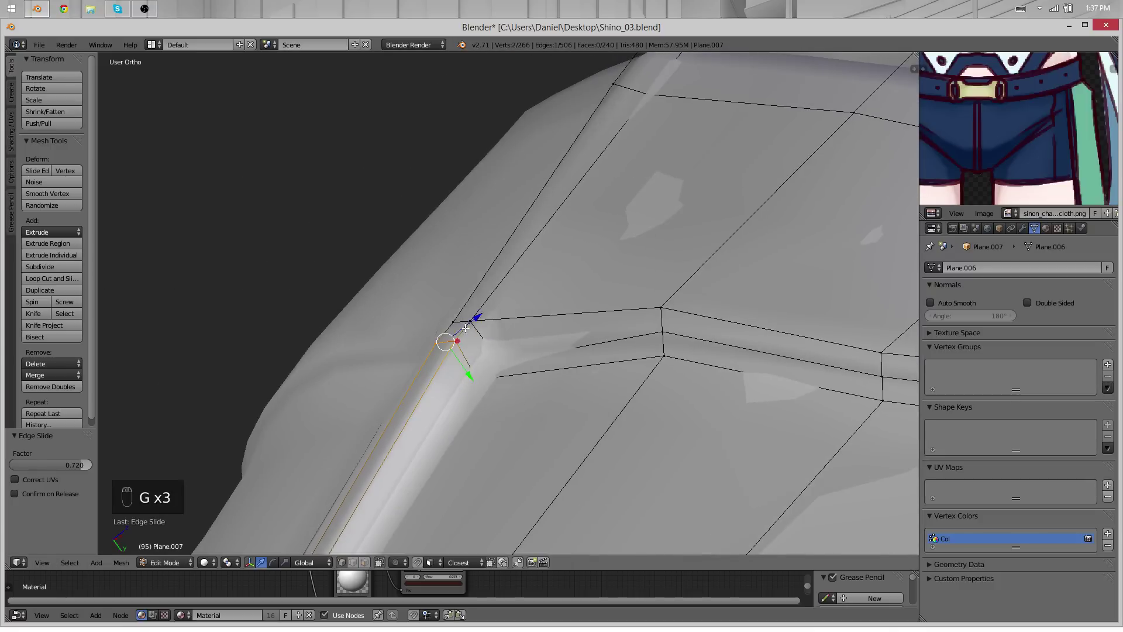
{"action": "key", "text": "z"}
{"action": "key", "text": "x"}
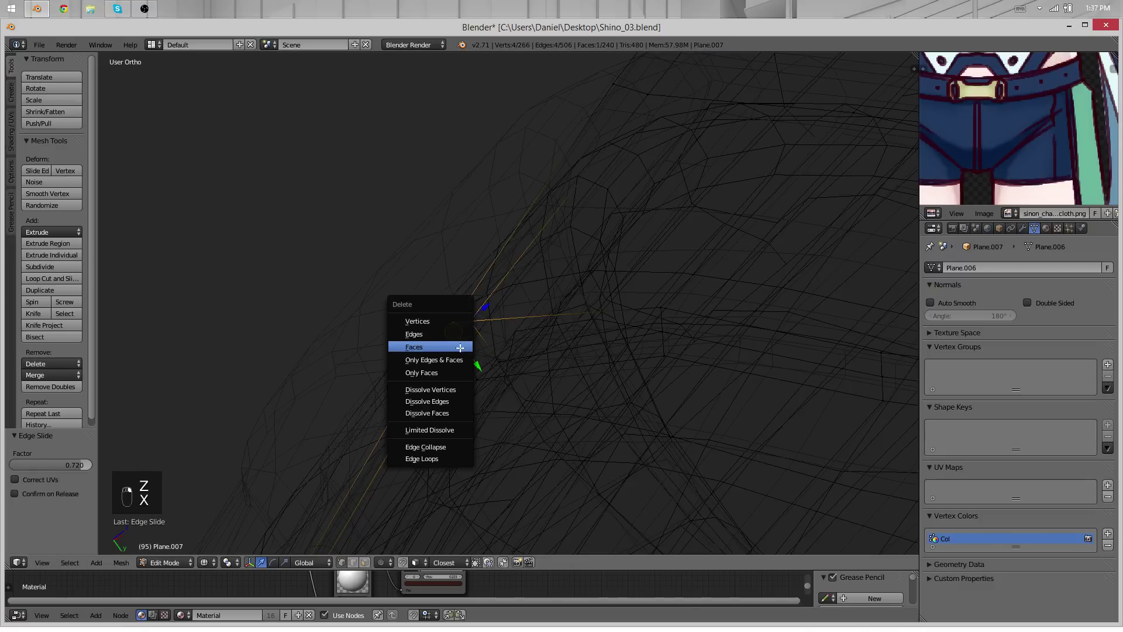
{"action": "left_click", "coordinate": [448, 342]}
Move the front seam's top edge by about 0.0005 in X, 0.003 in Y and 0.003 in Z
{"action": "key", "text": "z"}
{"action": "right_click", "coordinate": [456, 346]}
{"action": "middle_click_drag", "start_coordinate": [455, 346], "coordinate": [429, 358]}
{"action": "key", "text": "g"}
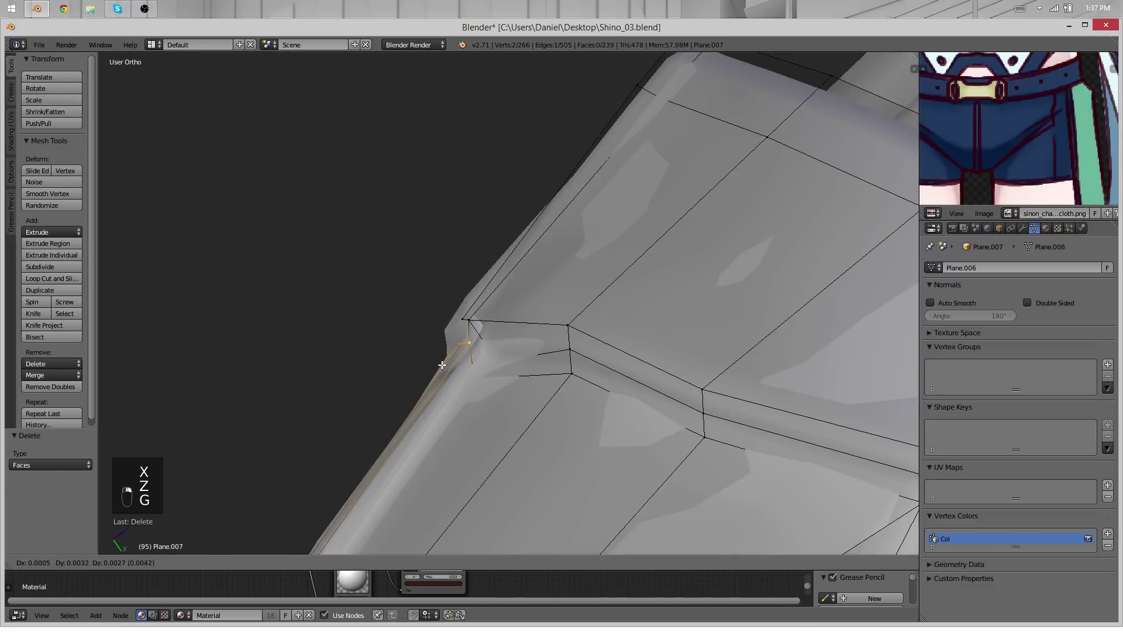
{"action": "left_click", "coordinate": [444, 362]}
Delete the small corner face between the crease's inner end and the front seam's top inner vertices
{"action": "right_click", "coordinate": [475, 323]}
{"action": "middle_click_drag", "start_coordinate": [475, 323], "coordinate": [576, 363]}
{"action": "key", "text": "z"}
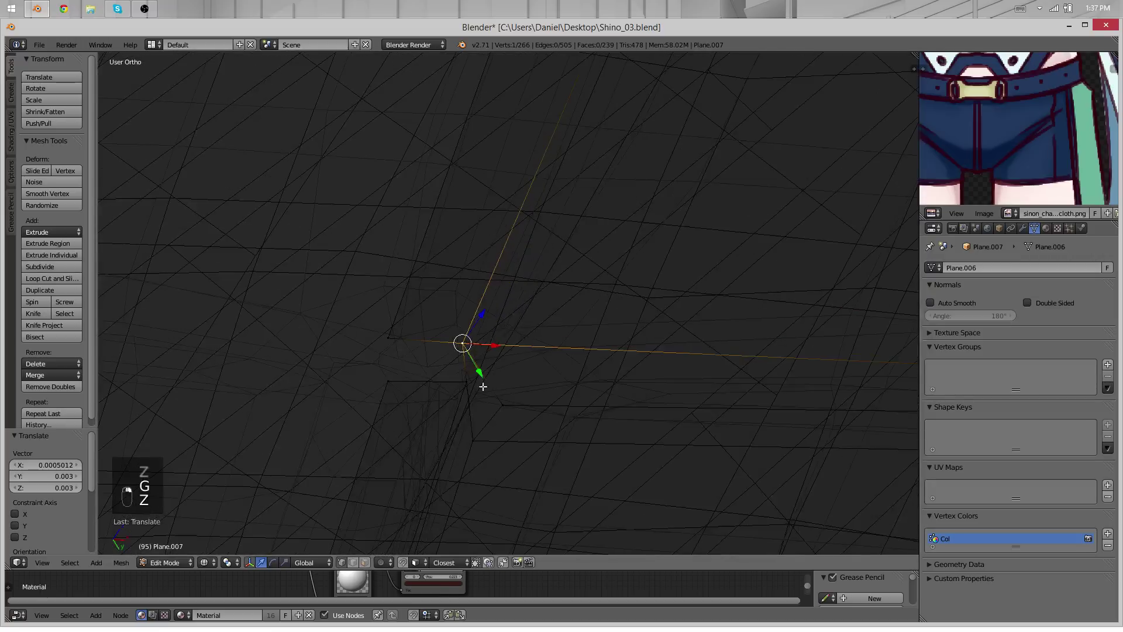
{"action": "right_click", "coordinate": [474, 432]}
{"action": "right_click", "coordinate": [498, 403], "text": "shift"}
{"action": "right_click", "coordinate": [466, 350], "text": "shift"}
{"action": "right_click", "coordinate": [468, 383], "text": "shift"}
{"action": "key", "text": "x"}
{"action": "left_click", "coordinate": [469, 384]}
{"action": "middle_click_drag", "start_coordinate": [474, 384], "coordinate": [520, 386]}
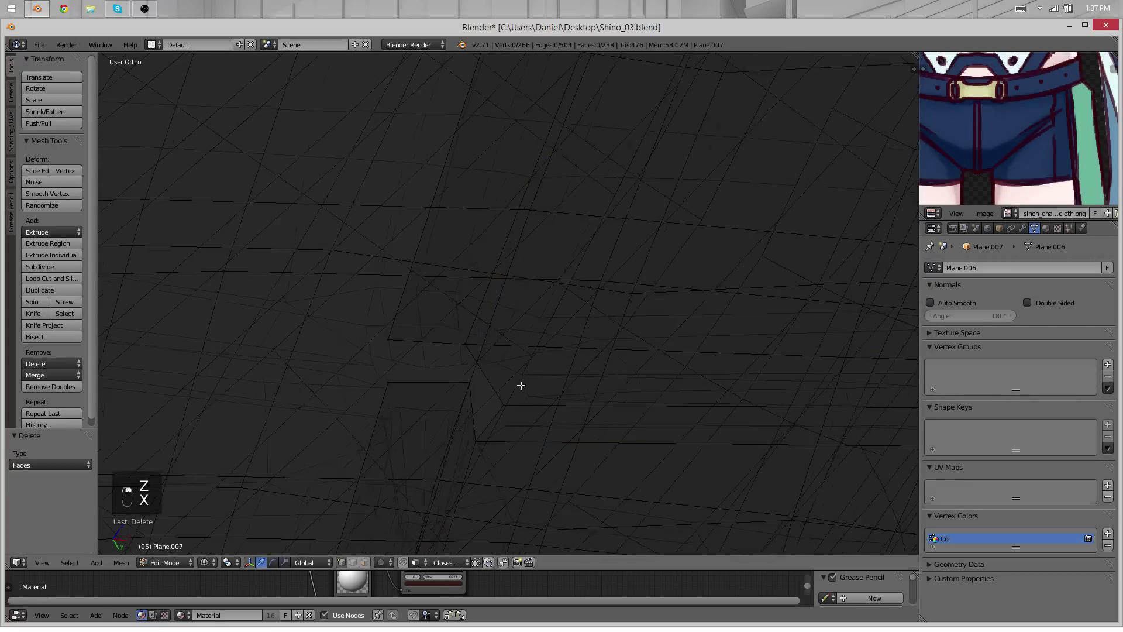
Move the seam's top inner vertex about -0.002 in X and -0.001 in Z, and fill a face up to the waistband's lower corner
{"action": "right_click", "coordinate": [469, 383]}
{"action": "key", "text": "g"}
{"action": "left_click", "coordinate": [468, 386]}
{"action": "scroll", "coordinate": [515, 323], "scroll_direction": "down", "scroll_amount": 2}
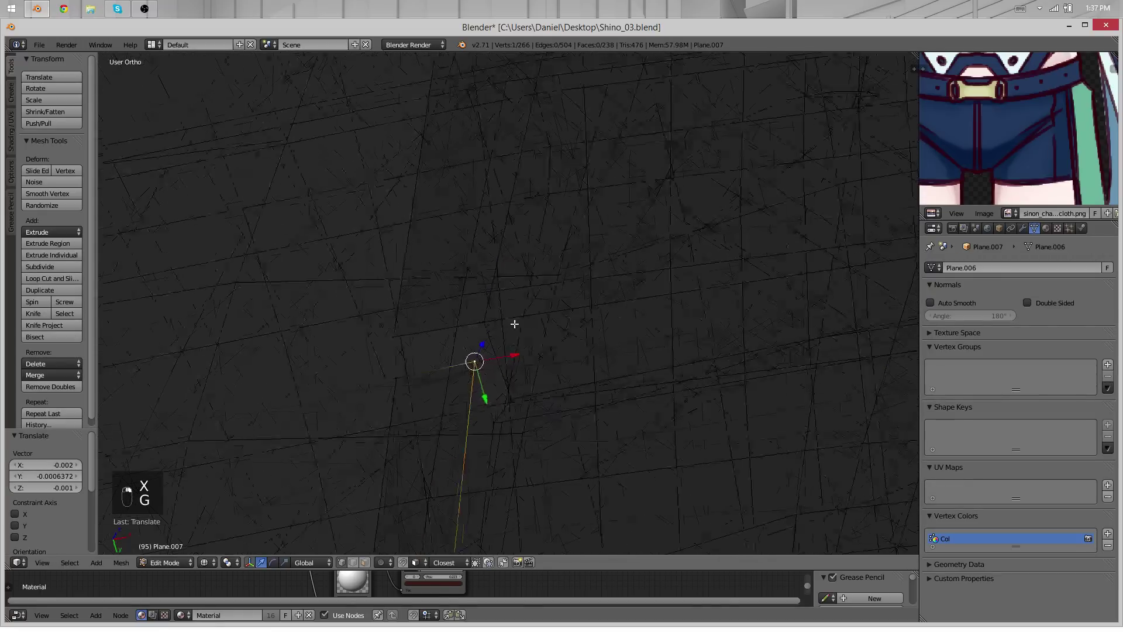
{"action": "scroll", "coordinate": [515, 323], "scroll_direction": "down", "scroll_amount": 1}
{"action": "right_click", "coordinate": [396, 336], "text": "shift"}
{"action": "right_click", "coordinate": [490, 323], "text": "shift"}
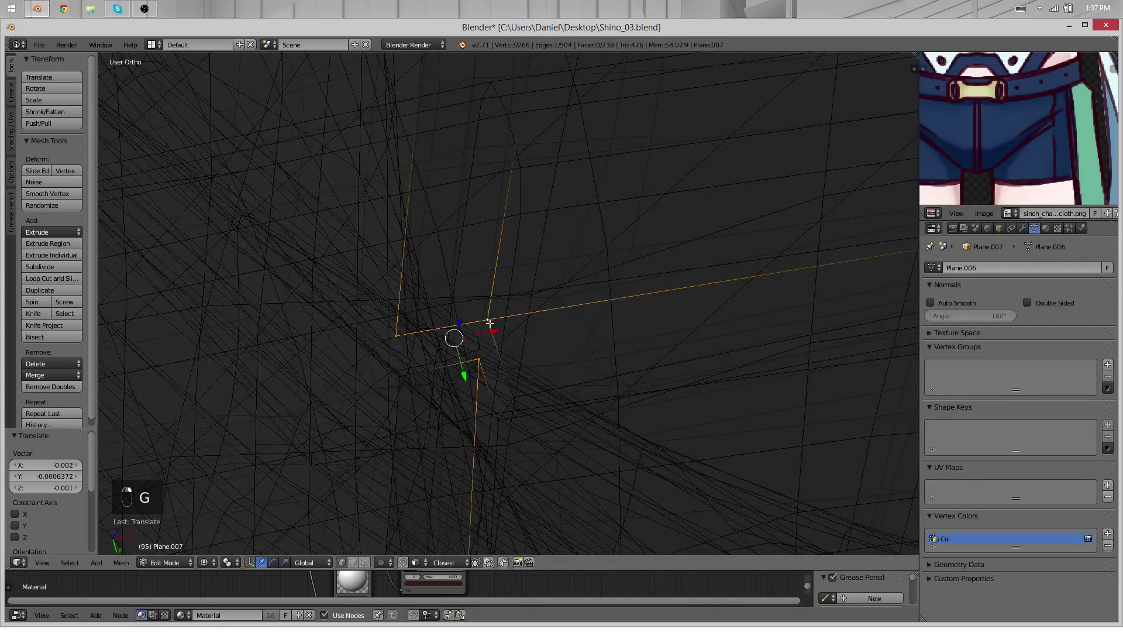
{"action": "right_click", "coordinate": [400, 374], "text": "shift"}
{"action": "key", "text": "f"}
Move the front seam's top edge by about 0.001 in X, 0.001 in Y and 0.004 in Z
{"action": "right_click", "coordinate": [476, 355]}
{"action": "right_click", "coordinate": [415, 373], "text": "shift"}
{"action": "middle_click_drag", "start_coordinate": [415, 373], "coordinate": [389, 392]}
{"action": "key", "text": "g"}
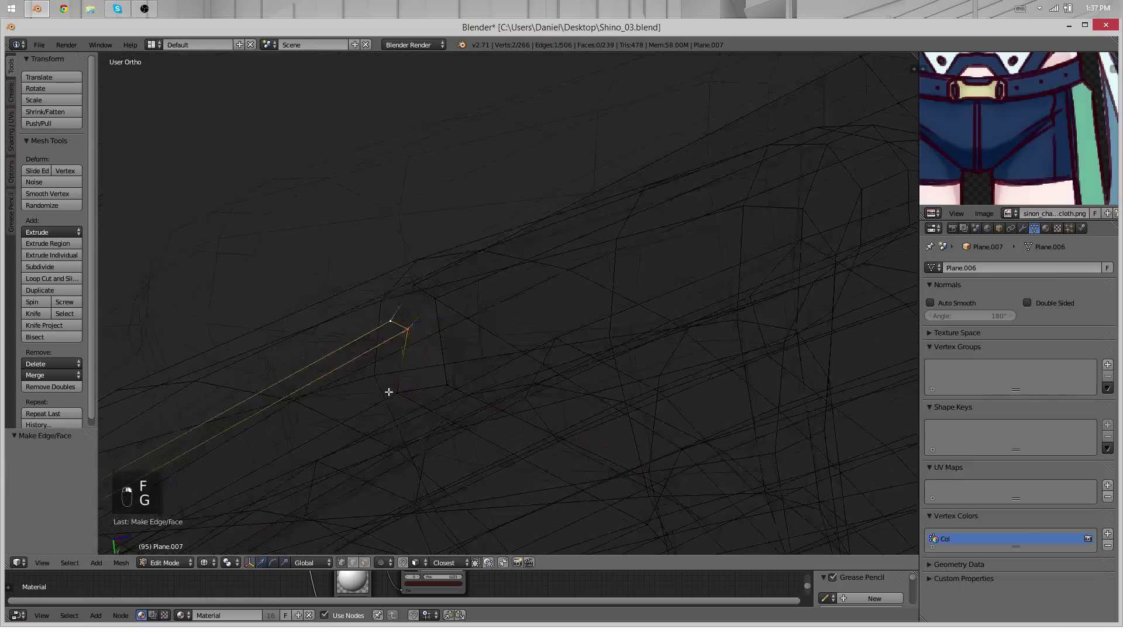
{"action": "left_click", "coordinate": [412, 397]}
Add a loop cut across the new bridging face and check the shaded result in Object Mode
{"action": "key", "text": "ctrl+r"}
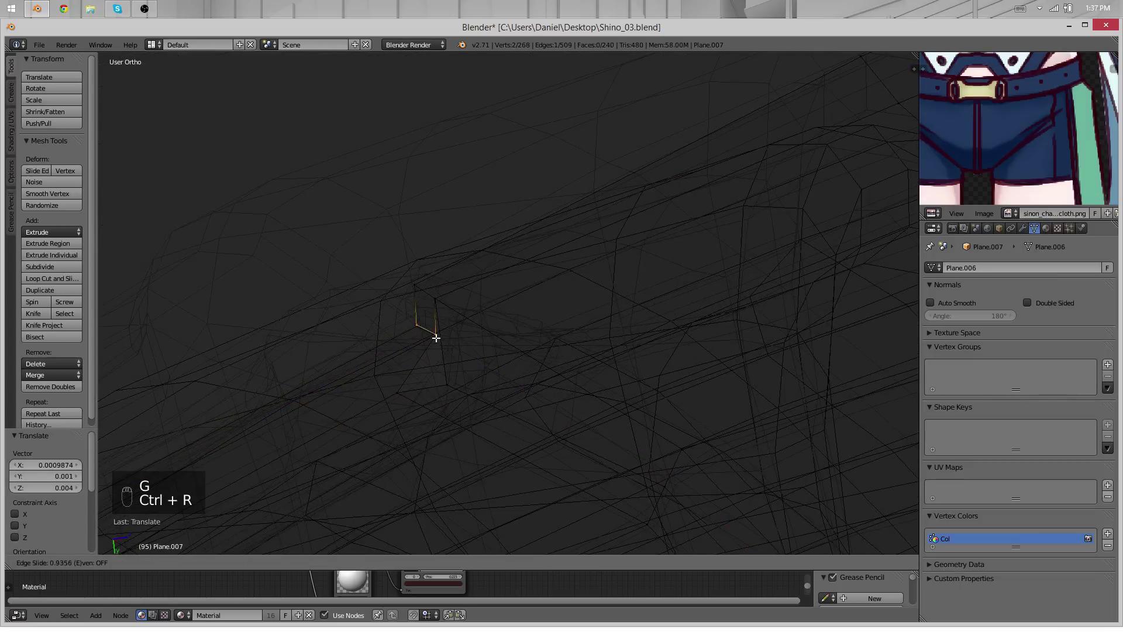
{"action": "left_click", "coordinate": [422, 345]}
{"action": "key", "text": "Tab"}
{"action": "key", "text": "z"}
{"action": "scroll", "coordinate": [557, 366], "scroll_direction": "up", "scroll_amount": 3}
{"action": "key", "text": "Tab"}
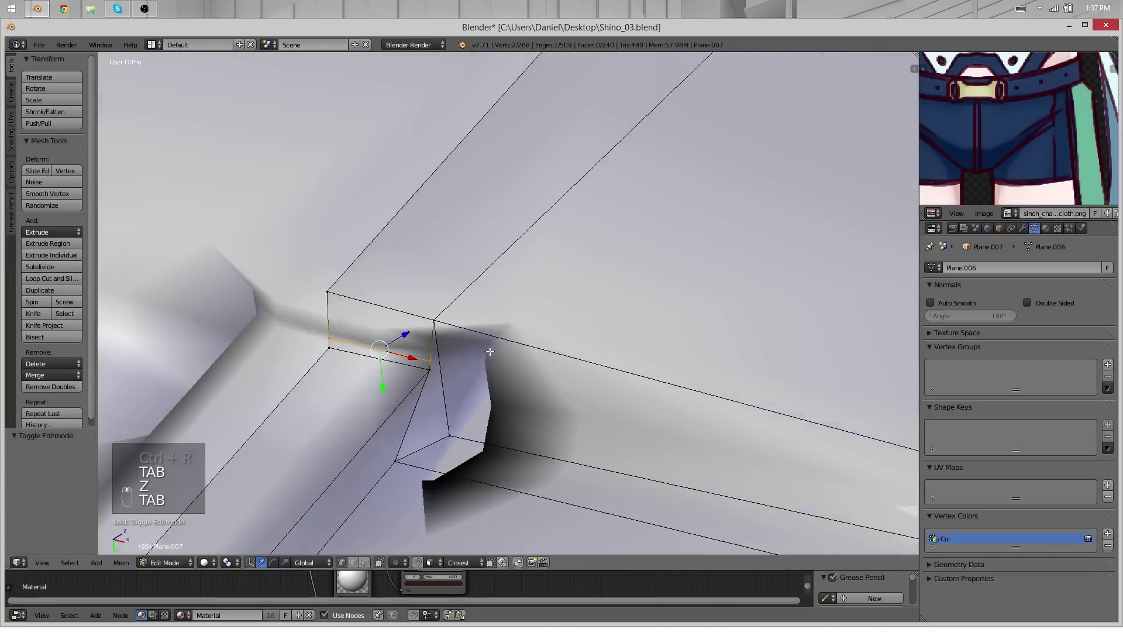
Slide the front seam's top edge slightly and nudge the new loop's inner vertex beside the crease
{"action": "middle_click_drag", "start_coordinate": [491, 351], "coordinate": [414, 358]}
{"action": "right_click", "coordinate": [344, 349], "text": "shift"}
{"action": "key", "text": "g"}
{"action": "key", "text": "g"}
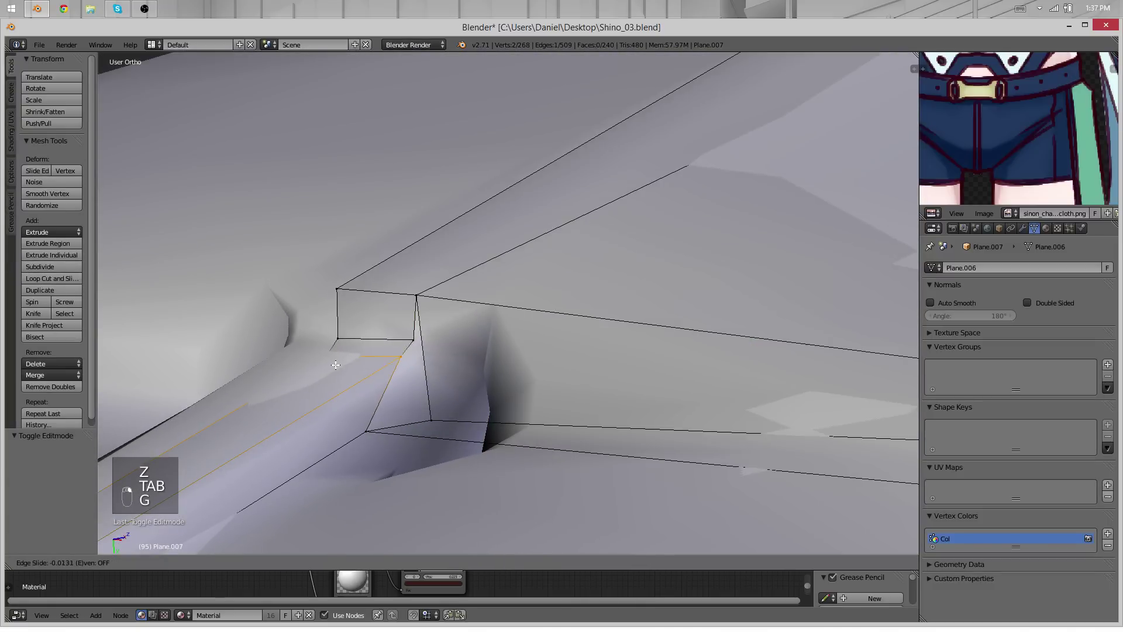
{"action": "left_click", "coordinate": [422, 352]}
{"action": "key", "text": "g"}
{"action": "left_click", "coordinate": [430, 343]}
Pull the loop's inner vertex towards the centre and move the seam's top inner vertex about -0.002 in X and -0.001 in Z
{"action": "middle_click_drag", "start_coordinate": [430, 343], "coordinate": [496, 361]}
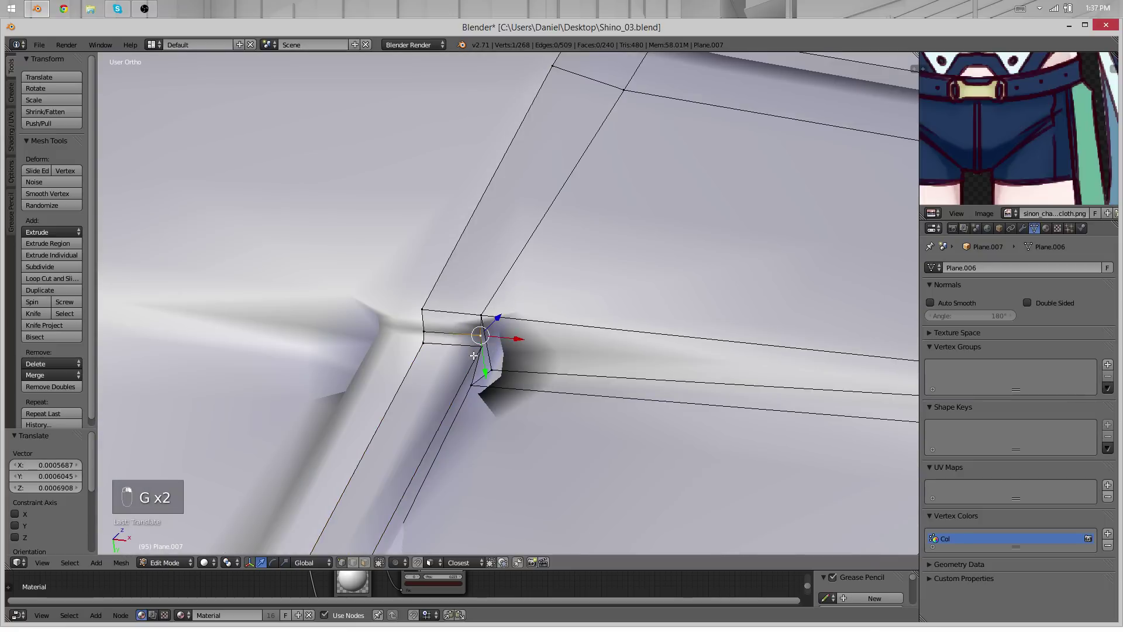
{"action": "key", "text": "g"}
{"action": "left_click", "coordinate": [455, 338]}
{"action": "right_click", "coordinate": [477, 353]}
{"action": "key", "text": "g"}
{"action": "left_click", "coordinate": [467, 360]}
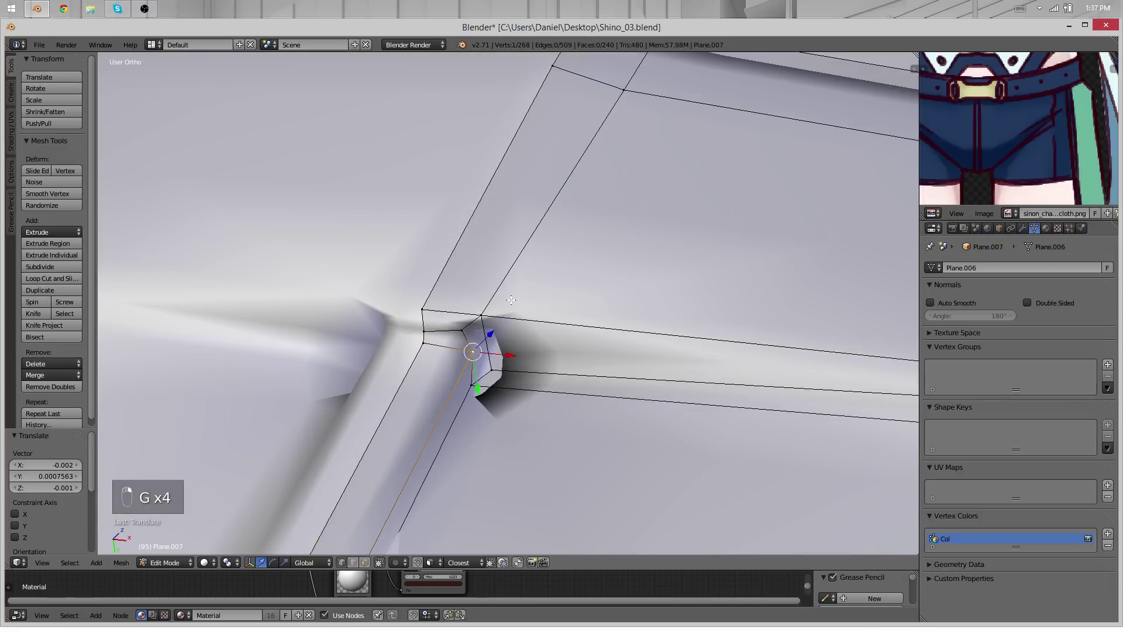
Merge the waistband's two upper inner vertices into their centre-line neighbours, using At Last
{"action": "mouse_move", "coordinate": [511, 300]}
{"action": "middle_mouse_down"}
{"action": "mouse_move", "coordinate": [518, 310]}
{"action": "mouse_move", "coordinate": [451, 322]}
{"action": "mouse_move", "coordinate": [604, 328]}
{"action": "mouse_move", "coordinate": [574, 113]}
{"action": "mouse_move", "coordinate": [582, 138]}
{"action": "middle_mouse_up"}
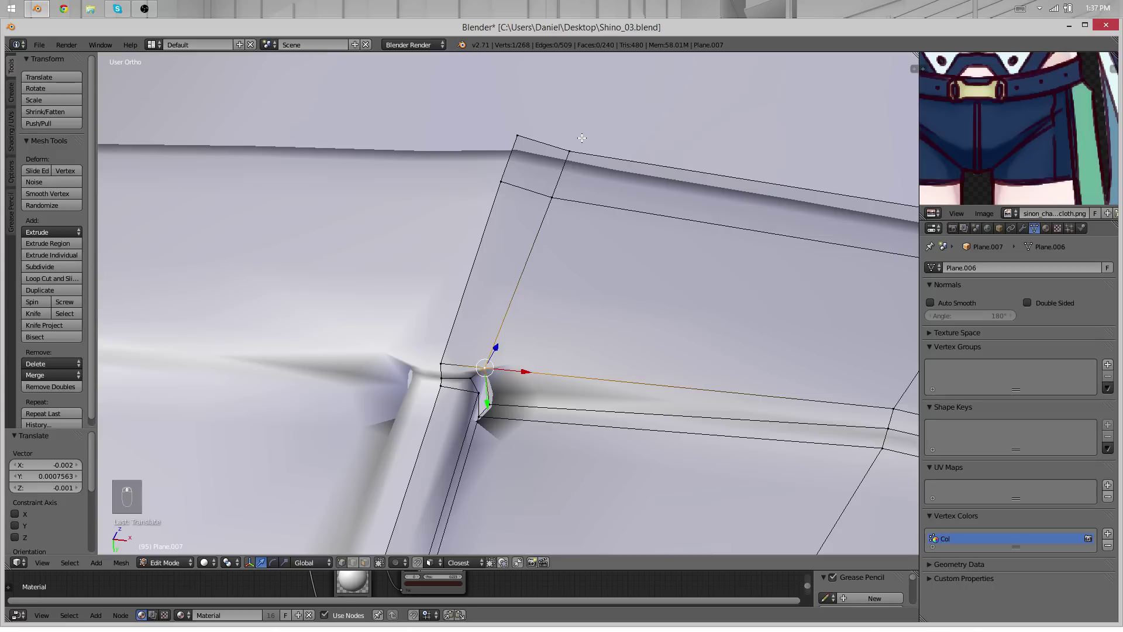
{"action": "key", "text": "w"}
{"action": "left_click", "coordinate": [527, 123]}
{"action": "left_click", "coordinate": [527, 121]}
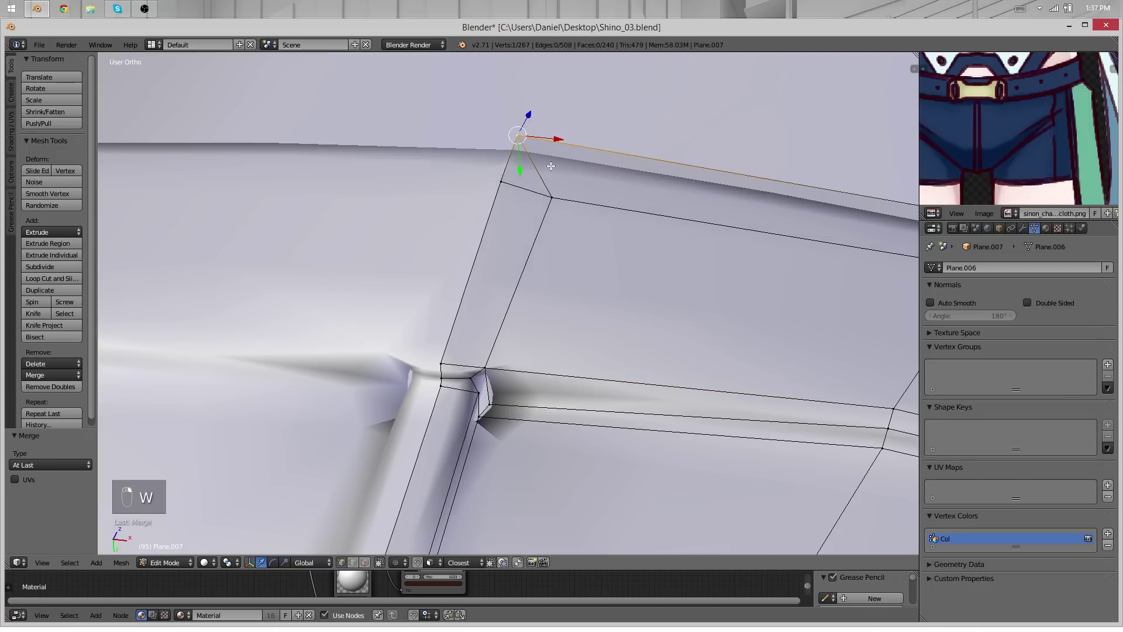
{"action": "key", "text": "w"}
{"action": "left_click", "coordinate": [505, 183]}
{"action": "left_click", "coordinate": [505, 182]}
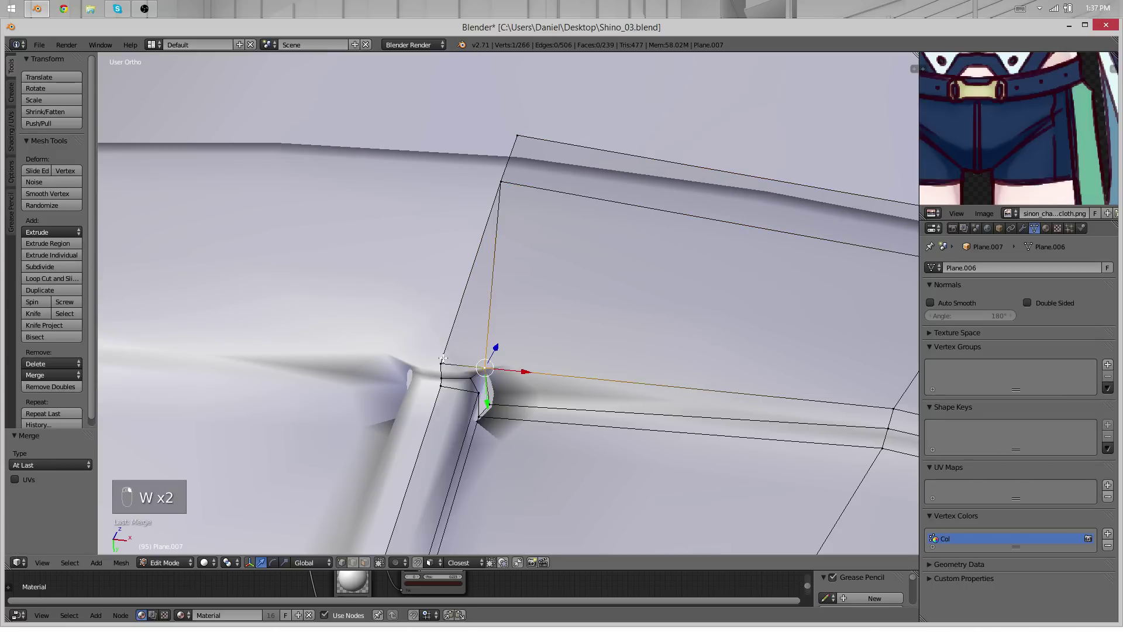
Try merging the crease's upper inner vertex into the centre corner vertex, and undo the merge
{"action": "key", "text": "w"}
{"action": "left_click", "coordinate": [443, 358]}
{"action": "left_click", "coordinate": [443, 357]}
{"action": "middle_click_drag", "start_coordinate": [444, 360], "coordinate": [492, 369]}
{"action": "key", "text": "g"}
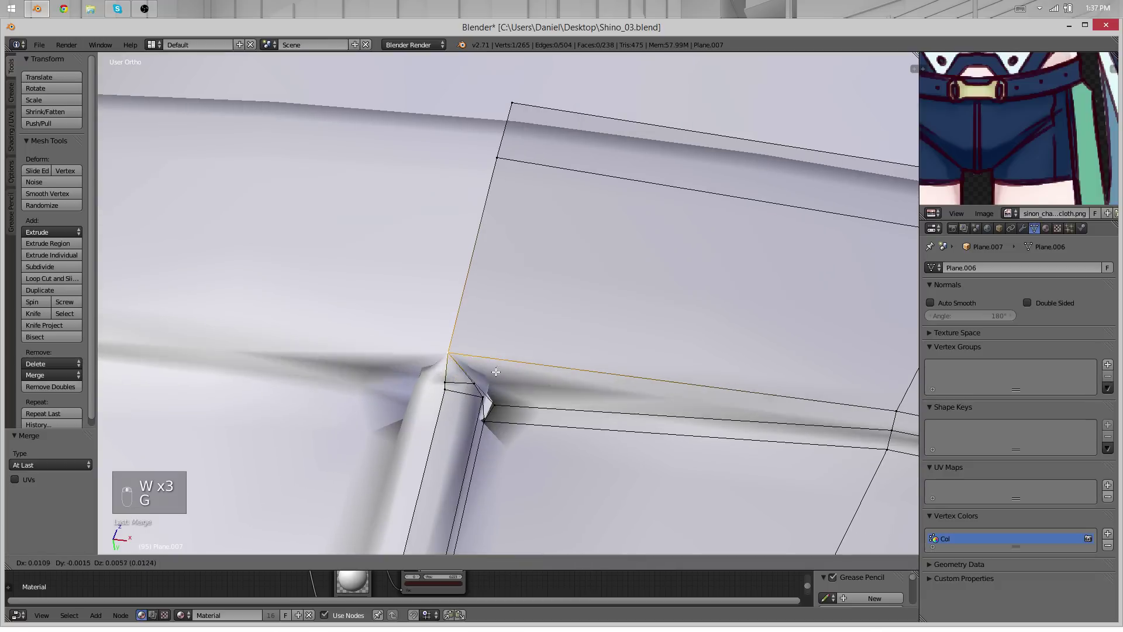
{"action": "right_click", "coordinate": [496, 372]}
{"action": "key", "text": "ctrl+z"}
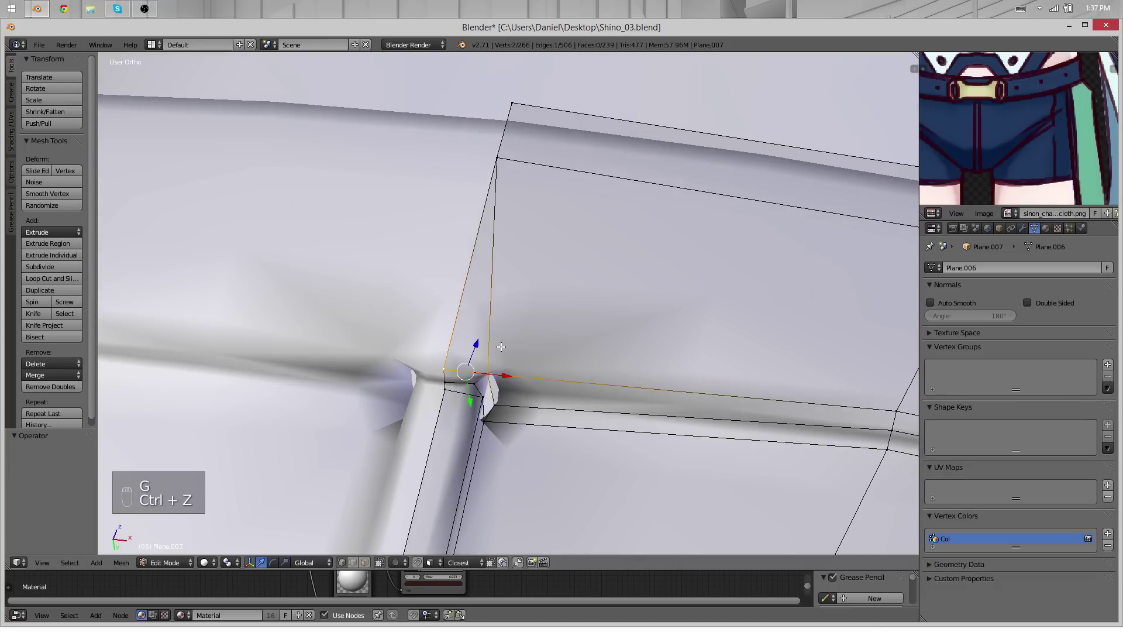
Try extruding the two vertices at the waistband's lower centre corner, and undo the extrusion
{"action": "scroll", "coordinate": [529, 358], "scroll_direction": "down", "scroll_amount": 9}
{"action": "middle_click_drag", "start_coordinate": [529, 358], "coordinate": [502, 298]}
{"action": "scroll", "coordinate": [453, 237], "scroll_direction": "up", "scroll_amount": 4}
{"action": "middle_click_drag", "start_coordinate": [446, 229], "coordinate": [798, 357]}
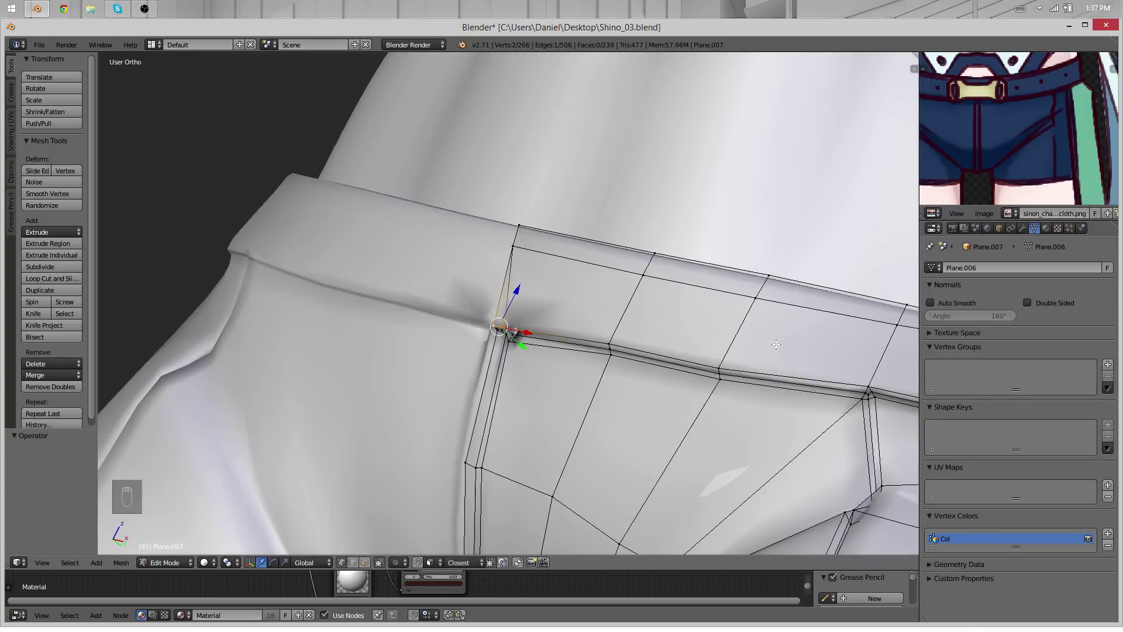
{"action": "scroll", "coordinate": [530, 310], "scroll_direction": "up", "scroll_amount": 2}
{"action": "key", "text": "e"}
{"action": "right_click", "coordinate": [529, 310]}
{"action": "key", "text": "ctrl+z"}
{"action": "scroll", "coordinate": [526, 313], "scroll_direction": "up", "scroll_amount": 4}
{"action": "key", "text": "e"}
{"action": "right_click", "coordinate": [523, 310]}
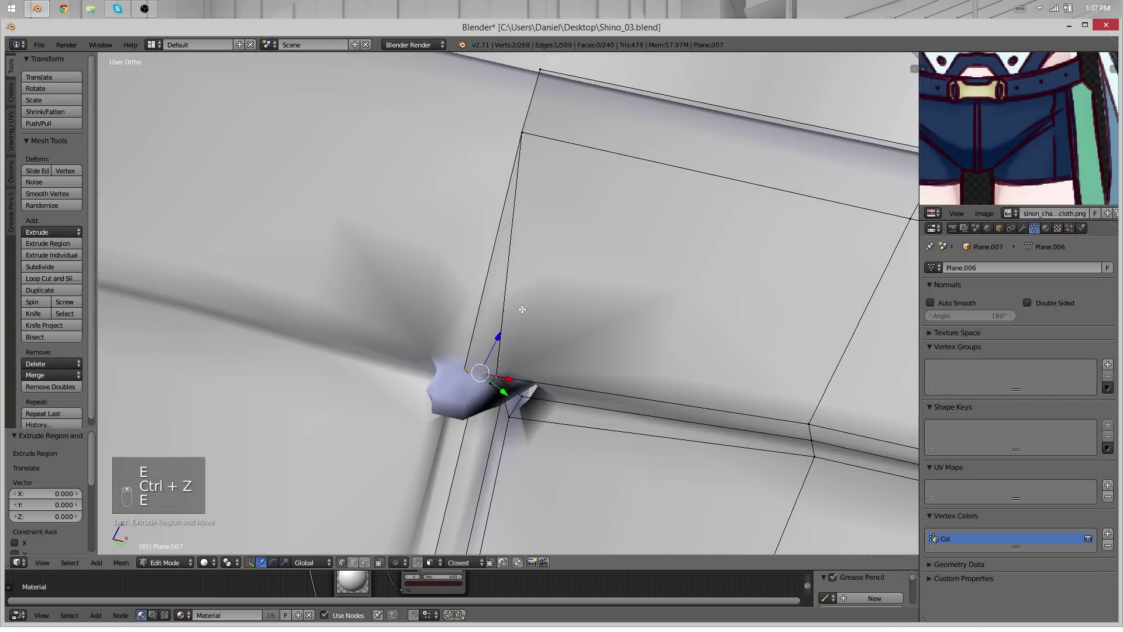
{"action": "key", "text": "ctrl+z"}
Merge the two vertices at the waistband's lower centre corner into one
{"action": "key", "text": "w"}
{"action": "left_click", "coordinate": [523, 304]}
{"action": "left_click", "coordinate": [522, 294]}
Smooth the inner vertex of the small loop below the merged corner, and delete that vertex
{"action": "middle_click_drag", "start_coordinate": [523, 295], "coordinate": [534, 127]}
{"action": "right_click", "coordinate": [555, 339]}
{"action": "key", "text": "q"}
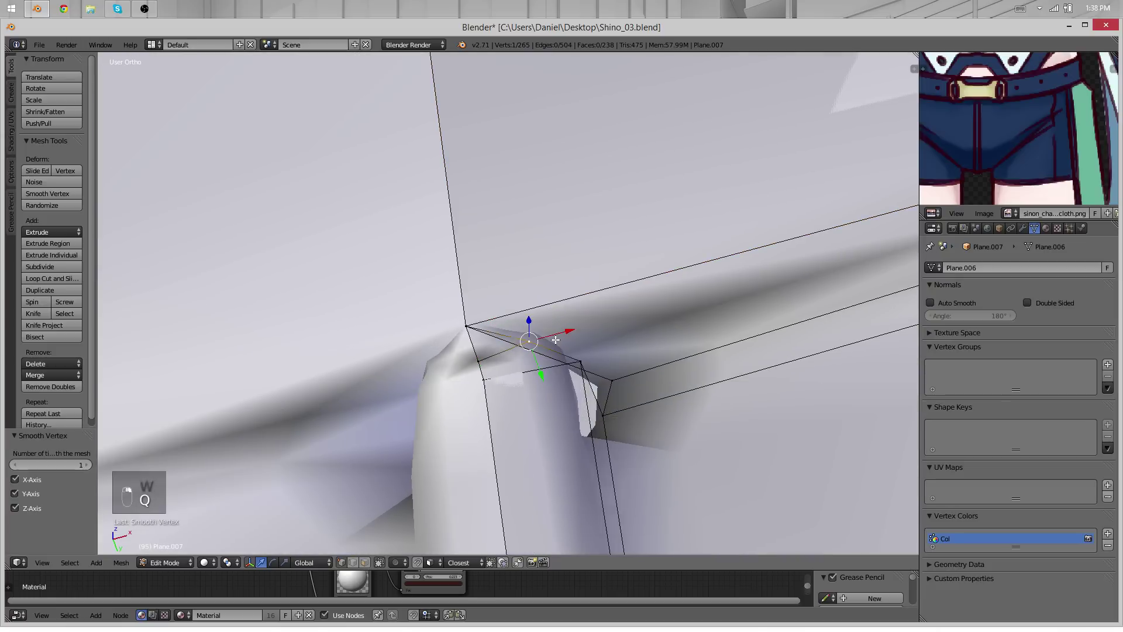
{"action": "key", "text": "q"}
{"action": "key", "text": "q"}
{"action": "key", "text": "x"}
{"action": "left_click", "coordinate": [517, 323]}
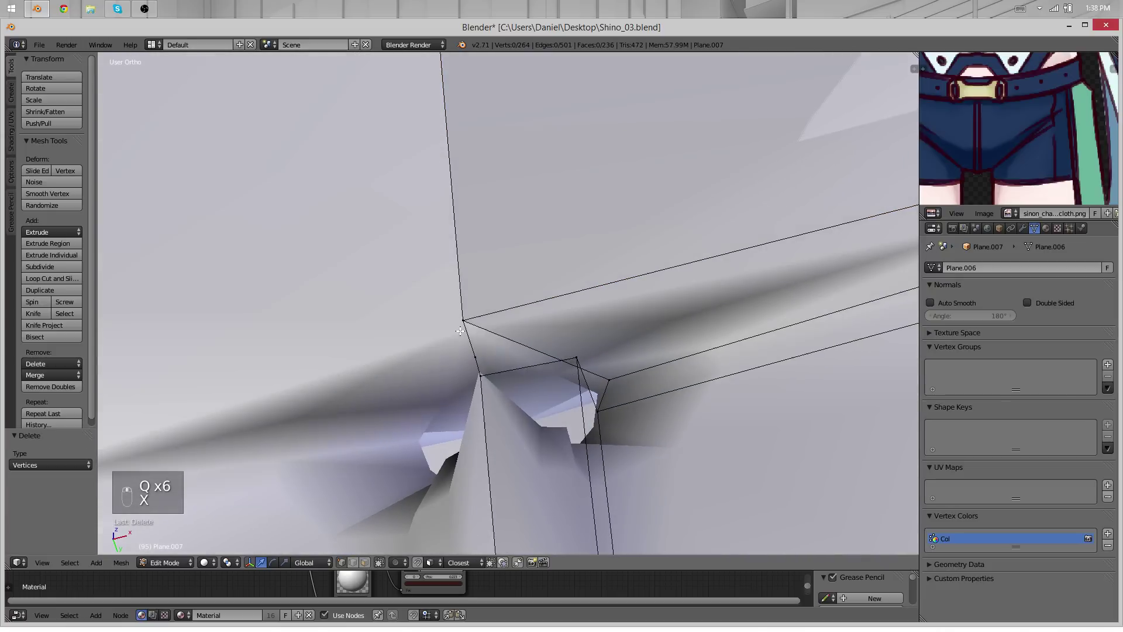
Delete the diagonal edge between the waistband's centre corner and the crease's inner end vertex
{"action": "right_click", "coordinate": [470, 320], "text": "shift"}
{"action": "key", "text": "x"}
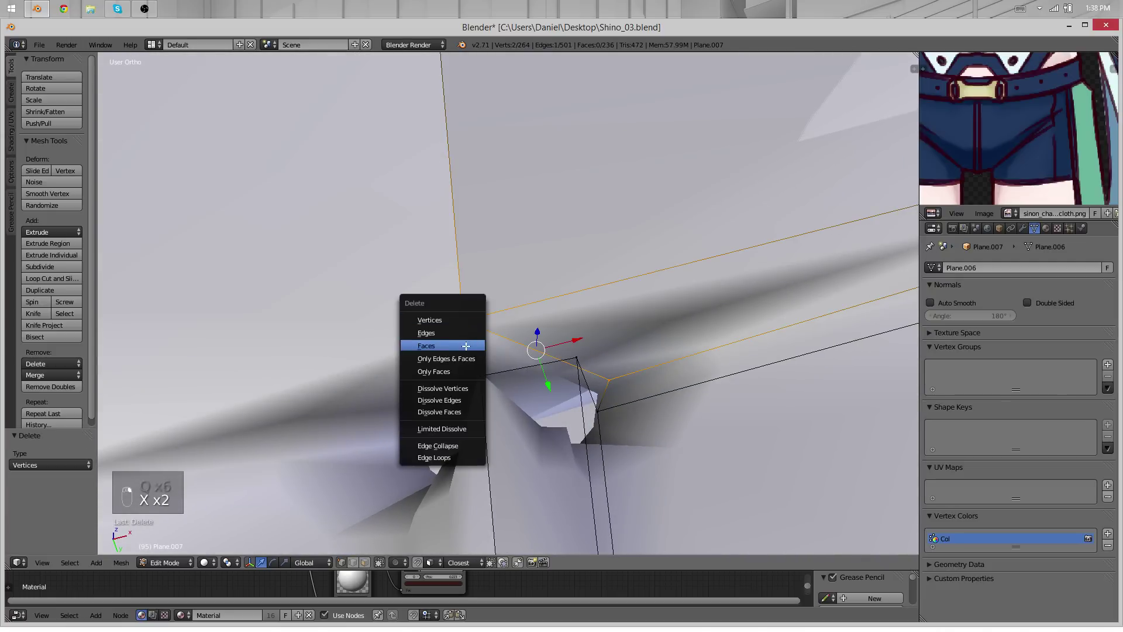
{"action": "left_click", "coordinate": [469, 337]}
Try merging the seam's top inner vertex with the crease's end vertex, undo it, and try sliding them instead
{"action": "scroll", "coordinate": [501, 354], "scroll_direction": "down", "scroll_amount": 6}
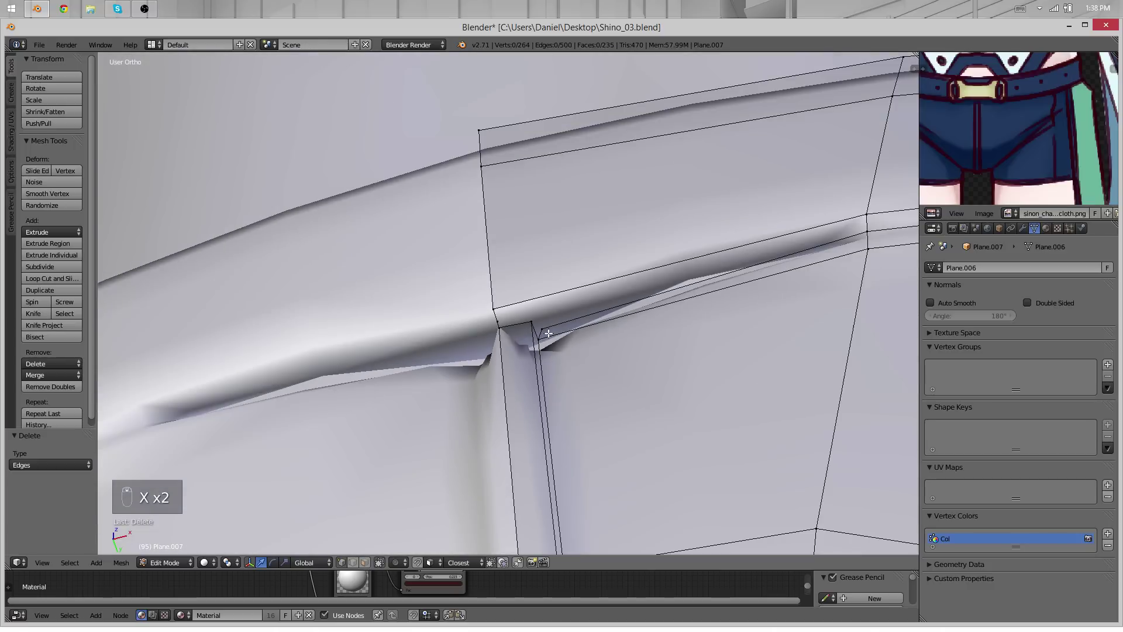
{"action": "right_click", "coordinate": [535, 328]}
{"action": "middle_click_drag", "start_coordinate": [536, 329], "coordinate": [524, 314]}
{"action": "key", "text": "w"}
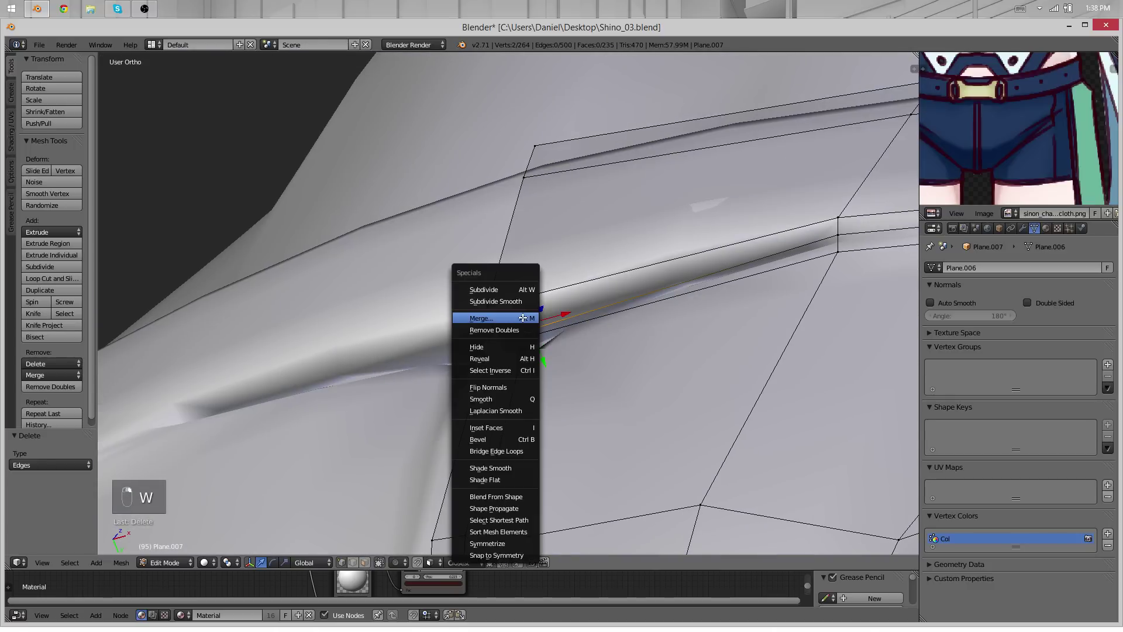
{"action": "left_click", "coordinate": [523, 318]}
{"action": "scroll", "coordinate": [623, 319], "scroll_direction": "up", "scroll_amount": 3}
{"action": "key", "text": "w"}
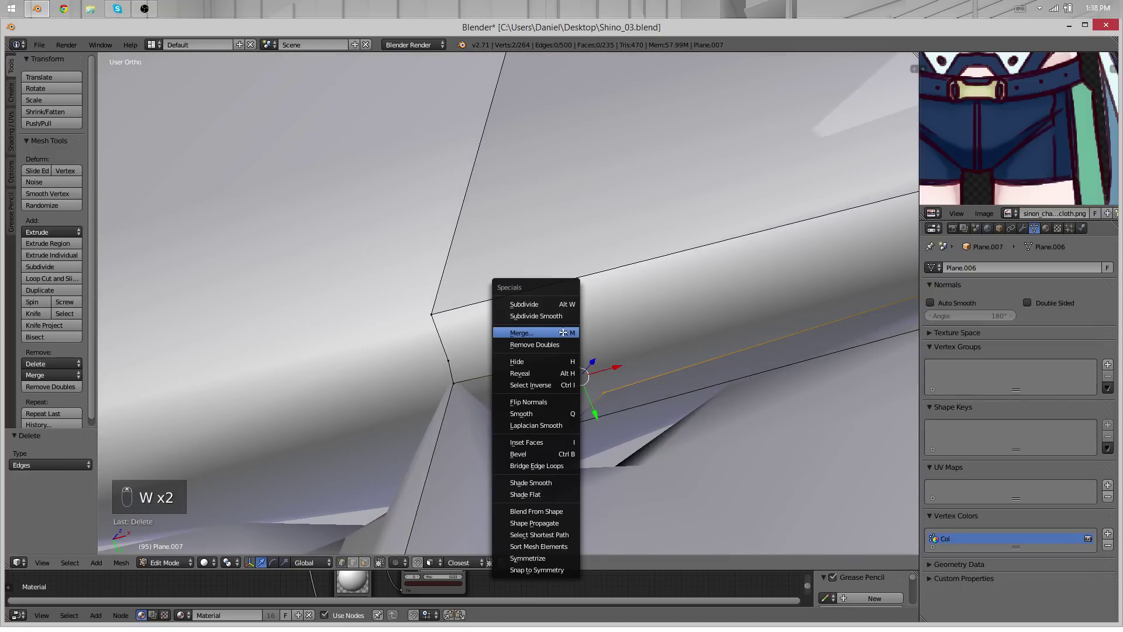
{"action": "left_click", "coordinate": [535, 331]}
{"action": "left_click", "coordinate": [538, 329]}
{"action": "mouse_move", "coordinate": [572, 381]}
{"action": "middle_mouse_down"}
{"action": "mouse_move", "coordinate": [561, 357]}
{"action": "mouse_move", "coordinate": [580, 371]}
{"action": "middle_mouse_up"}
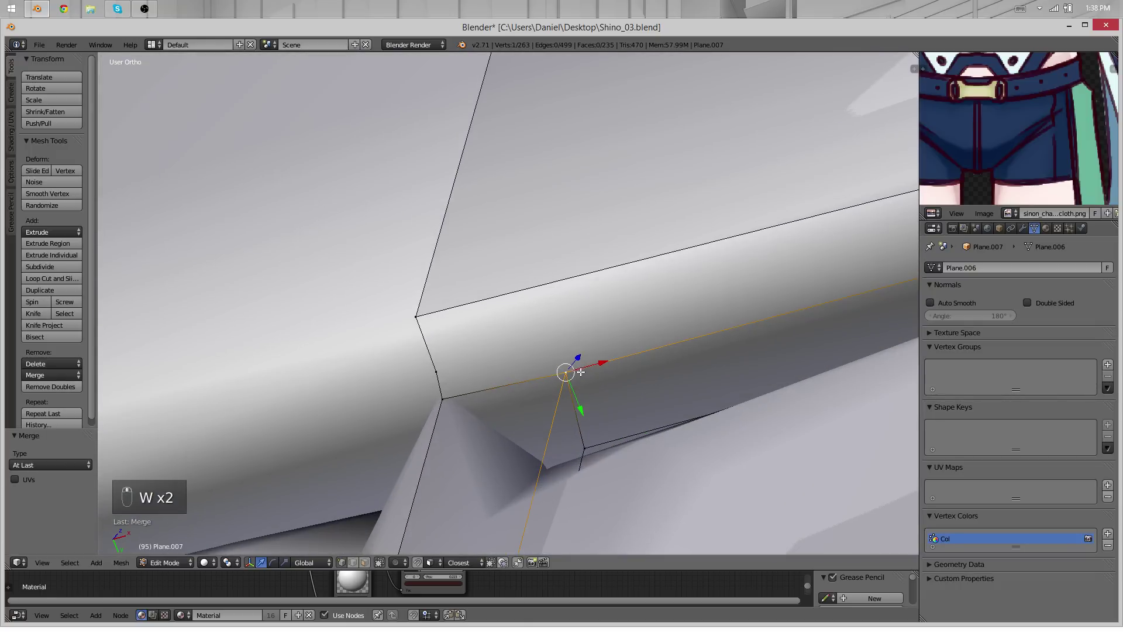
{"action": "key", "text": "ctrl+z"}
{"action": "key", "text": "g"}
{"action": "key", "text": "g"}
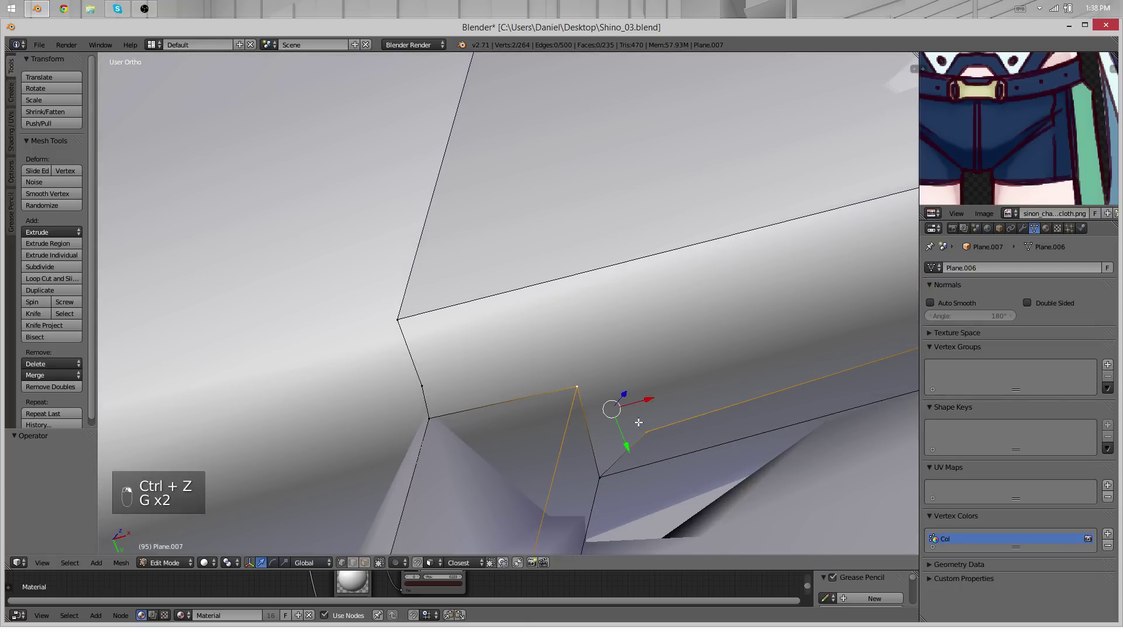
{"action": "key", "text": "g"}
{"action": "right_click", "coordinate": [628, 354]}
Reposition a corner vertex where the front seam meets the waistband crease
{"action": "middle_click_drag", "start_coordinate": [628, 354], "coordinate": [461, 319]}
{"action": "key", "text": "a"}
{"action": "key", "text": "a"}
{"action": "key", "text": "a"}
{"action": "key", "text": "w"}
{"action": "left_click", "coordinate": [601, 389]}
{"action": "right_click", "coordinate": [490, 332]}
{"action": "key", "text": "g"}
{"action": "left_click", "coordinate": [497, 337]}
{"action": "scroll", "coordinate": [475, 319], "scroll_direction": "up", "scroll_amount": 6}
{"action": "scroll", "coordinate": [475, 318], "scroll_direction": "up", "scroll_amount": 1}
Delete the spare centre-line vertex below the waistband corner and join its two neighbours with an edge
{"action": "right_click", "coordinate": [439, 323]}
{"action": "key", "text": "x"}
{"action": "left_click", "coordinate": [446, 320]}
{"action": "right_click", "coordinate": [423, 361], "text": "shift"}
{"action": "key", "text": "f"}
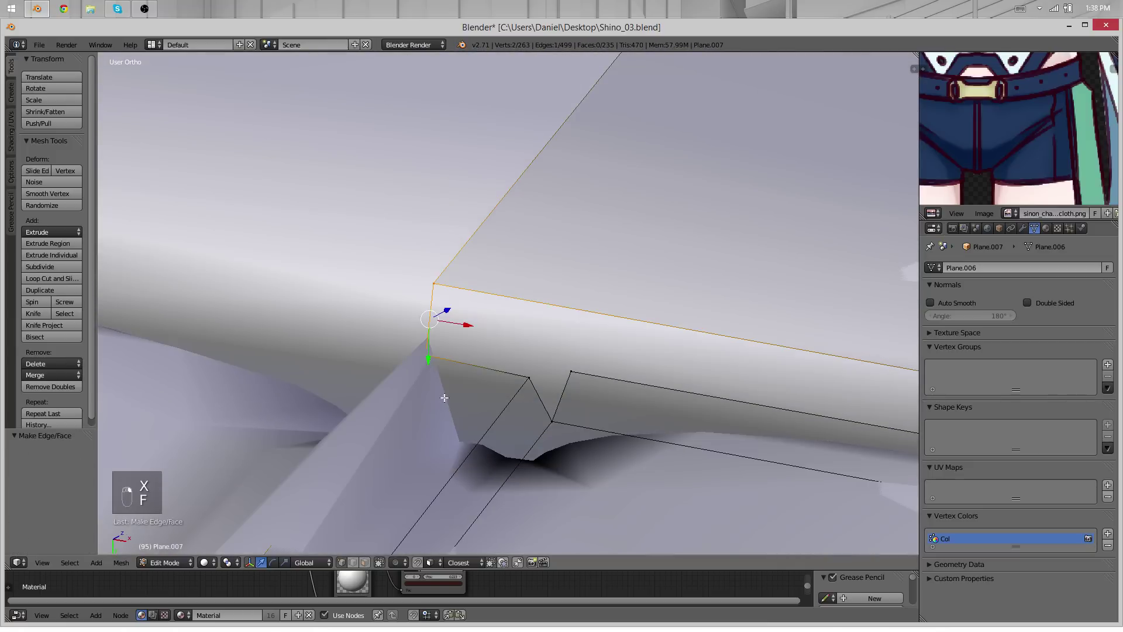
{"action": "middle_click_drag", "start_coordinate": [444, 396], "coordinate": [618, 246]}
{"action": "key", "text": "a"}
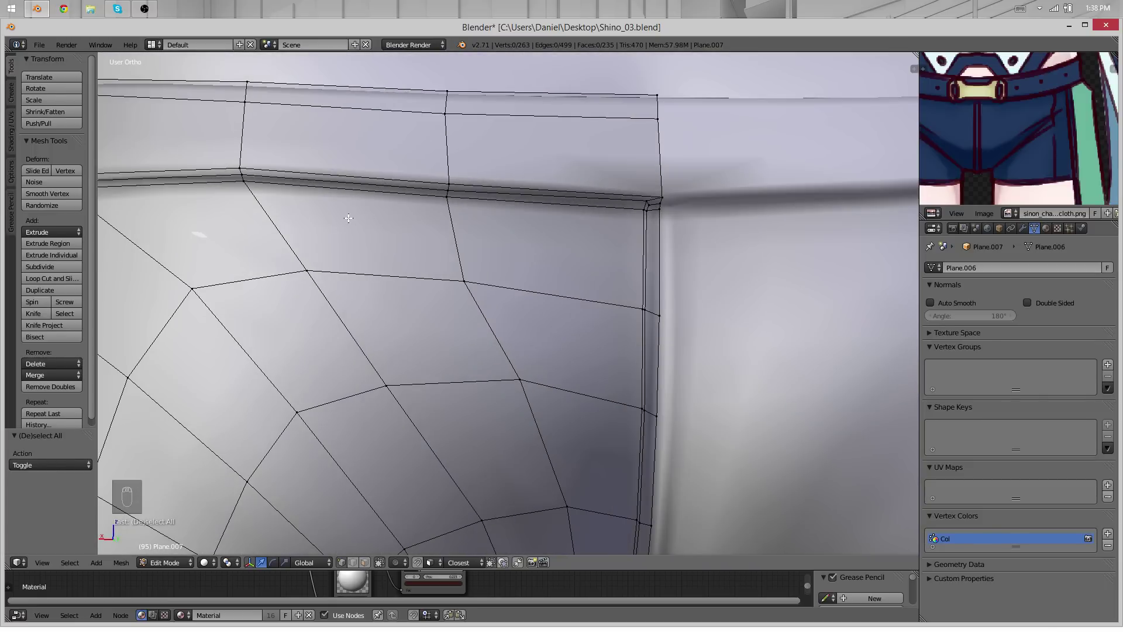
Fill the long gap along the crease beside the centre corner with a face and check it in Object Mode
{"action": "middle_click_drag", "start_coordinate": [349, 219], "coordinate": [549, 261]}
{"action": "scroll", "coordinate": [520, 304], "scroll_direction": "up", "scroll_amount": 4}
{"action": "right_click", "coordinate": [494, 309]}
{"action": "right_click", "coordinate": [524, 318], "text": "shift"}
{"action": "right_click", "coordinate": [744, 336], "text": "shift"}
{"action": "key", "text": "f"}
{"action": "key", "text": "Tab"}
{"action": "scroll", "coordinate": [536, 276], "scroll_direction": "up", "scroll_amount": 5}
{"action": "key", "text": "Tab"}
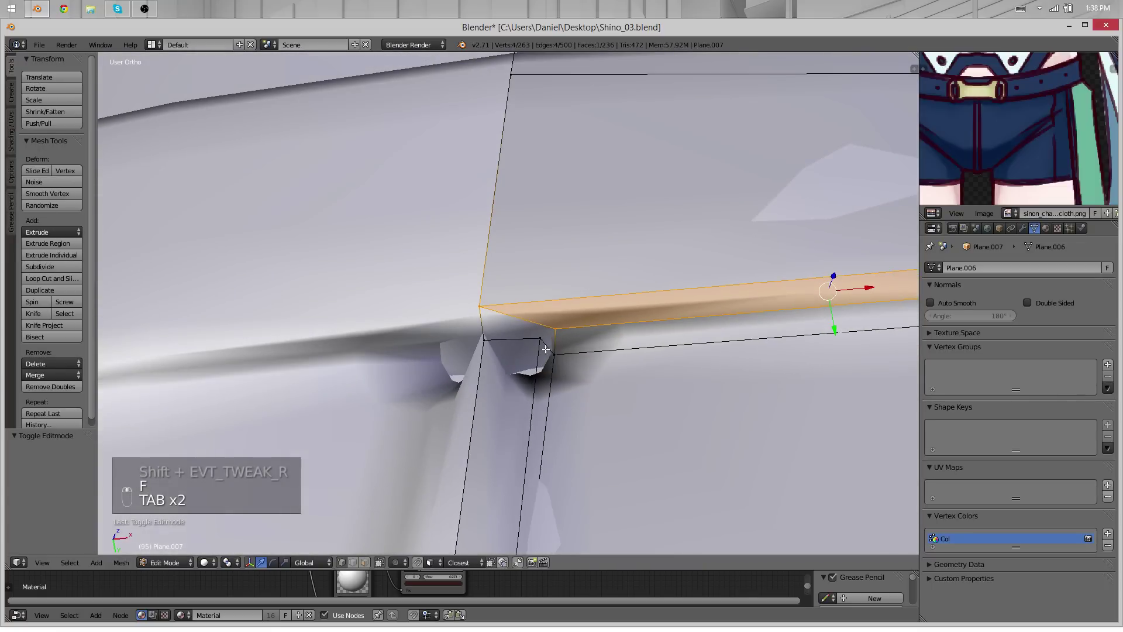
Move the crease's inner end vertex by about -0.0003 in X, -0.002 in Y and -0.0002 in Z
{"action": "right_click", "coordinate": [536, 344]}
{"action": "middle_click_drag", "start_coordinate": [534, 340], "coordinate": [401, 306]}
{"action": "key", "text": "g"}
{"action": "left_click", "coordinate": [534, 306]}
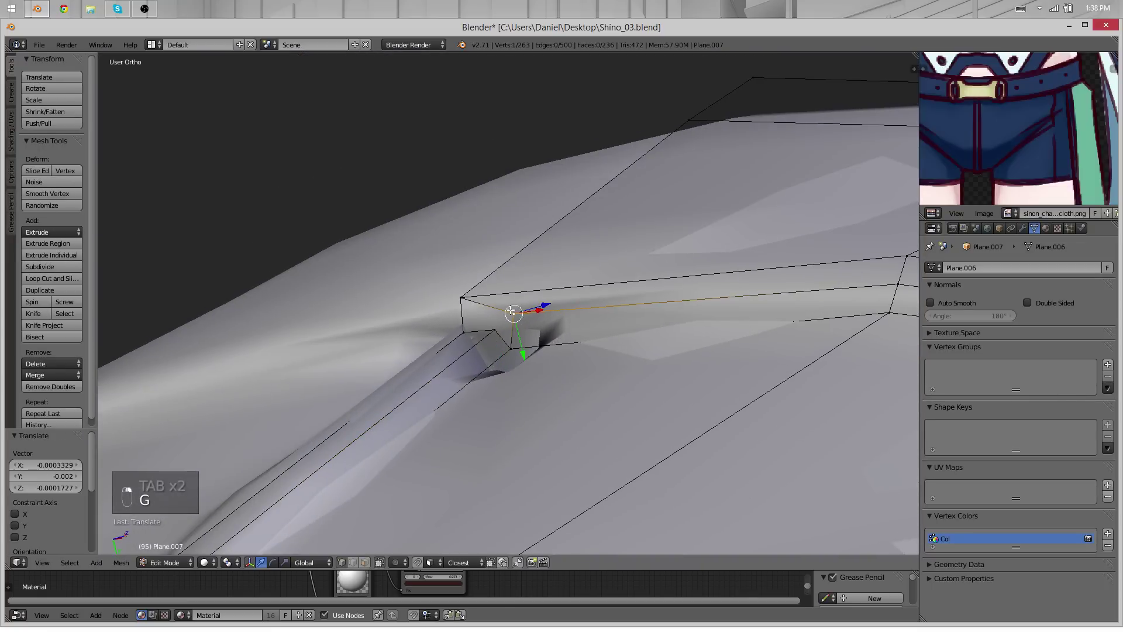
Move the front seam's top side vertex below the waistband crease by about 0.001 in Y and -0.002 in Z
{"action": "middle_click_drag", "start_coordinate": [535, 306], "coordinate": [532, 378]}
{"action": "scroll", "coordinate": [571, 183], "scroll_direction": "down", "scroll_amount": 5}
{"action": "scroll", "coordinate": [532, 378], "scroll_direction": "up", "scroll_amount": 2}
{"action": "scroll", "coordinate": [567, 293], "scroll_direction": "up", "scroll_amount": 2}
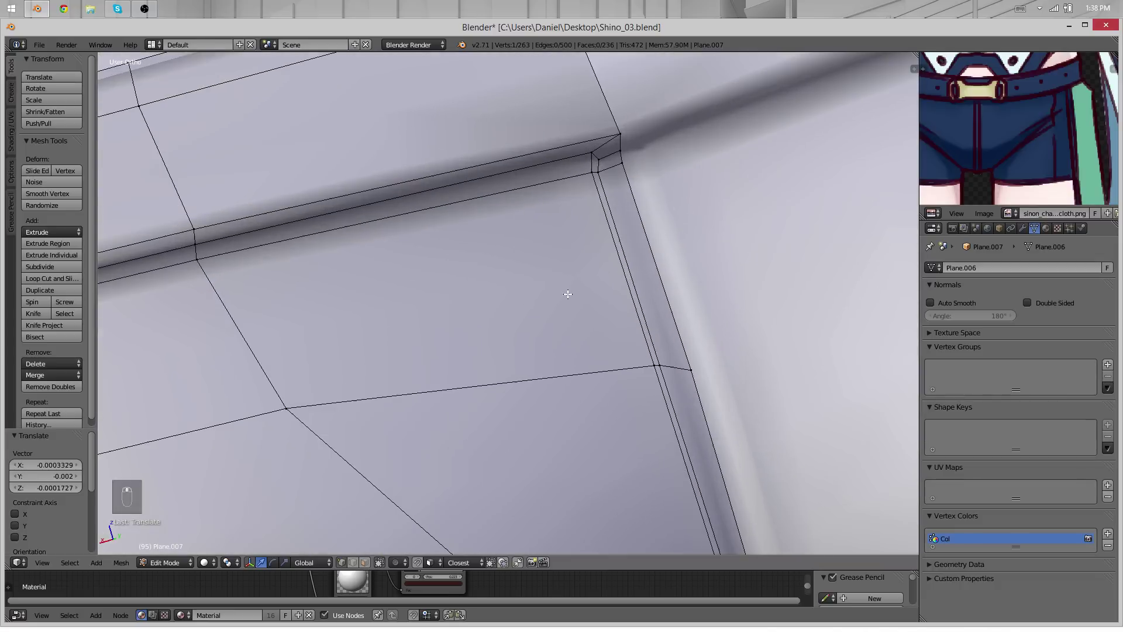
{"action": "scroll", "coordinate": [377, 299], "scroll_direction": "down", "scroll_amount": 2}
{"action": "middle_click_drag", "start_coordinate": [376, 299], "coordinate": [455, 292]}
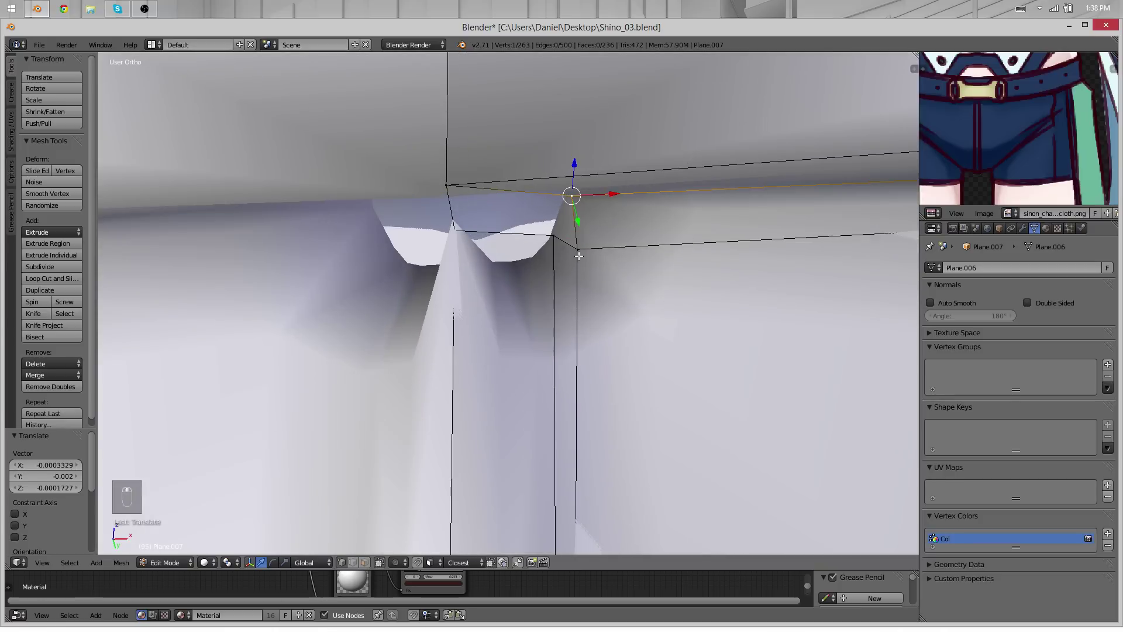
{"action": "key", "text": "g"}
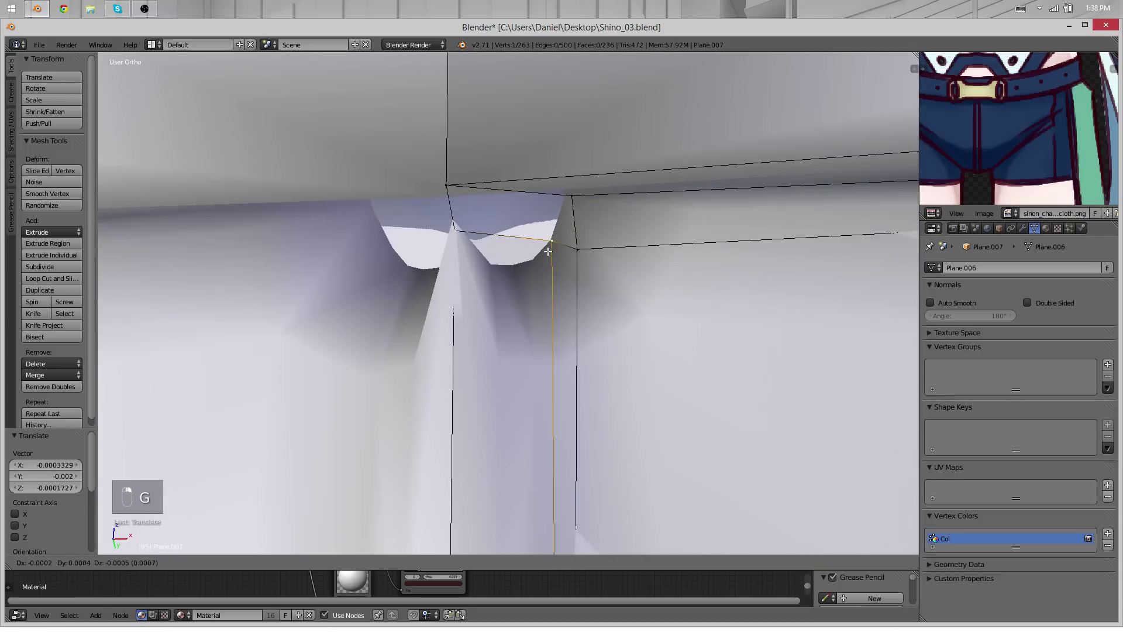
{"action": "left_click", "coordinate": [552, 259]}
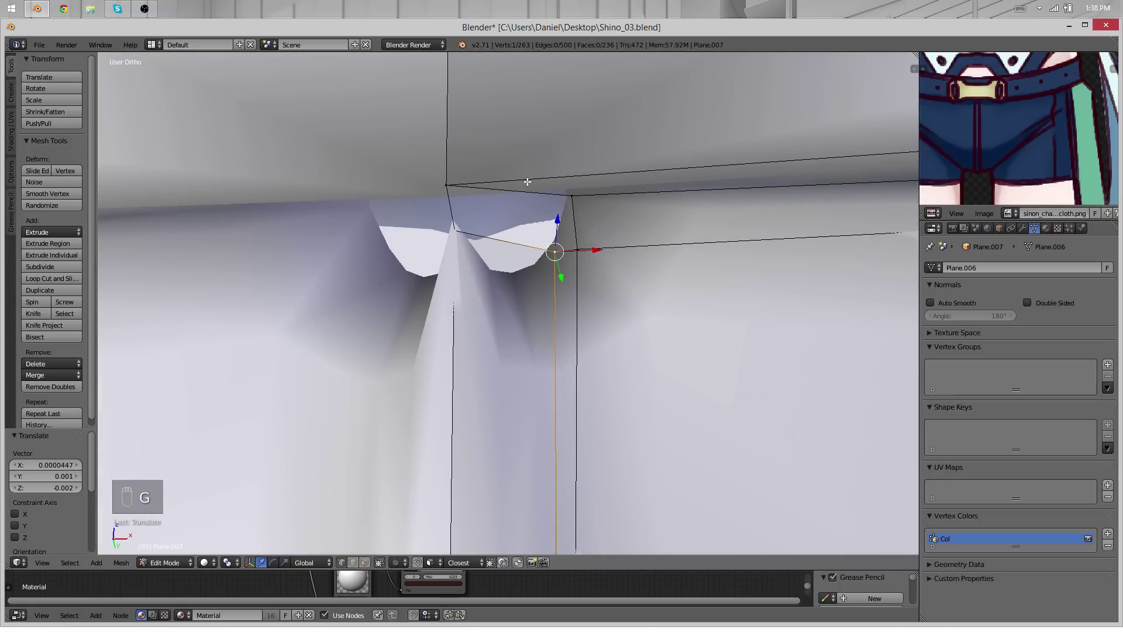
Move the centre-line seam vertex below the waistband corner by about -0.0005 in X and Y and -0.002 in Z
{"action": "scroll", "coordinate": [527, 269], "scroll_direction": "down", "scroll_amount": 7}
{"action": "middle_click_drag", "start_coordinate": [501, 286], "coordinate": [496, 417]}
{"action": "scroll", "coordinate": [504, 252], "scroll_direction": "up", "scroll_amount": 8}
{"action": "key", "text": "g"}
{"action": "right_click", "coordinate": [506, 253]}
{"action": "key", "text": "minus"}
{"action": "key", "text": "g"}
{"action": "left_click", "coordinate": [498, 449]}
{"action": "right_click", "coordinate": [489, 268]}
{"action": "key", "text": "g"}
{"action": "left_click", "coordinate": [470, 265]}
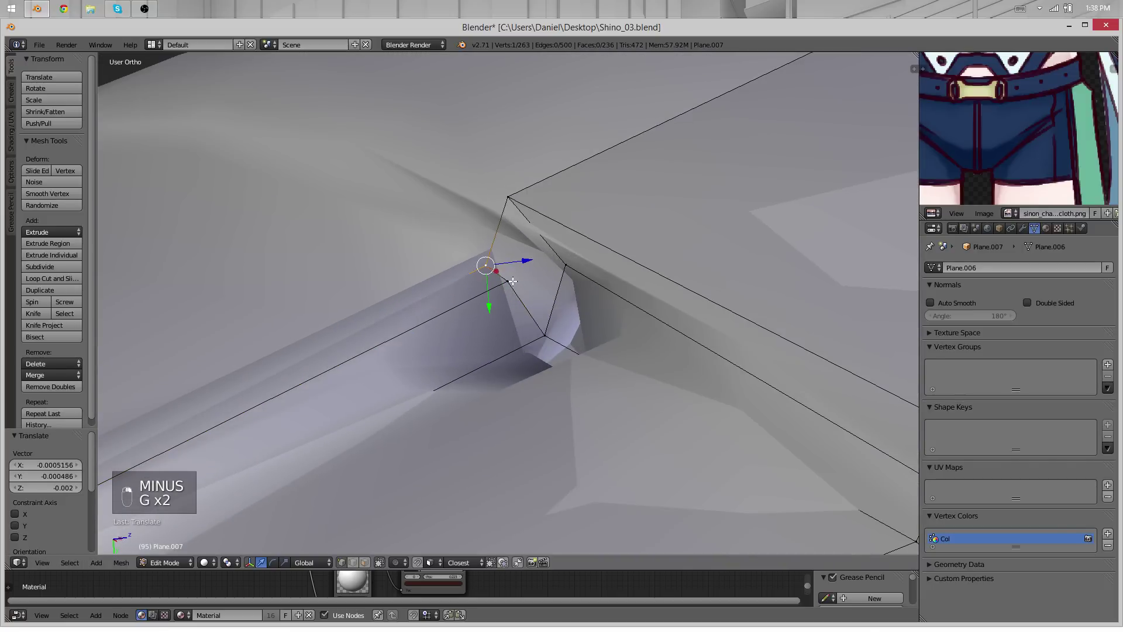
Extrude the seam's side vertex by about -0.004, -0.003, 0.001 into the hole and subdivide the short centre edge under the corner once
{"action": "right_click", "coordinate": [512, 283]}
{"action": "middle_click_drag", "start_coordinate": [515, 287], "coordinate": [604, 340]}
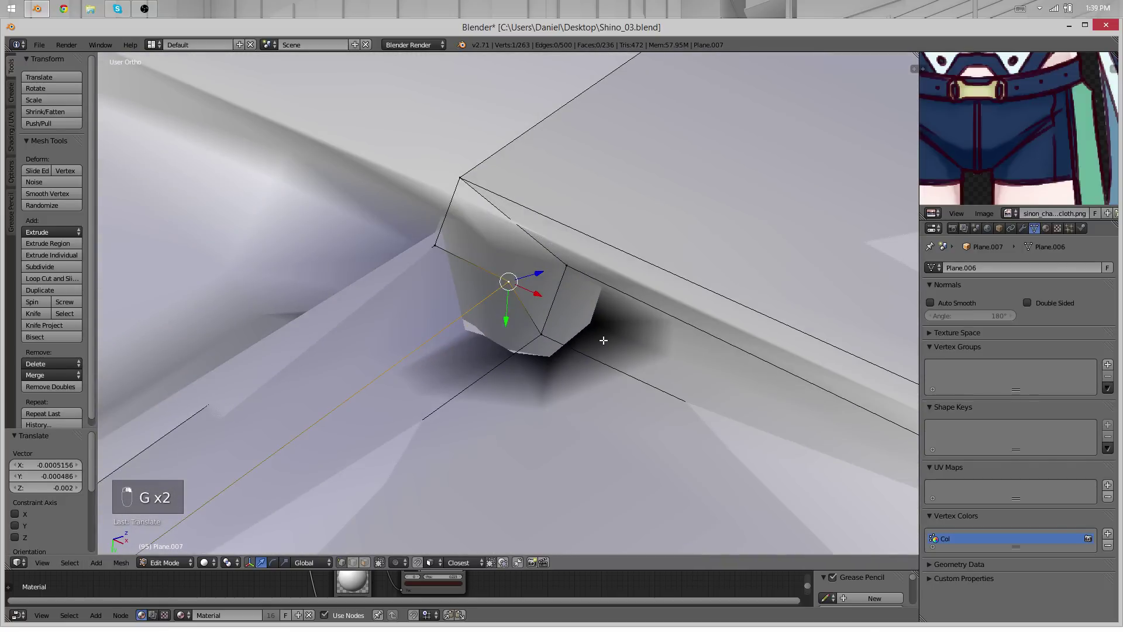
{"action": "key", "text": "e"}
{"action": "left_click", "coordinate": [588, 298]}
{"action": "middle_click_drag", "start_coordinate": [587, 298], "coordinate": [457, 206]}
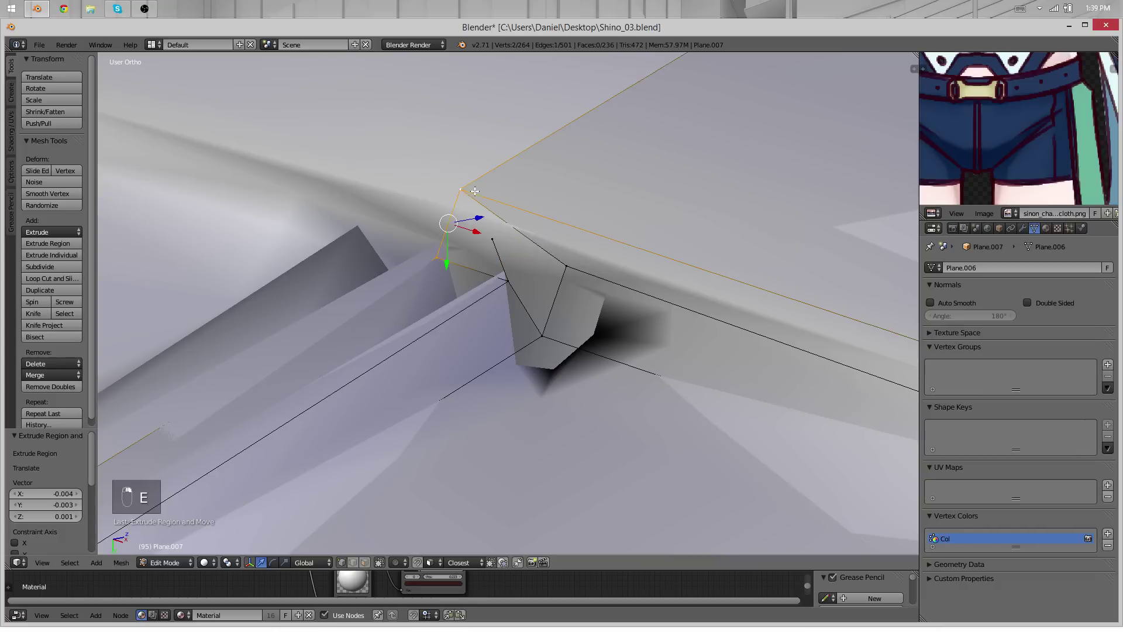
{"action": "key", "text": "alt+w"}
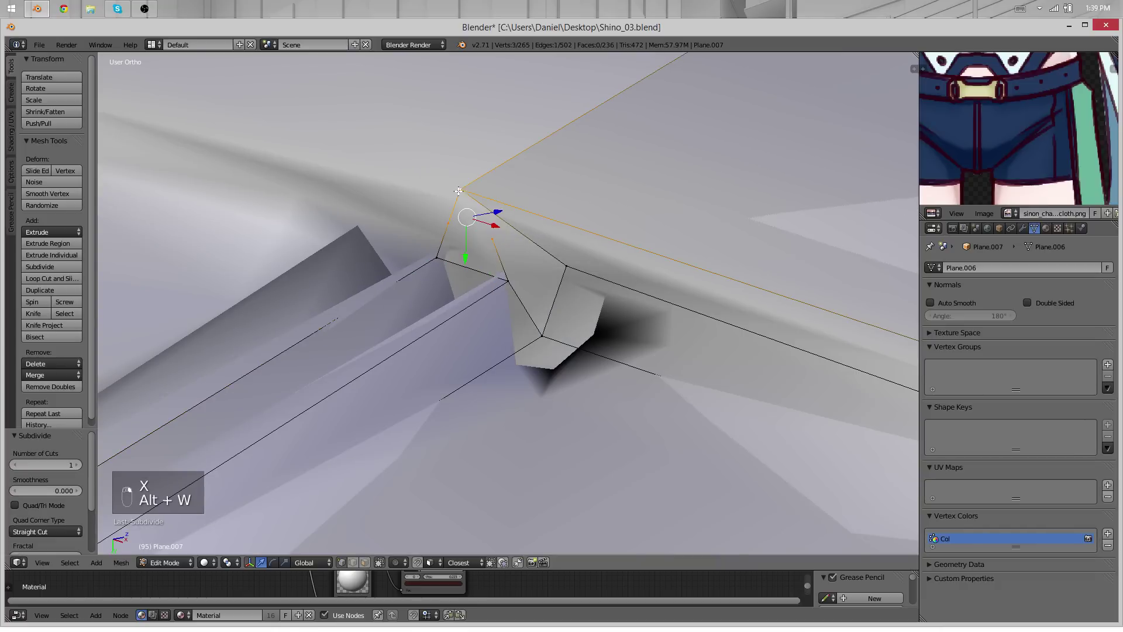
{"action": "key", "text": "f"}
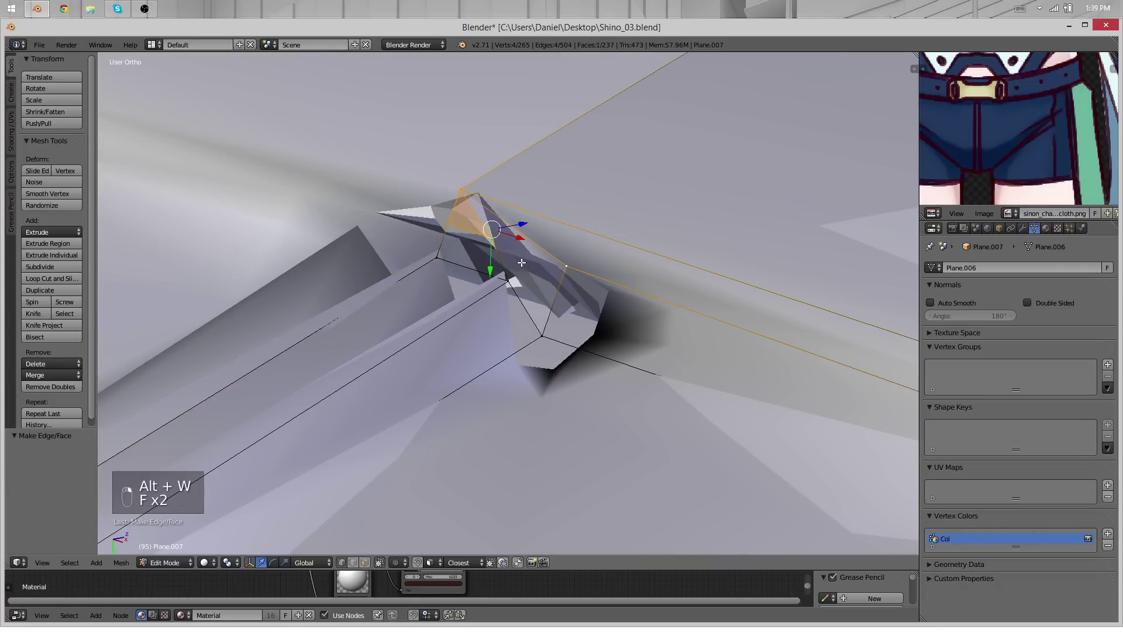
{"action": "key", "text": "ctrl+z"}
{"action": "key", "text": "ctrl+z"}
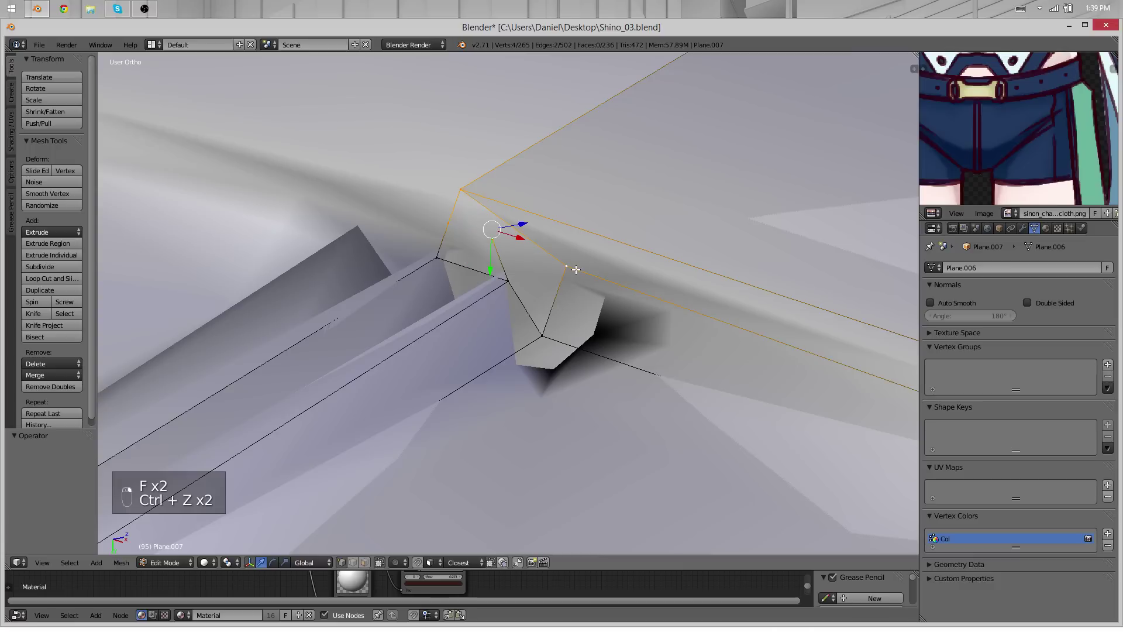
Fill the hole between the waistband corner, crease and front seam with three faces and check it in Object Mode
{"action": "key", "text": "f"}
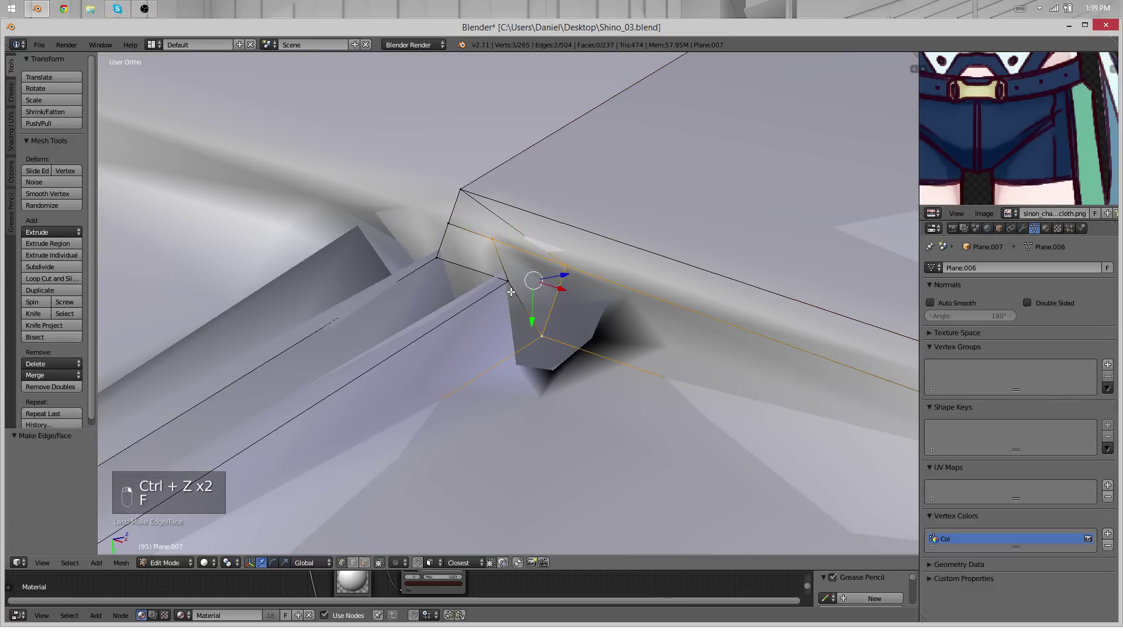
{"action": "key", "text": "f"}
{"action": "key", "text": "f"}
{"action": "key", "text": "Tab"}
{"action": "scroll", "coordinate": [528, 392], "scroll_direction": "down", "scroll_amount": 8}
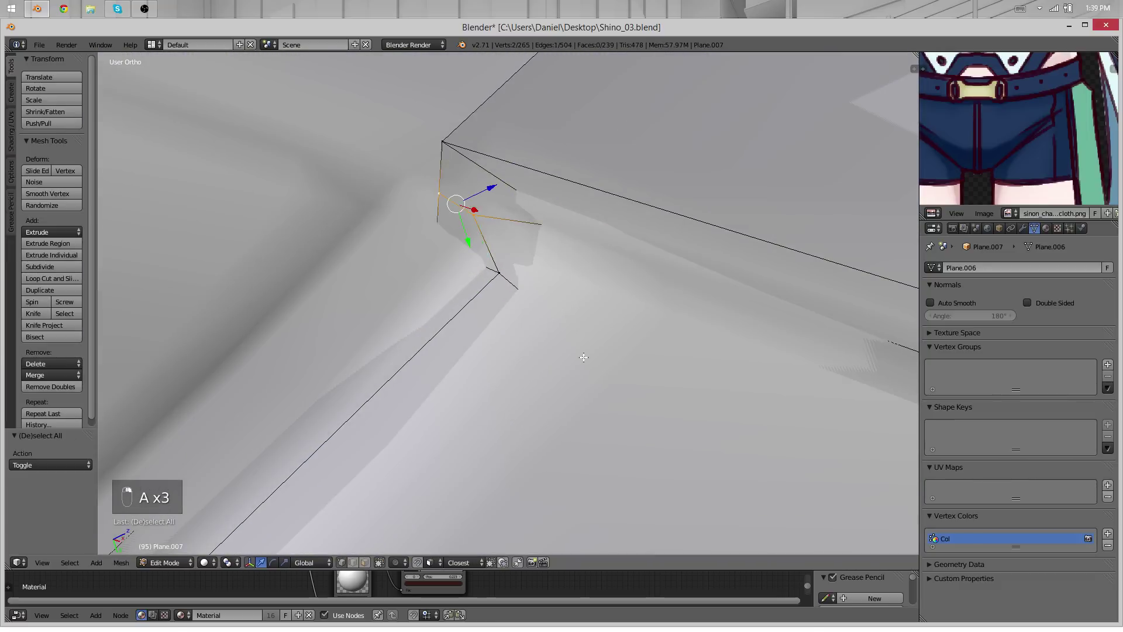
Move the two new corner vertices by about 0.0003, 0.003, 0.002 and trackball-rotate them by about -8° and 10.3°
{"action": "middle_click_drag", "start_coordinate": [584, 358], "coordinate": [539, 355]}
{"action": "key", "text": "g"}
{"action": "left_click", "coordinate": [561, 373]}
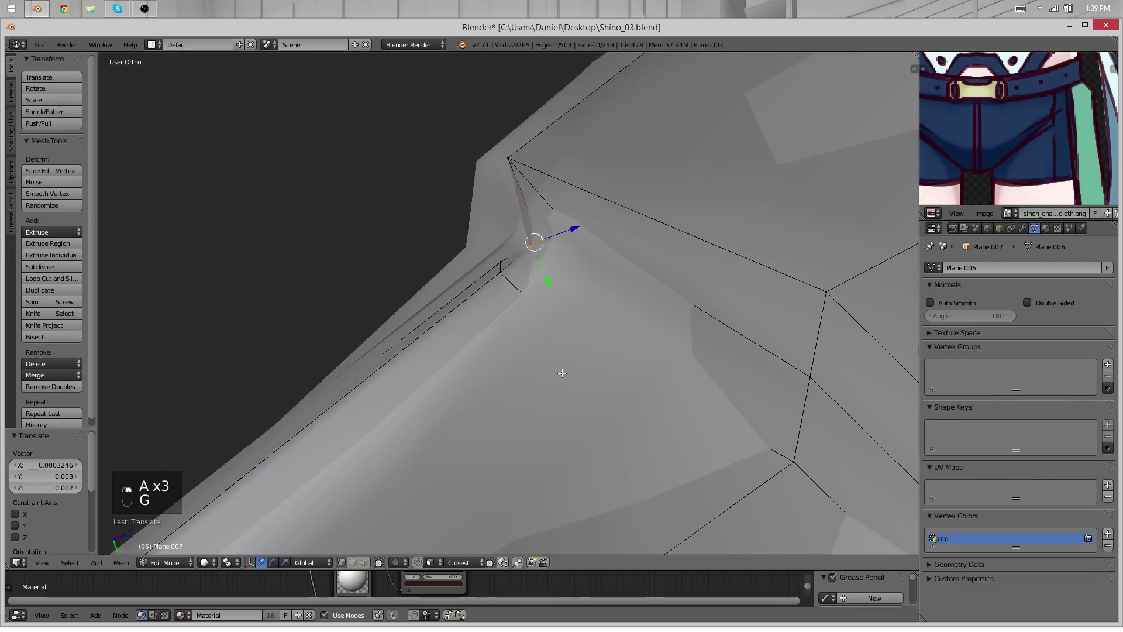
{"action": "key", "text": "r"}
{"action": "key", "text": "r"}
{"action": "left_click", "coordinate": [595, 372]}
Add the two neighbouring seam vertices to the selection and smooth the four vertices once
{"action": "right_click", "coordinate": [502, 276], "text": "shift"}
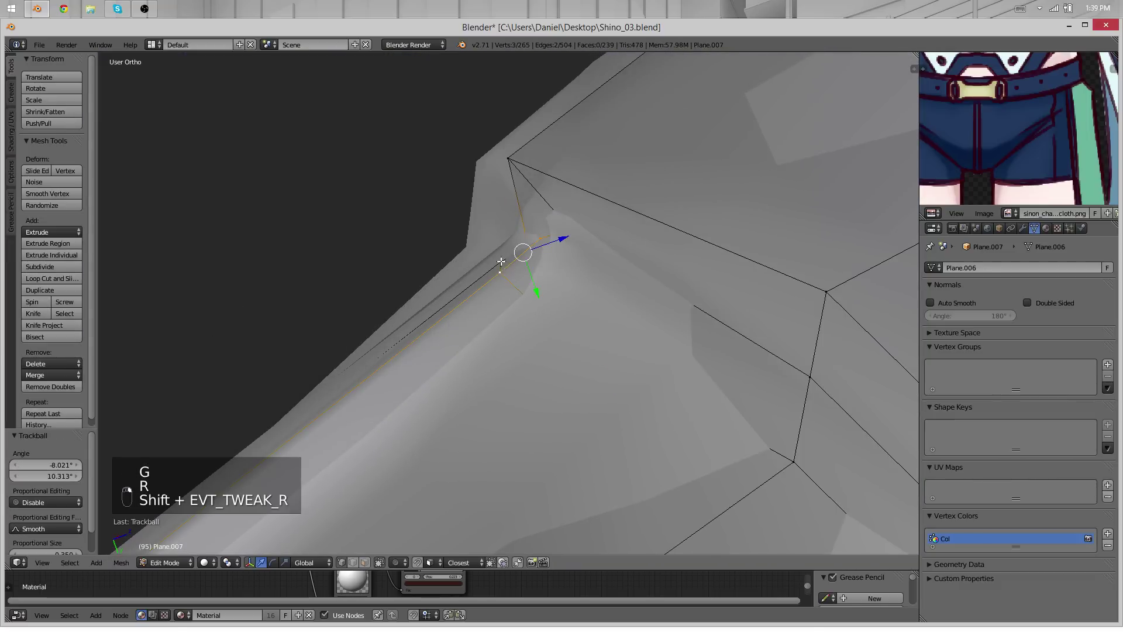
{"action": "right_click", "coordinate": [500, 263], "text": "shift"}
{"action": "middle_click_drag", "start_coordinate": [501, 266], "coordinate": [598, 387]}
{"action": "key", "text": "q"}
{"action": "scroll", "coordinate": [397, 402], "scroll_direction": "down", "scroll_amount": 6}
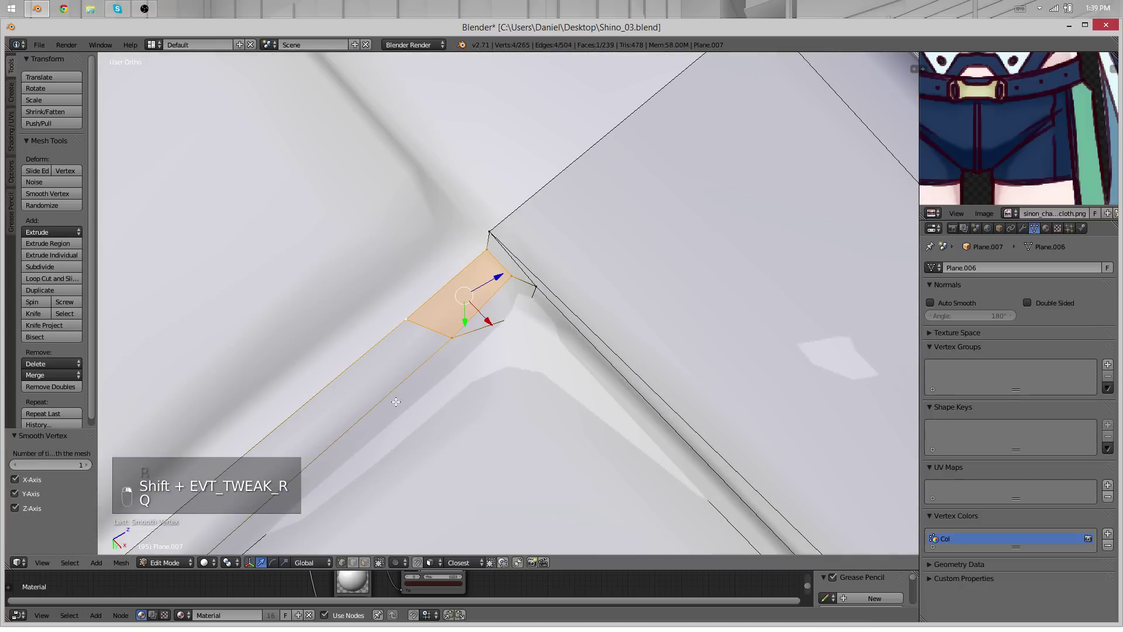
Edge-slide the seam's cross edge toward the waistband corner and check the whole character in Object Mode
{"action": "middle_click_drag", "start_coordinate": [396, 402], "coordinate": [485, 355]}
{"action": "scroll", "coordinate": [485, 355], "scroll_direction": "down", "scroll_amount": 2}
{"action": "key", "text": "Tab"}
{"action": "key", "text": "Tab"}
{"action": "right_click", "coordinate": [444, 336]}
{"action": "right_click", "coordinate": [485, 345], "text": "shift"}
{"action": "key", "text": "g"}
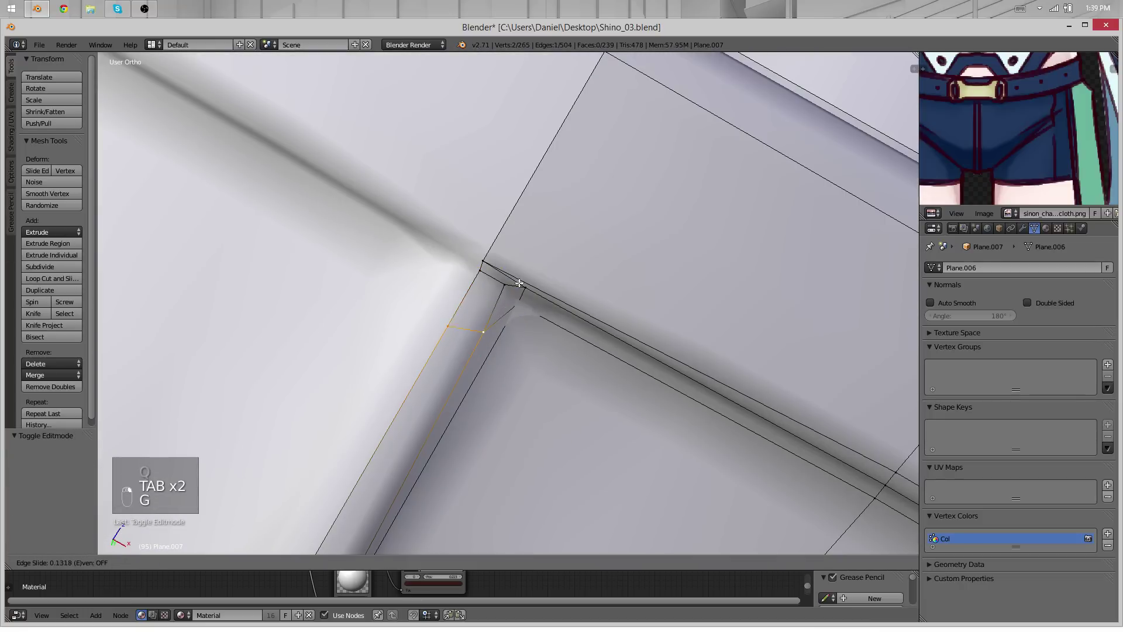
{"action": "left_click", "coordinate": [520, 283]}
{"action": "key", "text": "Tab"}
{"action": "scroll", "coordinate": [512, 355], "scroll_direction": "down", "scroll_amount": 10}
{"action": "key", "text": "a"}
{"action": "key", "text": "a"}
{"action": "key", "text": "a"}
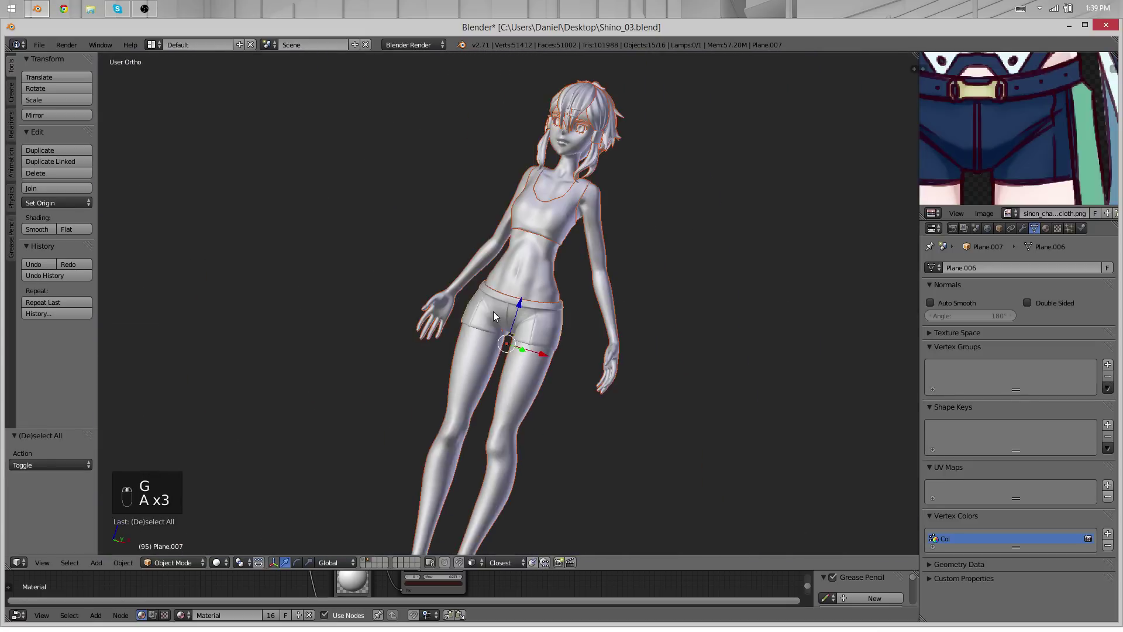
{"action": "key", "text": "a"}
Reposition the waistband's top edge vertices at the outer hip, shifting the last selection by about -0.007 in X and 0.005 in Z
{"action": "scroll", "coordinate": [493, 311], "scroll_direction": "up", "scroll_amount": 5}
{"action": "middle_click_drag", "start_coordinate": [457, 328], "coordinate": [596, 333]}
{"action": "scroll", "coordinate": [456, 299], "scroll_direction": "up", "scroll_amount": 4}
{"action": "scroll", "coordinate": [597, 333], "scroll_direction": "up", "scroll_amount": 5}
{"action": "key", "text": "Tab"}
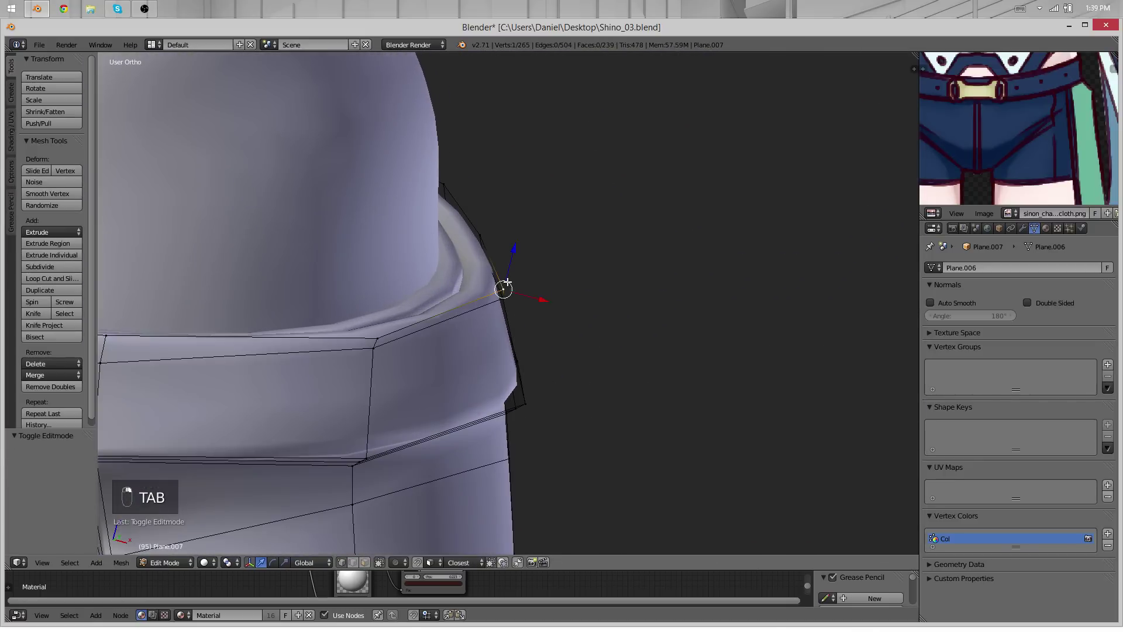
{"action": "key", "text": "g"}
{"action": "left_click", "coordinate": [544, 287]}
{"action": "middle_click_drag", "start_coordinate": [529, 316], "coordinate": [514, 412]}
{"action": "key", "text": "g"}
{"action": "left_click", "coordinate": [520, 350]}
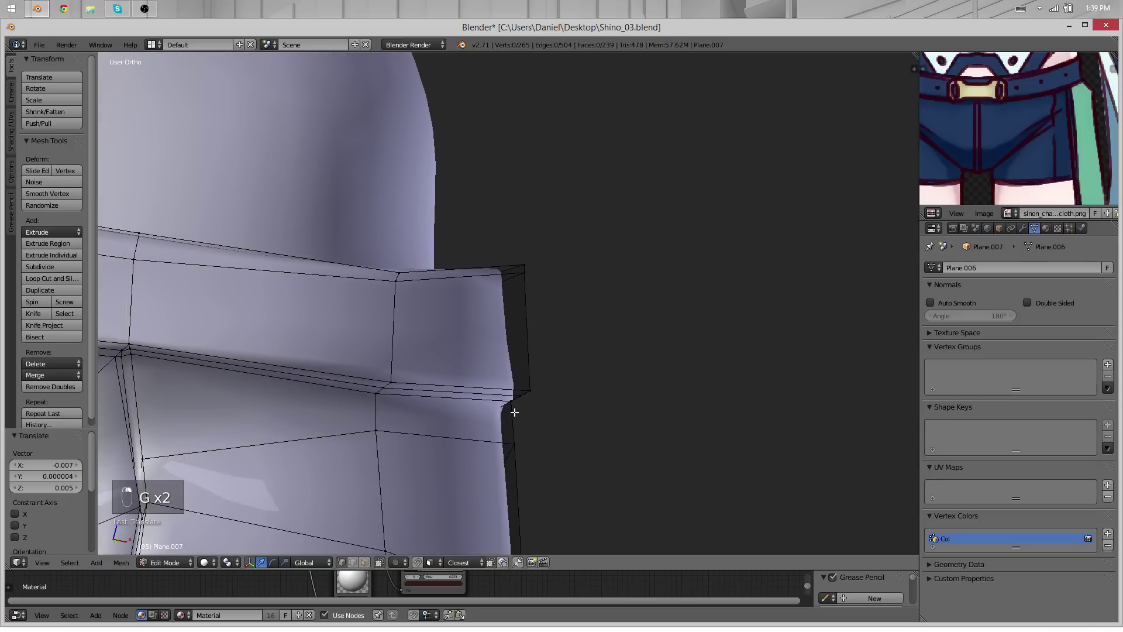
Reposition the waistband's lower edge vertices at the outer hip and check the silhouette in Object Mode
{"action": "key", "text": "g"}
{"action": "left_click", "coordinate": [536, 387]}
{"action": "key", "text": "g"}
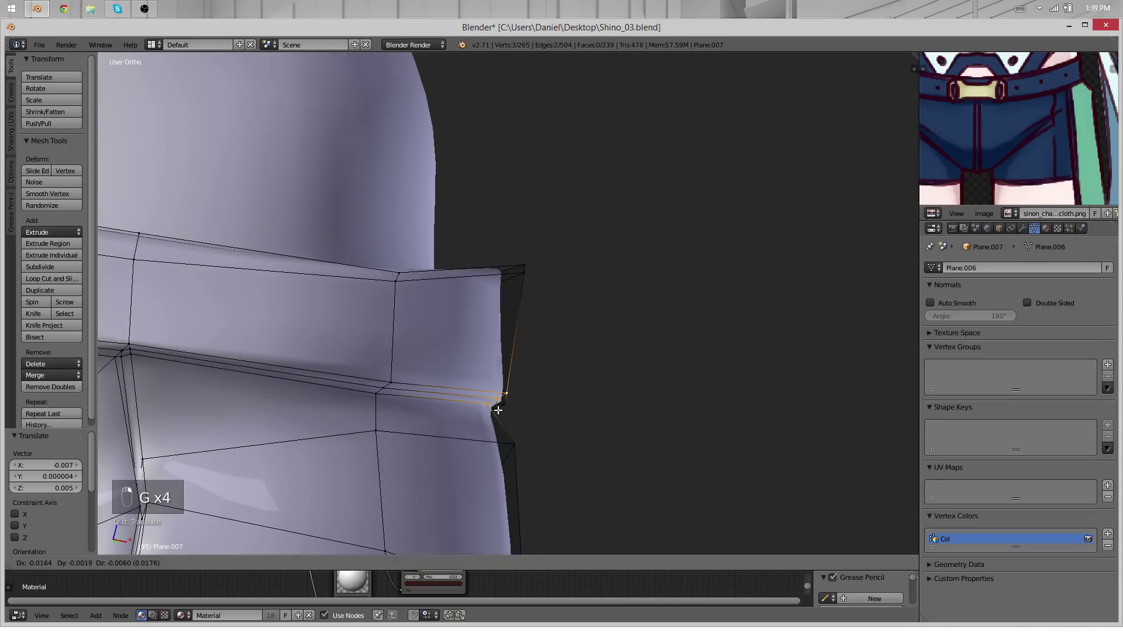
{"action": "left_click", "coordinate": [527, 394]}
{"action": "key", "text": "Tab"}
{"action": "scroll", "coordinate": [423, 350], "scroll_direction": "down", "scroll_amount": 6}
{"action": "middle_click_drag", "start_coordinate": [423, 350], "coordinate": [536, 279]}
{"action": "scroll", "coordinate": [430, 379], "scroll_direction": "down", "scroll_amount": 4}
{"action": "scroll", "coordinate": [430, 379], "scroll_direction": "up", "scroll_amount": 8}
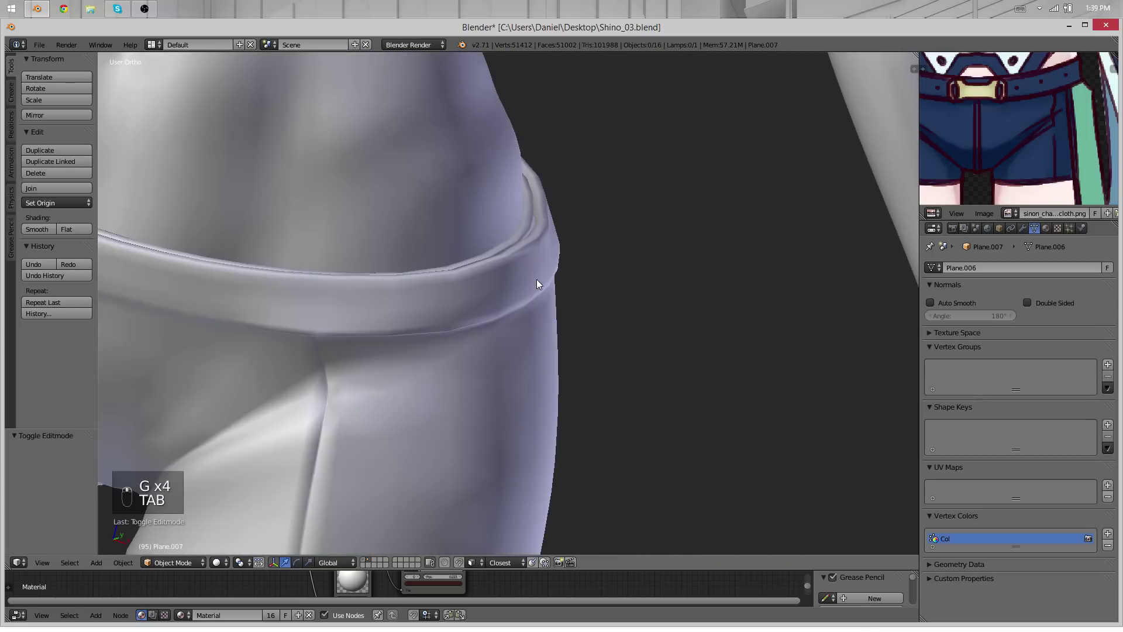
Lower the waistband's top vertex at the outer hip and check the shape in Object Mode
{"action": "key", "text": "Tab"}
{"action": "right_click", "coordinate": [546, 239]}
{"action": "middle_click_drag", "start_coordinate": [547, 238], "coordinate": [564, 340]}
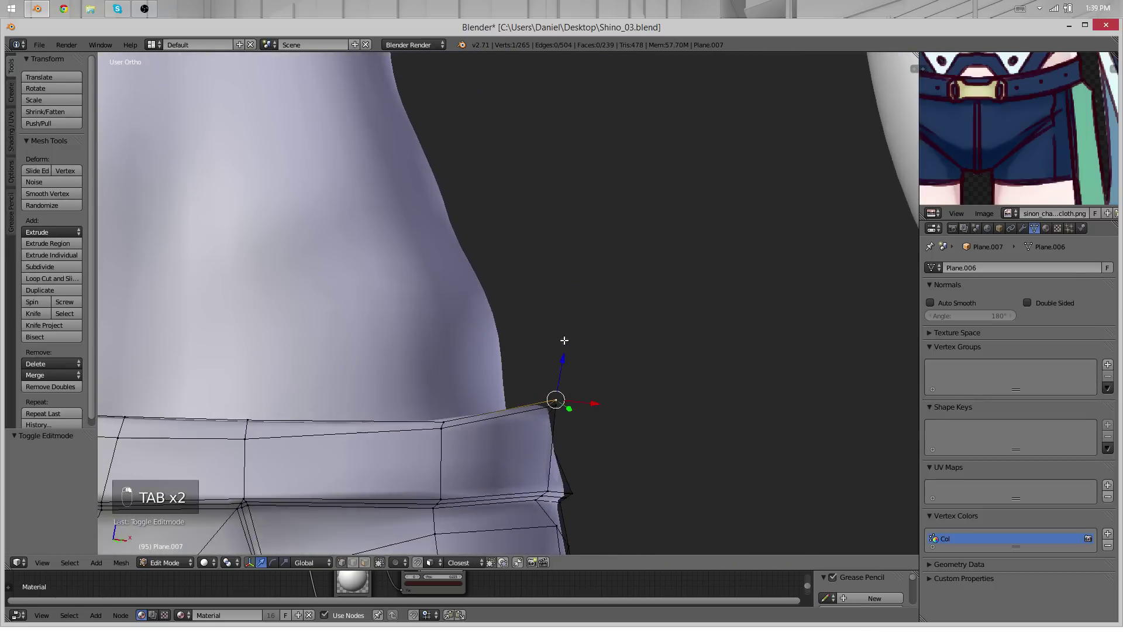
{"action": "key", "text": "g"}
{"action": "left_click", "coordinate": [552, 437]}
{"action": "key", "text": "Tab"}
{"action": "scroll", "coordinate": [585, 408], "scroll_direction": "down", "scroll_amount": 7}
{"action": "middle_click_drag", "start_coordinate": [553, 409], "coordinate": [563, 341]}
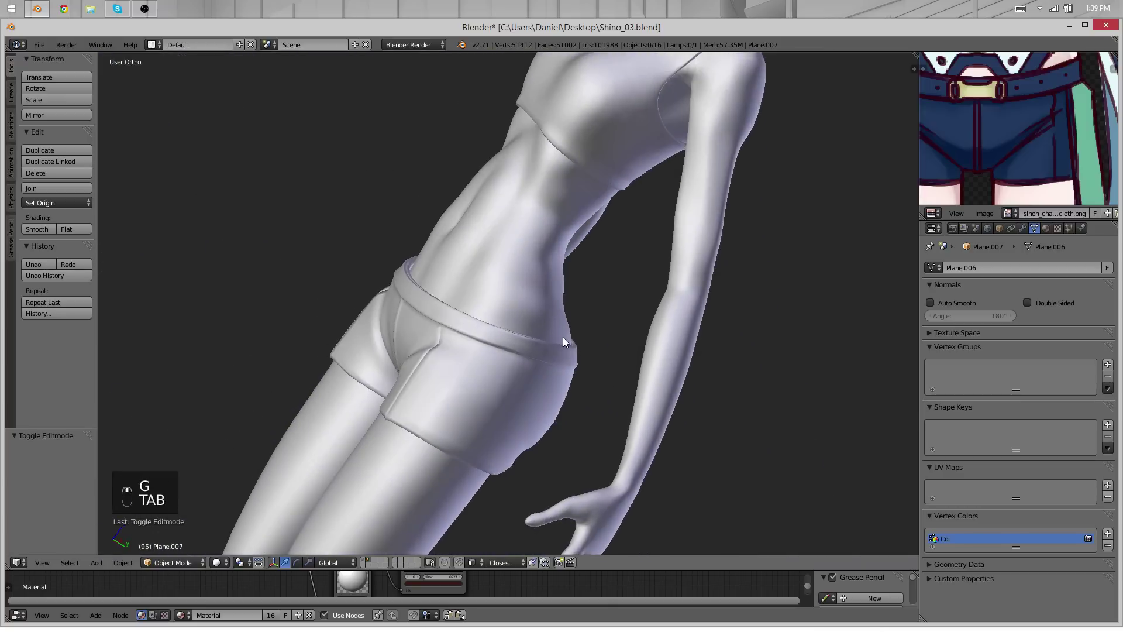
Move the two top waistband vertices behind the hip by about -0.010 in X, 0.002 in Y and 0.007 in Z
{"action": "scroll", "coordinate": [563, 341], "scroll_direction": "up", "scroll_amount": 6}
{"action": "middle_click_drag", "start_coordinate": [445, 453], "coordinate": [541, 501]}
{"action": "key", "text": "Tab"}
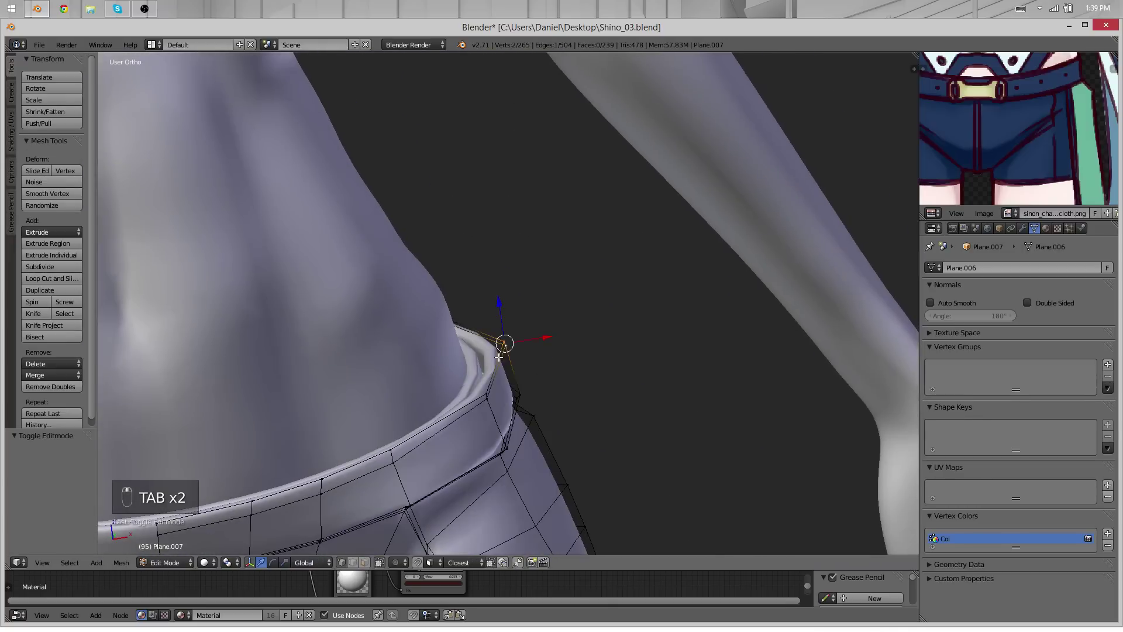
{"action": "key", "text": "g"}
{"action": "left_click", "coordinate": [503, 340]}
{"action": "middle_click_drag", "start_coordinate": [503, 340], "coordinate": [477, 412]}
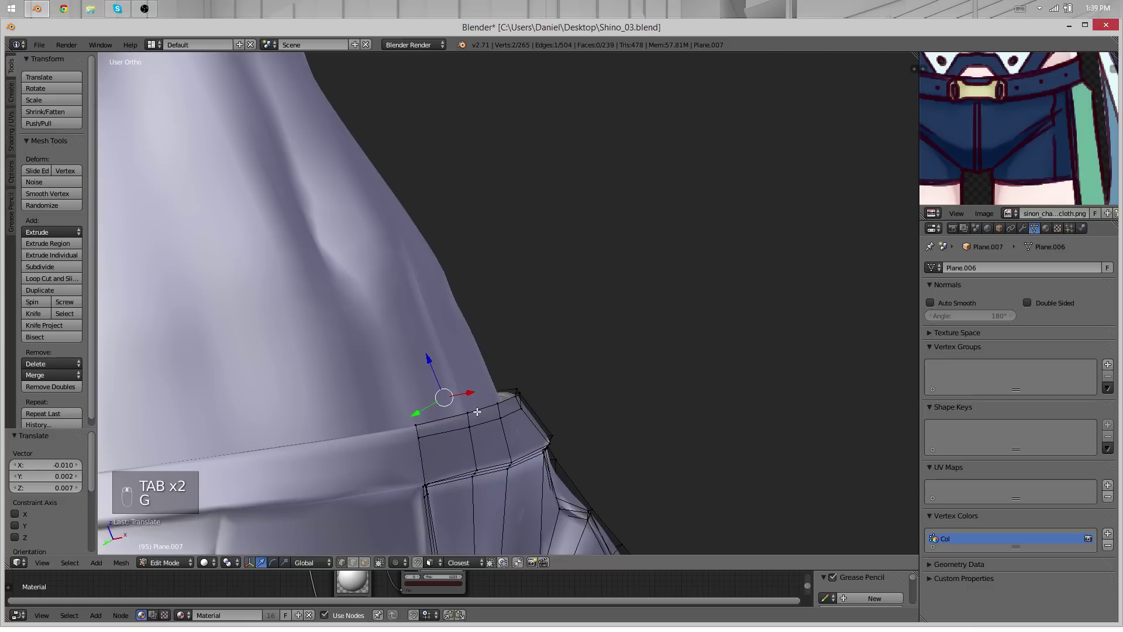
Select the waistband's top edge vertices toward the centre back, reposition them and check the result in Object Mode
{"action": "right_click", "coordinate": [501, 403]}
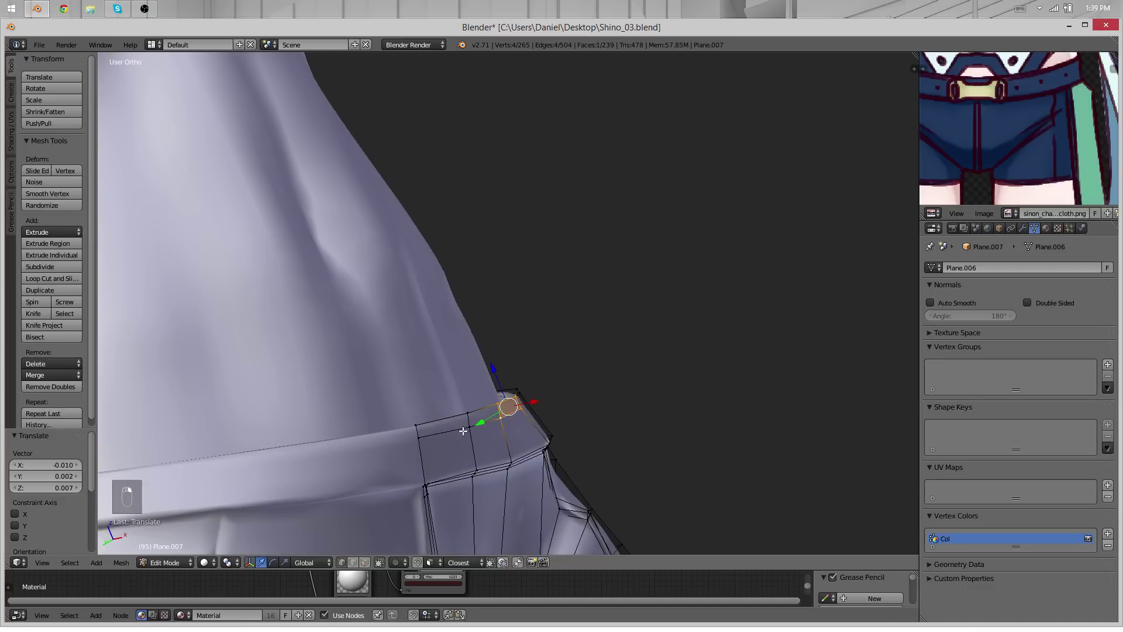
{"action": "right_click", "coordinate": [419, 437], "text": "shift"}
{"action": "key", "text": "g"}
{"action": "left_click", "coordinate": [418, 434]}
{"action": "key", "text": "Tab"}
{"action": "key", "text": "Tab"}
Adjust the selected waistband vertices from another angle and return to Object Mode
{"action": "middle_click_drag", "start_coordinate": [542, 422], "coordinate": [450, 351]}
{"action": "middle_click_drag", "start_coordinate": [450, 351], "coordinate": [826, 419], "text": "shift"}
{"action": "scroll", "coordinate": [753, 410], "scroll_direction": "down", "scroll_amount": 3}
{"action": "key", "text": "Tab"}
{"action": "key", "text": "Tab"}
{"action": "middle_click_drag", "start_coordinate": [547, 399], "coordinate": [557, 361]}
{"action": "key", "text": "g"}
{"action": "left_click", "coordinate": [449, 398]}
{"action": "key", "text": "Tab"}
Examine the shorts and the waistband's shape from the front and back
{"action": "scroll", "coordinate": [445, 360], "scroll_direction": "down", "scroll_amount": 7}
{"action": "key", "text": "a"}
{"action": "key", "text": "a"}
{"action": "scroll", "coordinate": [557, 366], "scroll_direction": "down", "scroll_amount": 1}
{"action": "key", "text": "a"}
{"action": "scroll", "coordinate": [441, 394], "scroll_direction": "up", "scroll_amount": 2}
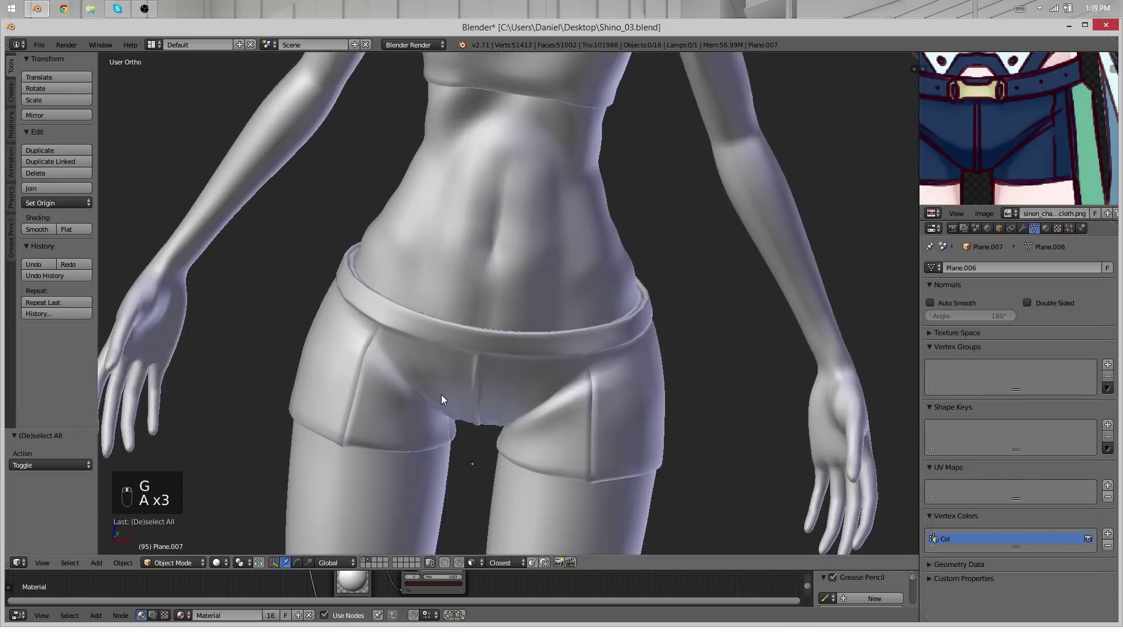
{"action": "scroll", "coordinate": [489, 397], "scroll_direction": "down", "scroll_amount": 3}
{"action": "middle_click_drag", "start_coordinate": [490, 397], "coordinate": [705, 359]}
{"action": "scroll", "coordinate": [475, 345], "scroll_direction": "up", "scroll_amount": 3}
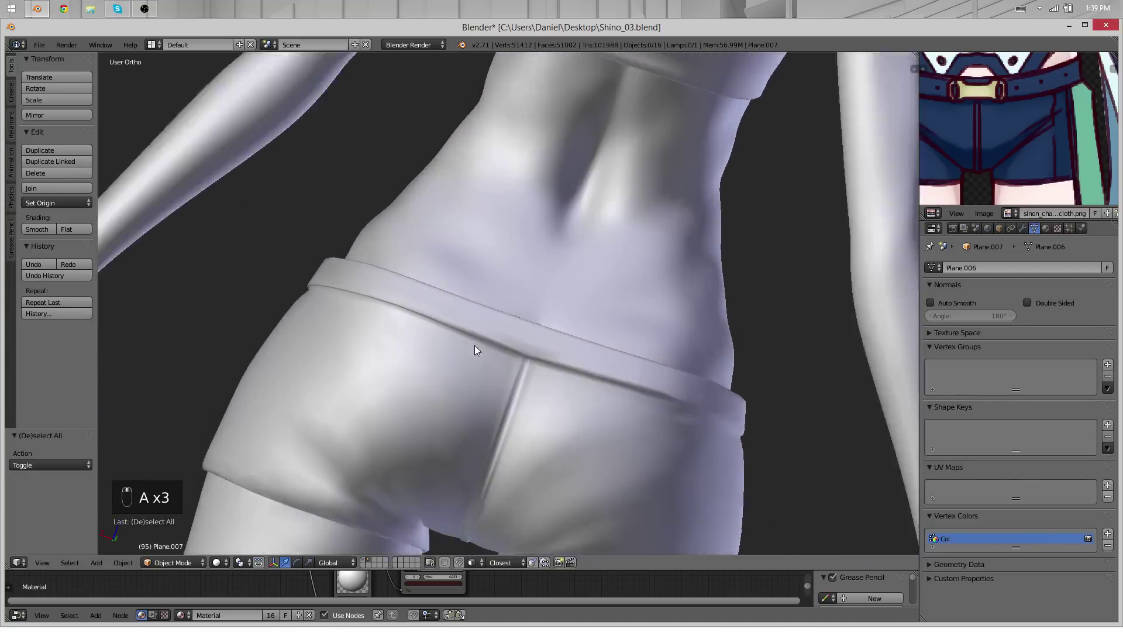
Move the four top waistband vertices at the back by about 0.008 in Y and Z in the right orthographic view
{"action": "middle_click_drag", "start_coordinate": [475, 345], "coordinate": [656, 386]}
{"action": "scroll", "coordinate": [629, 394], "scroll_direction": "up", "scroll_amount": 1}
{"action": "key", "text": "Tab"}
{"action": "right_click", "coordinate": [657, 387]}
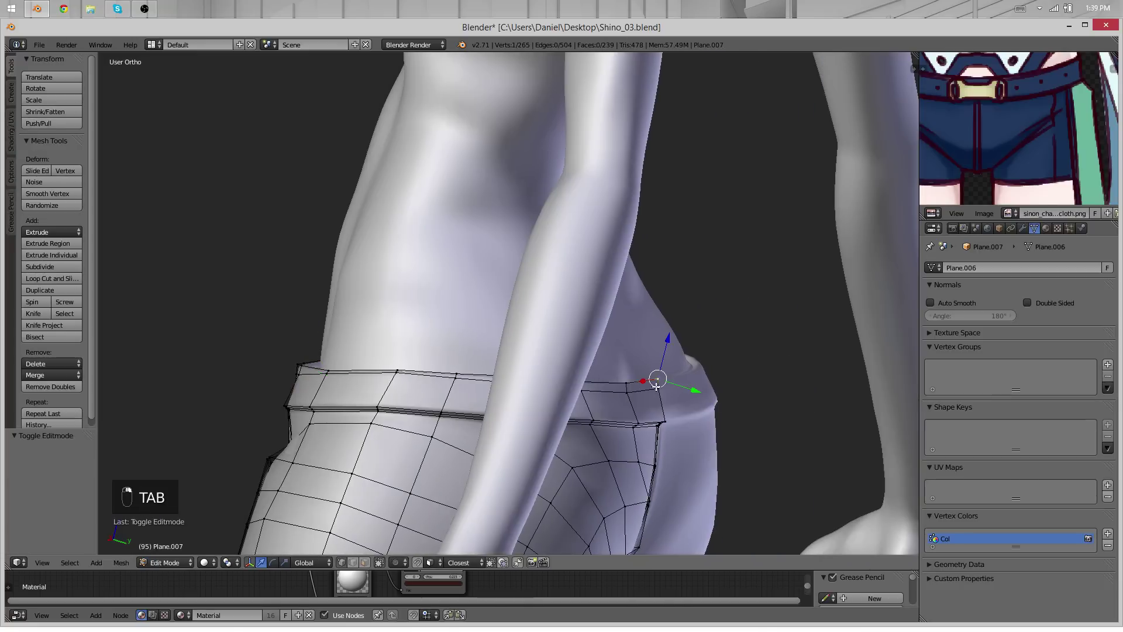
{"action": "right_click", "coordinate": [628, 388], "text": "shift"}
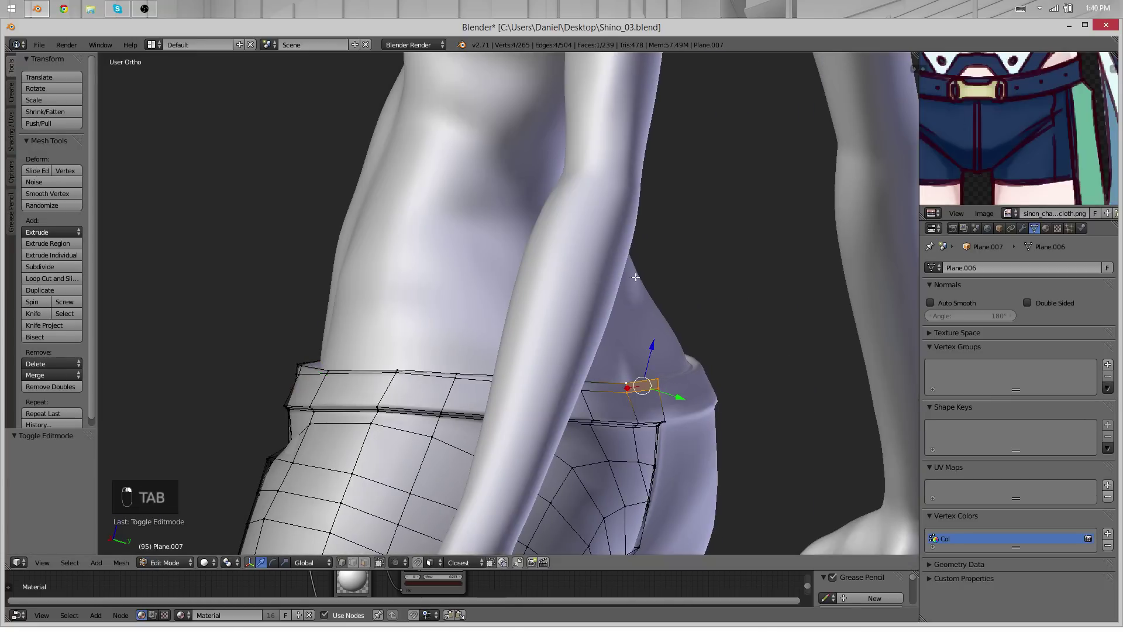
{"action": "middle_click_drag", "start_coordinate": [614, 316], "coordinate": [679, 313]}
{"action": "key", "text": "KP_5"}
{"action": "middle_click_drag", "start_coordinate": [577, 476], "coordinate": [668, 371]}
{"action": "scroll", "coordinate": [671, 373], "scroll_direction": "down", "scroll_amount": 1, "text": "alt"}
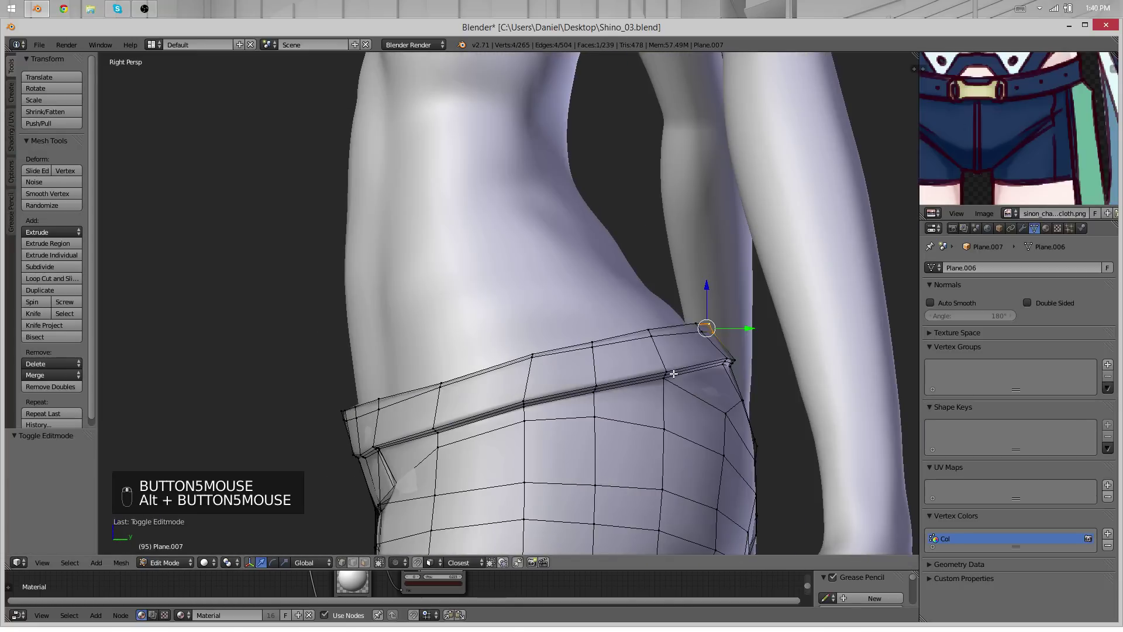
{"action": "scroll", "coordinate": [677, 370], "scroll_direction": "down", "scroll_amount": 1}
{"action": "key", "text": "g"}
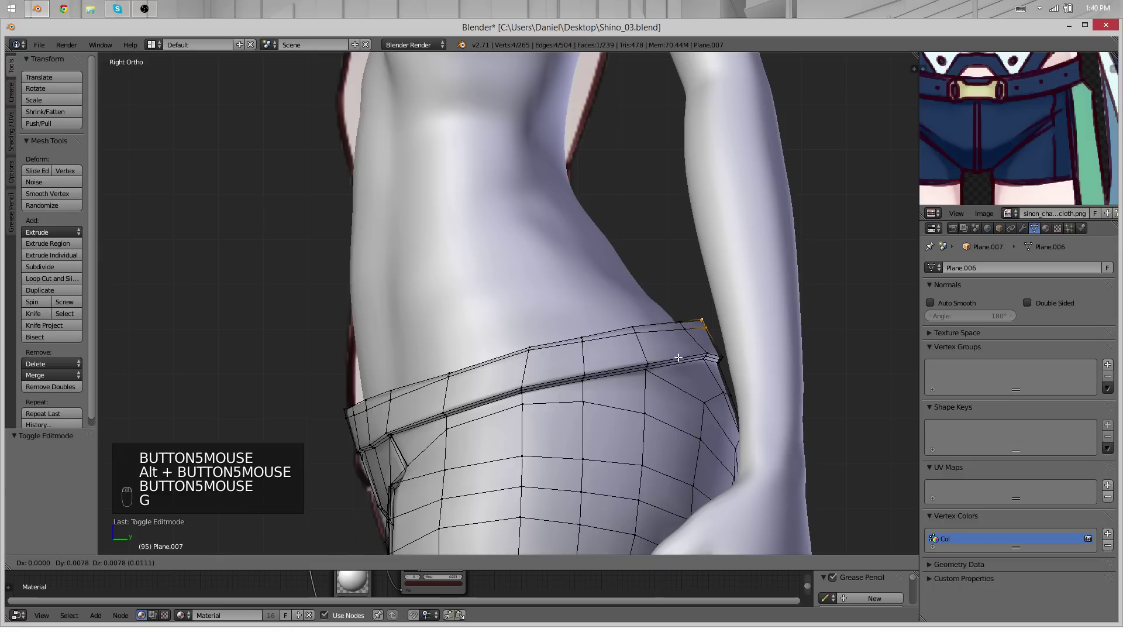
{"action": "left_click", "coordinate": [679, 356]}
Reposition the next top-edge vertex pair forward of the waistband's back, rotating it by about 29.6° and -4.1°
{"action": "right_click", "coordinate": [680, 322]}
{"action": "right_click", "coordinate": [684, 329], "text": "shift"}
{"action": "key", "text": "g"}
{"action": "left_click", "coordinate": [689, 325]}
{"action": "key", "text": "r"}
{"action": "left_click", "coordinate": [736, 369]}
{"action": "key", "text": "g"}
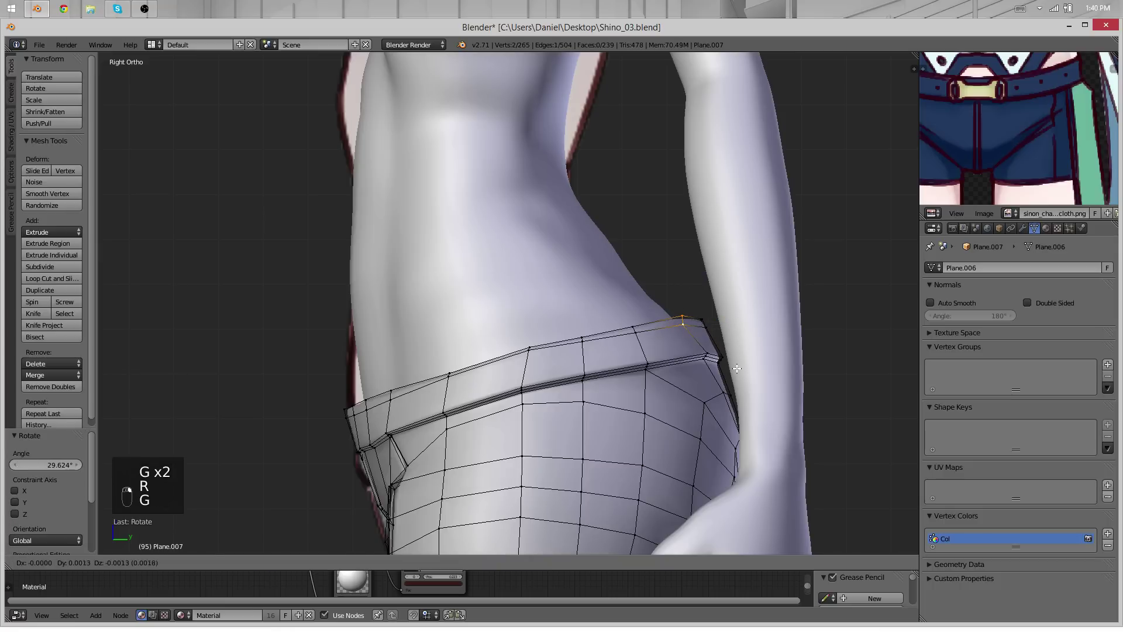
{"action": "left_click", "coordinate": [736, 368]}
{"action": "key", "text": "r"}
Move the following top-edge vertex pair by about 0.003 in Y and 0.005 in Z and rotate it by about 20.1°
{"action": "left_click", "coordinate": [631, 327]}
{"action": "right_click", "coordinate": [641, 341], "text": "shift"}
{"action": "key", "text": "g"}
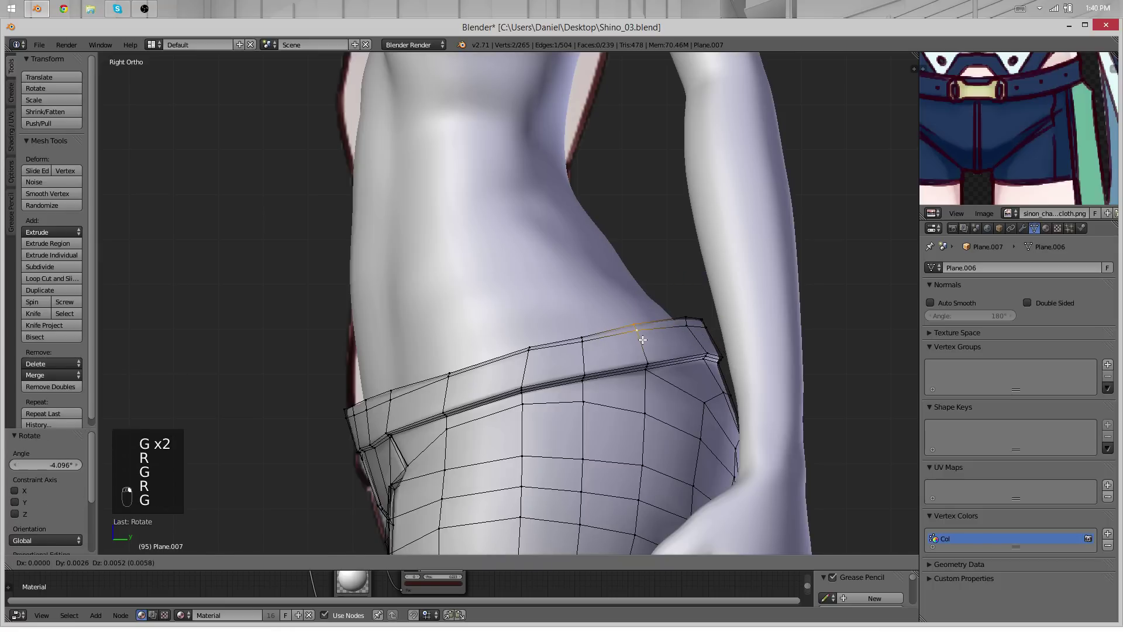
{"action": "left_click", "coordinate": [642, 338]}
{"action": "key", "text": "r"}
{"action": "left_click", "coordinate": [625, 356]}
Raise the next two top-edge vertices of the waistband at the hip, the last by about 0.005 in Y and 0.008 in Z
{"action": "key", "text": "g"}
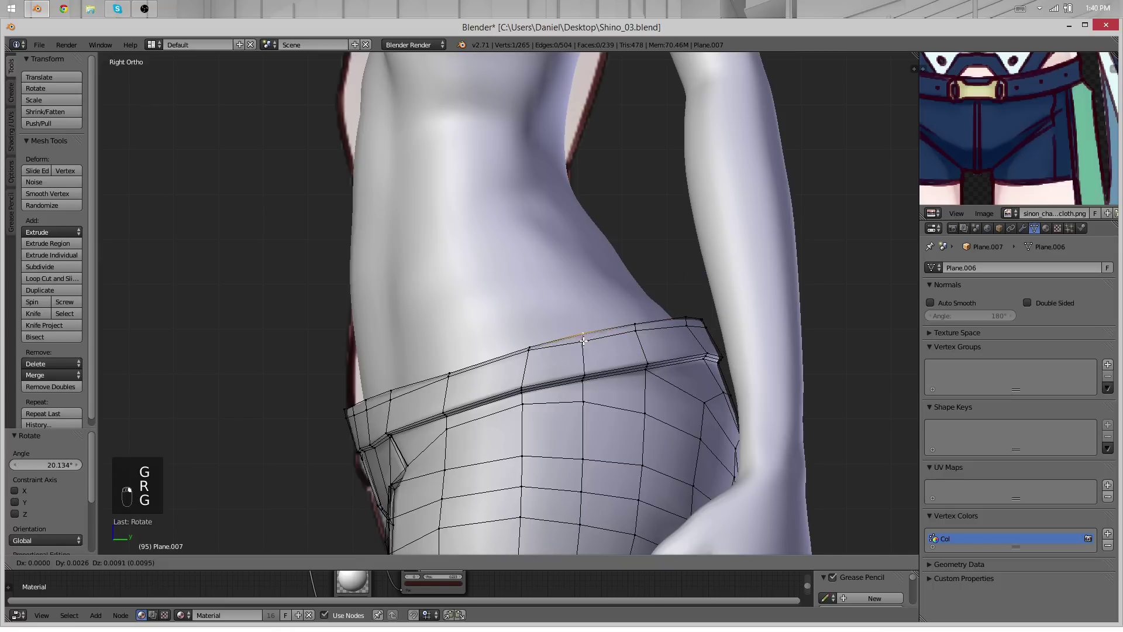
{"action": "left_click", "coordinate": [582, 344]}
{"action": "key", "text": "g"}
{"action": "left_click", "coordinate": [576, 343]}
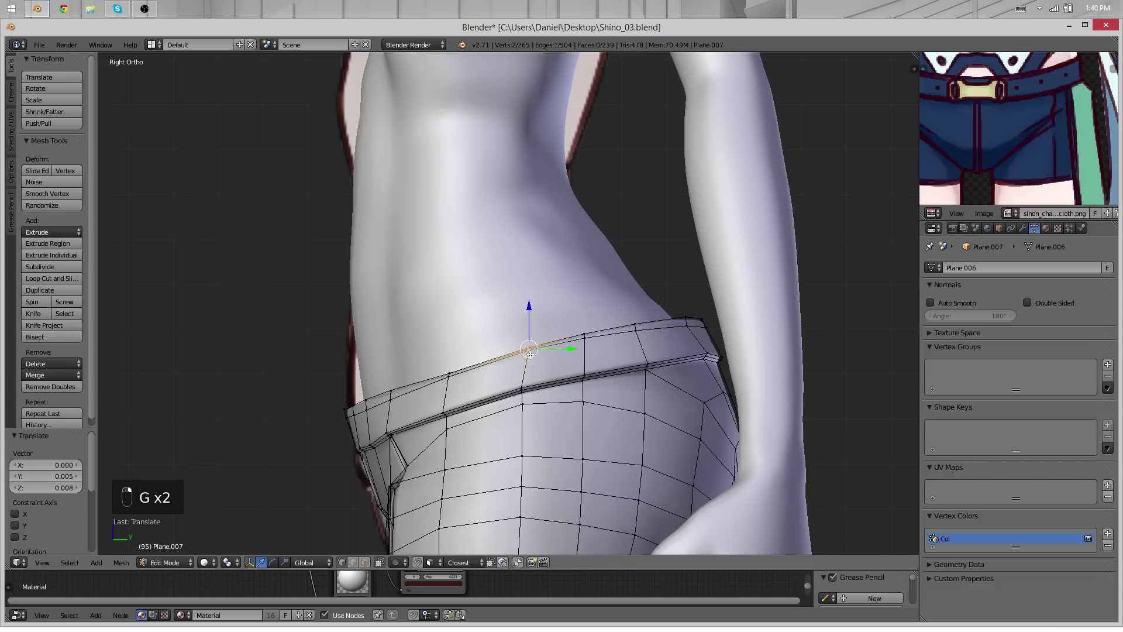
Slide the next top-edge vertex pair forward along the edge by a factor of 0.137 and rotate it by about -8.4°
{"action": "key", "text": "g"}
{"action": "left_click", "coordinate": [507, 355]}
{"action": "key", "text": "r"}
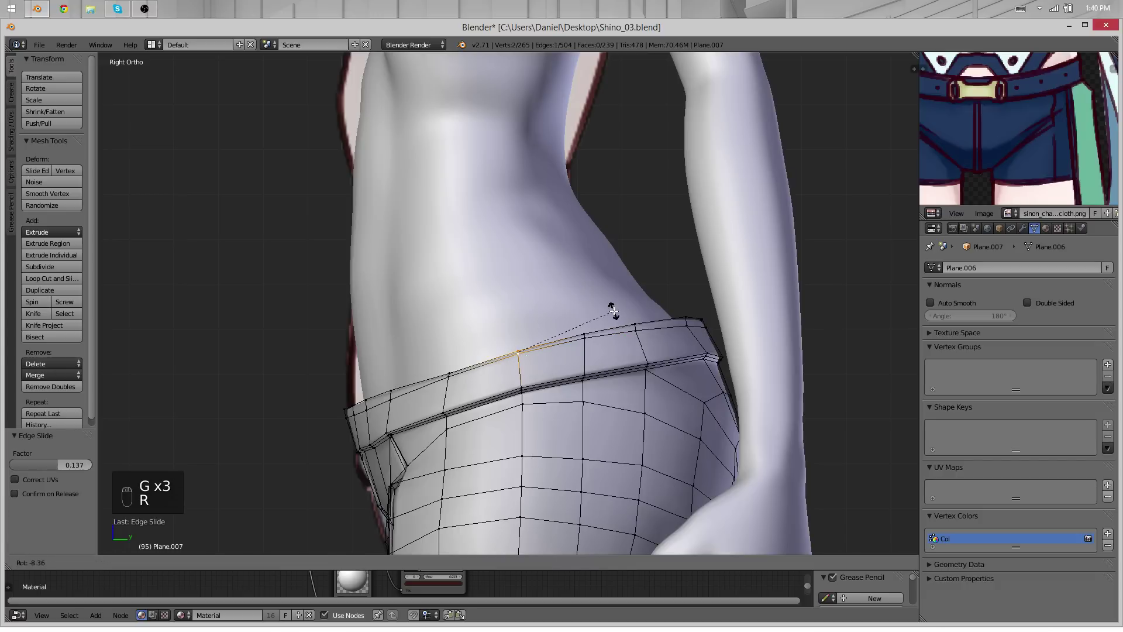
{"action": "left_click", "coordinate": [646, 312]}
Reposition the seam vertices just below the waistband at the back, moving the last by about -0.009 in Y and -0.004 in Z
{"action": "scroll", "coordinate": [722, 344], "scroll_direction": "up", "scroll_amount": 5}
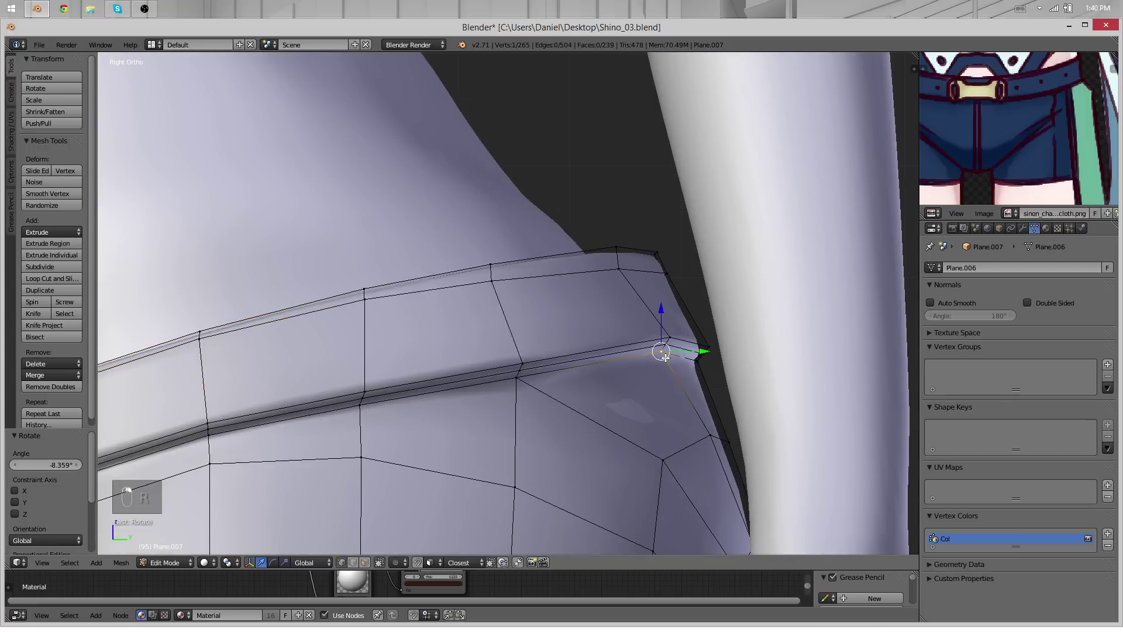
{"action": "key", "text": "g"}
{"action": "left_click", "coordinate": [666, 359]}
{"action": "right_click", "coordinate": [671, 340]}
{"action": "key", "text": "g"}
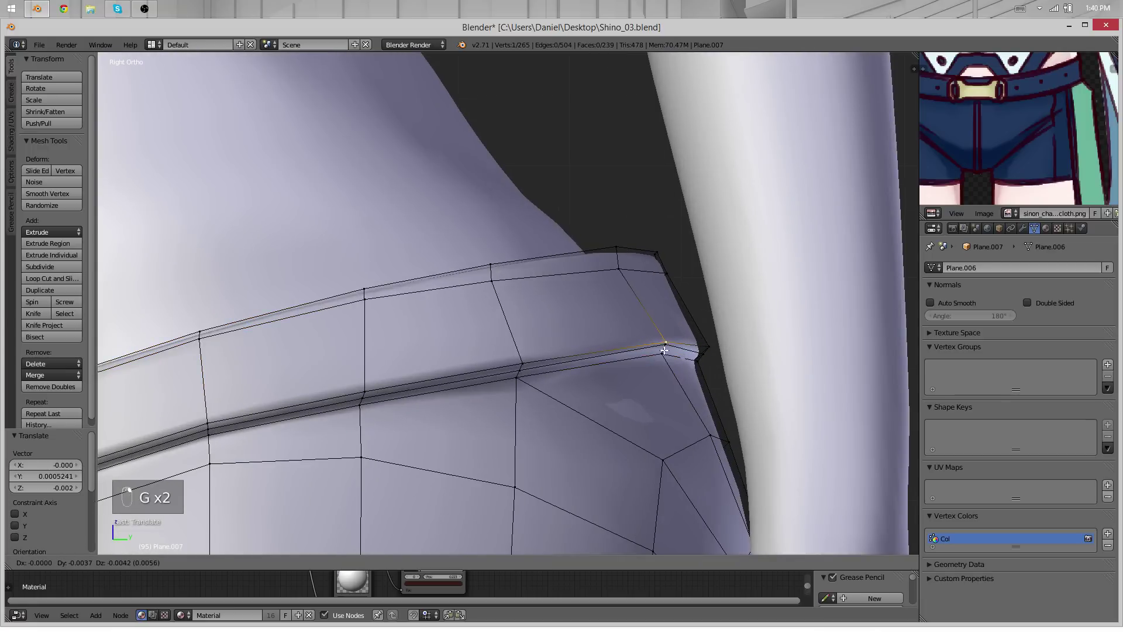
{"action": "right_click", "coordinate": [667, 346]}
{"action": "right_click", "coordinate": [664, 352]}
{"action": "key", "text": "g"}
{"action": "right_click", "coordinate": [666, 346]}
{"action": "key", "text": "g"}
{"action": "left_click", "coordinate": [667, 344]}
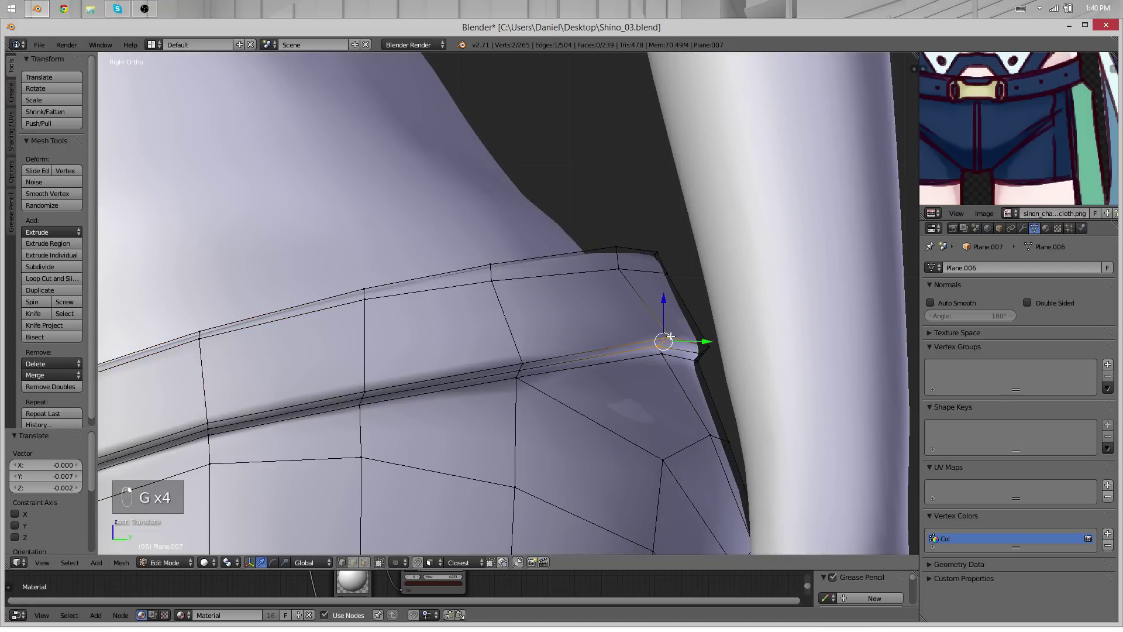
{"action": "key", "text": "g"}
{"action": "left_click", "coordinate": [653, 362]}
{"action": "middle_click_drag", "start_coordinate": [653, 363], "coordinate": [471, 314]}
{"action": "scroll", "coordinate": [518, 287], "scroll_direction": "up", "scroll_amount": 3}
{"action": "right_click", "coordinate": [518, 287]}
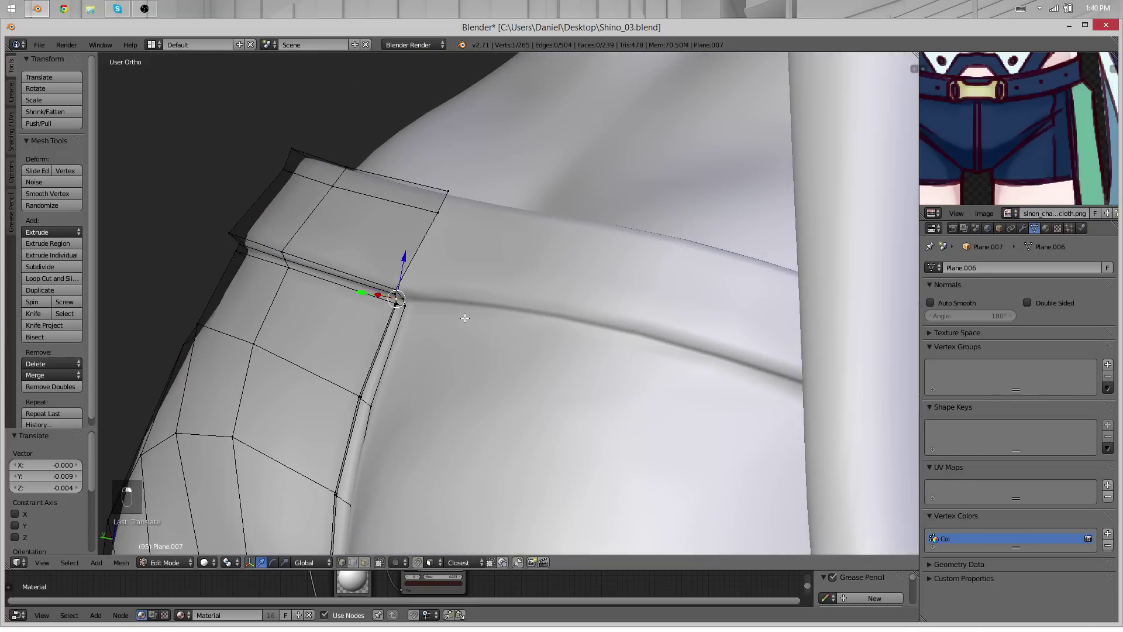
{"action": "key", "text": "g"}
{"action": "right_click", "coordinate": [470, 315]}
Examine the shorts and waistband from the side and back, ending at the rear of the leg hem
{"action": "middle_click_drag", "start_coordinate": [333, 314], "coordinate": [416, 361]}
{"action": "scroll", "coordinate": [352, 300], "scroll_direction": "down", "scroll_amount": 5}
{"action": "key", "text": "Tab"}
{"action": "scroll", "coordinate": [416, 361], "scroll_direction": "down", "scroll_amount": 2}
{"action": "scroll", "coordinate": [416, 367], "scroll_direction": "down", "scroll_amount": 3}
{"action": "middle_click_drag", "start_coordinate": [318, 288], "coordinate": [518, 410]}
{"action": "scroll", "coordinate": [405, 328], "scroll_direction": "down", "scroll_amount": 2}
{"action": "scroll", "coordinate": [642, 335], "scroll_direction": "up", "scroll_amount": 5}
{"action": "key", "text": "KP_5"}
{"action": "key", "text": "KP_5"}
{"action": "key", "text": "Tab"}
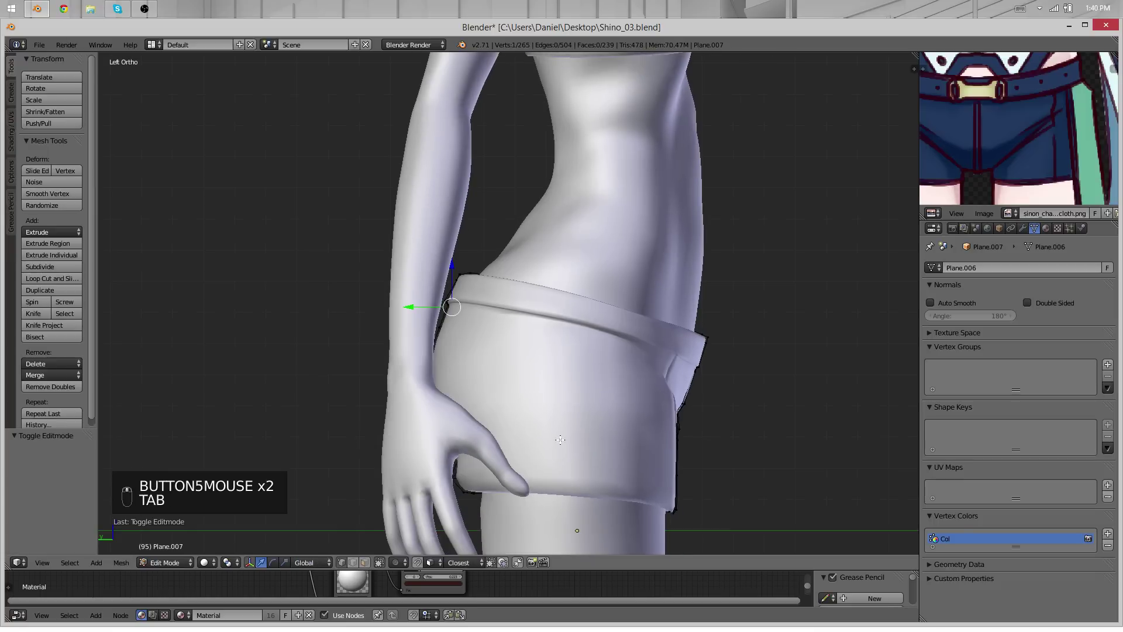
{"action": "middle_click_drag", "start_coordinate": [531, 468], "coordinate": [527, 358], "text": "shift"}
{"action": "middle_click_drag", "start_coordinate": [330, 281], "coordinate": [524, 299]}
{"action": "scroll", "coordinate": [524, 299], "scroll_direction": "down", "scroll_amount": 4}
{"action": "scroll", "coordinate": [469, 323], "scroll_direction": "up", "scroll_amount": 8}
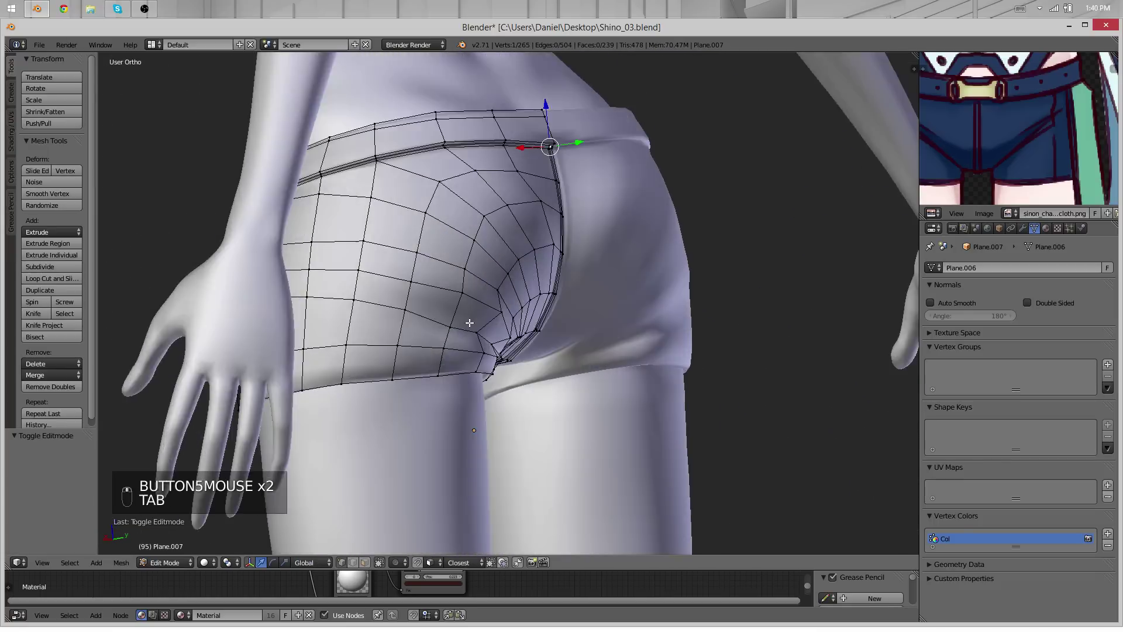
{"action": "middle_click_drag", "start_coordinate": [468, 323], "coordinate": [574, 313]}
{"action": "scroll", "coordinate": [514, 441], "scroll_direction": "up", "scroll_amount": 3}
{"action": "key", "text": "Tab"}
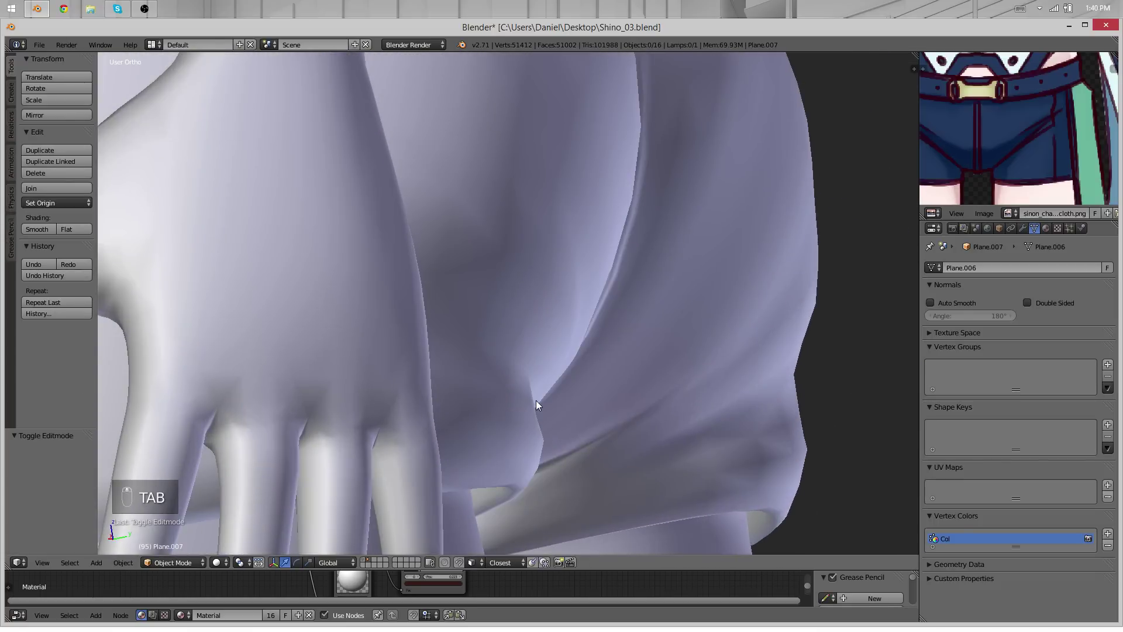
{"action": "key", "text": "Tab"}
{"action": "key", "text": "f"}
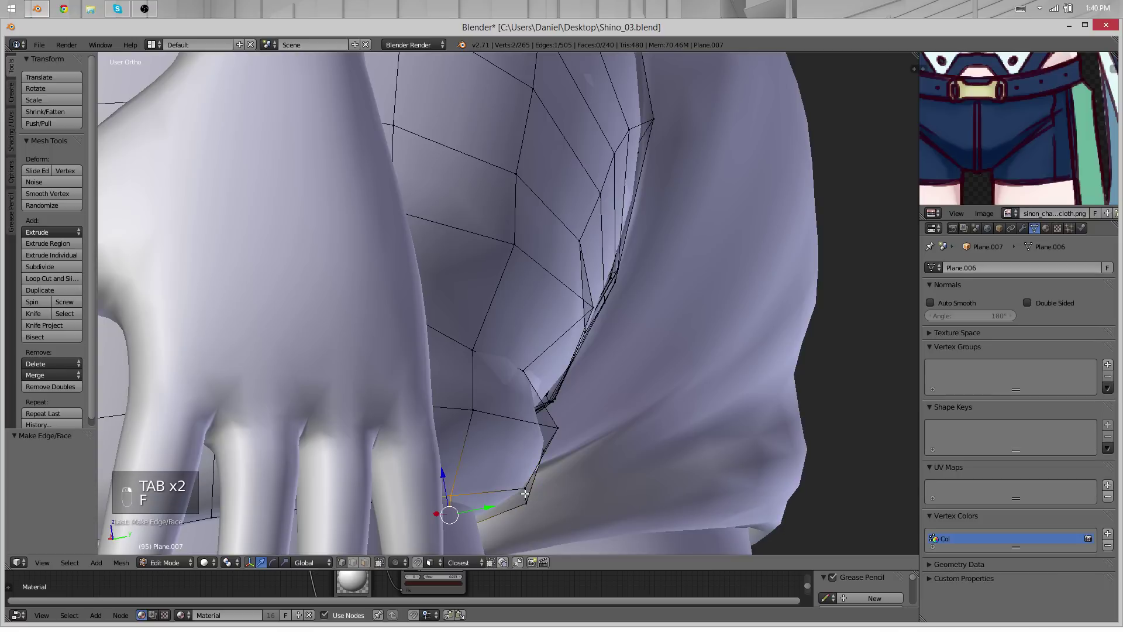
{"action": "key", "text": "ctrl+z"}
Reposition the vertices at the rear of the leg hem, moving the last by about 0.008 in X and -0.019 in Y
{"action": "key", "text": "g"}
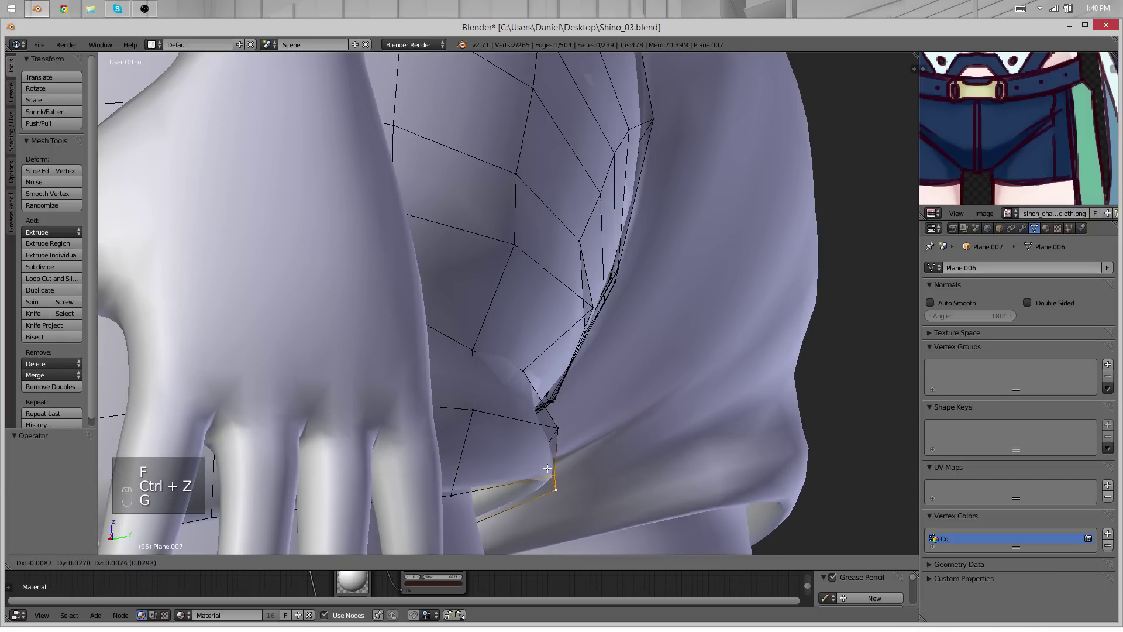
{"action": "left_click", "coordinate": [548, 469]}
{"action": "key", "text": "g"}
{"action": "left_click", "coordinate": [522, 468]}
{"action": "middle_click_drag", "start_coordinate": [522, 469], "coordinate": [509, 318]}
{"action": "scroll", "coordinate": [435, 430], "scroll_direction": "up", "scroll_amount": 1}
{"action": "key", "text": "g"}
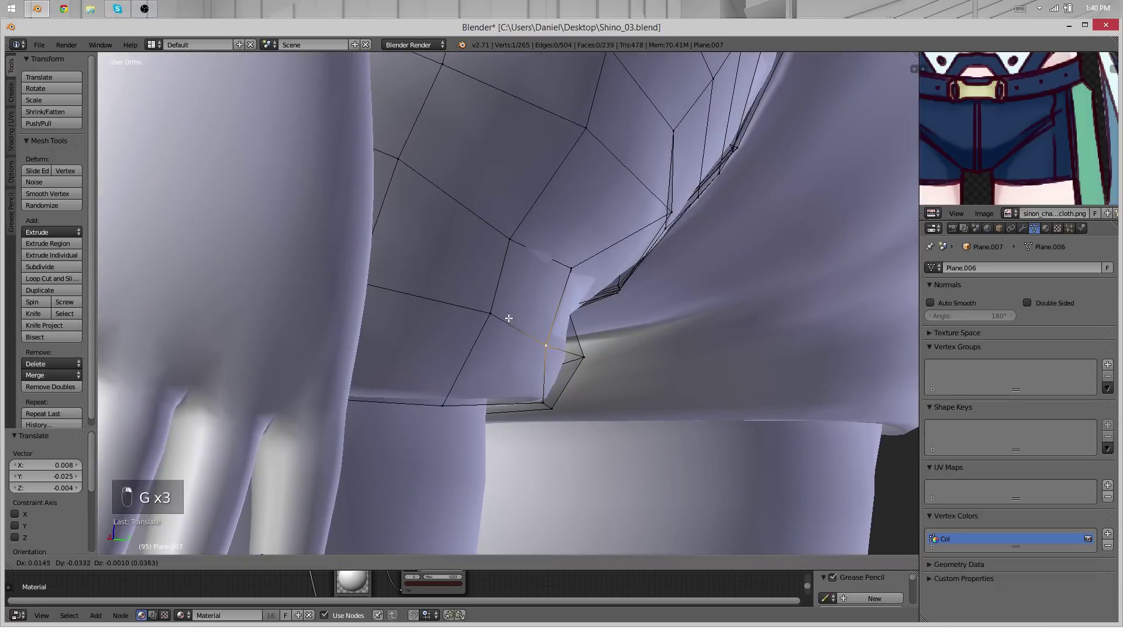
{"action": "left_click", "coordinate": [563, 362]}
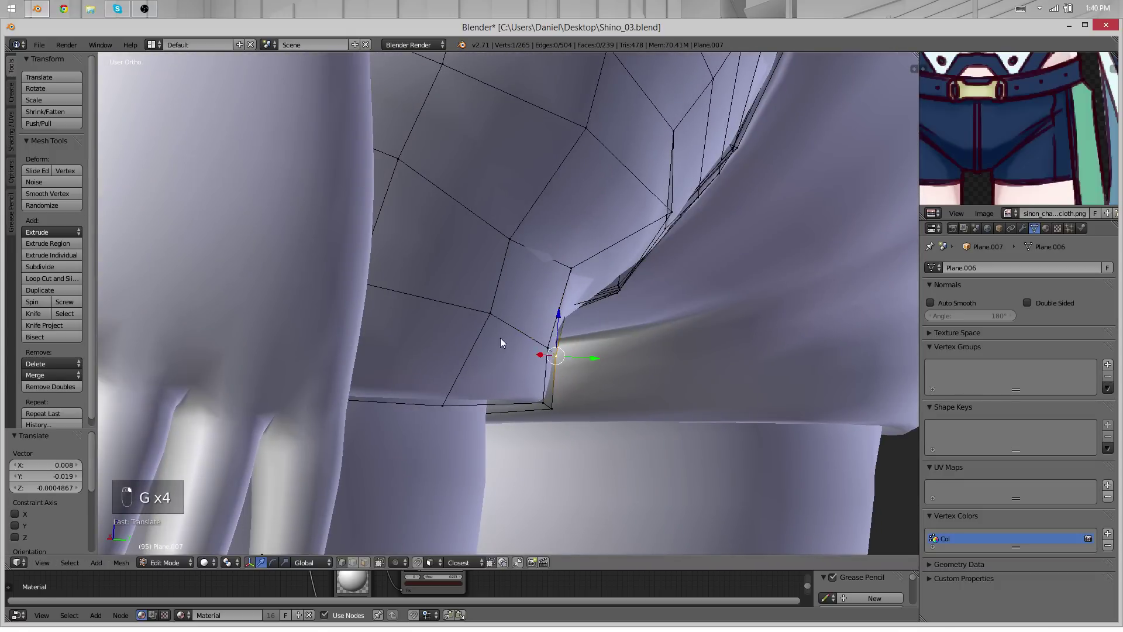
Move the vertex just above the rear of the leg hem by about -0.009 in Y and 0.003 in Z
{"action": "key", "text": "Tab"}
{"action": "key", "text": "Tab"}
{"action": "right_click", "coordinate": [492, 315]}
{"action": "middle_click_drag", "start_coordinate": [493, 316], "coordinate": [571, 322]}
{"action": "key", "text": "g"}
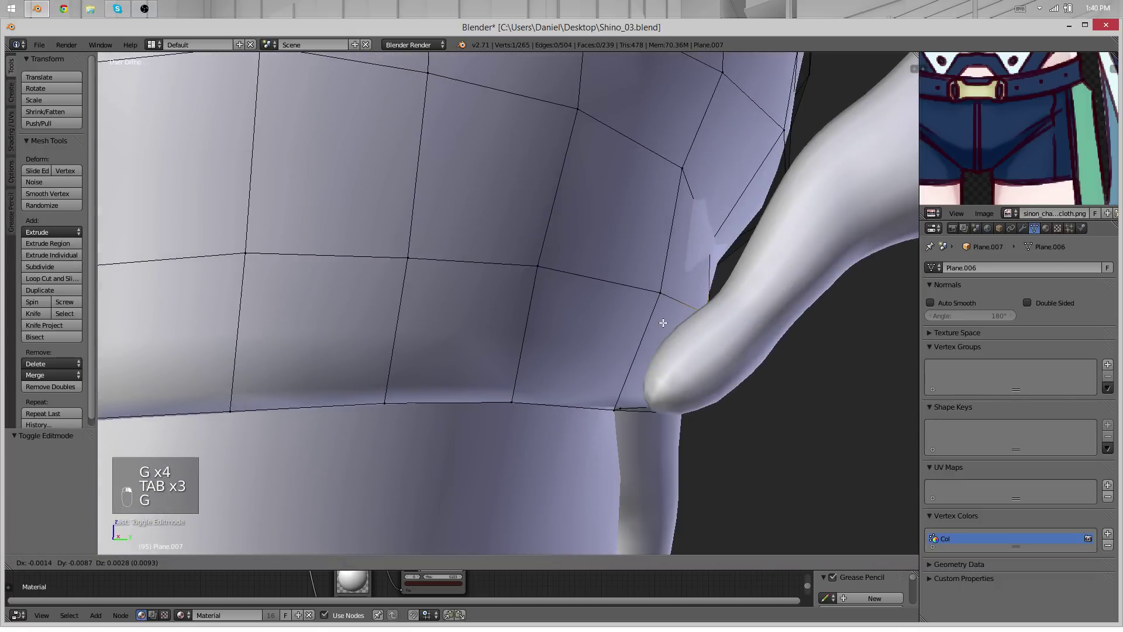
{"action": "left_click", "coordinate": [661, 323]}
Move the hem's outer corner vertex by about 0.014 in X and 0.017 in Y, and the vertex above it by about -0.011 and -0.013
{"action": "key", "text": "Tab"}
{"action": "scroll", "coordinate": [565, 337], "scroll_direction": "down", "scroll_amount": 9}
{"action": "middle_click_drag", "start_coordinate": [662, 323], "coordinate": [506, 285]}
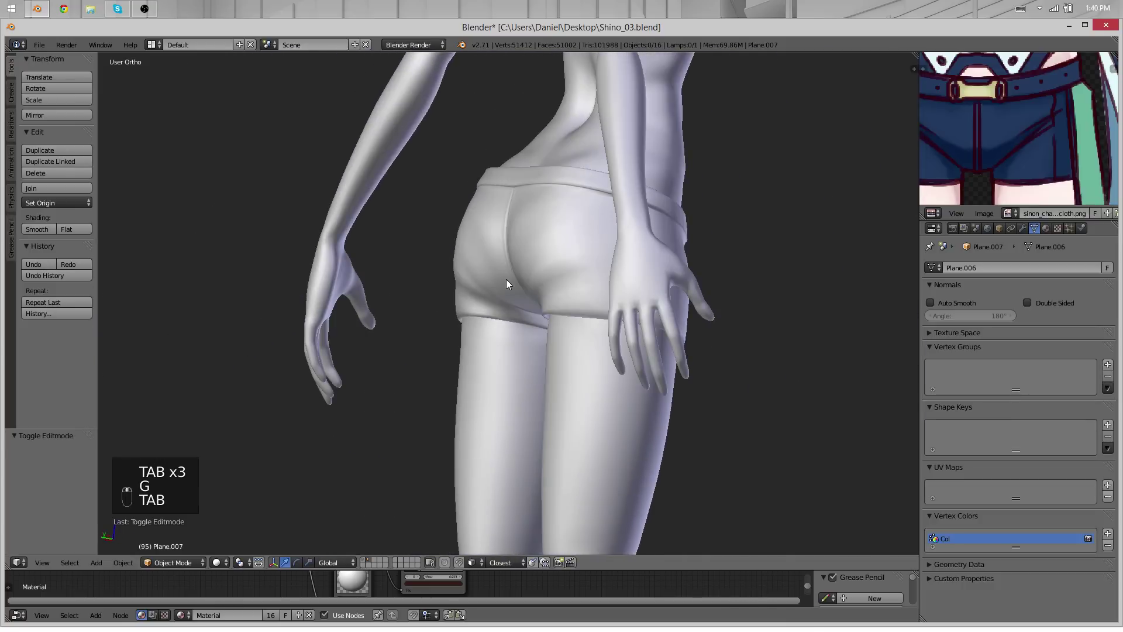
{"action": "scroll", "coordinate": [454, 295], "scroll_direction": "up", "scroll_amount": 7}
{"action": "key", "text": "Tab"}
{"action": "scroll", "coordinate": [255, 363], "scroll_direction": "down", "scroll_amount": 1}
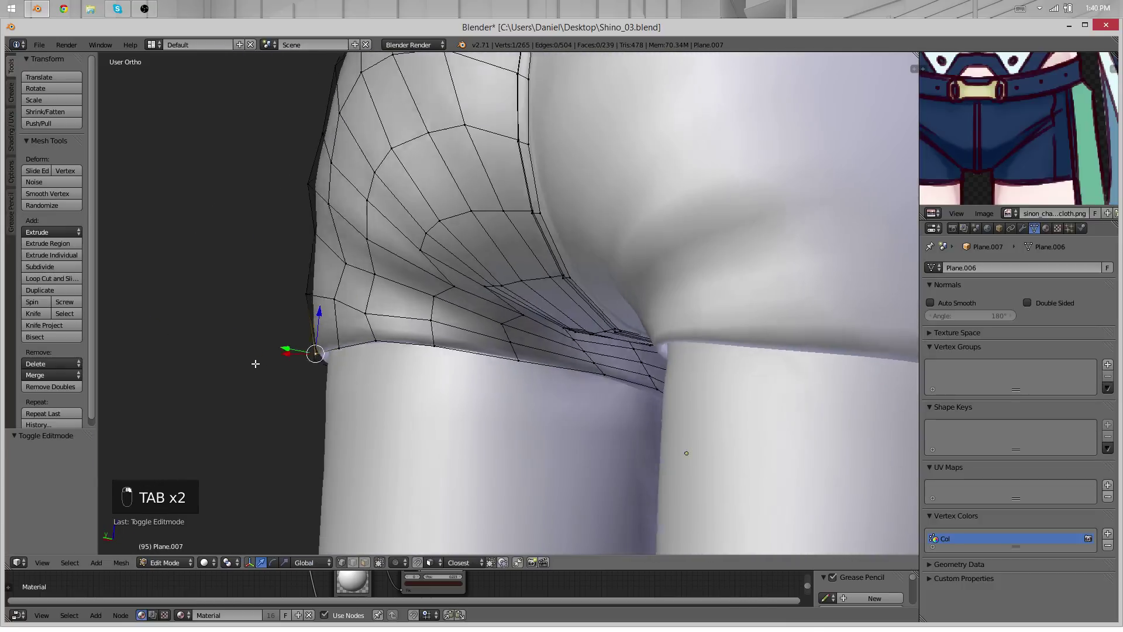
{"action": "key", "text": "g"}
{"action": "left_click", "coordinate": [234, 355]}
{"action": "key", "text": "g"}
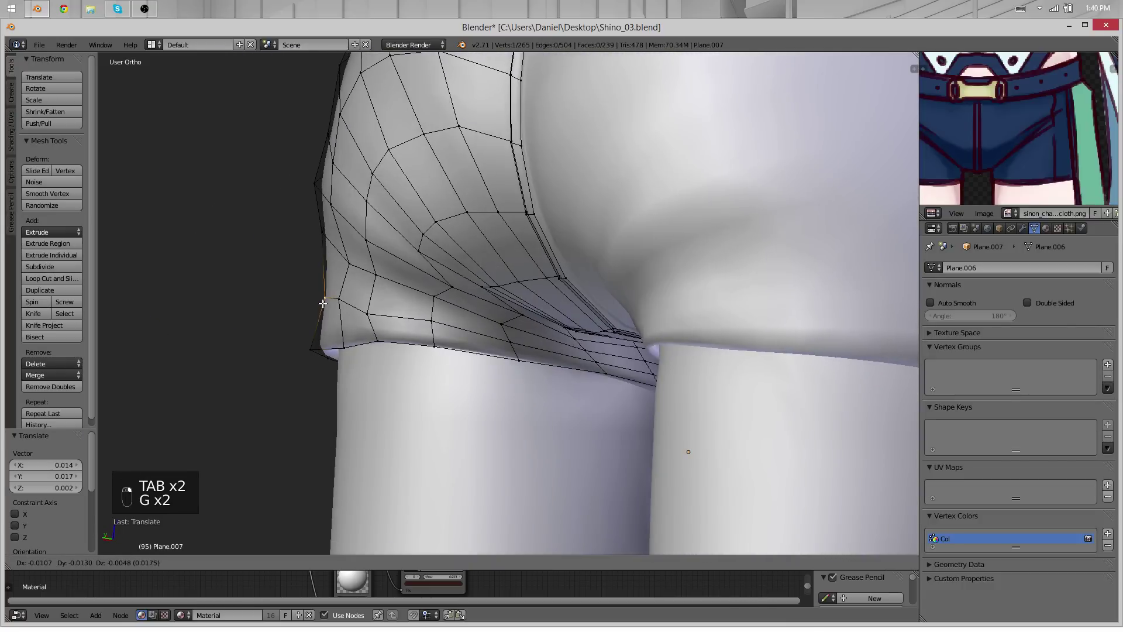
{"action": "left_click", "coordinate": [324, 305]}
Nudge the corner vertices of the leg hem slightly outward from a rear side view
{"action": "key", "text": "Tab"}
{"action": "middle_click_drag", "start_coordinate": [324, 305], "coordinate": [366, 325]}
{"action": "key", "text": "Tab"}
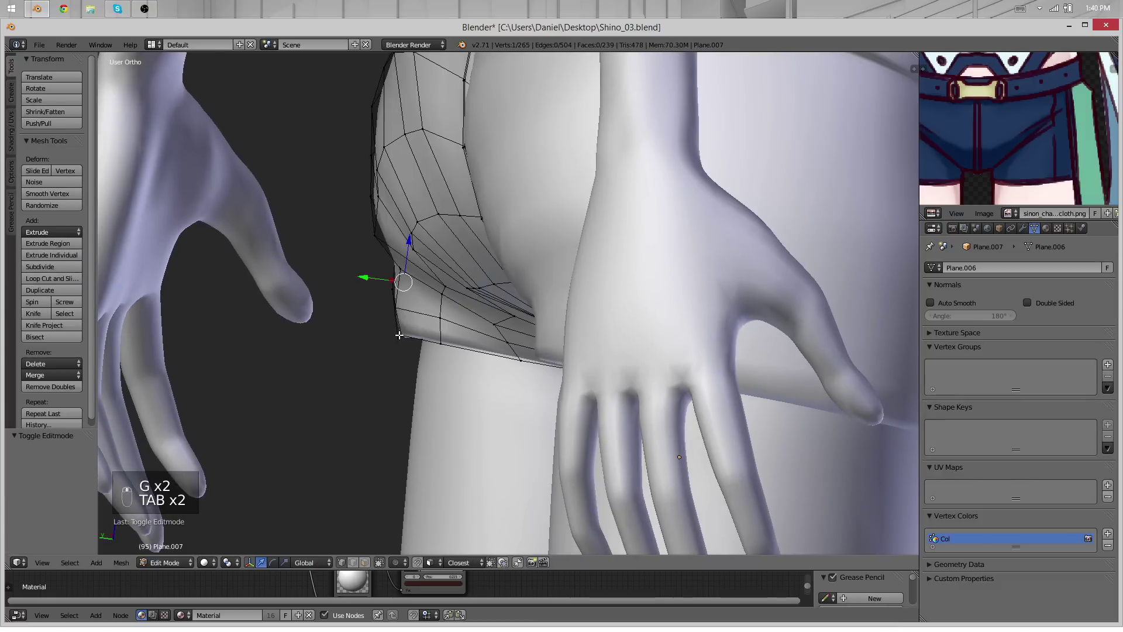
{"action": "key", "text": "g"}
{"action": "left_click", "coordinate": [386, 336]}
{"action": "key", "text": "g"}
{"action": "left_click", "coordinate": [385, 338]}
Examine the shorts in object mode from the back and front, ending on the waistband in front orthographic view
{"action": "key", "text": "Tab"}
{"action": "scroll", "coordinate": [409, 333], "scroll_direction": "down", "scroll_amount": 5}
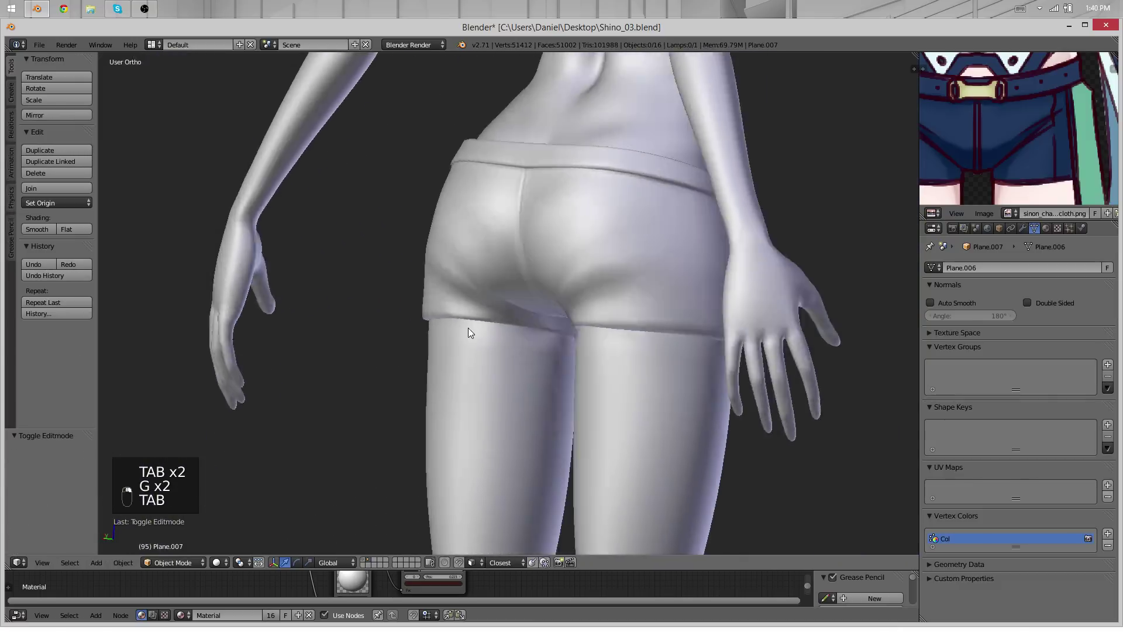
{"action": "middle_click_drag", "start_coordinate": [469, 326], "coordinate": [750, 296]}
{"action": "scroll", "coordinate": [750, 297], "scroll_direction": "down", "scroll_amount": 3}
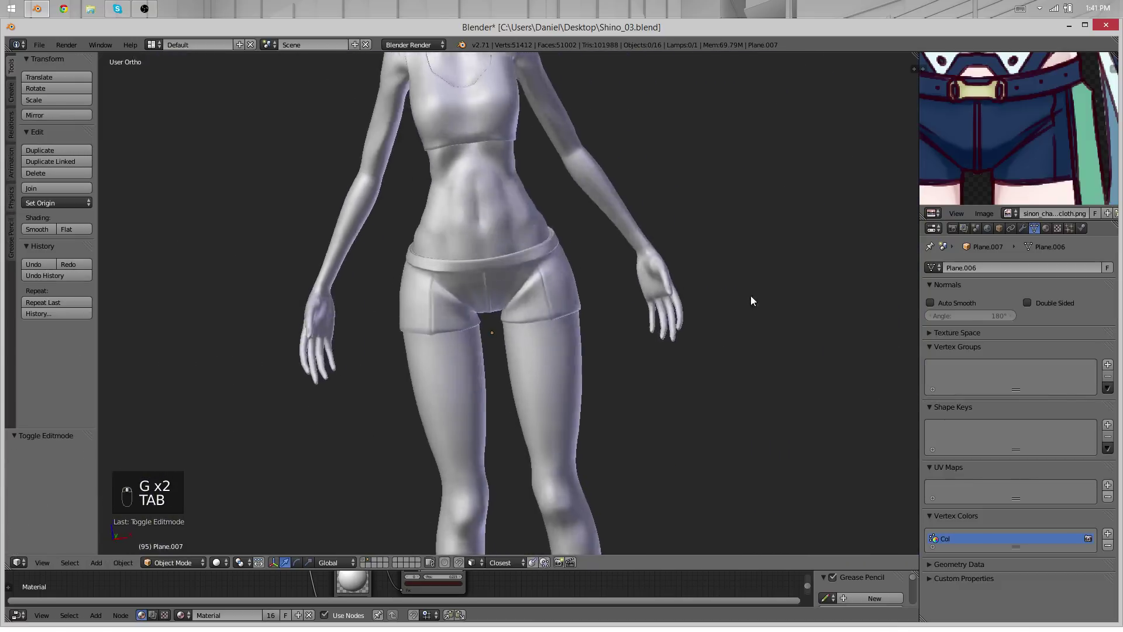
{"action": "scroll", "coordinate": [562, 321], "scroll_direction": "down", "scroll_amount": 3}
{"action": "middle_click_drag", "start_coordinate": [562, 320], "coordinate": [567, 276]}
{"action": "scroll", "coordinate": [568, 276], "scroll_direction": "up", "scroll_amount": 6}
{"action": "key", "text": "KP_1"}
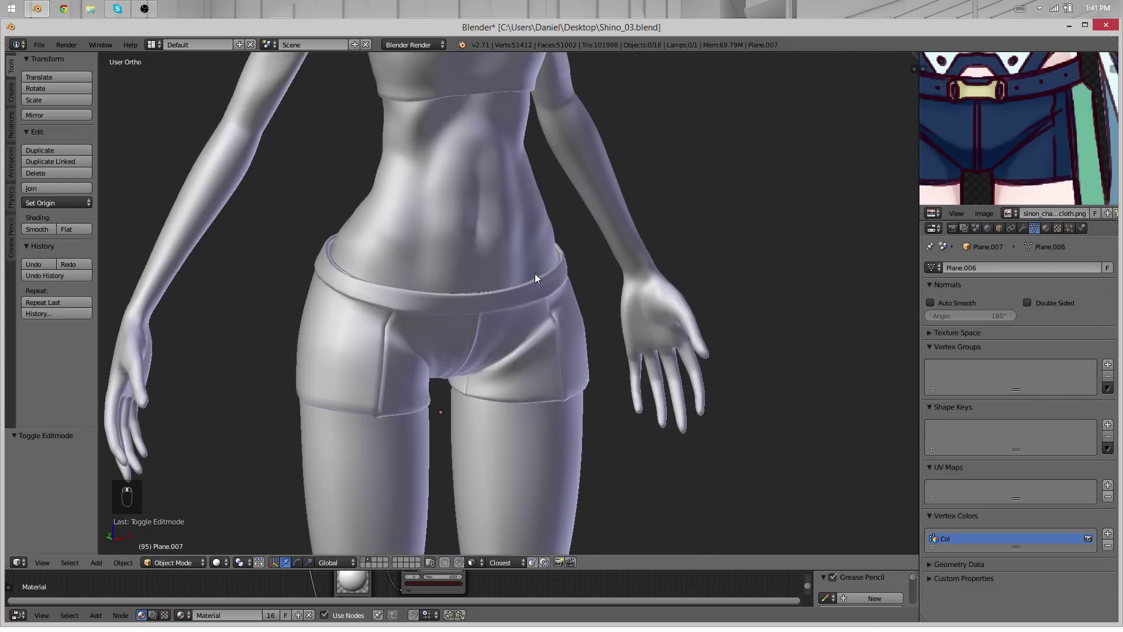
{"action": "scroll", "coordinate": [503, 233], "scroll_direction": "up", "scroll_amount": 4}
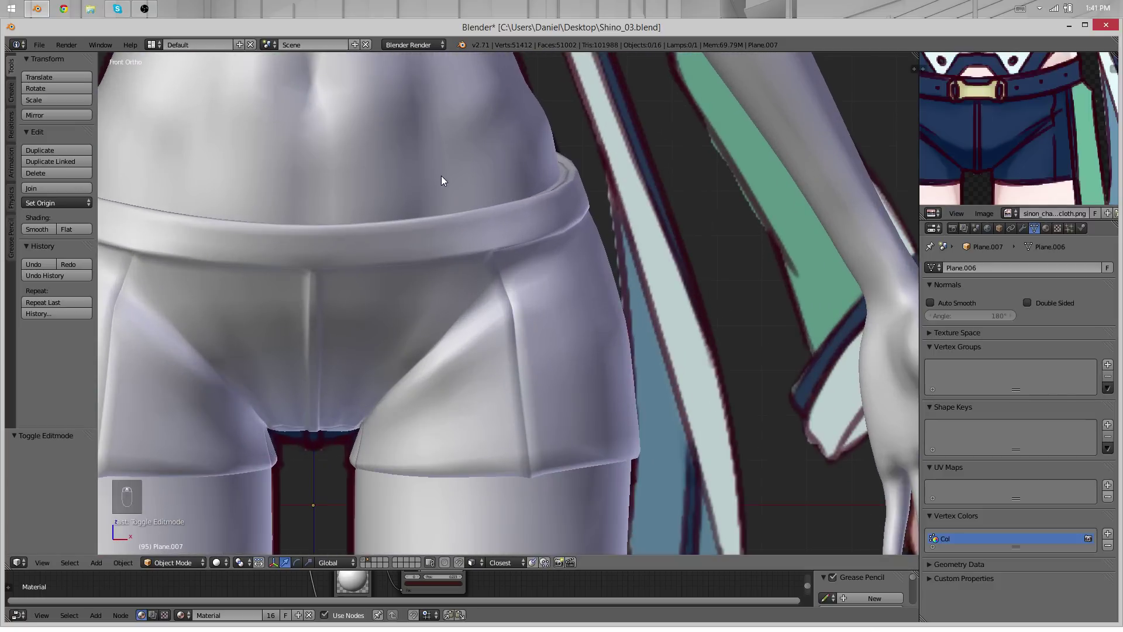
{"action": "scroll", "coordinate": [426, 262], "scroll_direction": "up", "scroll_amount": 4}
Duplicate the waistband's face beside the front centre seam in place and separate it into its own object
{"action": "key", "text": "Tab"}
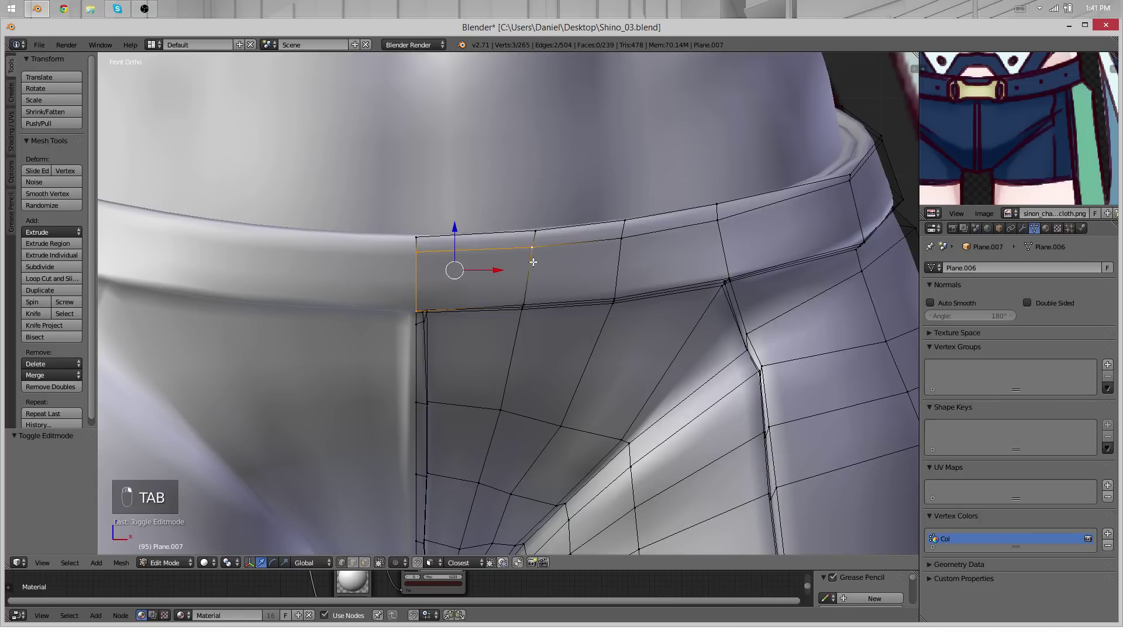
{"action": "left_click", "coordinate": [524, 304], "text": "shift"}
{"action": "middle_click_drag", "start_coordinate": [524, 305], "coordinate": [515, 275]}
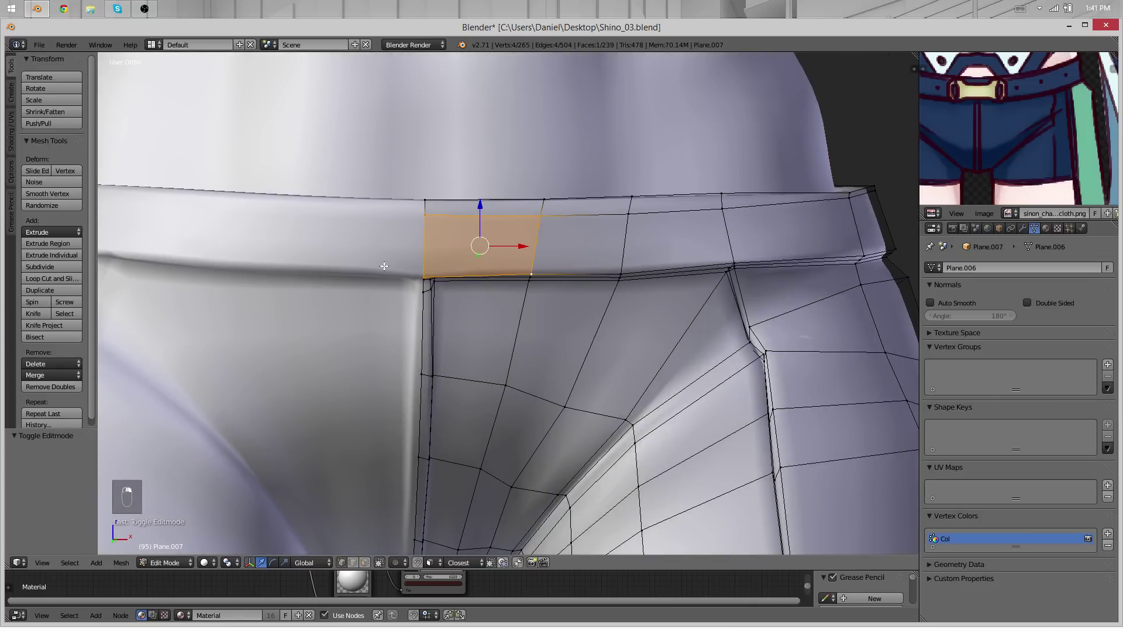
{"action": "key", "text": "shift+d"}
{"action": "right_click", "coordinate": [486, 251]}
{"action": "key", "text": "p"}
{"action": "left_click", "coordinate": [511, 256]}
{"action": "key", "text": "Tab"}
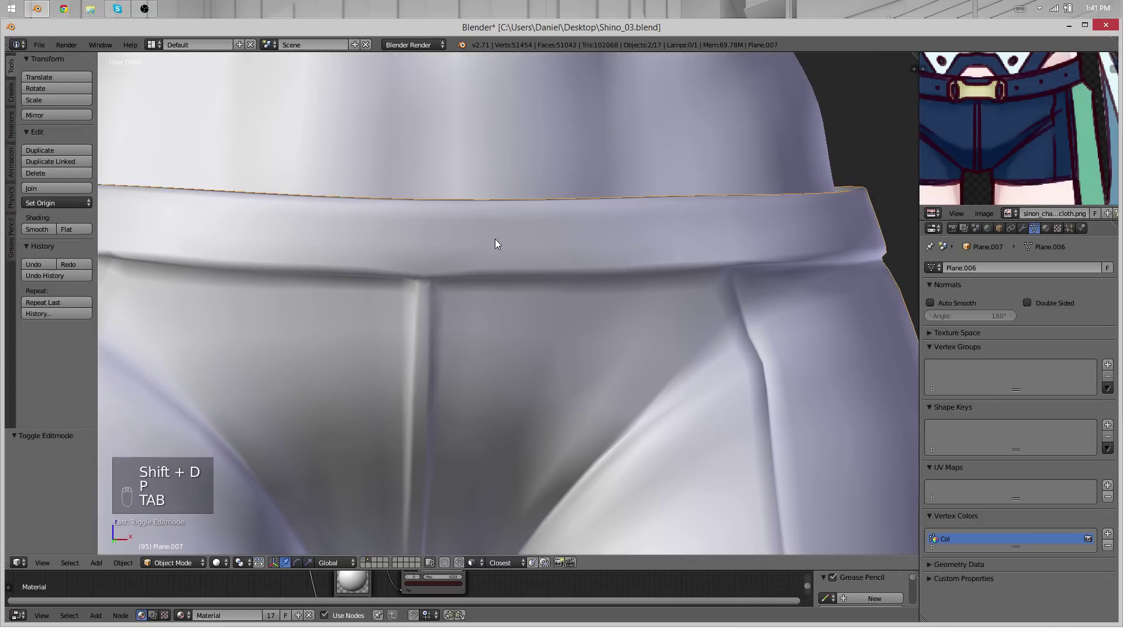
Open the separated waistband face for mesh editing and select all of its vertices in orthographic view
{"action": "right_click", "coordinate": [495, 239]}
{"action": "key", "text": "Tab"}
{"action": "scroll", "coordinate": [496, 241], "scroll_direction": "down", "scroll_amount": 4}
{"action": "scroll", "coordinate": [496, 246], "scroll_direction": "up", "scroll_amount": 5}
{"action": "key", "text": "a"}
{"action": "key", "text": "a"}
{"action": "key", "text": "a"}
{"action": "key", "text": "KP_5"}
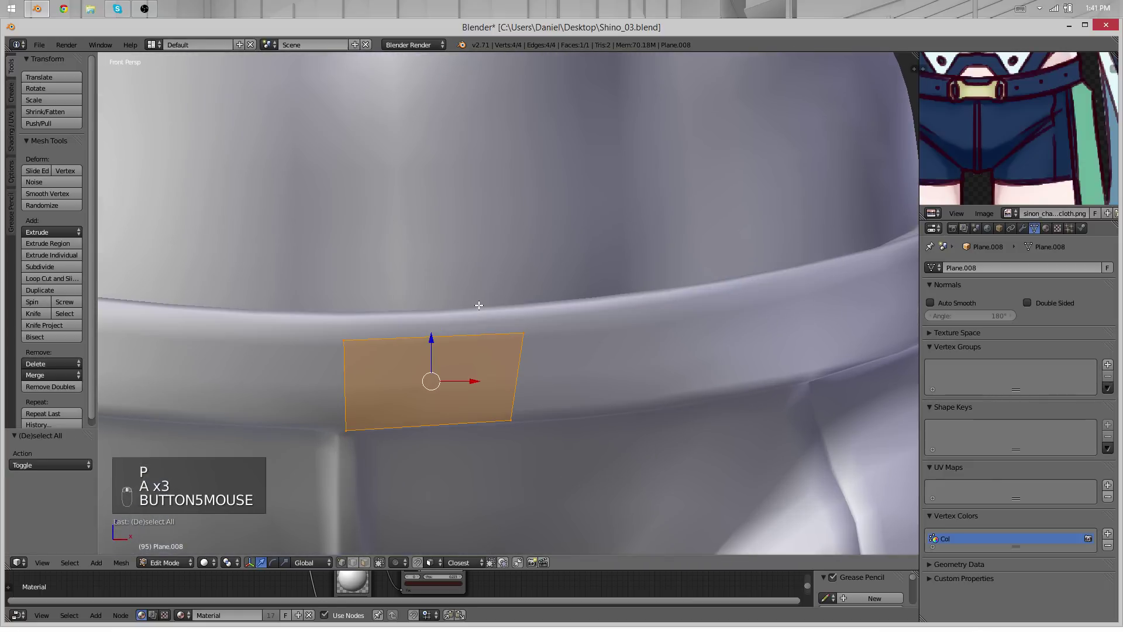
{"action": "scroll", "coordinate": [544, 316], "scroll_direction": "down", "scroll_amount": 1}
{"action": "key", "text": "KP_5"}
{"action": "key", "text": "a"}
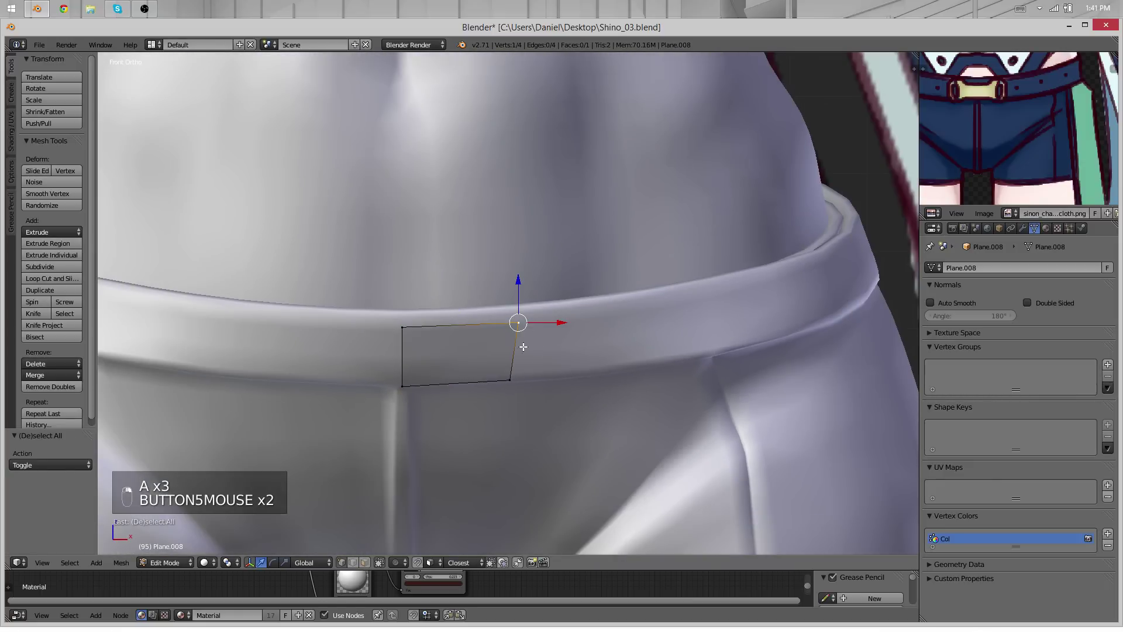
{"action": "key", "text": "a"}
Move the separated face -0.024 along Y in the right orthographic view, in front of the waistband
{"action": "middle_click_drag", "start_coordinate": [459, 384], "coordinate": [635, 399]}
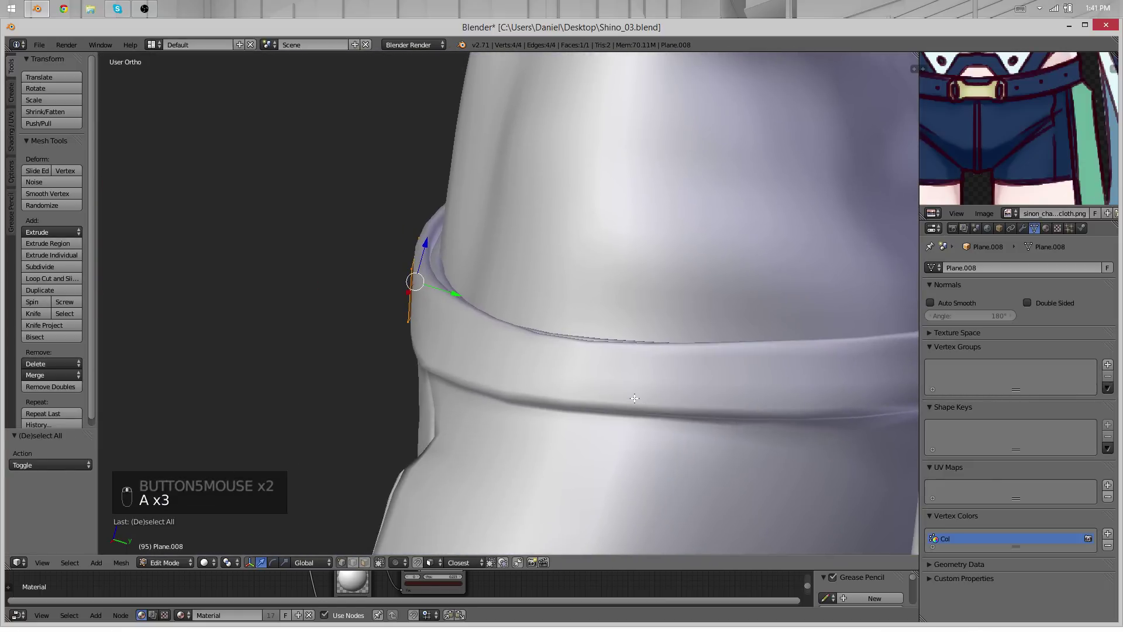
{"action": "key", "text": "KP_3"}
{"action": "key", "text": "g"}
{"action": "key", "text": "y"}
{"action": "left_click", "coordinate": [609, 361]}
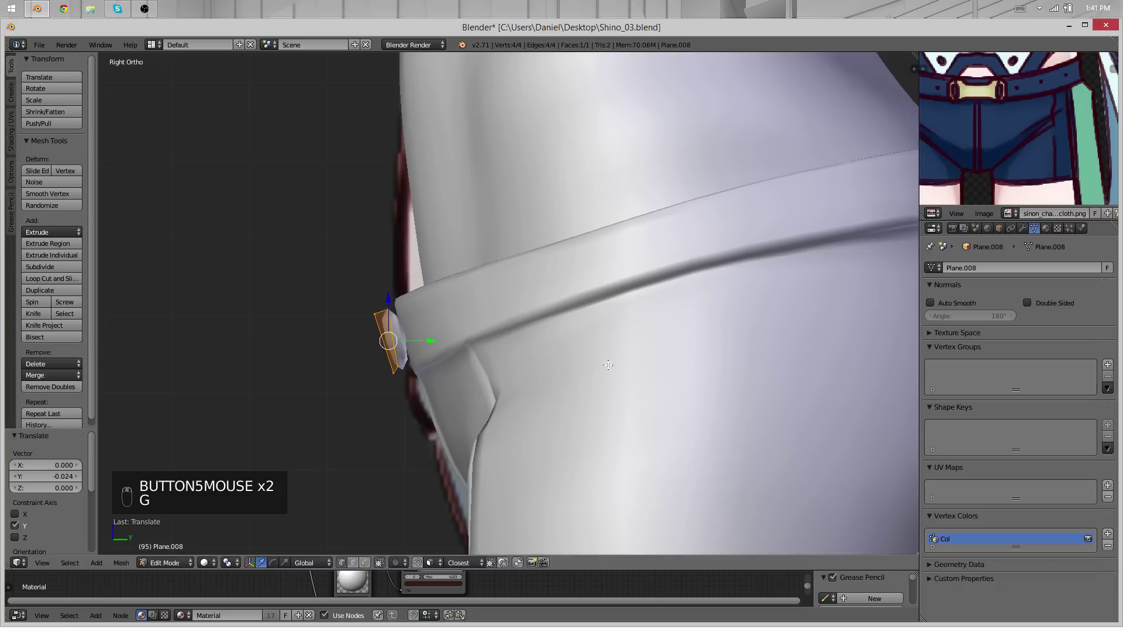
Scale the separated face along Y by 0.198 and again by about 0.718
{"action": "key", "text": "s"}
{"action": "key", "text": "x"}
{"action": "left_click", "coordinate": [414, 376]}
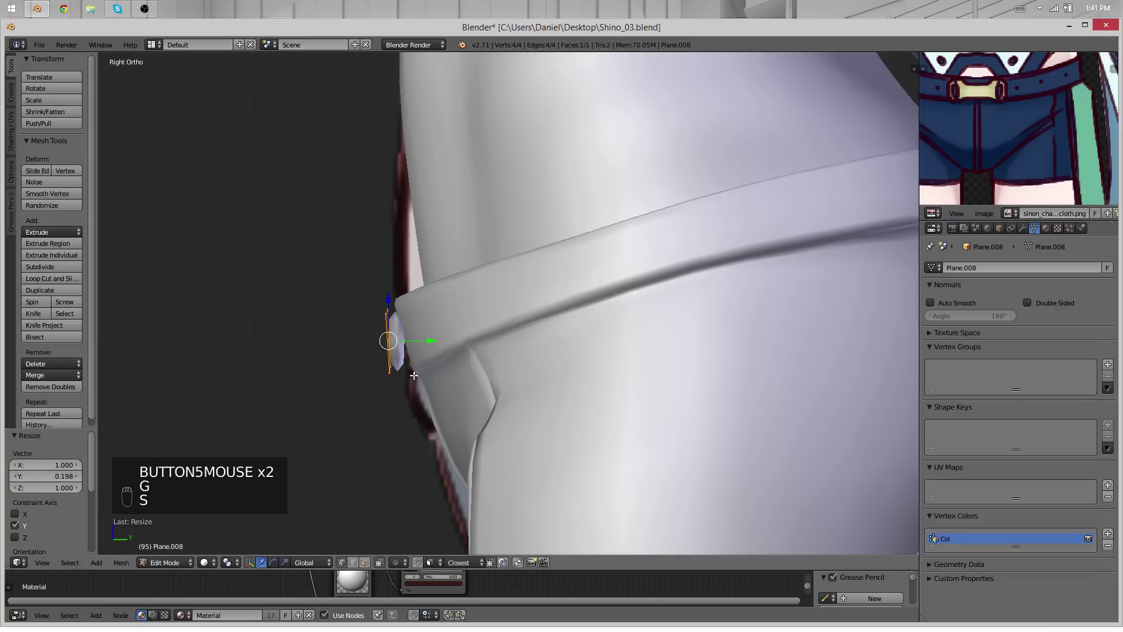
{"action": "key", "text": "s"}
{"action": "key", "text": "x"}
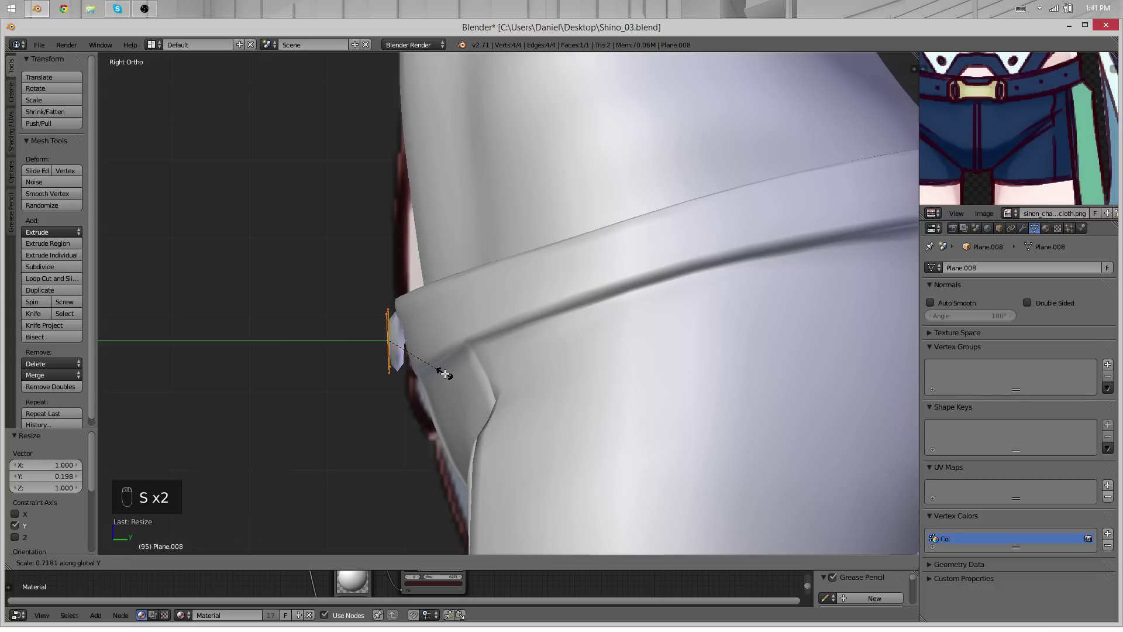
{"action": "left_click", "coordinate": [445, 373]}
Flatten the separated face completely by scaling it to 0 along Y in the right orthographic view
{"action": "middle_click_drag", "start_coordinate": [381, 329], "coordinate": [314, 354]}
{"action": "scroll", "coordinate": [494, 359], "scroll_direction": "up", "scroll_amount": 3}
{"action": "key", "text": "KP_3"}
{"action": "scroll", "coordinate": [567, 358], "scroll_direction": "up", "scroll_amount": 4}
{"action": "middle_click_drag", "start_coordinate": [423, 354], "coordinate": [592, 281], "text": "shift"}
{"action": "key", "text": "s"}
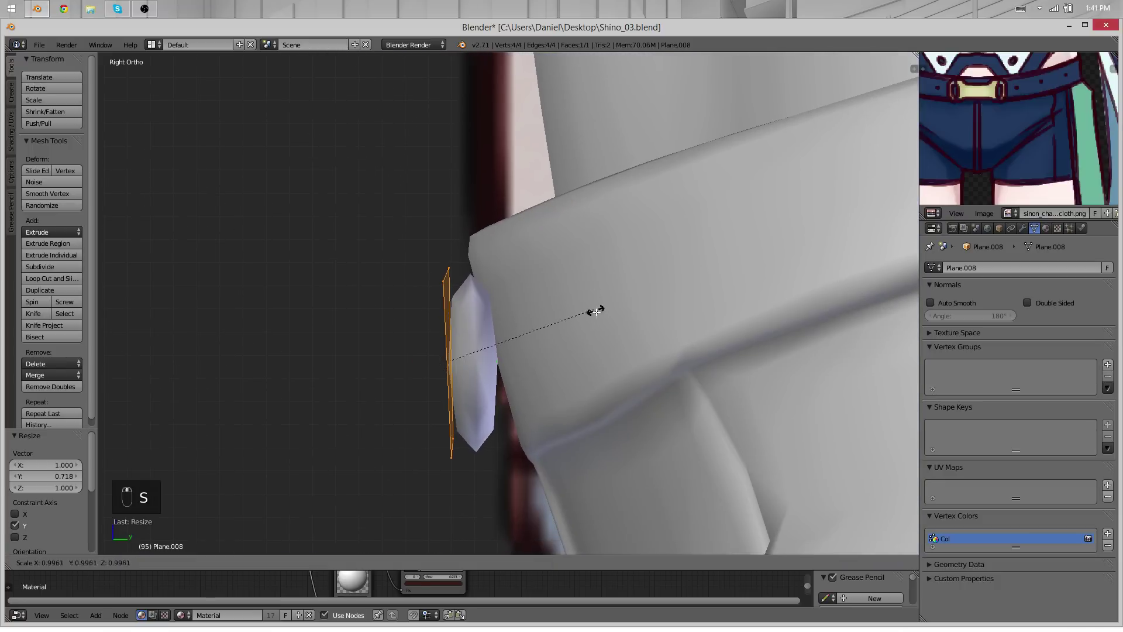
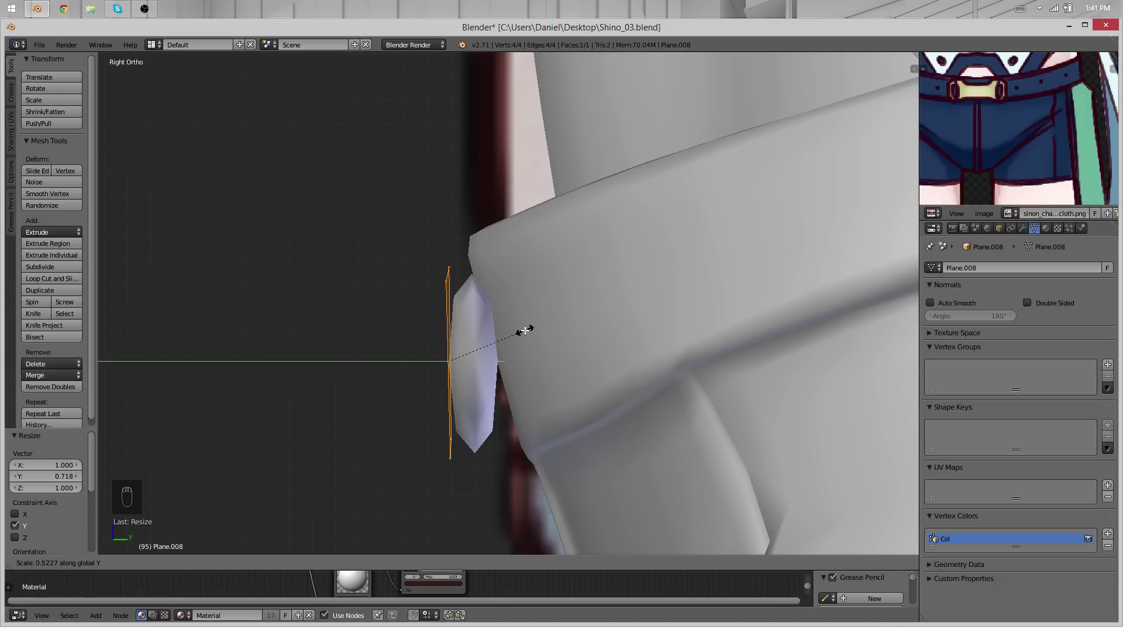
{"action": "key", "text": "Return"}
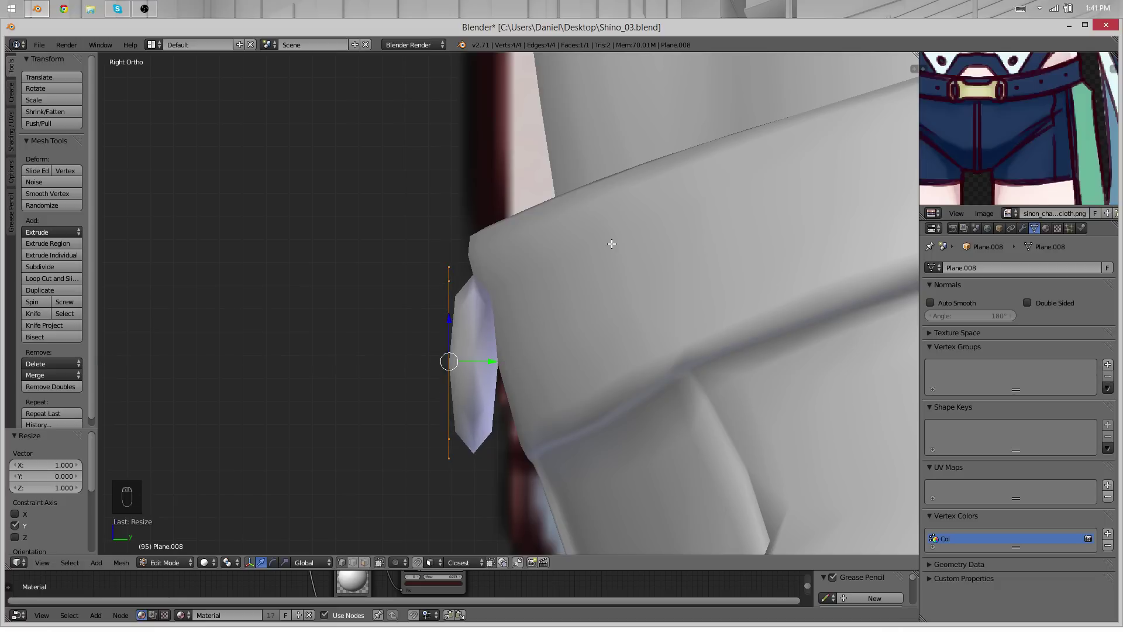
Straighten the separated face's outer side edge by scaling its two vertices to 0 along X in front orthographic view
{"action": "key", "text": "KP_1"}
{"action": "key", "text": "a"}
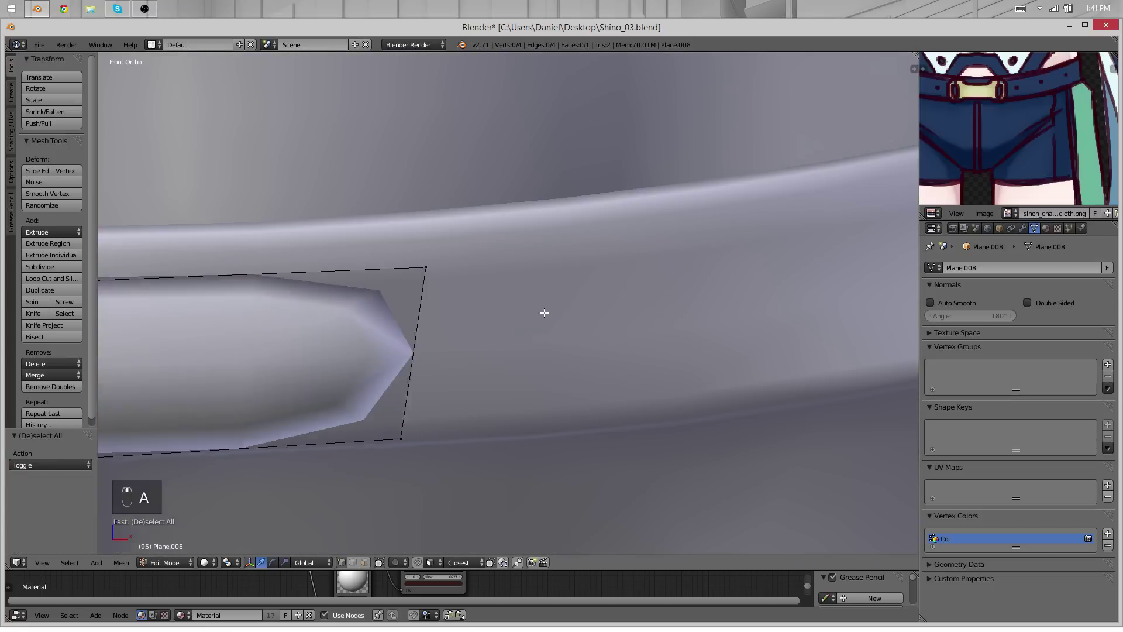
{"action": "scroll", "coordinate": [544, 313], "scroll_direction": "down", "scroll_amount": 2}
{"action": "key", "text": "b"}
{"action": "left_click_drag", "start_coordinate": [545, 435], "coordinate": [423, 229]}
{"action": "key", "text": "s"}
{"action": "key", "text": "x"}
{"action": "key", "text": "0"}
{"action": "key", "text": "Return"}
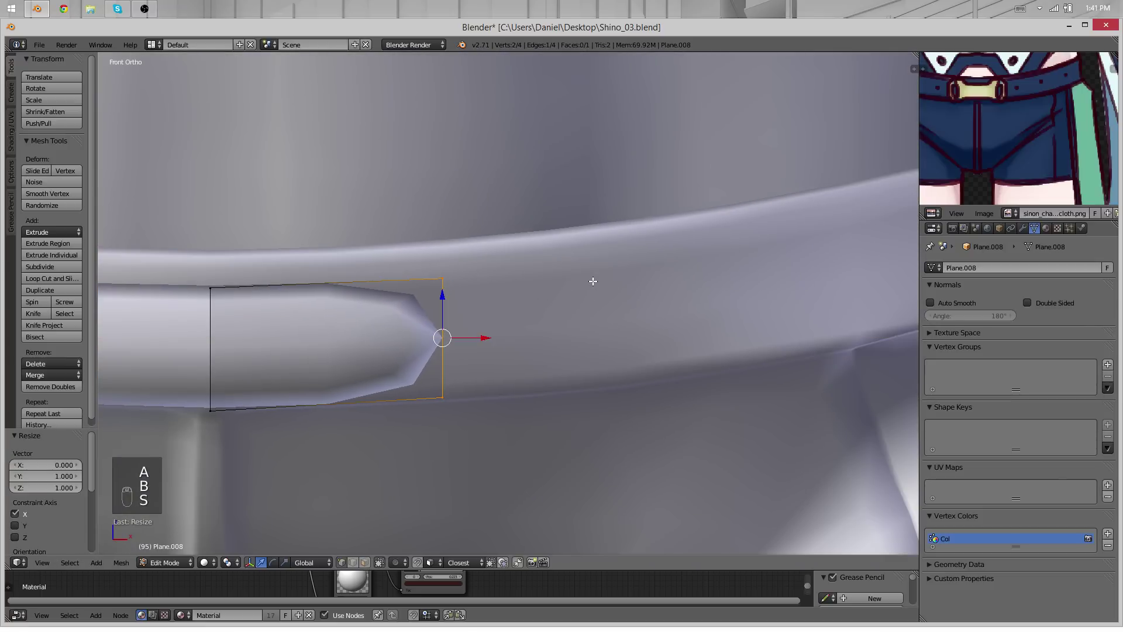
Level the face's top edge and bottom edge by scaling each one to 0 along Z
{"action": "key", "text": "a"}
{"action": "key", "text": "b"}
{"action": "left_click_drag", "start_coordinate": [556, 296], "coordinate": [183, 175]}
{"action": "key", "text": "s"}
{"action": "key", "text": "y"}
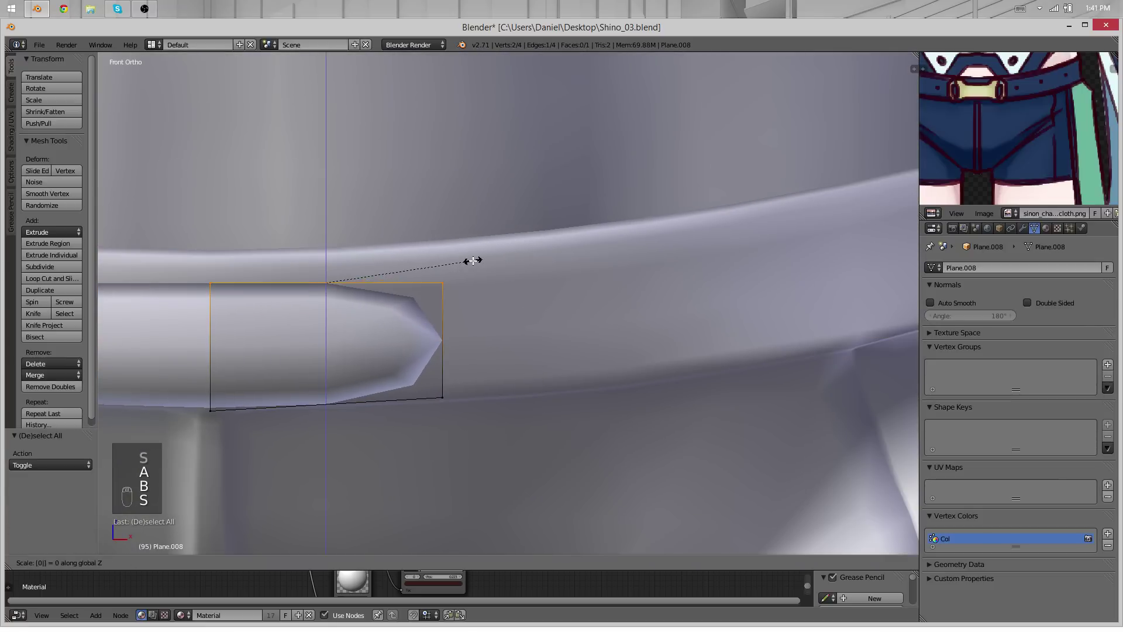
{"action": "key", "text": "Return"}
{"action": "key", "text": "a"}
{"action": "left_click_drag", "start_coordinate": [162, 337], "coordinate": [162, 337]}
{"action": "key", "text": "s"}
{"action": "key", "text": "z"}
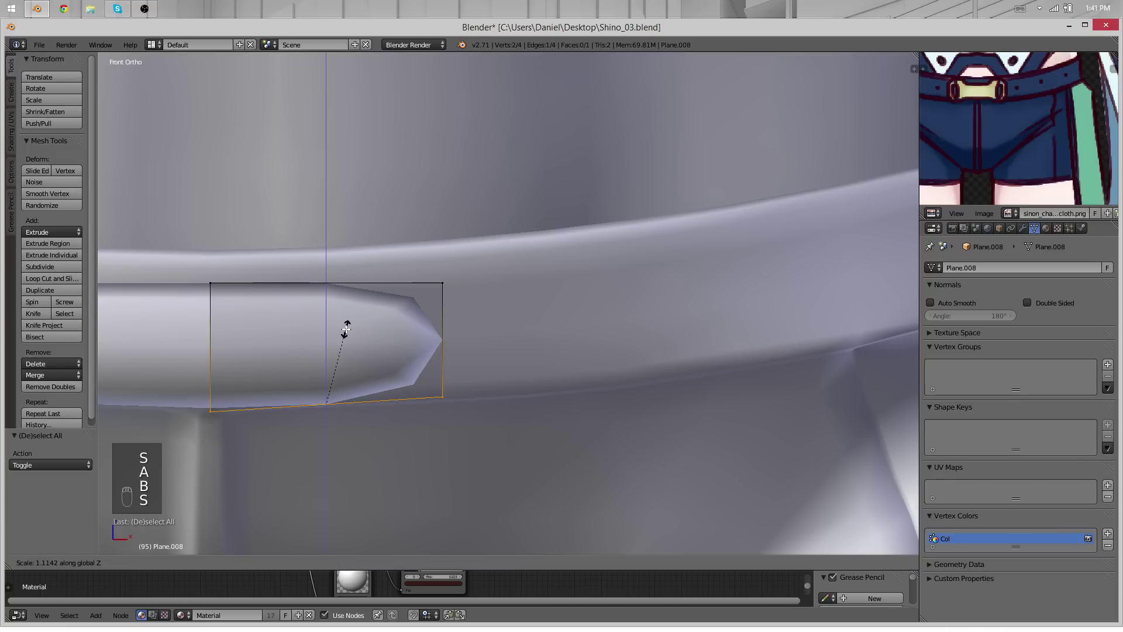
{"action": "key", "text": "0"}
{"action": "key", "text": "Return"}
Move the whole face -0.039 along X and 0.008 along Z on the front of the waistband
{"action": "scroll", "coordinate": [580, 326], "scroll_direction": "down", "scroll_amount": 4}
{"action": "scroll", "coordinate": [580, 326], "scroll_direction": "down", "scroll_amount": 3}
{"action": "scroll", "coordinate": [509, 334], "scroll_direction": "up", "scroll_amount": 4}
{"action": "key", "text": "a"}
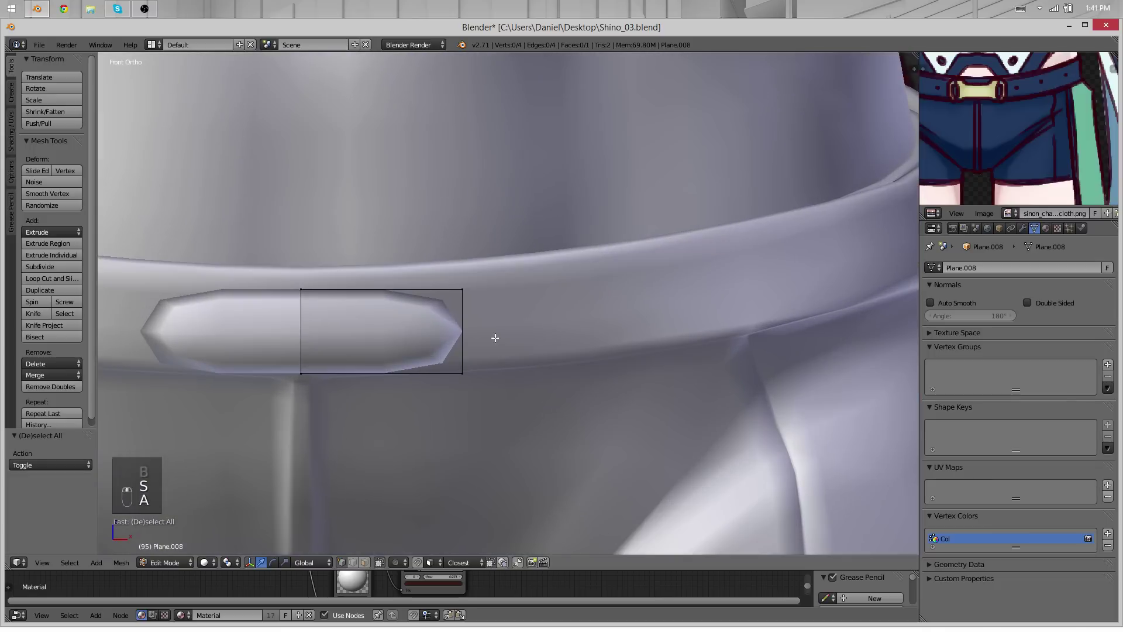
{"action": "key", "text": "a"}
{"action": "key", "text": "g"}
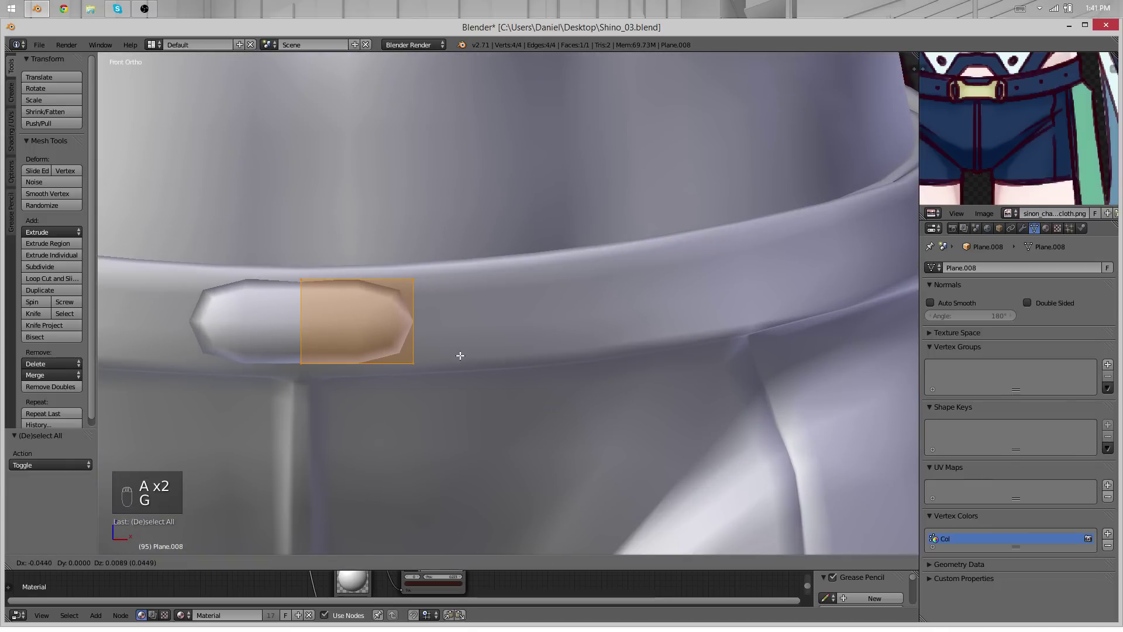
{"action": "left_click", "coordinate": [462, 355]}
{"action": "scroll", "coordinate": [475, 354], "scroll_direction": "down", "scroll_amount": 5}
{"action": "scroll", "coordinate": [486, 327], "scroll_direction": "up", "scroll_amount": 6}
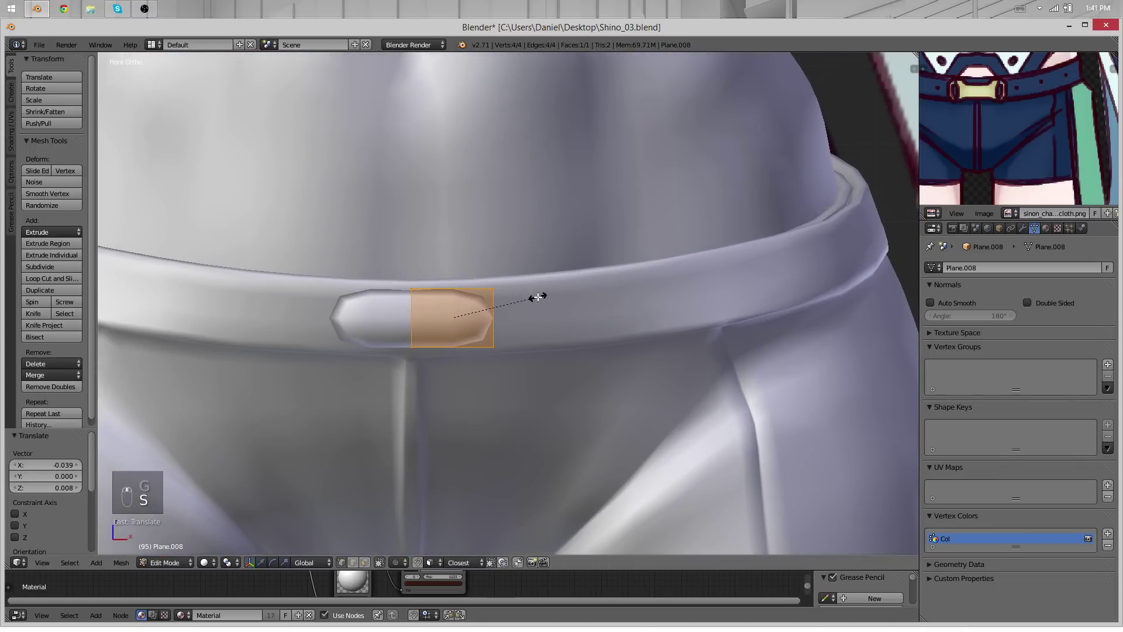
{"action": "key", "text": "s"}
Extrude the face's outer side edge about 0.034 along X and move the new edge back -0.012 along X
{"action": "right_click", "coordinate": [493, 346], "text": "shift"}
{"action": "key", "text": "e"}
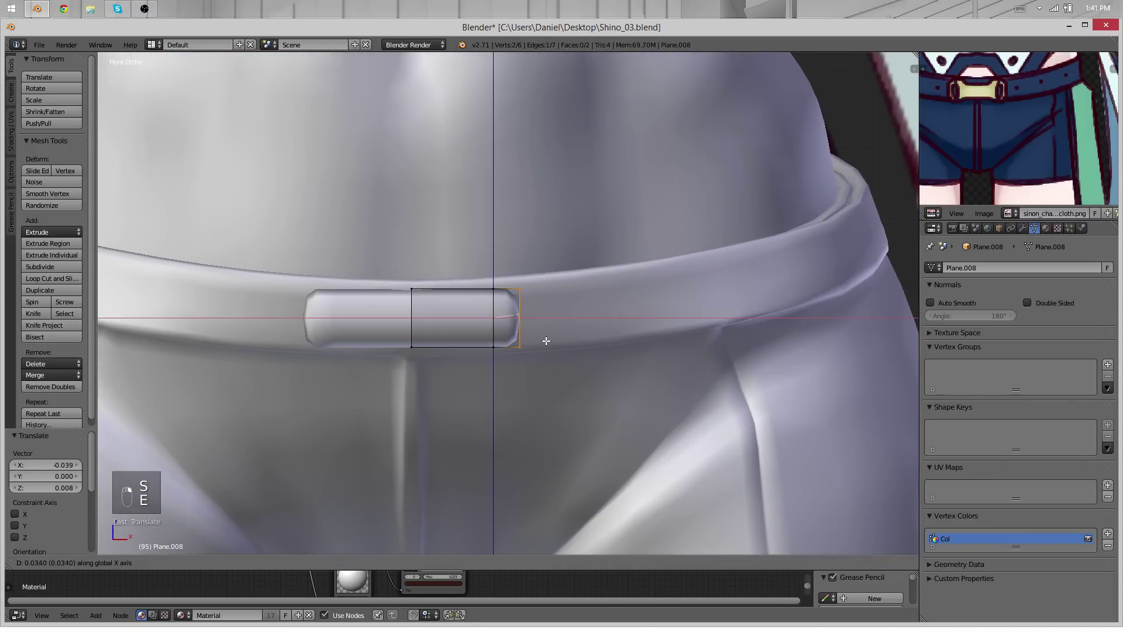
{"action": "left_click", "coordinate": [546, 341]}
{"action": "key", "text": "g"}
{"action": "left_click", "coordinate": [531, 335]}
Add a vertical loop cut near the outer end of the main face and scale the extruded end section by 1.571 along Z
{"action": "key", "text": "ctrl+r"}
{"action": "left_click", "coordinate": [476, 295]}
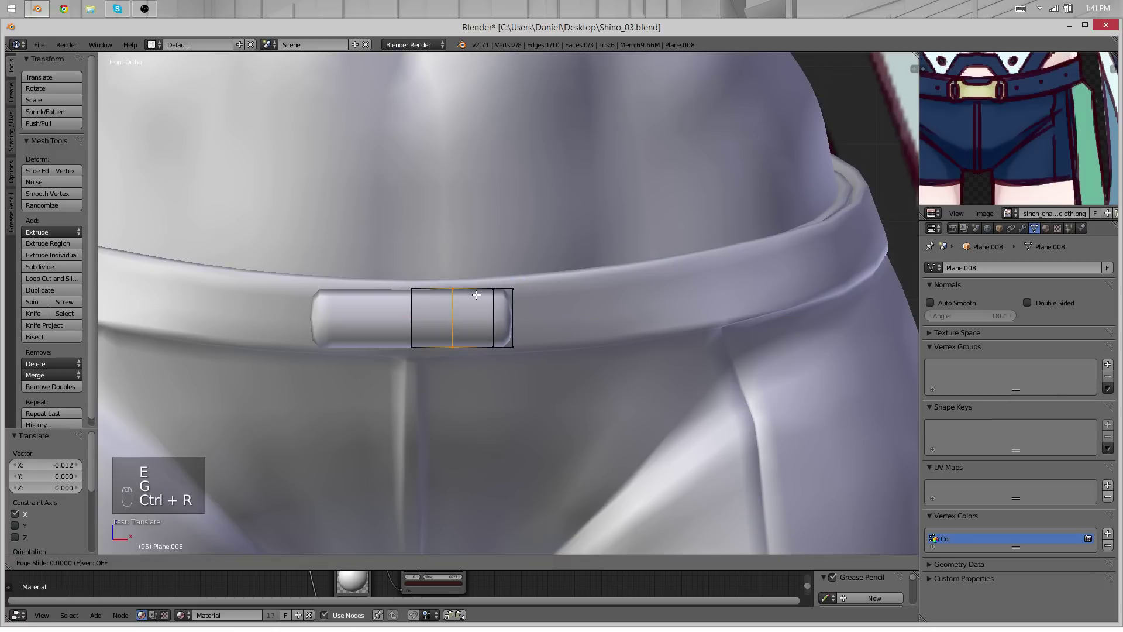
{"action": "left_click", "coordinate": [496, 297]}
{"action": "right_click", "coordinate": [505, 290]}
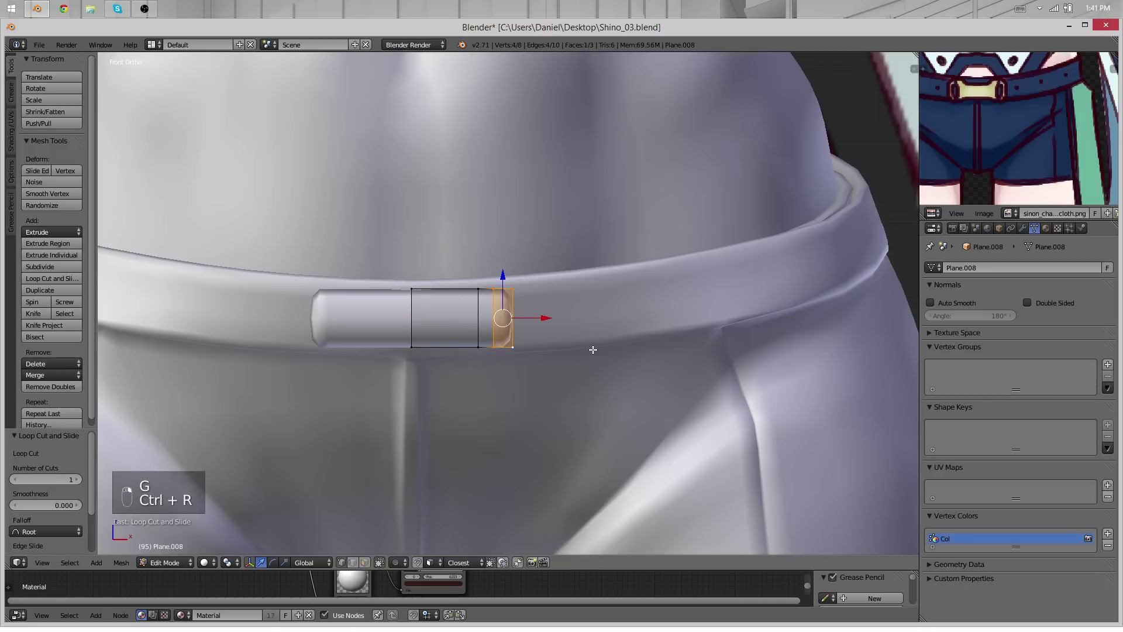
{"action": "key", "text": "s"}
{"action": "key", "text": "z"}
{"action": "left_click", "coordinate": [654, 303]}
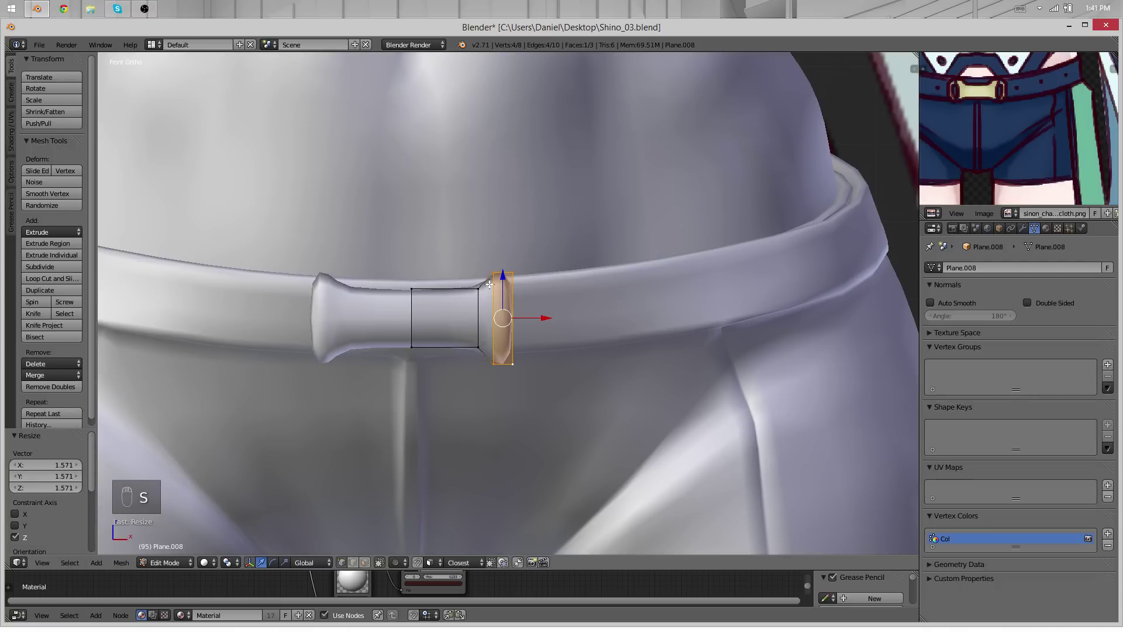
Add the neighbouring loop to the selected flared end and move it -0.023 and a further -0.008 along X
{"action": "key", "text": "g"}
{"action": "key", "text": "x"}
{"action": "left_click", "coordinate": [455, 326]}
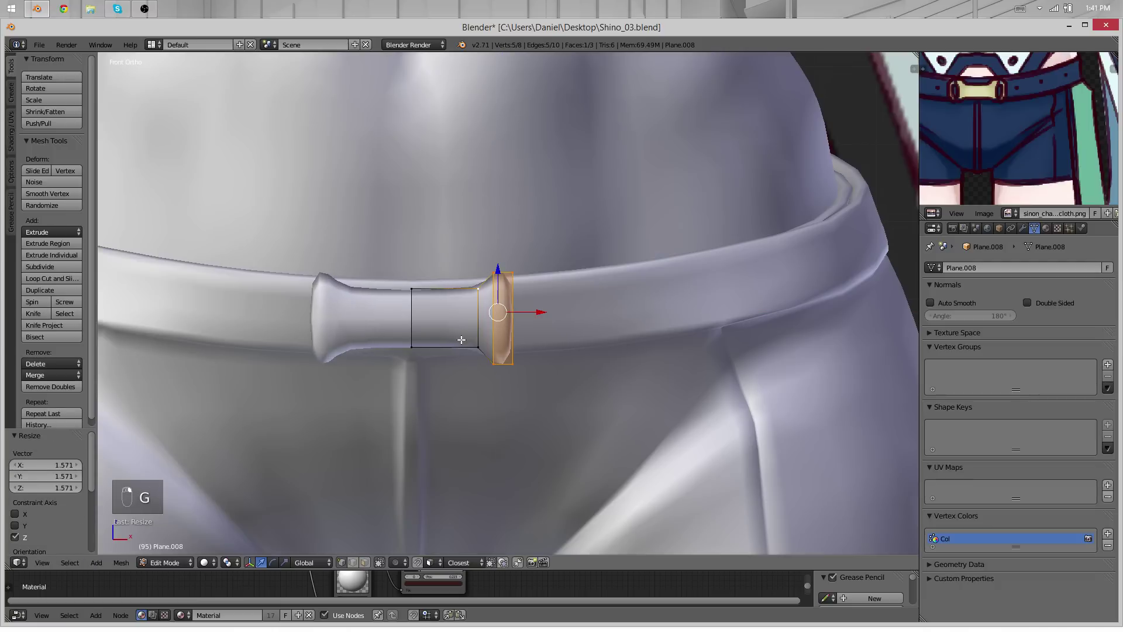
{"action": "key", "text": "shift+g"}
{"action": "left_click", "coordinate": [444, 328]}
{"action": "key", "text": "g"}
{"action": "key", "text": "x"}
{"action": "left_click", "coordinate": [616, 304]}
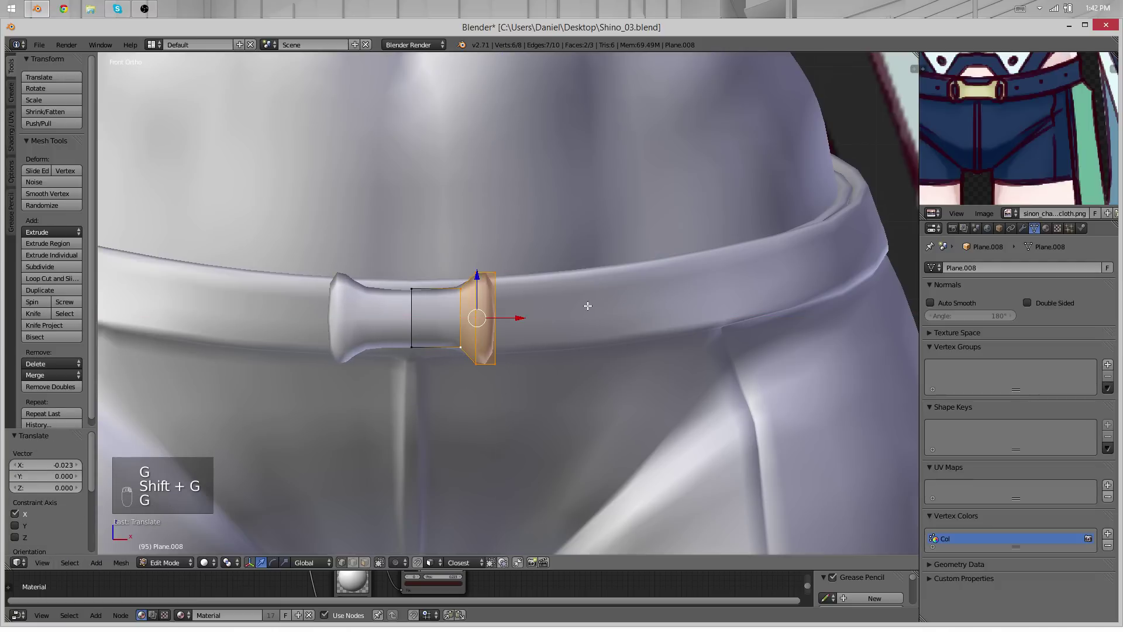
{"action": "key", "text": "g"}
{"action": "key", "text": "x"}
{"action": "left_click", "coordinate": [580, 306]}
{"action": "scroll", "coordinate": [419, 221], "scroll_direction": "up", "scroll_amount": 1}
{"action": "scroll", "coordinate": [419, 221], "scroll_direction": "up", "scroll_amount": 5}
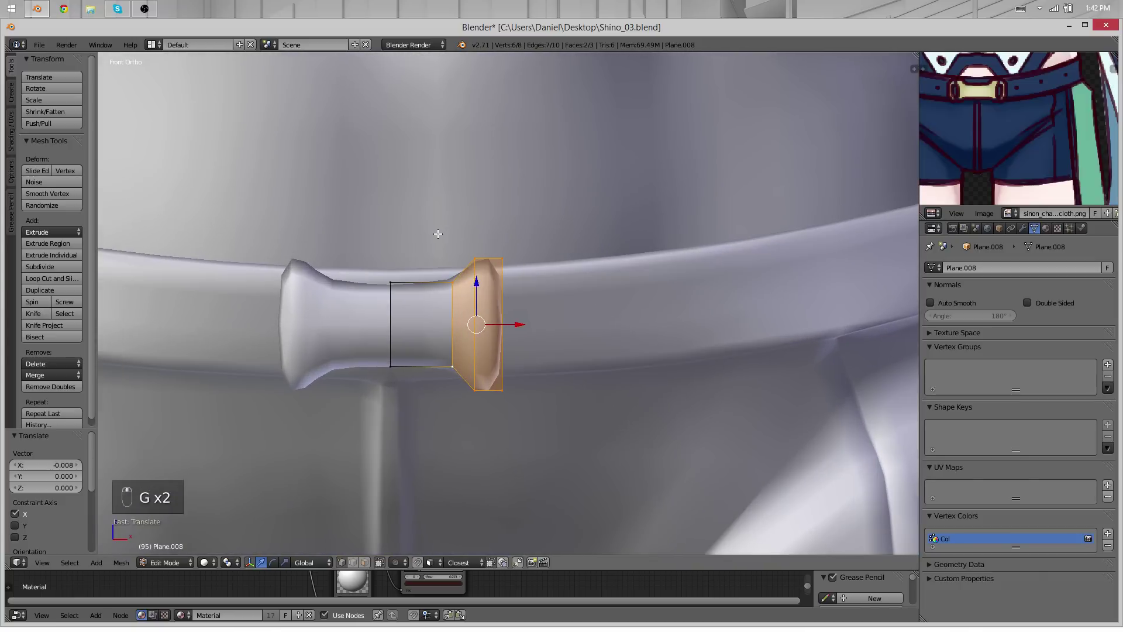
{"action": "key", "text": "ctrl+r"}
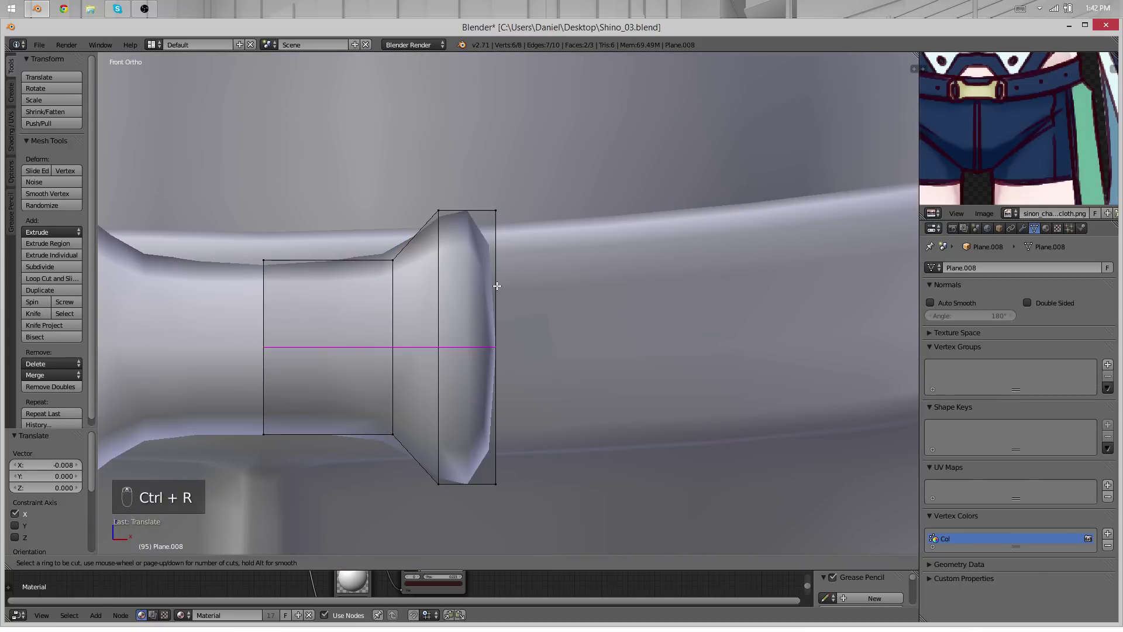
{"action": "left_click", "coordinate": [496, 286]}
{"action": "right_click", "coordinate": [498, 286]}
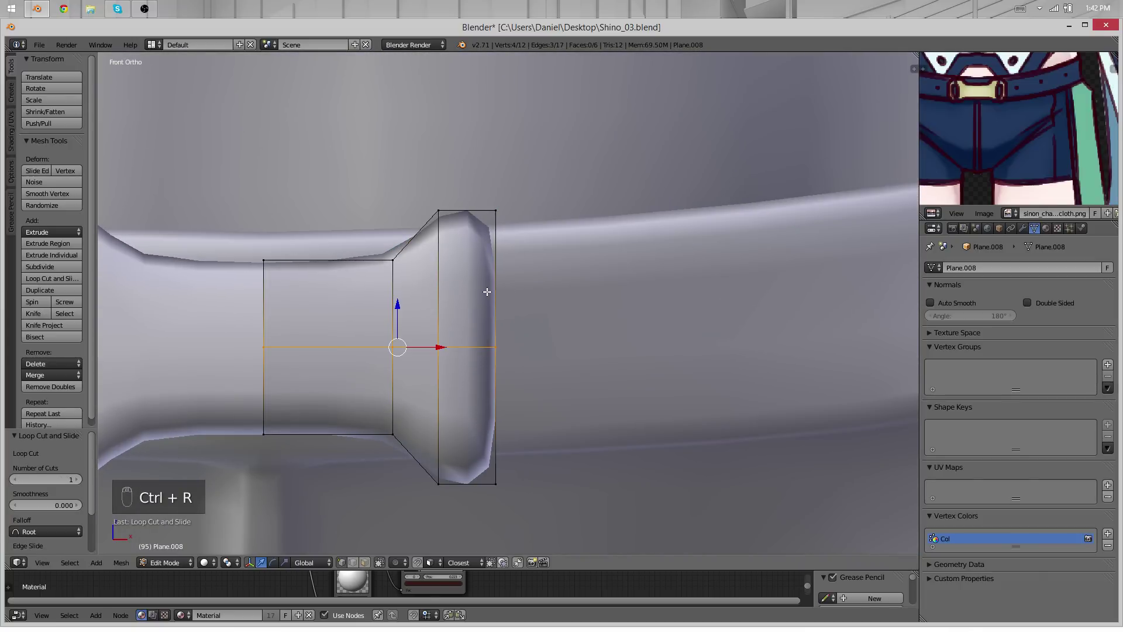
{"action": "key", "text": "ctrl+z"}
Add three evenly spaced horizontal loop cuts across the buckle and delete the middle edge loop
{"action": "key", "text": "ctrl+r"}
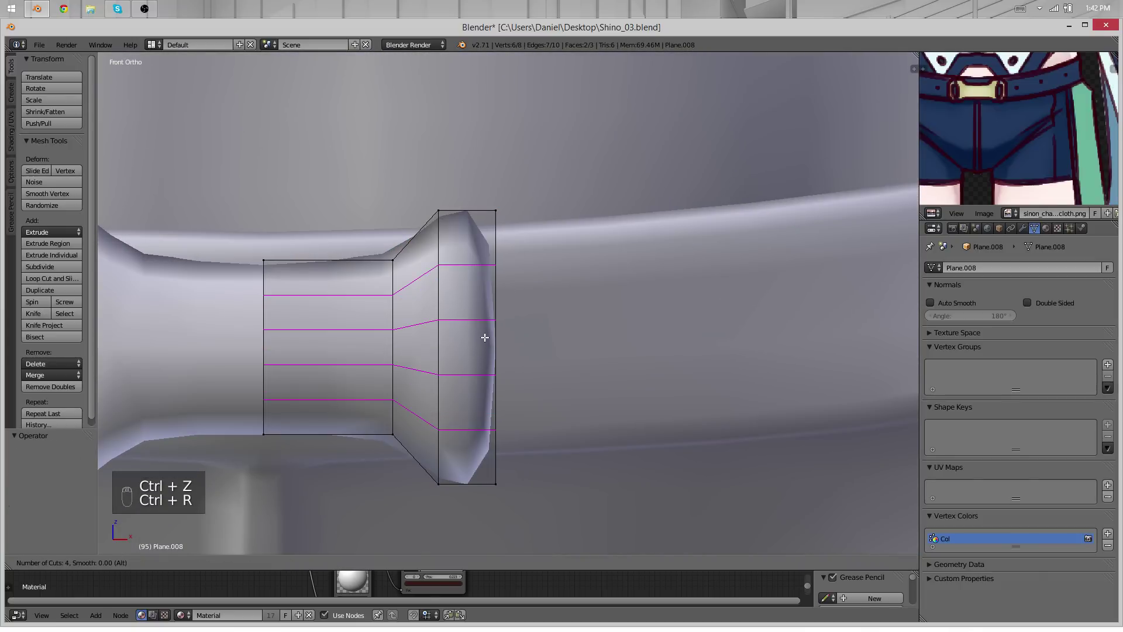
{"action": "left_click", "coordinate": [485, 337]}
{"action": "right_click", "coordinate": [483, 340]}
{"action": "right_click", "coordinate": [481, 346], "text": "alt"}
{"action": "key", "text": "x"}
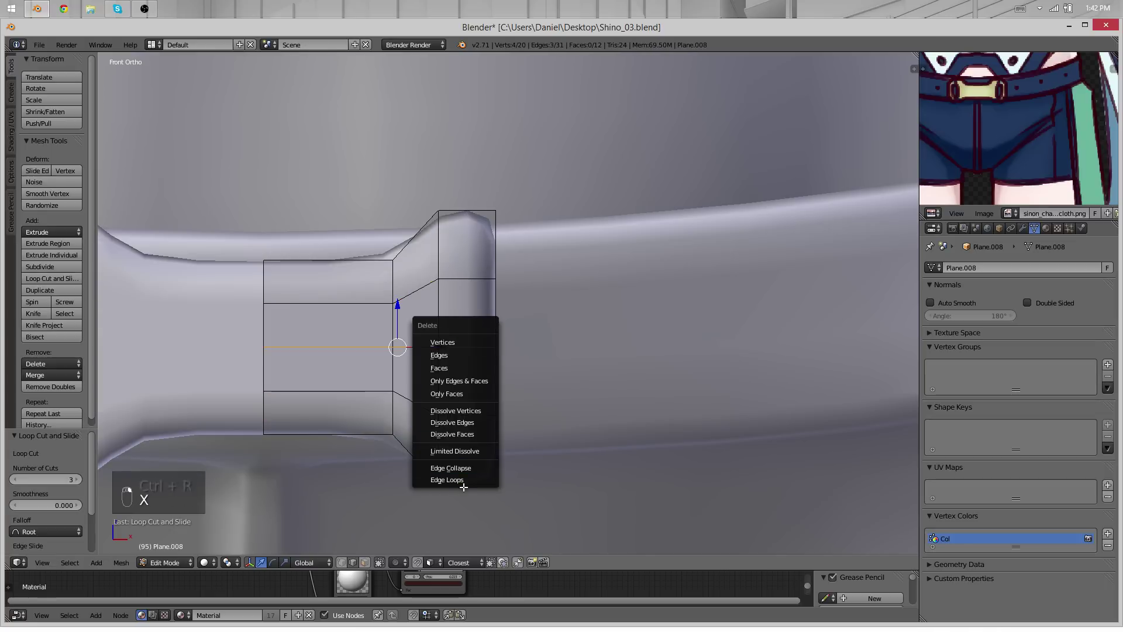
{"action": "left_click", "coordinate": [447, 480]}
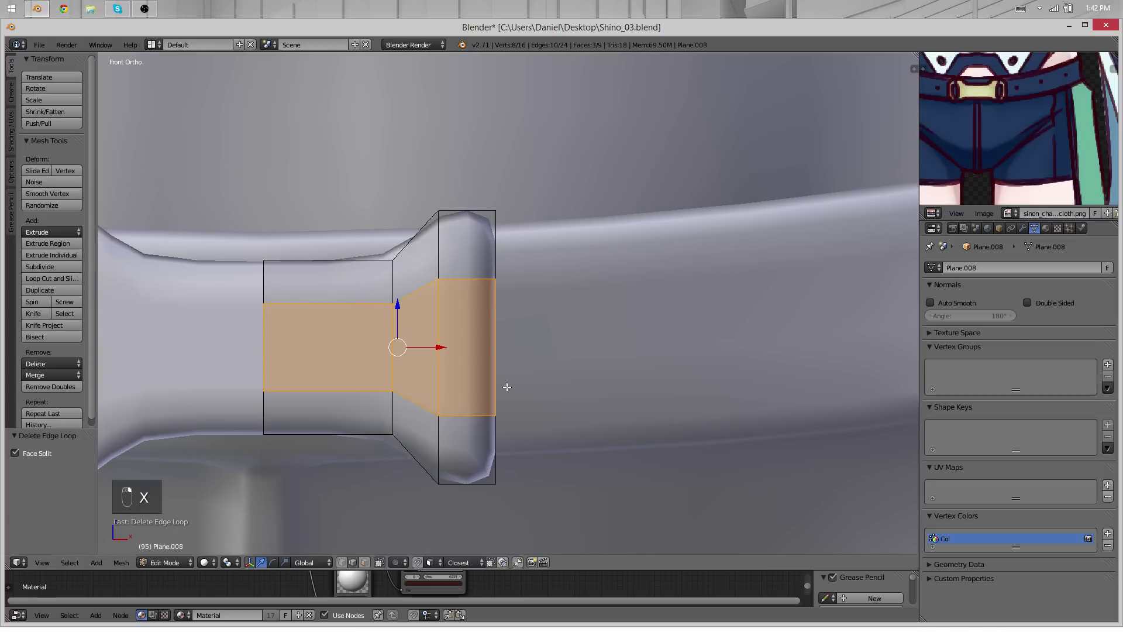
Move the buckle's upper and lower outer corner vertices about 0.025 outward along X in front orthographic view
{"action": "left_click", "coordinate": [366, 561]}
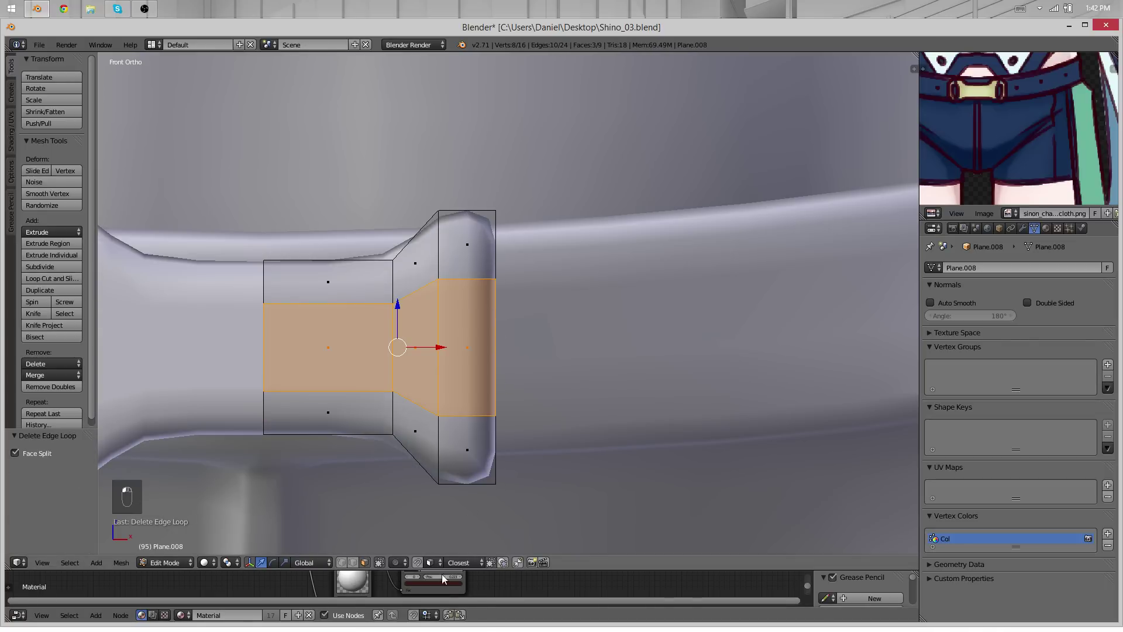
{"action": "left_click", "coordinate": [343, 562]}
{"action": "middle_click_drag", "start_coordinate": [479, 489], "coordinate": [432, 460]}
{"action": "right_click", "coordinate": [451, 472]}
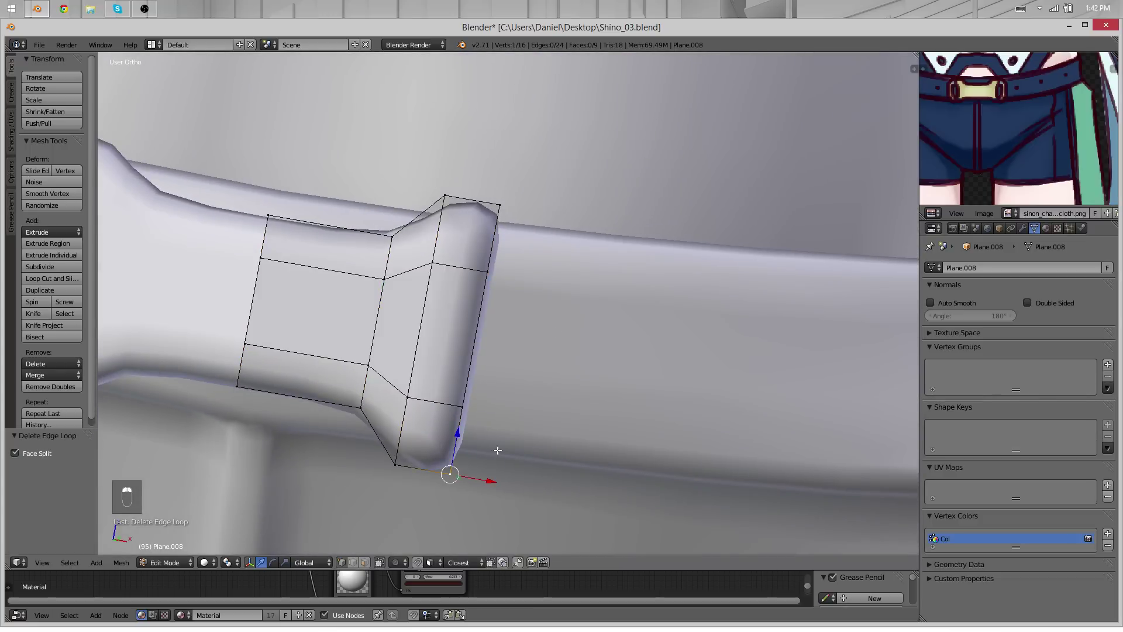
{"action": "key", "text": "KP_1"}
{"action": "key", "text": "g"}
{"action": "key", "text": "x"}
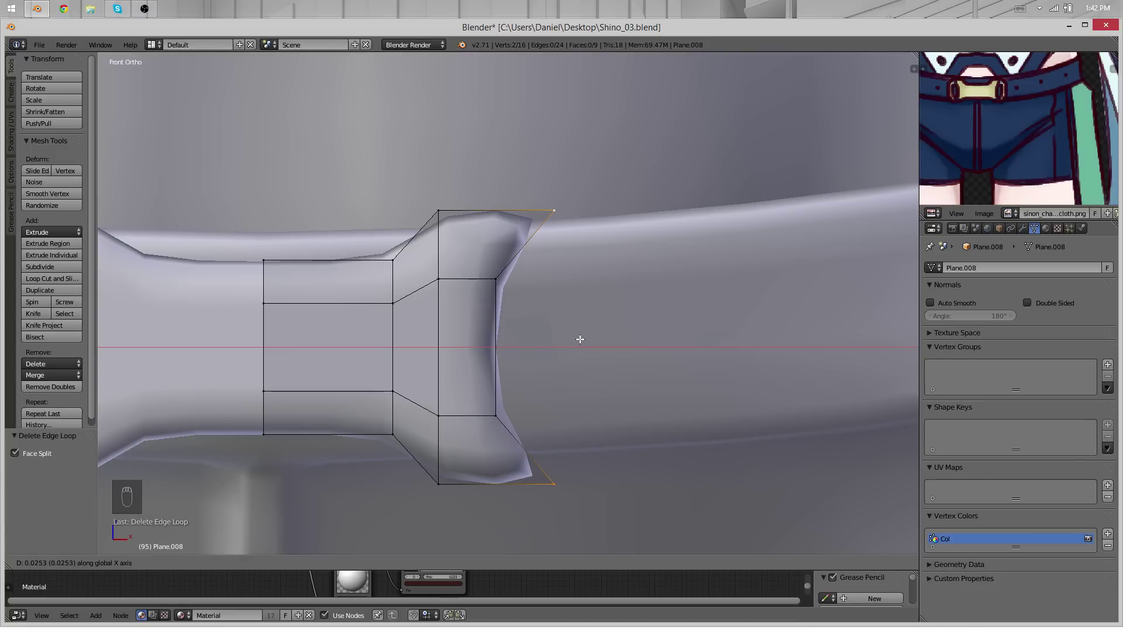
{"action": "left_click", "coordinate": [579, 339]}
{"action": "key", "text": "Tab"}
{"action": "key", "text": "Tab"}
{"action": "key", "text": "Tab"}
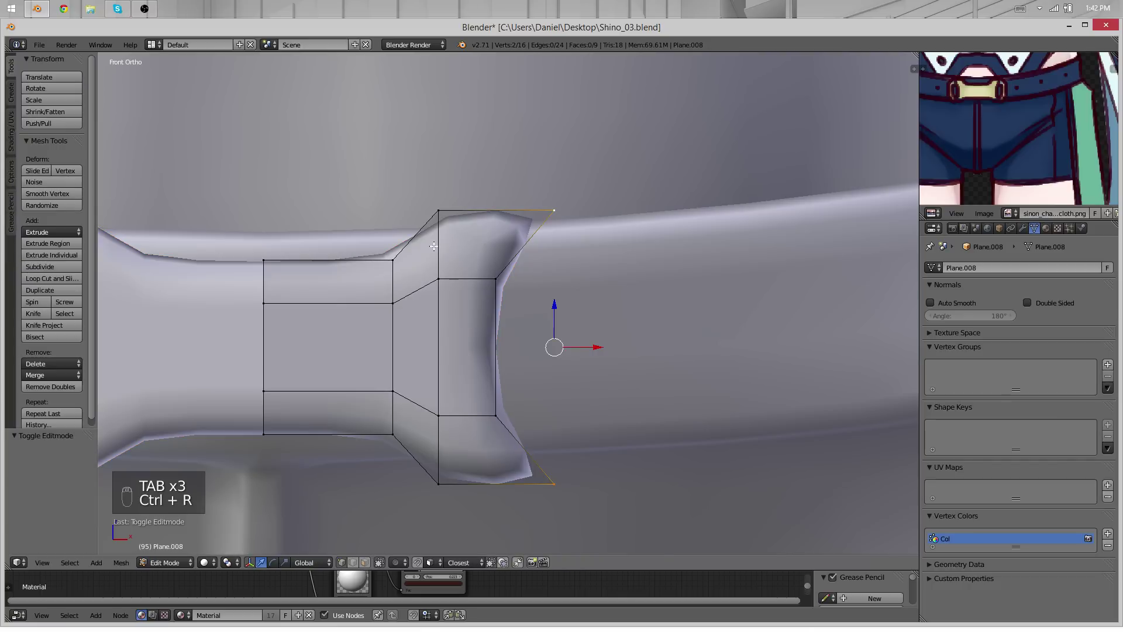
Add four horizontal support loops to the buckle: close to its top and bottom edges and just inside the two inner loops
{"action": "key", "text": "ctrl+r"}
{"action": "left_click", "coordinate": [433, 245]}
{"action": "left_click", "coordinate": [432, 320]}
{"action": "key", "text": "ctrl+r"}
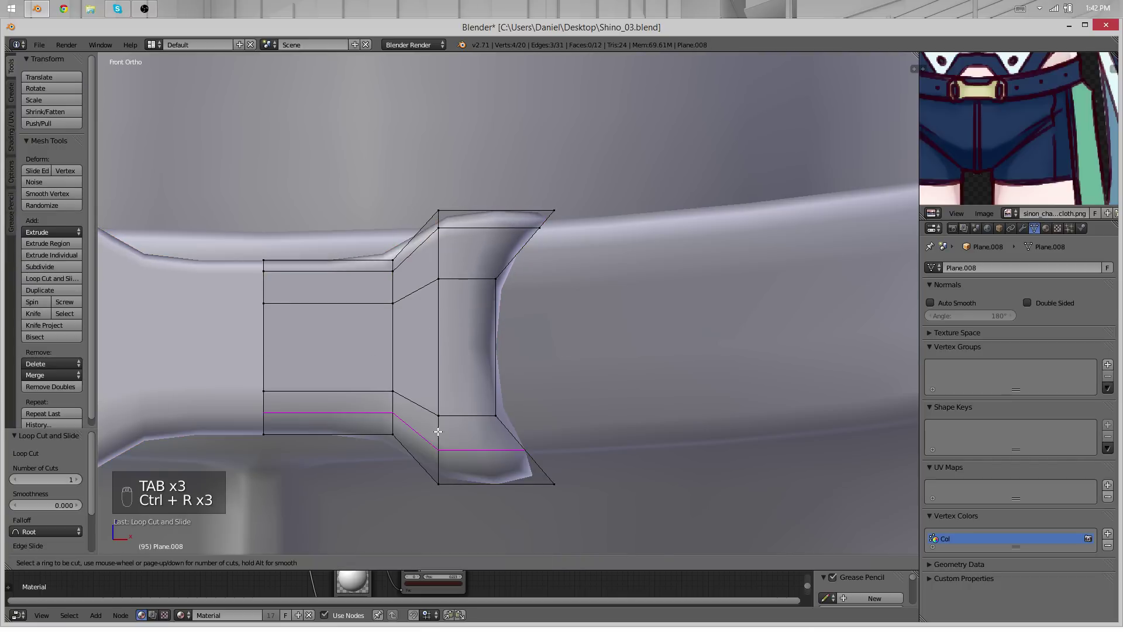
{"action": "left_click", "coordinate": [438, 432]}
{"action": "left_click", "coordinate": [438, 442]}
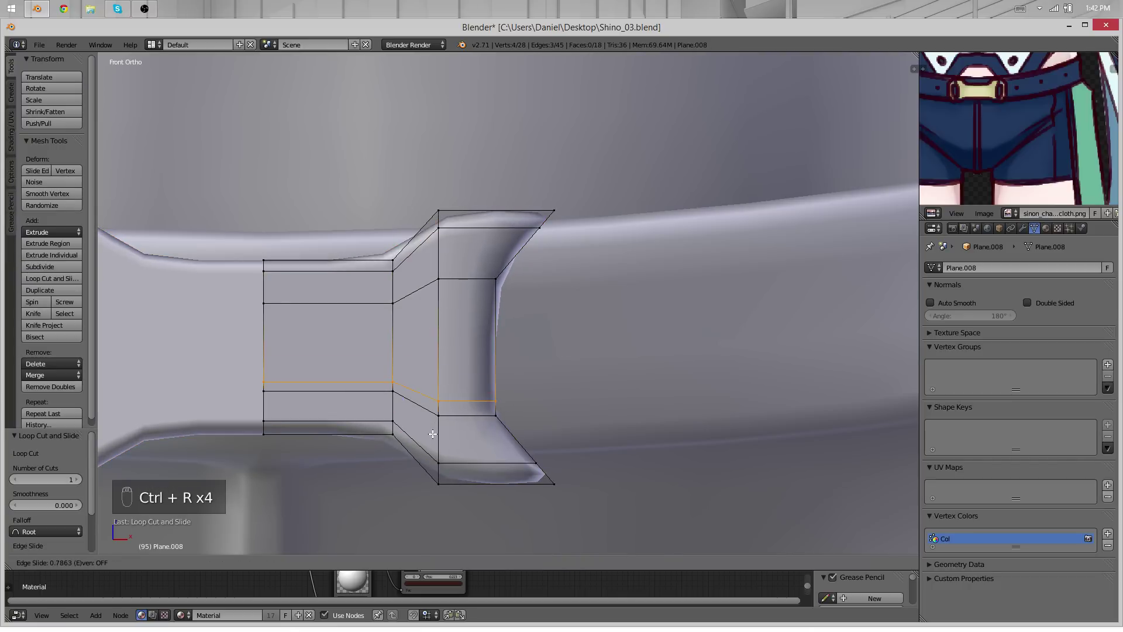
{"action": "key", "text": "ctrl+r"}
{"action": "left_click", "coordinate": [450, 334]}
{"action": "left_click", "coordinate": [462, 271]}
Add three vertical support loops to the buckle: on each side of the flared transition and near the outer end
{"action": "key", "text": "ctrl+r"}
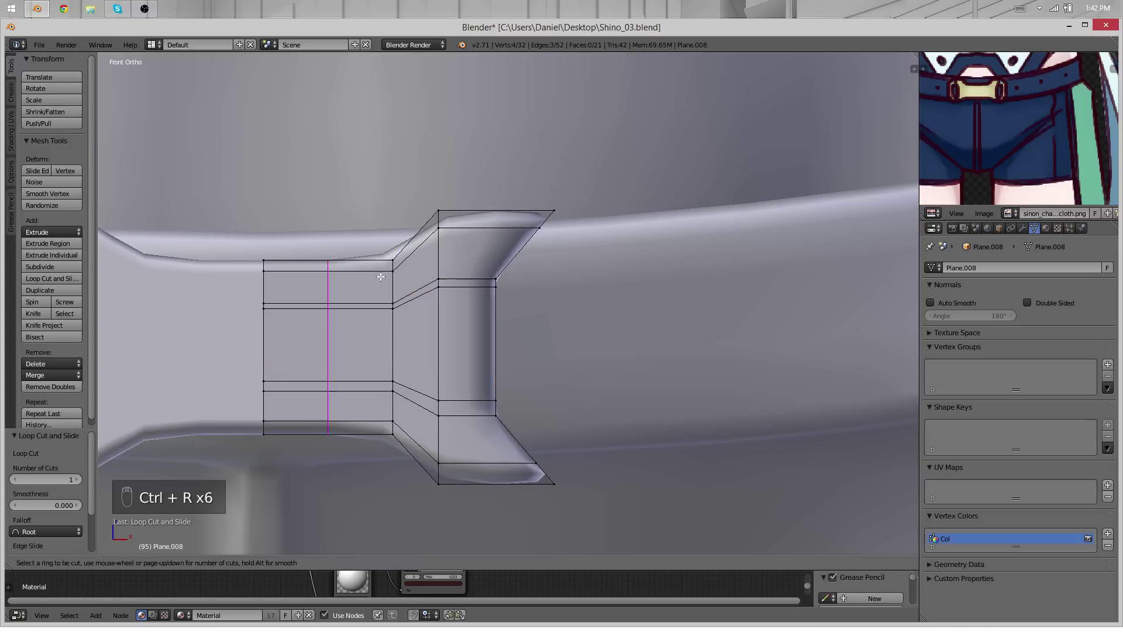
{"action": "left_click", "coordinate": [383, 270]}
{"action": "left_click", "coordinate": [438, 270]}
{"action": "key", "text": "ctrl+r"}
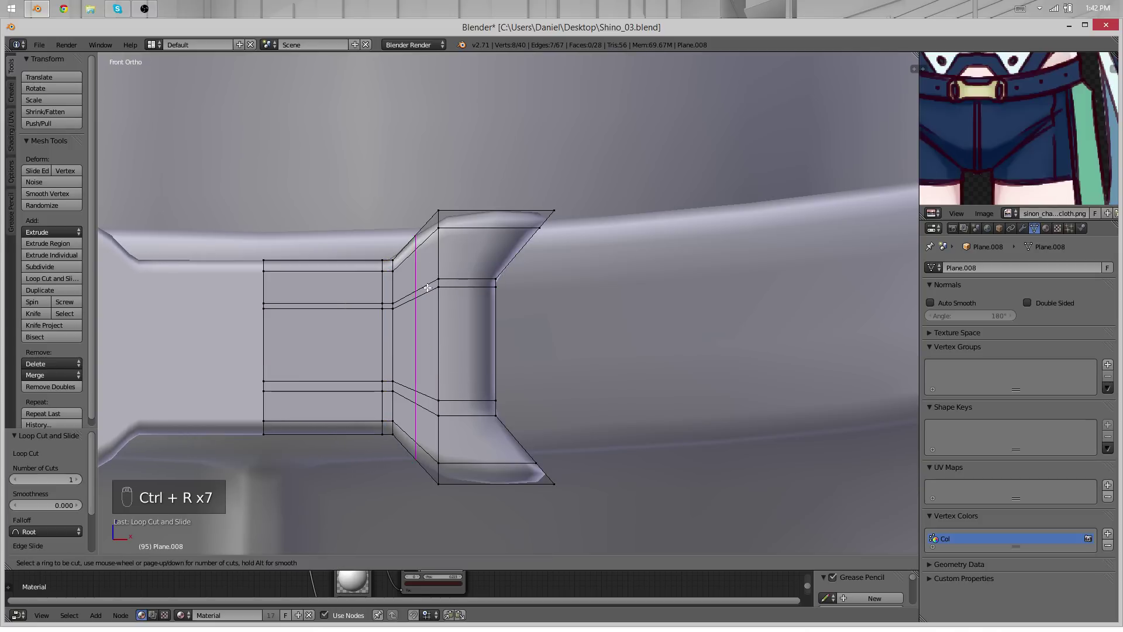
{"action": "left_click", "coordinate": [439, 281]}
{"action": "left_click", "coordinate": [440, 282]}
{"action": "key", "text": "ctrl+r"}
{"action": "left_click", "coordinate": [475, 280]}
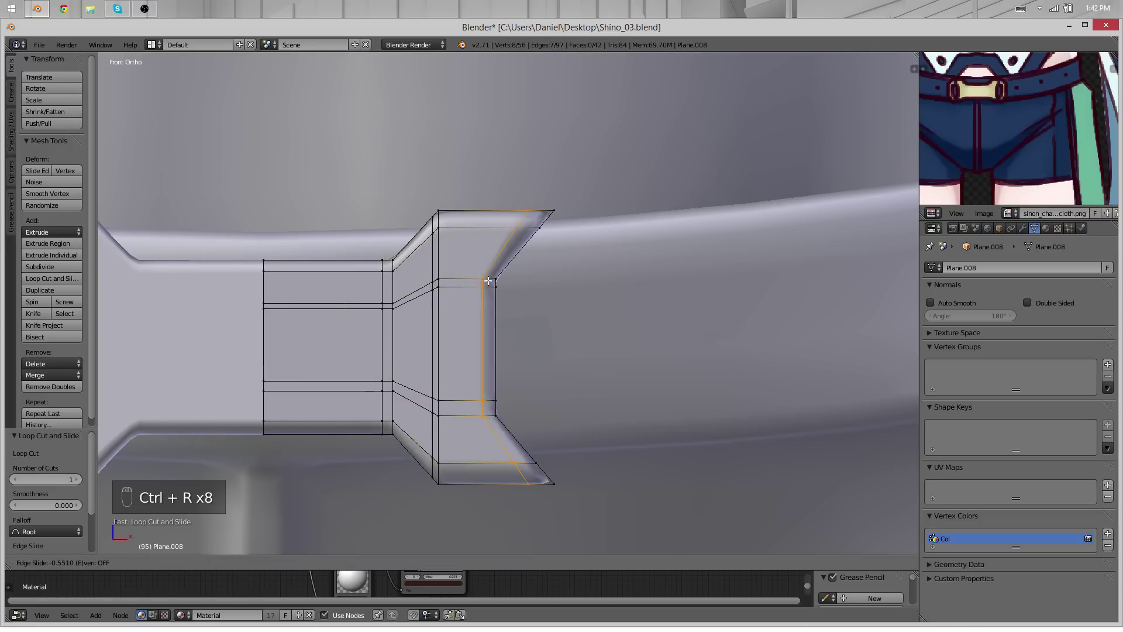
{"action": "left_click", "coordinate": [488, 281]}
Examine the buckle's smoothed shape from the front and at an angle, with and without the edit mesh displayed
{"action": "key", "text": "Tab"}
{"action": "scroll", "coordinate": [454, 319], "scroll_direction": "down", "scroll_amount": 2}
{"action": "scroll", "coordinate": [453, 319], "scroll_direction": "down", "scroll_amount": 1}
{"action": "key", "text": "Tab"}
{"action": "scroll", "coordinate": [454, 319], "scroll_direction": "up", "scroll_amount": 2}
{"action": "scroll", "coordinate": [454, 319], "scroll_direction": "down", "scroll_amount": 4}
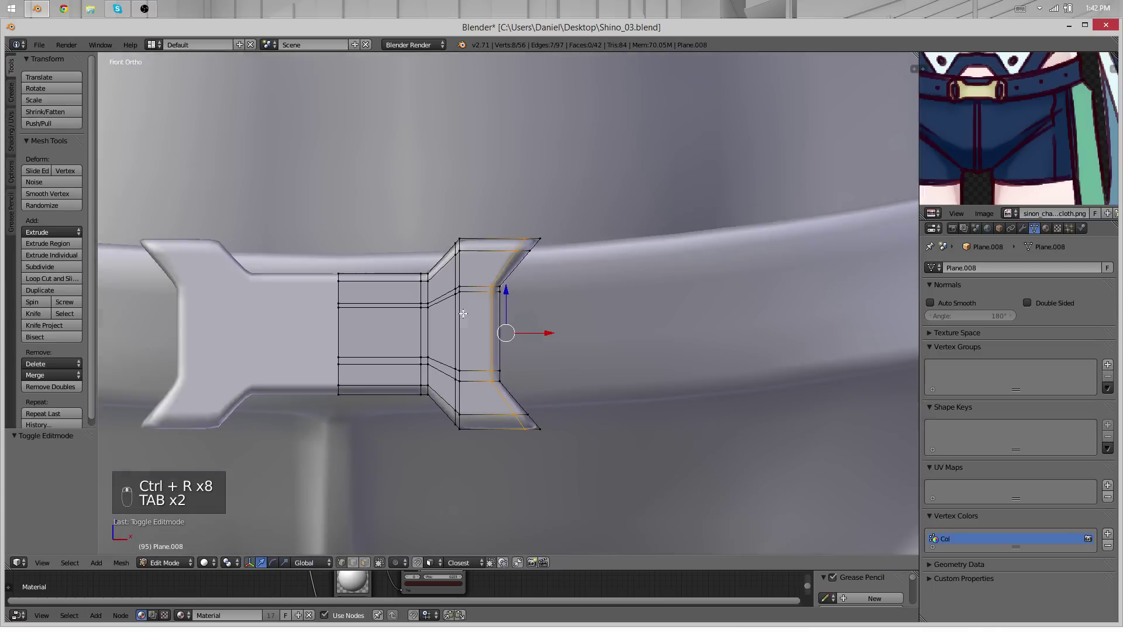
{"action": "middle_click_drag", "start_coordinate": [453, 319], "coordinate": [433, 357]}
{"action": "key", "text": "Tab"}
{"action": "key", "text": "Tab"}
{"action": "scroll", "coordinate": [328, 376], "scroll_direction": "down", "scroll_amount": 2}
{"action": "key", "text": "Tab"}
{"action": "key", "text": "Tab"}
{"action": "key", "text": "Tab"}
{"action": "scroll", "coordinate": [433, 357], "scroll_direction": "up", "scroll_amount": 5}
Set the buckle's Solidify thickness to 0.013 and leave mesh editing
{"action": "left_click", "coordinate": [1024, 229]}
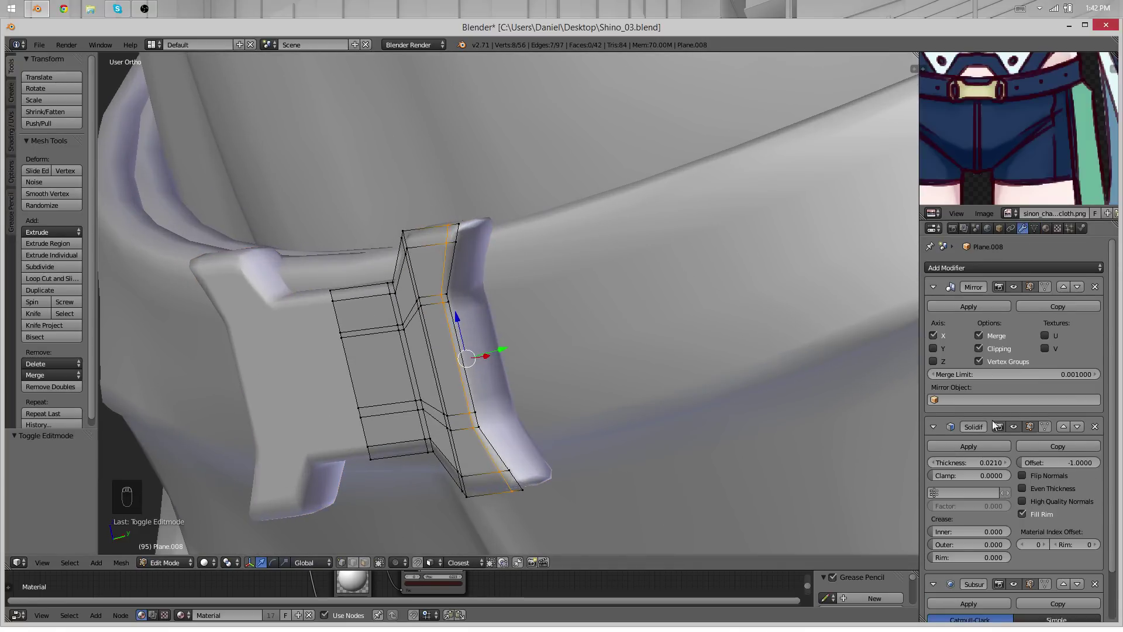
{"action": "scroll", "coordinate": [989, 416], "scroll_direction": "down", "scroll_amount": 2}
{"action": "left_click_drag", "start_coordinate": [989, 416], "coordinate": [975, 416]}
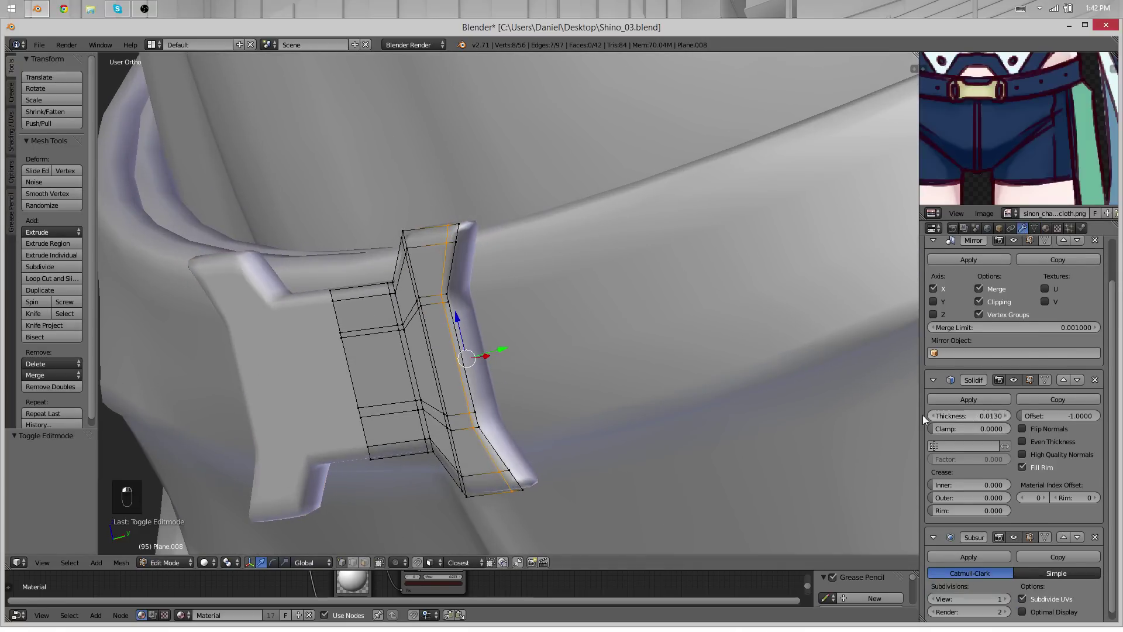
{"action": "key", "text": "Tab"}
{"action": "scroll", "coordinate": [668, 389], "scroll_direction": "down", "scroll_amount": 5}
{"action": "key", "text": "a"}
{"action": "key", "text": "a"}
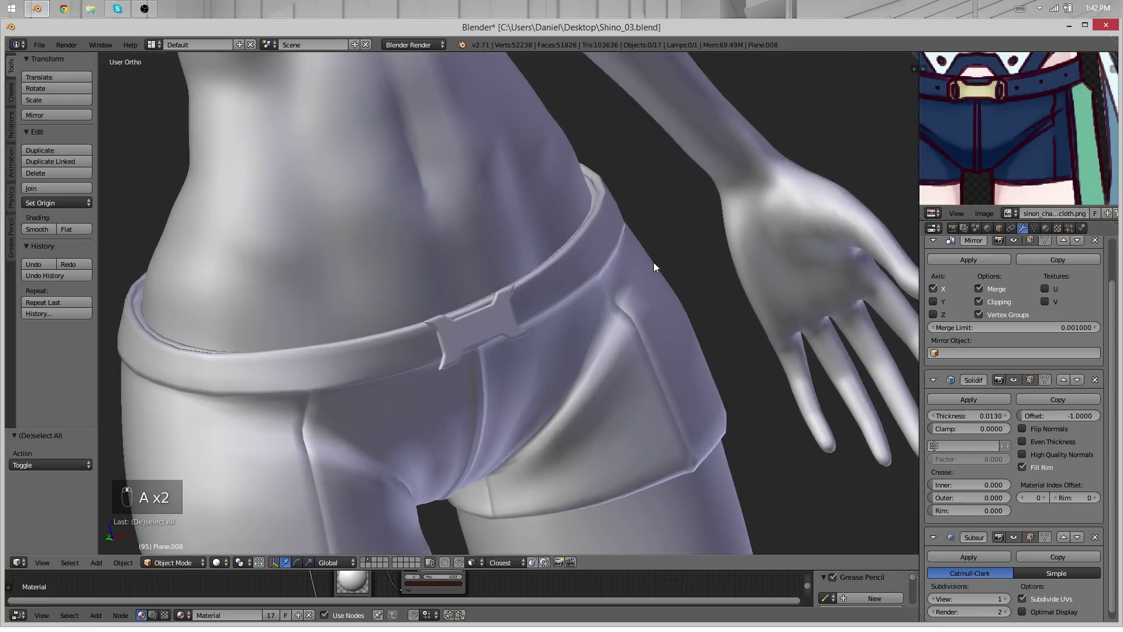
{"action": "middle_click_drag", "start_coordinate": [654, 262], "coordinate": [725, 275]}
Open the buckle for mesh editing in right orthographic view and move all its vertices 0.026 along Y and 0.027 along Z
{"action": "right_click", "coordinate": [511, 303]}
{"action": "middle_click_drag", "start_coordinate": [511, 303], "coordinate": [234, 293]}
{"action": "key", "text": "KP_3"}
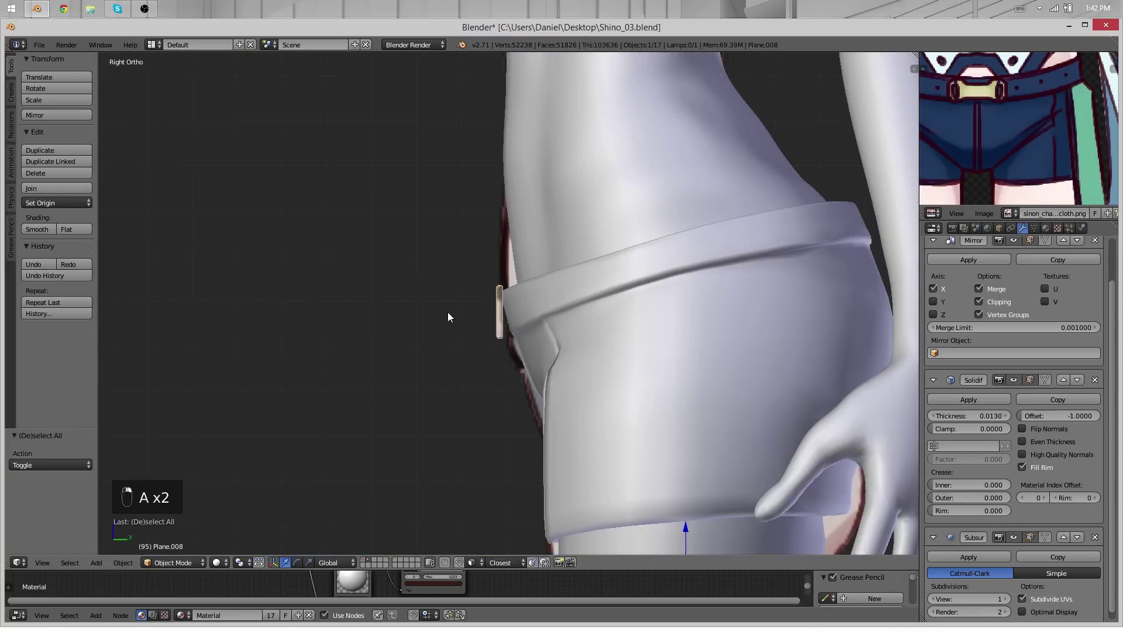
{"action": "scroll", "coordinate": [503, 335], "scroll_direction": "up", "scroll_amount": 6}
{"action": "key", "text": "Tab"}
{"action": "key", "text": "a"}
{"action": "key", "text": "a"}
{"action": "key", "text": "a"}
{"action": "key", "text": "a"}
{"action": "key", "text": "r"}
{"action": "key", "text": "g"}
{"action": "left_click", "coordinate": [637, 332]}
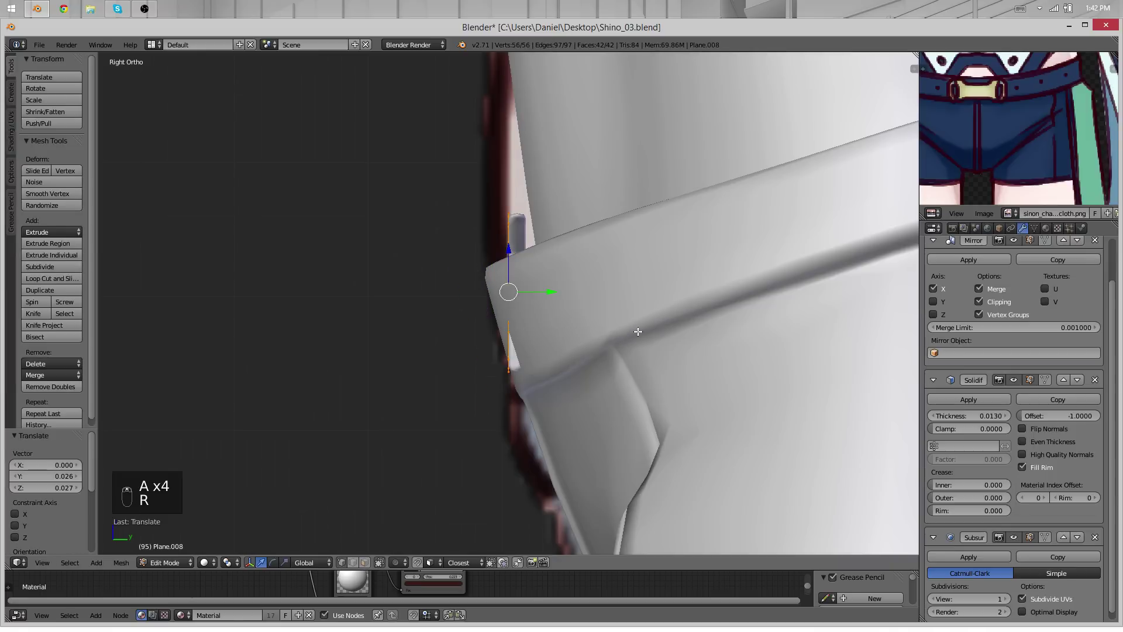
Try to rotate the buckle's vertices to match the waistband's slope and move them against its front in right orthographic view
{"action": "key", "text": "r"}
{"action": "left_click", "coordinate": [677, 228]}
{"action": "key", "text": "g"}
{"action": "left_click", "coordinate": [643, 292]}
{"action": "key", "text": "r"}
{"action": "key", "text": "g"}
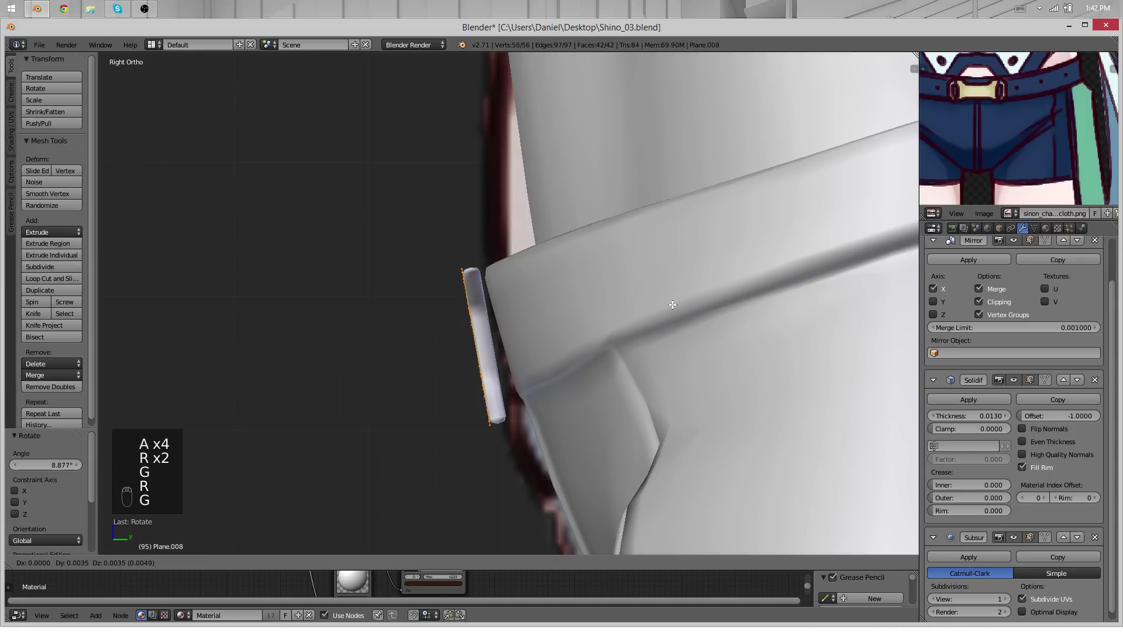
{"action": "left_click", "coordinate": [673, 304]}
{"action": "key", "text": "r"}
{"action": "left_click", "coordinate": [677, 294]}
{"action": "key", "text": "g"}
{"action": "left_click", "coordinate": [525, 276]}
{"action": "middle_click_drag", "start_coordinate": [524, 275], "coordinate": [638, 293]}
{"action": "scroll", "coordinate": [620, 352], "scroll_direction": "down", "scroll_amount": 8}
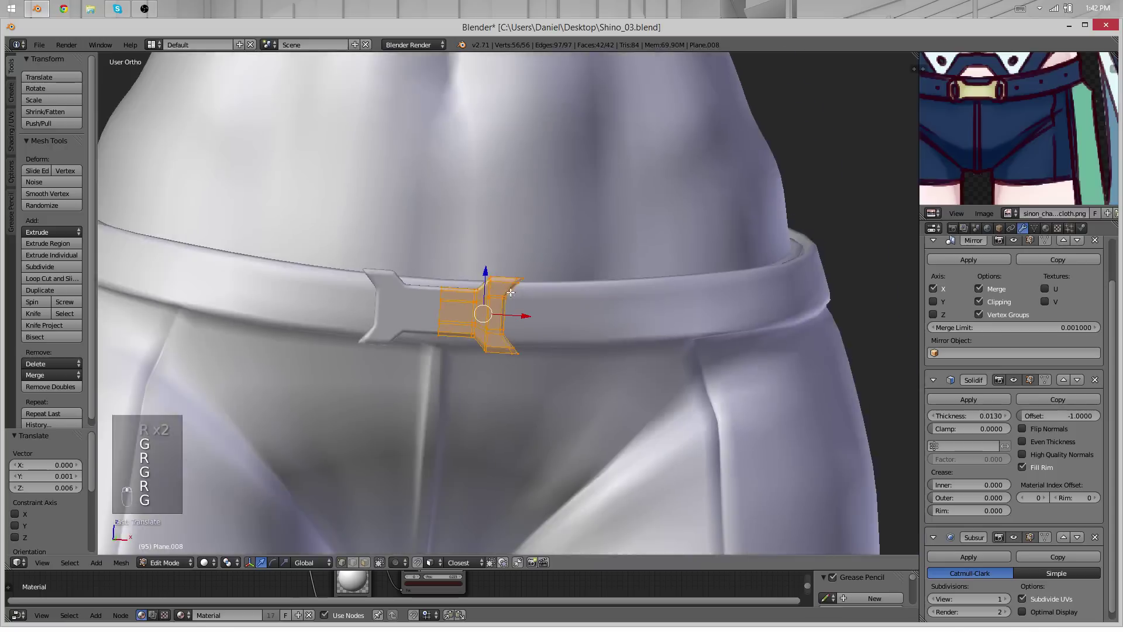
Try to nudge the tilted buckle closer to the waistband's front in left orthographic view
{"action": "key", "text": "Tab"}
{"action": "key", "text": "ctrl+KP_1"}
{"action": "key", "text": "KP_Decimal"}
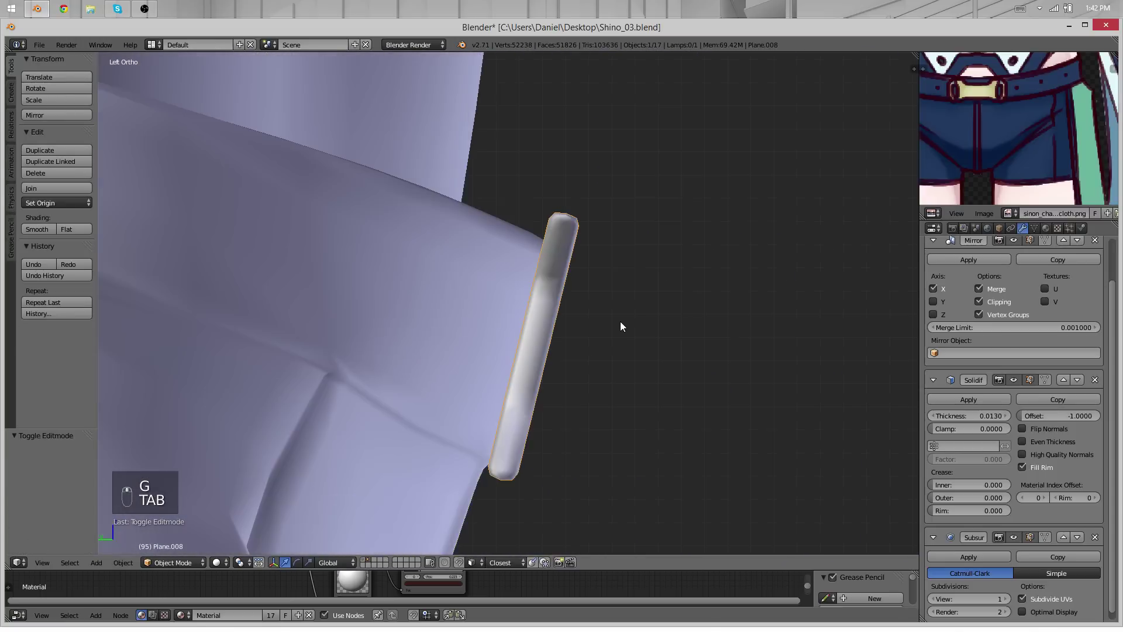
{"action": "key", "text": "Tab"}
{"action": "key", "text": "g"}
{"action": "left_click", "coordinate": [607, 336]}
{"action": "key", "text": "Tab"}
{"action": "scroll", "coordinate": [607, 336], "scroll_direction": "down", "scroll_amount": 8}
Try a small position correction of the tilted buckle against the waistband in right orthographic view
{"action": "middle_click_drag", "start_coordinate": [620, 345], "coordinate": [371, 287]}
{"action": "key", "text": "KP_3"}
{"action": "key", "text": "KP_Decimal"}
{"action": "key", "text": "Tab"}
{"action": "key", "text": "g"}
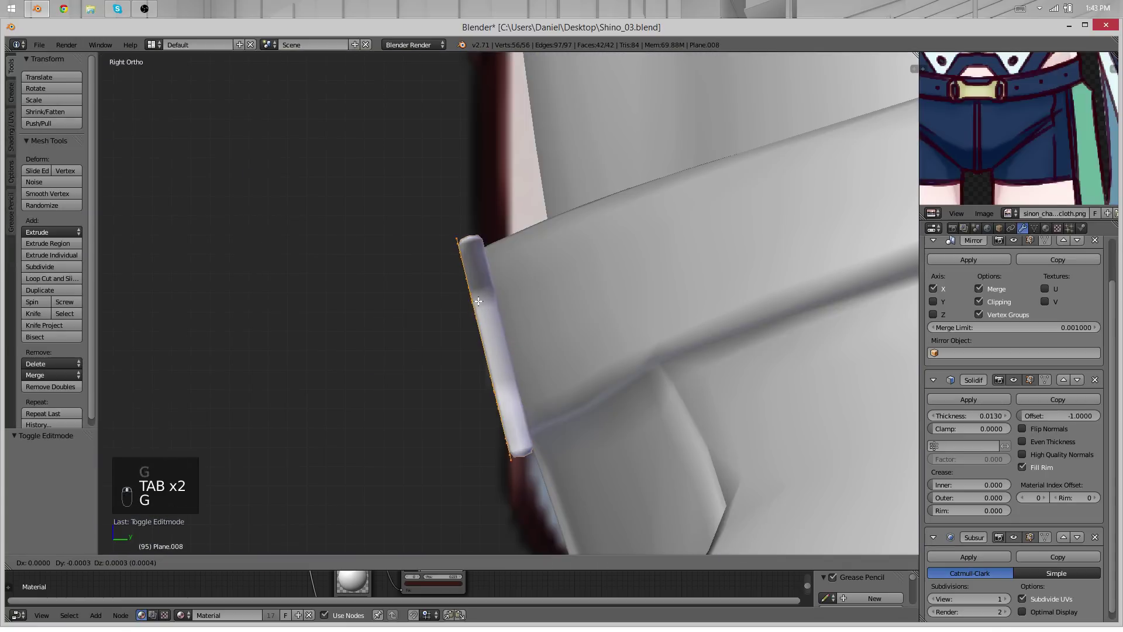
{"action": "left_click", "coordinate": [474, 301]}
{"action": "middle_click_drag", "start_coordinate": [474, 300], "coordinate": [582, 332]}
{"action": "key", "text": "Tab"}
{"action": "scroll", "coordinate": [531, 400], "scroll_direction": "down", "scroll_amount": 13}
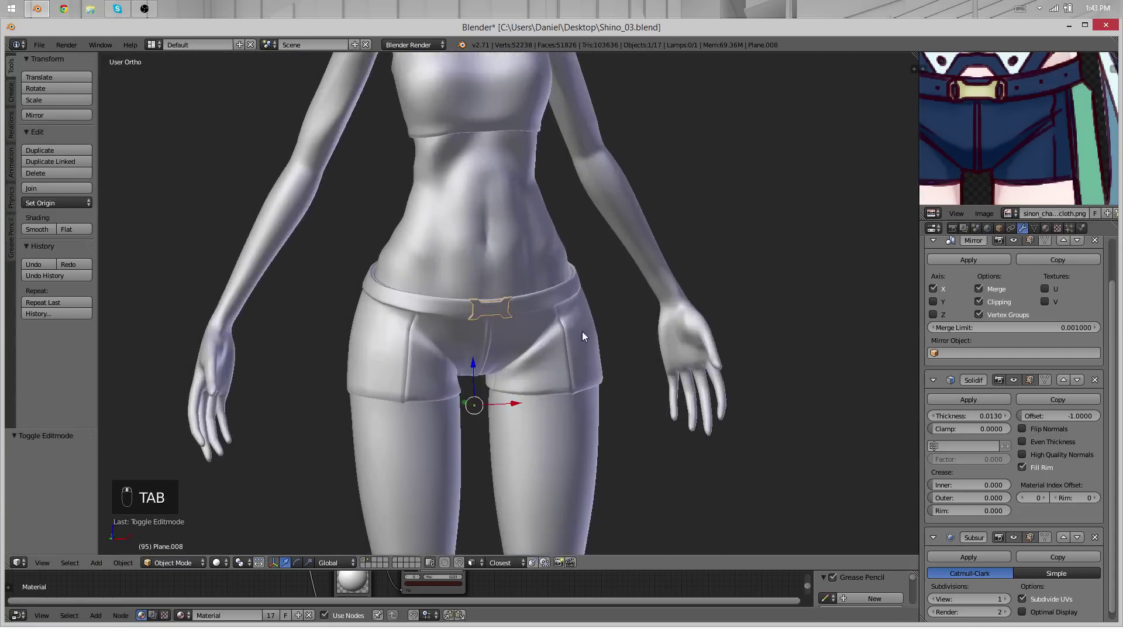
Undo the buckle's tilting and nudging moves, along with the face triangulation, back to its upright placement
{"action": "scroll", "coordinate": [560, 322], "scroll_direction": "up", "scroll_amount": 15}
{"action": "key", "text": "Tab"}
{"action": "middle_click_drag", "start_coordinate": [568, 218], "coordinate": [517, 262]}
{"action": "right_click", "coordinate": [517, 263]}
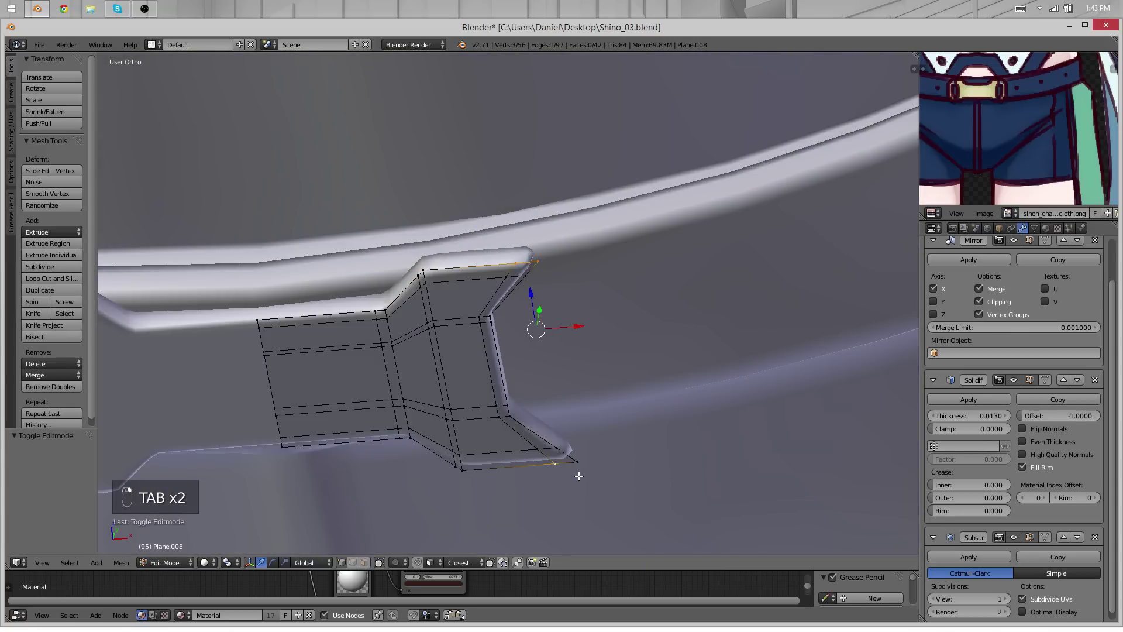
{"action": "middle_click_drag", "start_coordinate": [457, 423], "coordinate": [577, 371]}
{"action": "scroll", "coordinate": [486, 310], "scroll_direction": "down", "scroll_amount": 7}
{"action": "scroll", "coordinate": [500, 345], "scroll_direction": "up", "scroll_amount": 5}
{"action": "key", "text": "ctrl+z"}
{"action": "key", "text": "ctrl+z"}
{"action": "key", "text": "ctrl+z"}
{"action": "key", "text": "ctrl+z"}
{"action": "key", "text": "ctrl+z"}
{"action": "key", "text": "ctrl+z"}
{"action": "key", "text": "ctrl+z"}
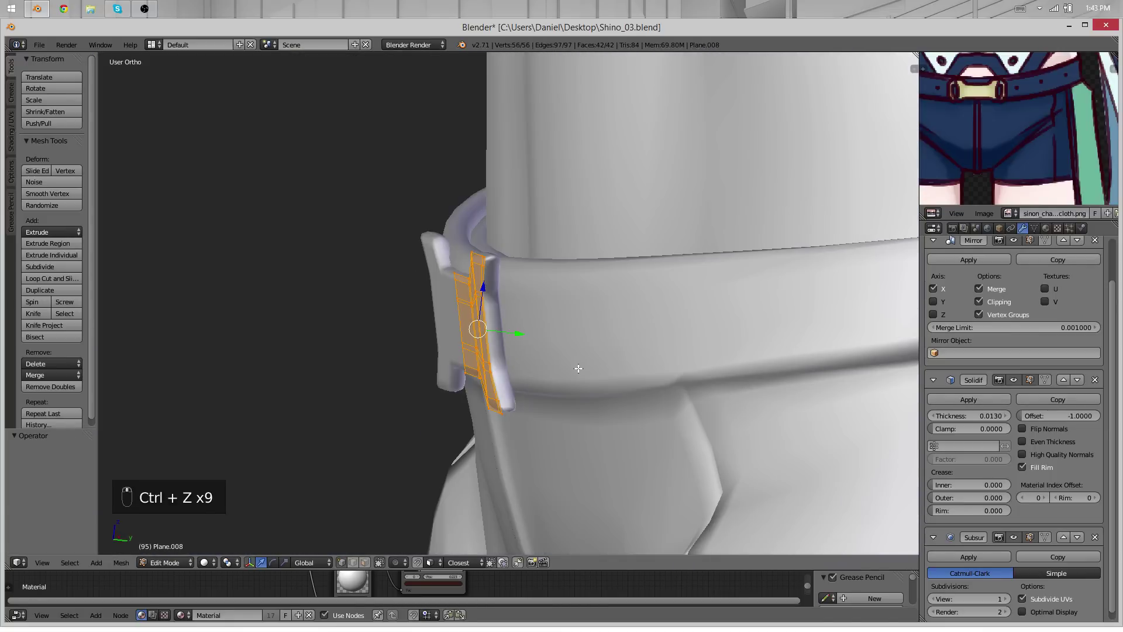
{"action": "key", "text": "ctrl+z"}
{"action": "key", "text": "ctrl+z"}
{"action": "key", "text": "ctrl+z"}
{"action": "key", "text": "ctrl+z"}
{"action": "middle_click_drag", "start_coordinate": [601, 279], "coordinate": [572, 274]}
{"action": "key", "text": "ctrl+z"}
{"action": "key", "text": "ctrl+t"}
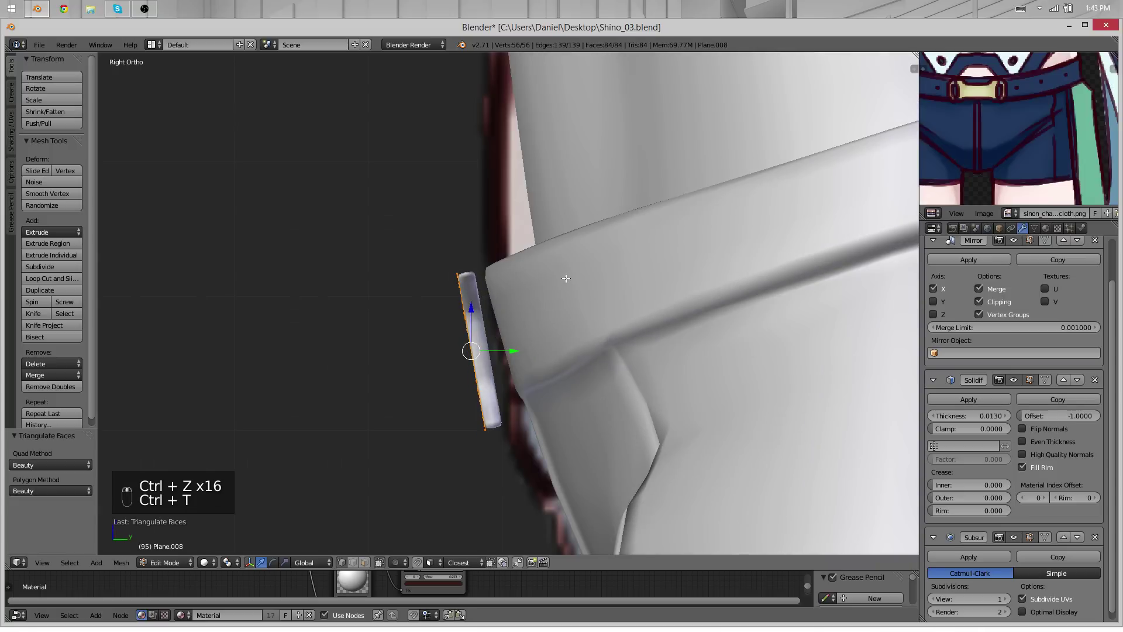
{"action": "key", "text": "ctrl+z"}
{"action": "key", "text": "ctrl+z"}
{"action": "key", "text": "ctrl+z"}
{"action": "key", "text": "ctrl+z"}
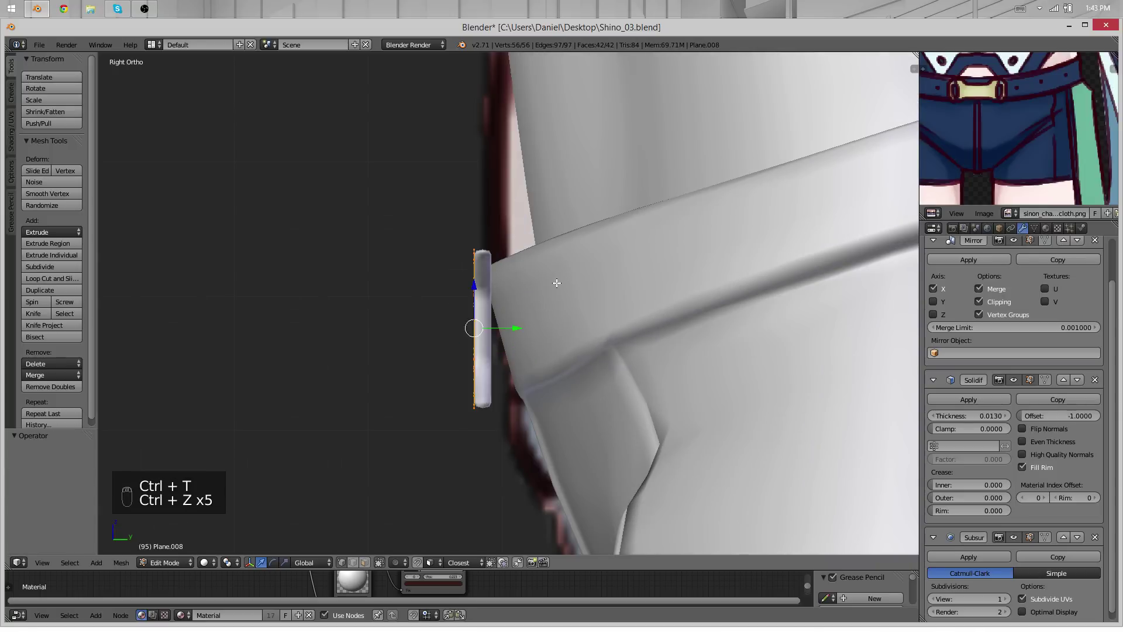
Add a horizontal edge loop across the middle of the buckle in front orthographic view, without sliding it
{"action": "middle_click_drag", "start_coordinate": [429, 294], "coordinate": [664, 311]}
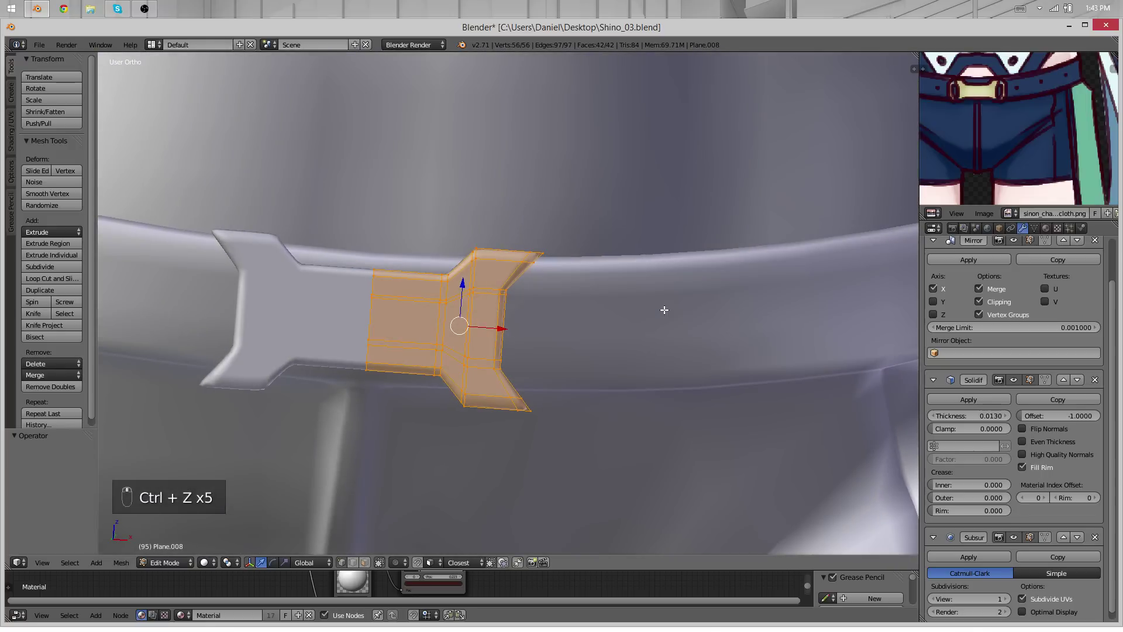
{"action": "key", "text": "KP_1"}
{"action": "scroll", "coordinate": [554, 267], "scroll_direction": "up", "scroll_amount": 2}
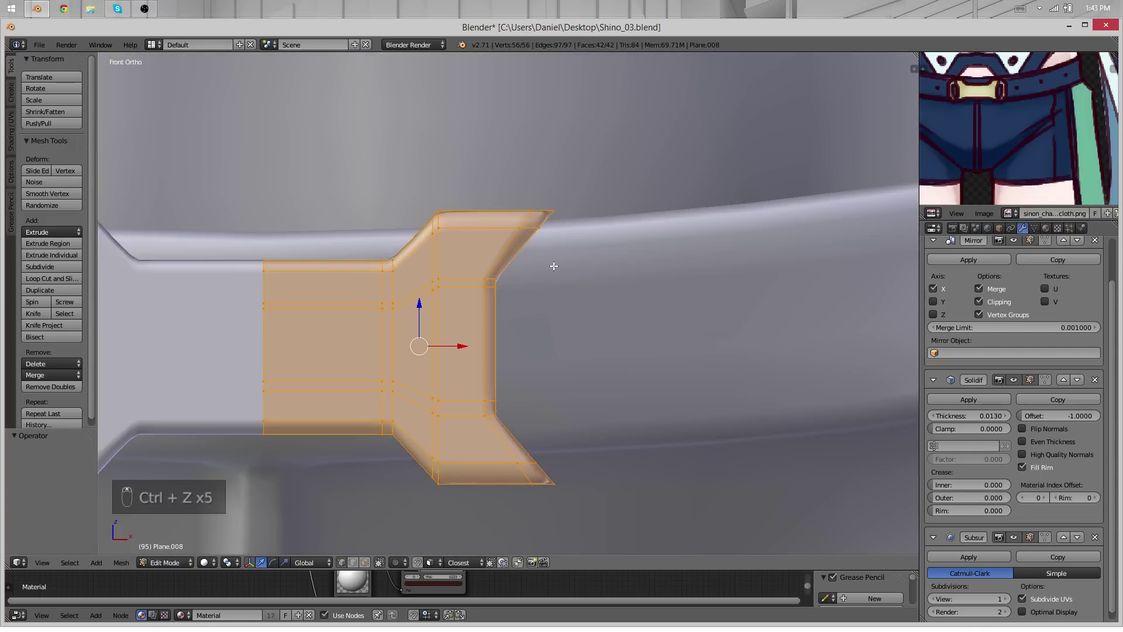
{"action": "right_click", "coordinate": [557, 221]}
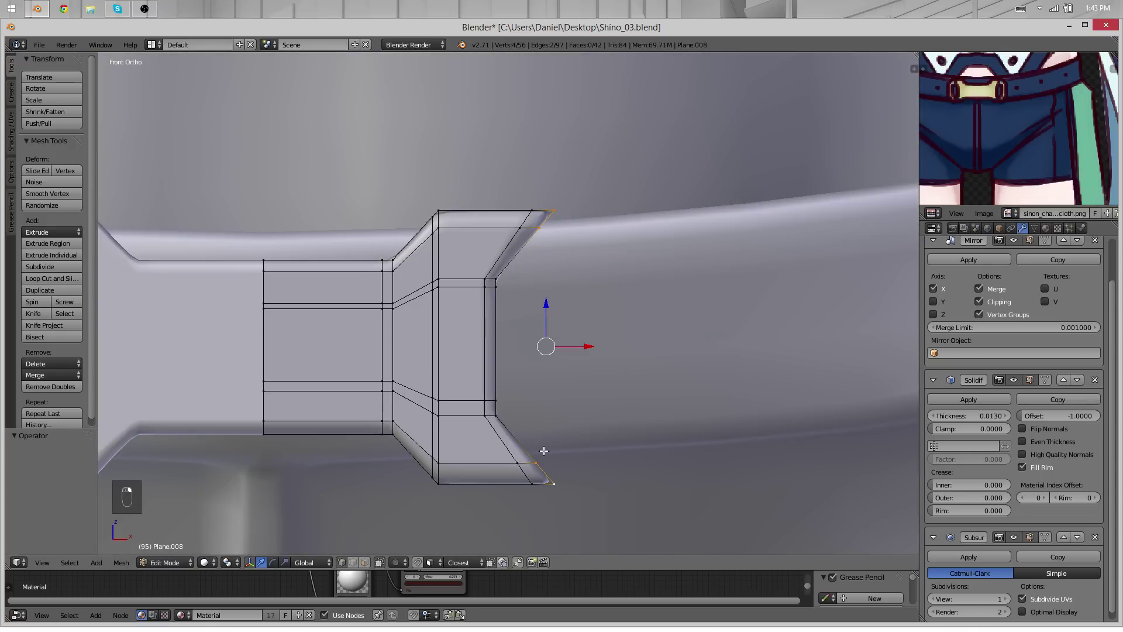
{"action": "key", "text": "ctrl+r"}
{"action": "left_click", "coordinate": [495, 346]}
{"action": "right_click", "coordinate": [622, 506]}
{"action": "key", "text": "a"}
{"action": "left_click_drag", "start_coordinate": [228, 367], "coordinate": [228, 368]}
{"action": "key", "text": "x"}
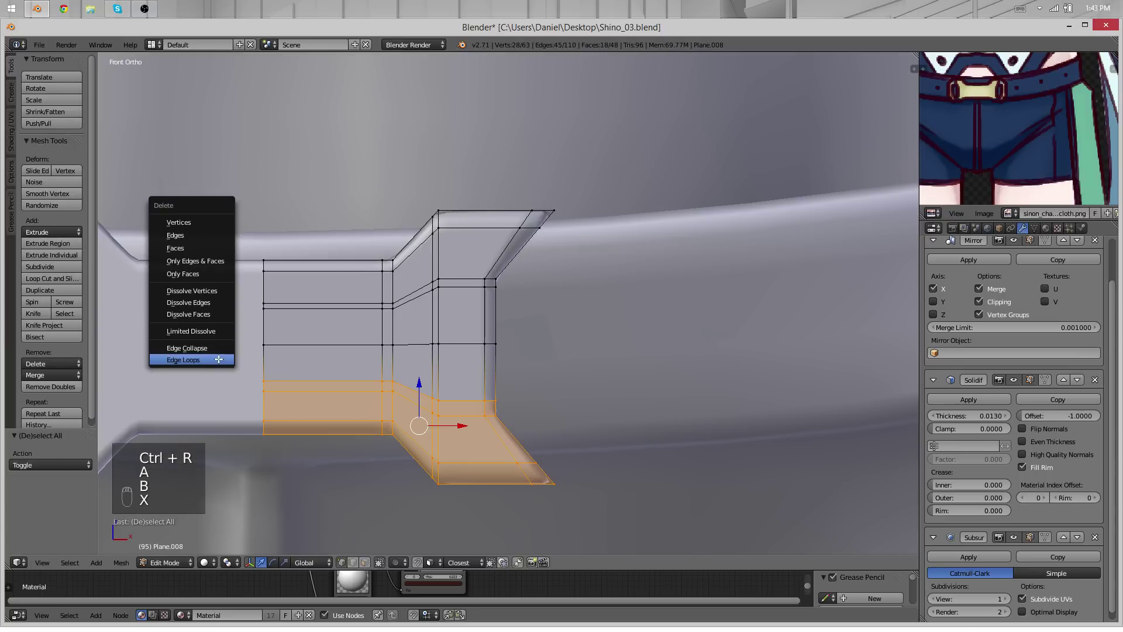
{"action": "scroll", "coordinate": [532, 368], "scroll_direction": "down", "scroll_amount": 8}
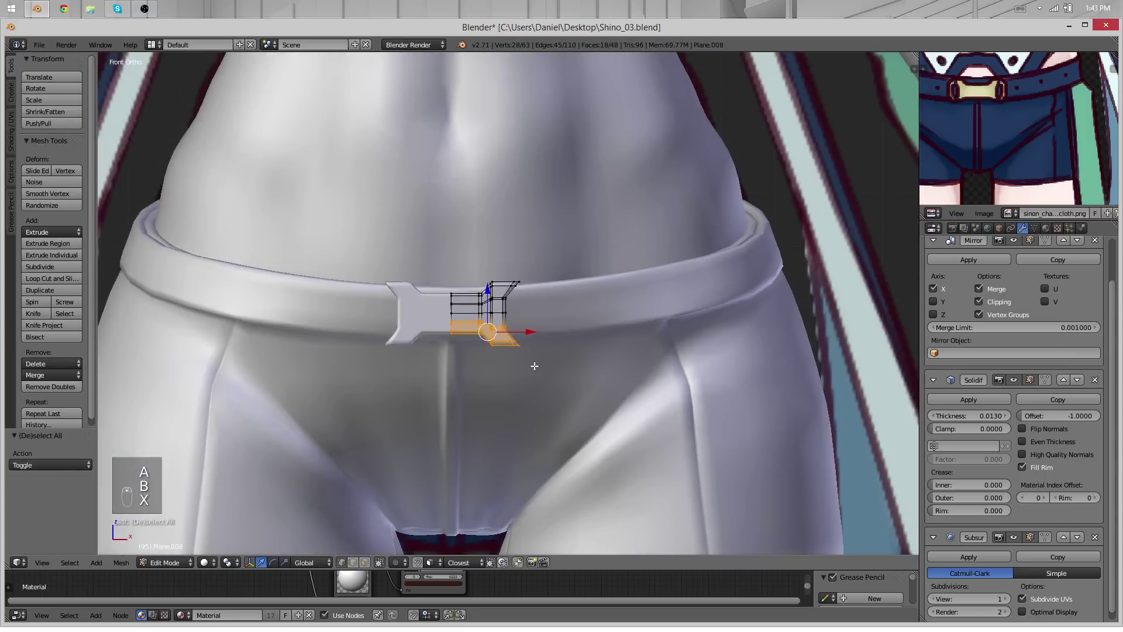
{"action": "scroll", "coordinate": [529, 369], "scroll_direction": "up", "scroll_amount": 10}
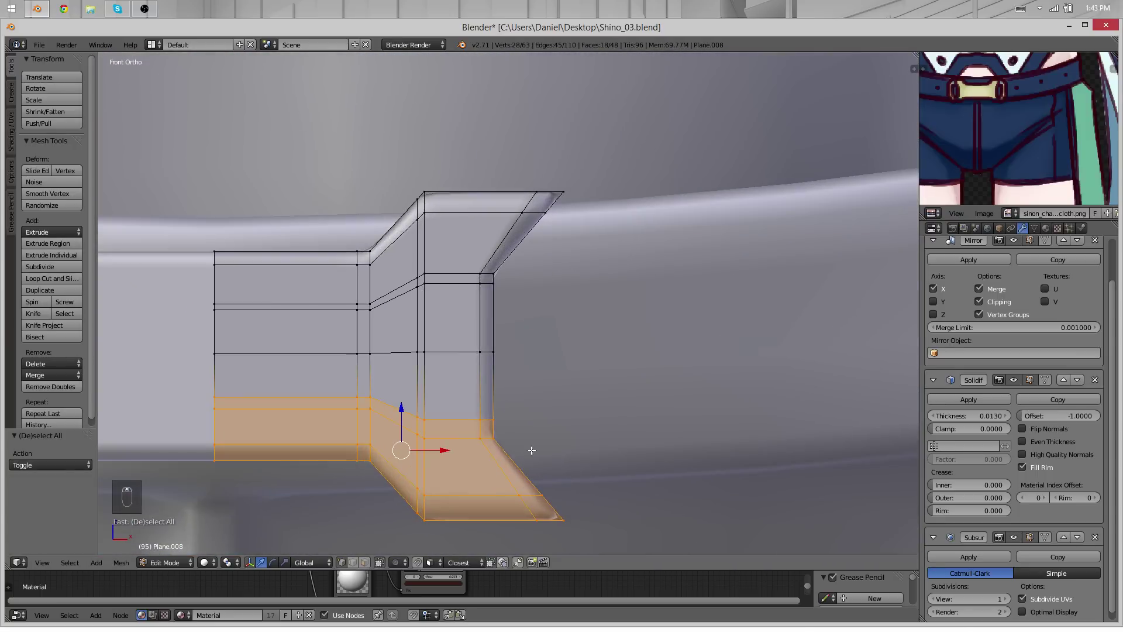
Duplicate the slanted end edges of the buckle's upper and lower prongs in place
{"action": "right_click", "coordinate": [535, 485]}
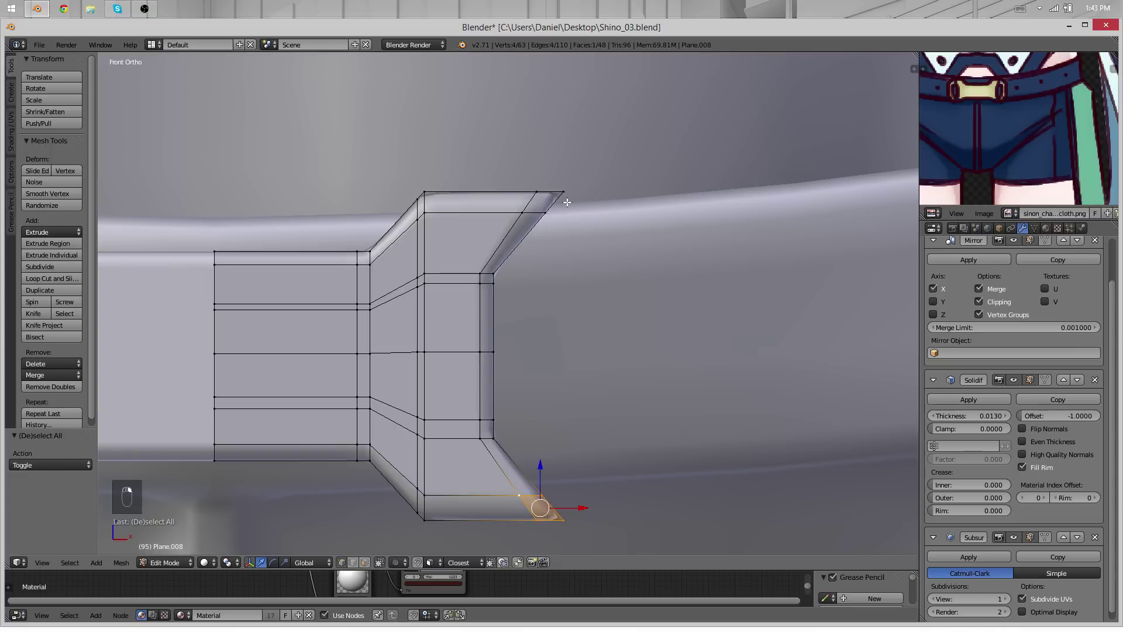
{"action": "key", "text": "shift+d"}
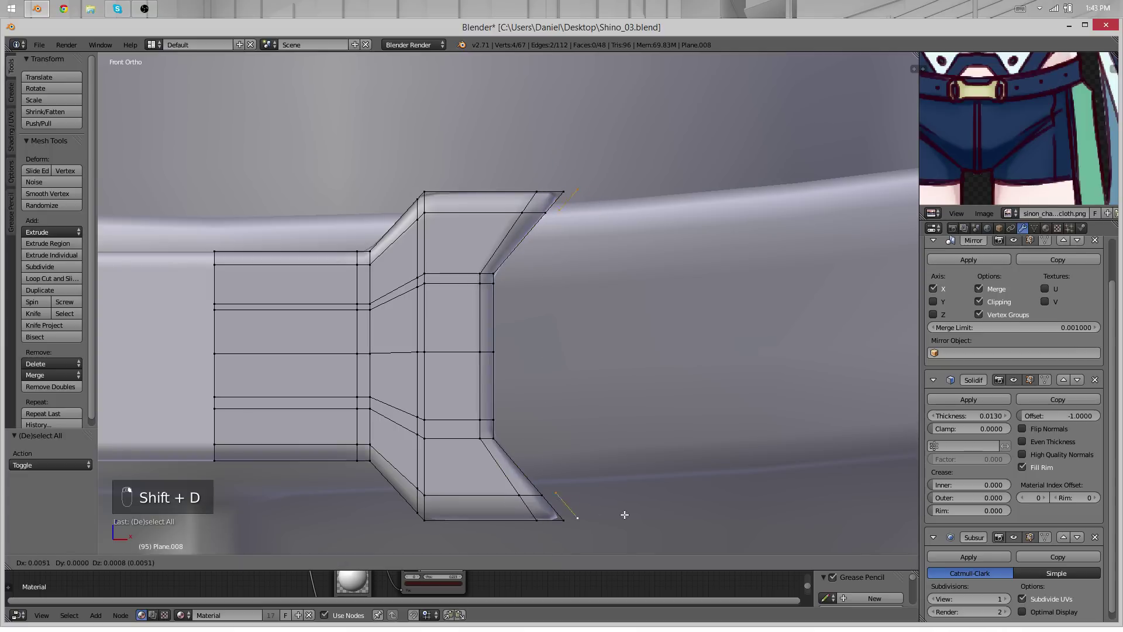
{"action": "right_click", "coordinate": [622, 499]}
{"action": "key", "text": "g"}
{"action": "key", "text": "s"}
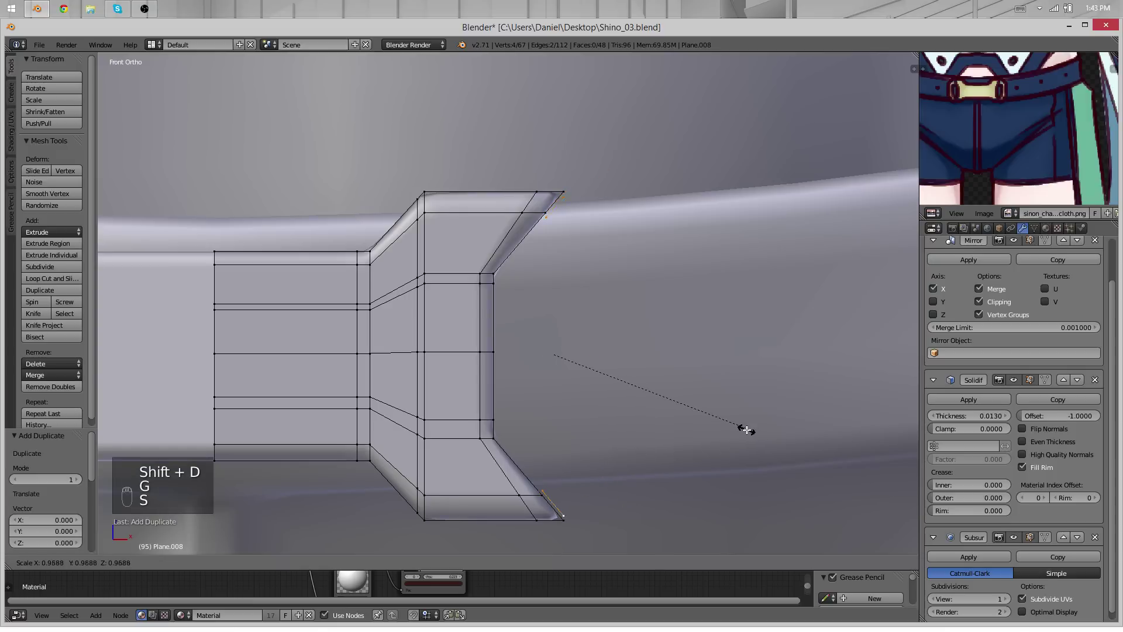
{"action": "right_click", "coordinate": [757, 429]}
Extrude the duplicated edges 0.014 along X and scale the new ends toward each other to about 0.66 along Z
{"action": "key", "text": "e"}
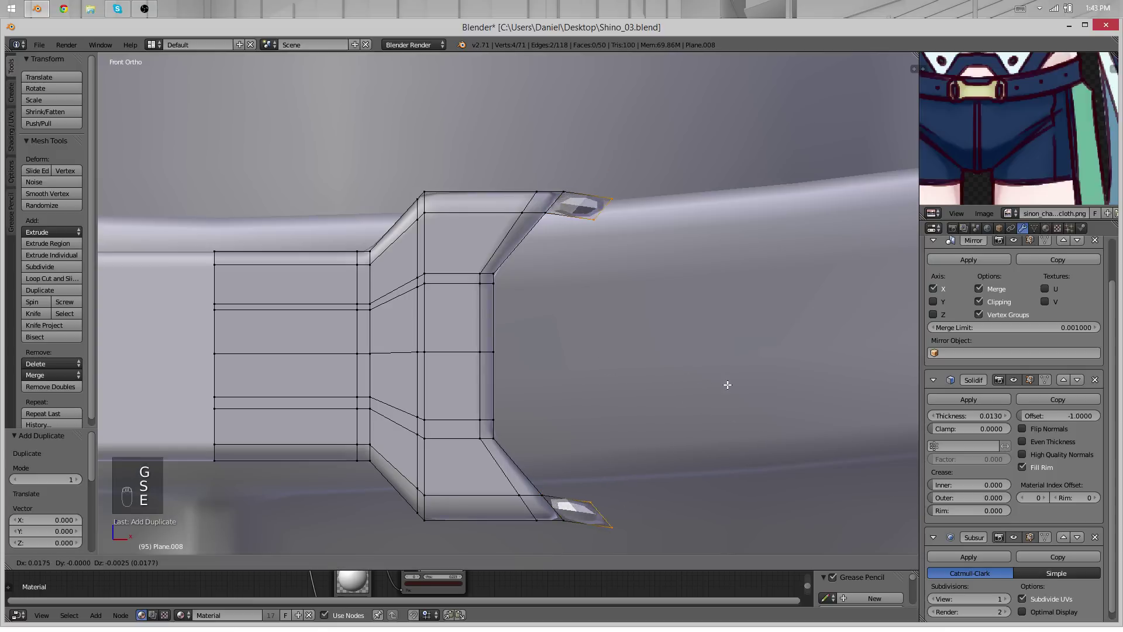
{"action": "right_click", "coordinate": [660, 380]}
{"action": "key", "text": "g"}
{"action": "middle_click", "coordinate": [667, 380]}
{"action": "left_click", "coordinate": [697, 381]}
{"action": "key", "text": "s"}
{"action": "middle_click", "coordinate": [819, 392]}
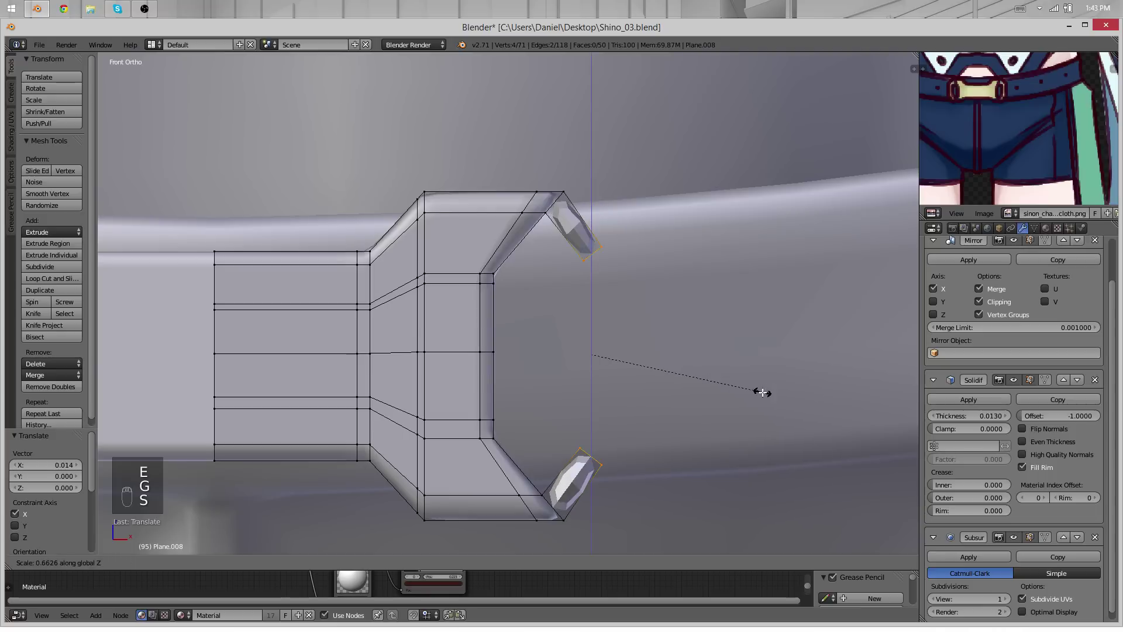
{"action": "left_click", "coordinate": [761, 392]}
Join the two extruded ends with a face and move its outer vertical edge 0.005 along X
{"action": "key", "text": "f"}
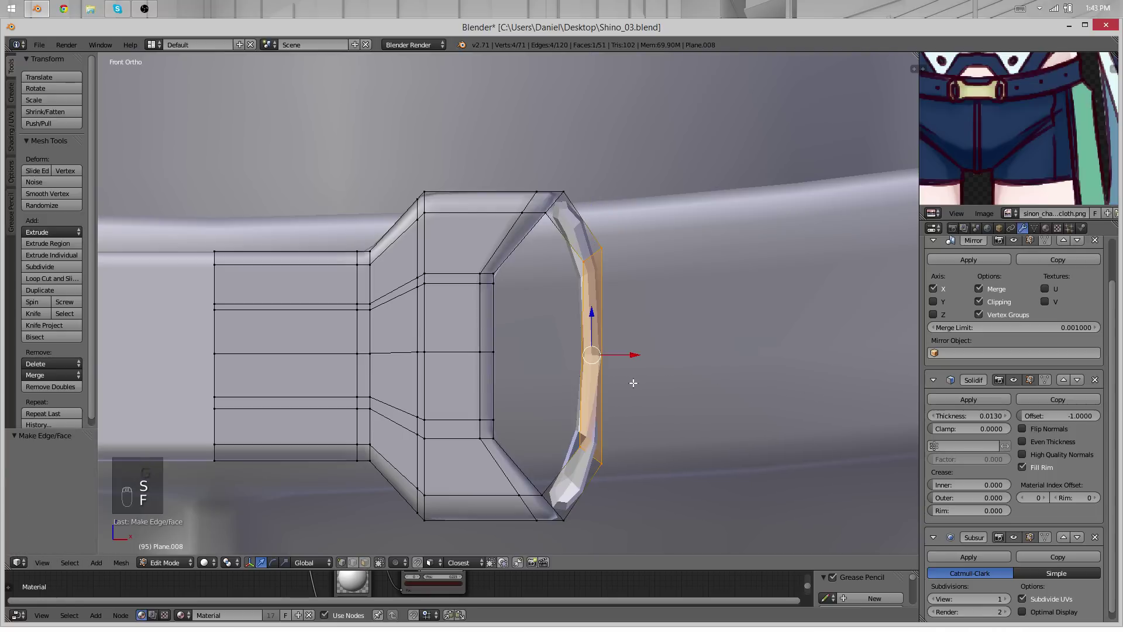
{"action": "key", "text": "a"}
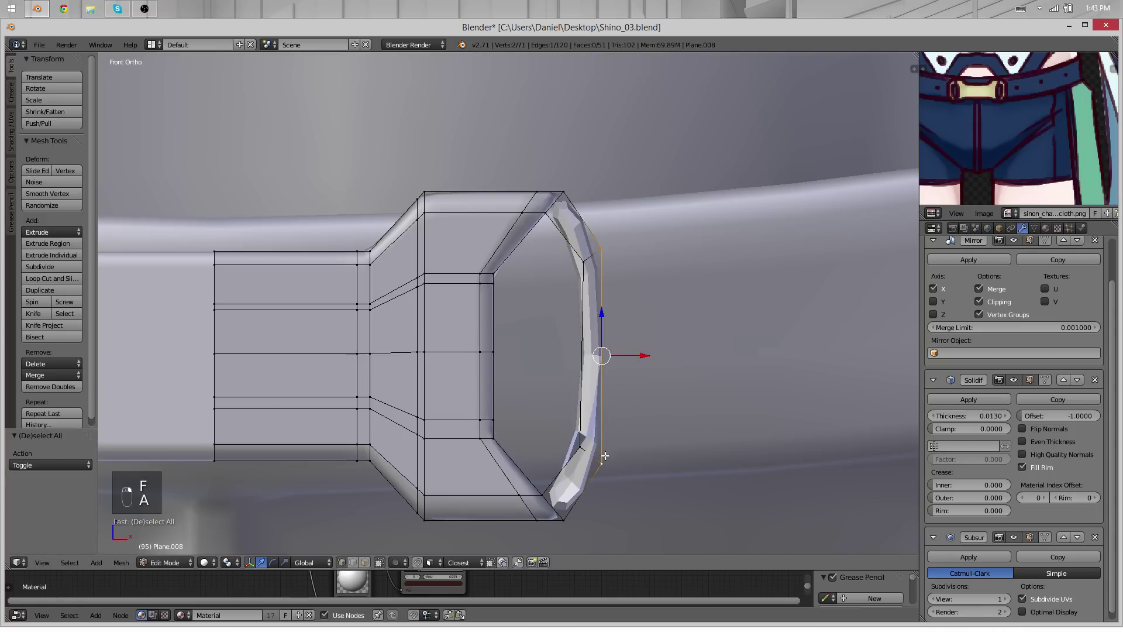
{"action": "key", "text": "g"}
{"action": "key", "text": "x"}
{"action": "left_click", "coordinate": [620, 456]}
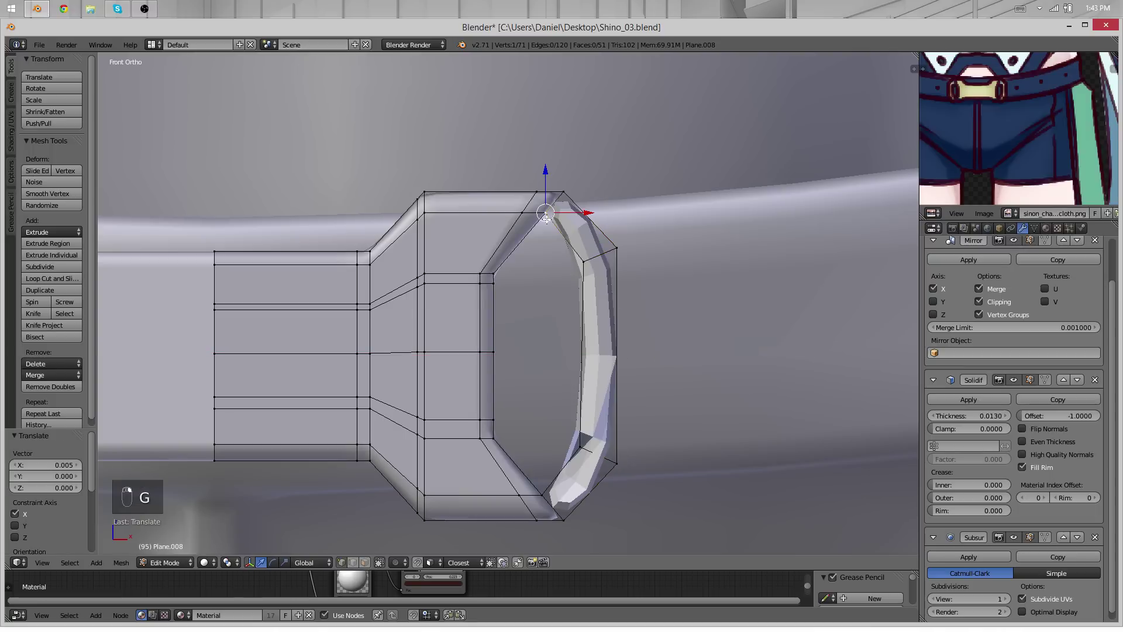
Move the ring's upper inner corner vertex -0.003 along X and Z, and the lower one -0.002 along X and 0.002 along Z
{"action": "key", "text": "z"}
{"action": "key", "text": "g"}
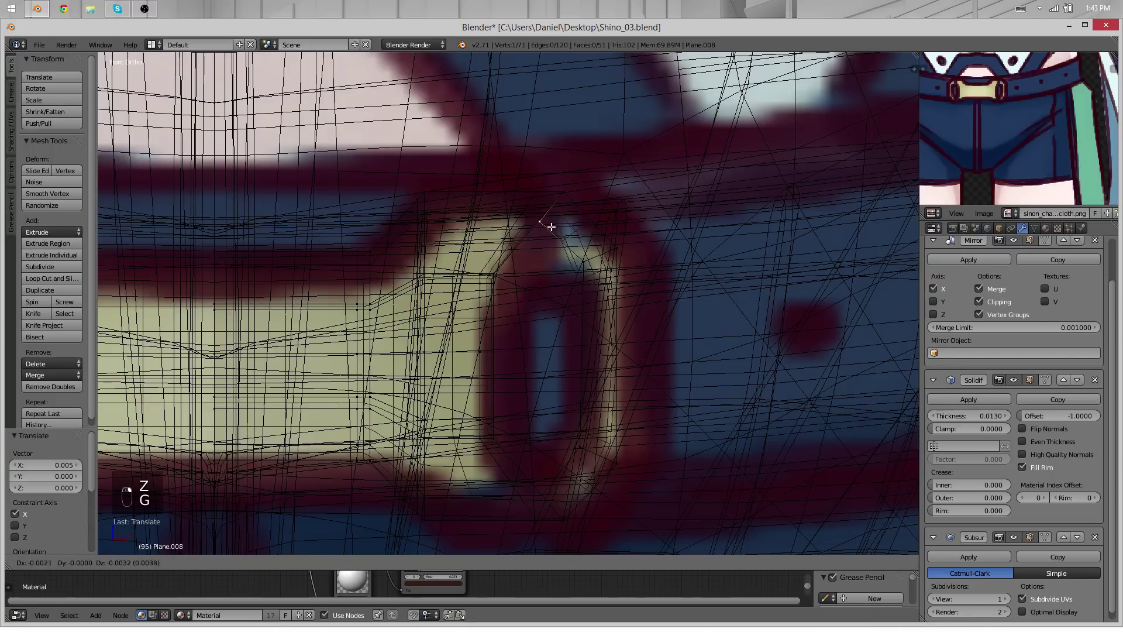
{"action": "left_click", "coordinate": [556, 281]}
{"action": "key", "text": "z"}
{"action": "key", "text": "z"}
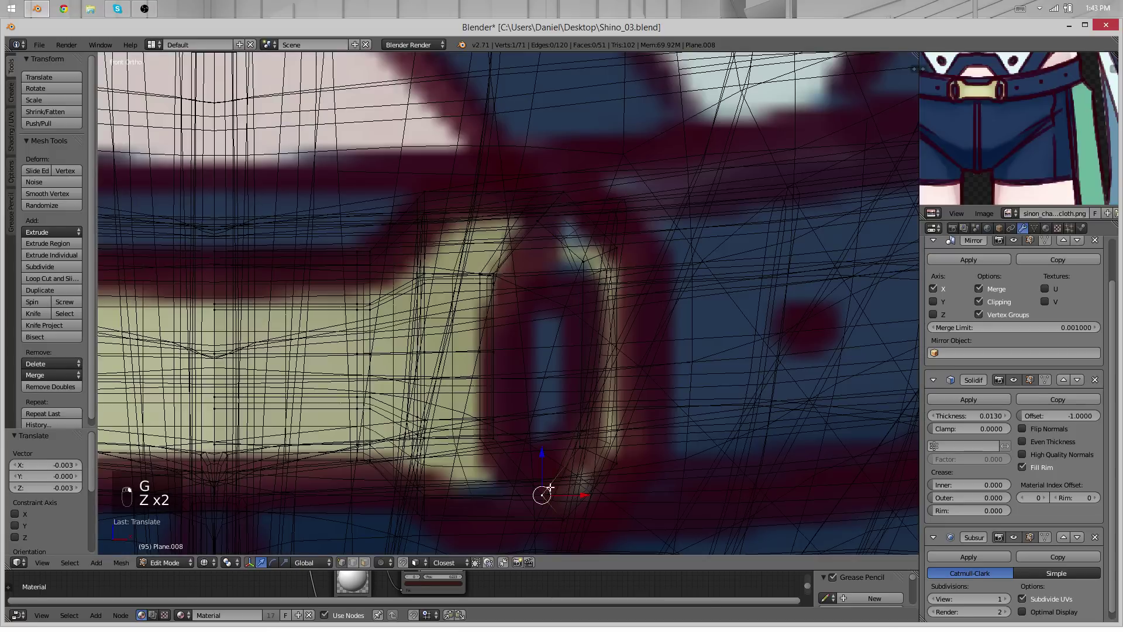
{"action": "key", "text": "g"}
{"action": "left_click", "coordinate": [552, 471]}
{"action": "key", "text": "z"}
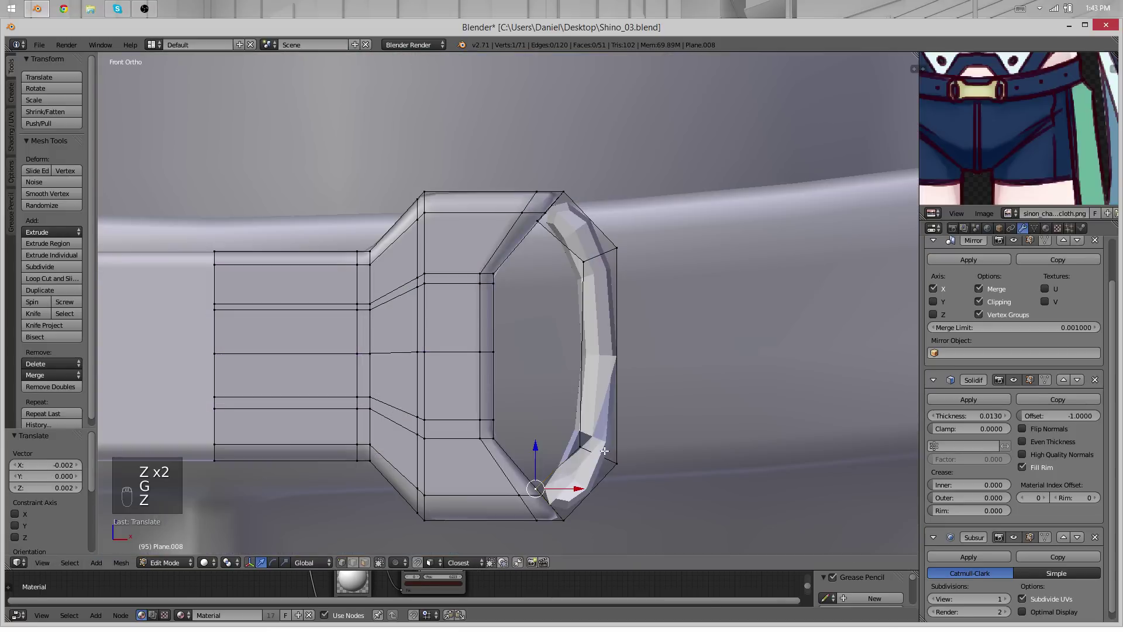
Add two support loops to the ring's vertical bar, one close to its lower corner and one close to its upper corner
{"action": "key", "text": "ctrl+r"}
{"action": "left_click", "coordinate": [606, 453]}
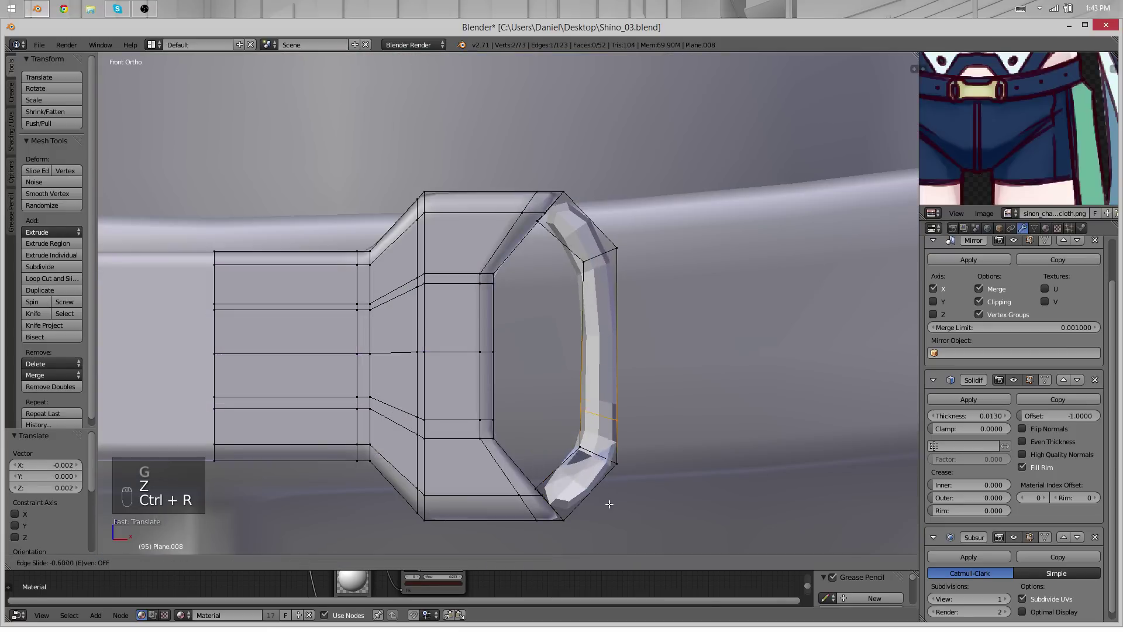
{"action": "left_click", "coordinate": [603, 539]}
{"action": "key", "text": "ctrl+r"}
{"action": "left_click", "coordinate": [612, 377]}
{"action": "left_click", "coordinate": [652, 290]}
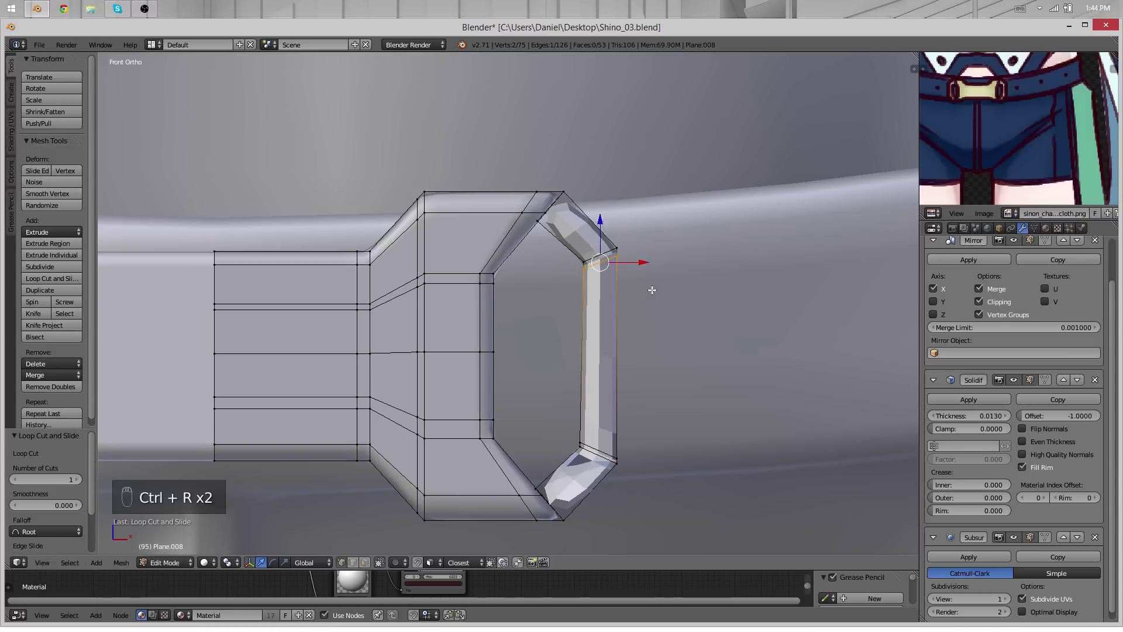
Recalculate the normals of the whole buckle mesh, leave mesh editing and shade the buckle smooth
{"action": "key", "text": "a"}
{"action": "key", "text": "a"}
{"action": "key", "text": "a"}
{"action": "key", "text": "ctrl+n"}
{"action": "key", "text": "Tab"}
{"action": "scroll", "coordinate": [489, 339], "scroll_direction": "down", "scroll_amount": 2}
{"action": "mouse_move", "coordinate": [489, 339]}
{"action": "middle_mouse_down"}
{"action": "mouse_move", "coordinate": [503, 208]}
{"action": "mouse_move", "coordinate": [500, 324]}
{"action": "middle_mouse_up"}
{"action": "left_click", "coordinate": [37, 229]}
{"action": "scroll", "coordinate": [455, 295], "scroll_direction": "up", "scroll_amount": 2}
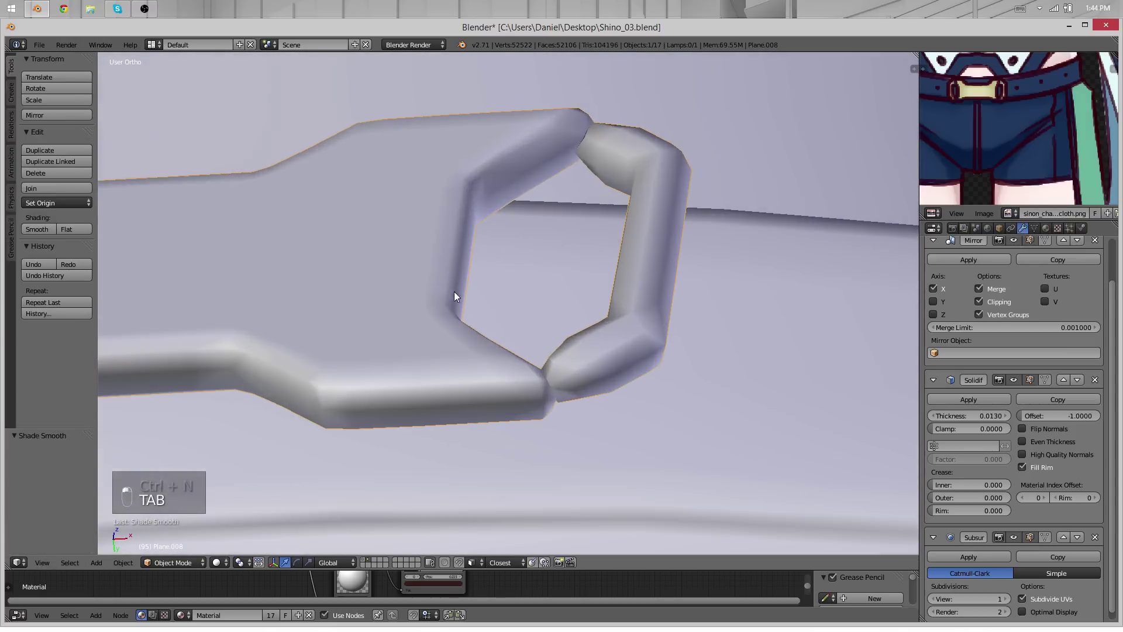
Add a support loop at each end of the ring, right next to the lower and upper buckle prongs
{"action": "key", "text": "Tab"}
{"action": "scroll", "coordinate": [455, 296], "scroll_direction": "up", "scroll_amount": 3}
{"action": "key", "text": "ctrl+r"}
{"action": "left_click", "coordinate": [588, 418]}
{"action": "left_click", "coordinate": [593, 426]}
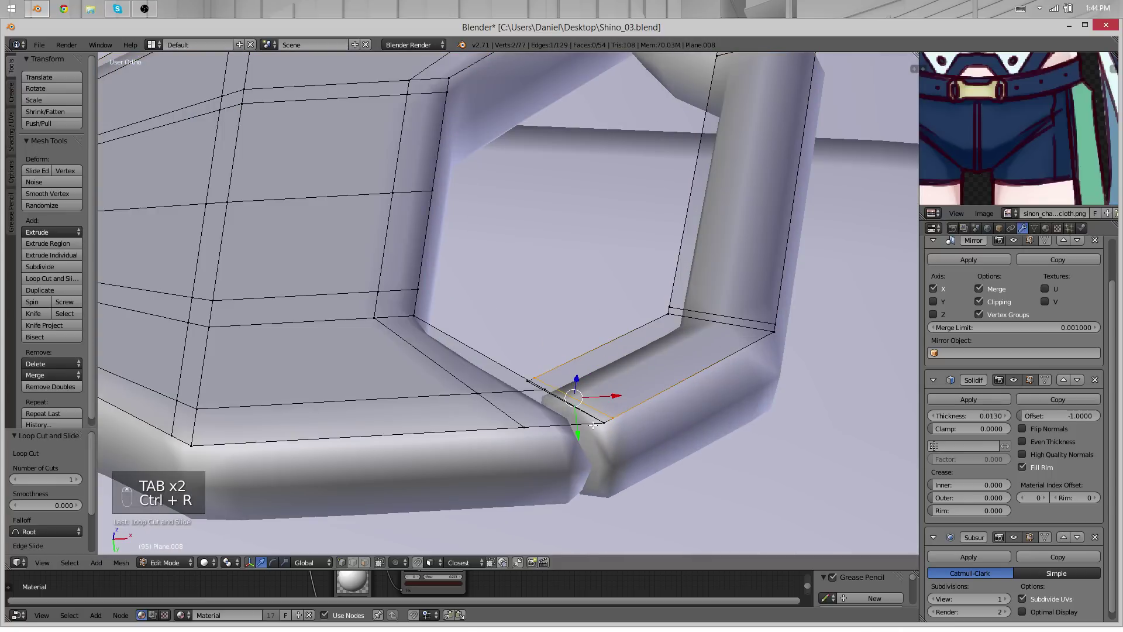
{"action": "middle_click_drag", "start_coordinate": [593, 425], "coordinate": [585, 175]}
{"action": "key", "text": "ctrl+r"}
{"action": "left_click", "coordinate": [582, 174]}
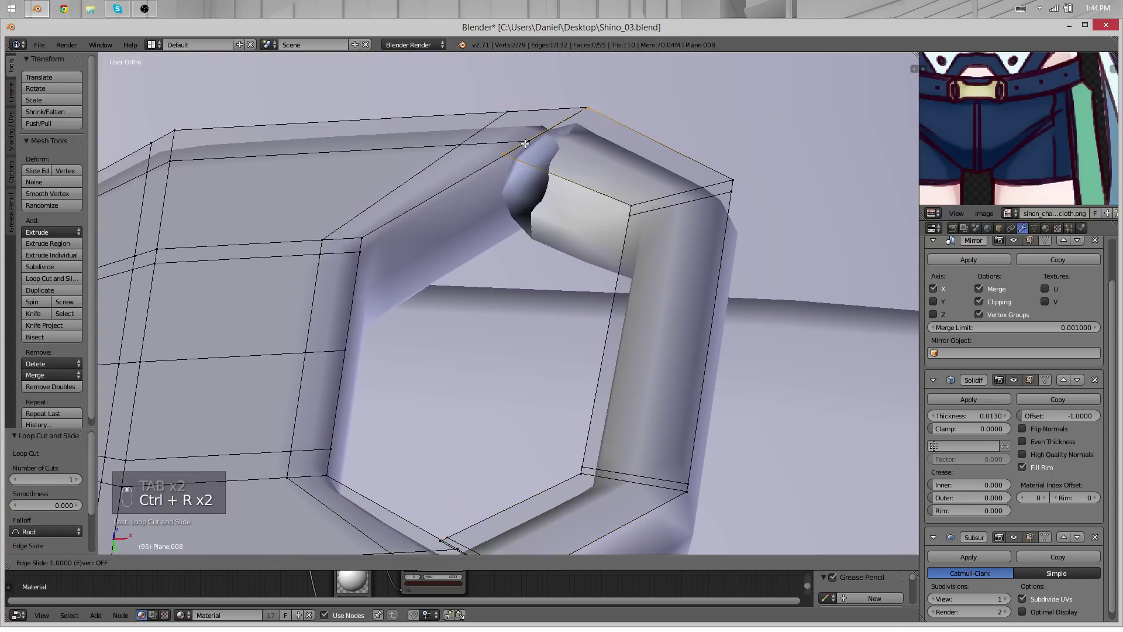
{"action": "left_click", "coordinate": [556, 167]}
Add two lengthwise support loops along the ring's inner and outer borders, then leave mesh editing and deselect the buckle
{"action": "key", "text": "ctrl+r"}
{"action": "left_click", "coordinate": [659, 200]}
{"action": "left_click", "coordinate": [629, 208]}
{"action": "key", "text": "ctrl+r"}
{"action": "left_click", "coordinate": [696, 191]}
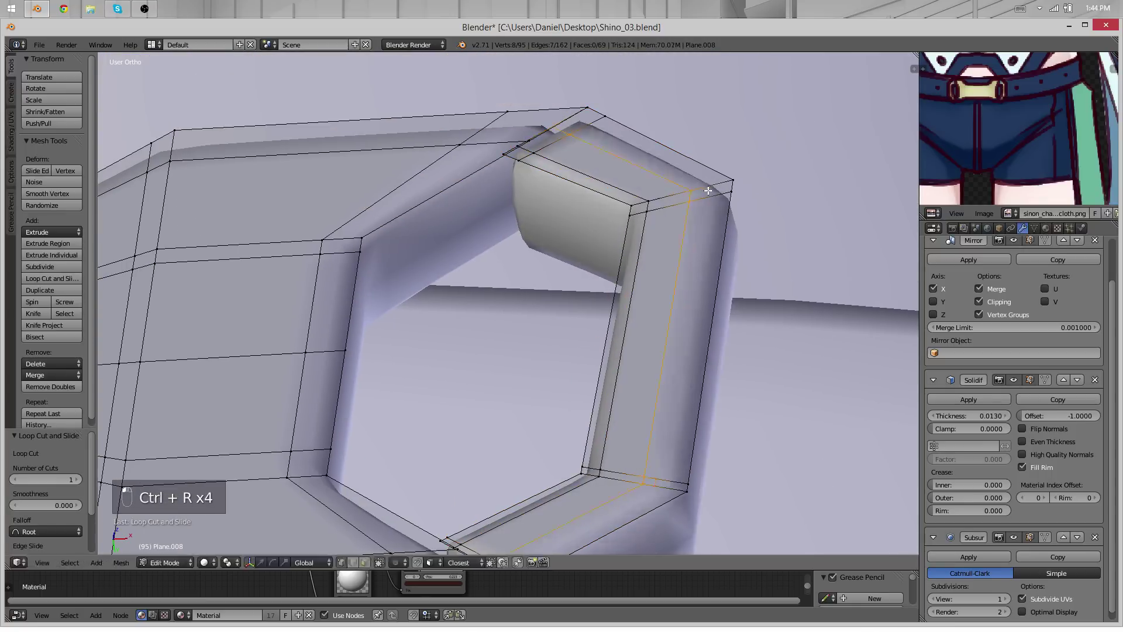
{"action": "left_click", "coordinate": [729, 182]}
{"action": "key", "text": "Tab"}
{"action": "scroll", "coordinate": [606, 317], "scroll_direction": "down", "scroll_amount": 5}
{"action": "key", "text": "a"}
{"action": "key", "text": "a"}
{"action": "middle_click_drag", "start_coordinate": [606, 317], "coordinate": [520, 346]}
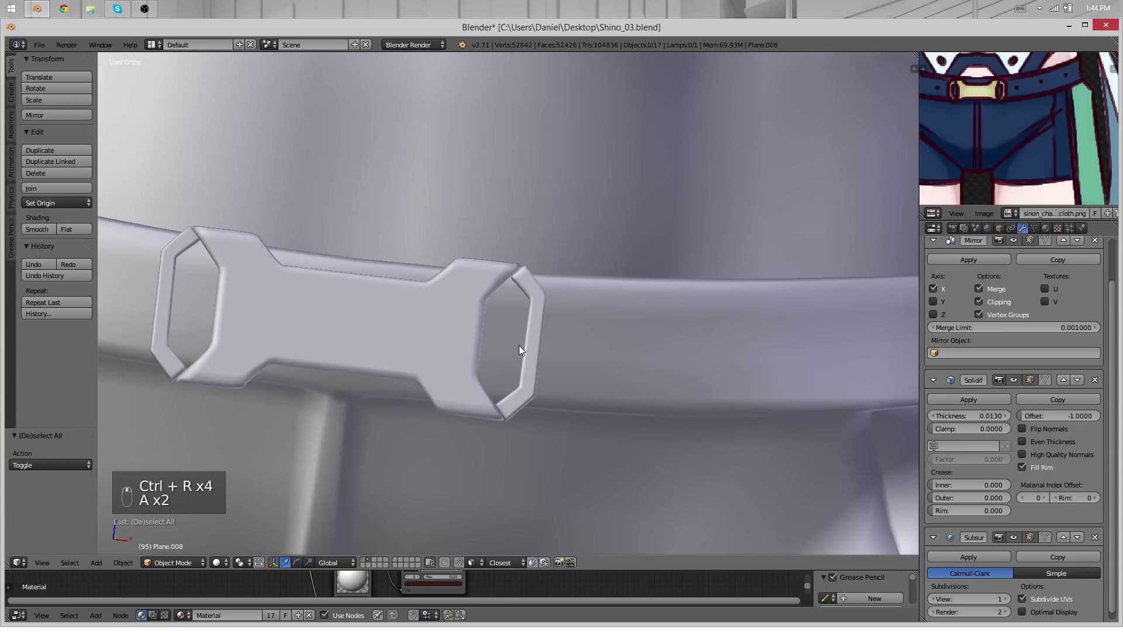
Slide the ring's two lengthwise support loops away from its borders, towards the middle of the band
{"action": "scroll", "coordinate": [520, 346], "scroll_direction": "up", "scroll_amount": 8}
{"action": "key", "text": "Tab"}
{"action": "right_click", "coordinate": [578, 221], "text": "alt"}
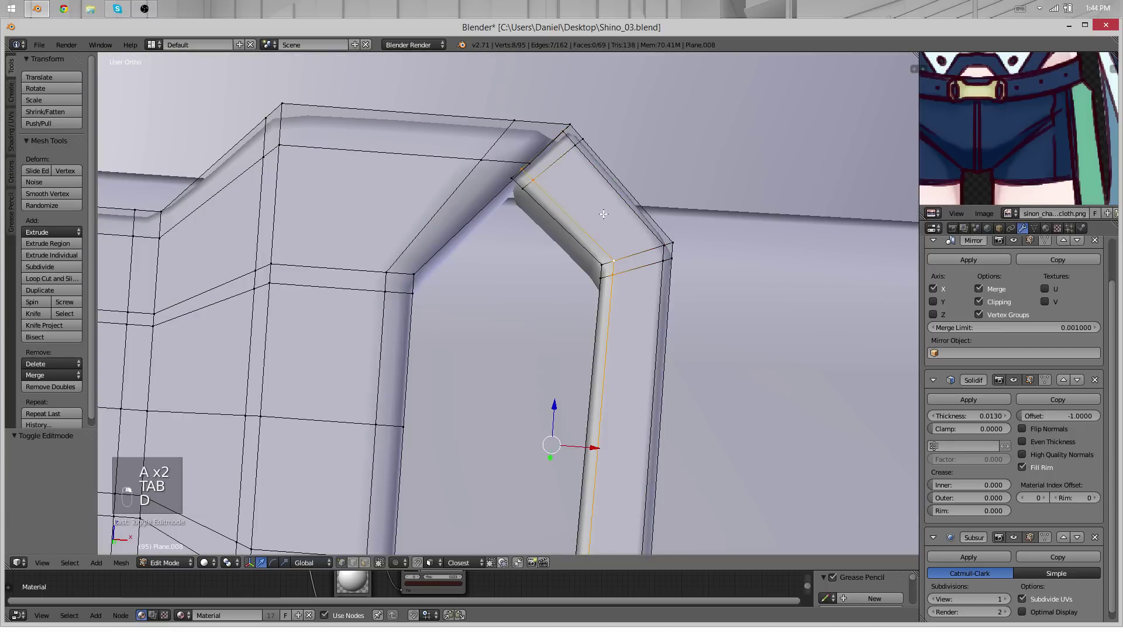
{"action": "key", "text": "g"}
{"action": "key", "text": "g"}
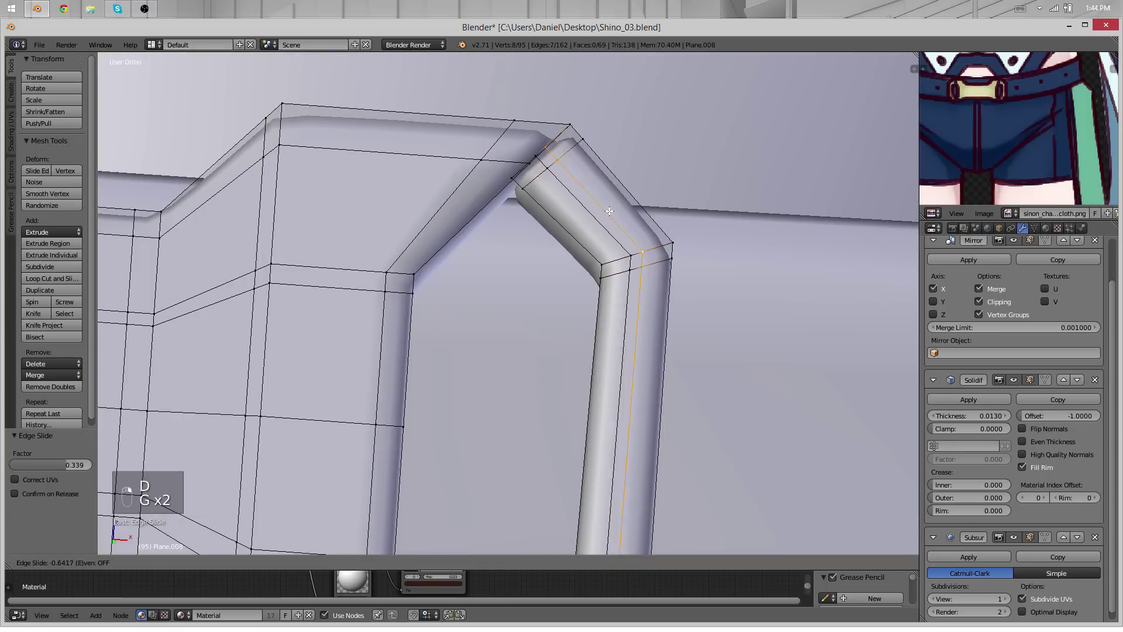
{"action": "left_click", "coordinate": [610, 212]}
{"action": "key", "text": "Tab"}
Slide the support loop at the lower corner of the ring's vertical bar slightly up, away from the corner
{"action": "scroll", "coordinate": [519, 261], "scroll_direction": "down", "scroll_amount": 4}
{"action": "middle_click_drag", "start_coordinate": [519, 261], "coordinate": [443, 406]}
{"action": "key", "text": "Tab"}
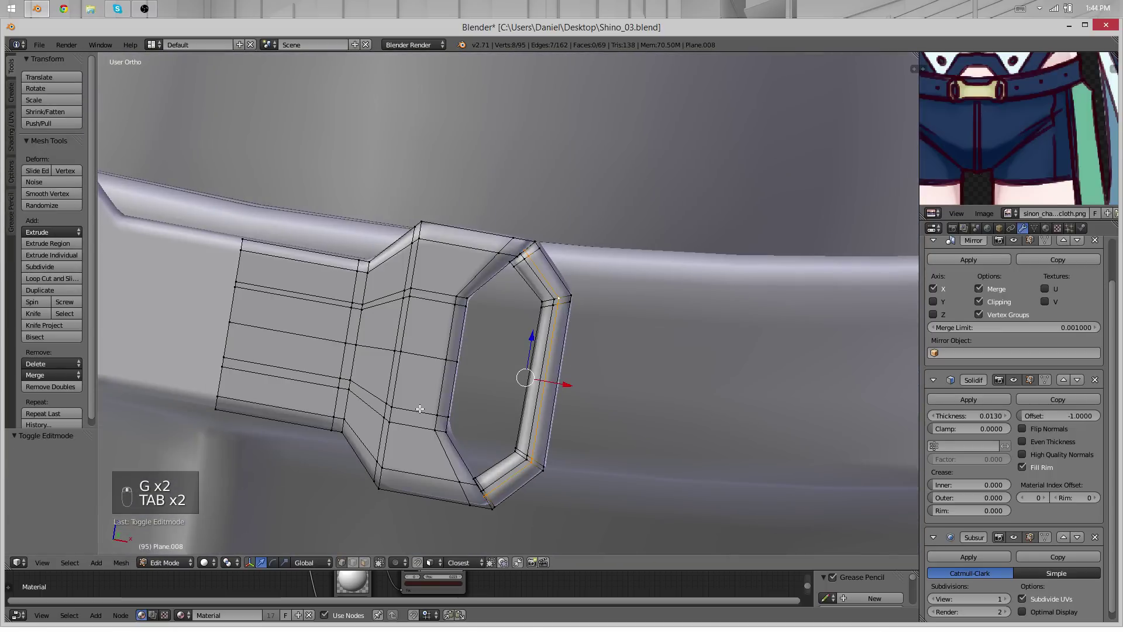
{"action": "scroll", "coordinate": [524, 387], "scroll_direction": "up", "scroll_amount": 5}
{"action": "middle_click_drag", "start_coordinate": [524, 510], "coordinate": [545, 341], "text": "shift"}
{"action": "key", "text": "Tab"}
{"action": "key", "text": "Tab"}
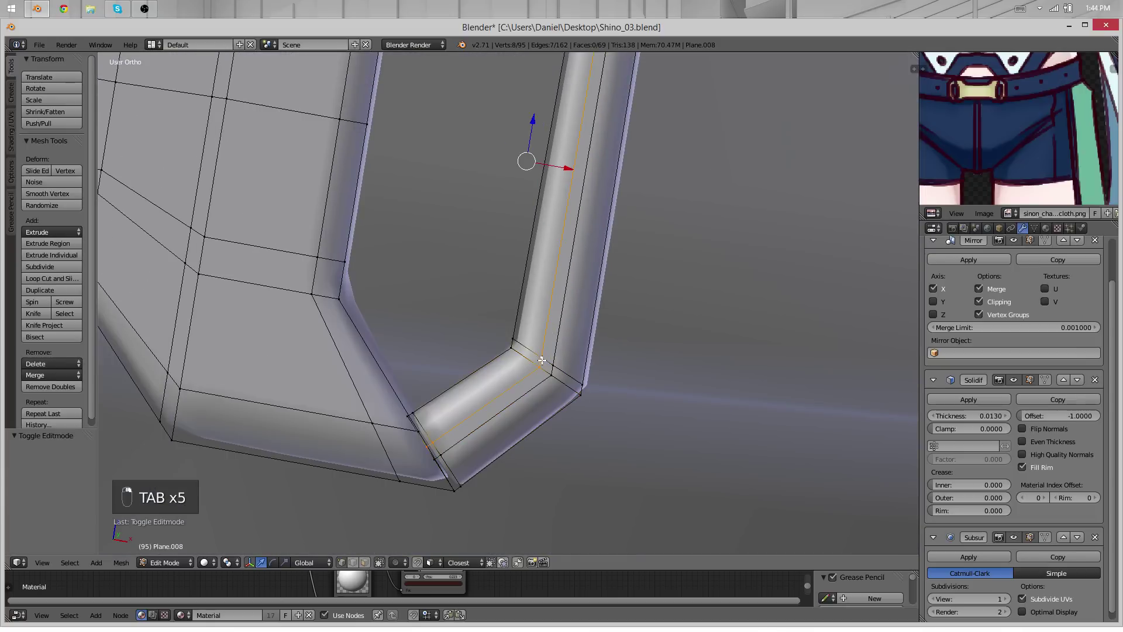
{"action": "key", "text": "g"}
{"action": "key", "text": "g"}
{"action": "right_click", "coordinate": [542, 361]}
{"action": "right_click", "coordinate": [547, 361], "text": "alt"}
{"action": "key", "text": "g"}
{"action": "key", "text": "g"}
{"action": "left_click", "coordinate": [556, 337]}
Slide the support loop at the bar's upper corner slightly down, away from the corner, and leave mesh editing
{"action": "middle_click_drag", "start_coordinate": [559, 334], "coordinate": [534, 528], "text": "shift"}
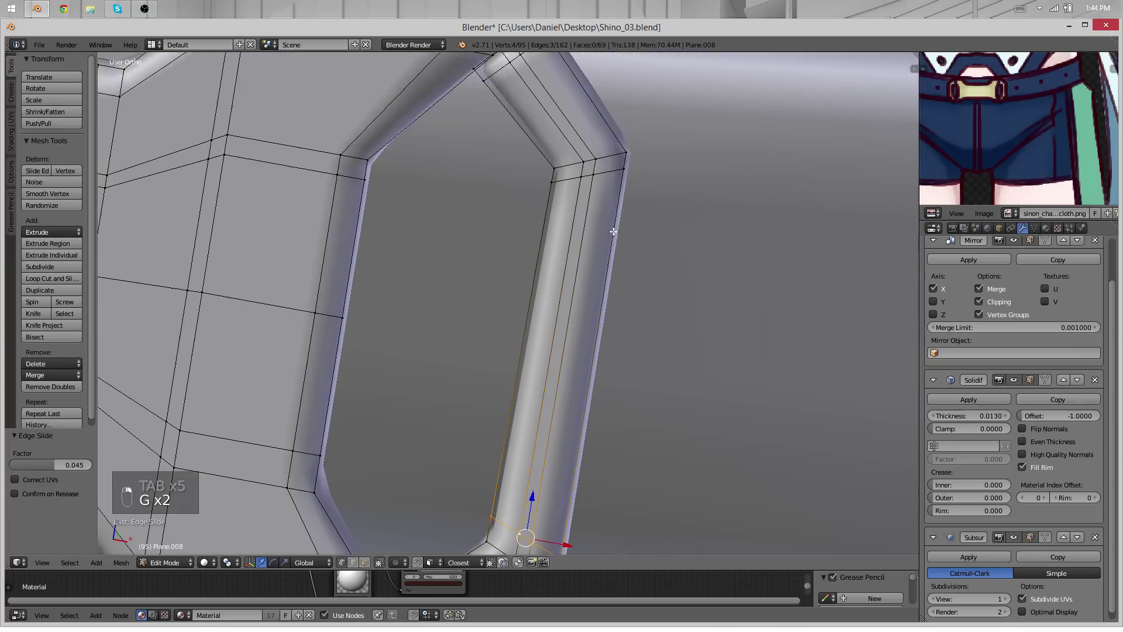
{"action": "scroll", "coordinate": [613, 231], "scroll_direction": "up", "scroll_amount": 2}
{"action": "right_click", "coordinate": [625, 122], "text": "alt"}
{"action": "key", "text": "g"}
{"action": "key", "text": "g"}
{"action": "left_click", "coordinate": [622, 151]}
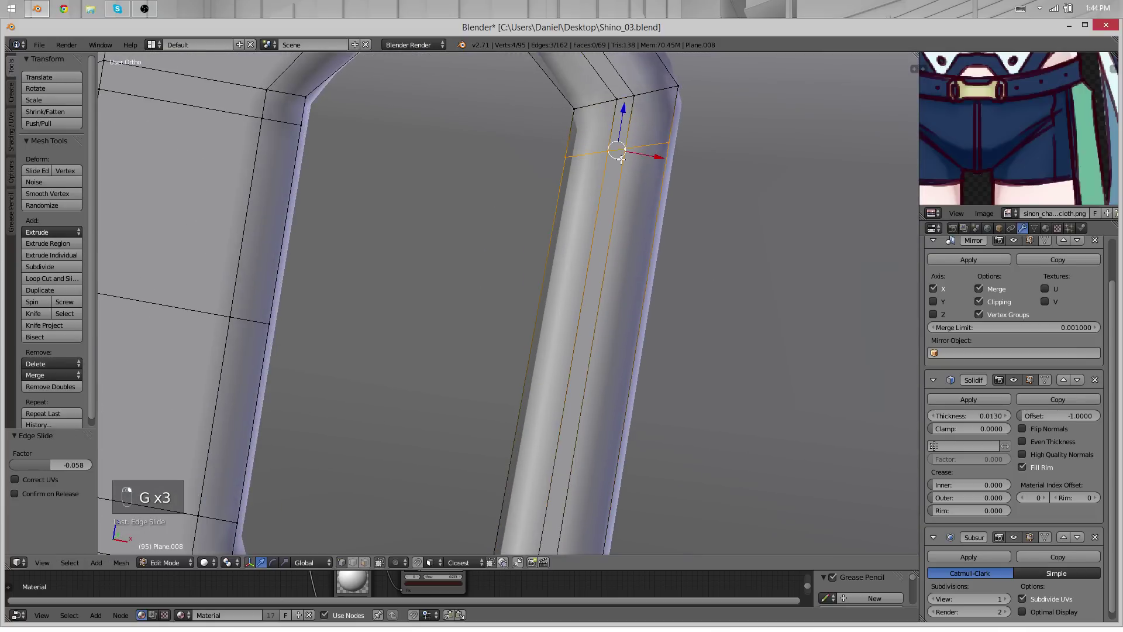
{"action": "key", "text": "Tab"}
Slide the ring's outer lengthwise support loop a little closer to the ring's outer border
{"action": "scroll", "coordinate": [388, 274], "scroll_direction": "down", "scroll_amount": 8}
{"action": "key", "text": "a"}
{"action": "key", "text": "a"}
{"action": "mouse_move", "coordinate": [388, 274]}
{"action": "middle_mouse_down"}
{"action": "mouse_move", "coordinate": [490, 236]}
{"action": "mouse_move", "coordinate": [415, 244]}
{"action": "mouse_move", "coordinate": [369, 313]}
{"action": "mouse_move", "coordinate": [301, 237]}
{"action": "mouse_move", "coordinate": [496, 352]}
{"action": "mouse_move", "coordinate": [566, 322]}
{"action": "mouse_move", "coordinate": [542, 261]}
{"action": "middle_mouse_up"}
{"action": "key", "text": "a"}
{"action": "scroll", "coordinate": [566, 322], "scroll_direction": "down", "scroll_amount": 6}
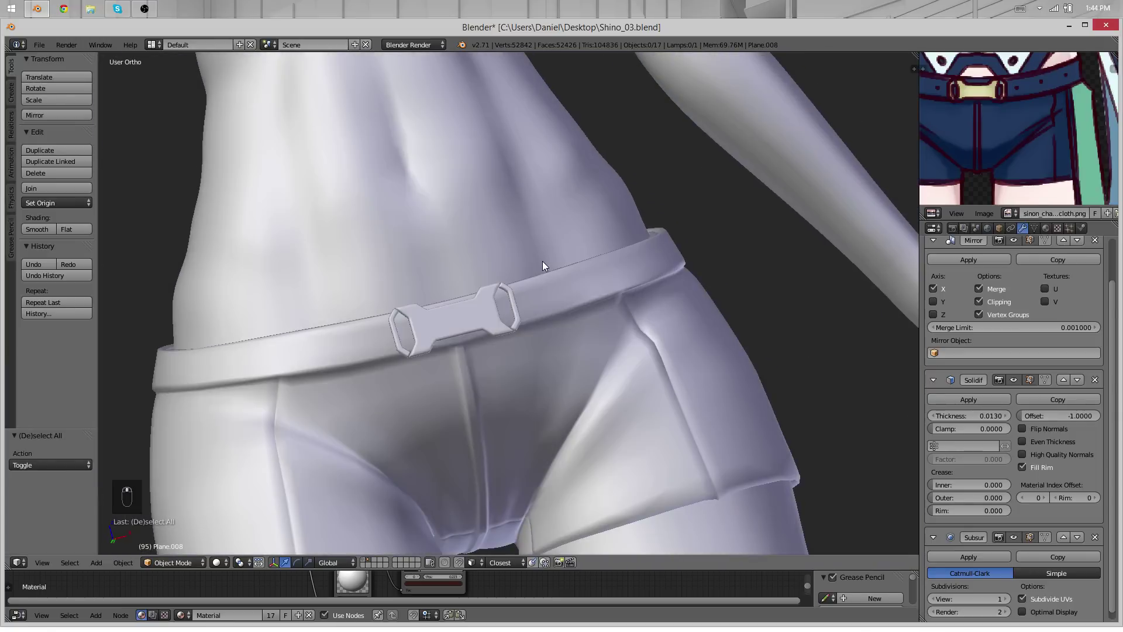
{"action": "scroll", "coordinate": [556, 283], "scroll_direction": "up", "scroll_amount": 10}
{"action": "key", "text": "Tab"}
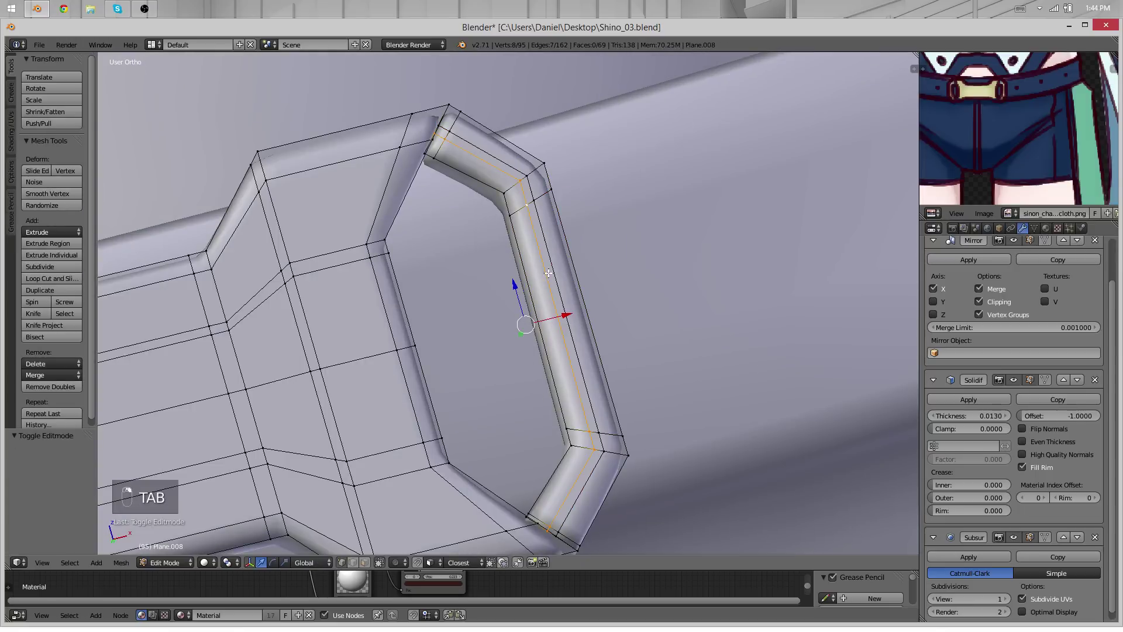
{"action": "key", "text": "g"}
{"action": "key", "text": "g"}
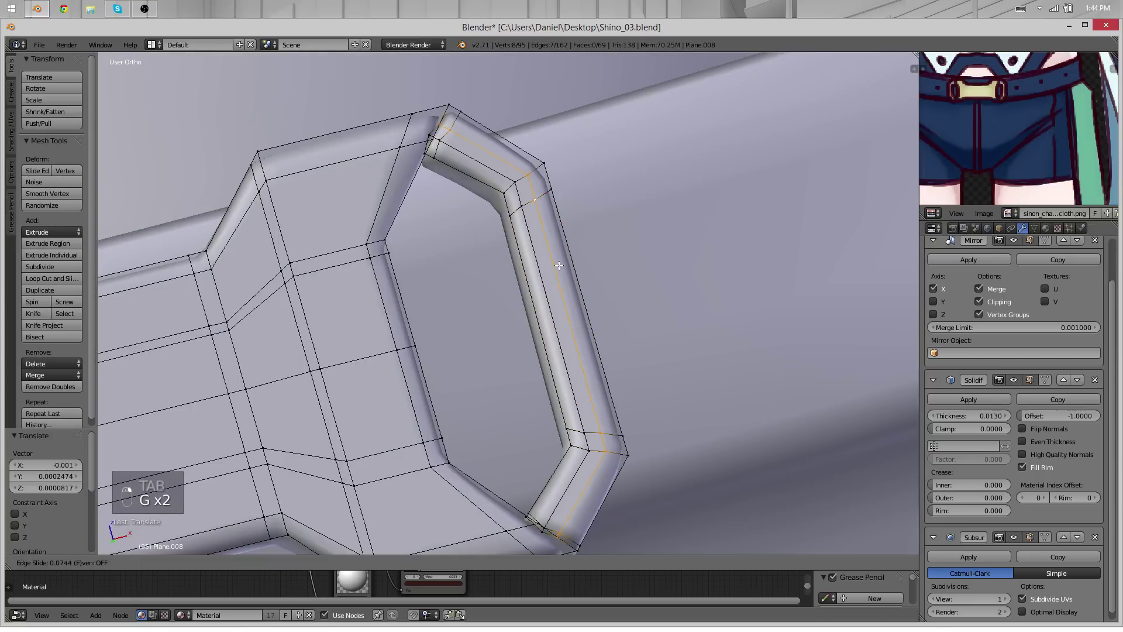
{"action": "left_click", "coordinate": [560, 264]}
{"action": "key", "text": "Tab"}
Select the whole buckle mesh and, in the right side view, rotate and move it to lie flush against the slanted waistband
{"action": "scroll", "coordinate": [574, 308], "scroll_direction": "down", "scroll_amount": 8}
{"action": "middle_click_drag", "start_coordinate": [575, 308], "coordinate": [504, 368]}
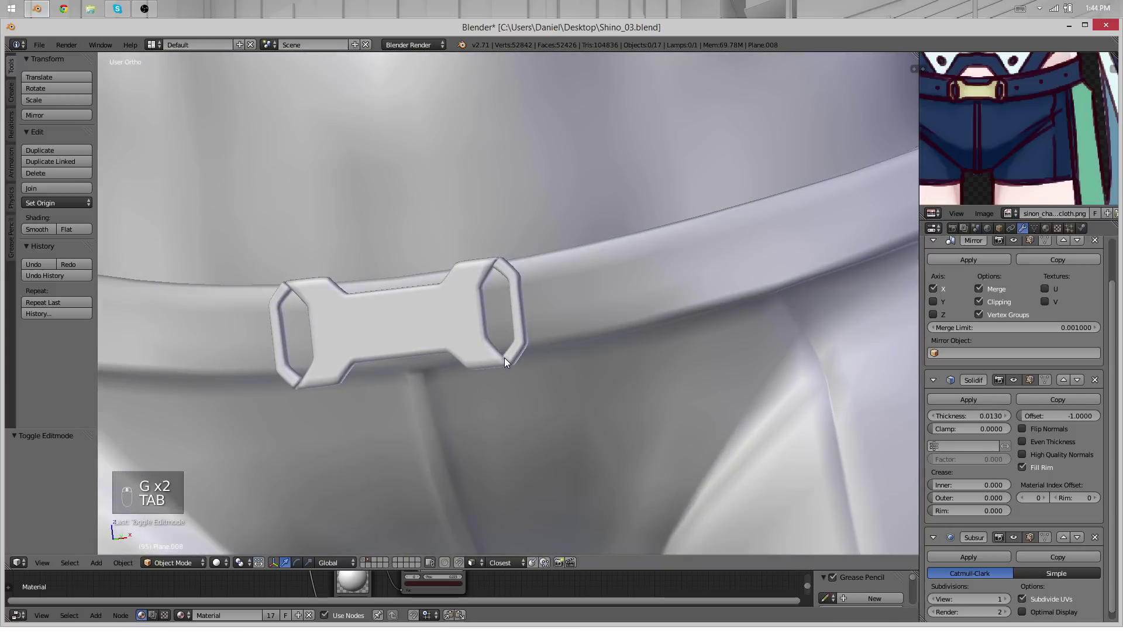
{"action": "scroll", "coordinate": [504, 358], "scroll_direction": "down", "scroll_amount": 3}
{"action": "scroll", "coordinate": [483, 322], "scroll_direction": "up", "scroll_amount": 3}
{"action": "middle_click_drag", "start_coordinate": [520, 325], "coordinate": [483, 327]}
{"action": "key", "text": "Tab"}
{"action": "key", "text": "a"}
{"action": "key", "text": "a"}
{"action": "middle_click_drag", "start_coordinate": [585, 328], "coordinate": [538, 335]}
{"action": "scroll", "coordinate": [573, 351], "scroll_direction": "up", "scroll_amount": 4}
{"action": "key", "text": "r"}
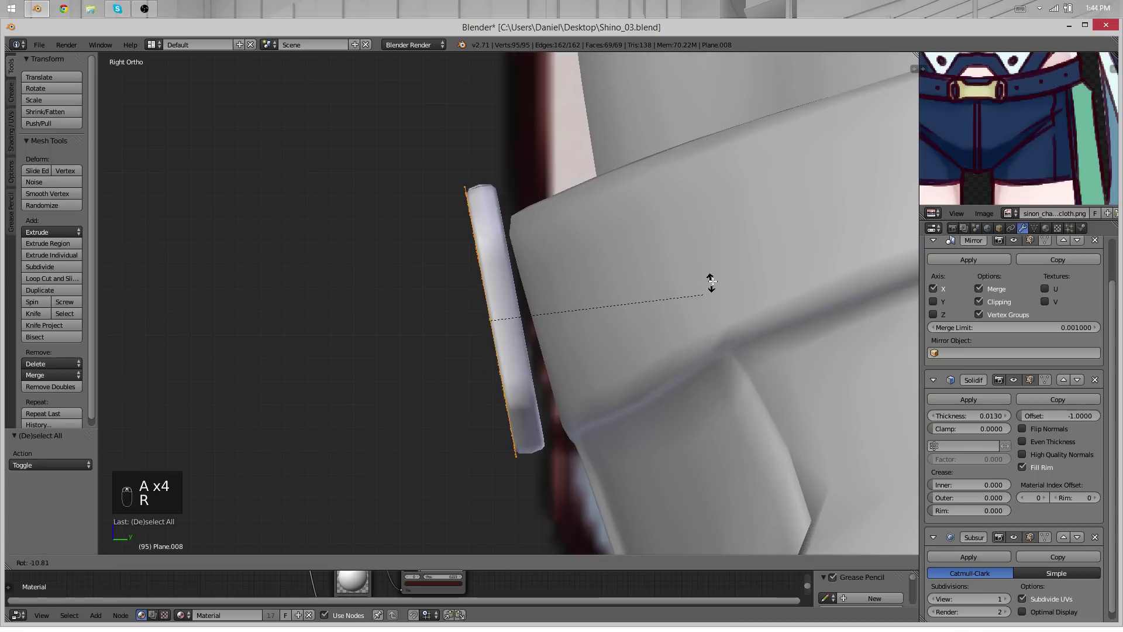
{"action": "key", "text": "g"}
{"action": "key", "text": "r"}
{"action": "key", "text": "g"}
{"action": "left_click", "coordinate": [743, 283]}
{"action": "key", "text": "r"}
{"action": "left_click", "coordinate": [745, 280]}
{"action": "key", "text": "g"}
{"action": "left_click", "coordinate": [746, 281]}
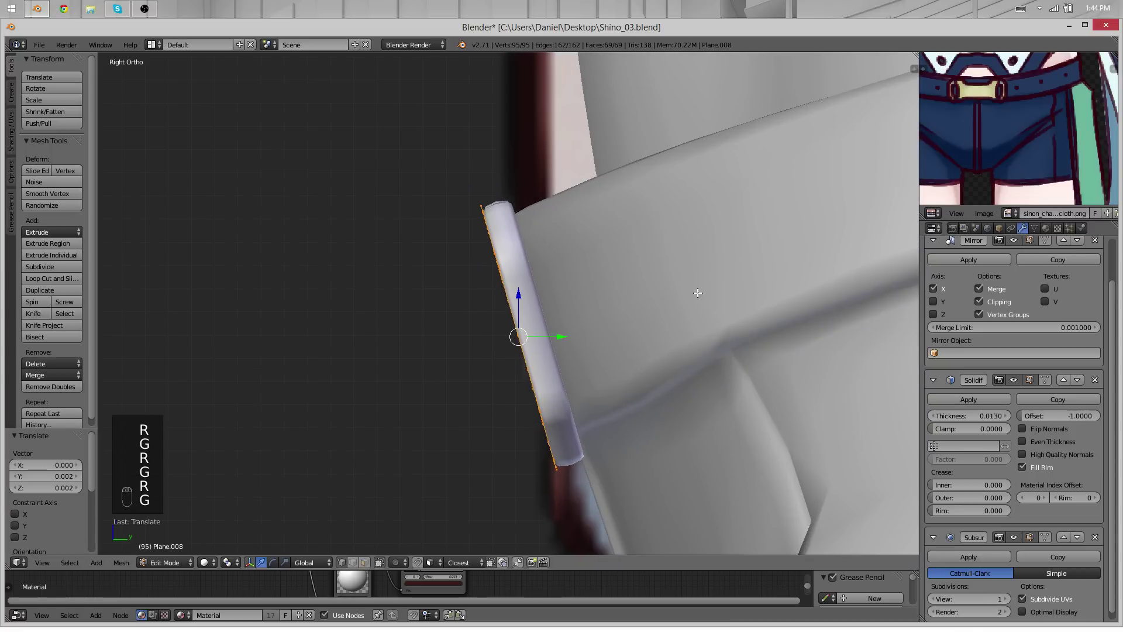
Raise the whole buckle mesh slightly along the global Z axis to centre it on the waistband
{"action": "middle_click_drag", "start_coordinate": [626, 293], "coordinate": [690, 296]}
{"action": "key", "text": "Tab"}
{"action": "key", "text": "Tab"}
{"action": "key", "text": "g"}
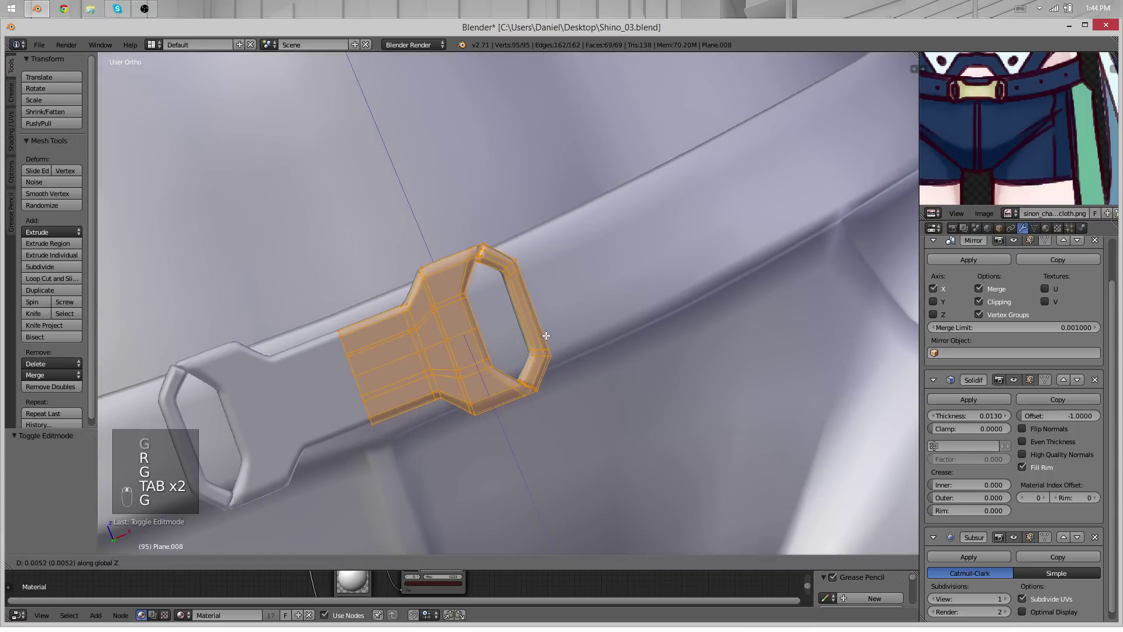
{"action": "left_click", "coordinate": [561, 332]}
{"action": "key", "text": "Tab"}
{"action": "scroll", "coordinate": [661, 323], "scroll_direction": "down", "scroll_amount": 6}
{"action": "middle_click_drag", "start_coordinate": [644, 326], "coordinate": [474, 362]}
{"action": "key", "text": "a"}
{"action": "key", "text": "a"}
{"action": "scroll", "coordinate": [644, 286], "scroll_direction": "down", "scroll_amount": 3}
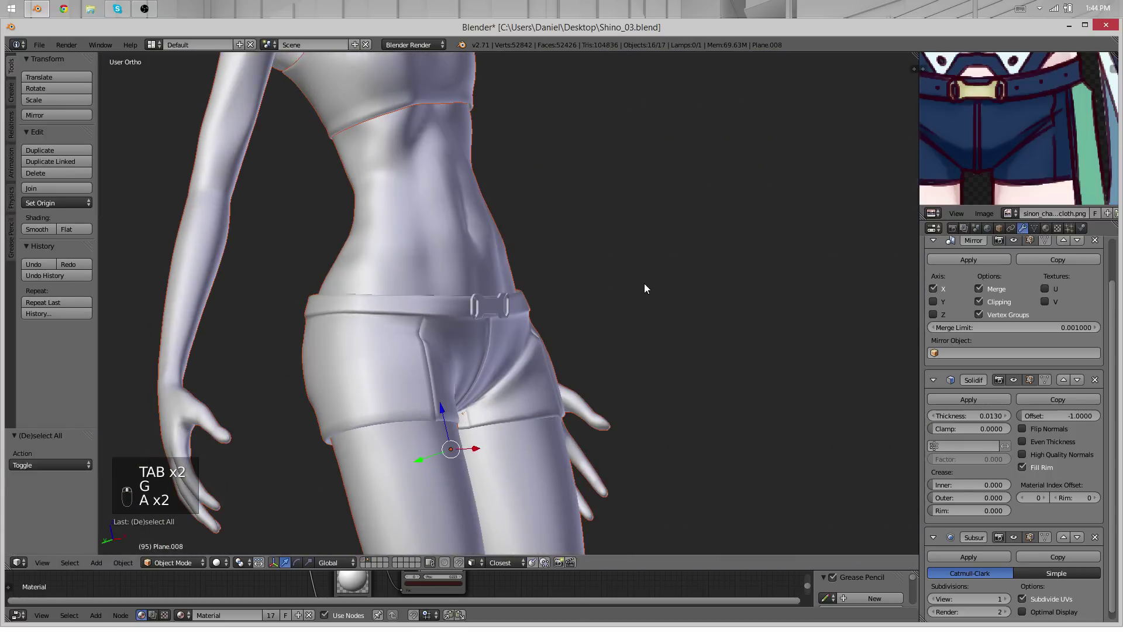
Nudge the buckle mesh once more to refine its fit on the waistband
{"action": "key", "text": "a"}
{"action": "scroll", "coordinate": [615, 301], "scroll_direction": "up", "scroll_amount": 6}
{"action": "middle_click_drag", "start_coordinate": [595, 317], "coordinate": [573, 308]}
{"action": "key", "text": "Tab"}
{"action": "key", "text": "g"}
{"action": "left_click", "coordinate": [575, 307]}
{"action": "key", "text": "Tab"}
{"action": "middle_click_drag", "start_coordinate": [454, 319], "coordinate": [432, 325]}
{"action": "scroll", "coordinate": [549, 288], "scroll_direction": "down", "scroll_amount": 3}
Move the buckle mesh 0.002 along Y towards the waistband, then fine-tune its depth along the global Y axis
{"action": "key", "text": "Tab"}
{"action": "key", "text": "KP_3"}
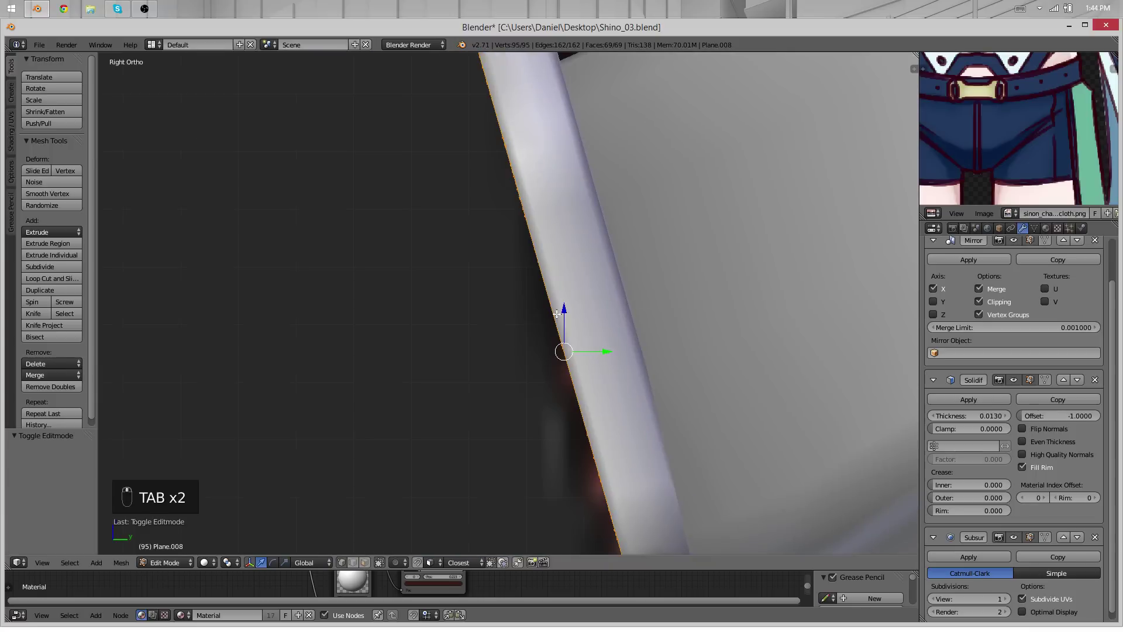
{"action": "key", "text": "g"}
{"action": "left_click", "coordinate": [560, 323]}
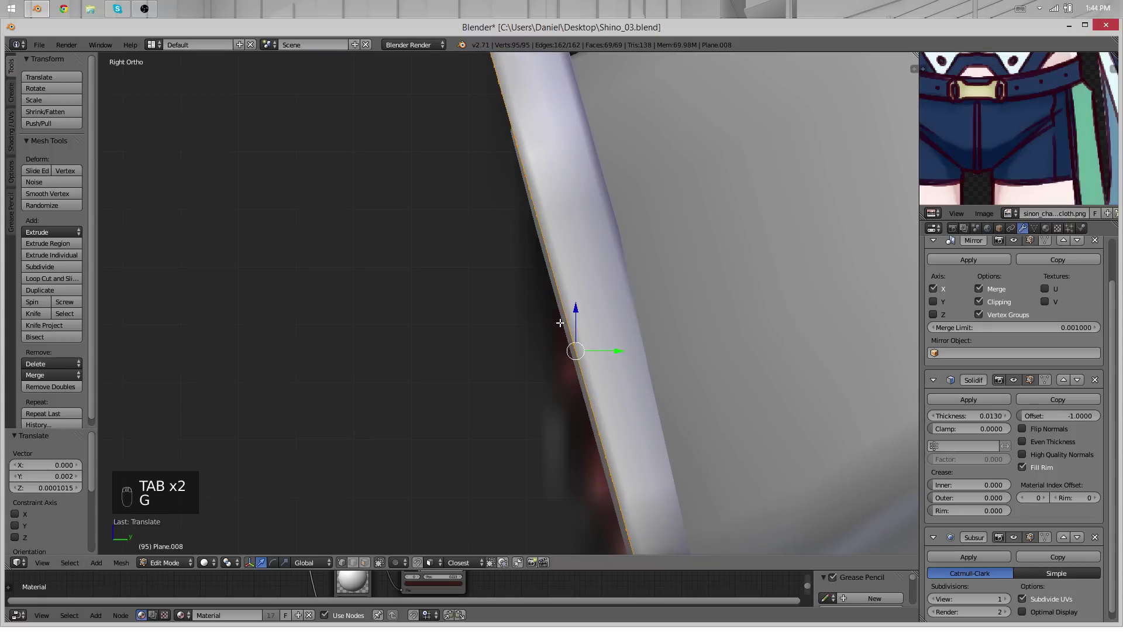
{"action": "mouse_move", "coordinate": [560, 323]}
{"action": "middle_mouse_down"}
{"action": "mouse_move", "coordinate": [619, 323]}
{"action": "mouse_move", "coordinate": [581, 328]}
{"action": "middle_mouse_up"}
{"action": "key", "text": "g"}
{"action": "middle_click", "coordinate": [581, 328]}
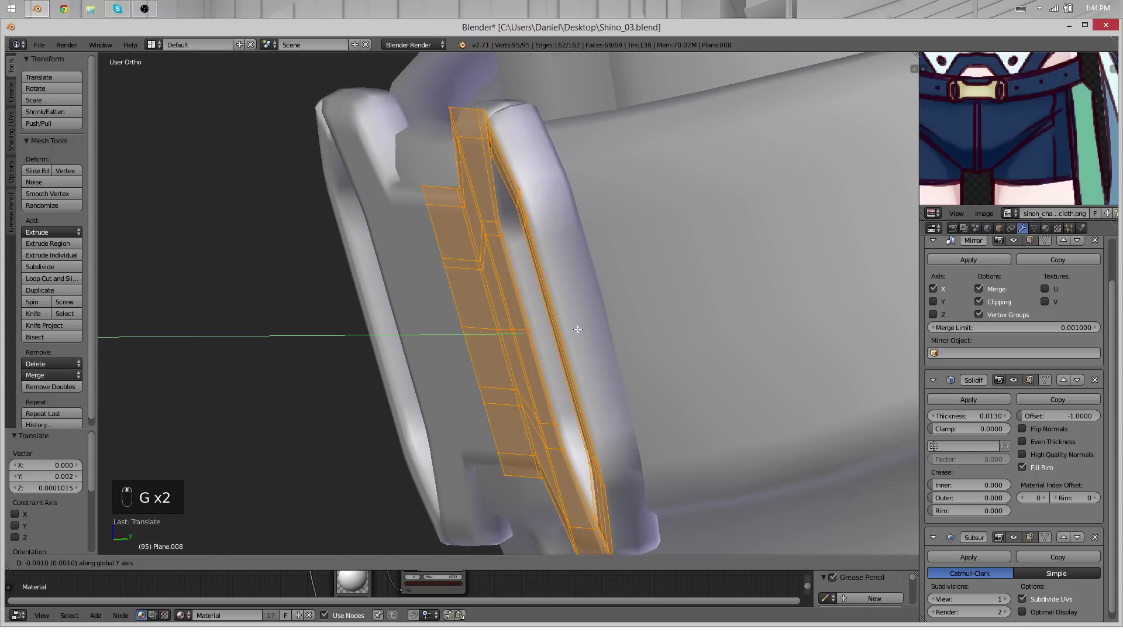
{"action": "left_click", "coordinate": [577, 329]}
{"action": "key", "text": "Tab"}
Make a final small position adjustment to the buckle mesh and return to object mode
{"action": "middle_click_drag", "start_coordinate": [433, 363], "coordinate": [494, 321]}
{"action": "scroll", "coordinate": [502, 387], "scroll_direction": "down", "scroll_amount": 4}
{"action": "scroll", "coordinate": [552, 404], "scroll_direction": "down", "scroll_amount": 4}
{"action": "scroll", "coordinate": [551, 400], "scroll_direction": "up", "scroll_amount": 6}
{"action": "key", "text": "Tab"}
{"action": "key", "text": "g"}
{"action": "left_click", "coordinate": [517, 356]}
{"action": "key", "text": "Tab"}
Show the whole character with textured viewport shading and examine the shorts and buckle
{"action": "scroll", "coordinate": [546, 323], "scroll_direction": "down", "scroll_amount": 10}
{"action": "scroll", "coordinate": [494, 321], "scroll_direction": "down", "scroll_amount": 3}
{"action": "middle_click_drag", "start_coordinate": [749, 319], "coordinate": [530, 333]}
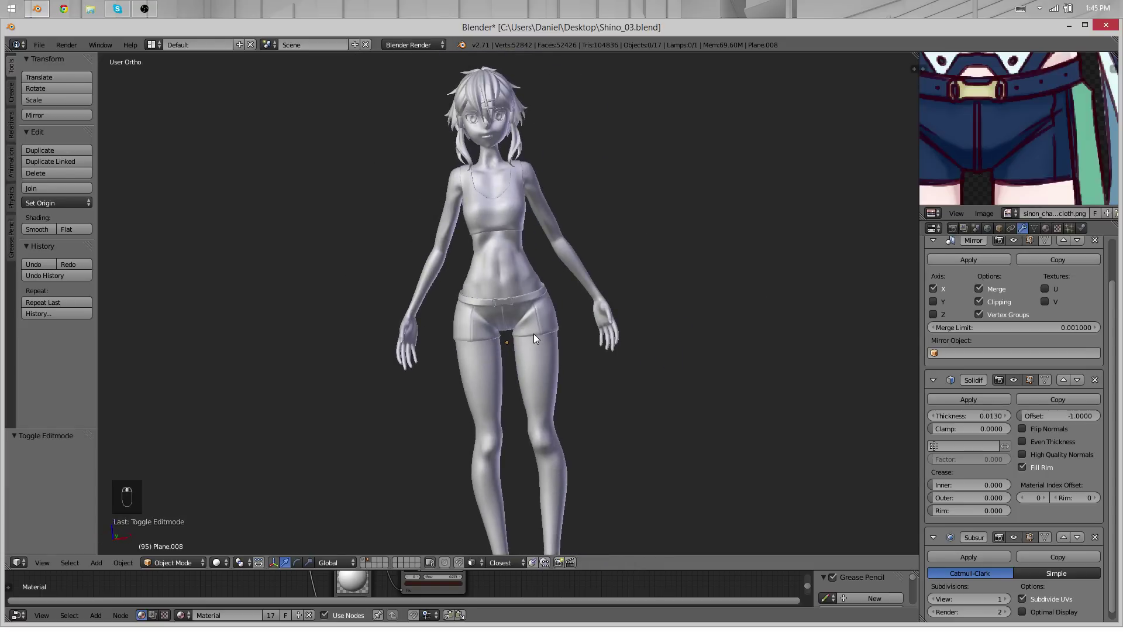
{"action": "key", "text": "alt+z"}
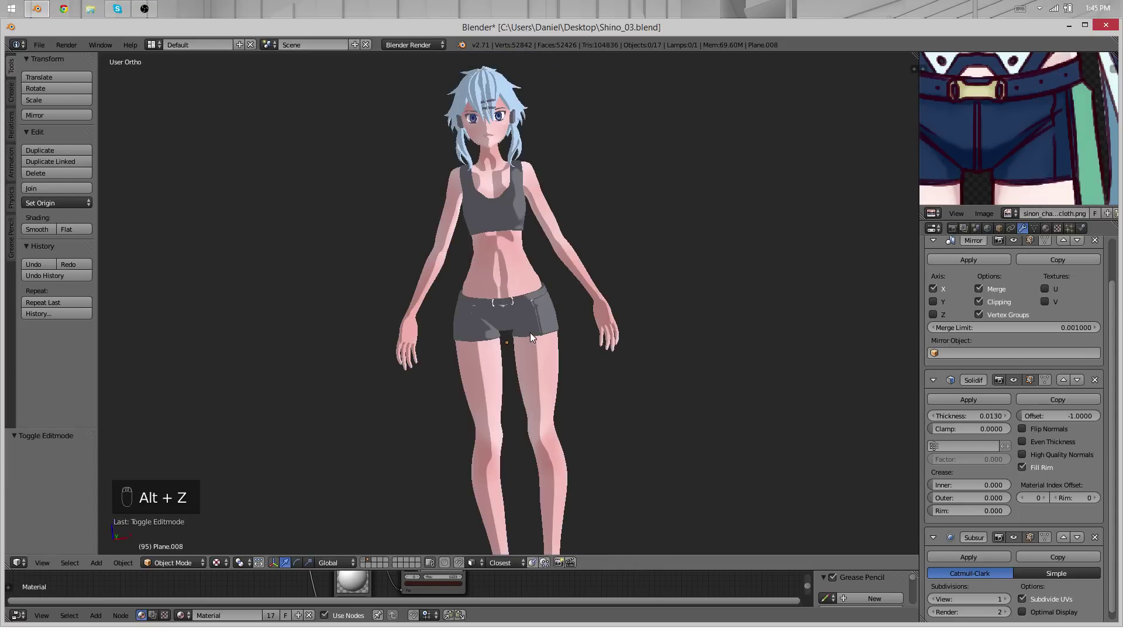
{"action": "scroll", "coordinate": [530, 332], "scroll_direction": "up", "scroll_amount": 3}
{"action": "middle_click_drag", "start_coordinate": [489, 307], "coordinate": [529, 353]}
{"action": "scroll", "coordinate": [513, 332], "scroll_direction": "up", "scroll_amount": 5}
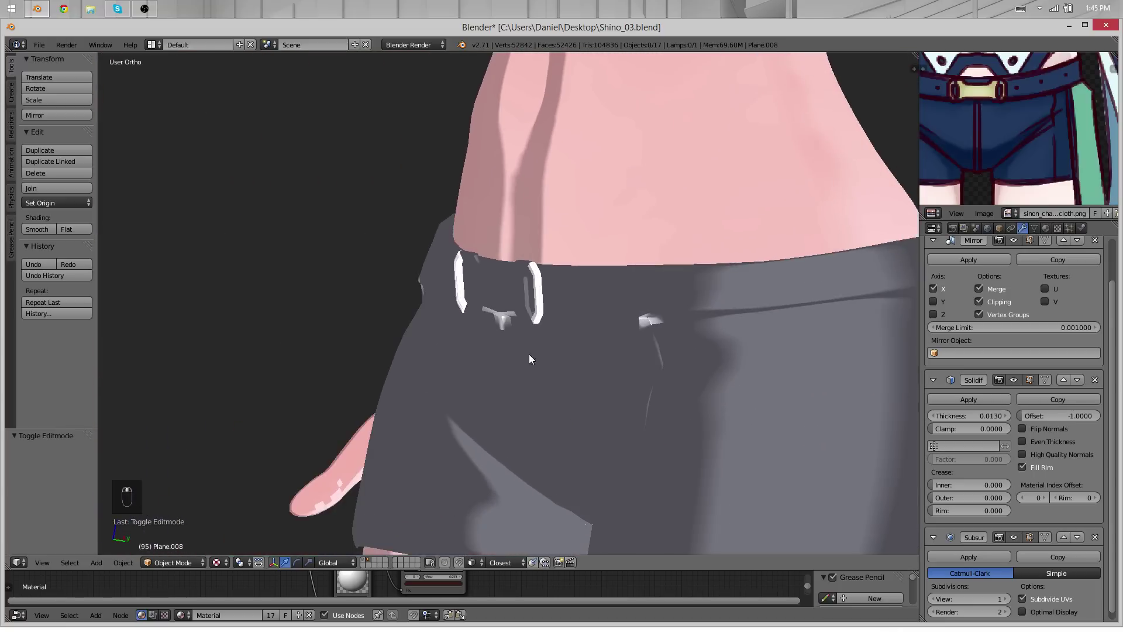
{"action": "scroll", "coordinate": [672, 340], "scroll_direction": "down", "scroll_amount": 8}
{"action": "middle_click_drag", "start_coordinate": [672, 340], "coordinate": [581, 310]}
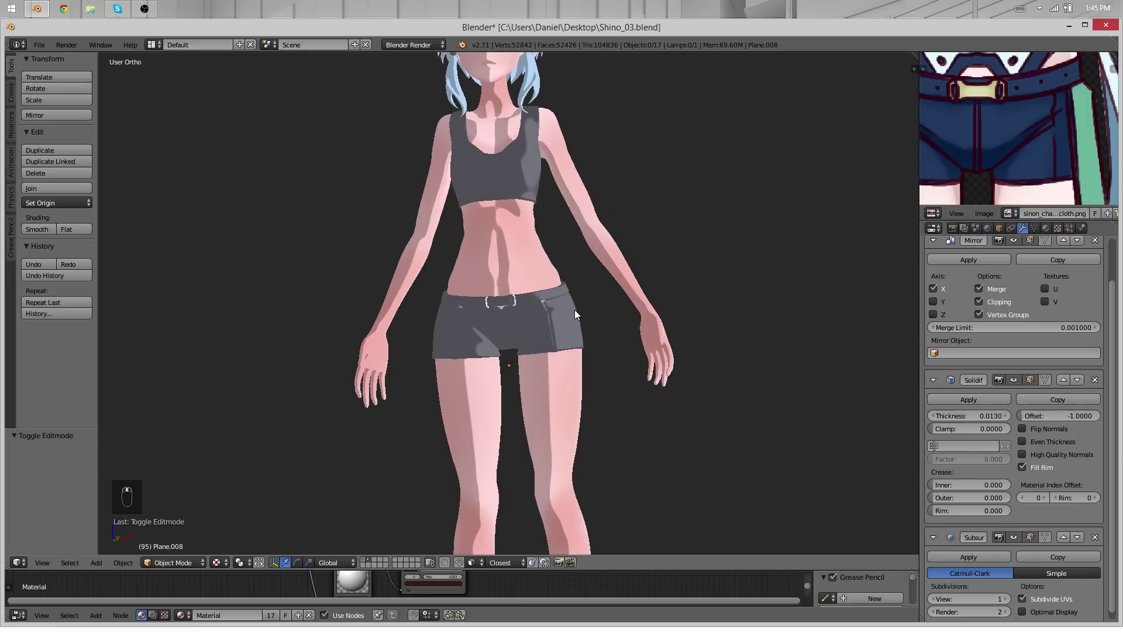
Select the shorts and remove their material slot
{"action": "right_click", "coordinate": [527, 328]}
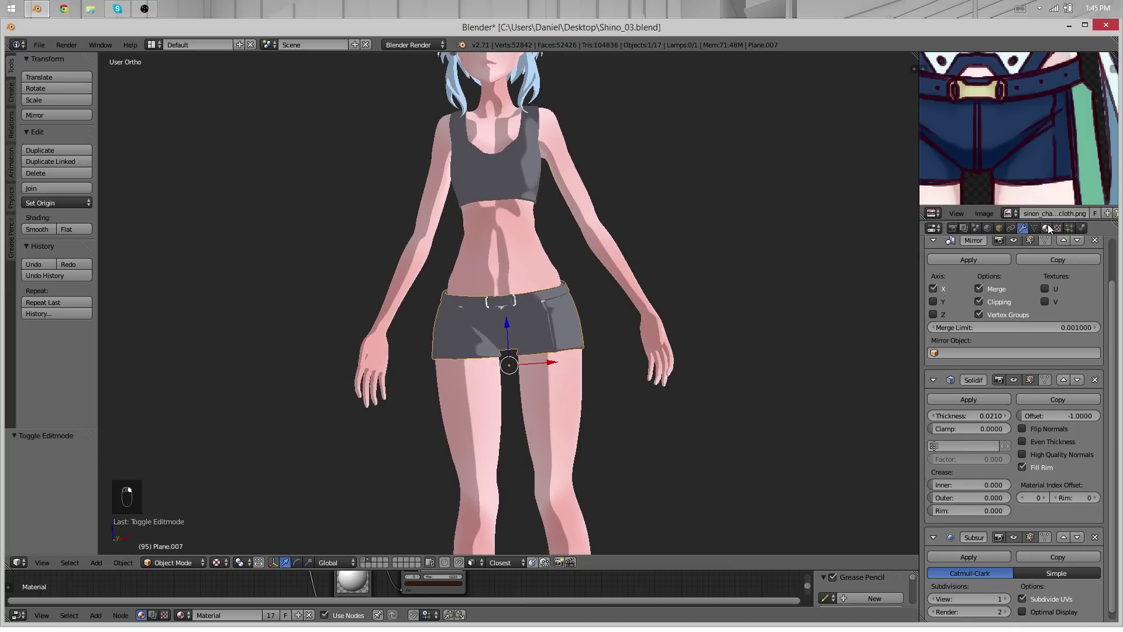
{"action": "left_click", "coordinate": [1047, 228]}
{"action": "scroll", "coordinate": [627, 297], "scroll_direction": "up", "scroll_amount": 4}
{"action": "left_click", "coordinate": [1098, 281]}
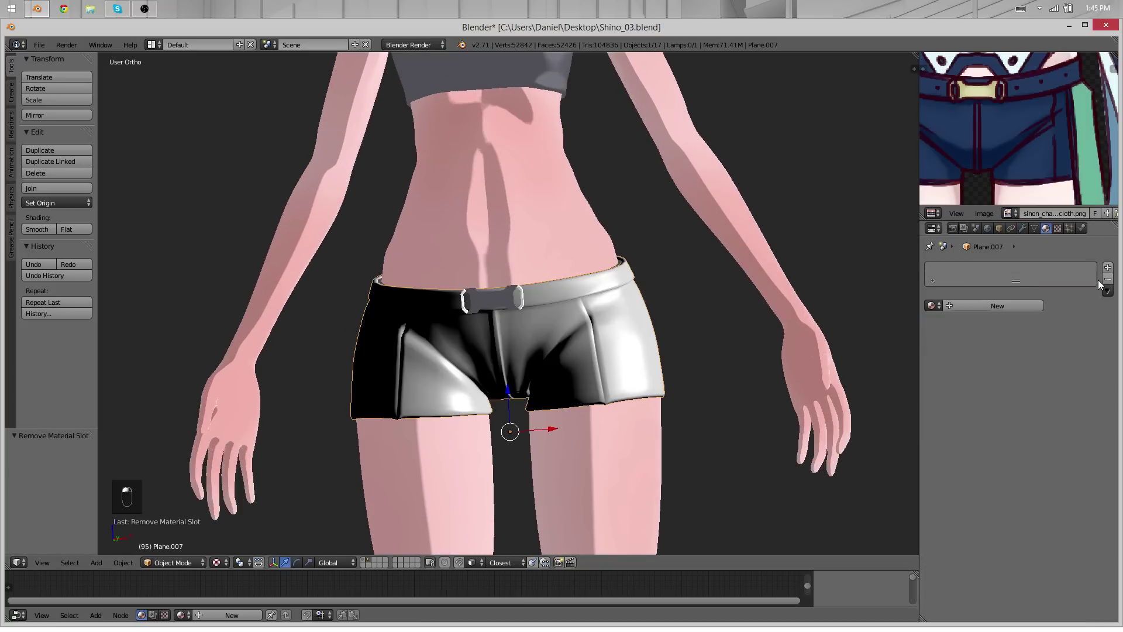
{"action": "scroll", "coordinate": [496, 286], "scroll_direction": "down", "scroll_amount": 5}
{"action": "scroll", "coordinate": [452, 281], "scroll_direction": "up", "scroll_amount": 8}
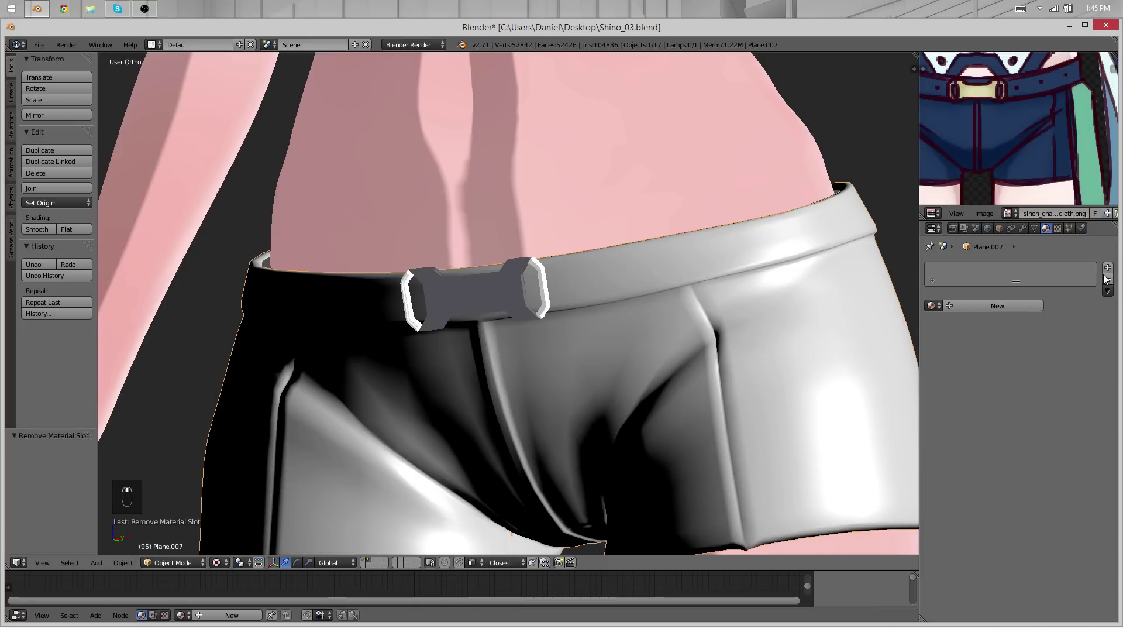
Remove the belt buckle's material slot and deselect everything
{"action": "scroll", "coordinate": [708, 289], "scroll_direction": "down", "scroll_amount": 10}
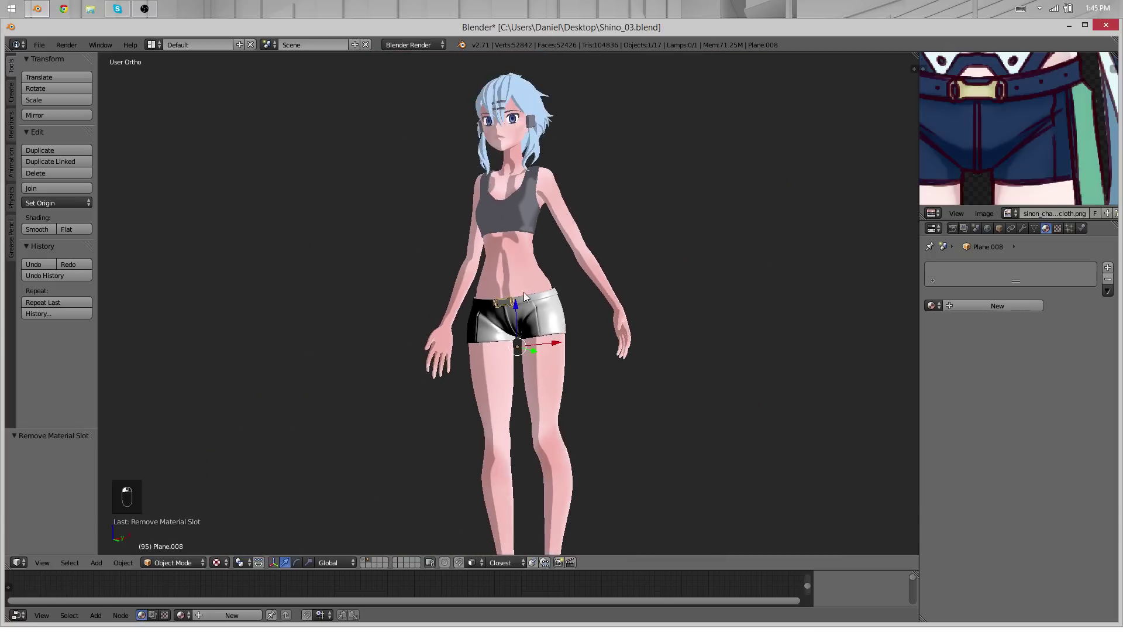
{"action": "key", "text": "a"}
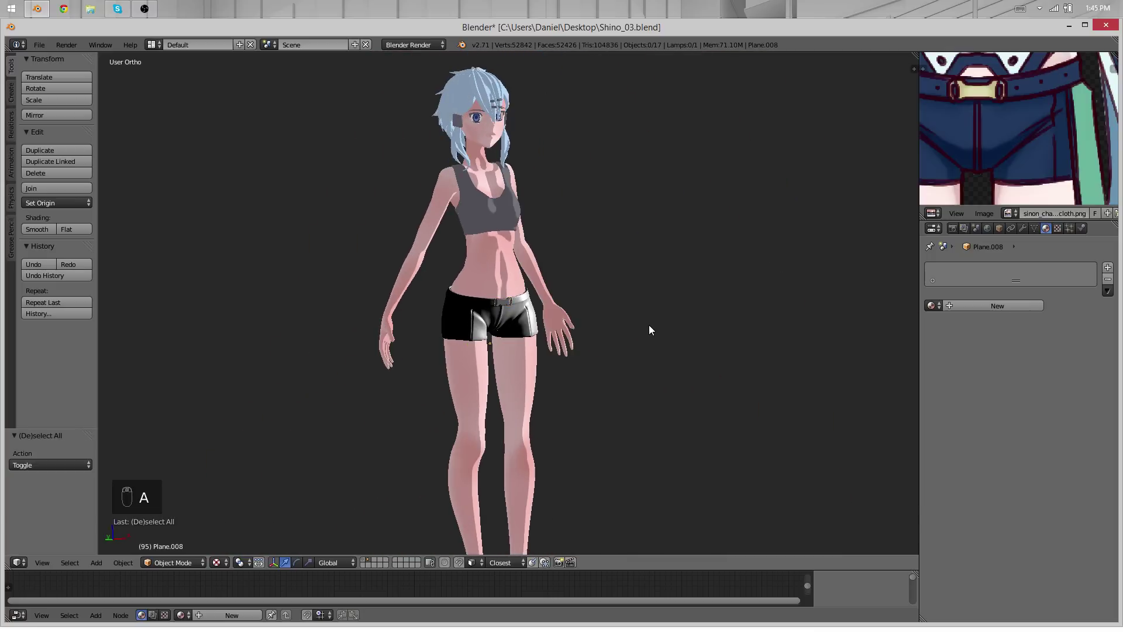
{"action": "middle_click_drag", "start_coordinate": [648, 325], "coordinate": [627, 361]}
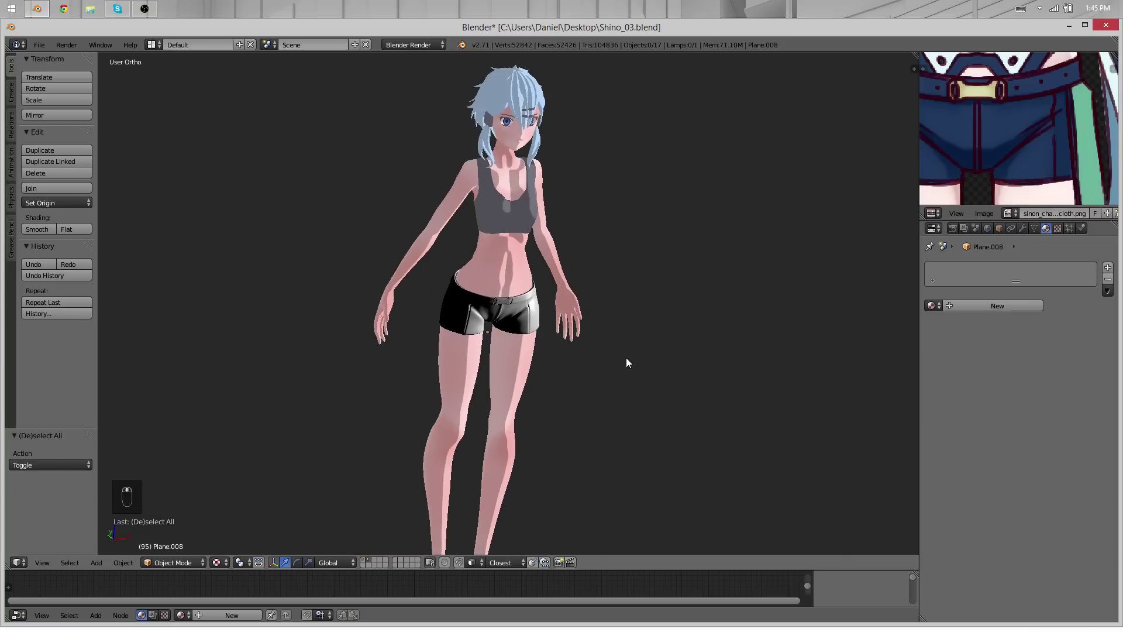
Compare the character in front view with the full outfit in the clothing reference image
{"action": "key", "text": "KP_1"}
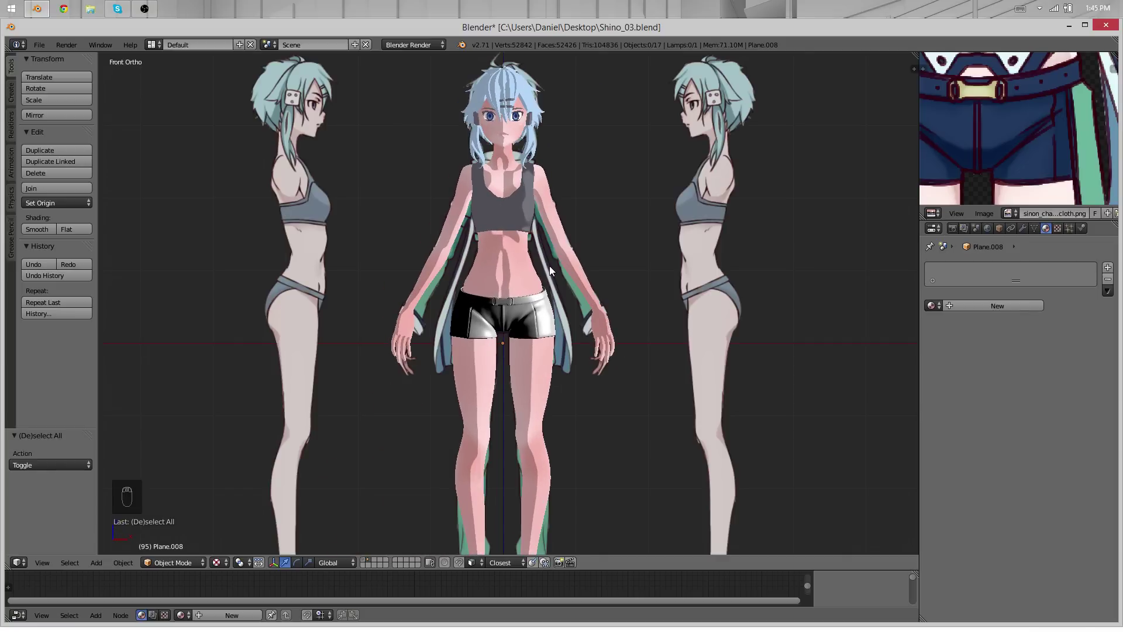
{"action": "scroll", "coordinate": [550, 265], "scroll_direction": "up", "scroll_amount": 3}
{"action": "scroll", "coordinate": [541, 409], "scroll_direction": "down", "scroll_amount": 5}
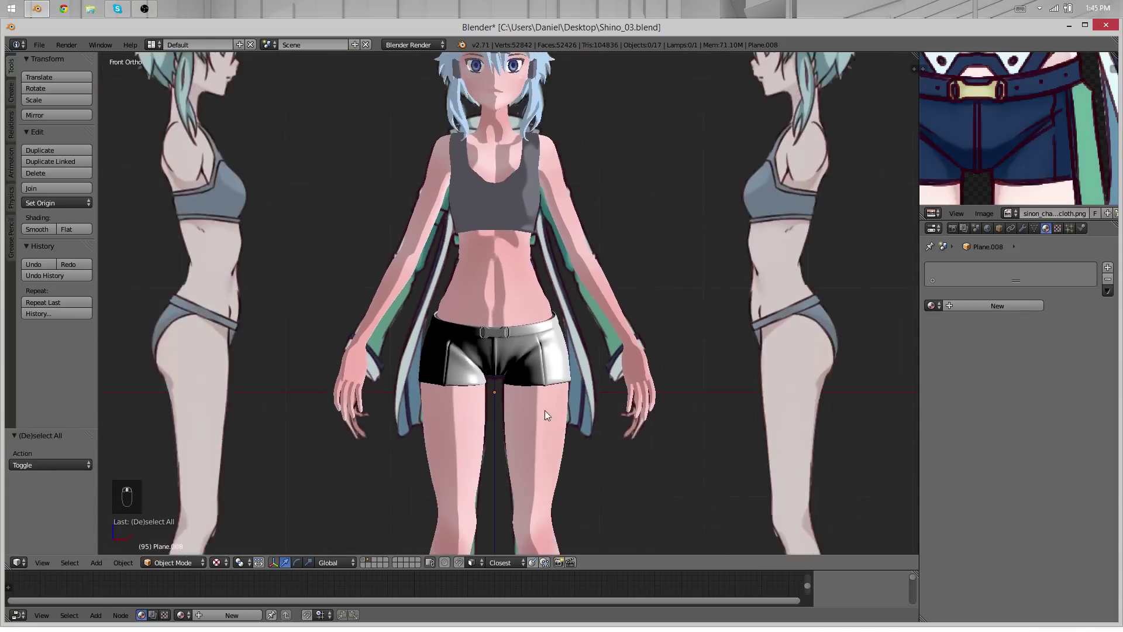
{"action": "middle_click_drag", "start_coordinate": [1038, 139], "coordinate": [1042, 223]}
{"action": "scroll", "coordinate": [1020, 99], "scroll_direction": "up", "scroll_amount": 4}
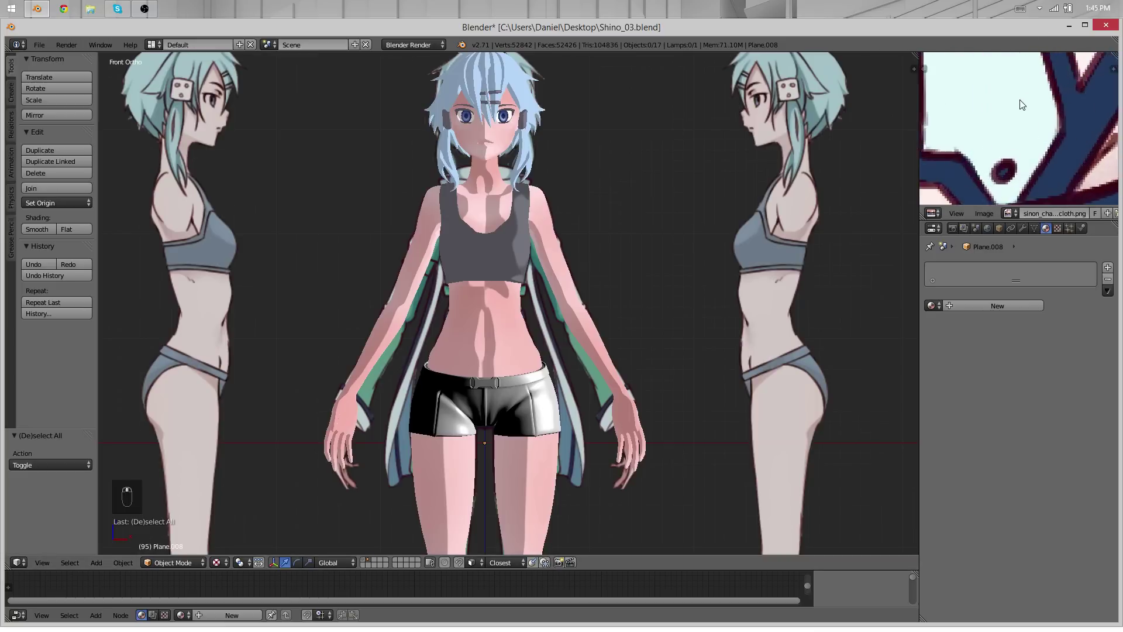
{"action": "scroll", "coordinate": [1019, 99], "scroll_direction": "down", "scroll_amount": 9}
{"action": "scroll", "coordinate": [1022, 117], "scroll_direction": "down", "scroll_amount": 2}
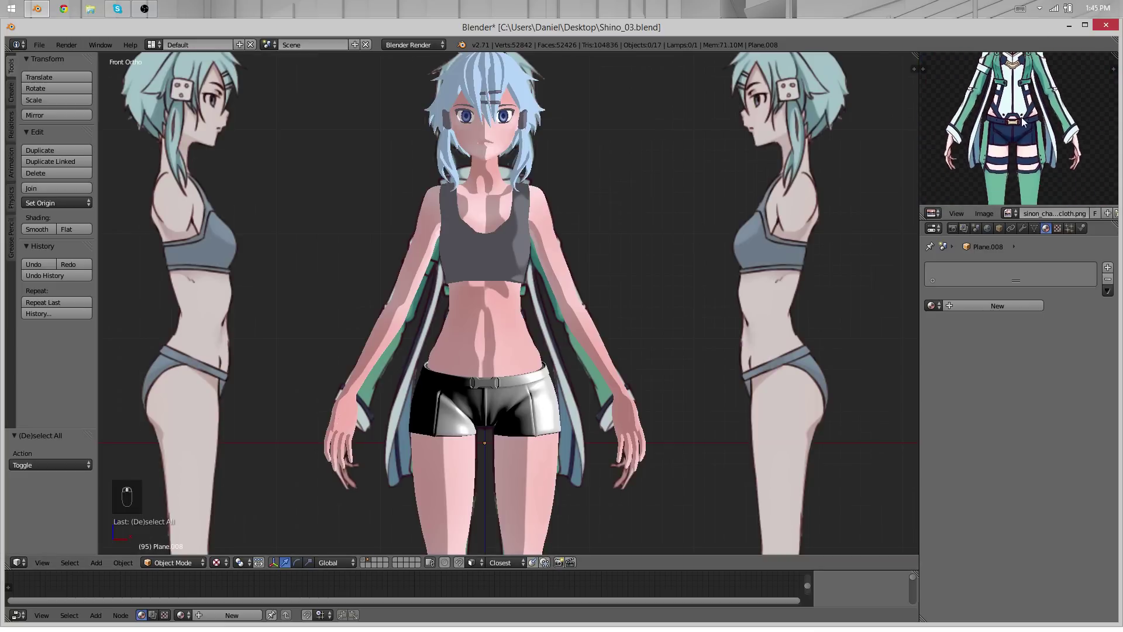
{"action": "scroll", "coordinate": [546, 276], "scroll_direction": "down", "scroll_amount": 2}
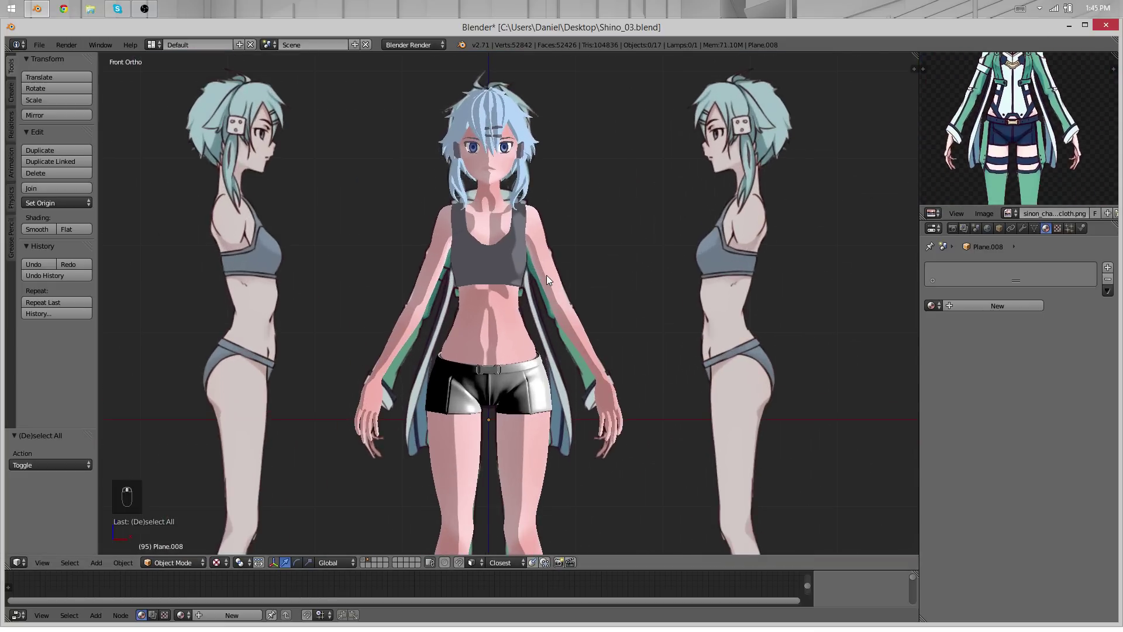